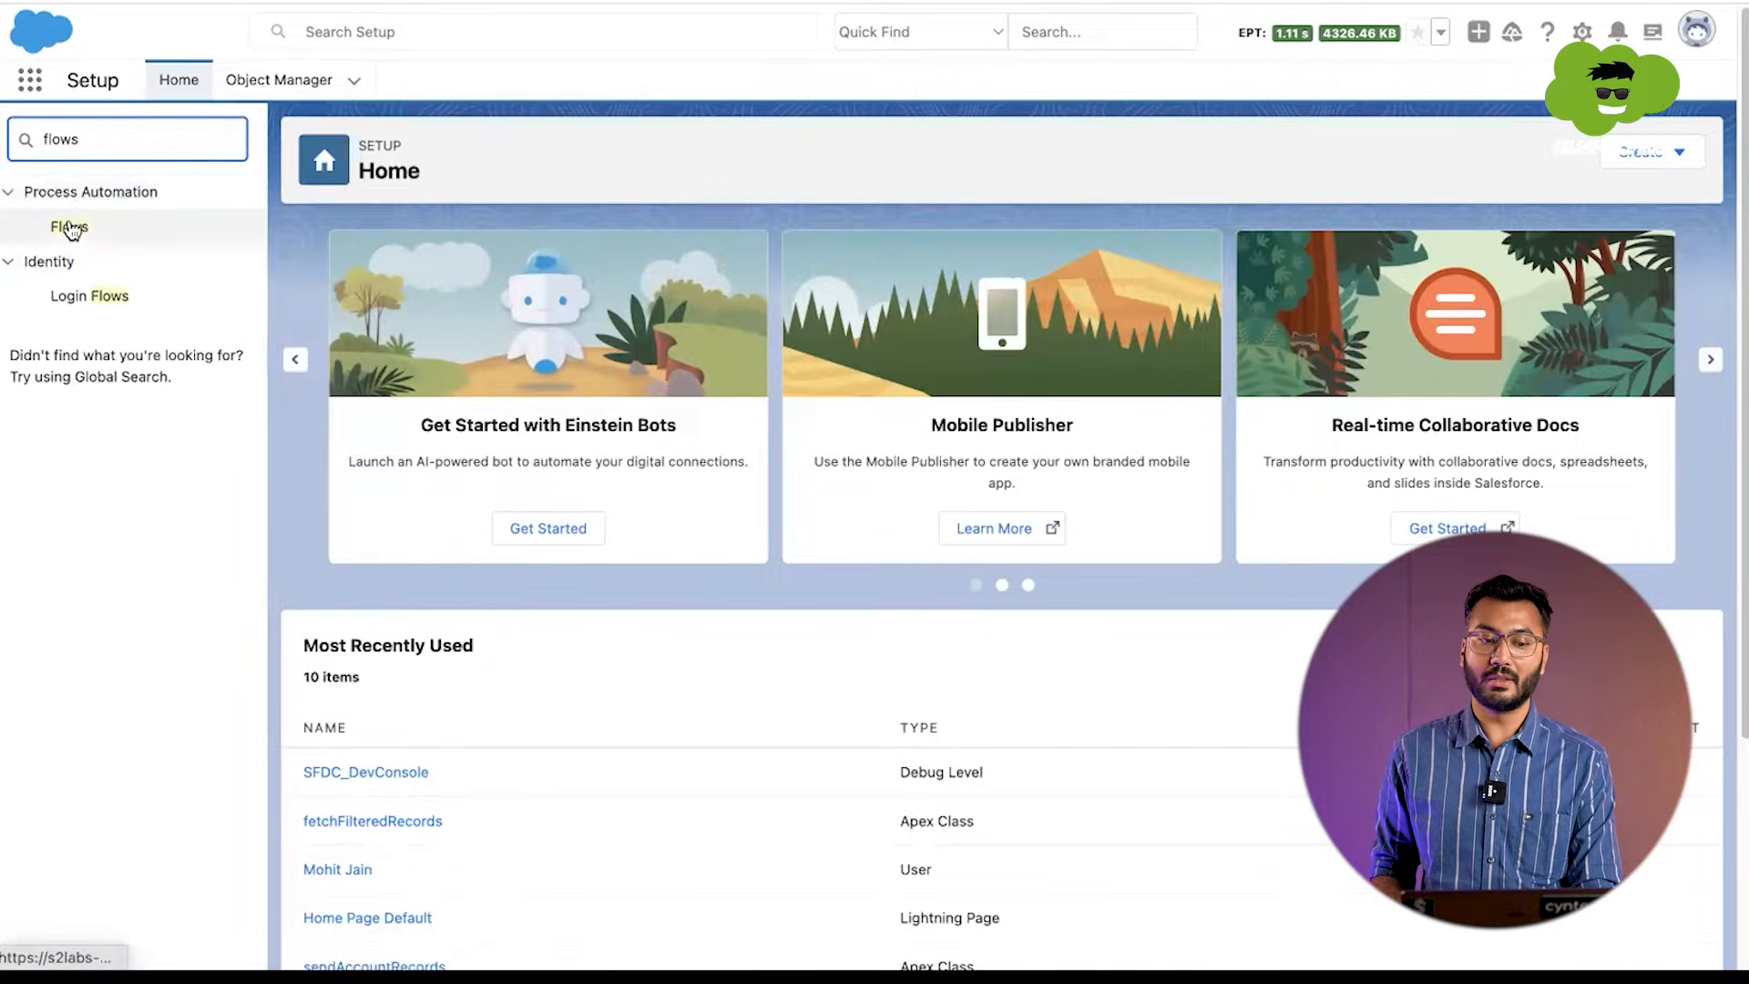
Step: Open the Flows list in Setup and create a new Screen Flow
left_click(71, 230)
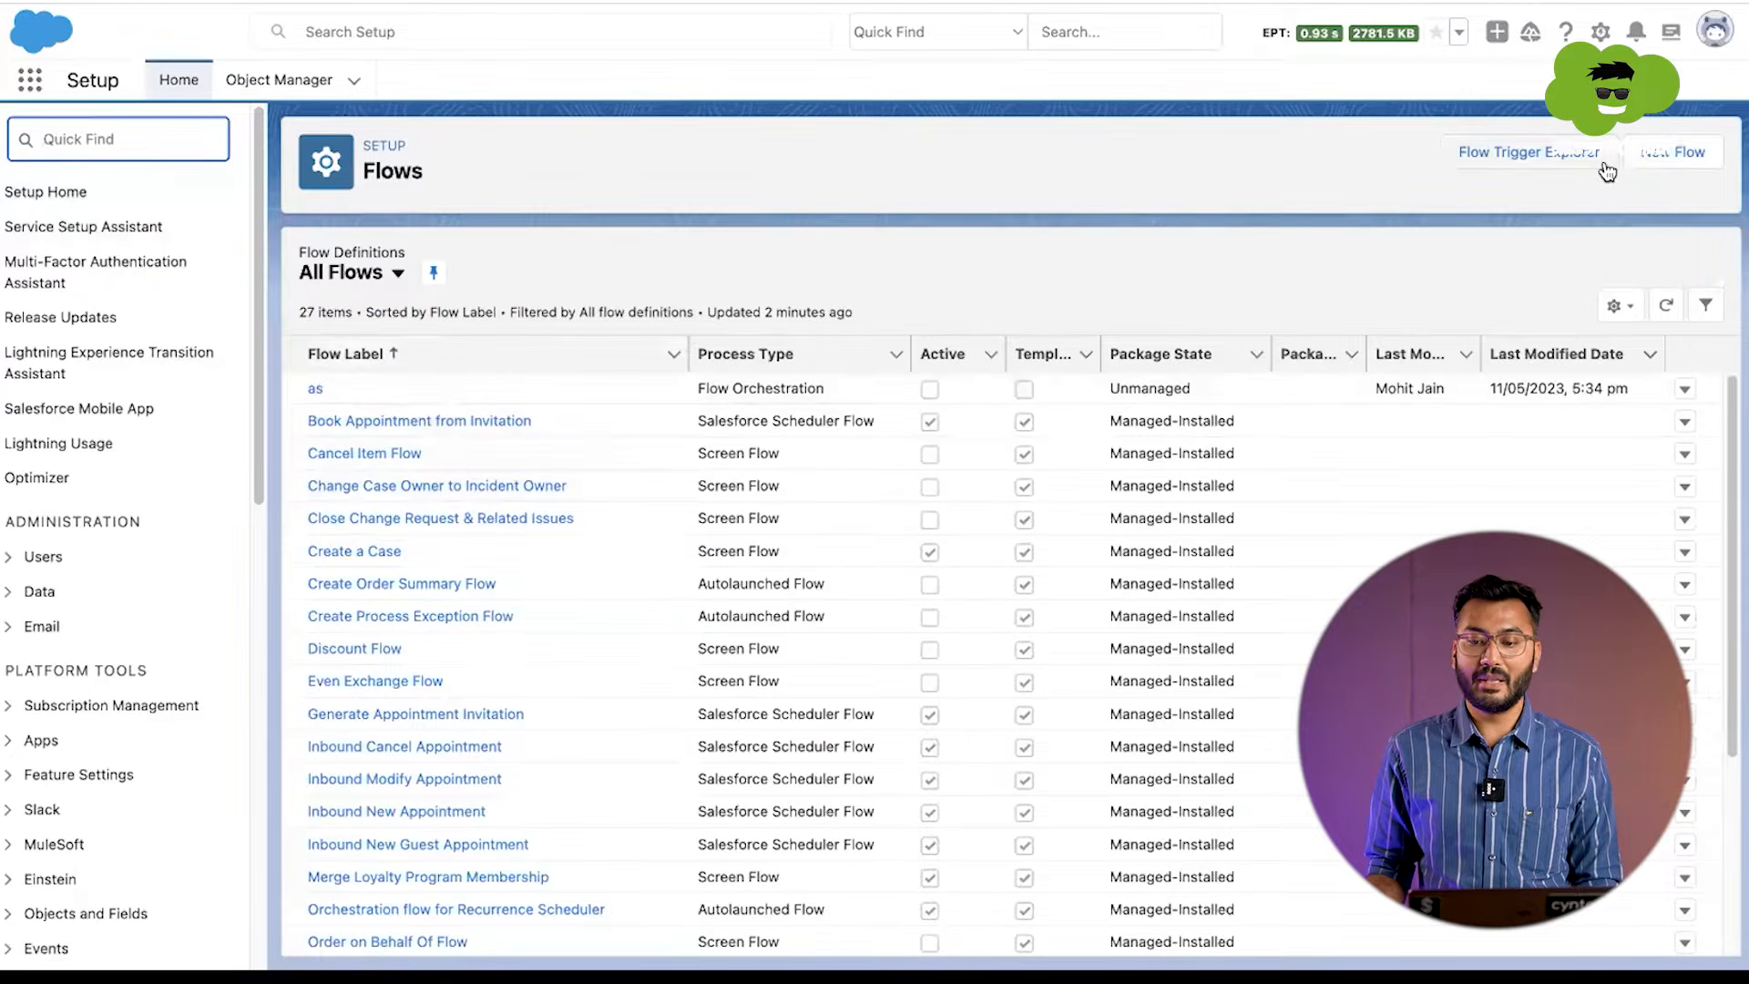
left_click(1660, 165)
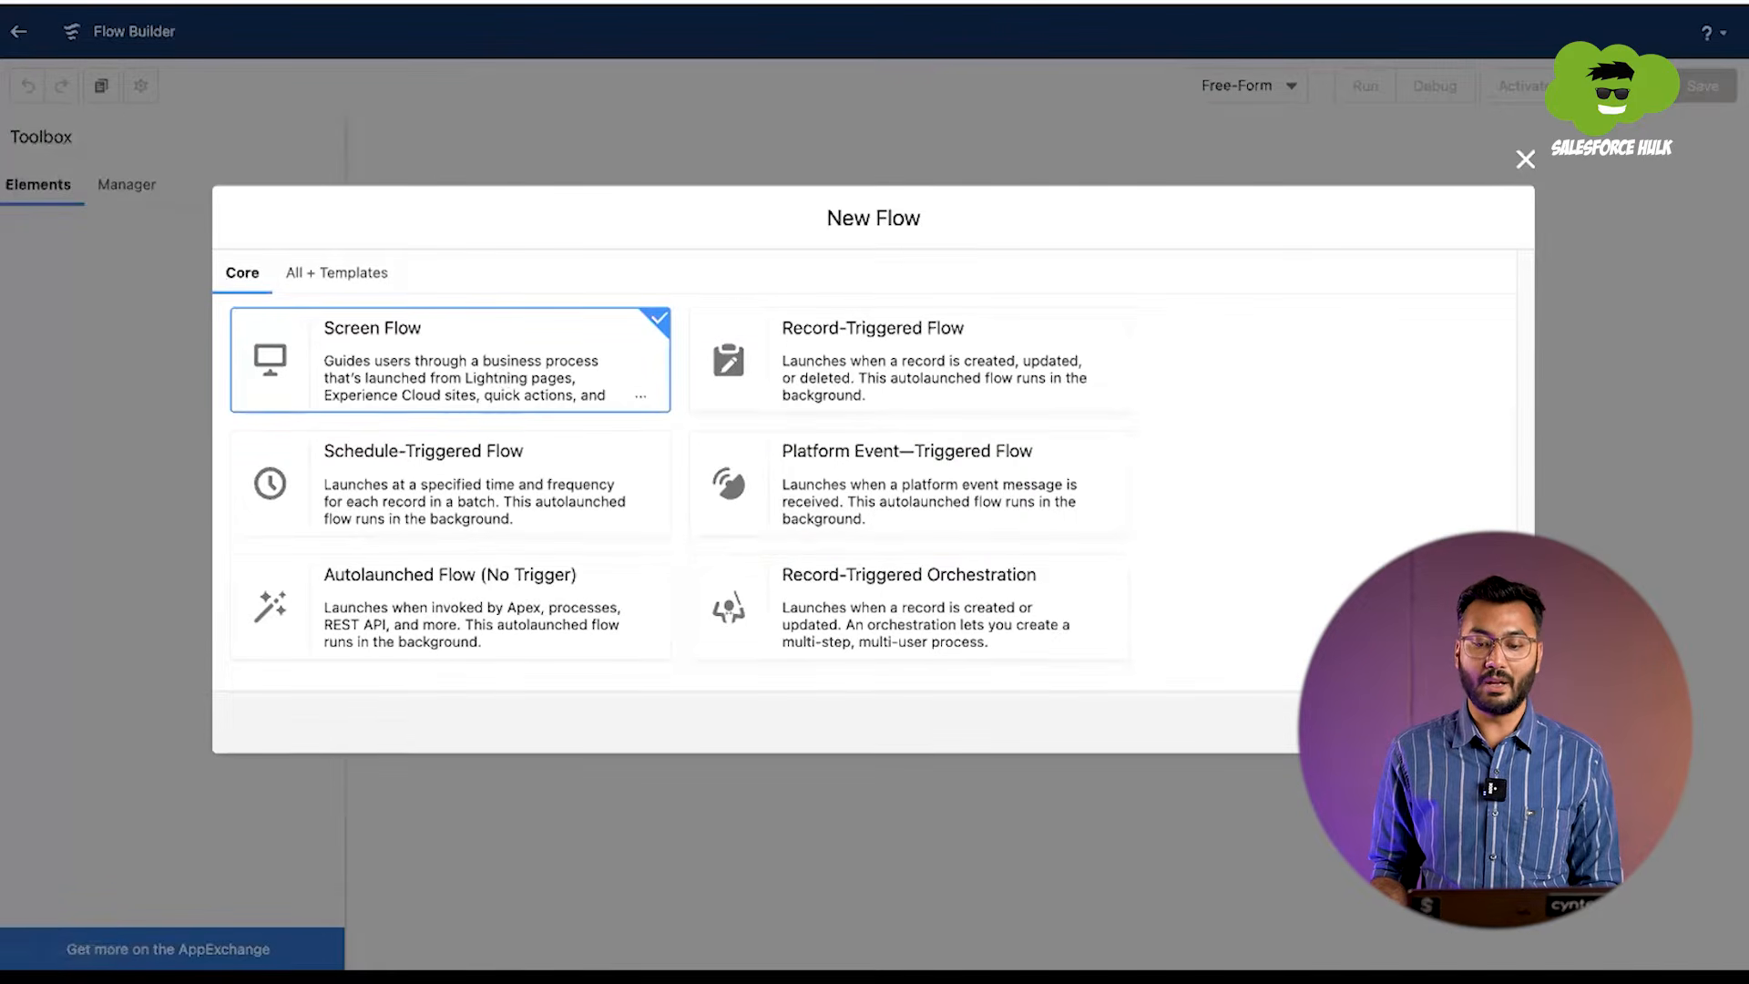
left_click(1487, 722)
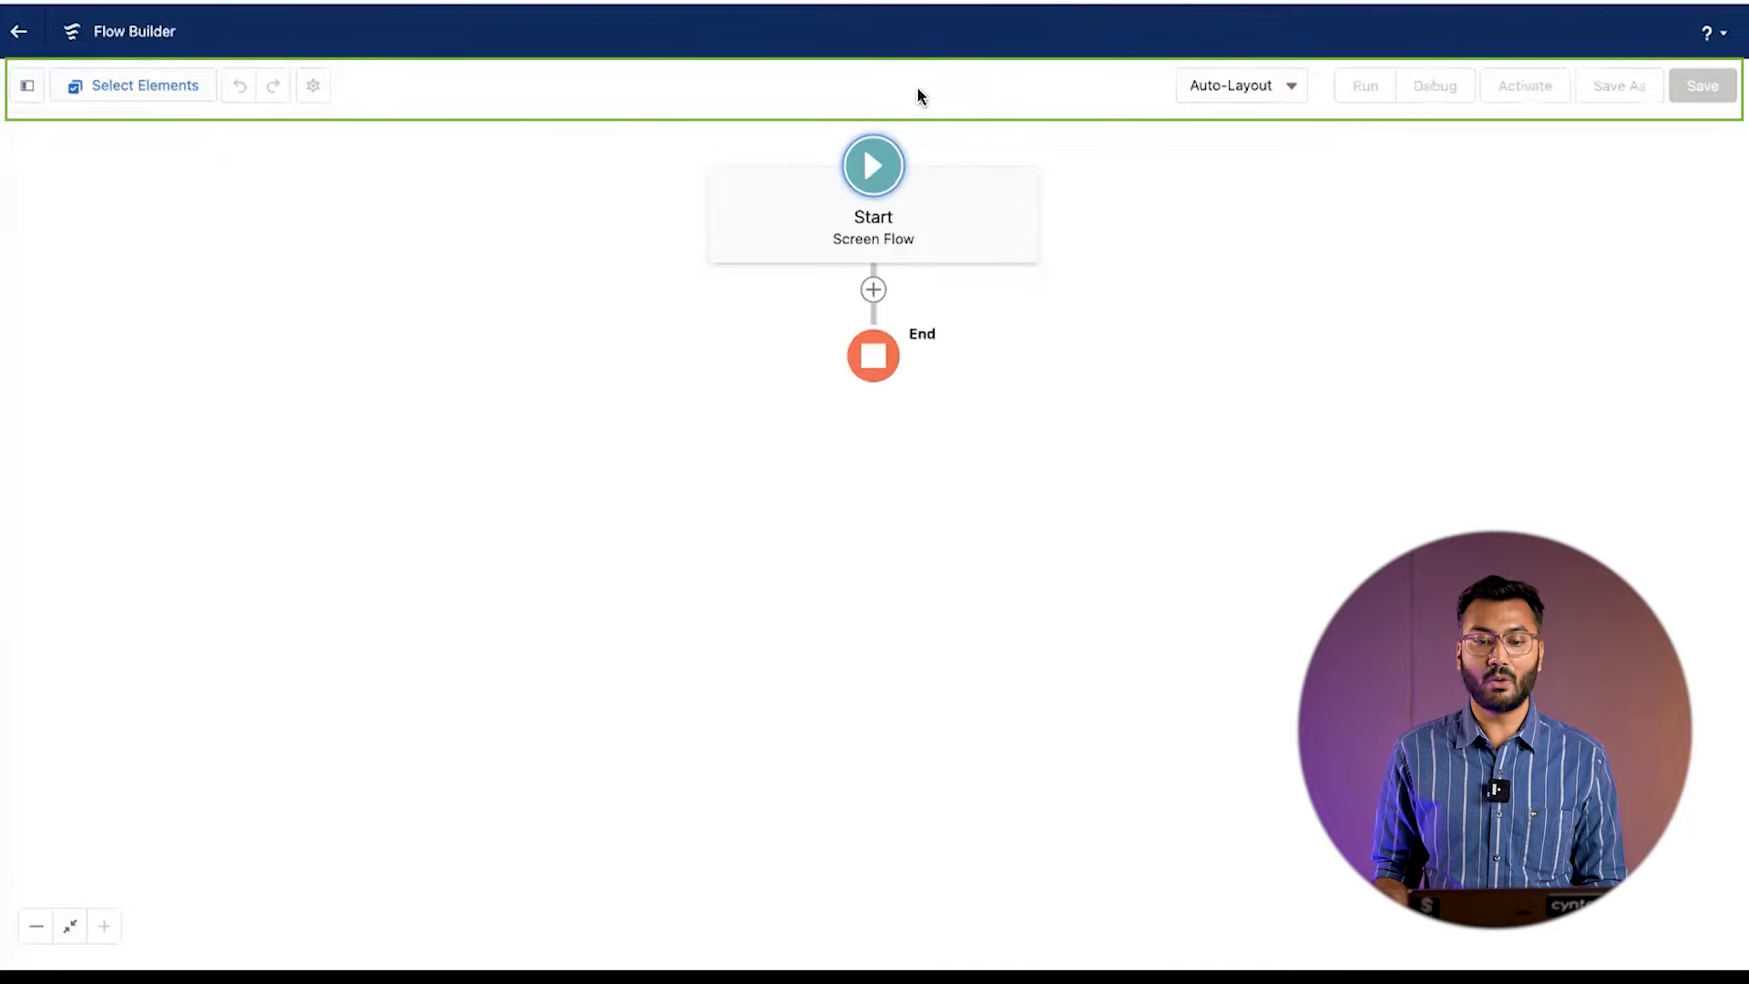
left_click(28, 87)
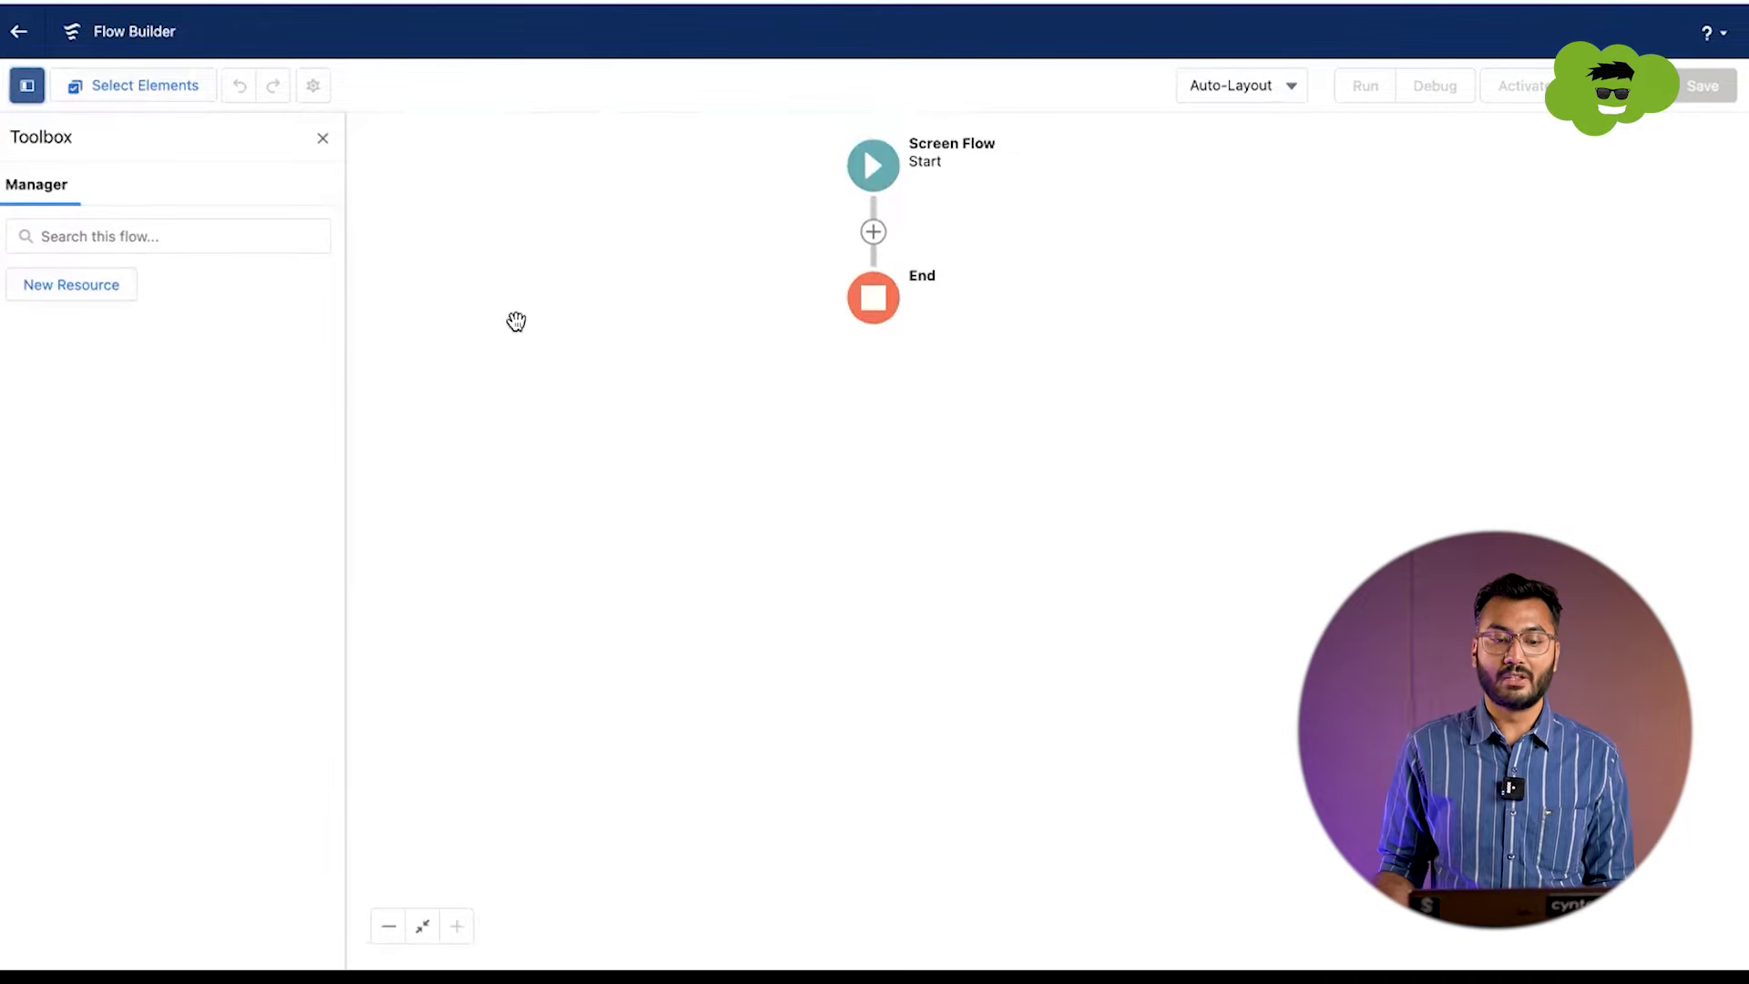
left_click(322, 139)
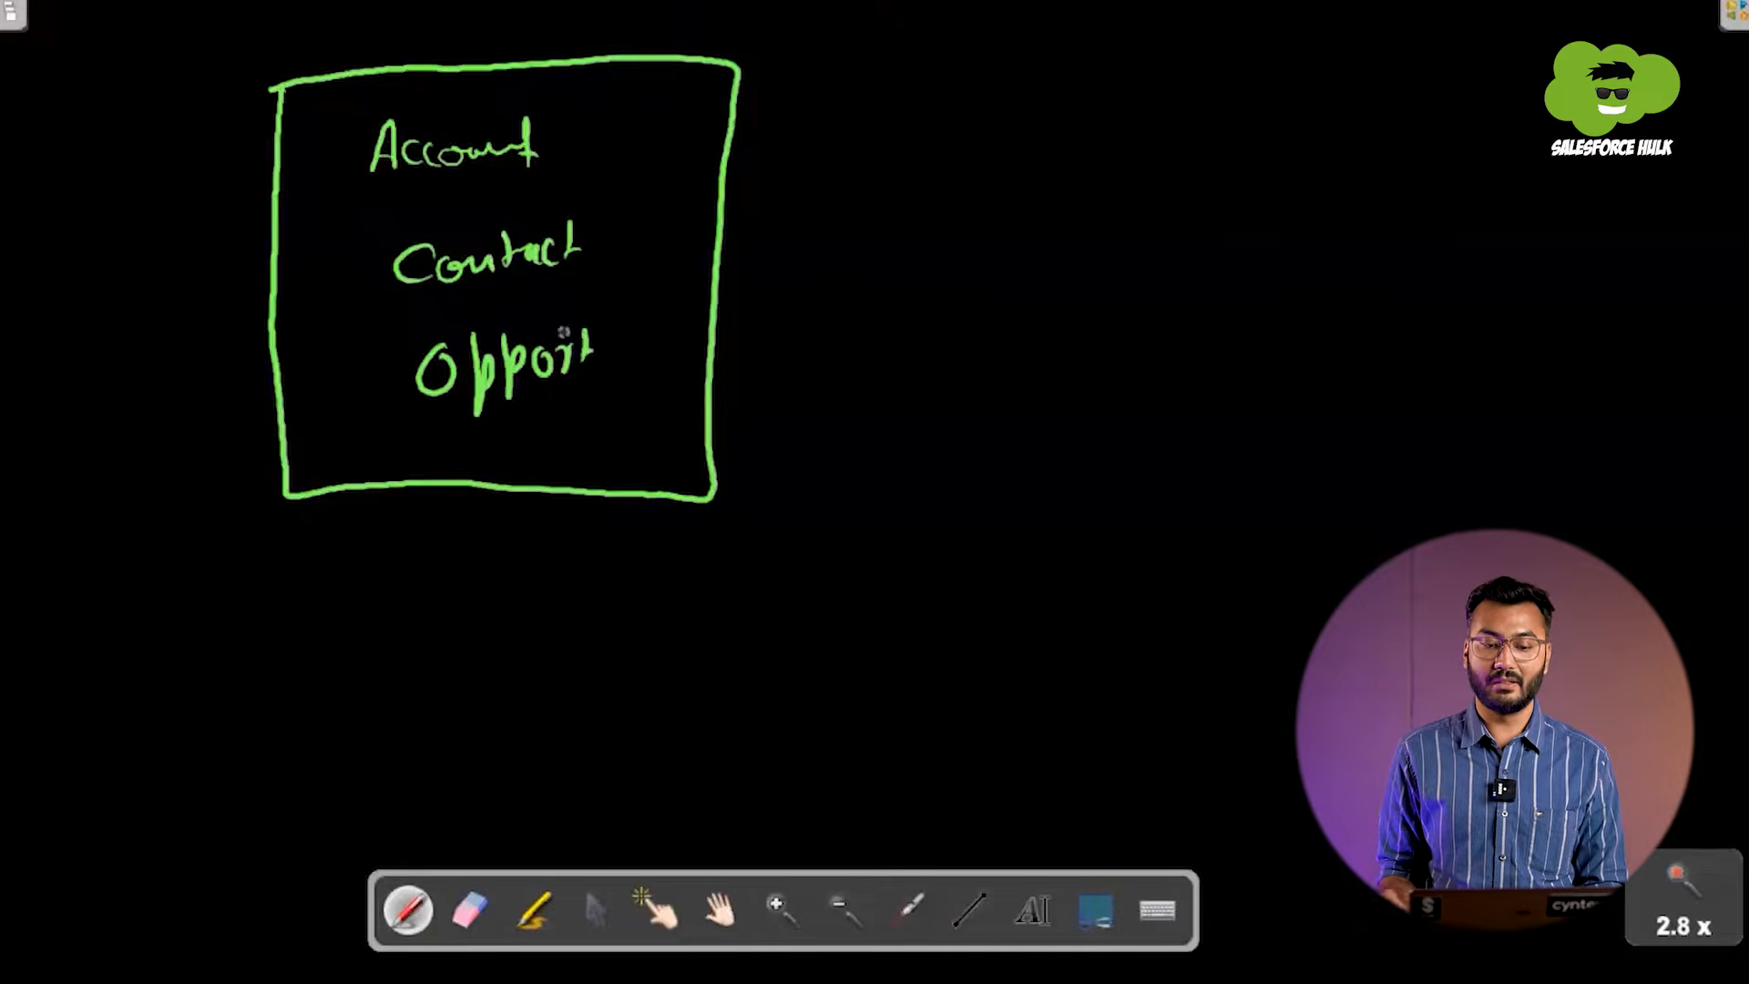
Step: Switch to the whiteboard and draw a white box labelled Account in a blank area
left_click(706, 908)
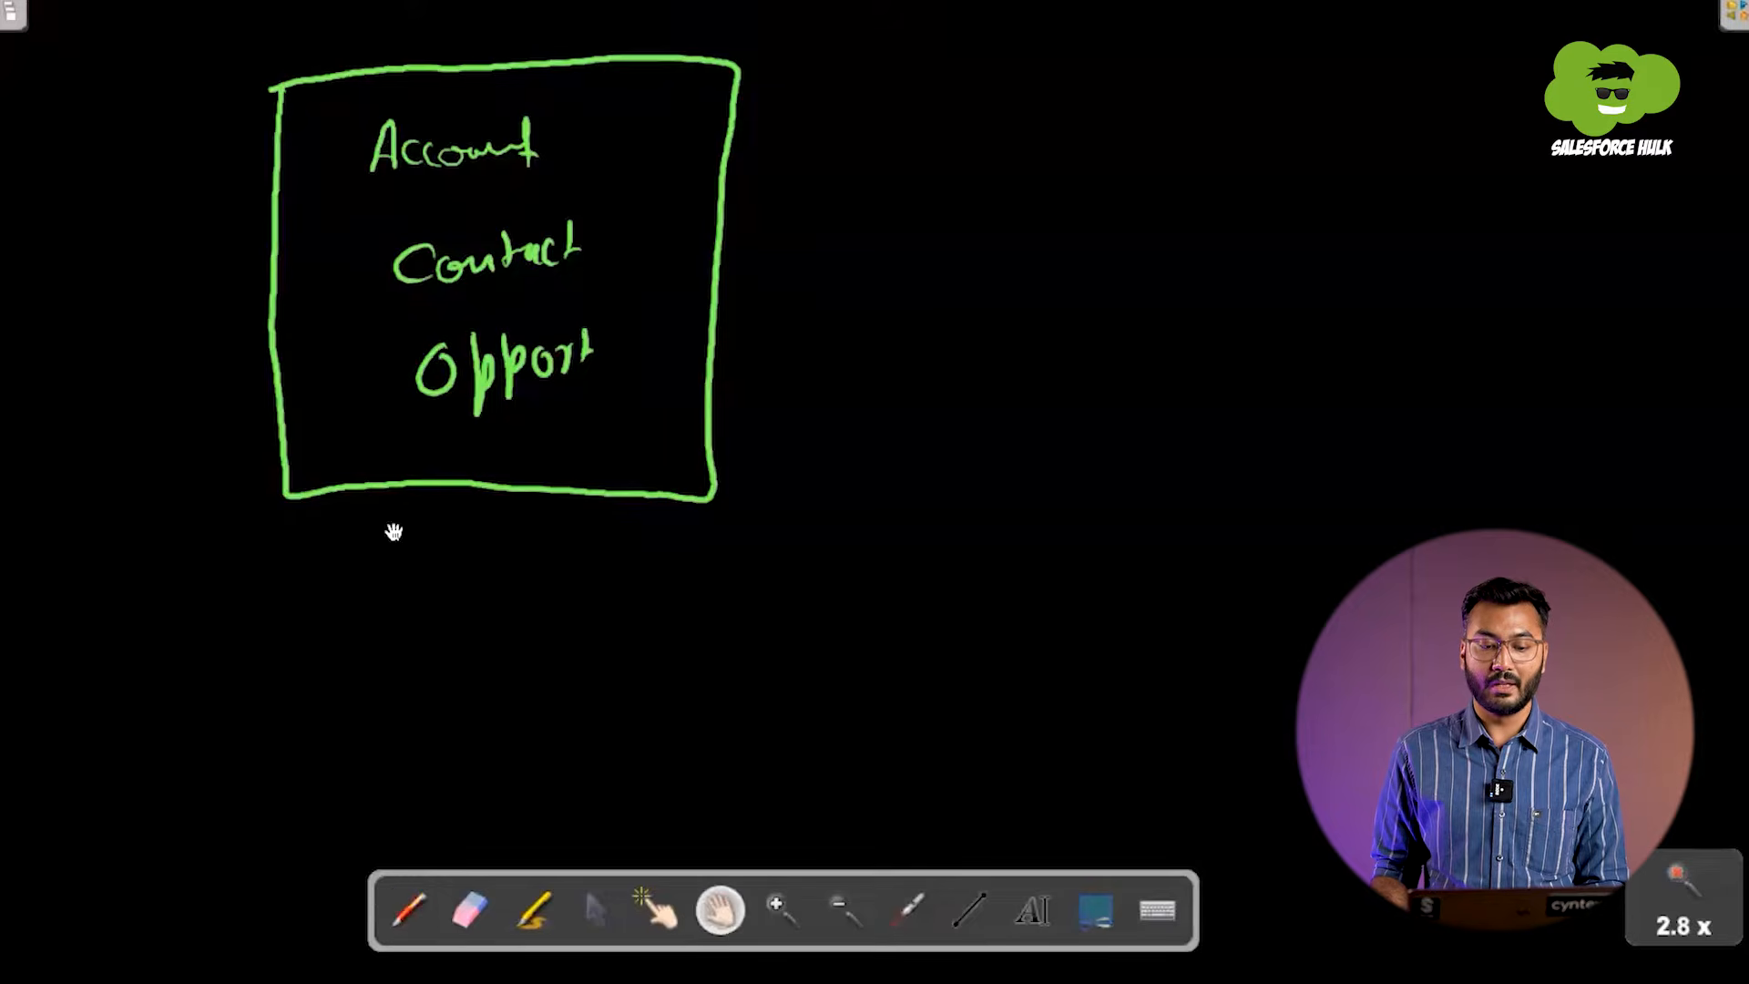
left_click_drag(474, 575, 299, 0)
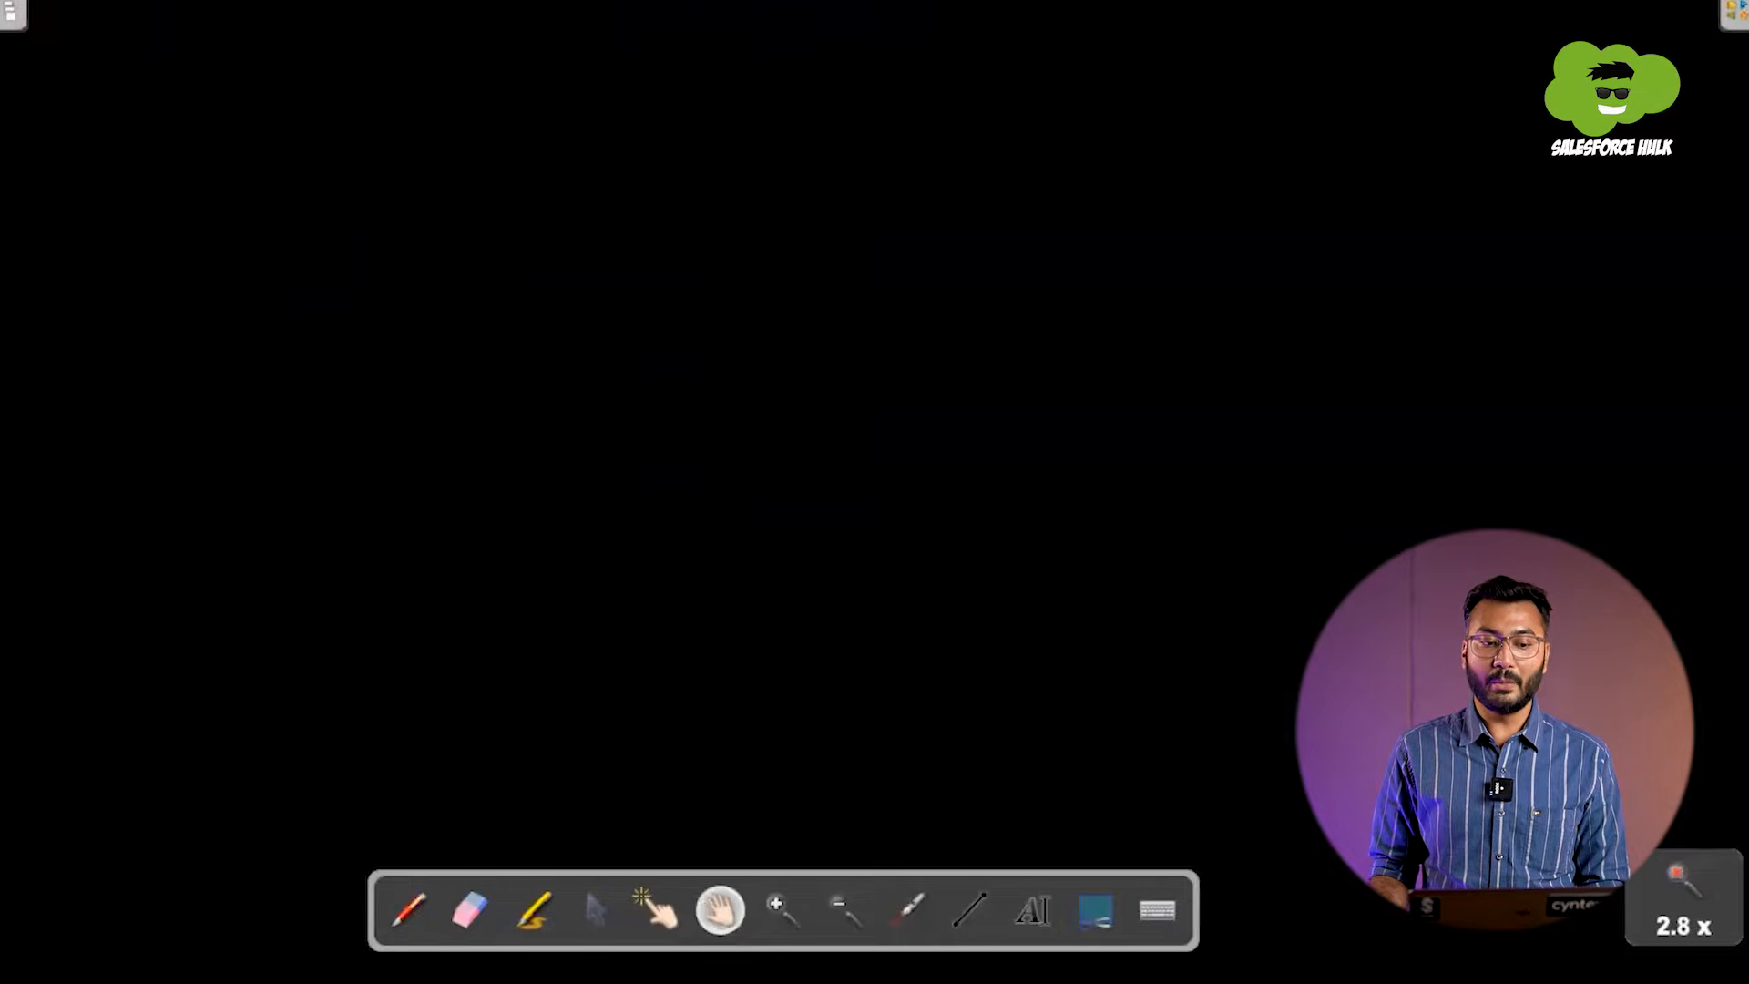
left_click(408, 909)
mouse_move(435, 89)
left_mouse_down()
mouse_move(434, 321)
mouse_move(460, 410)
mouse_move(797, 402)
mouse_move(831, 204)
mouse_move(781, 62)
mouse_move(440, 80)
left_mouse_up()
mouse_move(527, 489)
left_mouse_down()
mouse_move(525, 528)
mouse_move(555, 517)
mouse_move(547, 505)
left_mouse_up()
mouse_move(572, 487)
left_mouse_down()
mouse_move(575, 514)
mouse_move(602, 514)
mouse_move(720, 466)
left_mouse_up()
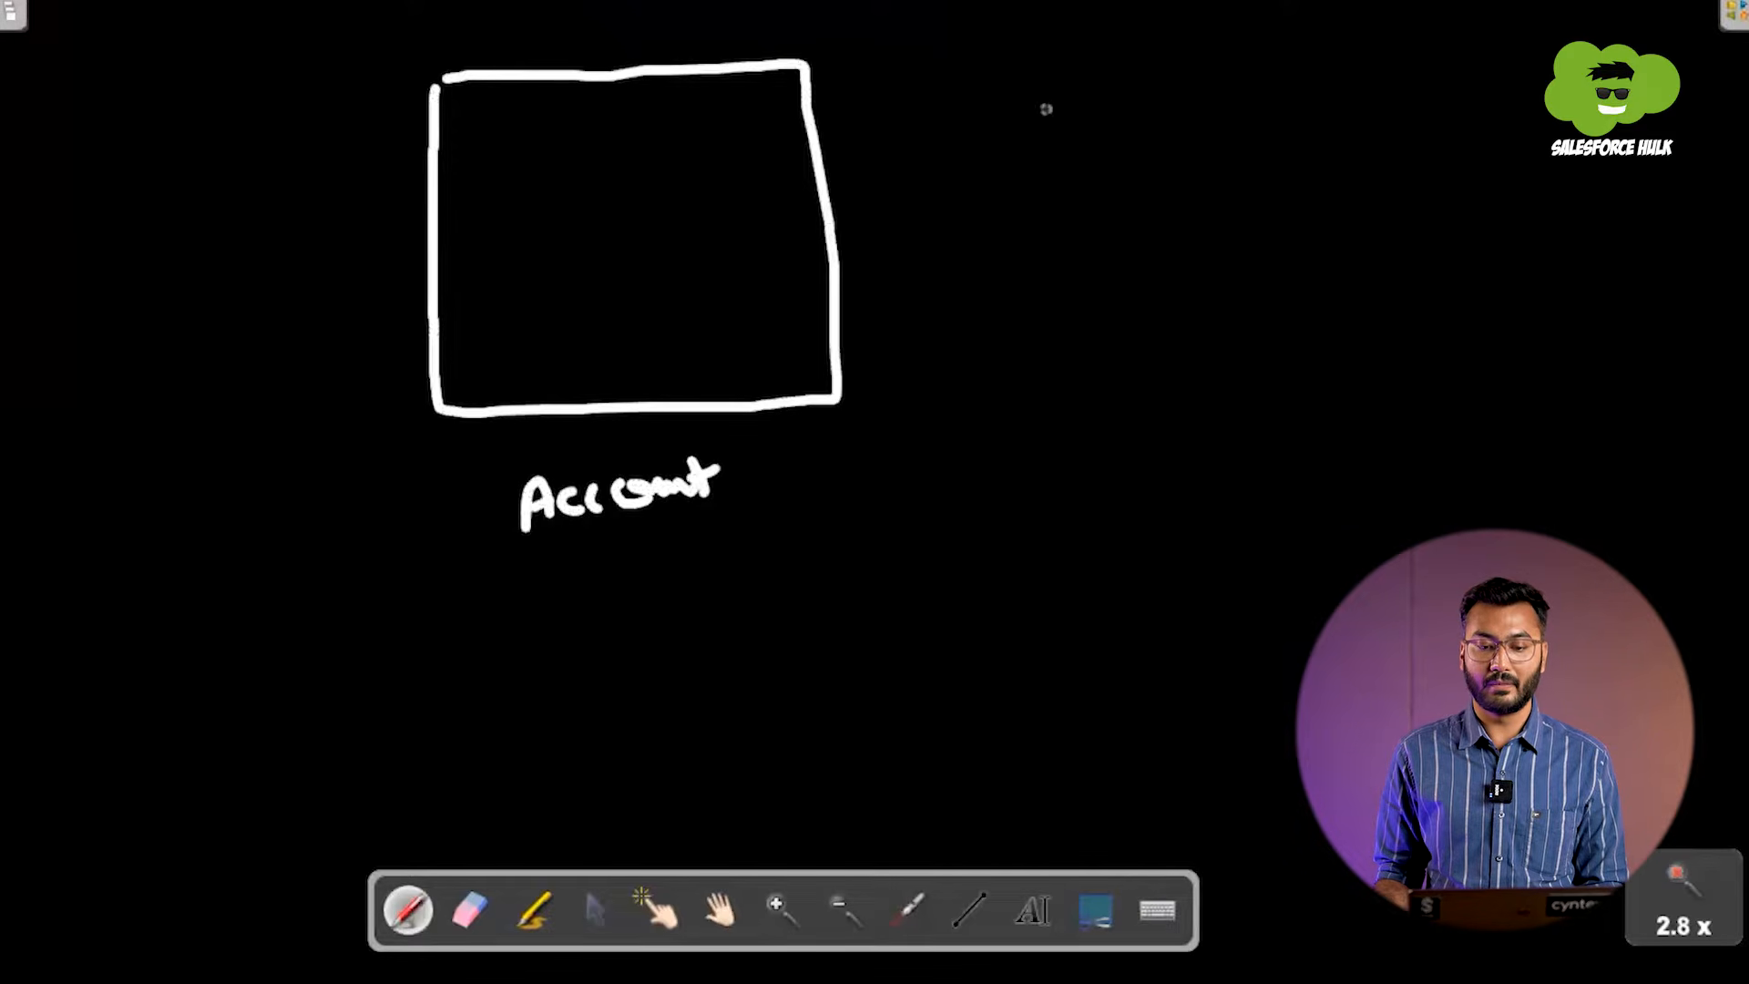
Step: Draw two more white boxes beside the Account box and label them Contact and Opp
mouse_move(1099, 52)
left_mouse_down()
mouse_move(1002, 60)
mouse_move(995, 369)
mouse_move(1239, 348)
mouse_move(1266, 107)
mouse_move(1162, 51)
mouse_move(1098, 55)
left_mouse_up()
mouse_move(1095, 444)
left_mouse_down()
mouse_move(1095, 499)
mouse_move(1157, 442)
mouse_move(1231, 463)
left_mouse_up()
left_click_drag(1239, 417, 1246, 473)
left_click_drag(1230, 460, 1257, 454)
mouse_move(1527, 80)
left_mouse_down()
mouse_move(1446, 176)
mouse_move(1582, 326)
mouse_move(1646, 112)
mouse_move(1509, 65)
left_mouse_up()
mouse_move(1505, 412)
left_mouse_down()
mouse_move(1530, 406)
mouse_move(1548, 437)
mouse_move(1568, 392)
mouse_move(1595, 414)
left_mouse_up()
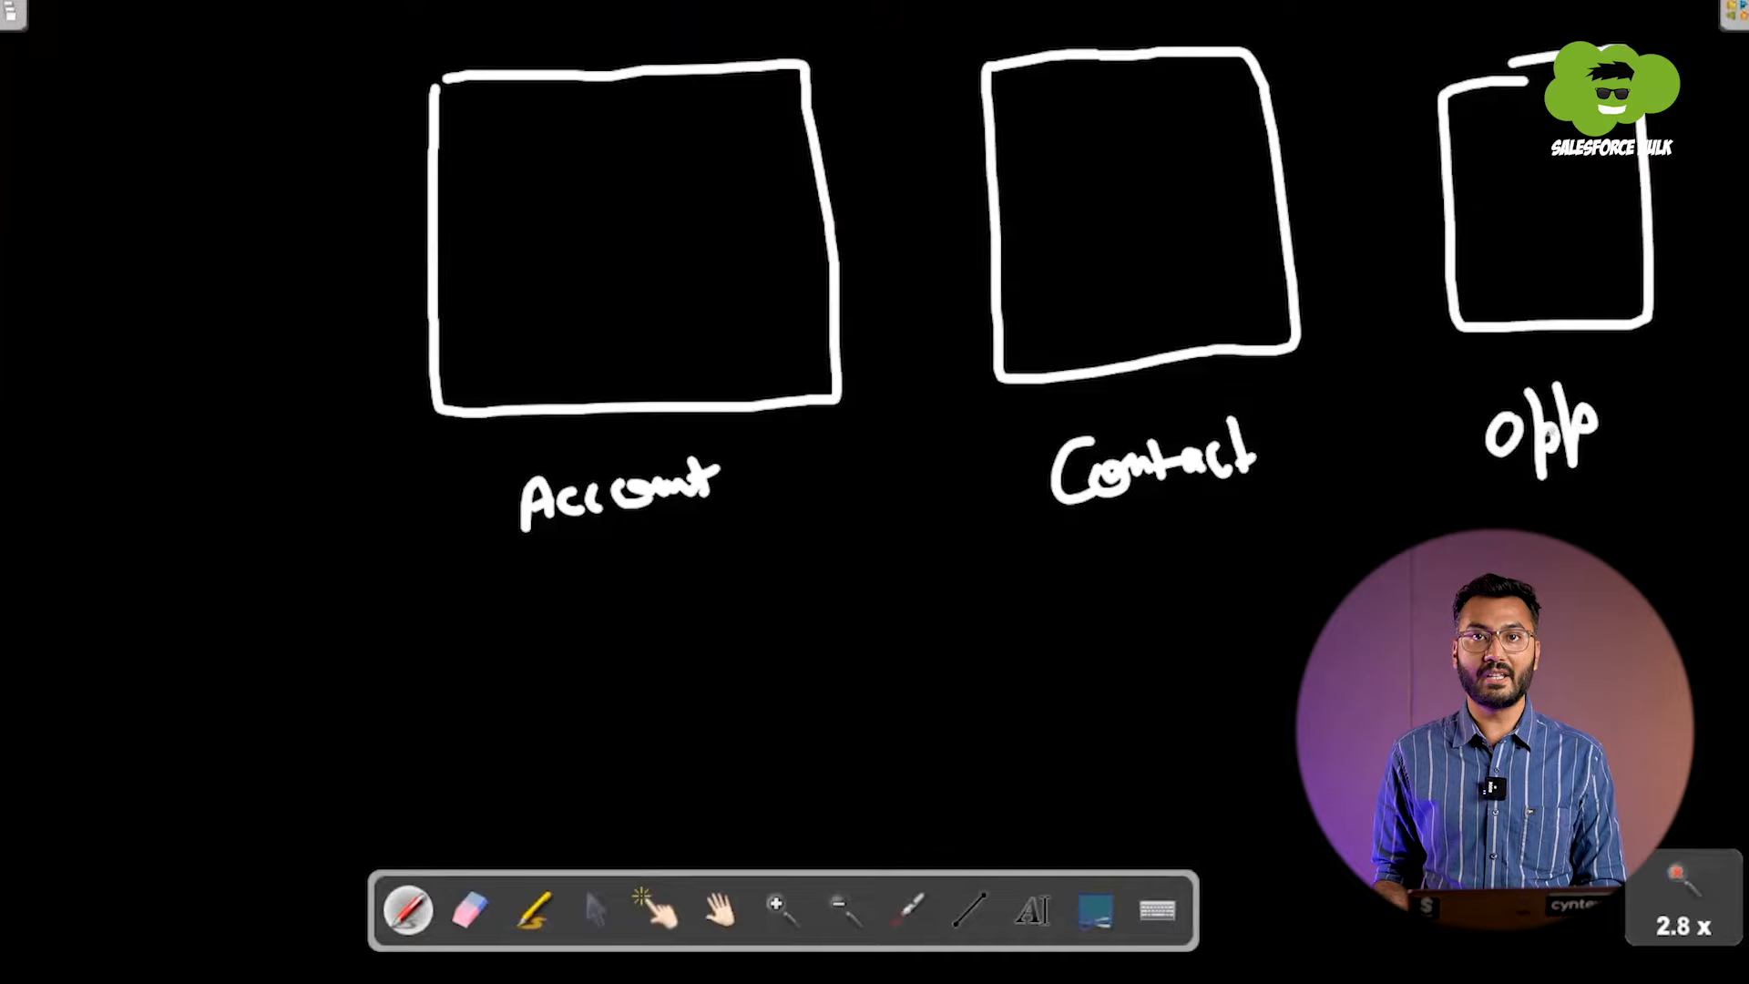
Step: Add handwritten marks beneath the Account, Contact and Opp labels
left_click_drag(600, 526, 609, 552)
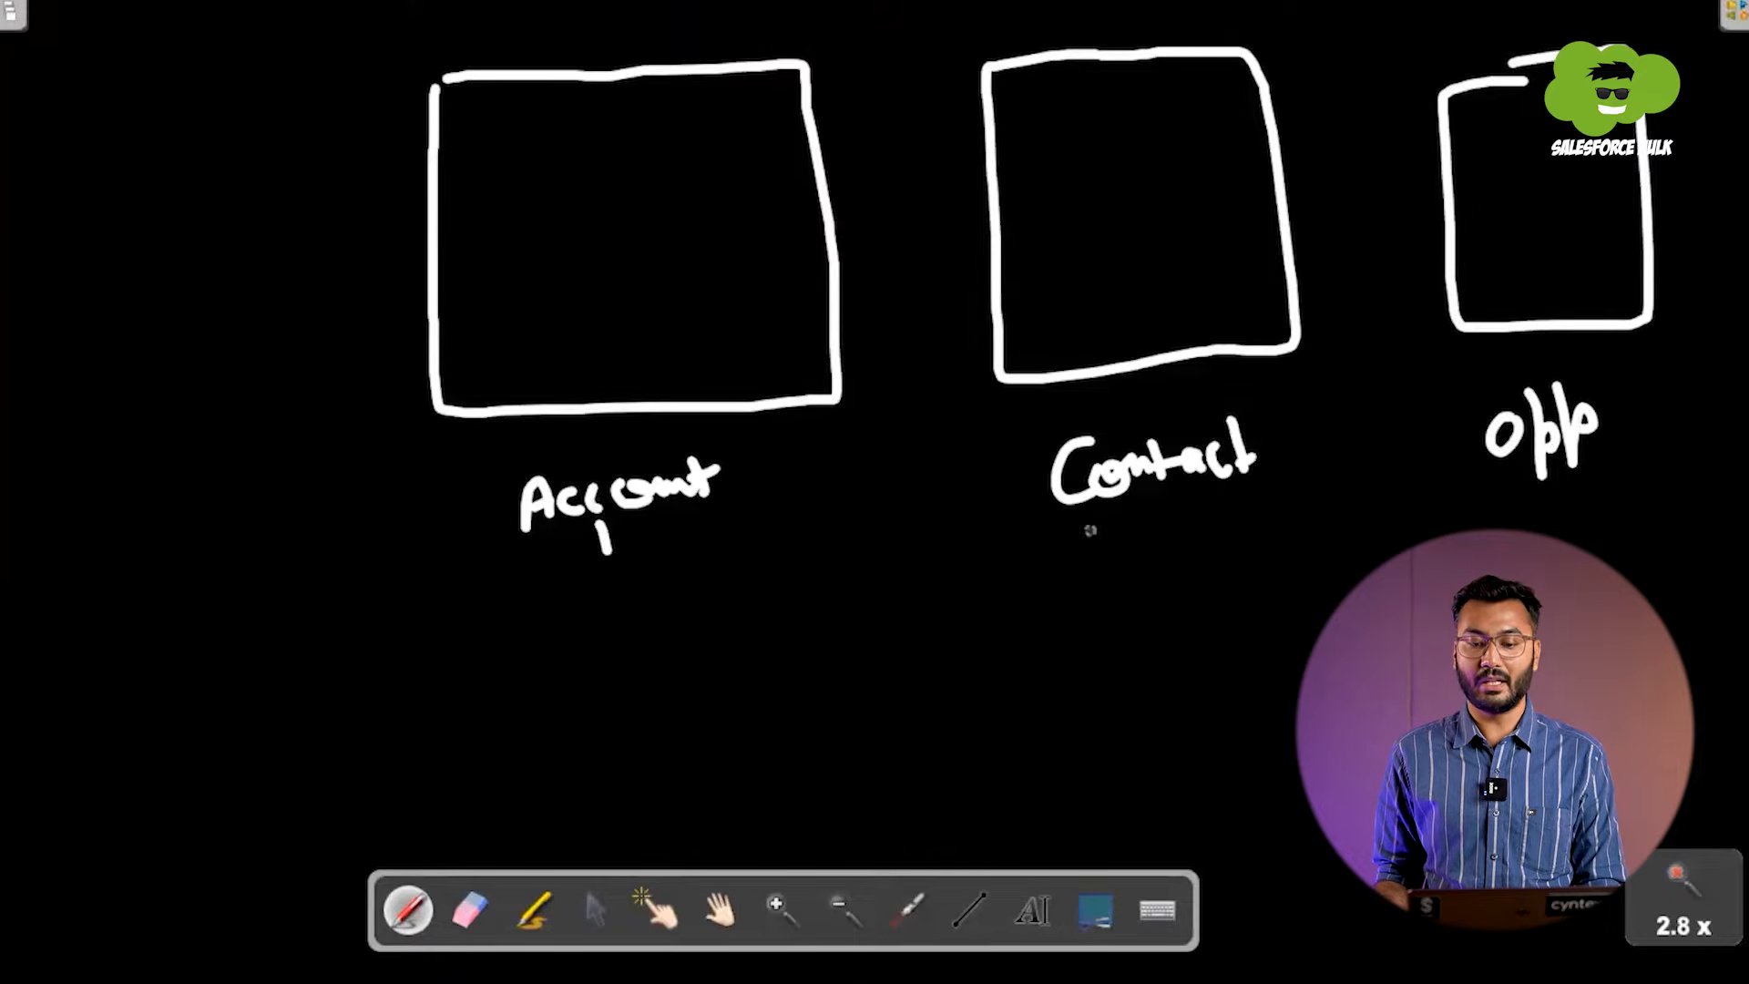
left_click_drag(1090, 530, 1162, 506)
left_click_drag(1466, 510, 1535, 503)
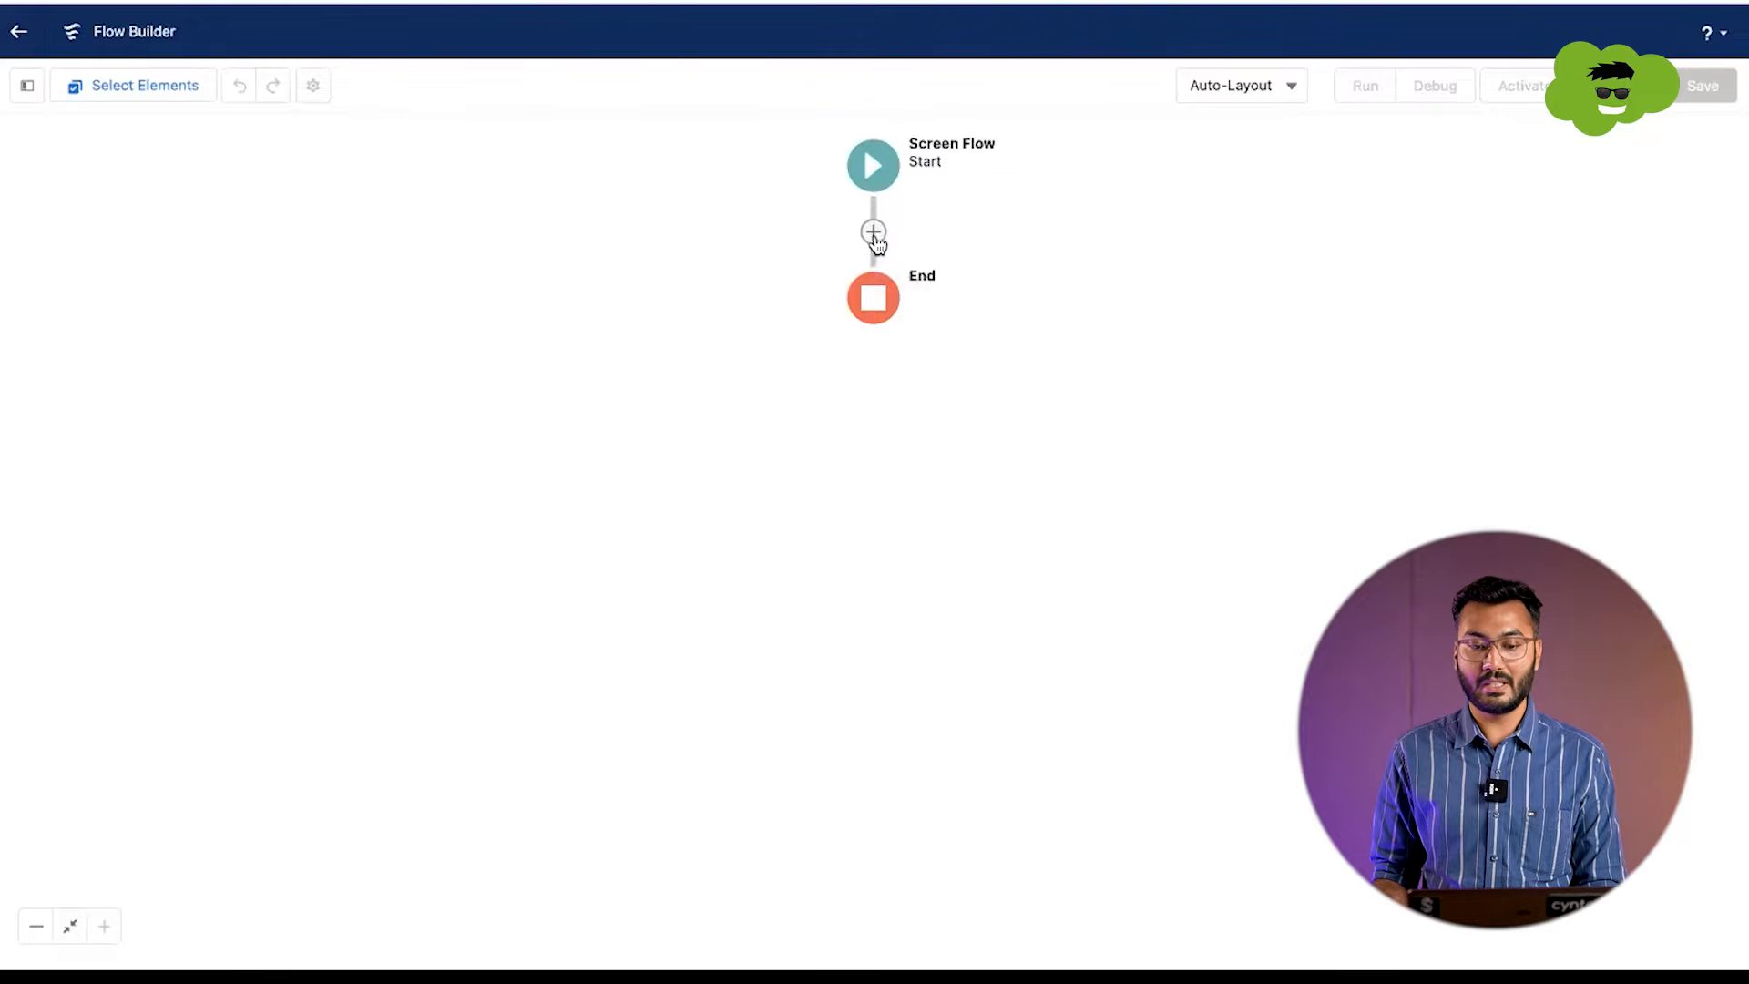
Step: Return to Flow Builder and add a Screen element between Start and End
left_click(874, 233)
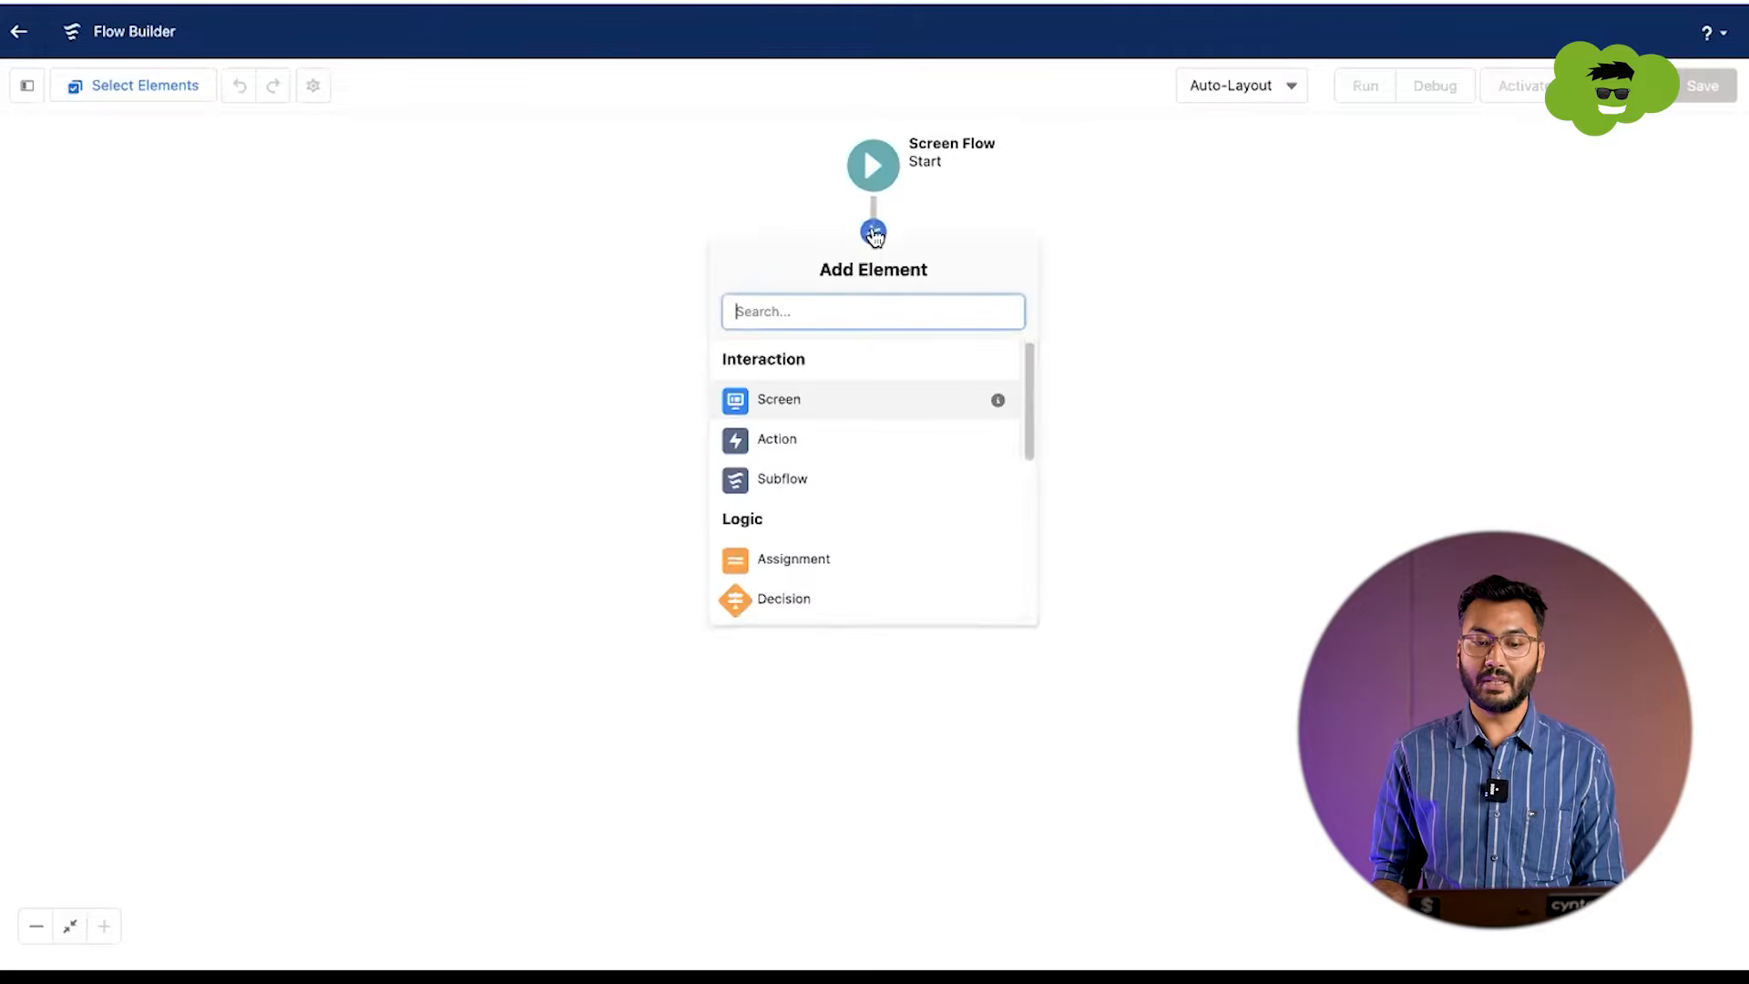
left_click(805, 402)
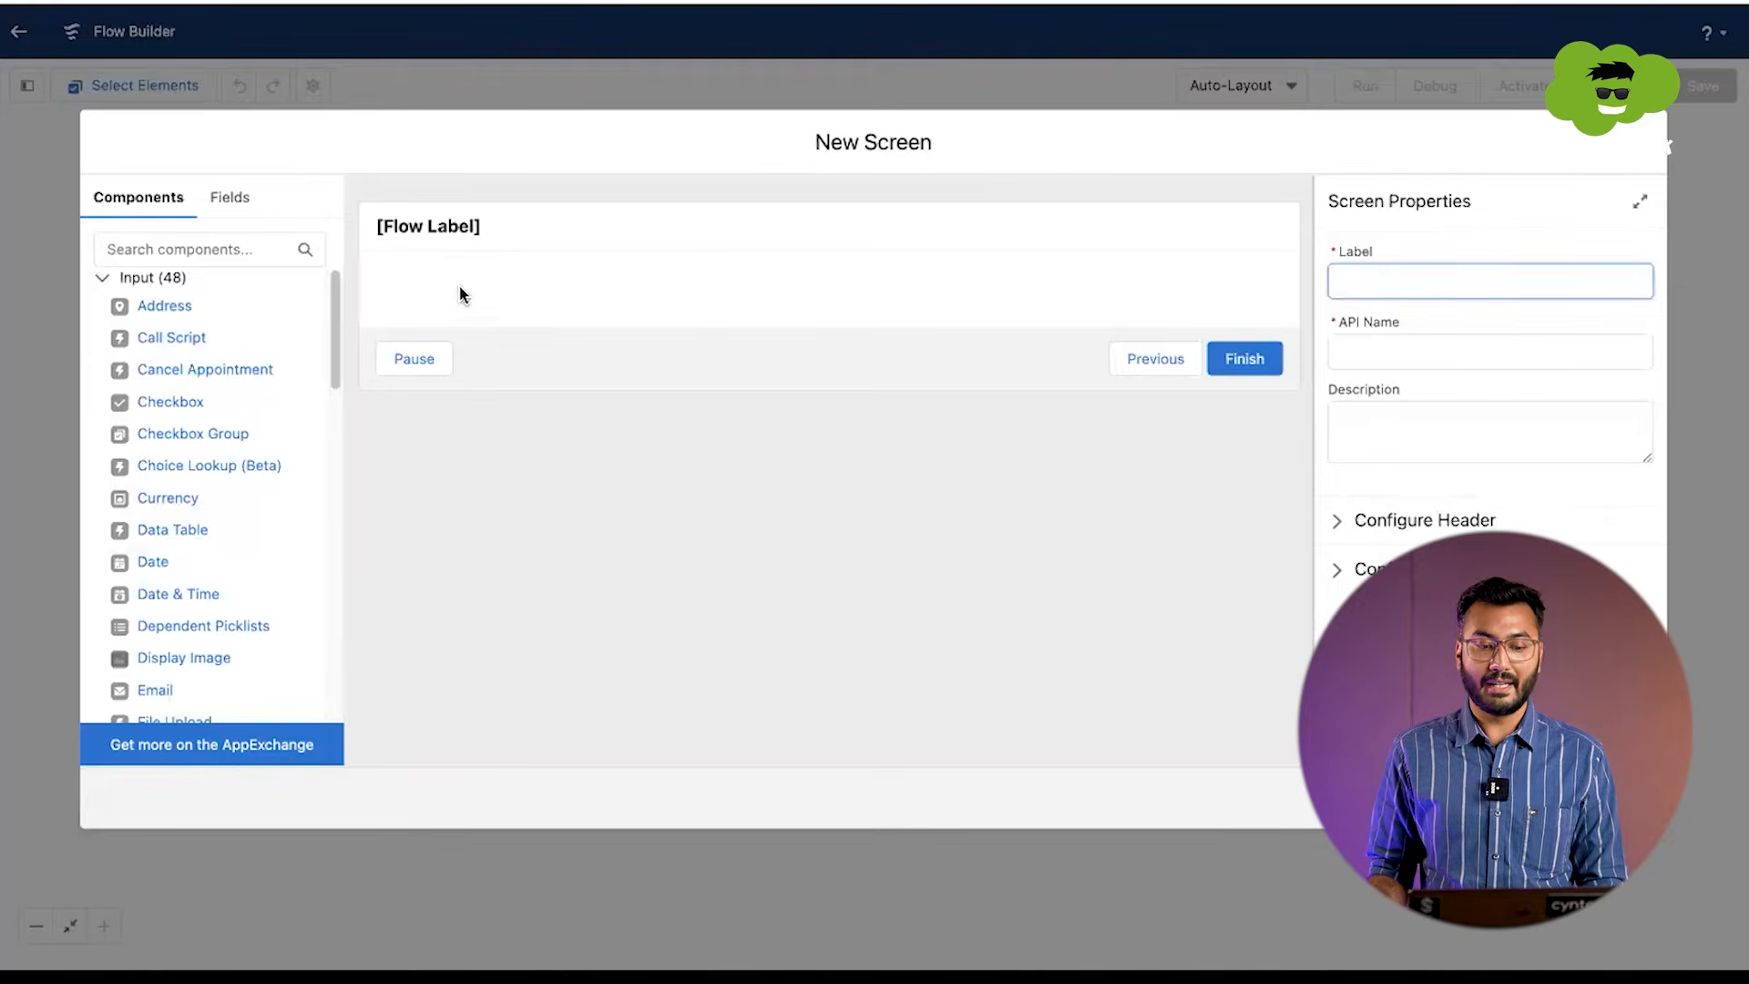
scroll(262, 471, "down", 3)
scroll(262, 471, "down", 1)
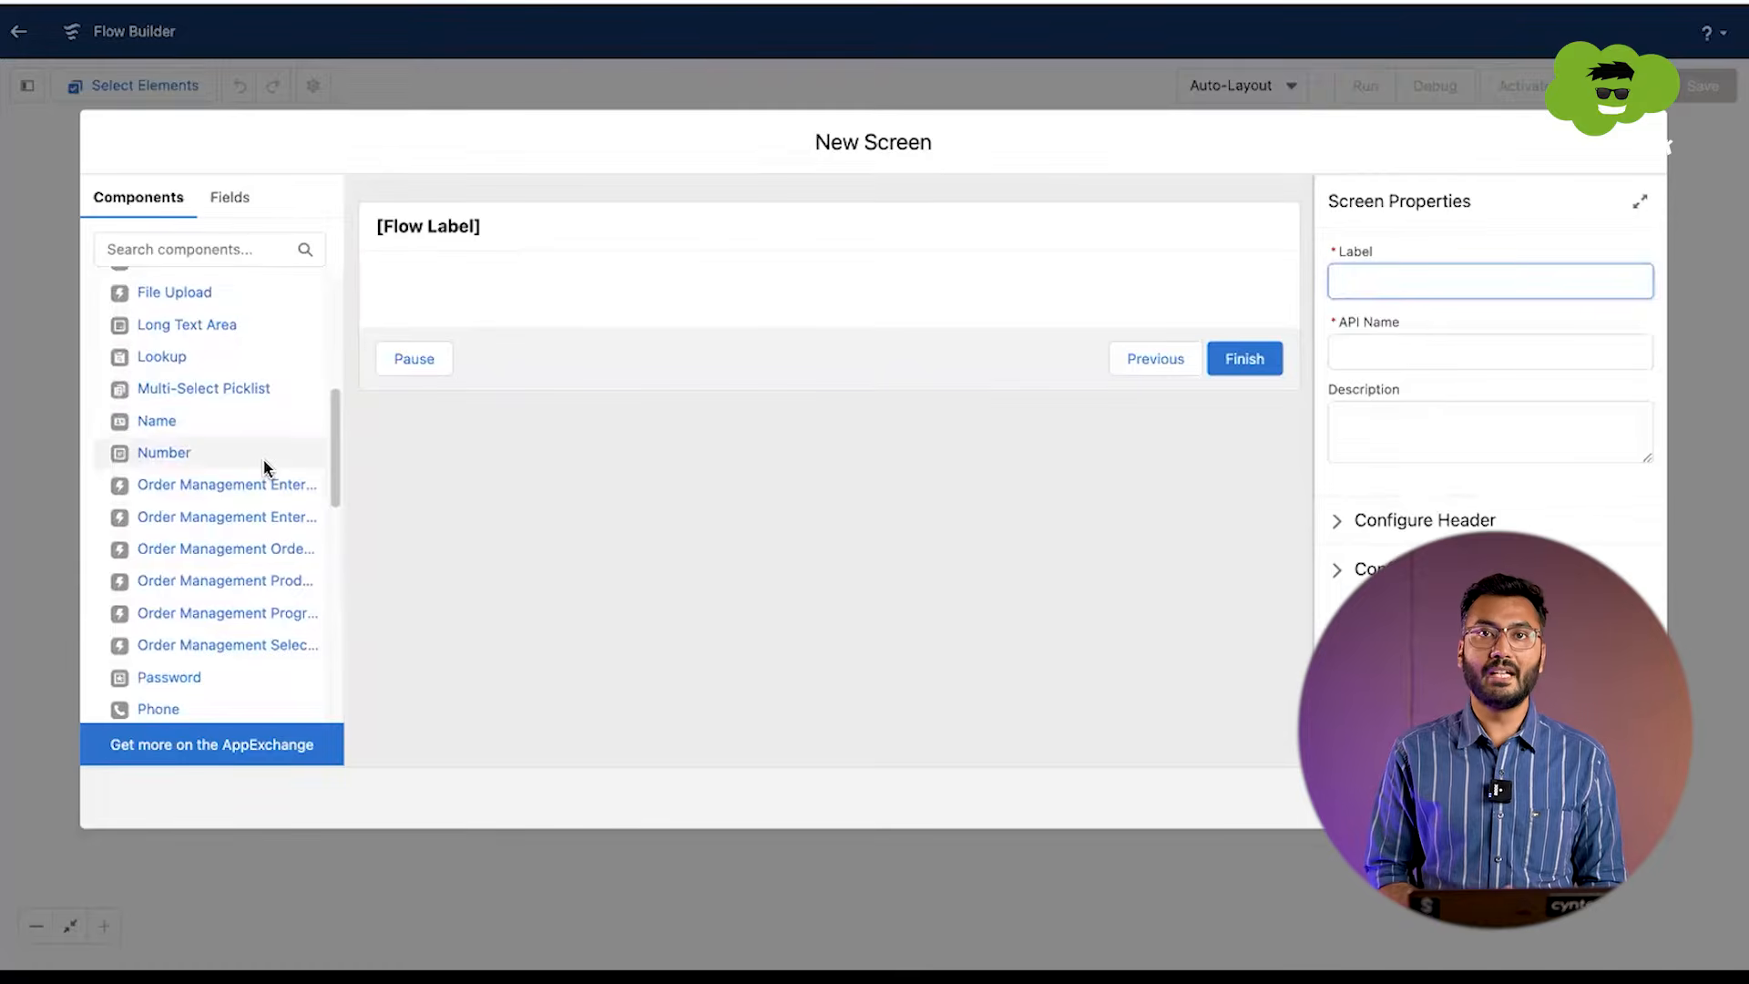
scroll(244, 524, "down", 2)
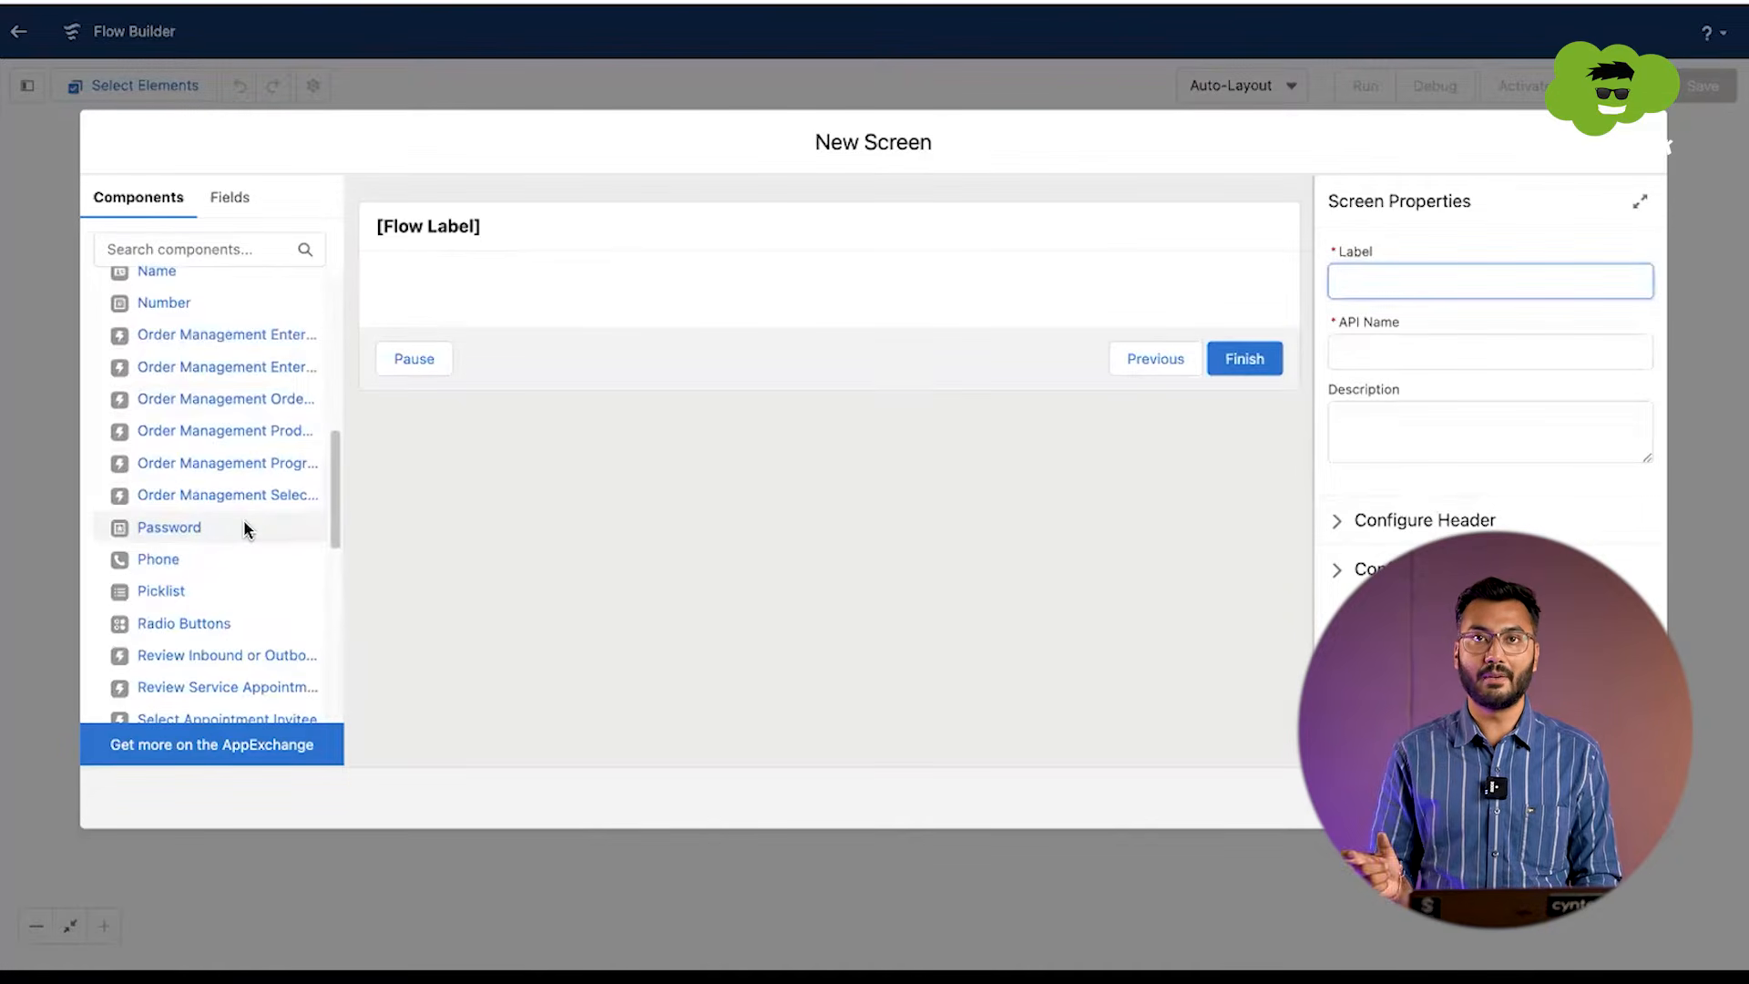
scroll(244, 528, "down", 4)
scroll(222, 452, "up", 12)
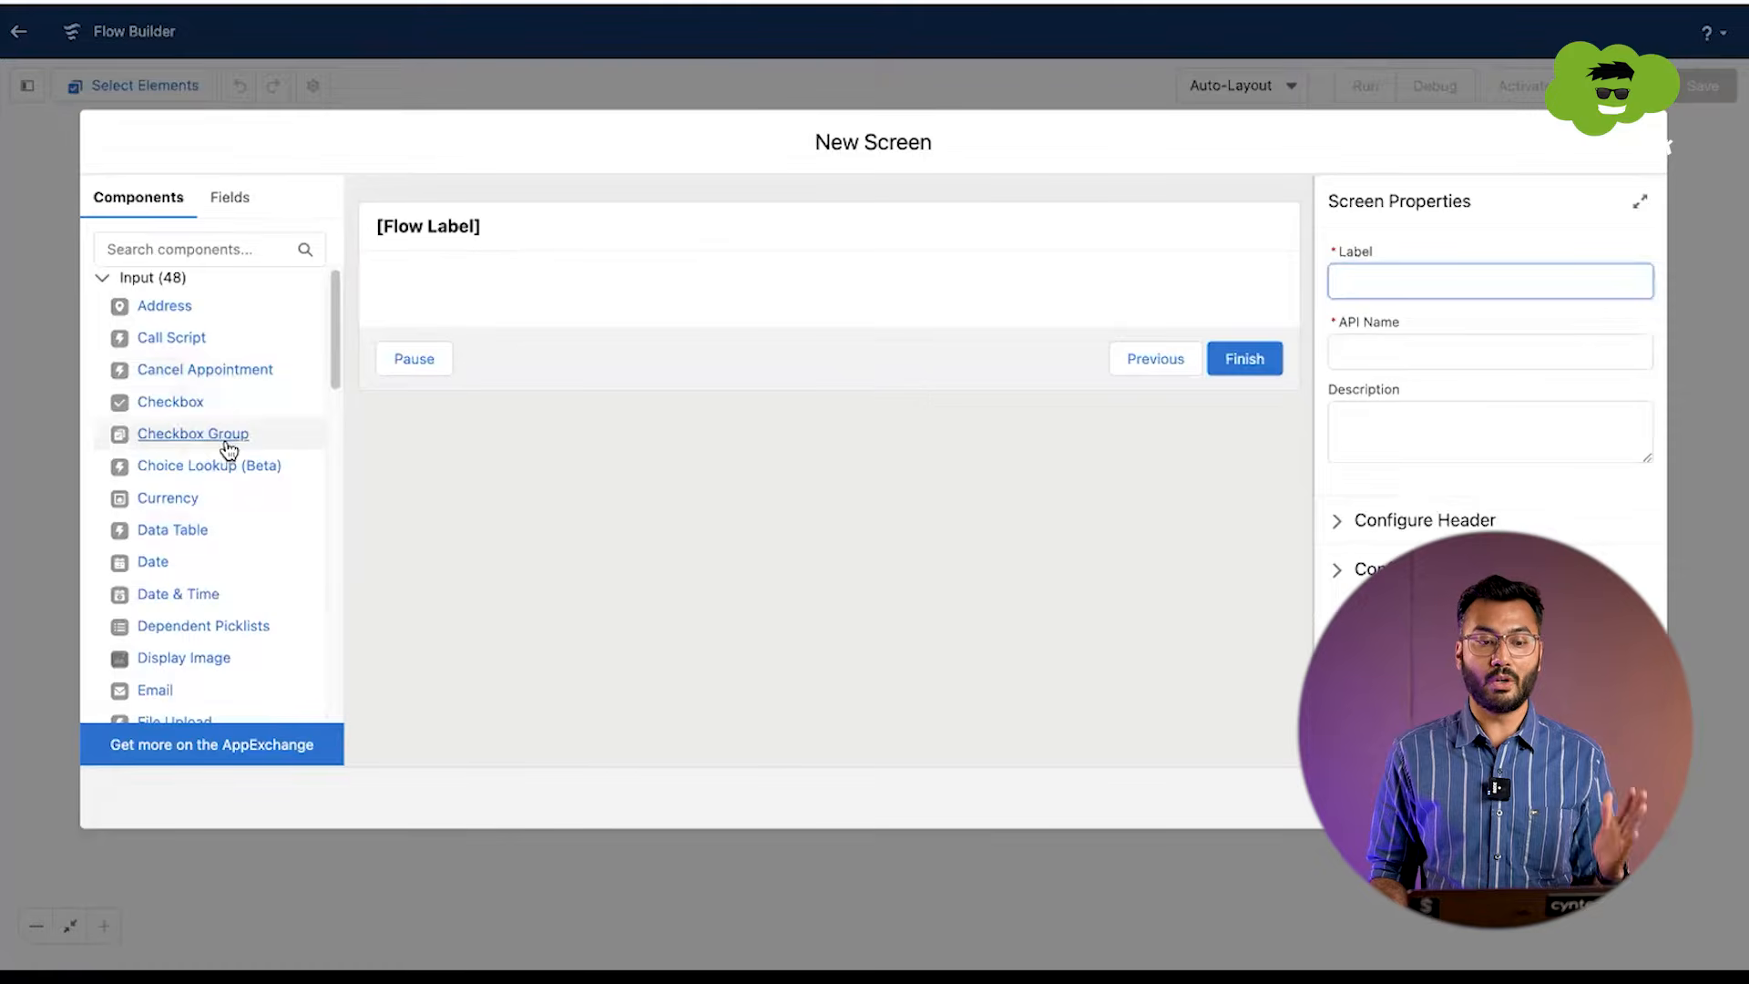
Step: Find the Text input component and place it on the screen canvas under the header
left_click(193, 253)
type("text")
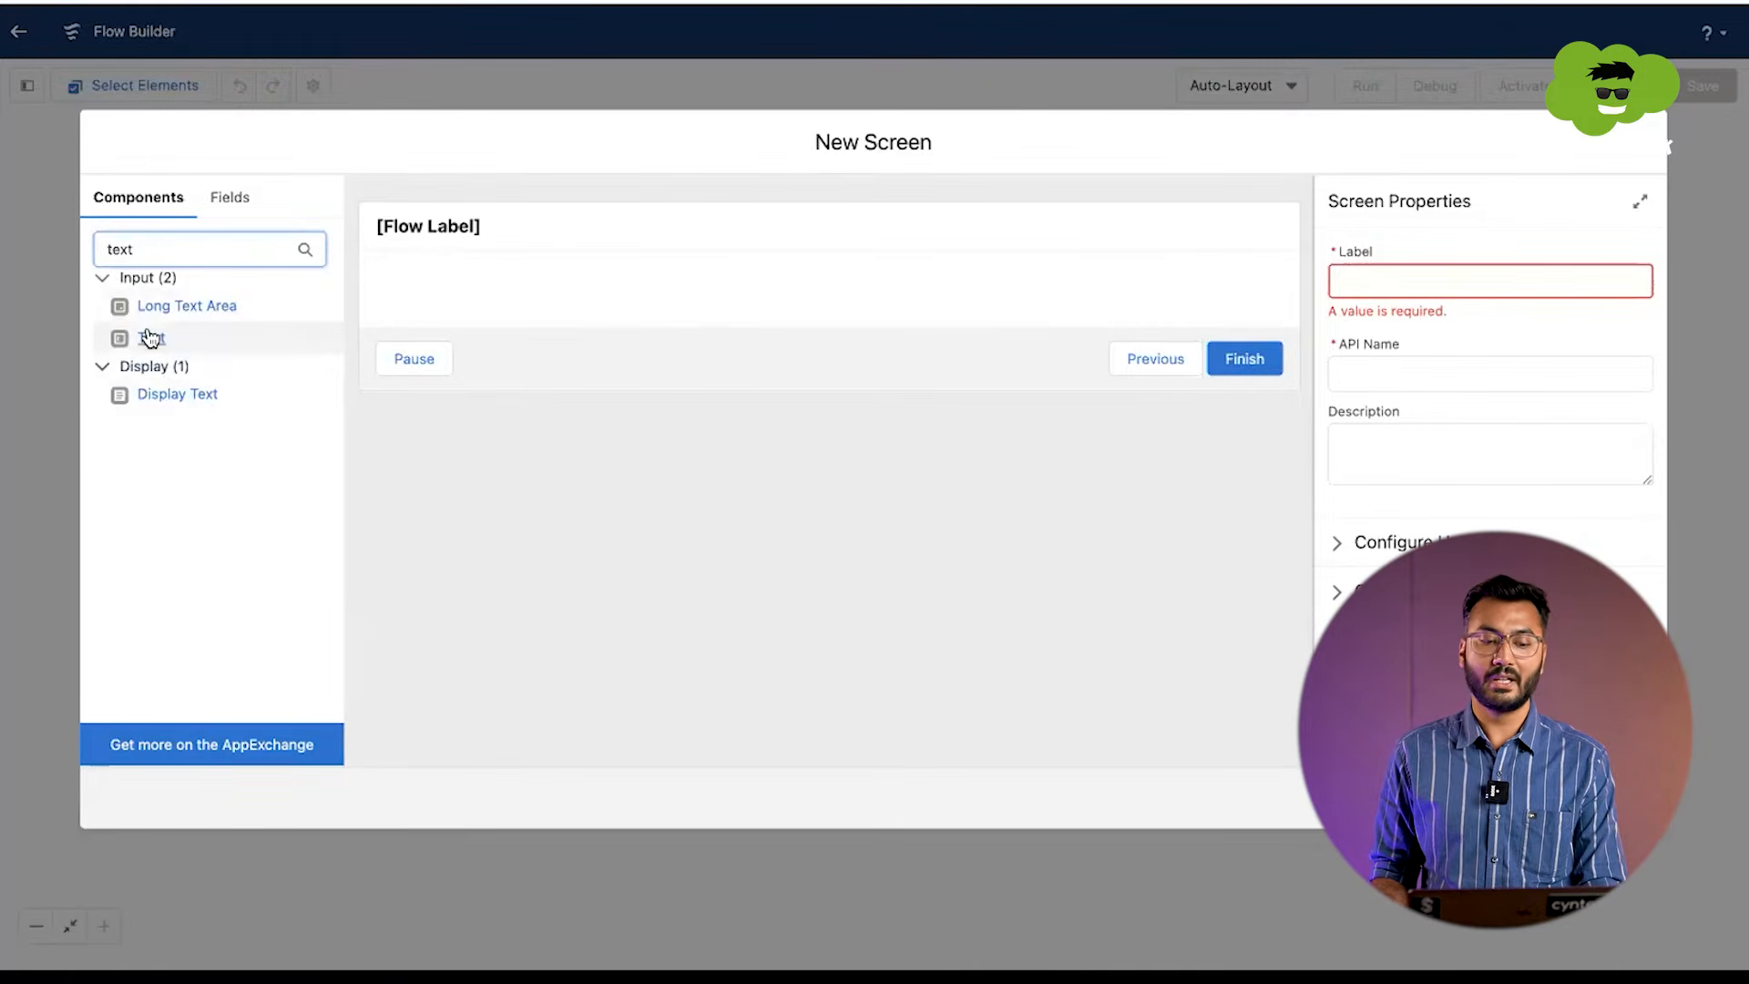
left_click_drag(153, 342, 459, 278)
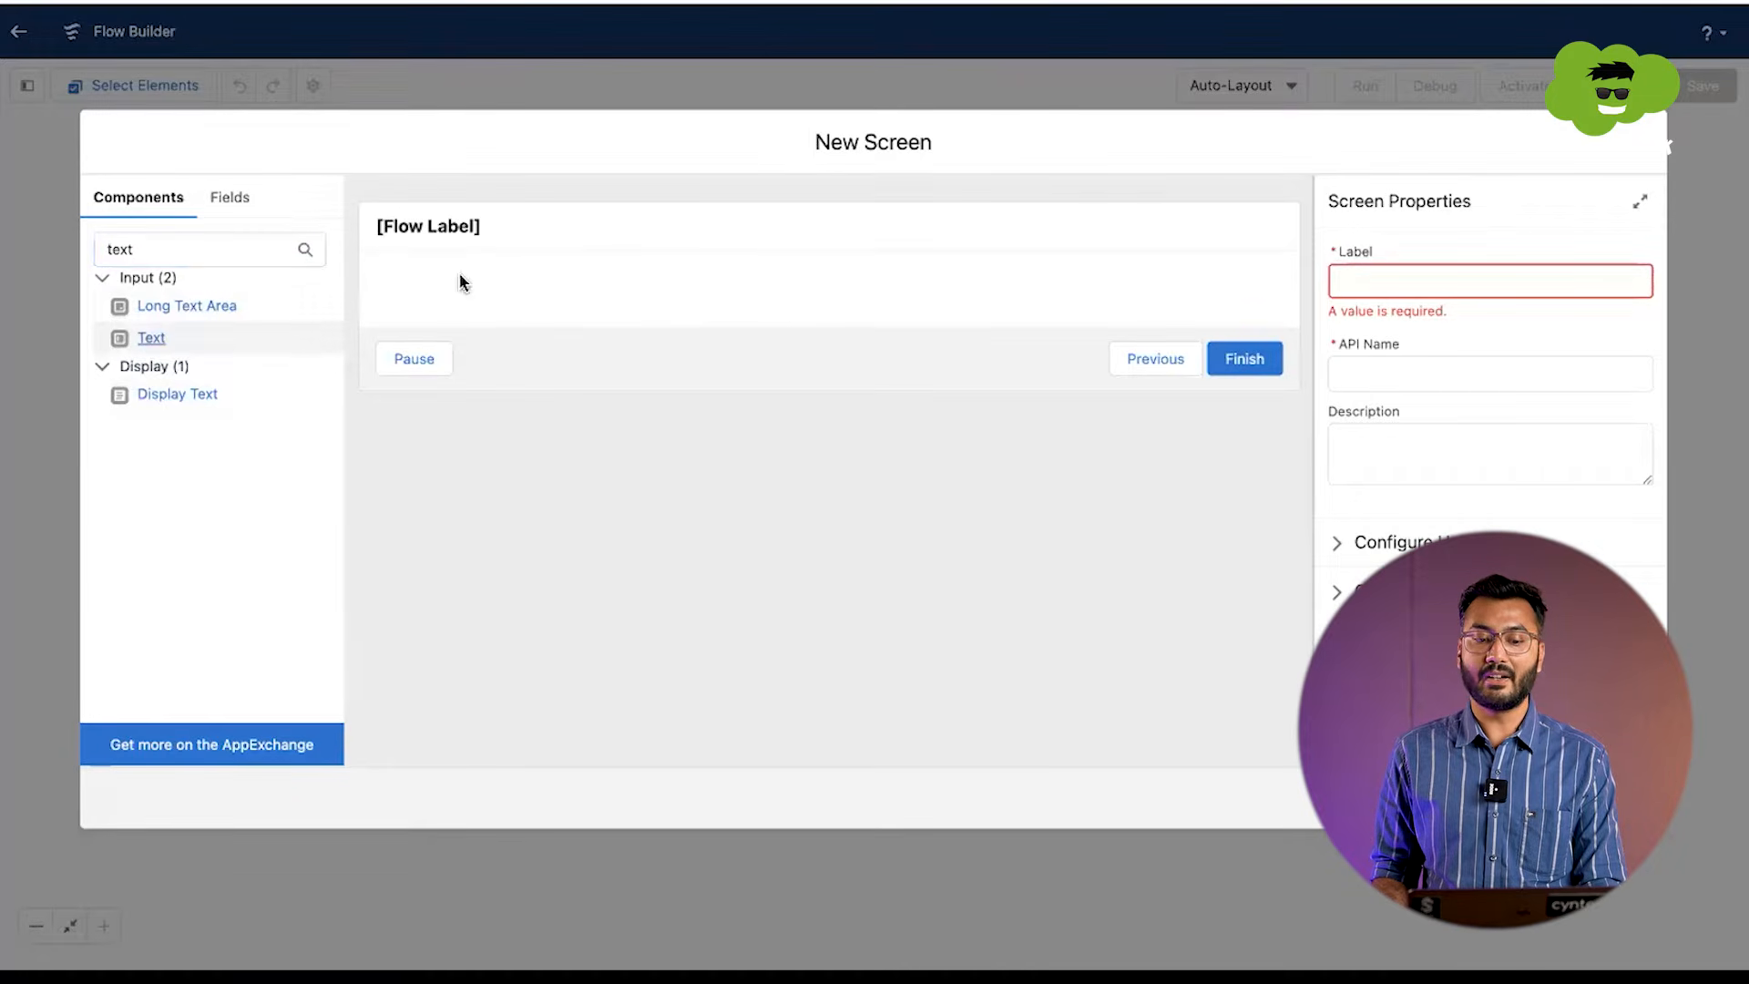
left_click_drag(228, 336, 467, 296)
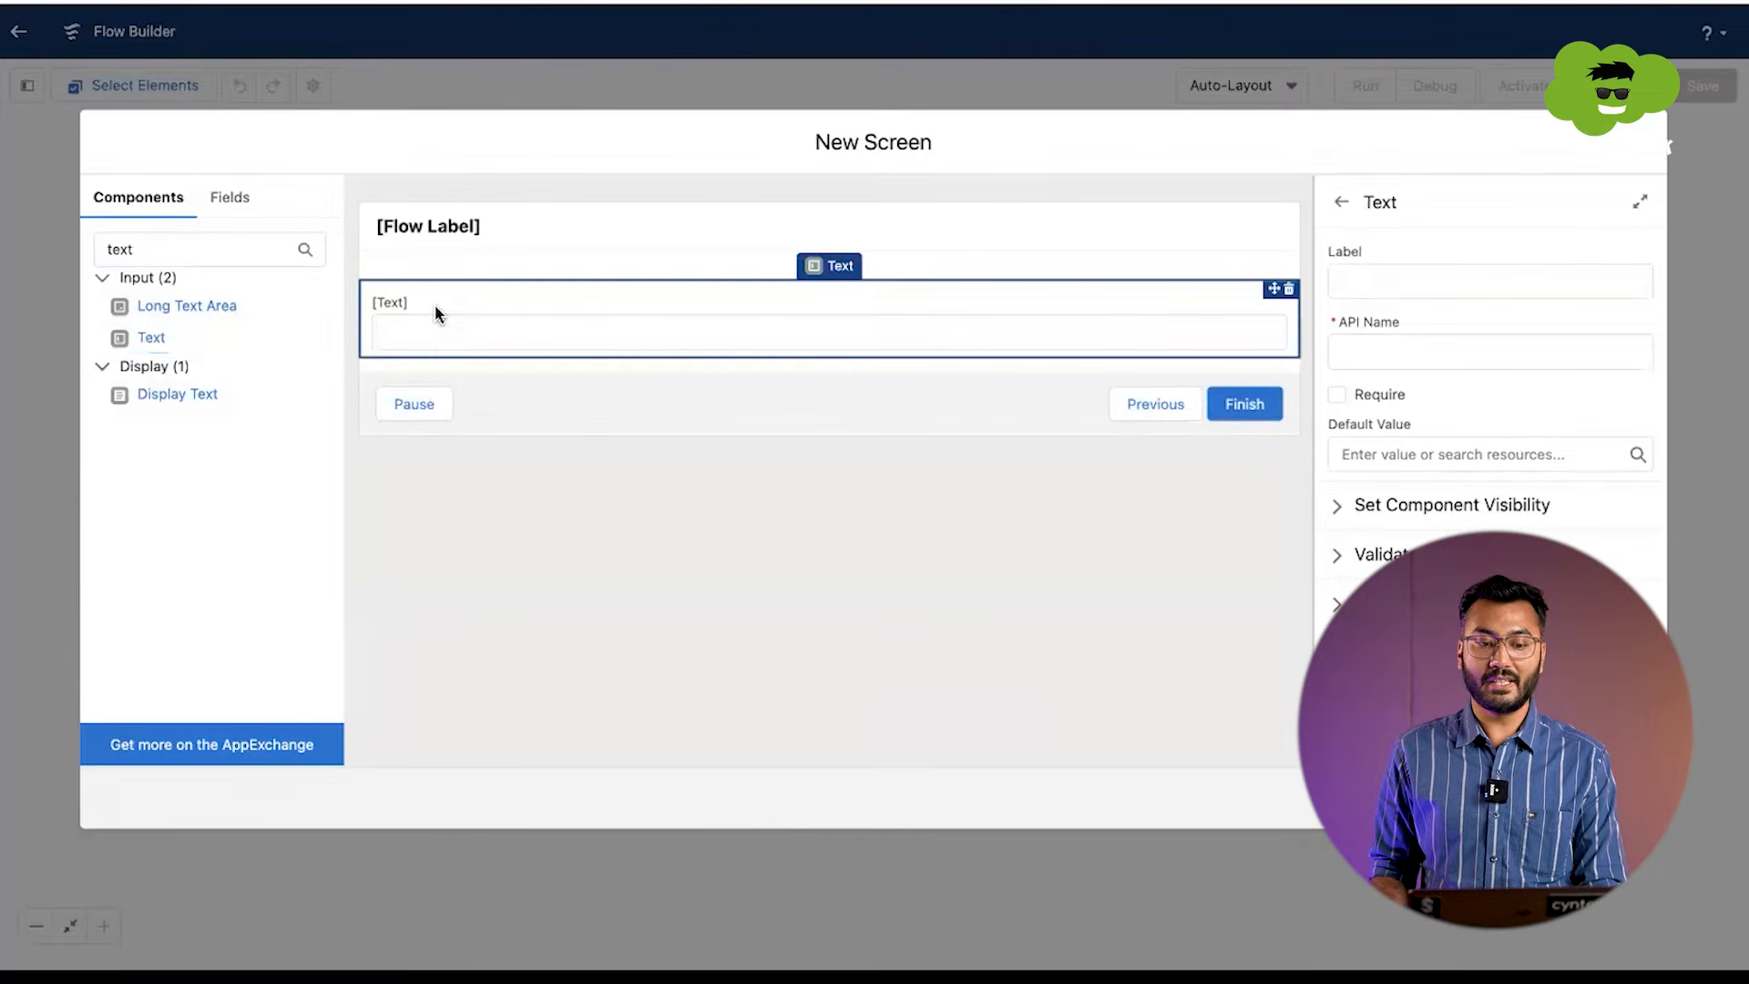
Step: Label the text input Account Name, with Account_Name as its API name
left_click(1503, 264)
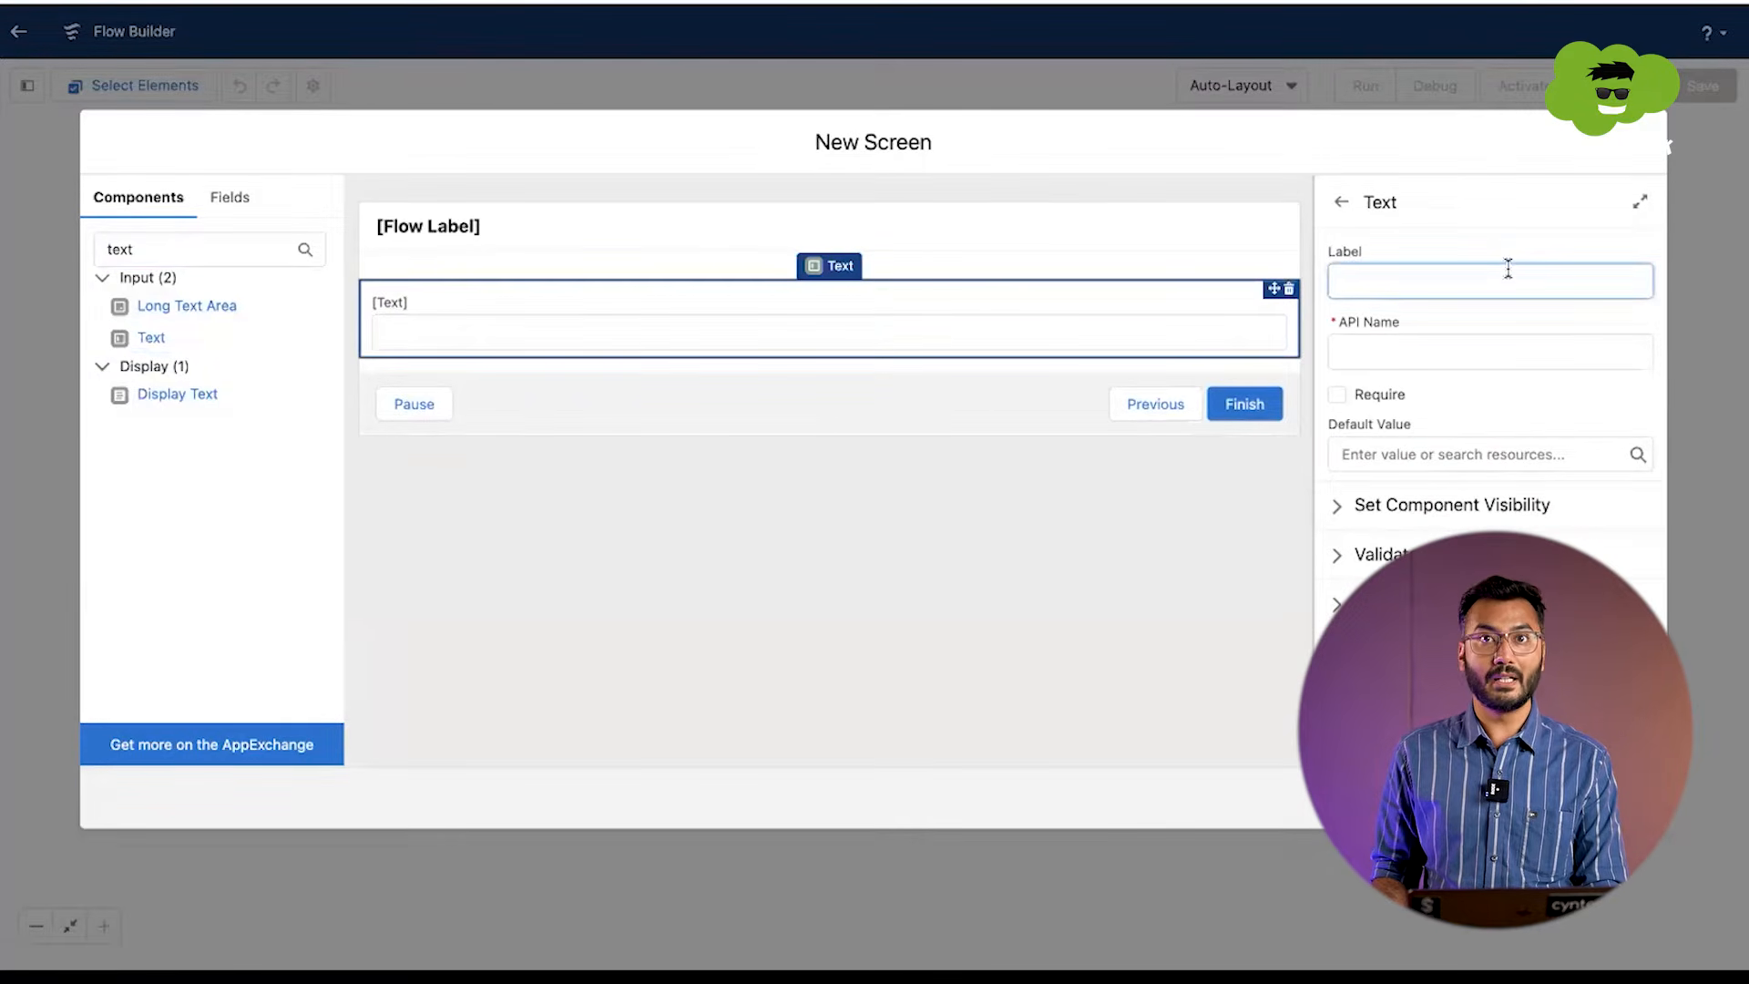
type("Na")
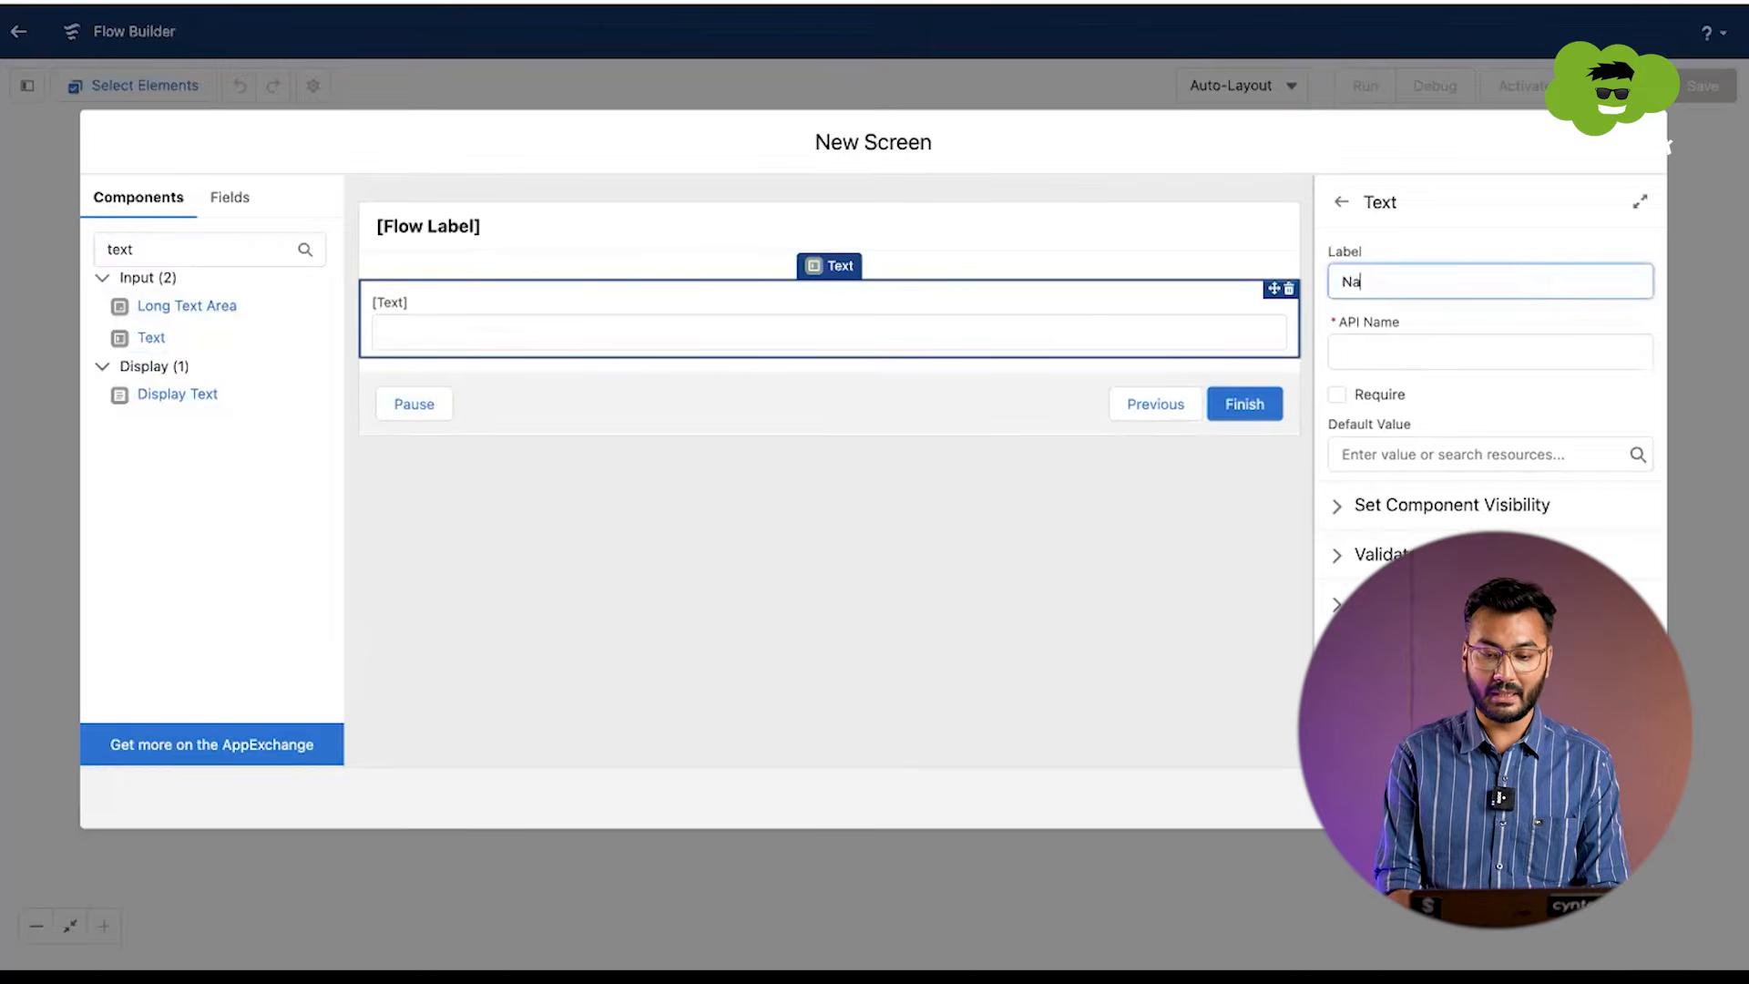
type("me")
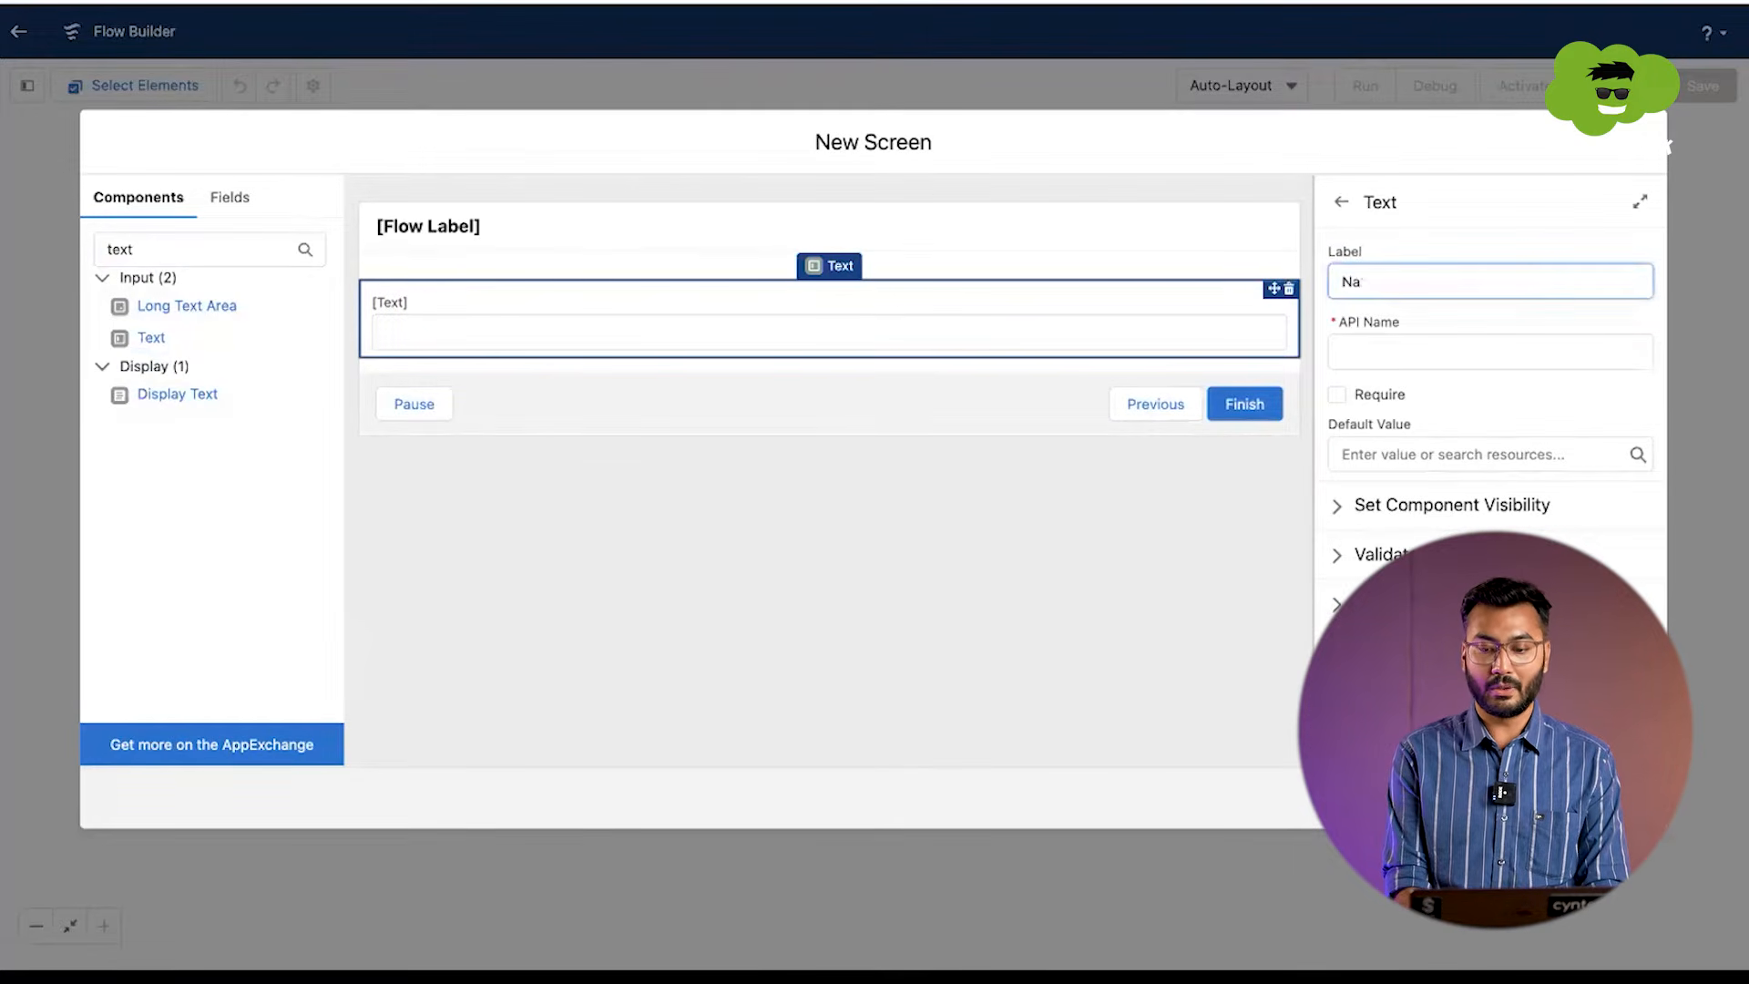
type("Account ")
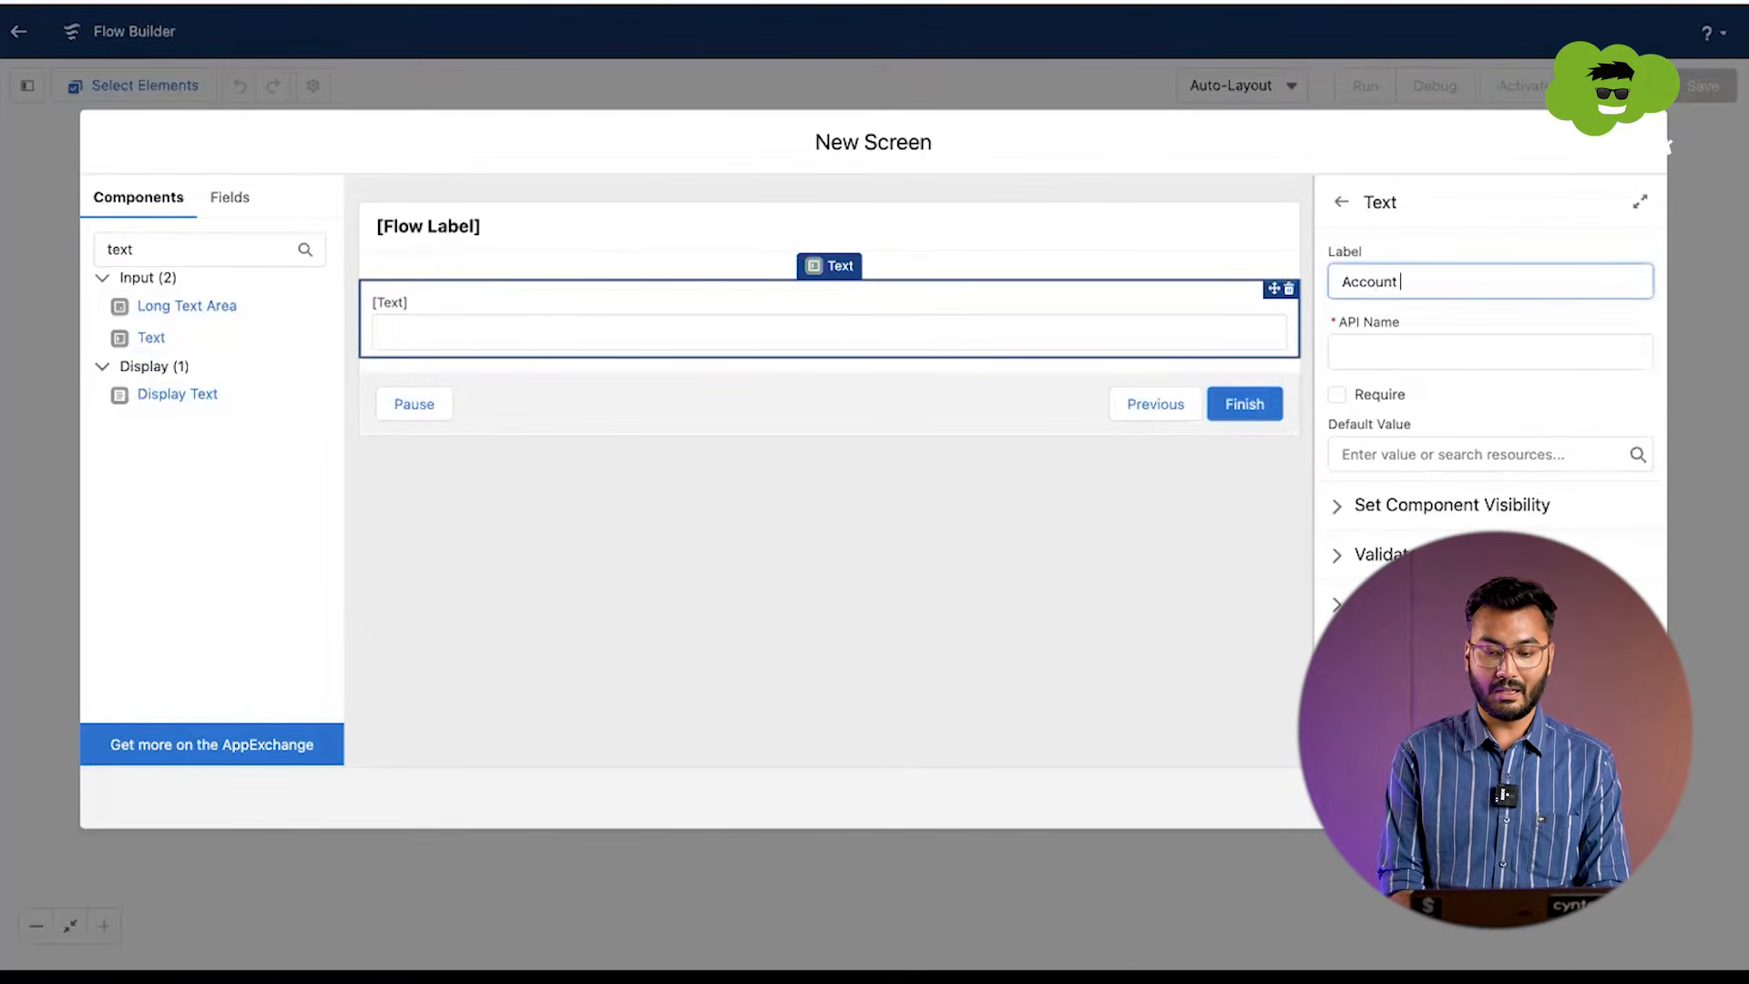
type("Name")
left_click(1541, 352)
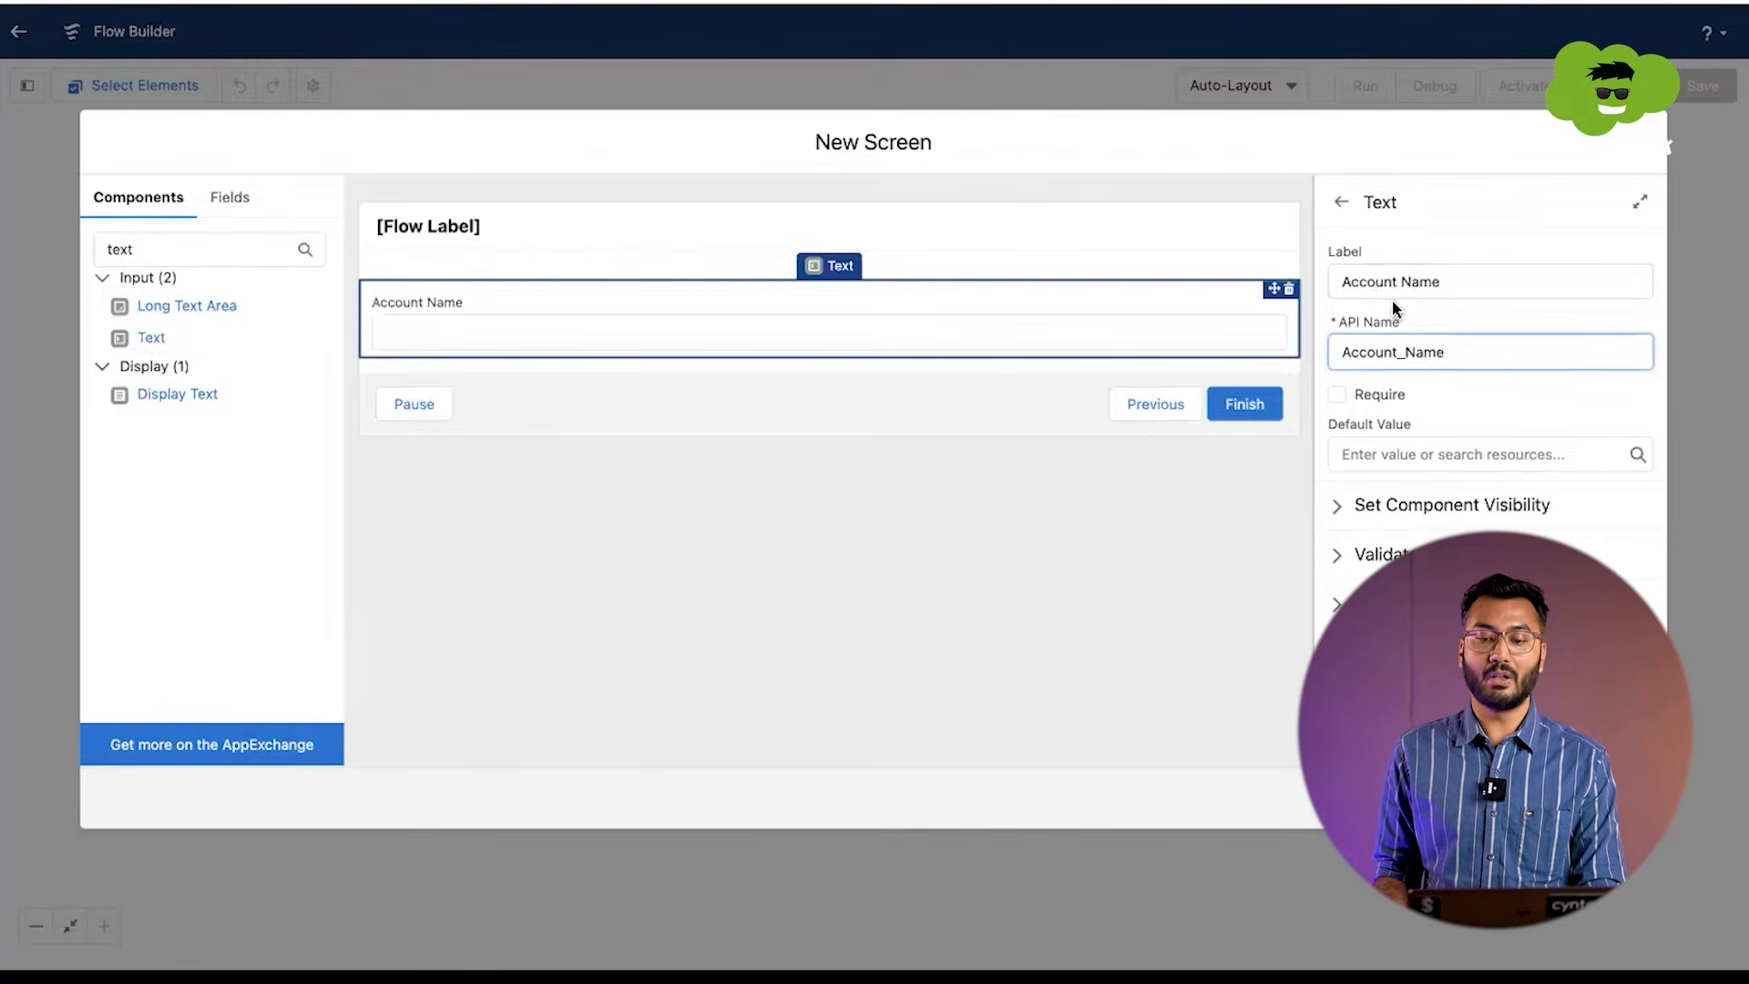
left_click_drag(1397, 359, 1412, 361)
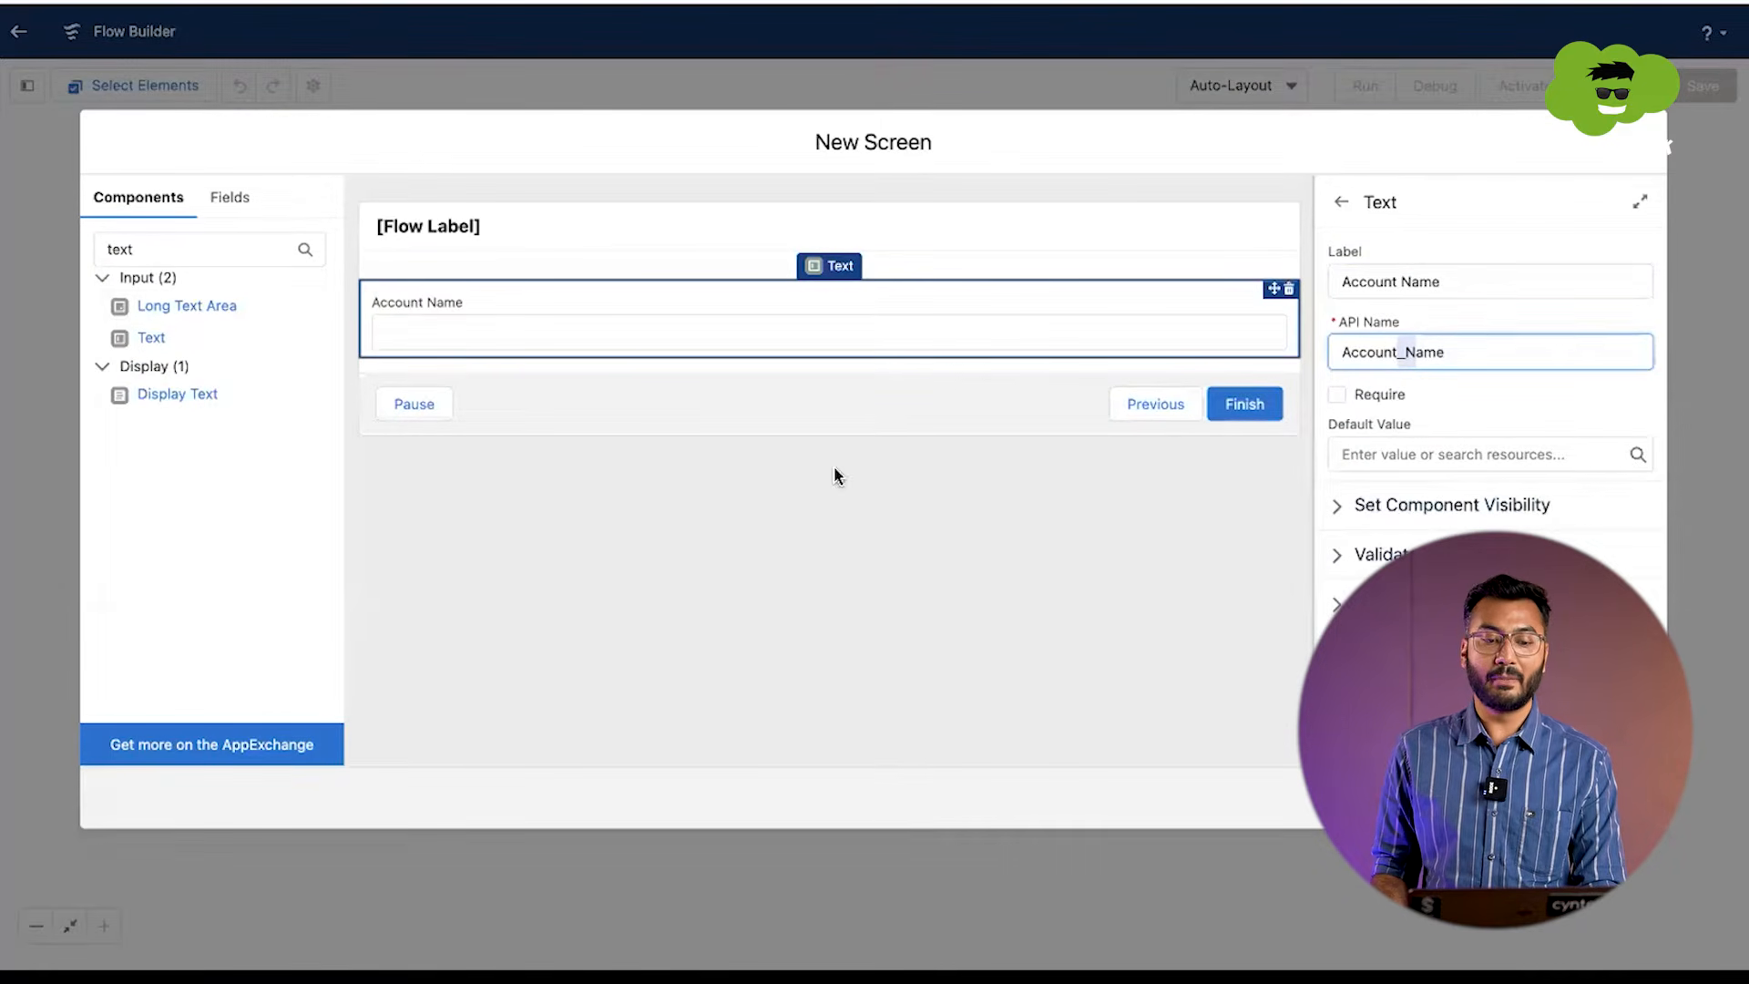
Step: Find the Number input component and place it below the Account Name field
double_click(193, 248)
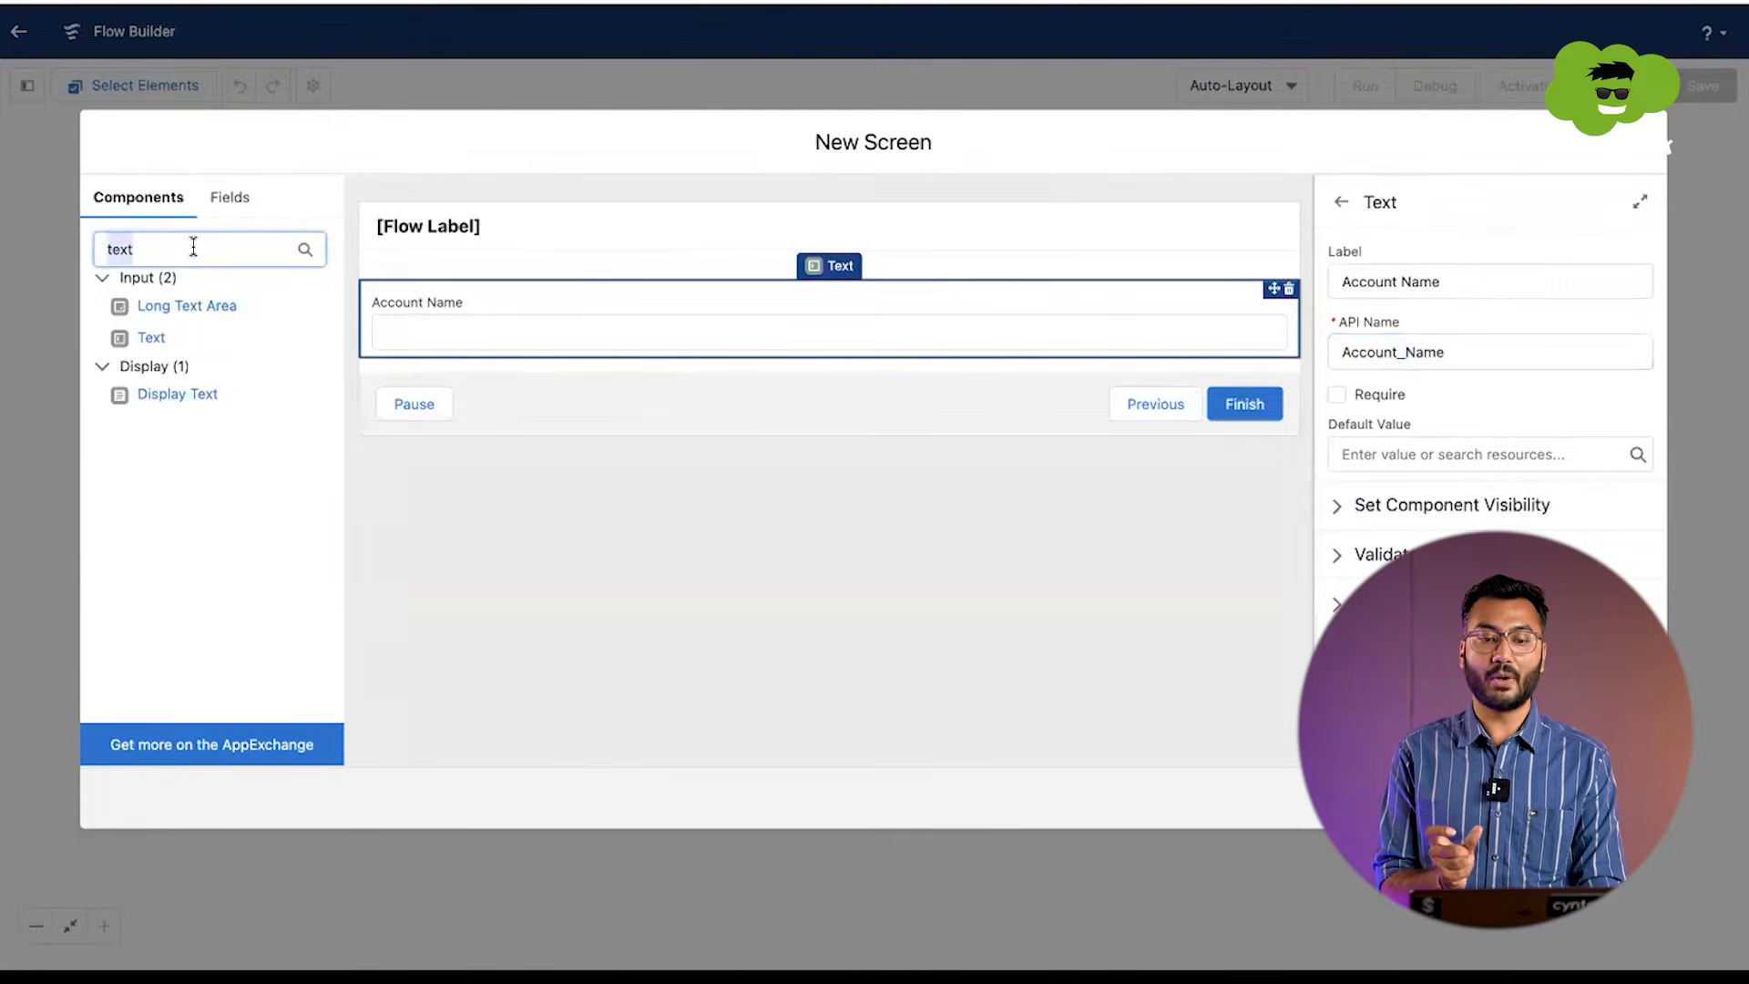
key("BackSpace")
type("nu")
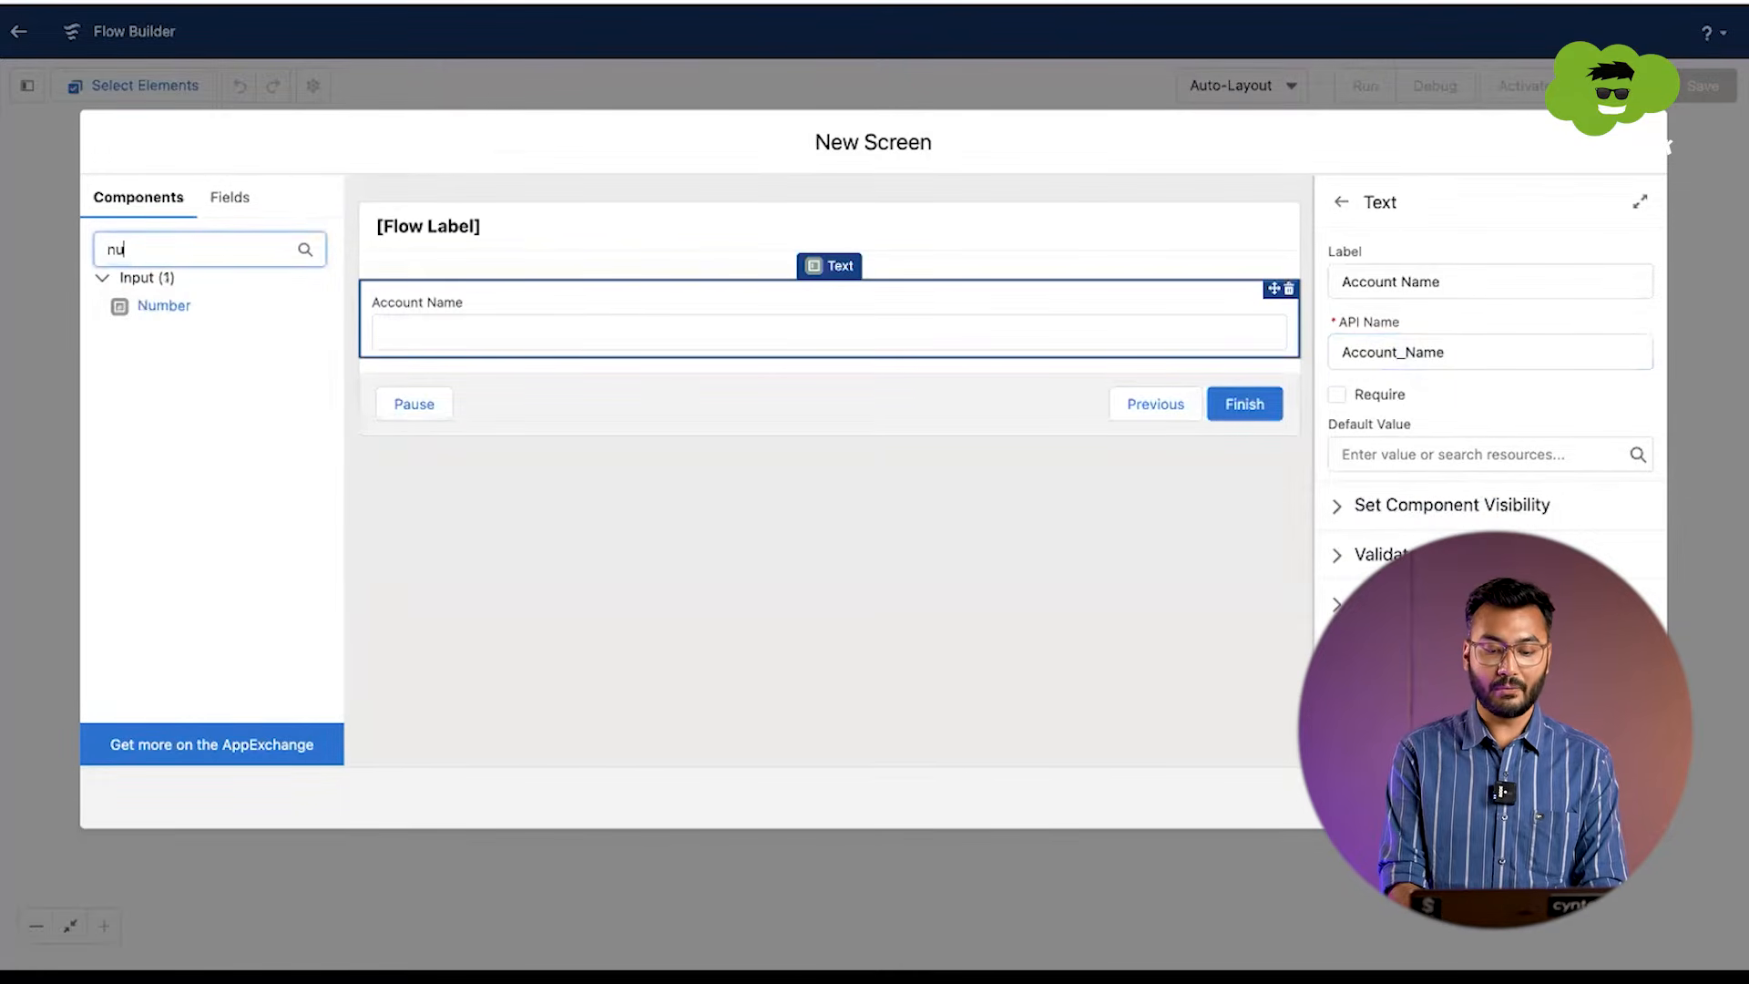
type("mber")
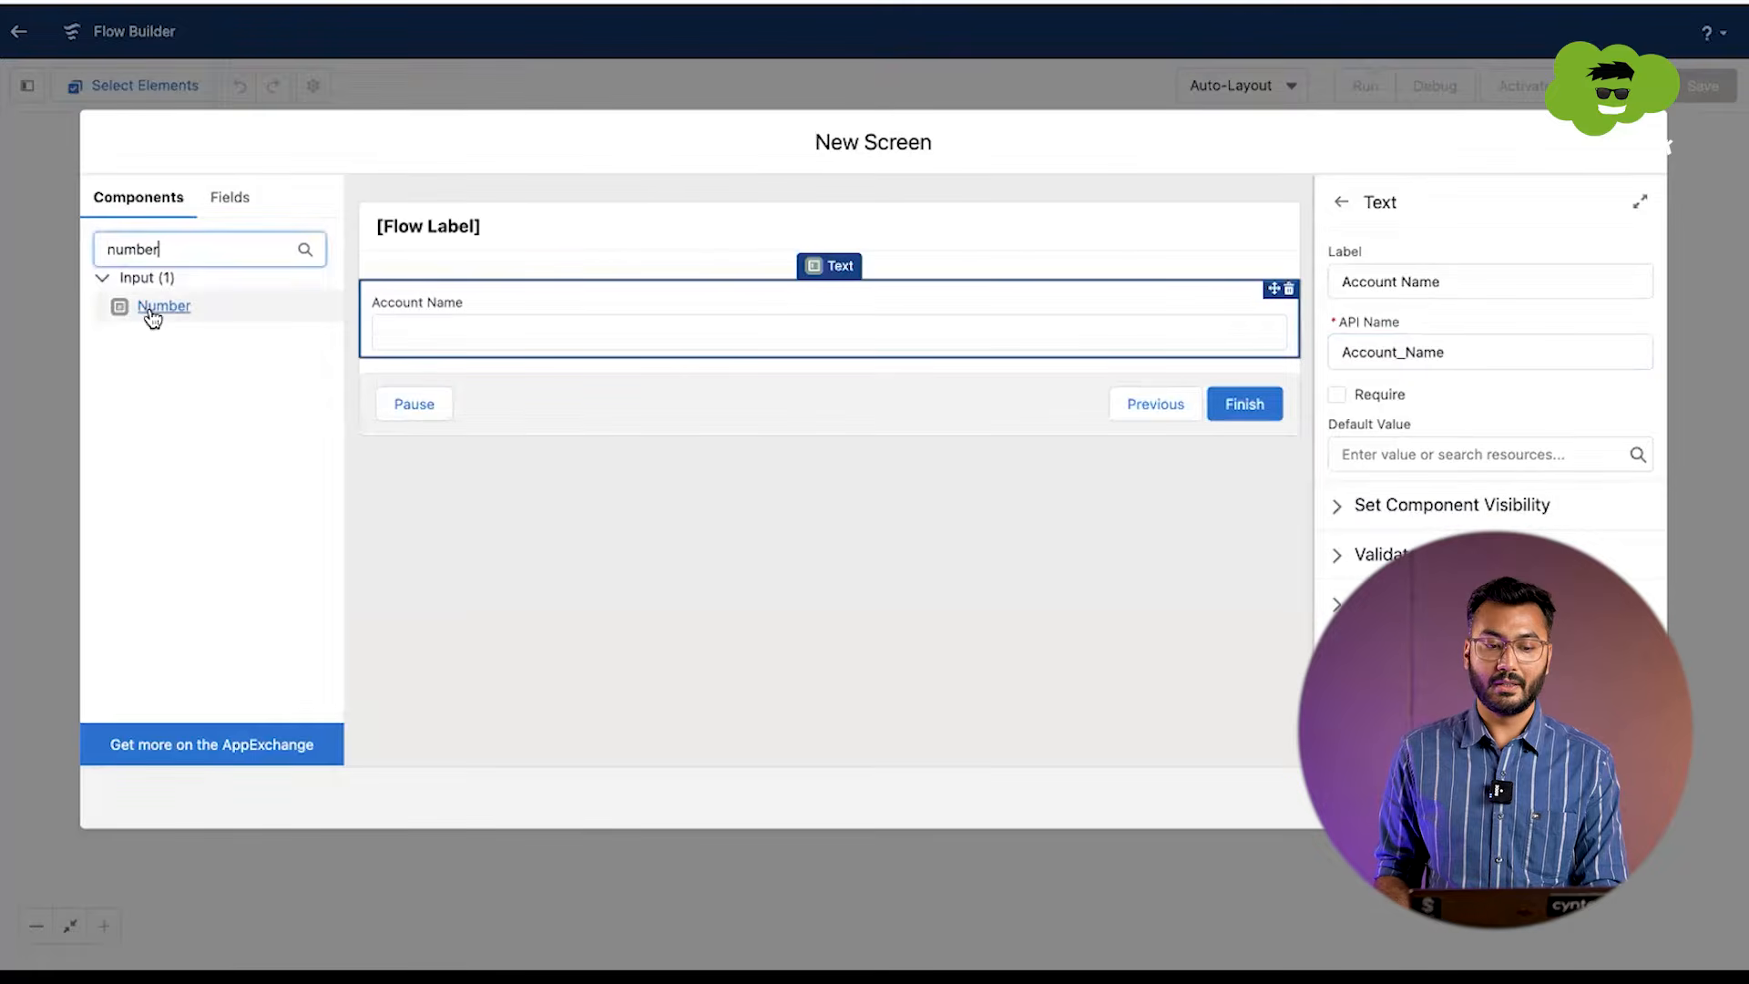
left_click_drag(144, 310, 379, 353)
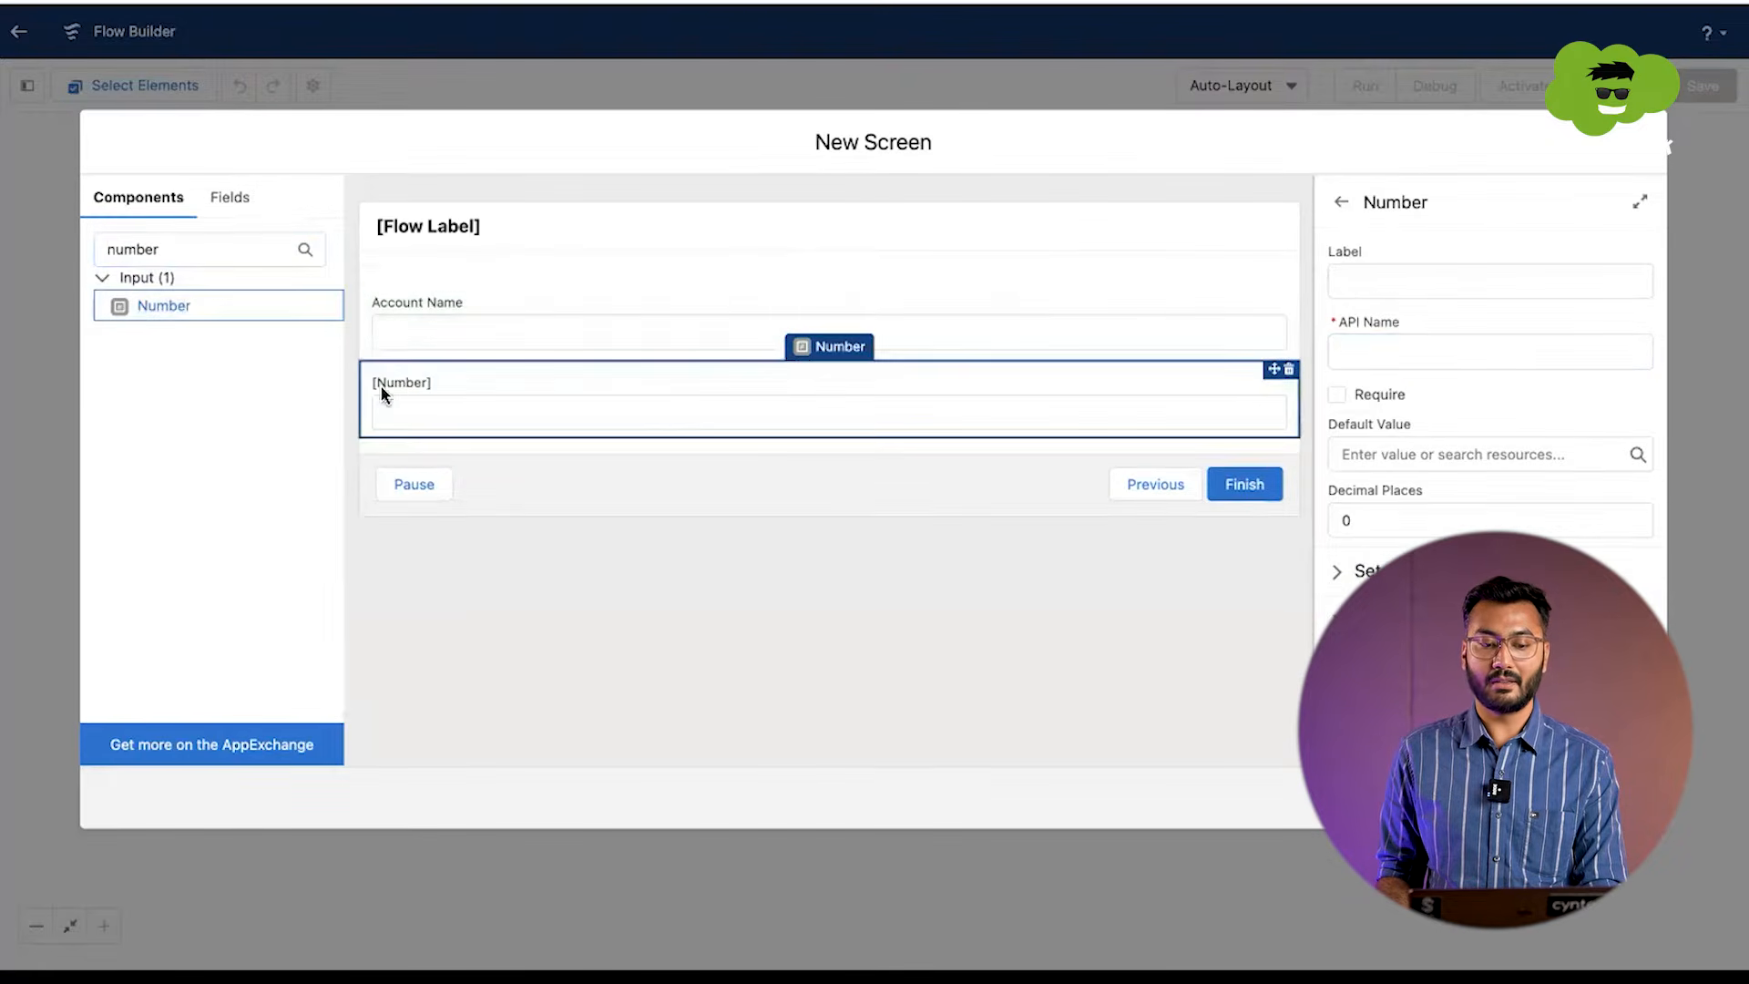
Step: Label the number input Number Of Employees
left_click(1376, 285)
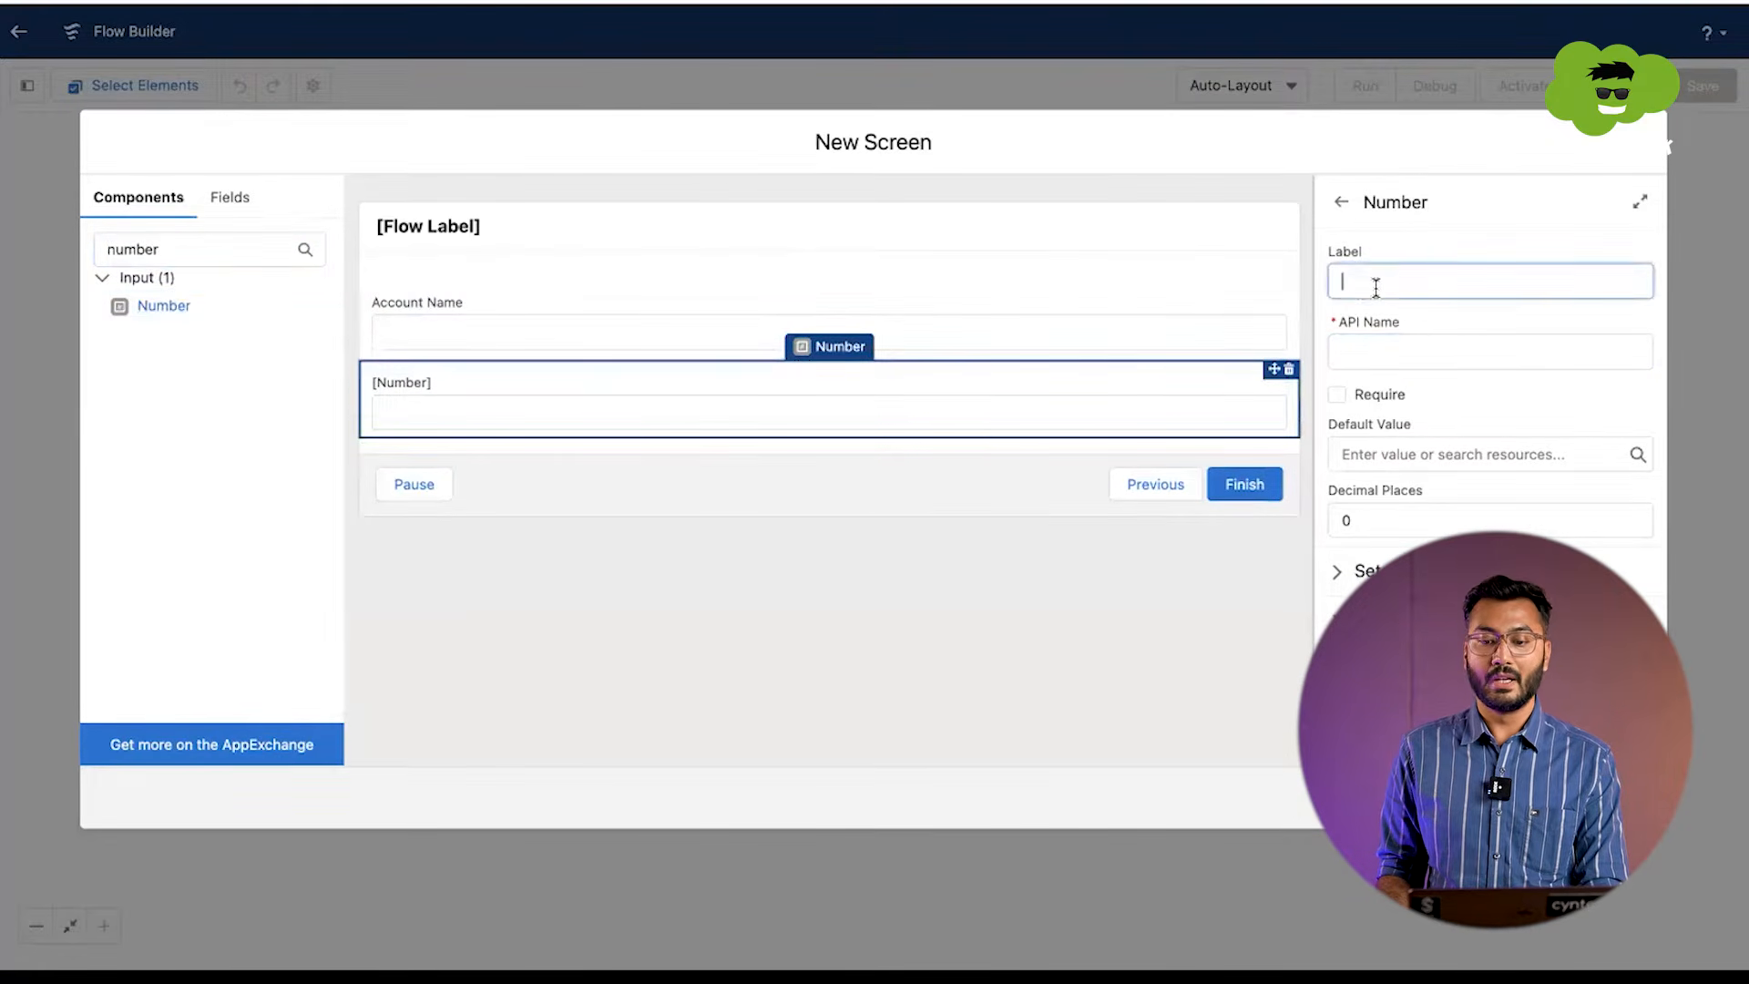
type("Num")
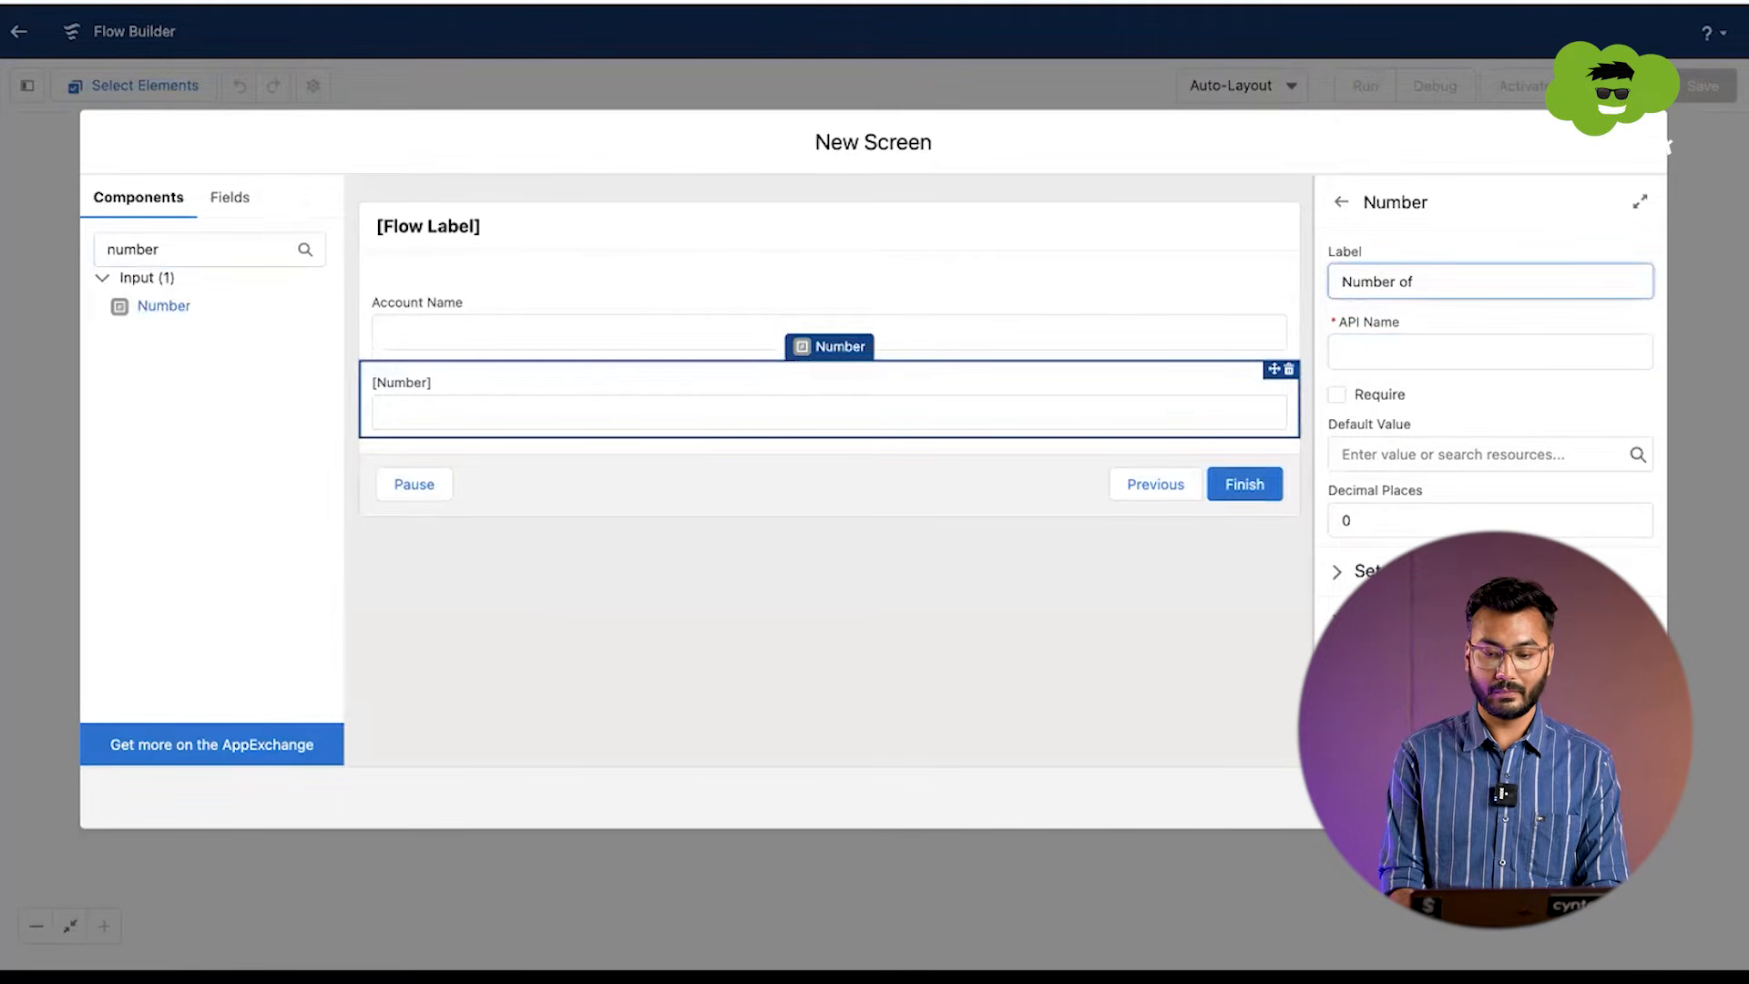
type("ber Of ")
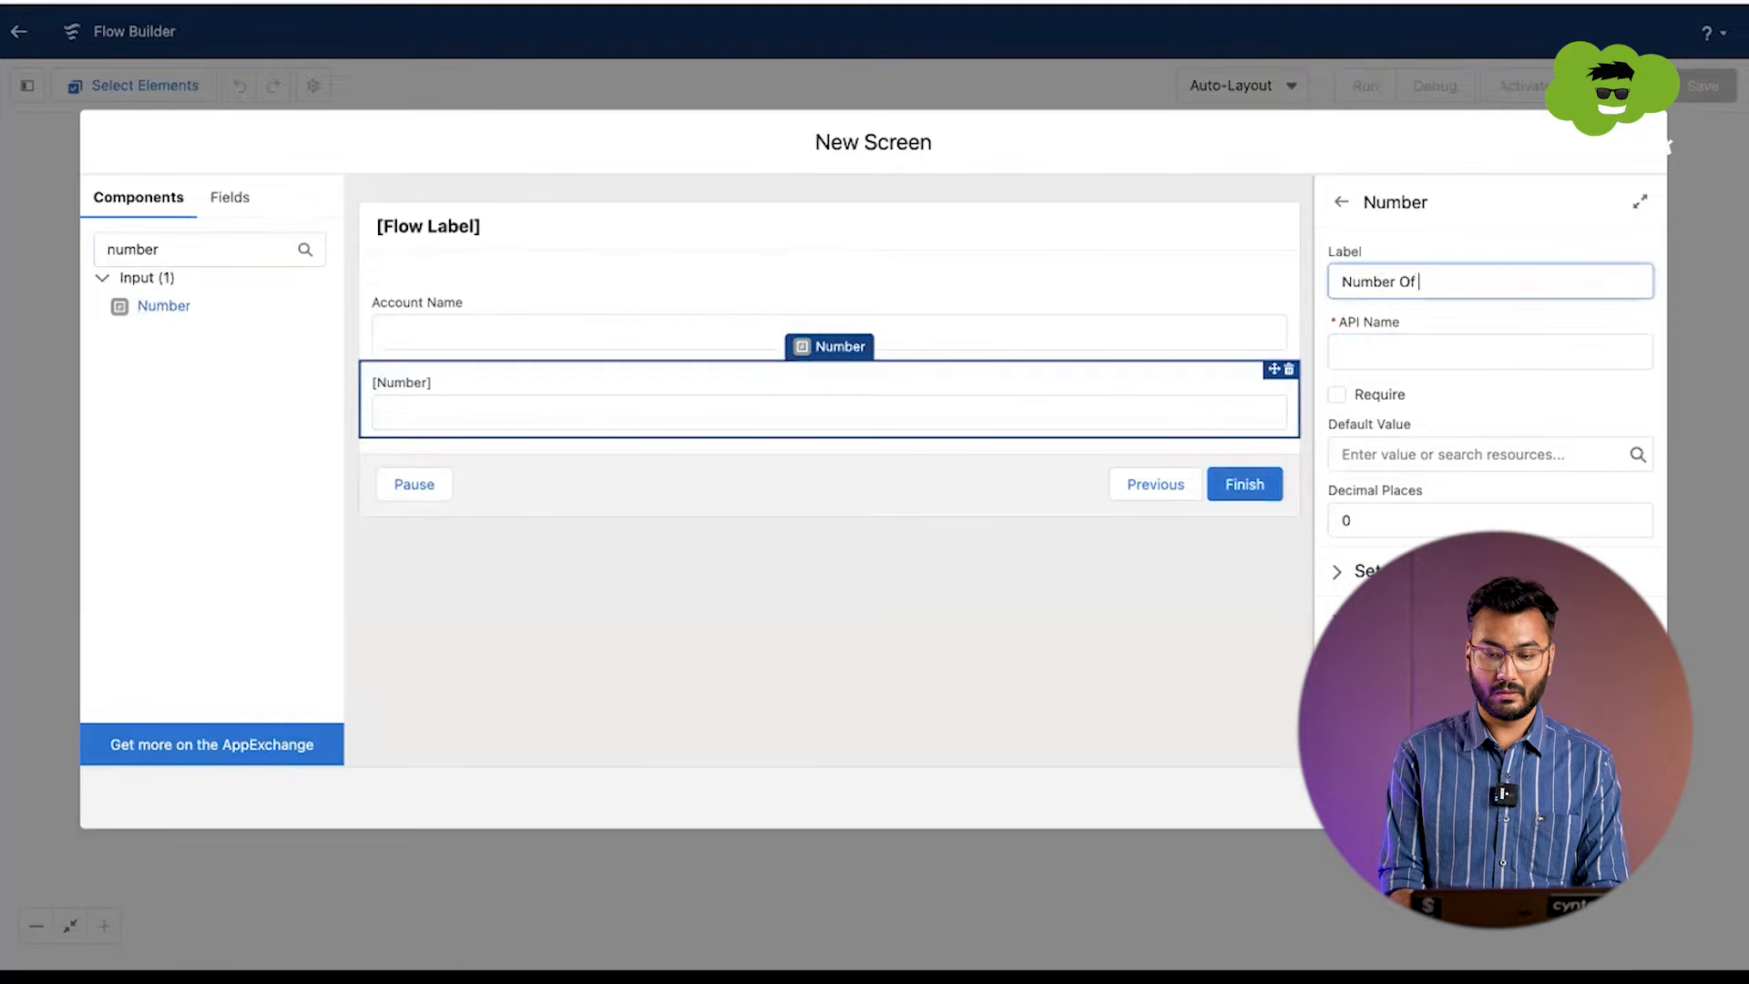
type("ME")
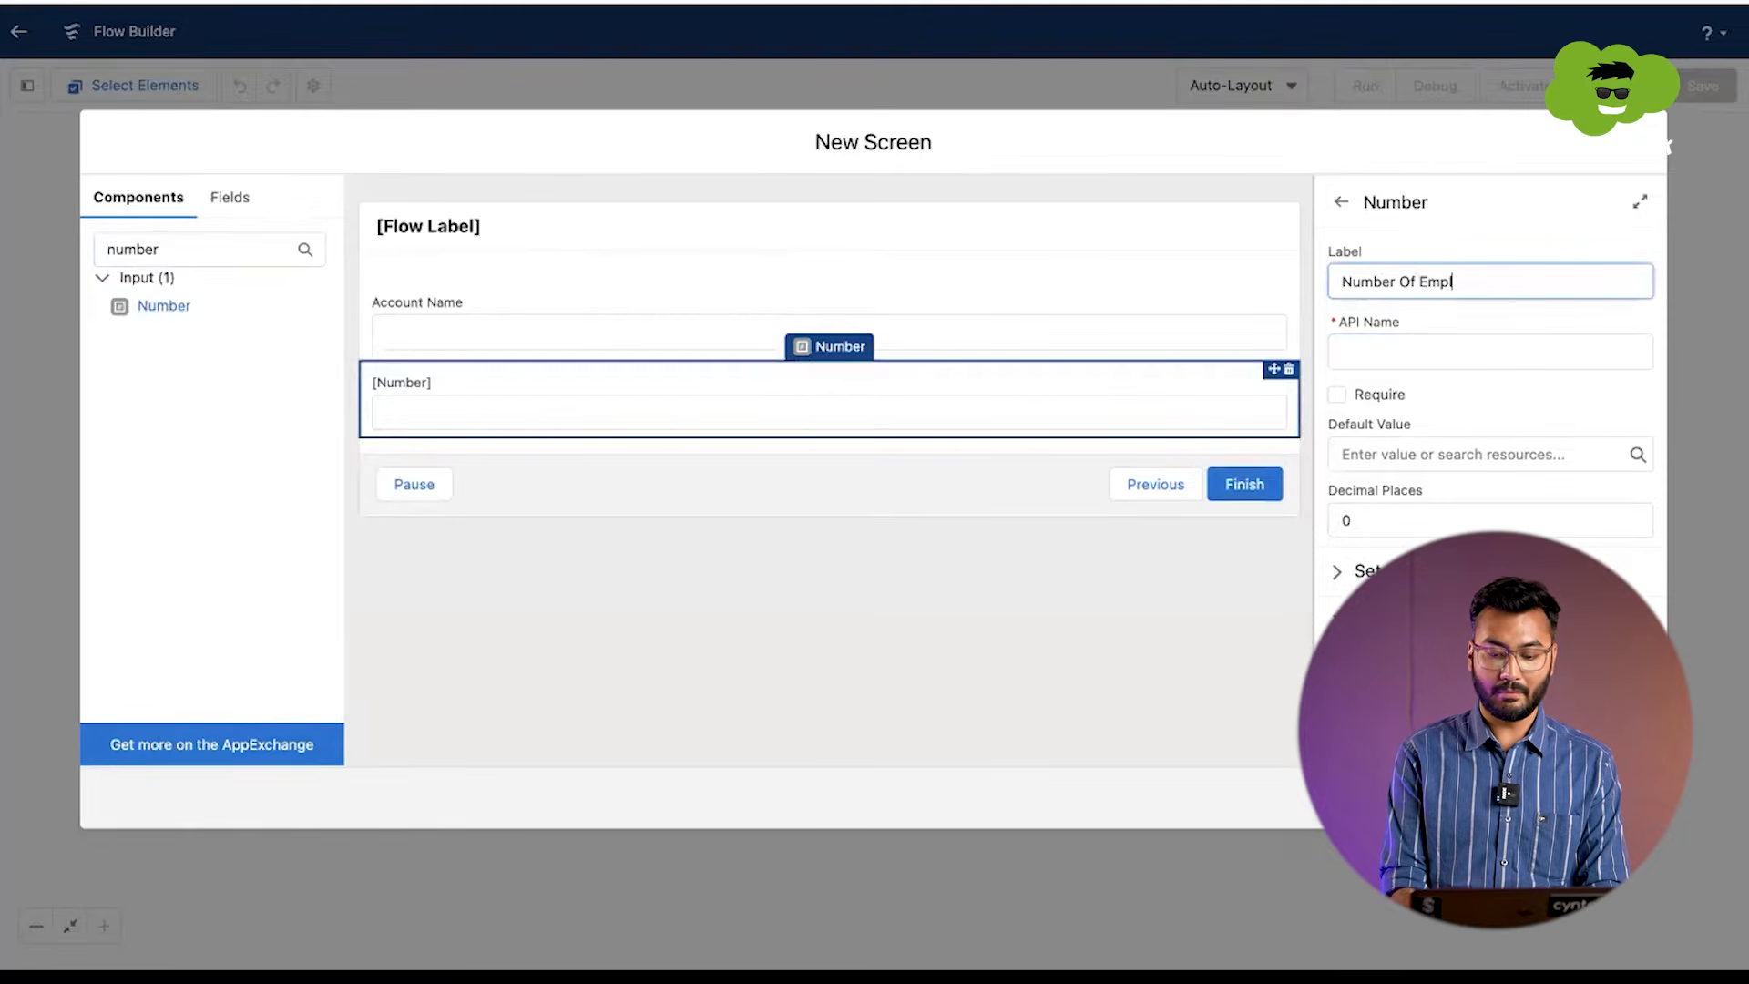
type("ployees")
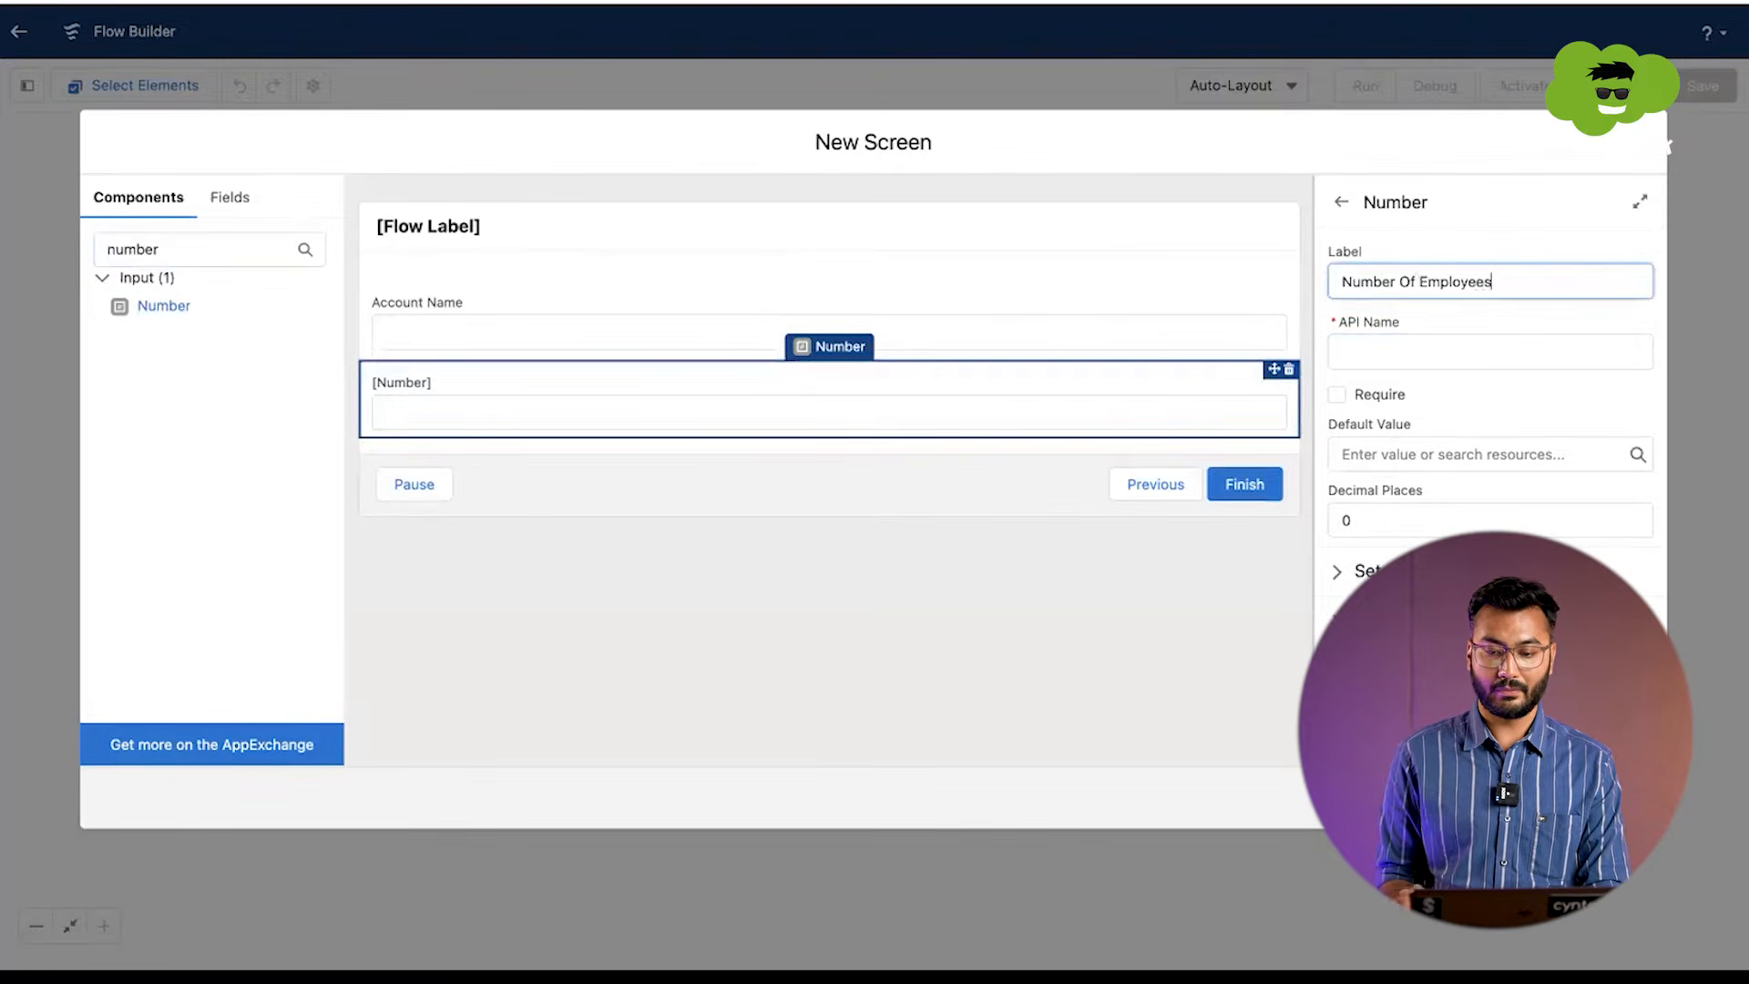
left_click(1427, 351)
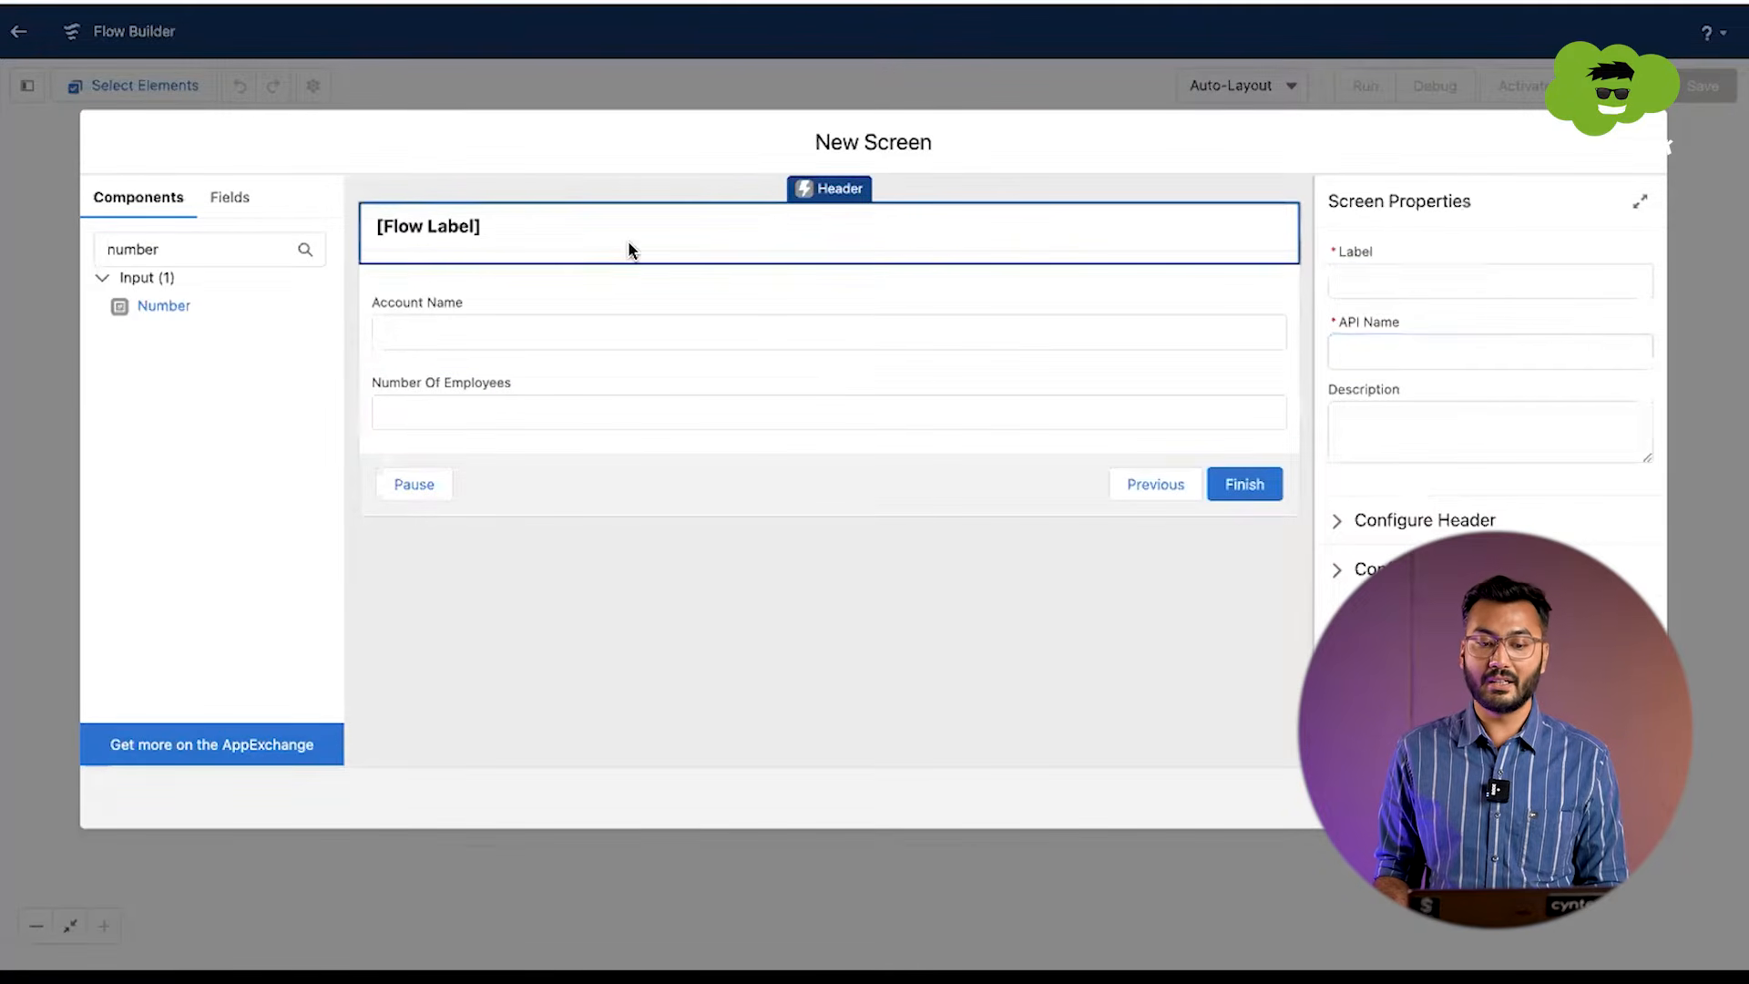
Step: Label the screen Account, with Account as its API name, and finish the screen
left_click(1402, 278)
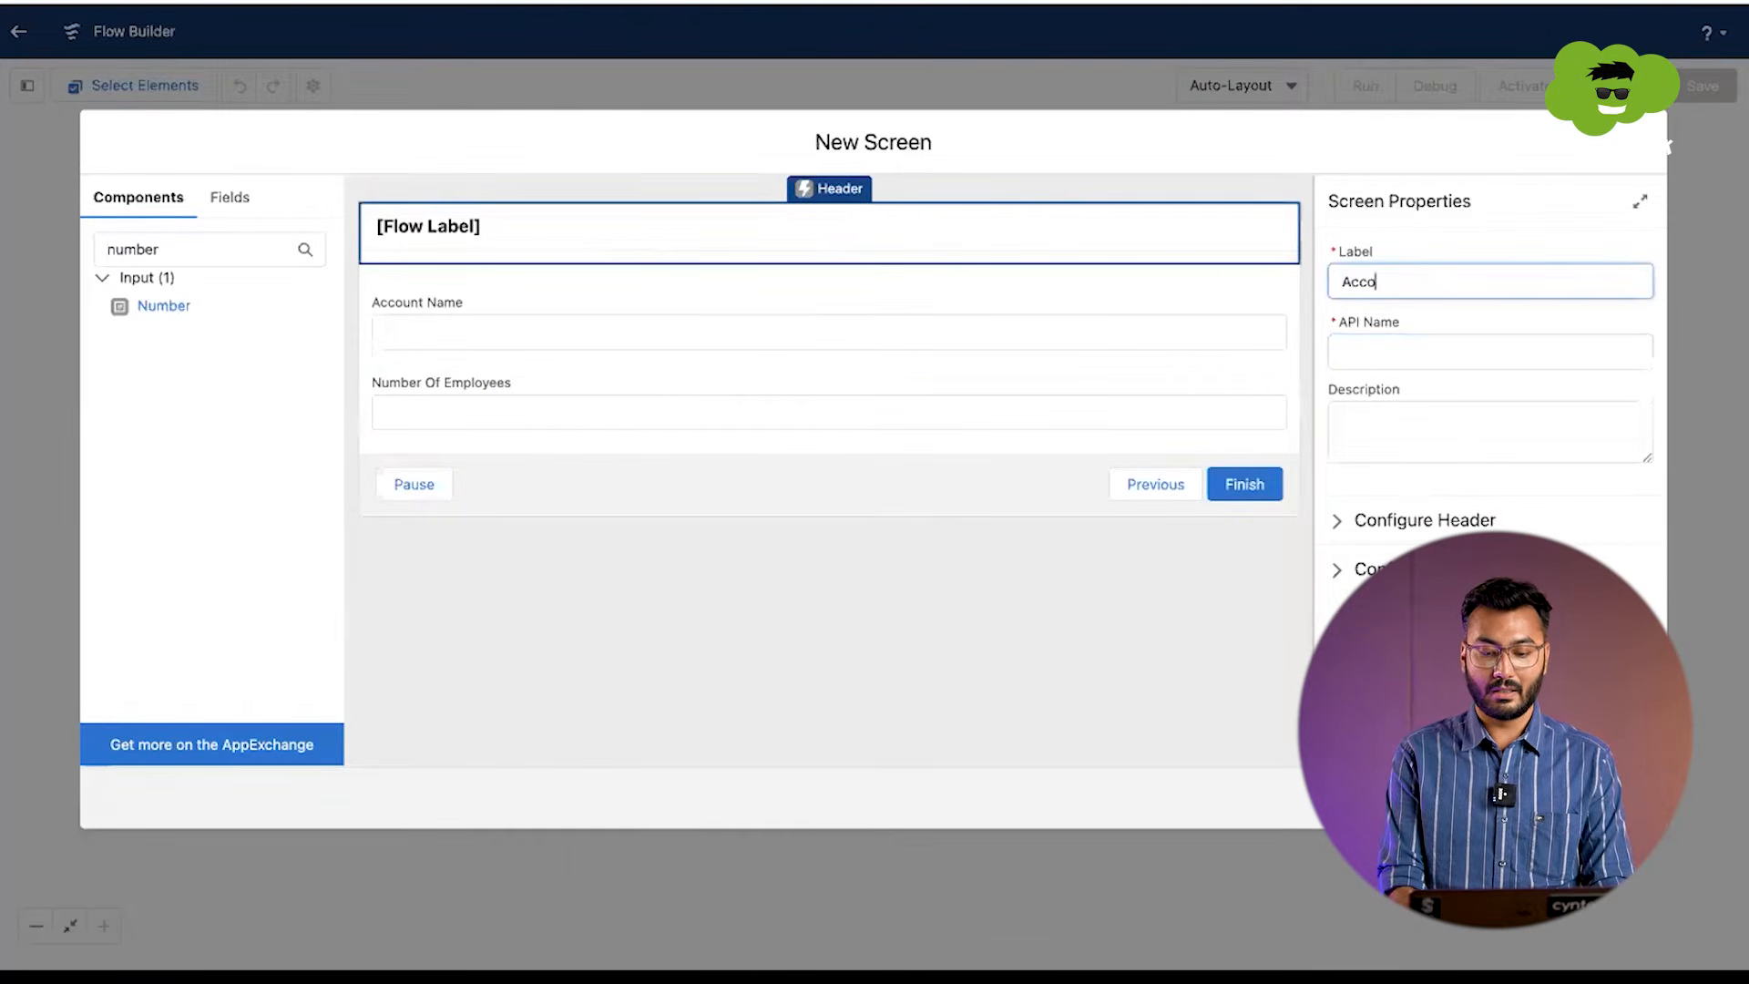
key("Tab")
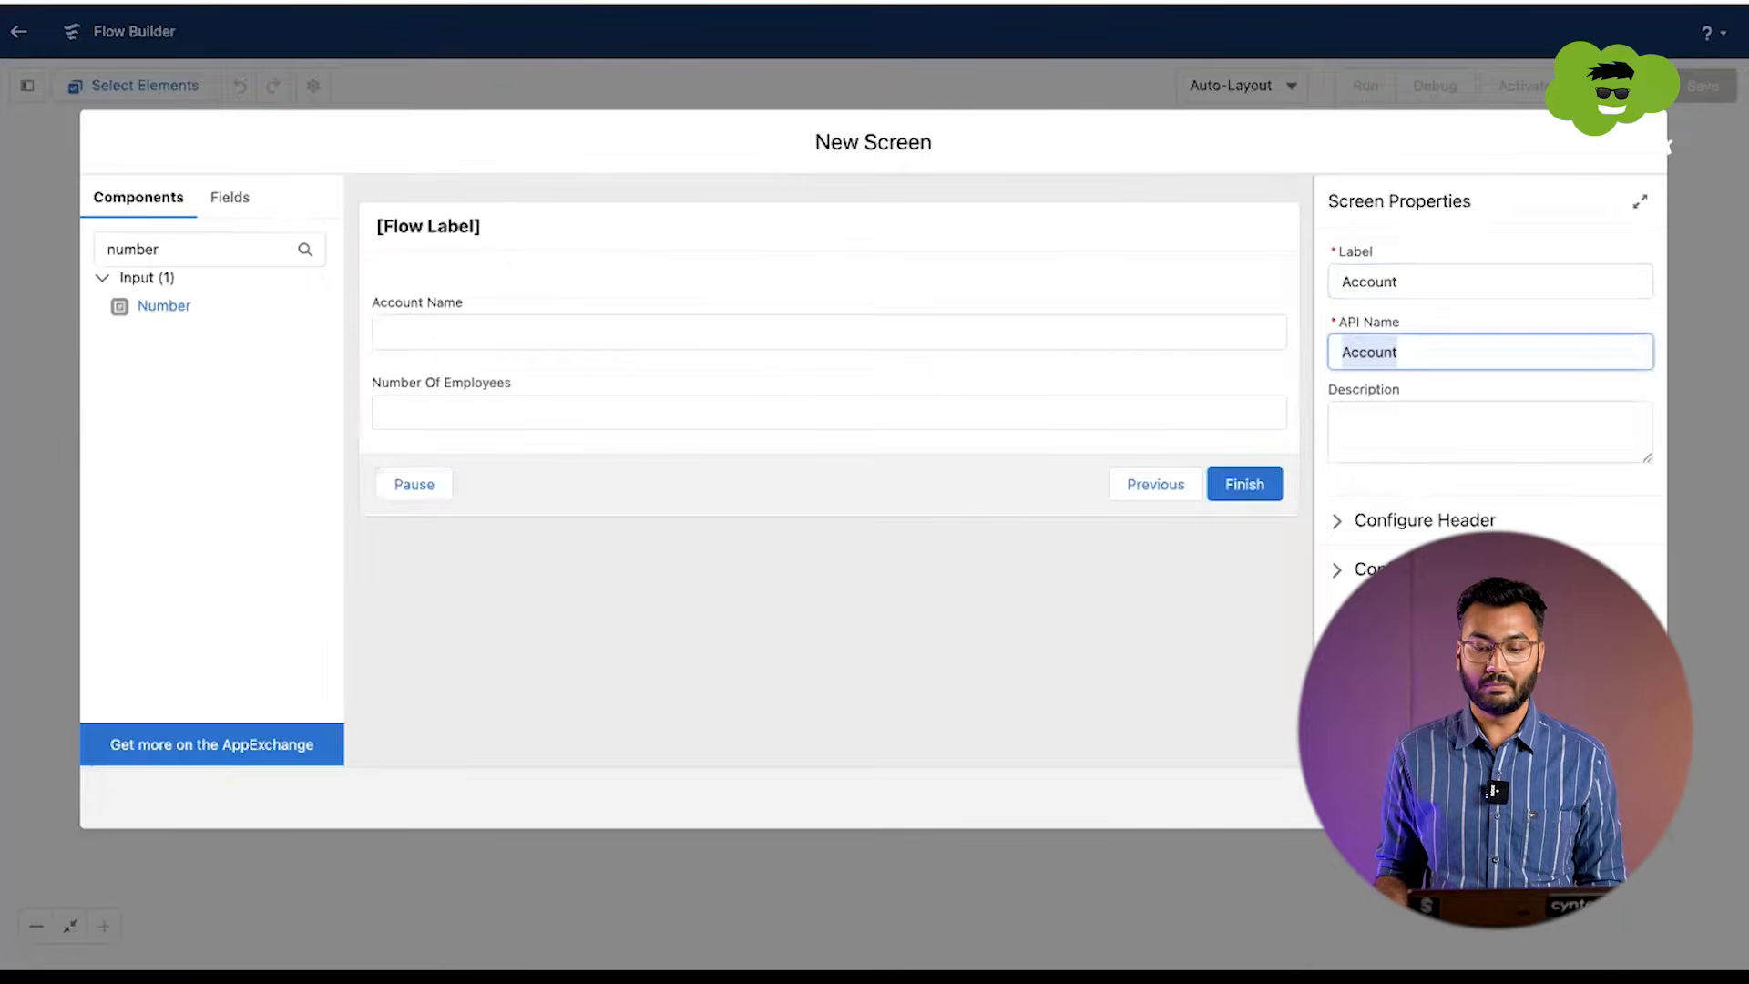
left_click(1623, 798)
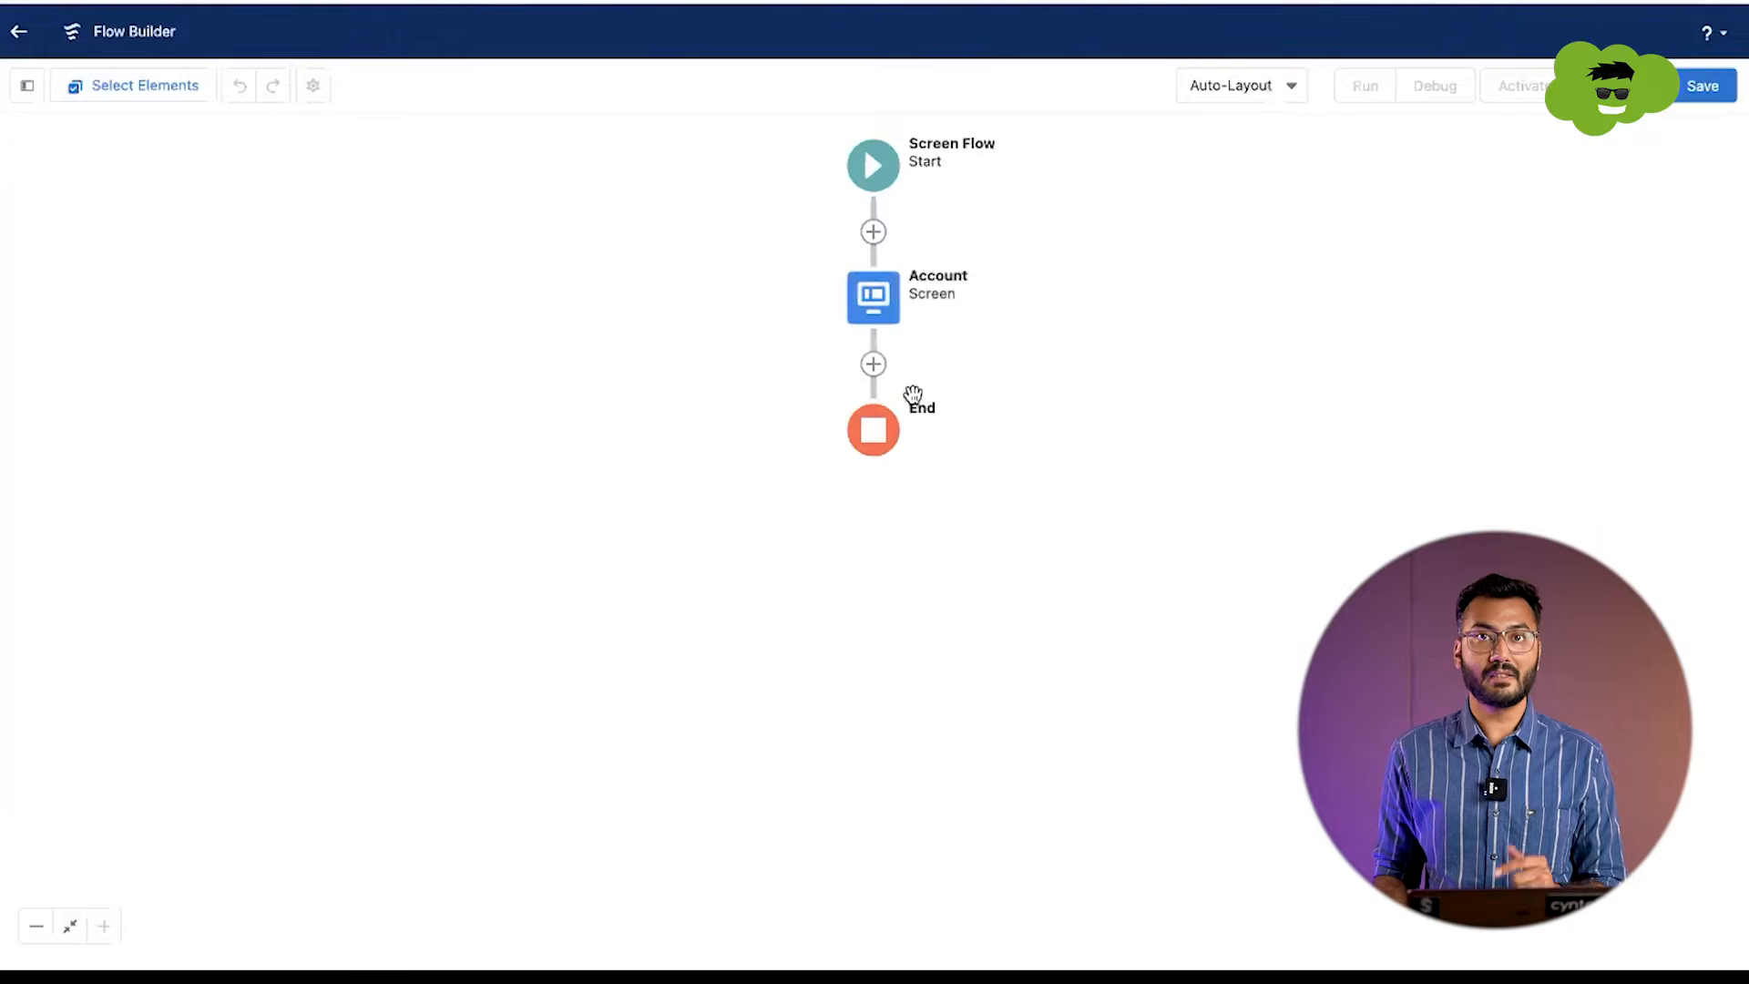
Step: Open the choice of elements that can be added after the Account screen
left_click(872, 365)
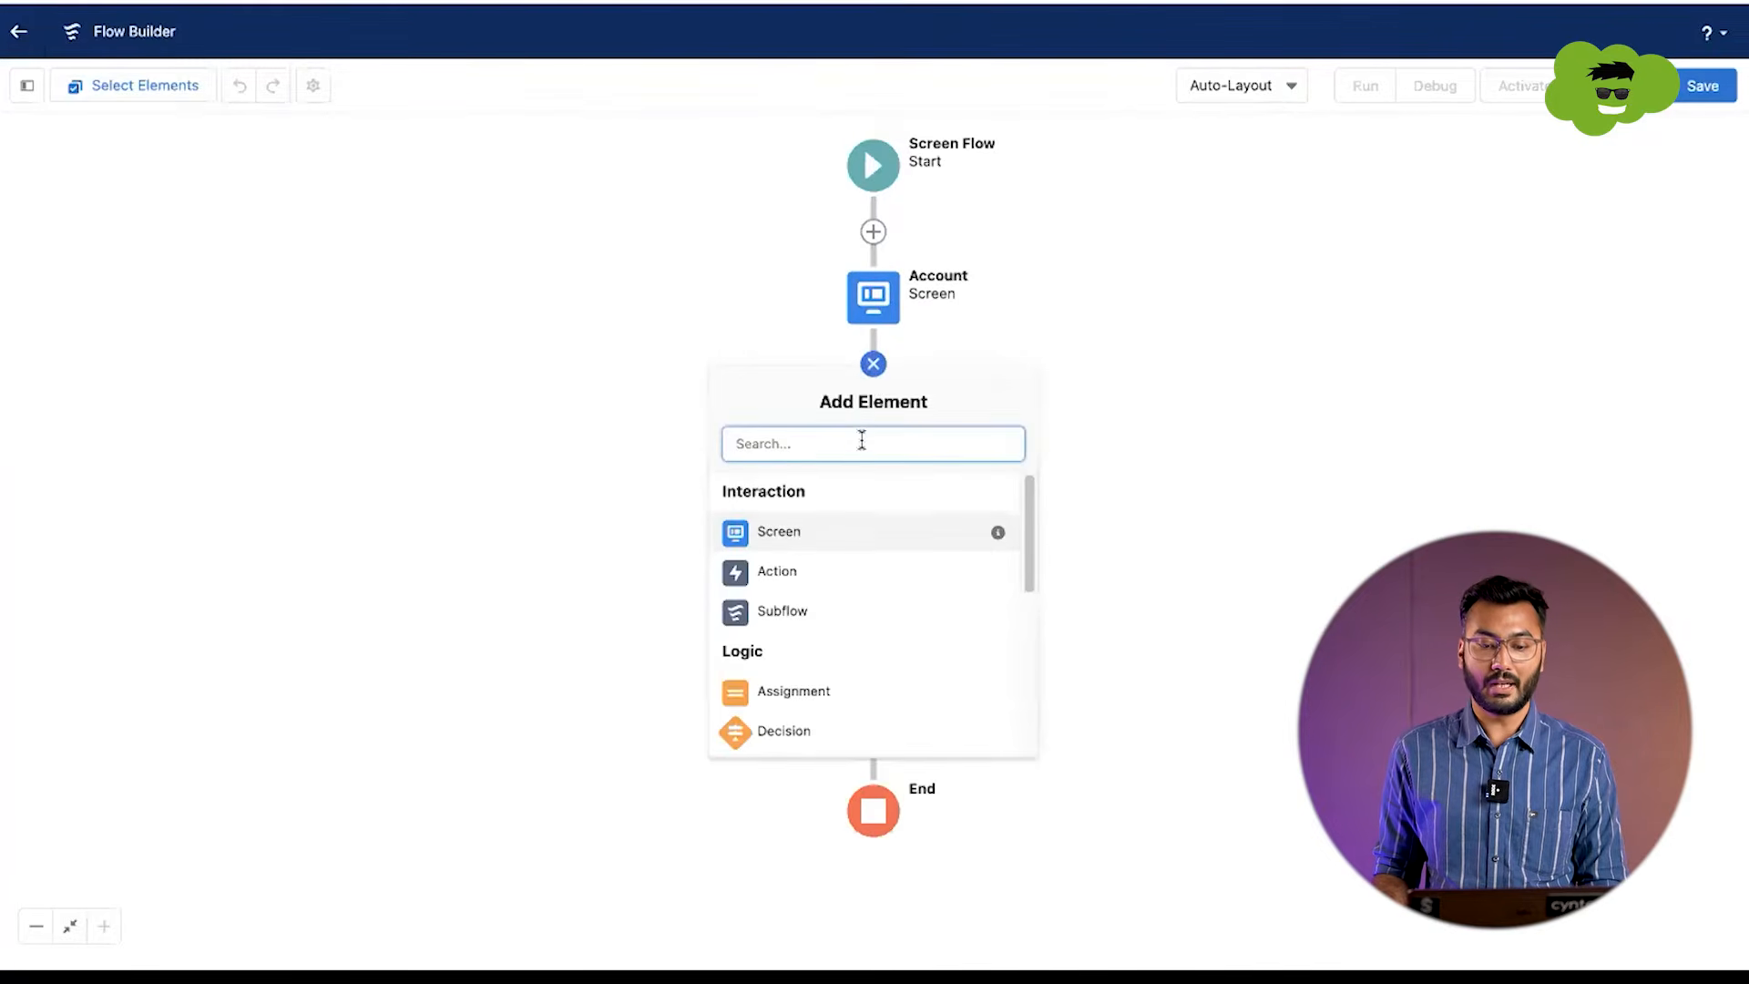
type("con")
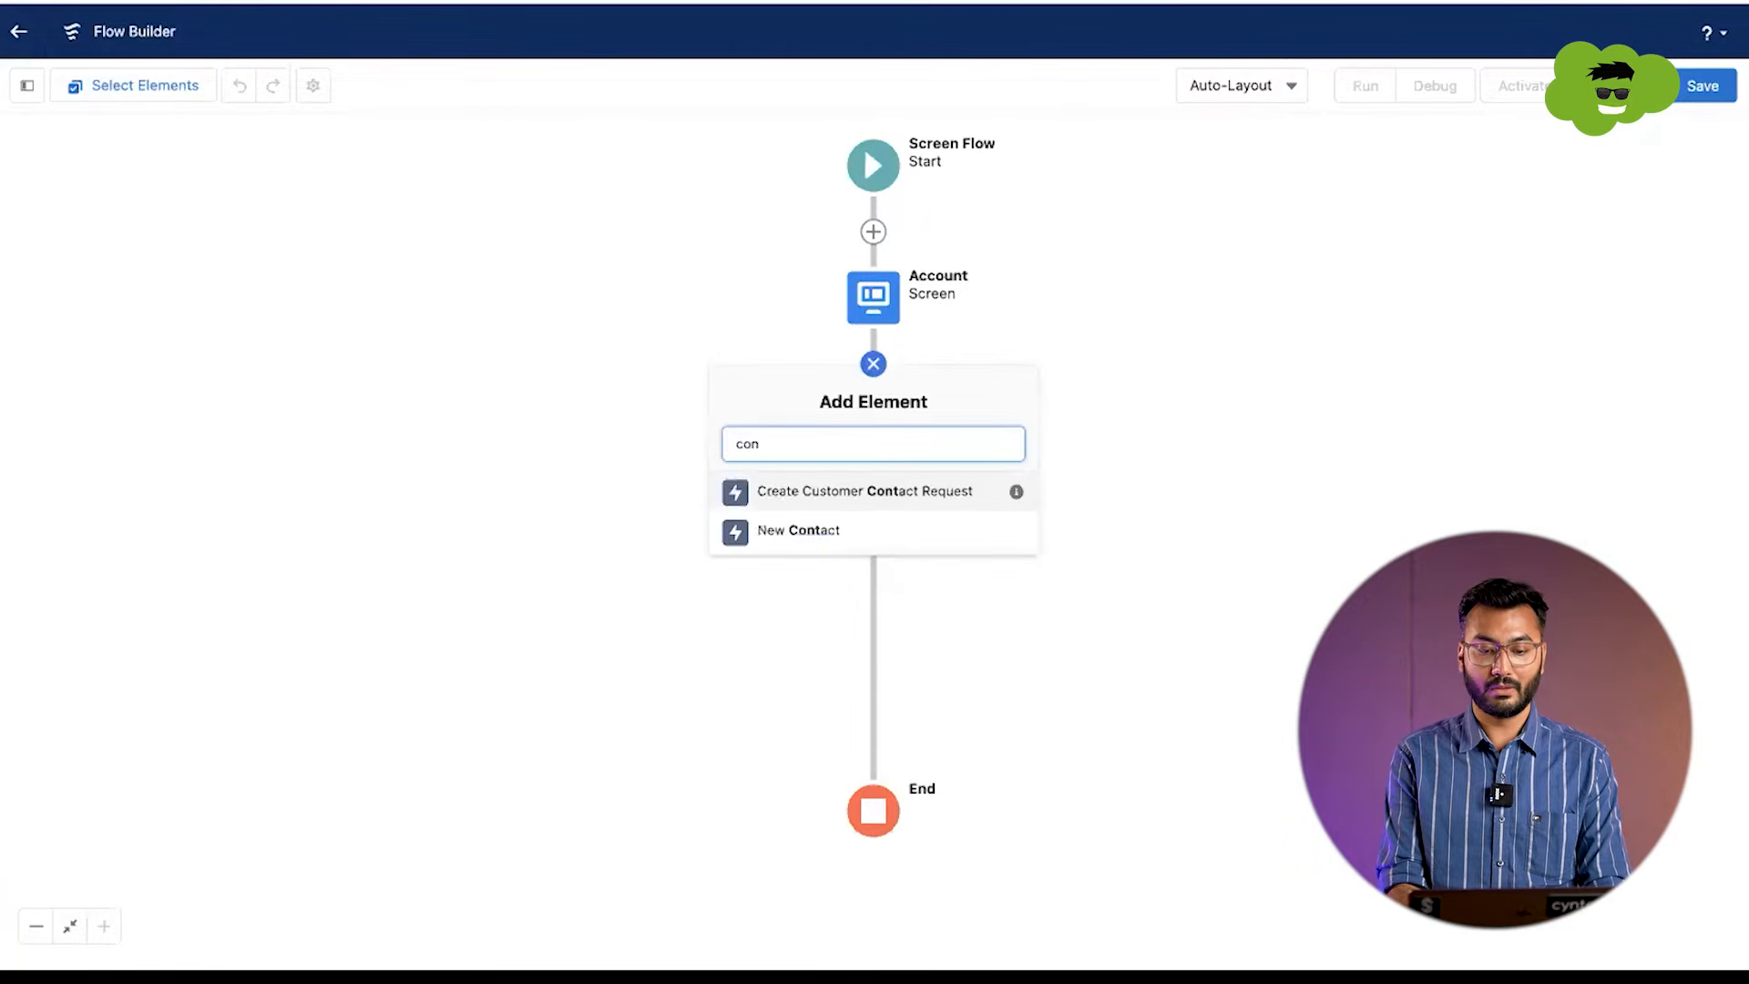
key("BackSpace")
key("BackSpace")
key("BackSpace")
key("BackSpace")
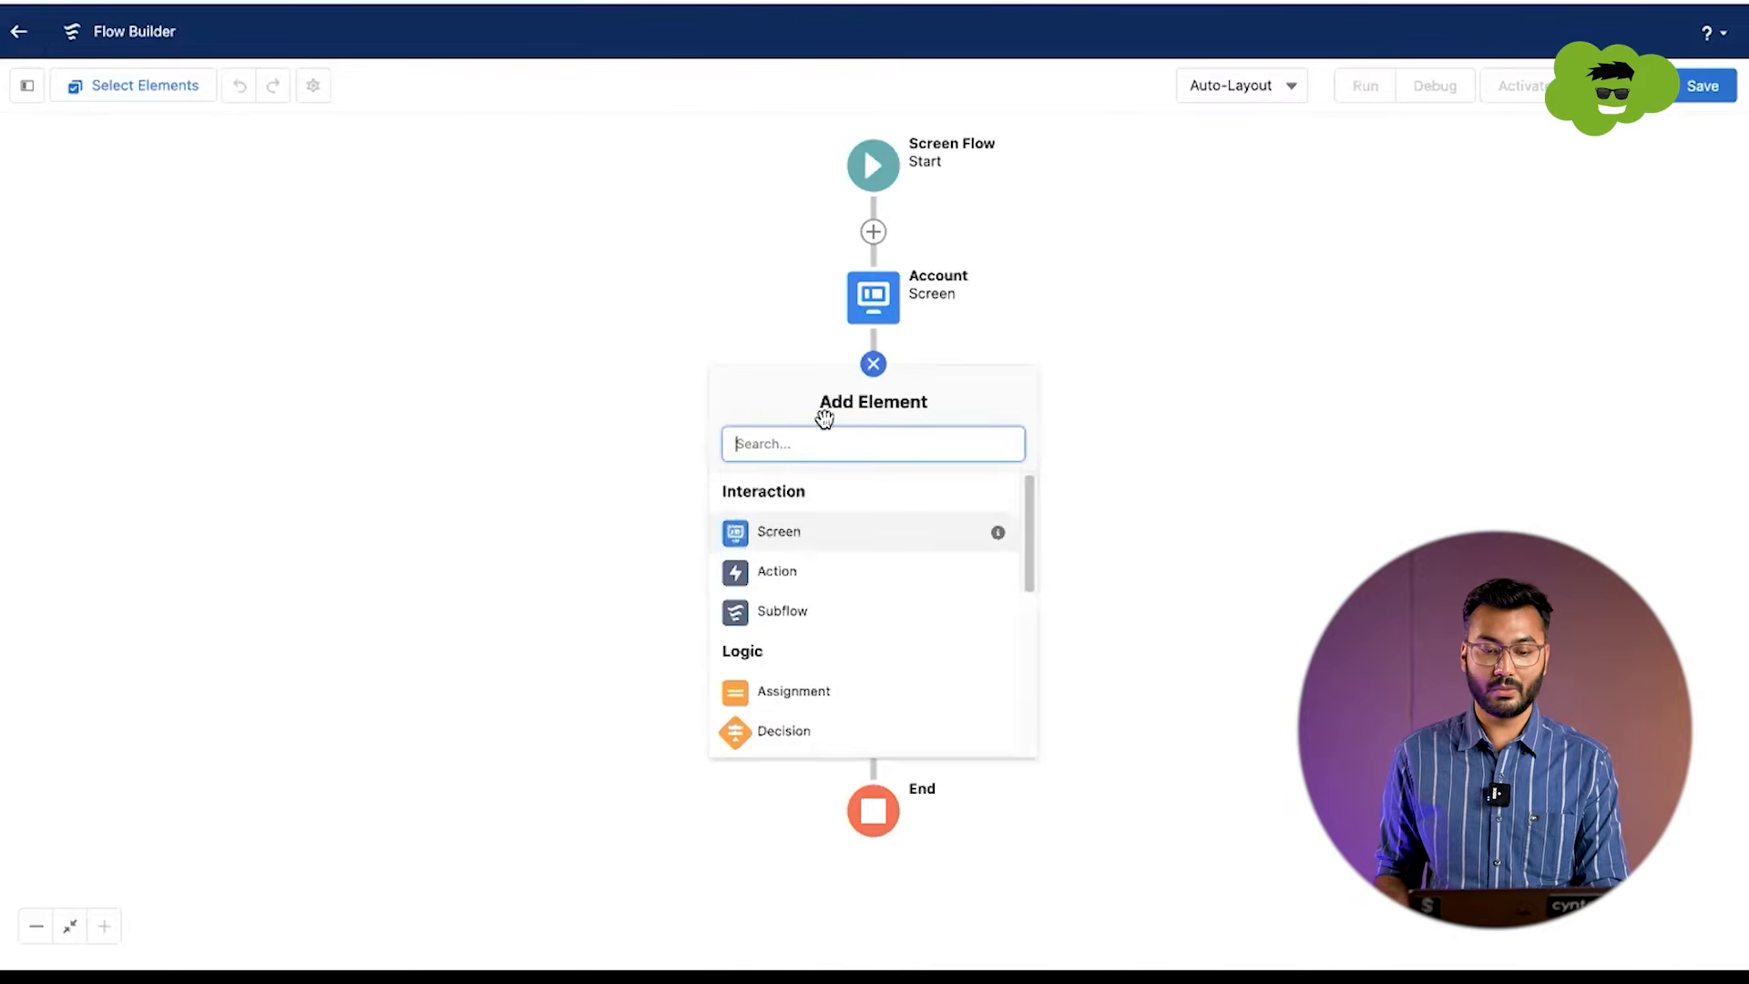
Step: Add a Screen element after the Account screen and label it Contact
left_click(798, 529)
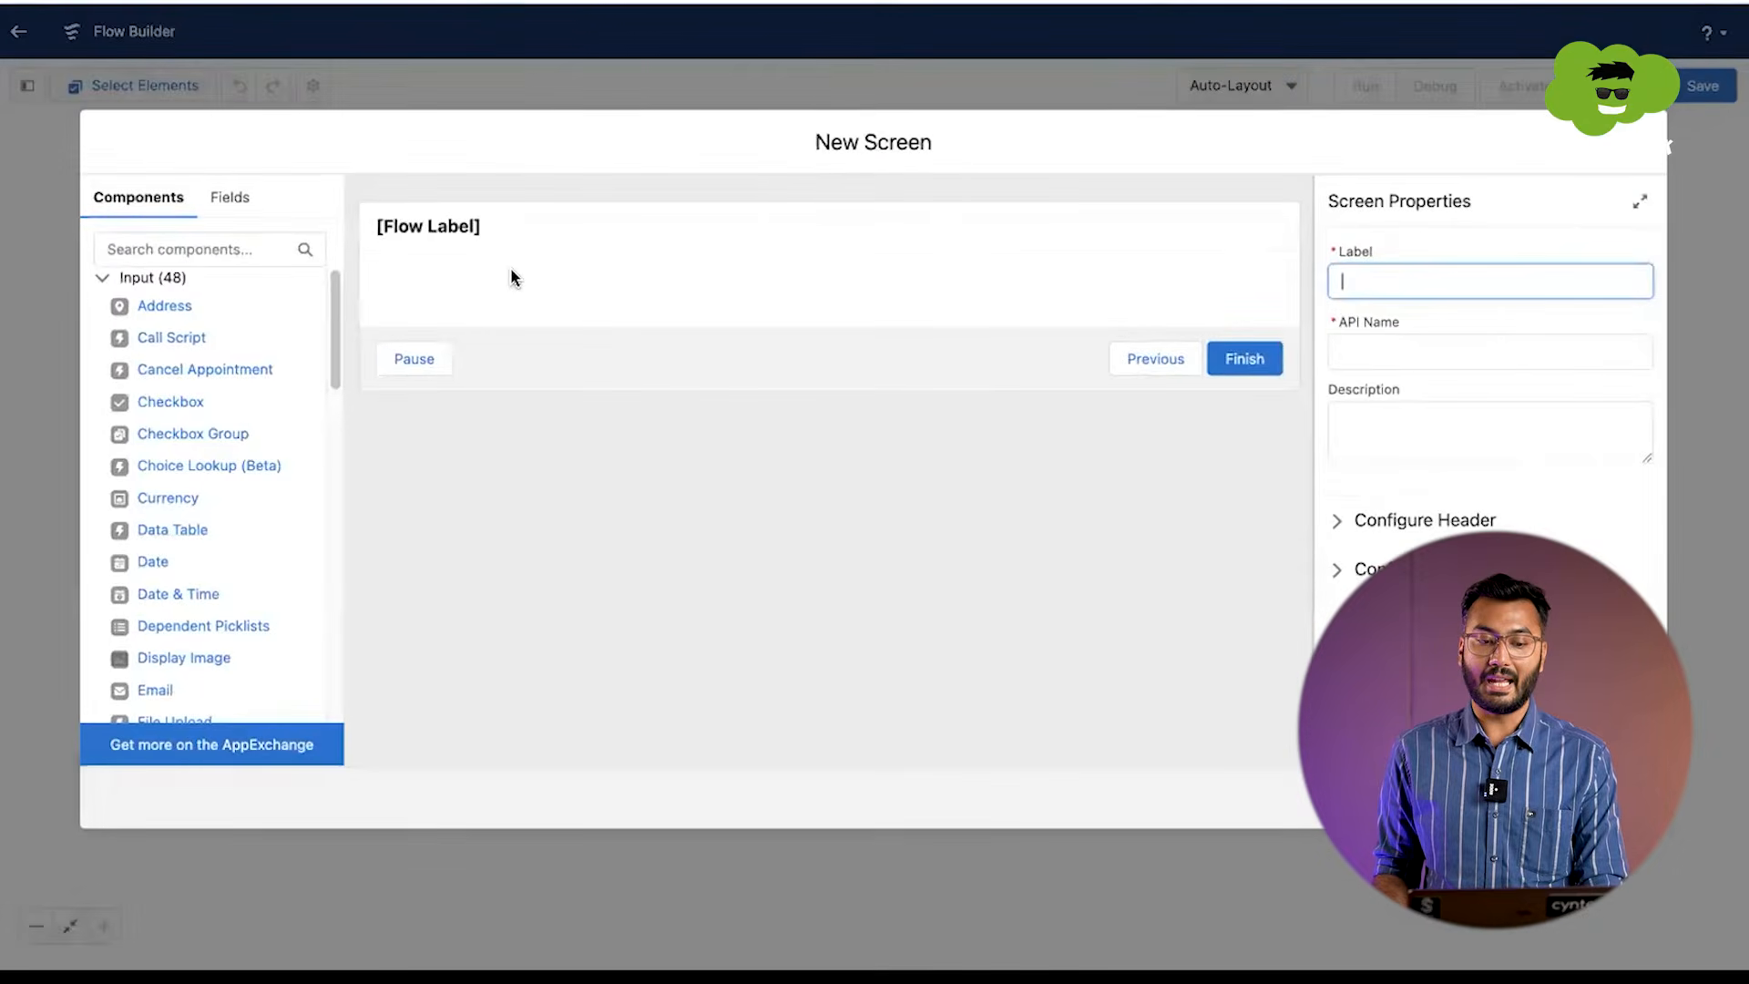
left_click(471, 235)
left_click(1485, 276)
type("Contact")
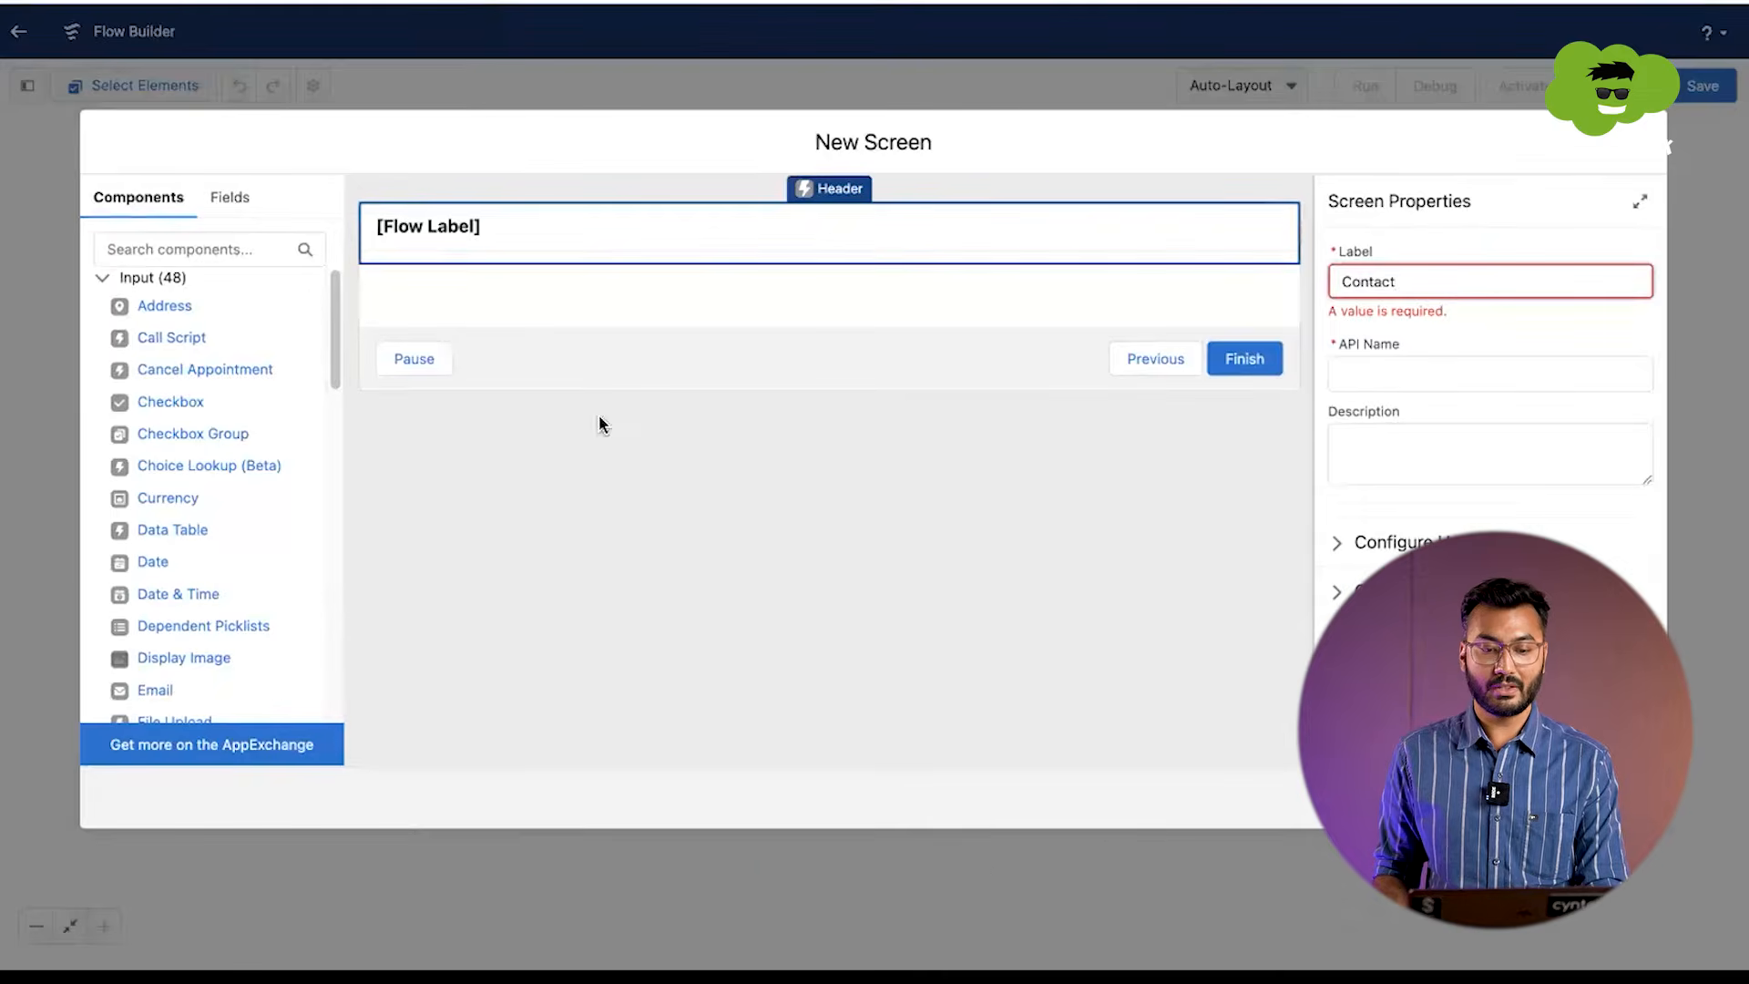
Step: Find the Text input component and place it on the Contact screen under the header
left_click(149, 248)
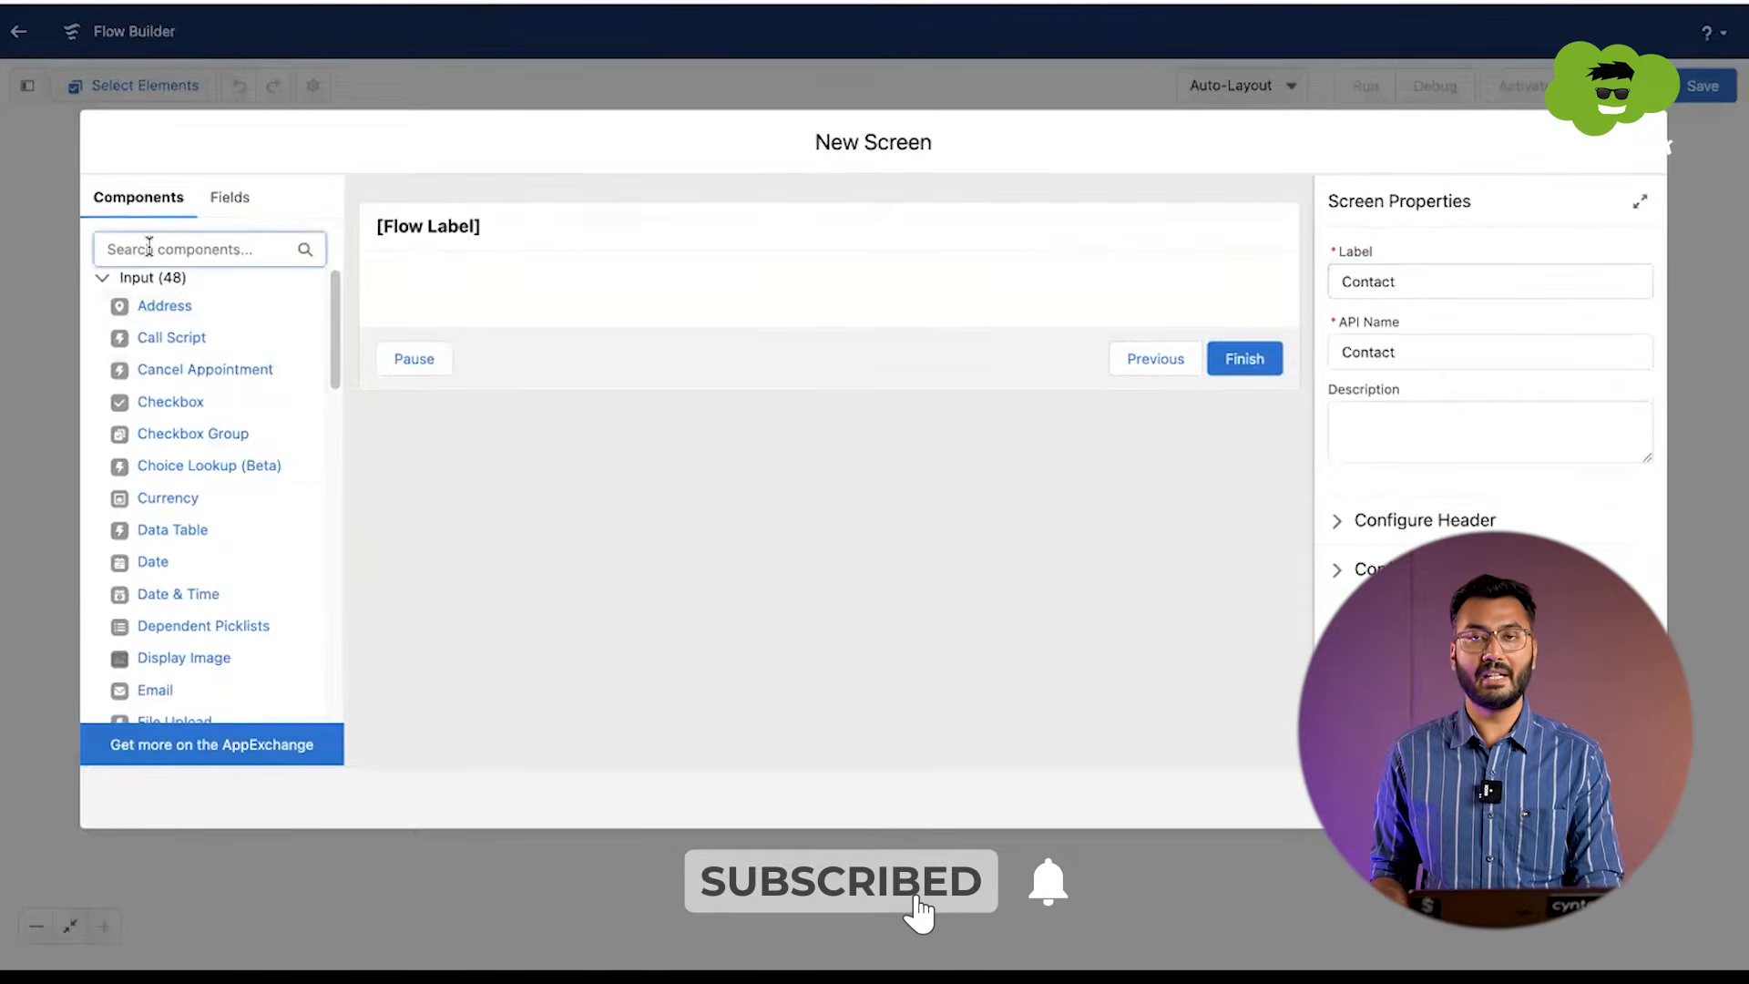
type("text")
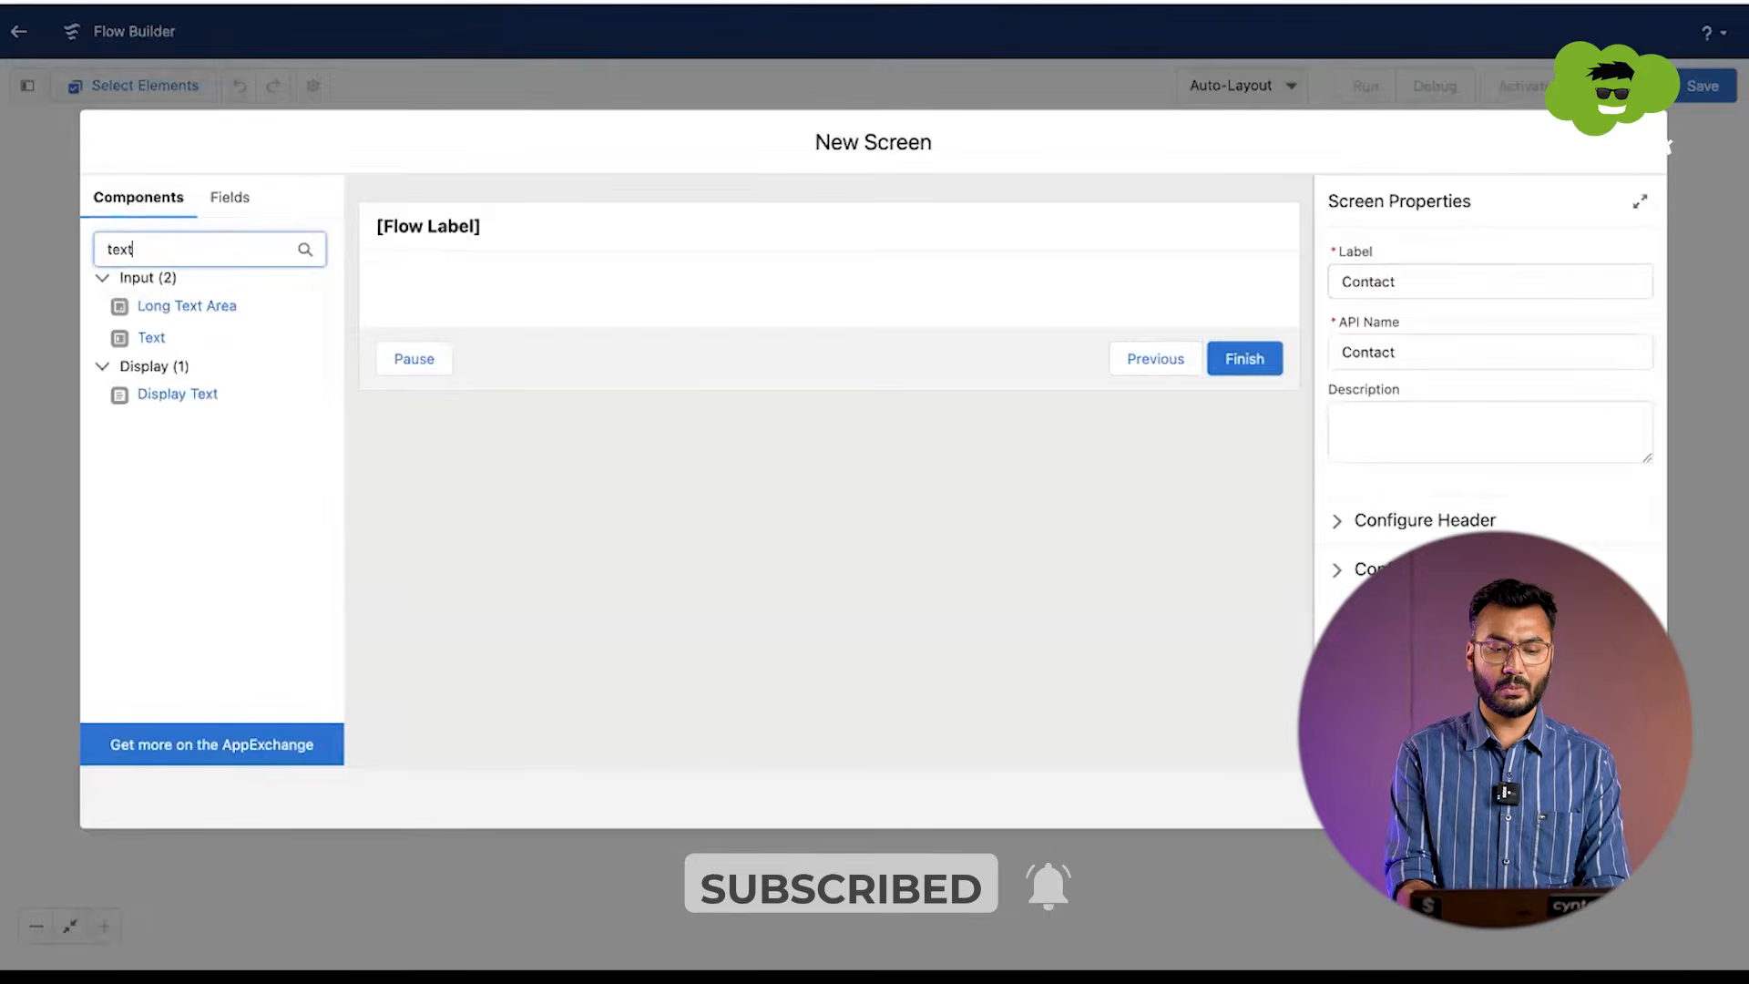
left_click_drag(146, 337, 469, 291)
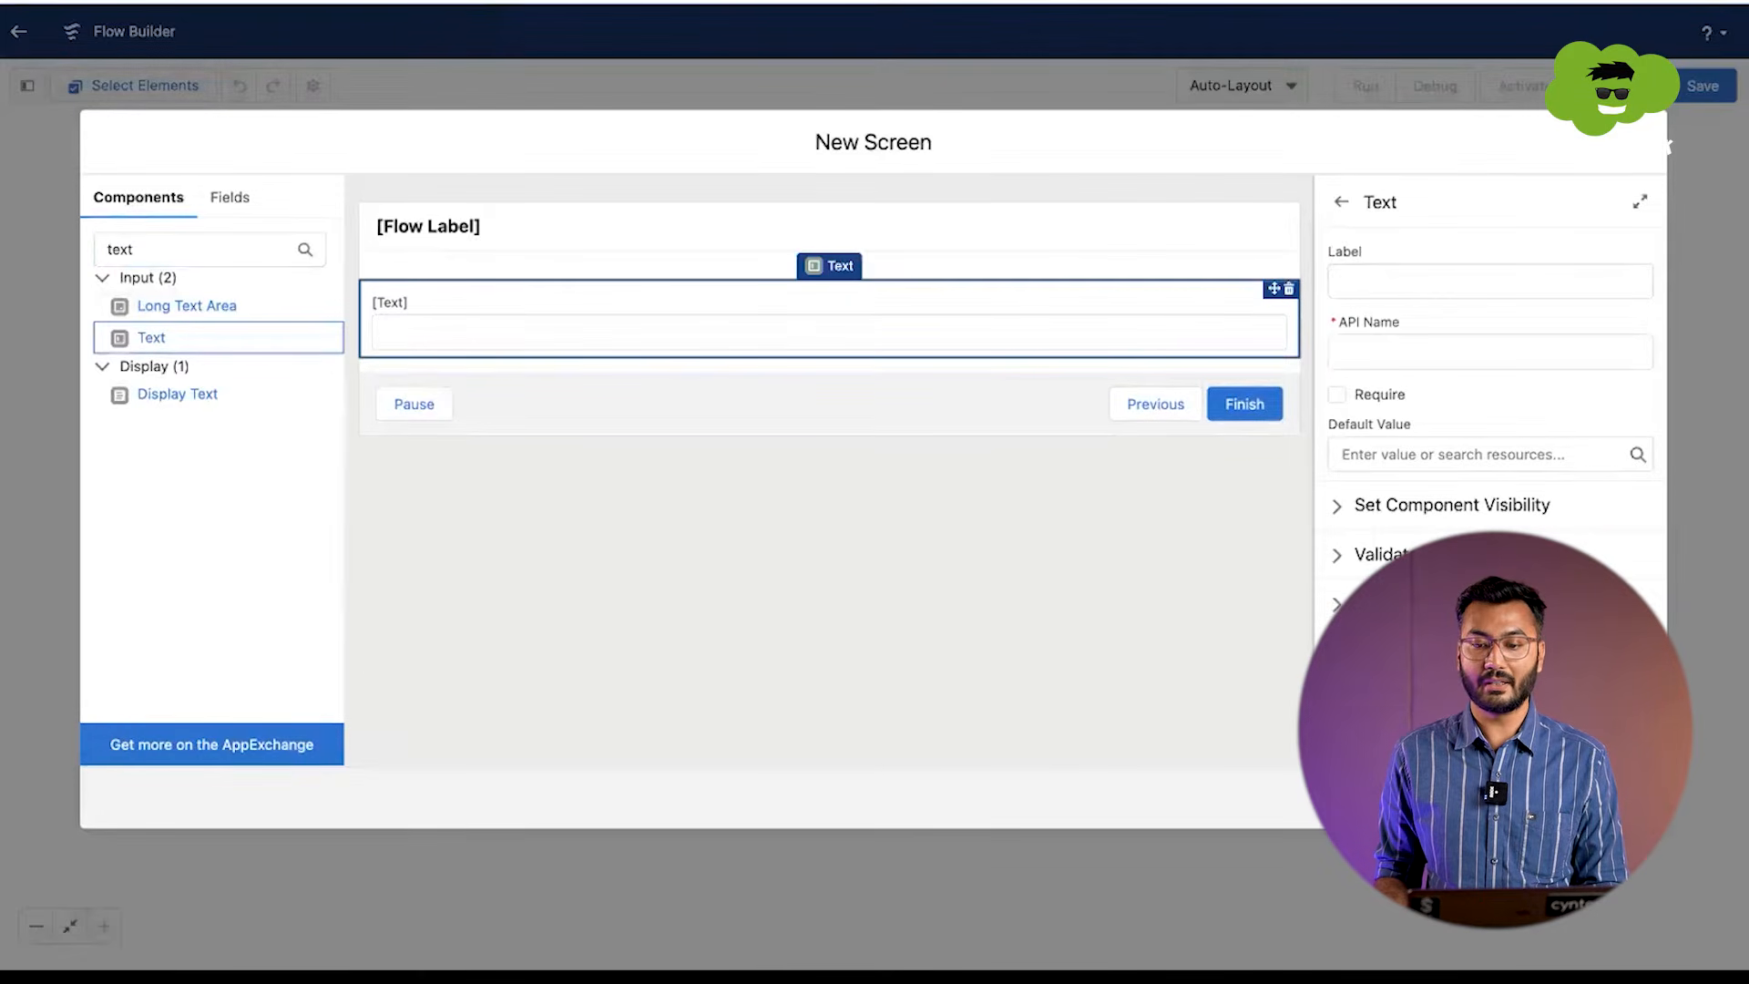
Step: Label the text input Last Name, with Last_Name as its API name
left_click(1364, 290)
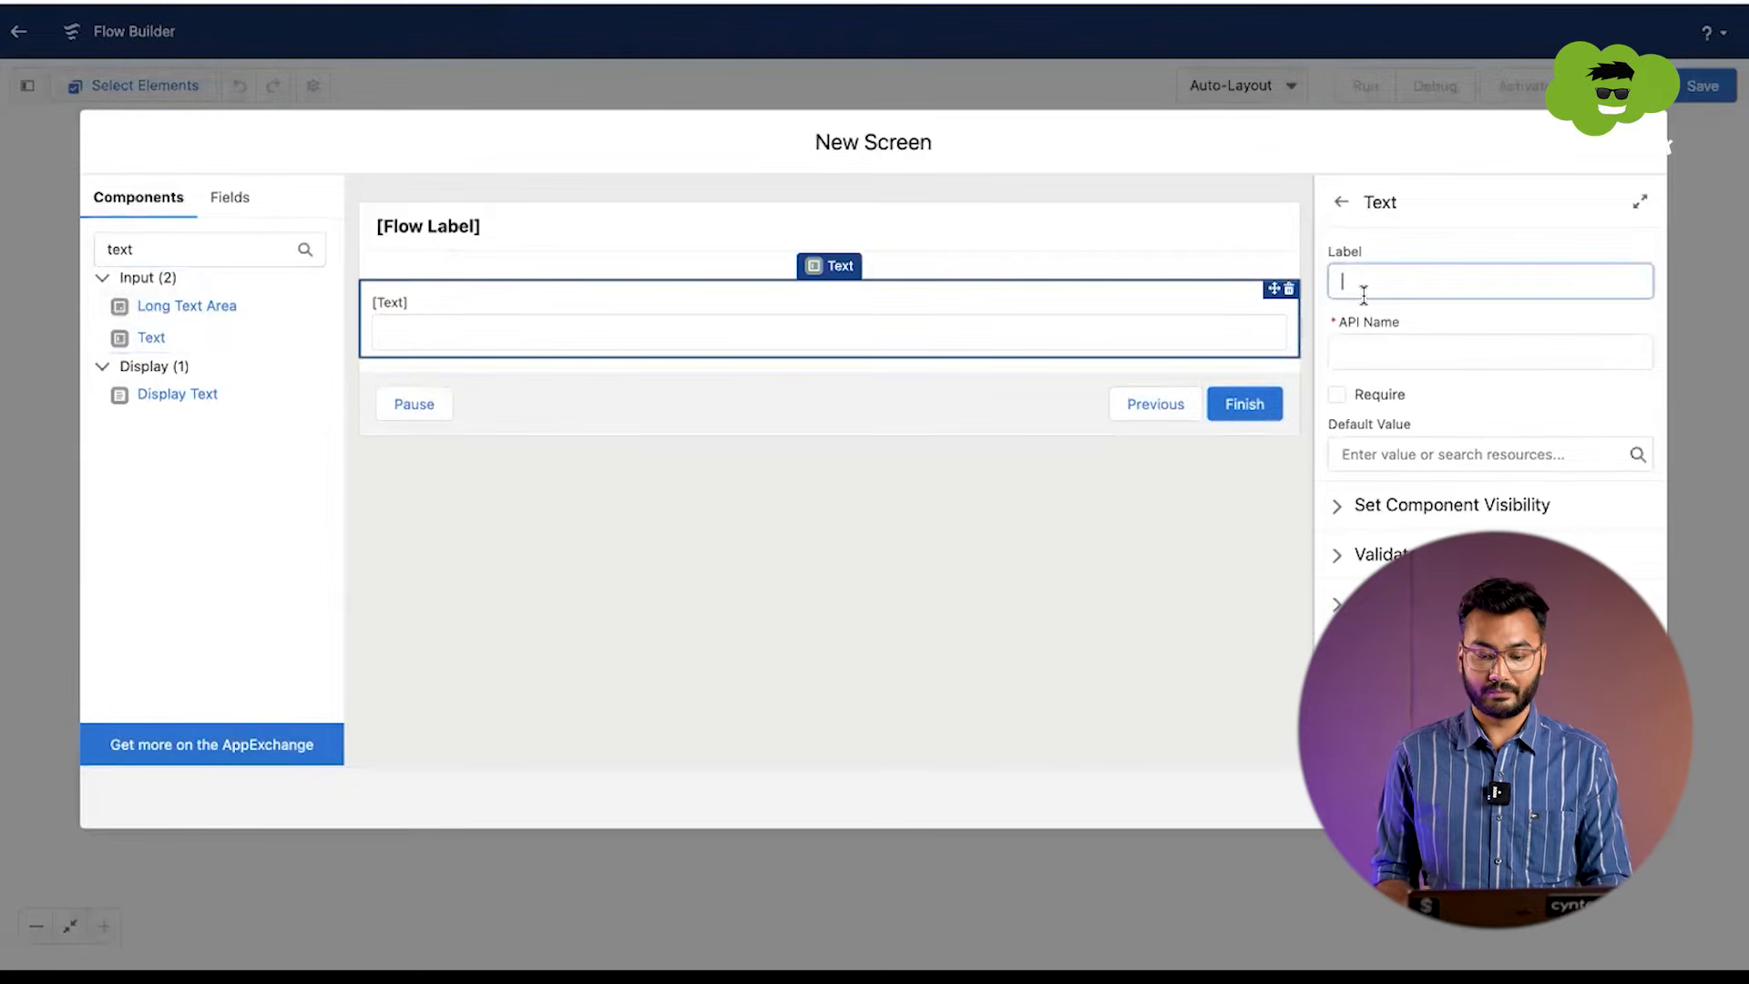
type("Last")
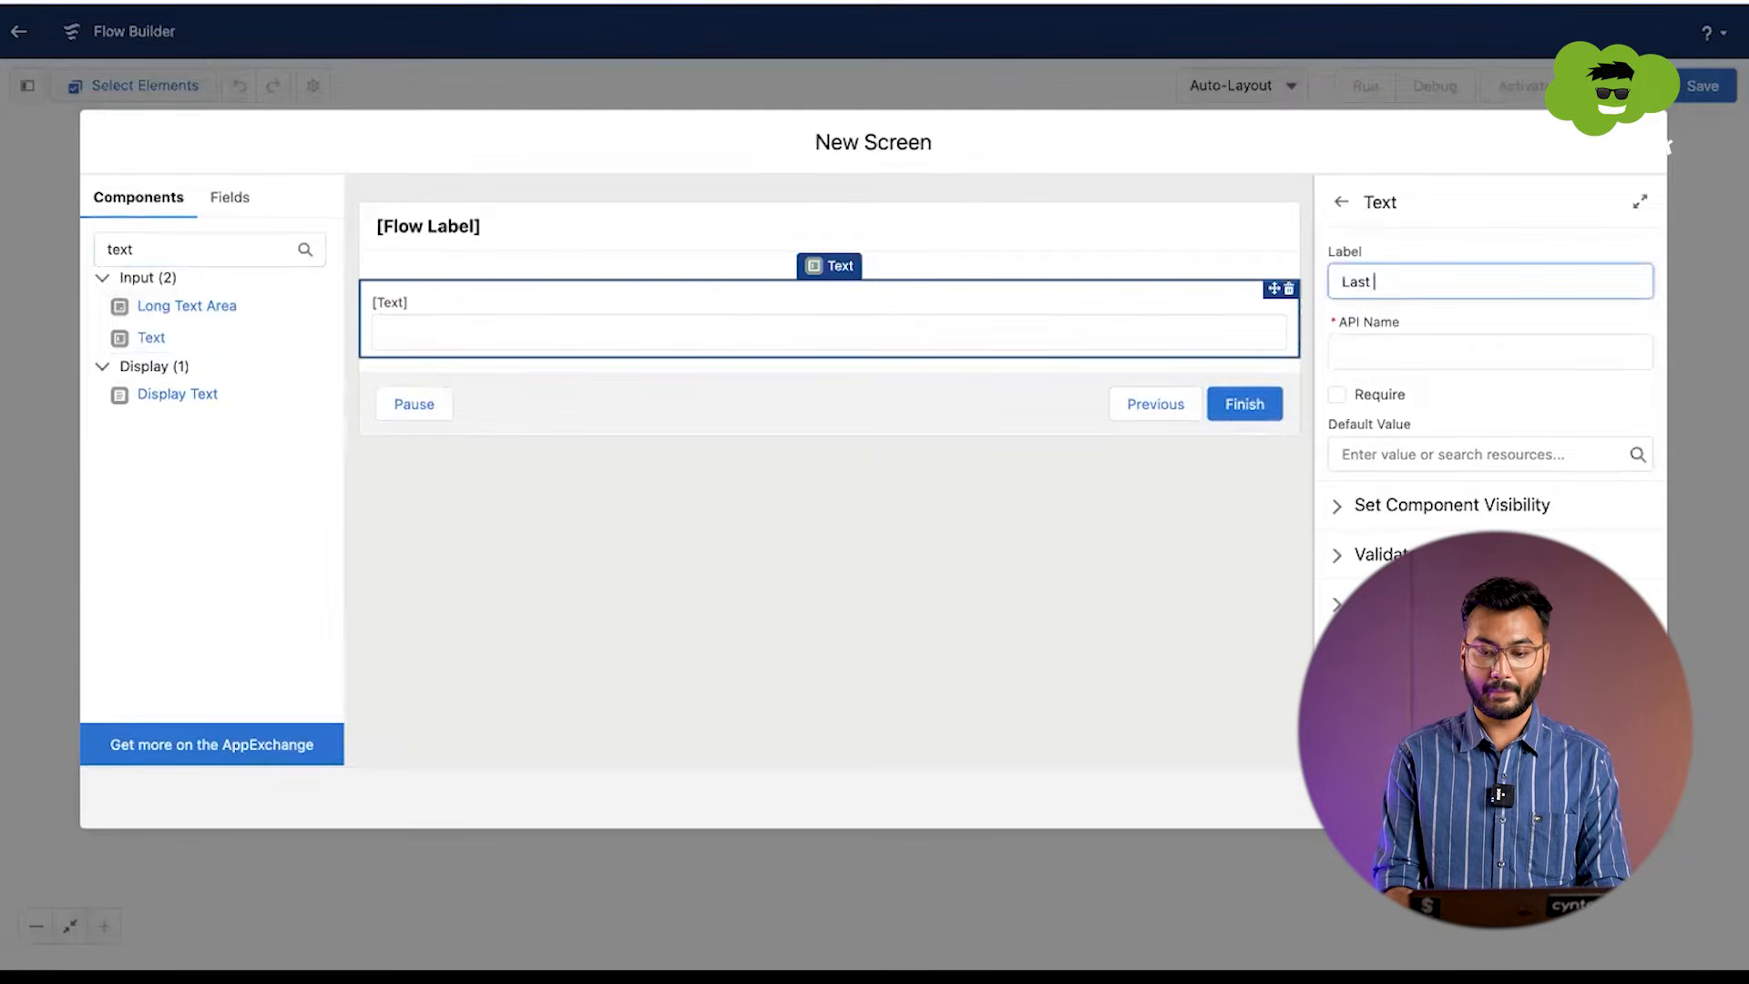
type(" Name")
key("Tab")
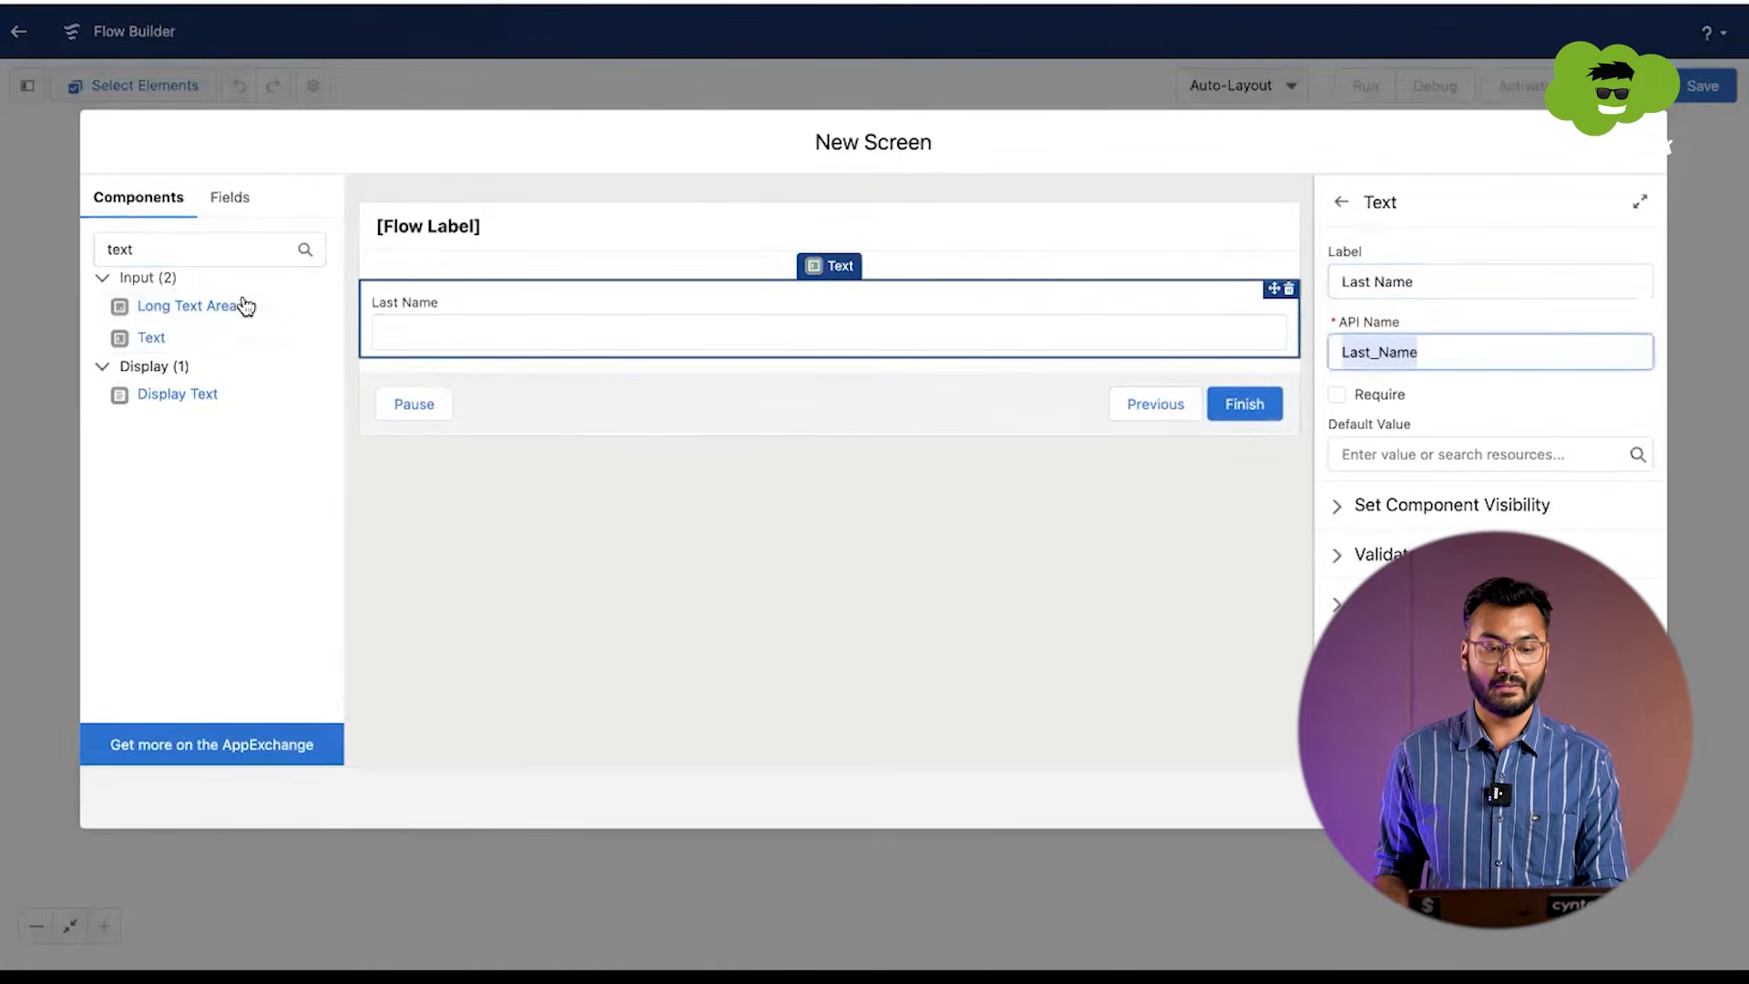
Step: Place a second Text input component below the Last Name field
left_click(200, 241)
double_click(200, 241)
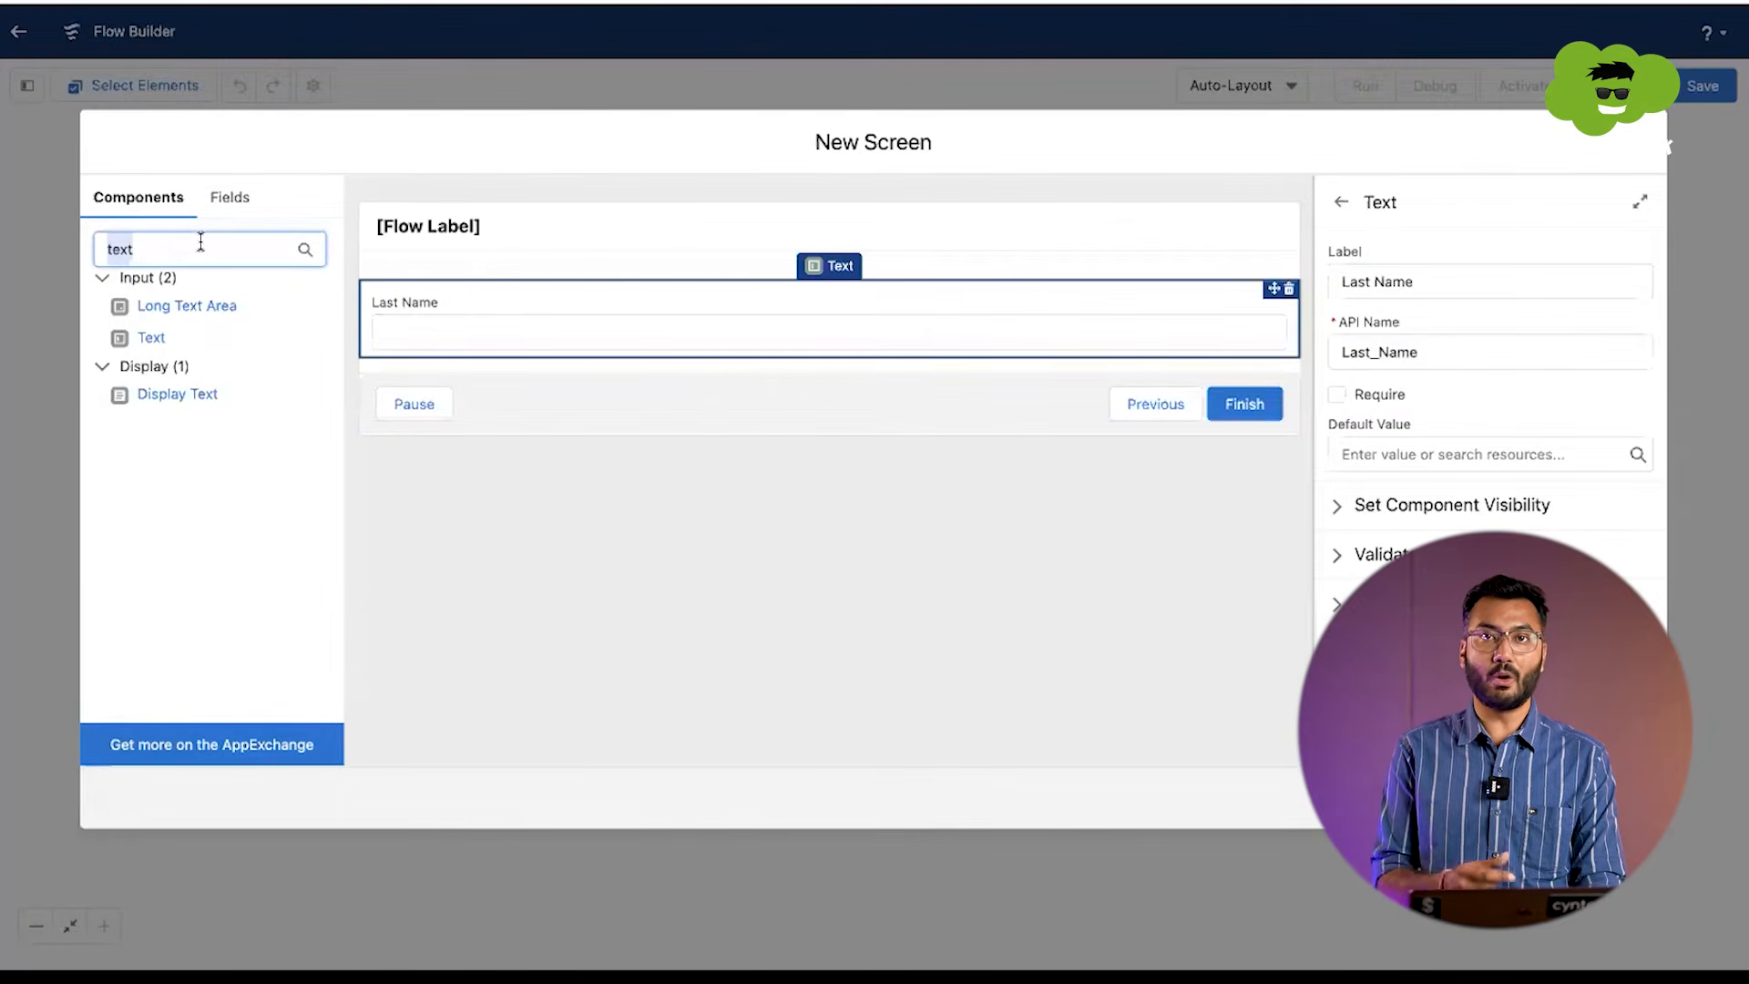
left_click_drag(152, 338, 375, 358)
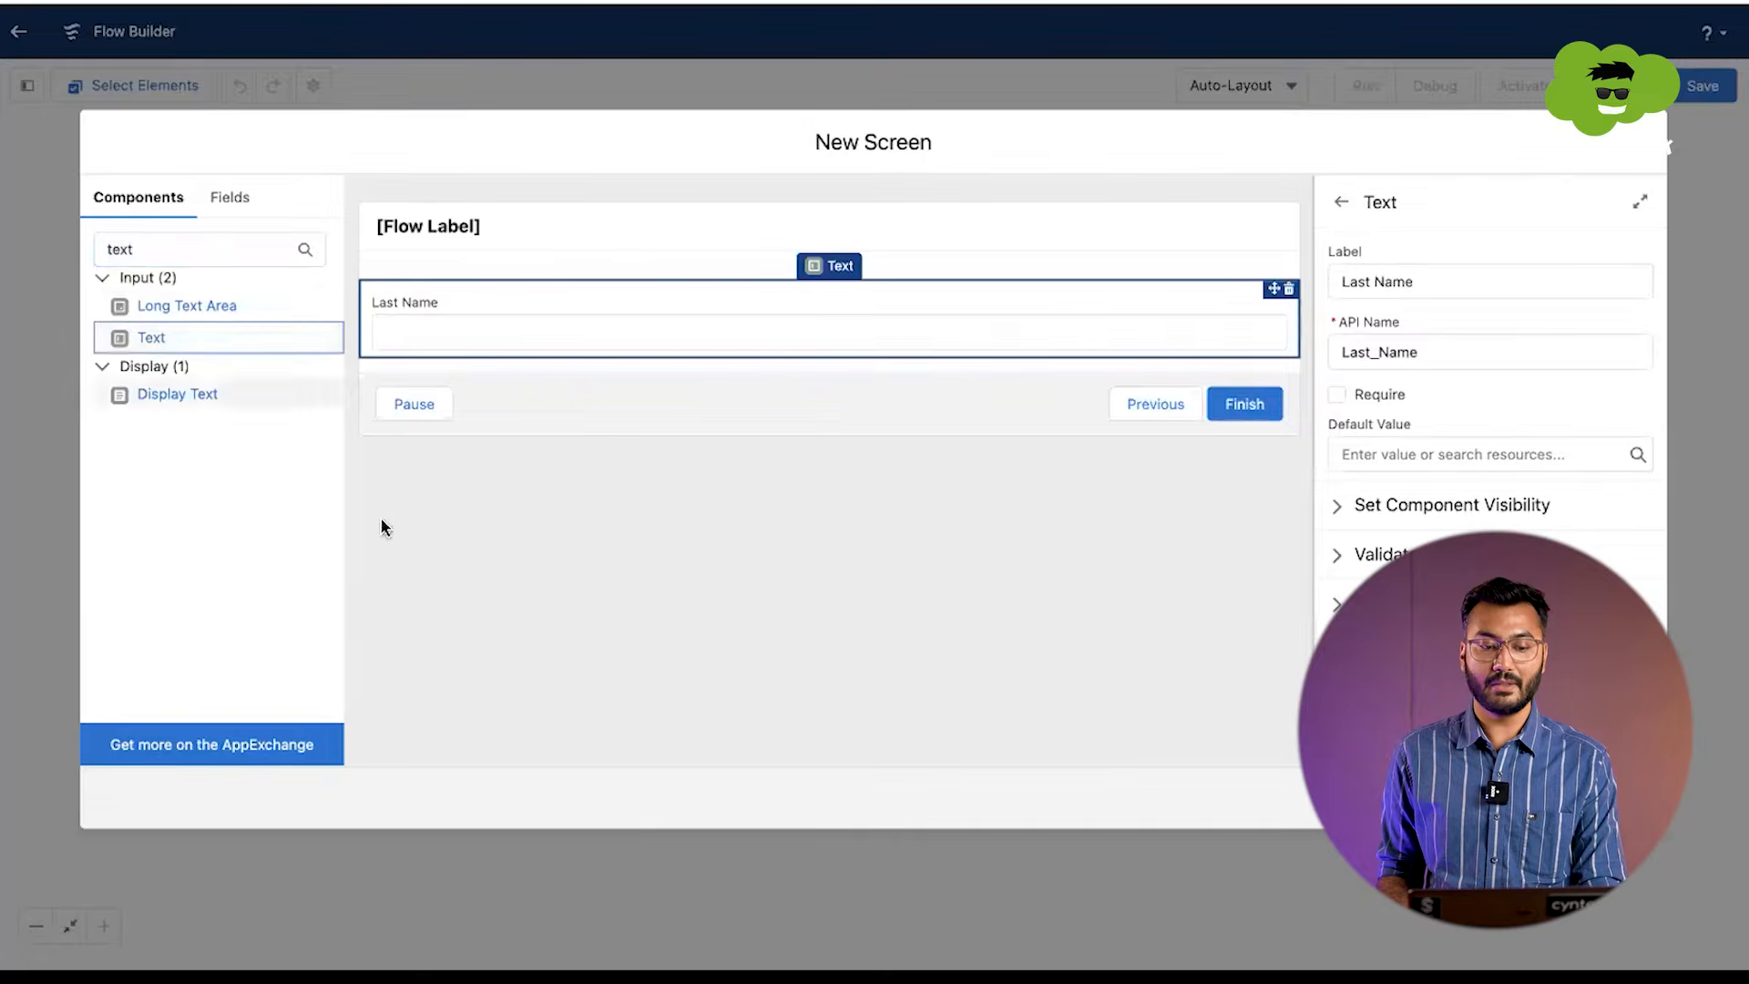
left_click_drag(307, 354, 388, 351)
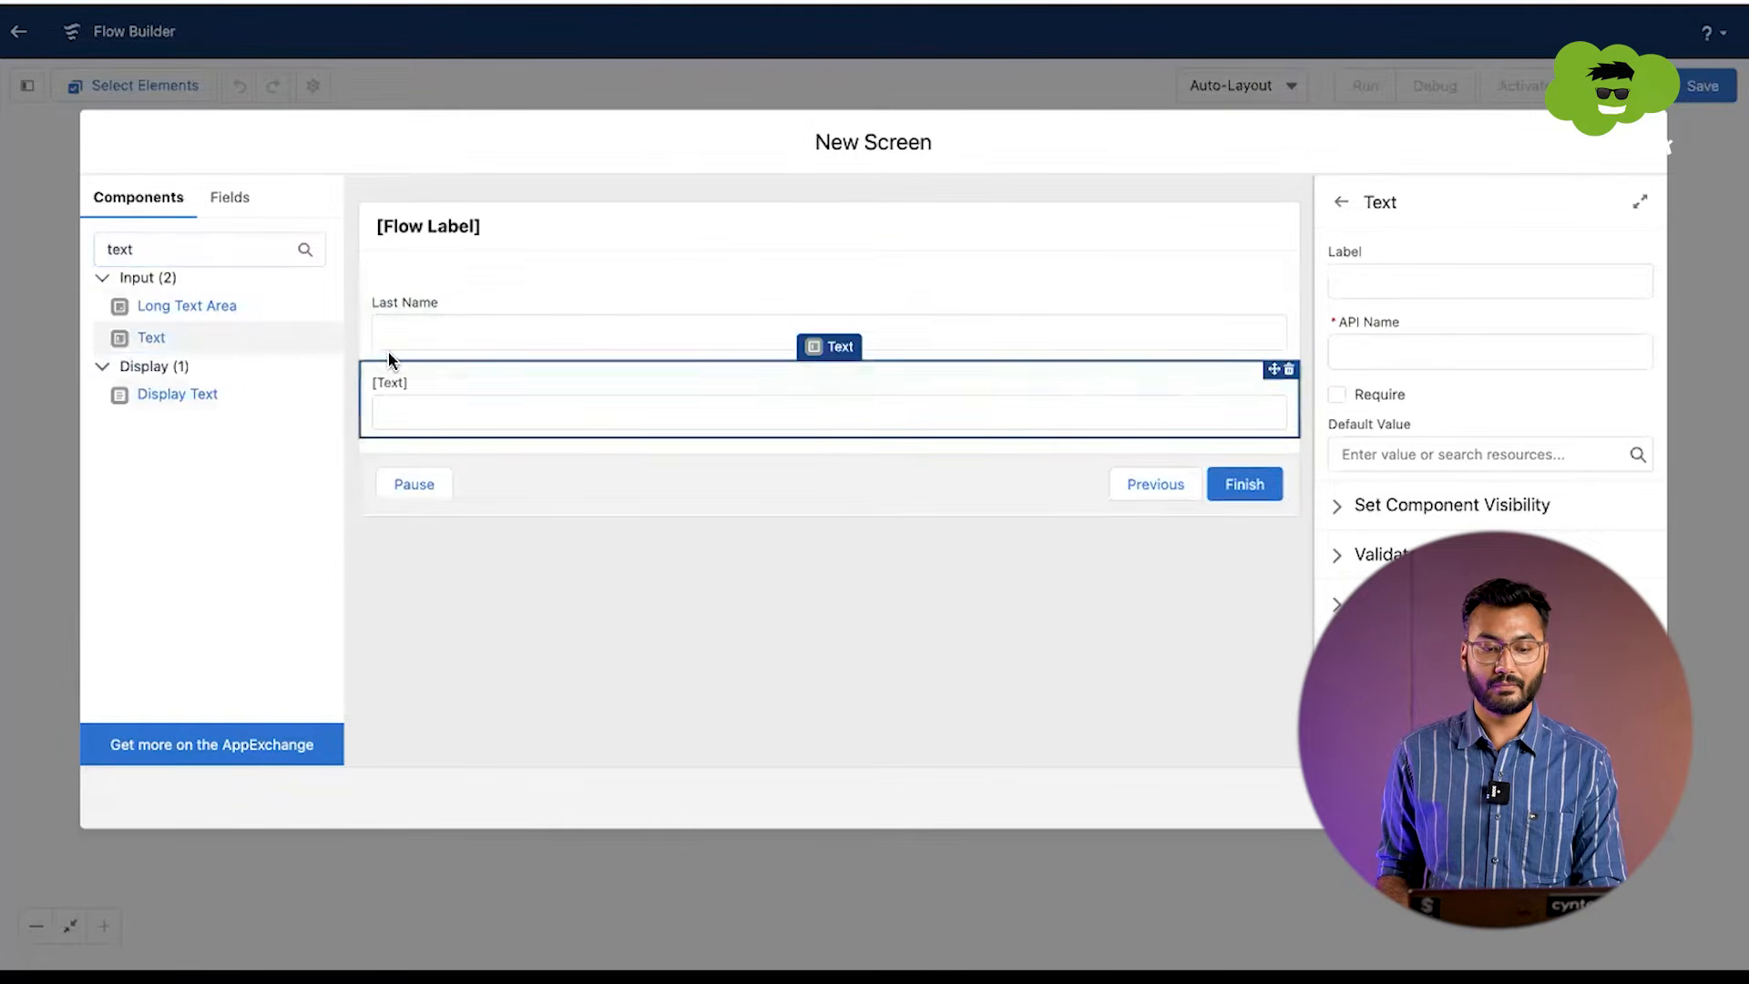
Step: Label the second text input Email, with Email as its API name, and finish the Contact screen
left_click(1346, 280)
type("Email")
key("Tab")
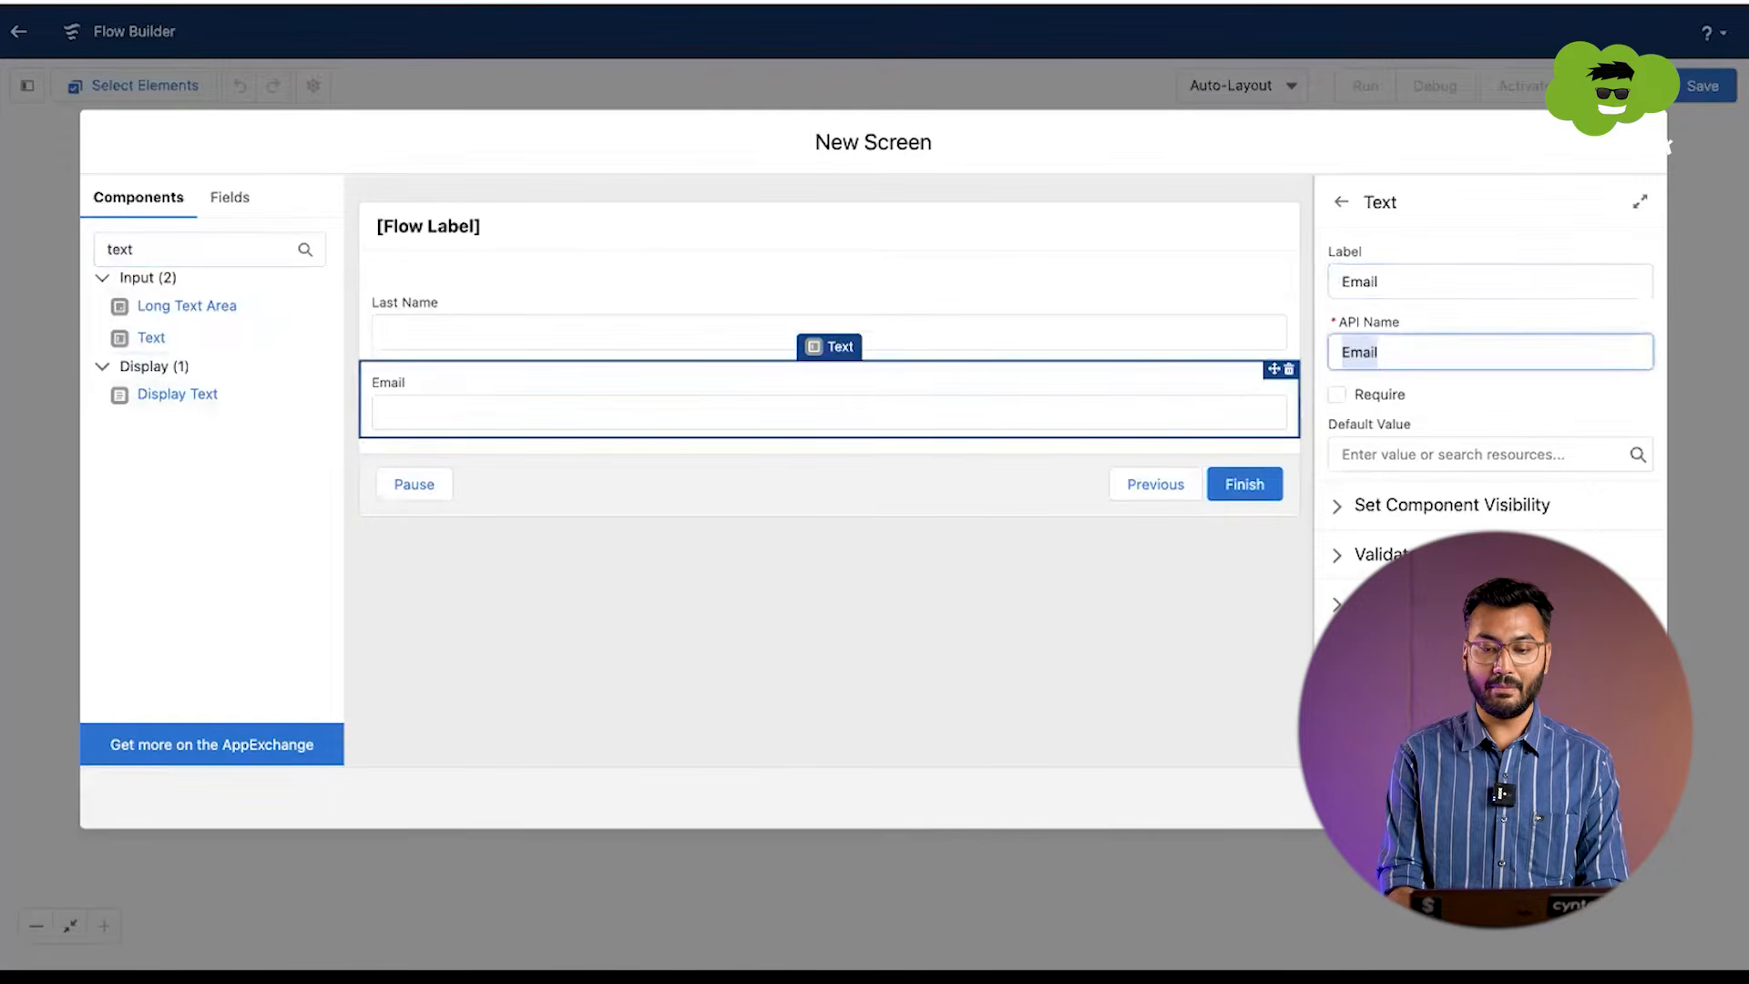
left_click(983, 675)
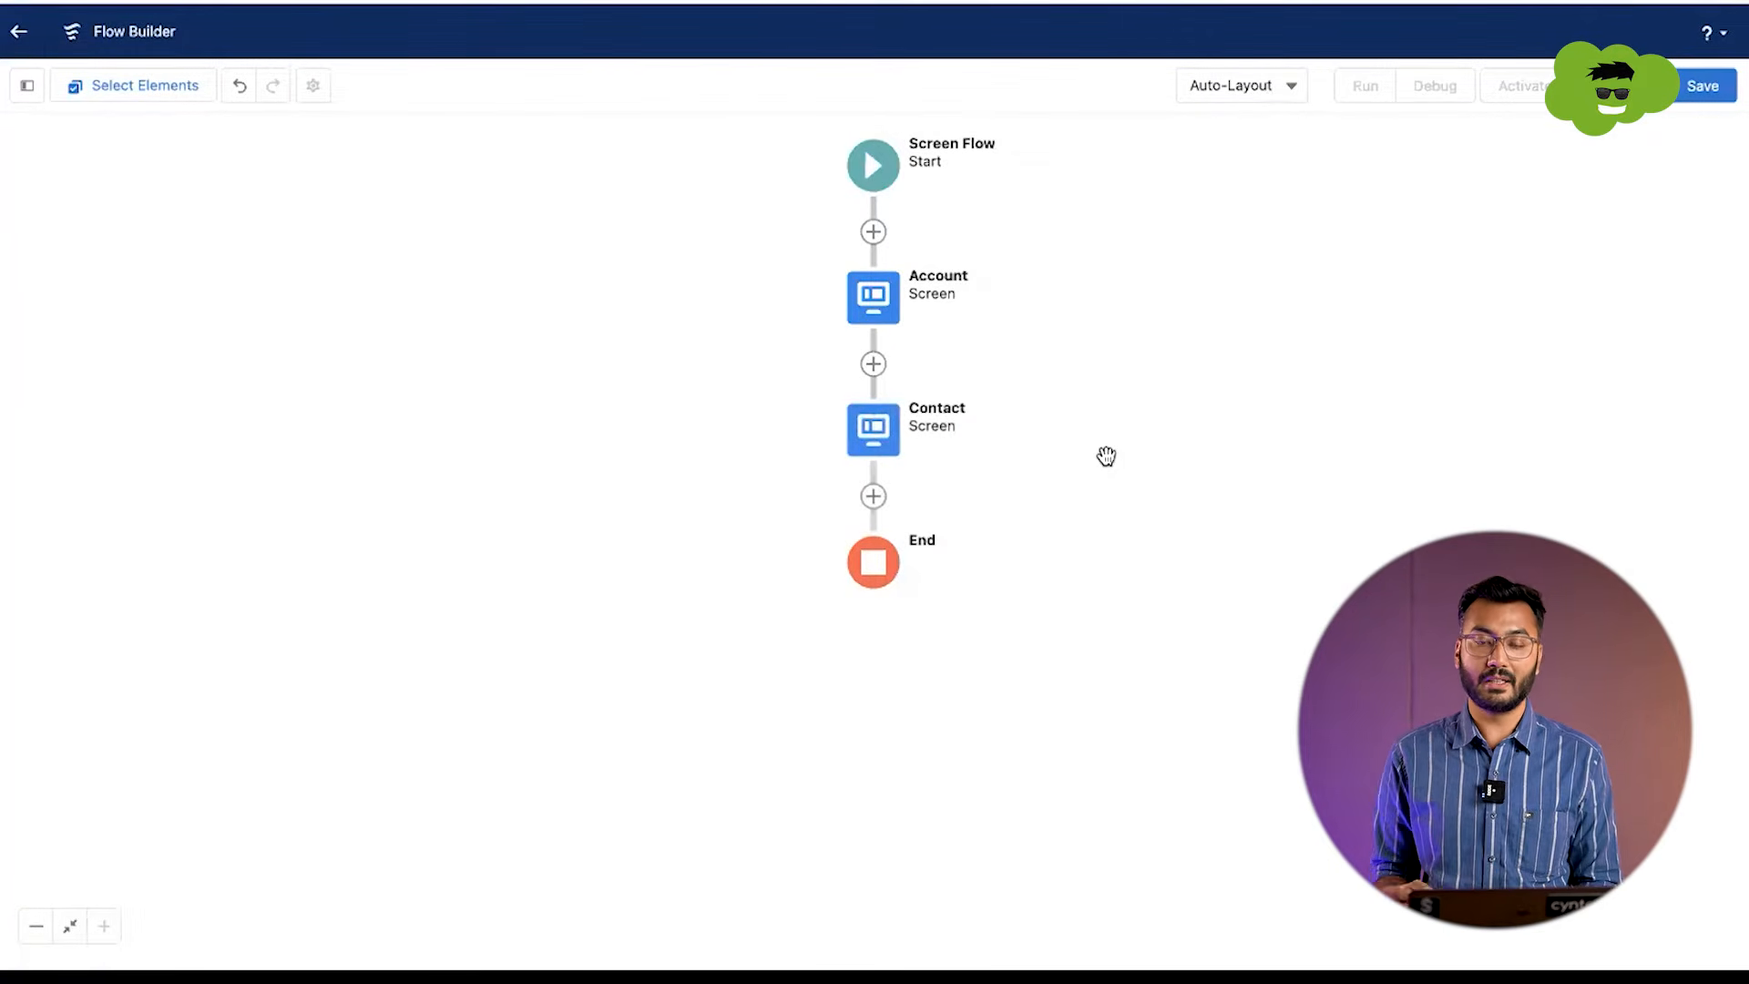
Step: Add a Screen element after the Contact screen, with Opportunity as its label and API name
left_click(873, 497)
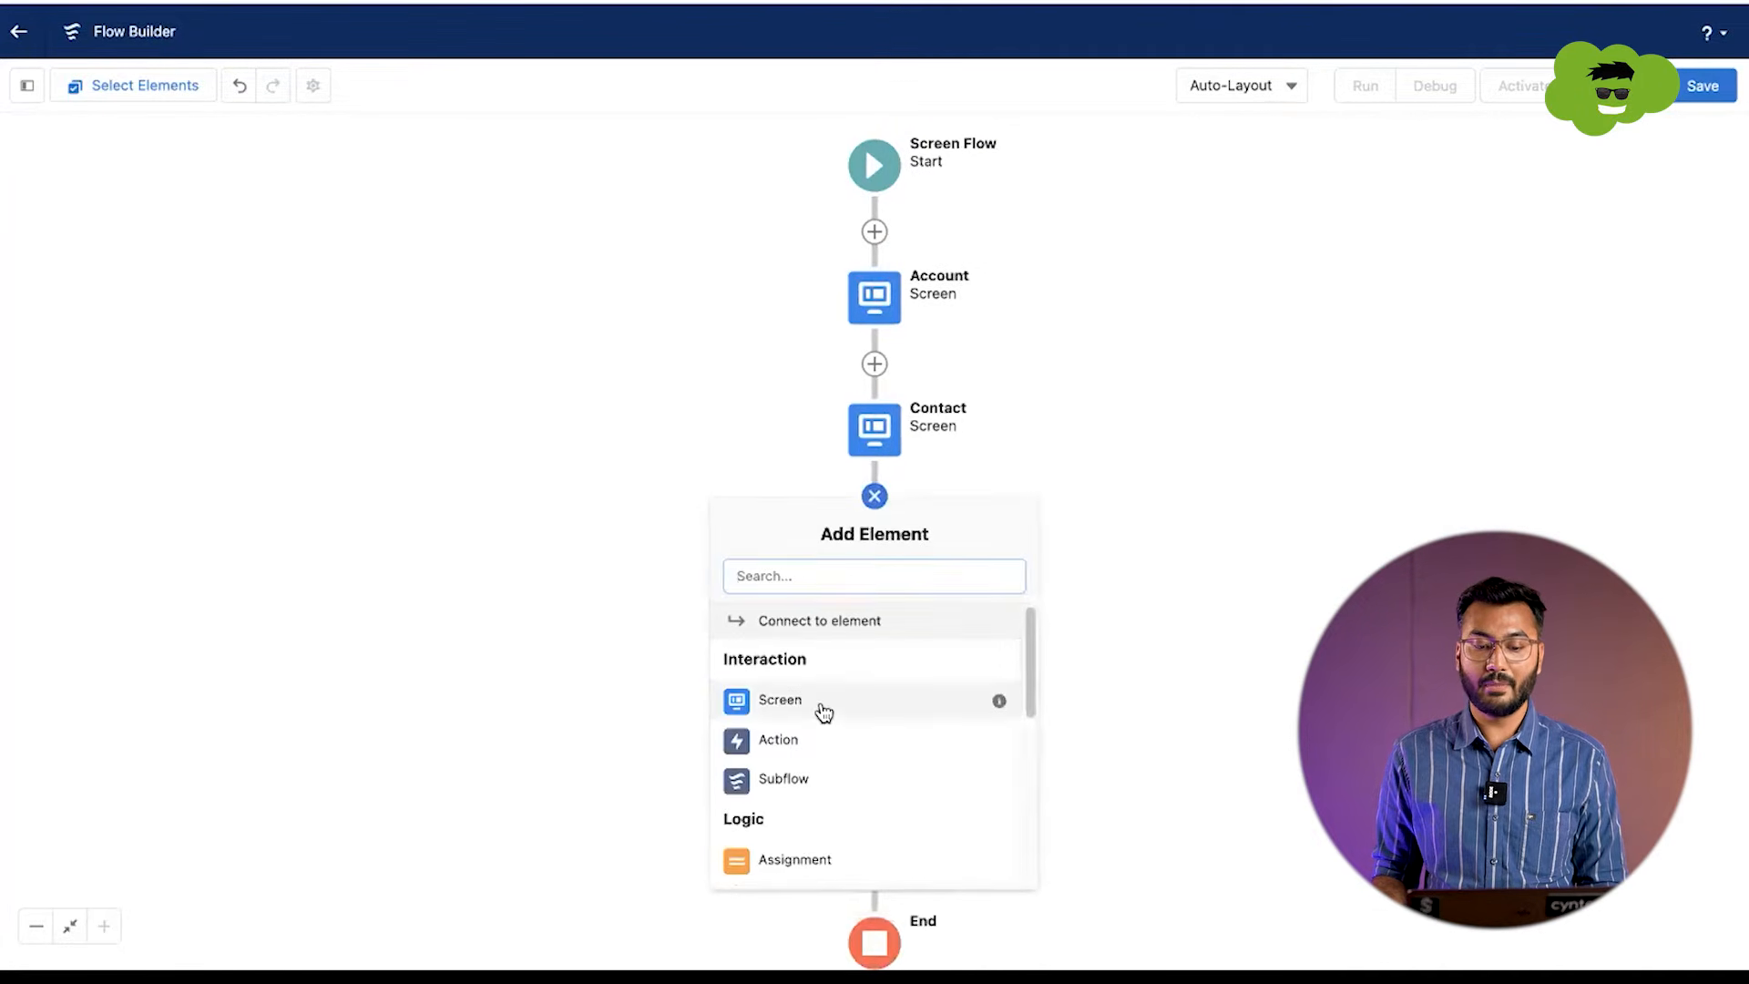
left_click(823, 712)
left_click(626, 233)
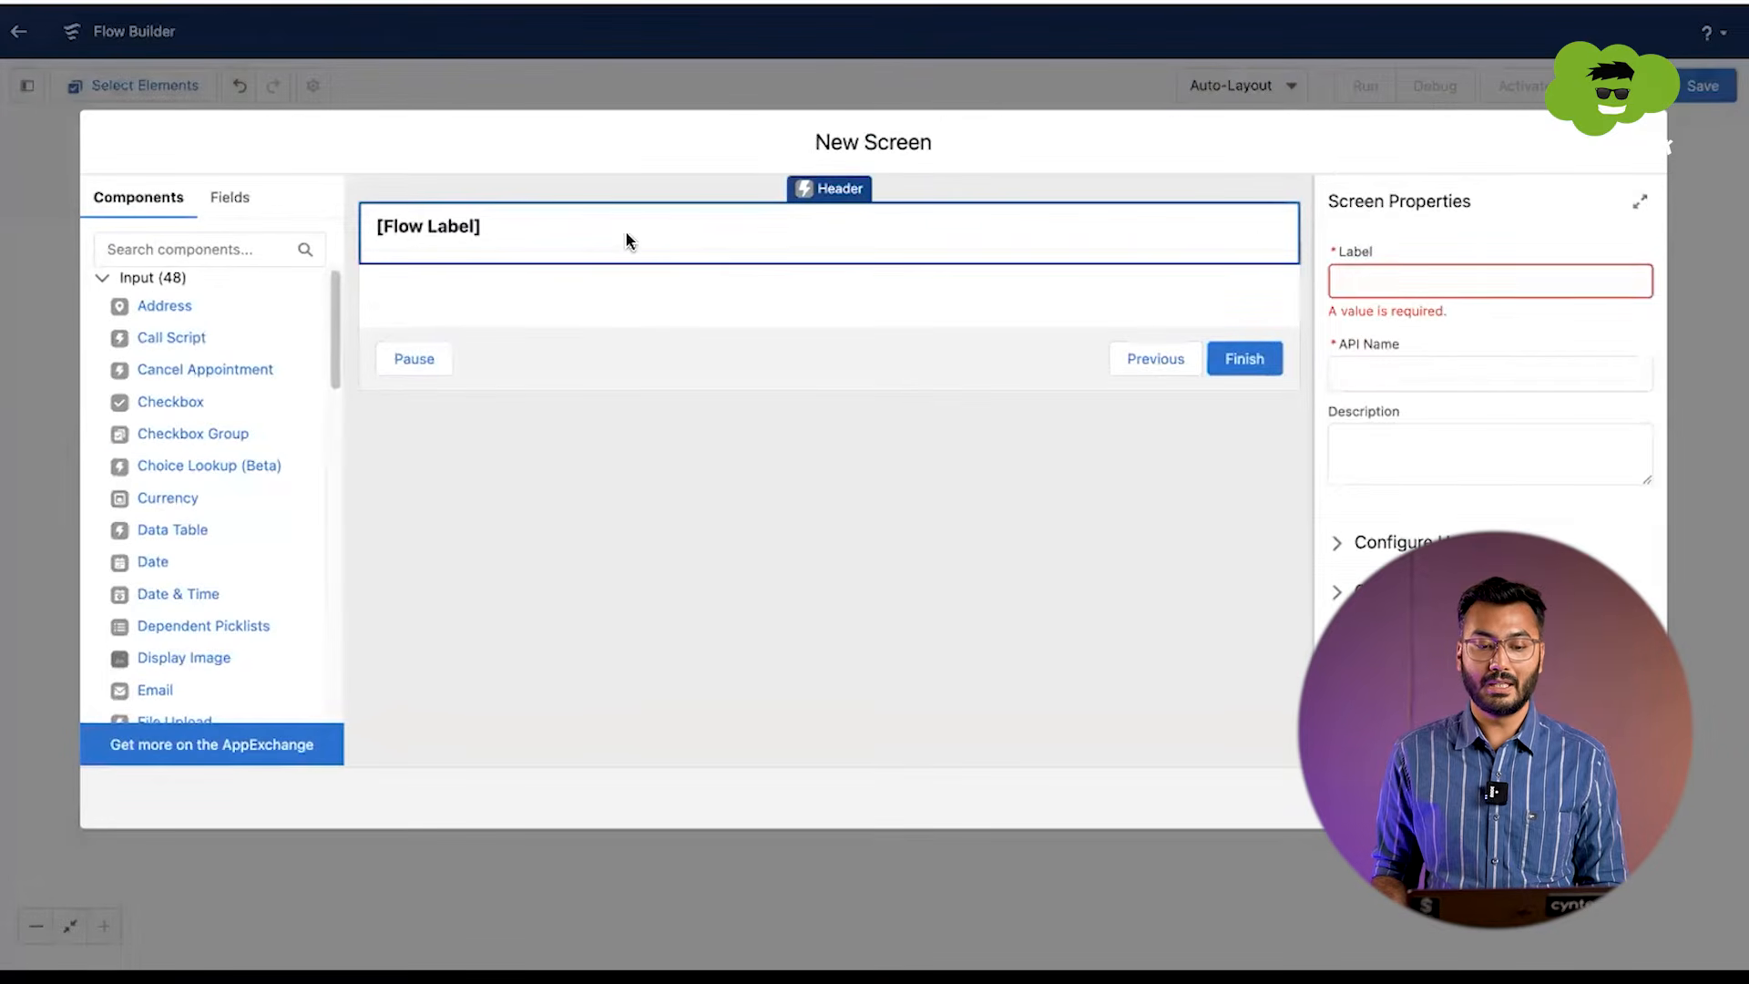
left_click(1390, 276)
type("Opportunity")
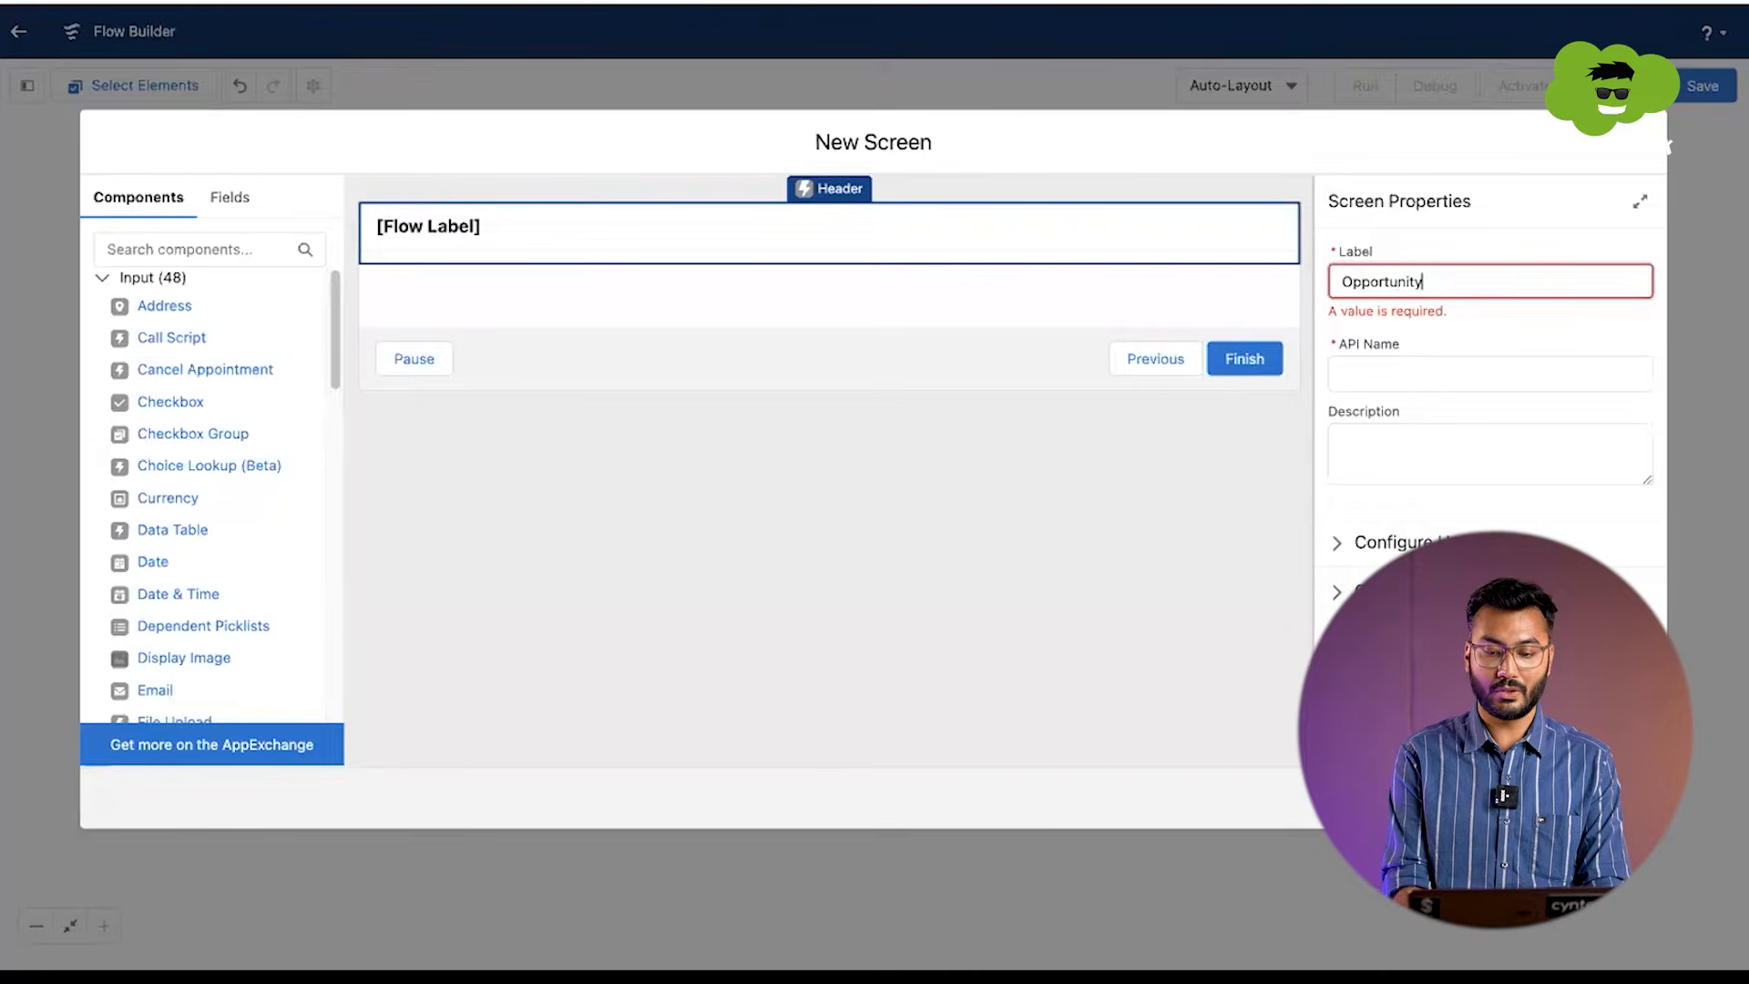
key("Tab")
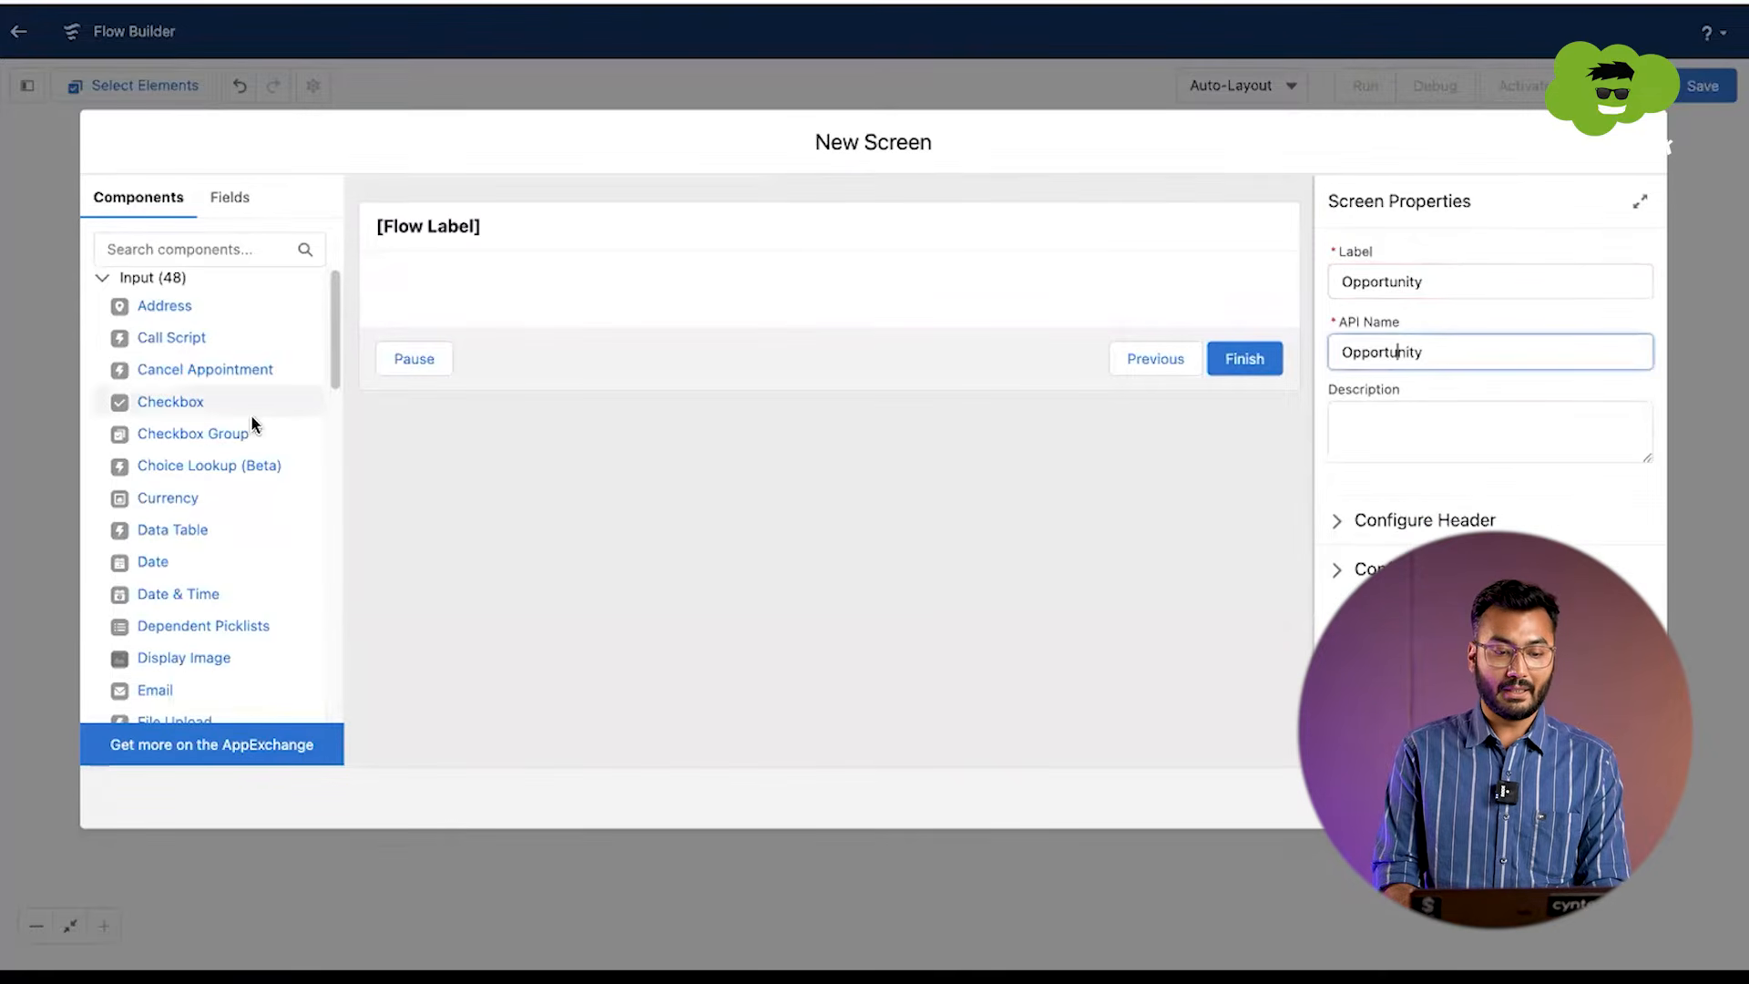
Step: Find the Text input component and place it on the Opportunity screen under the header
scroll(240, 485, "down", 1)
scroll(240, 485, "down", 4)
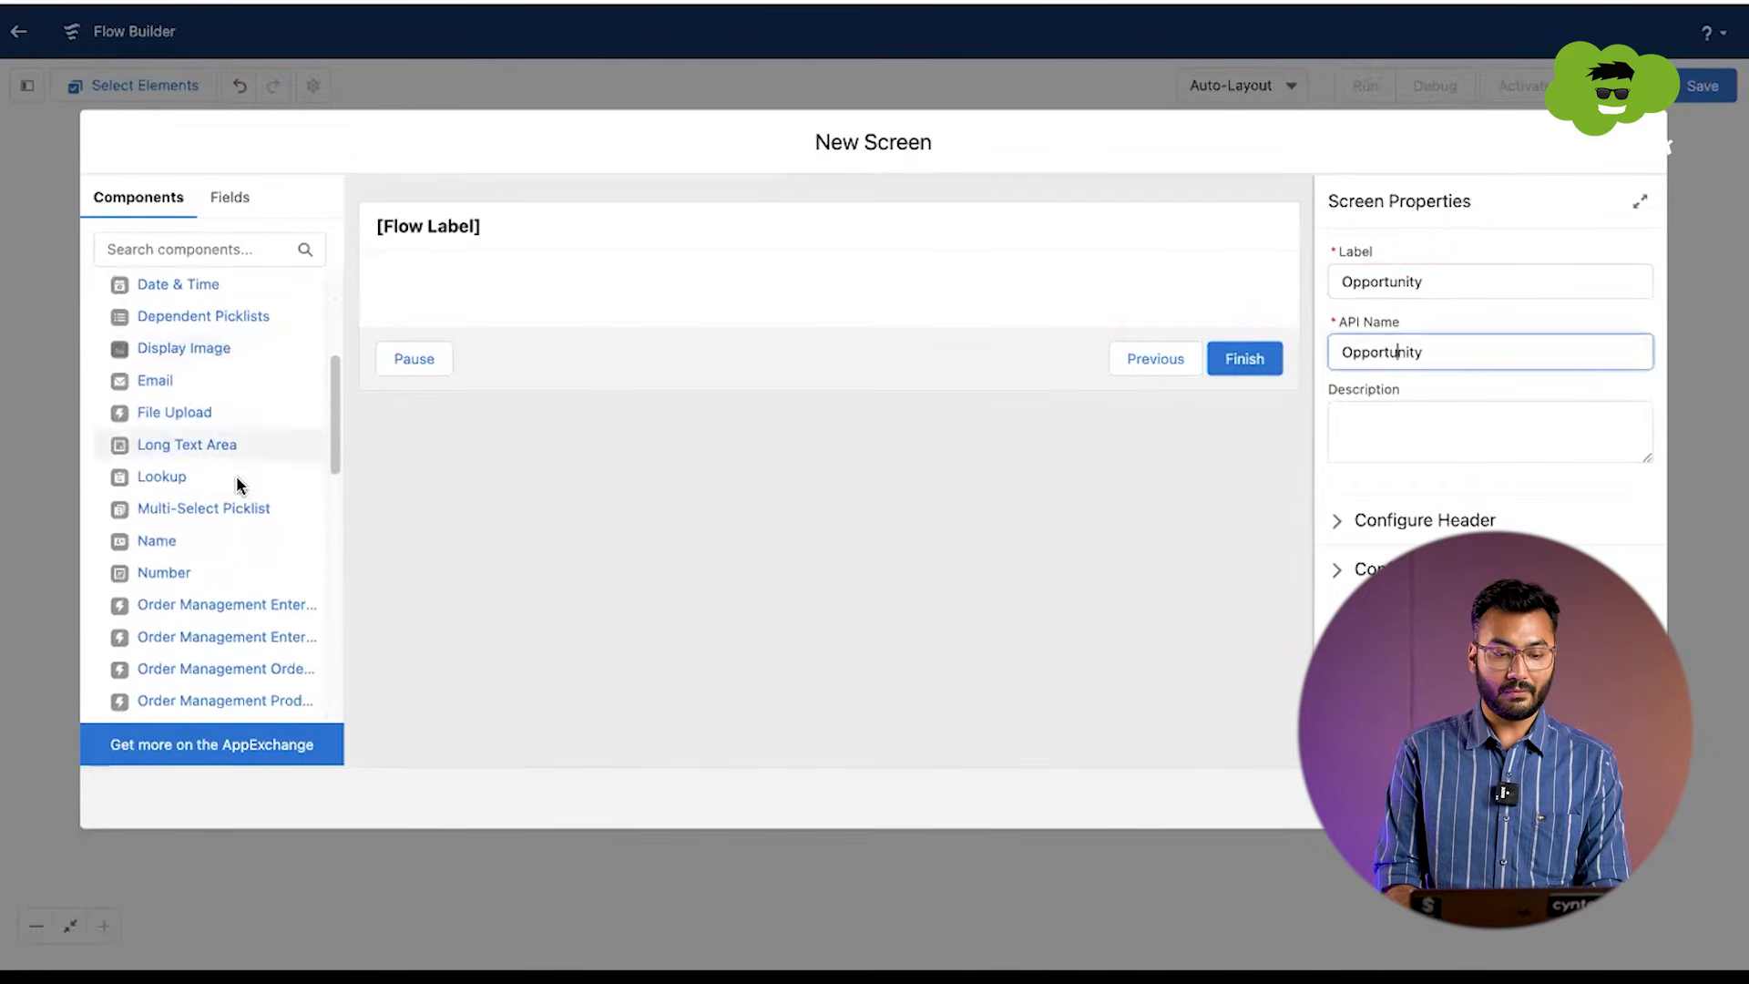
scroll(237, 495, "down", 10)
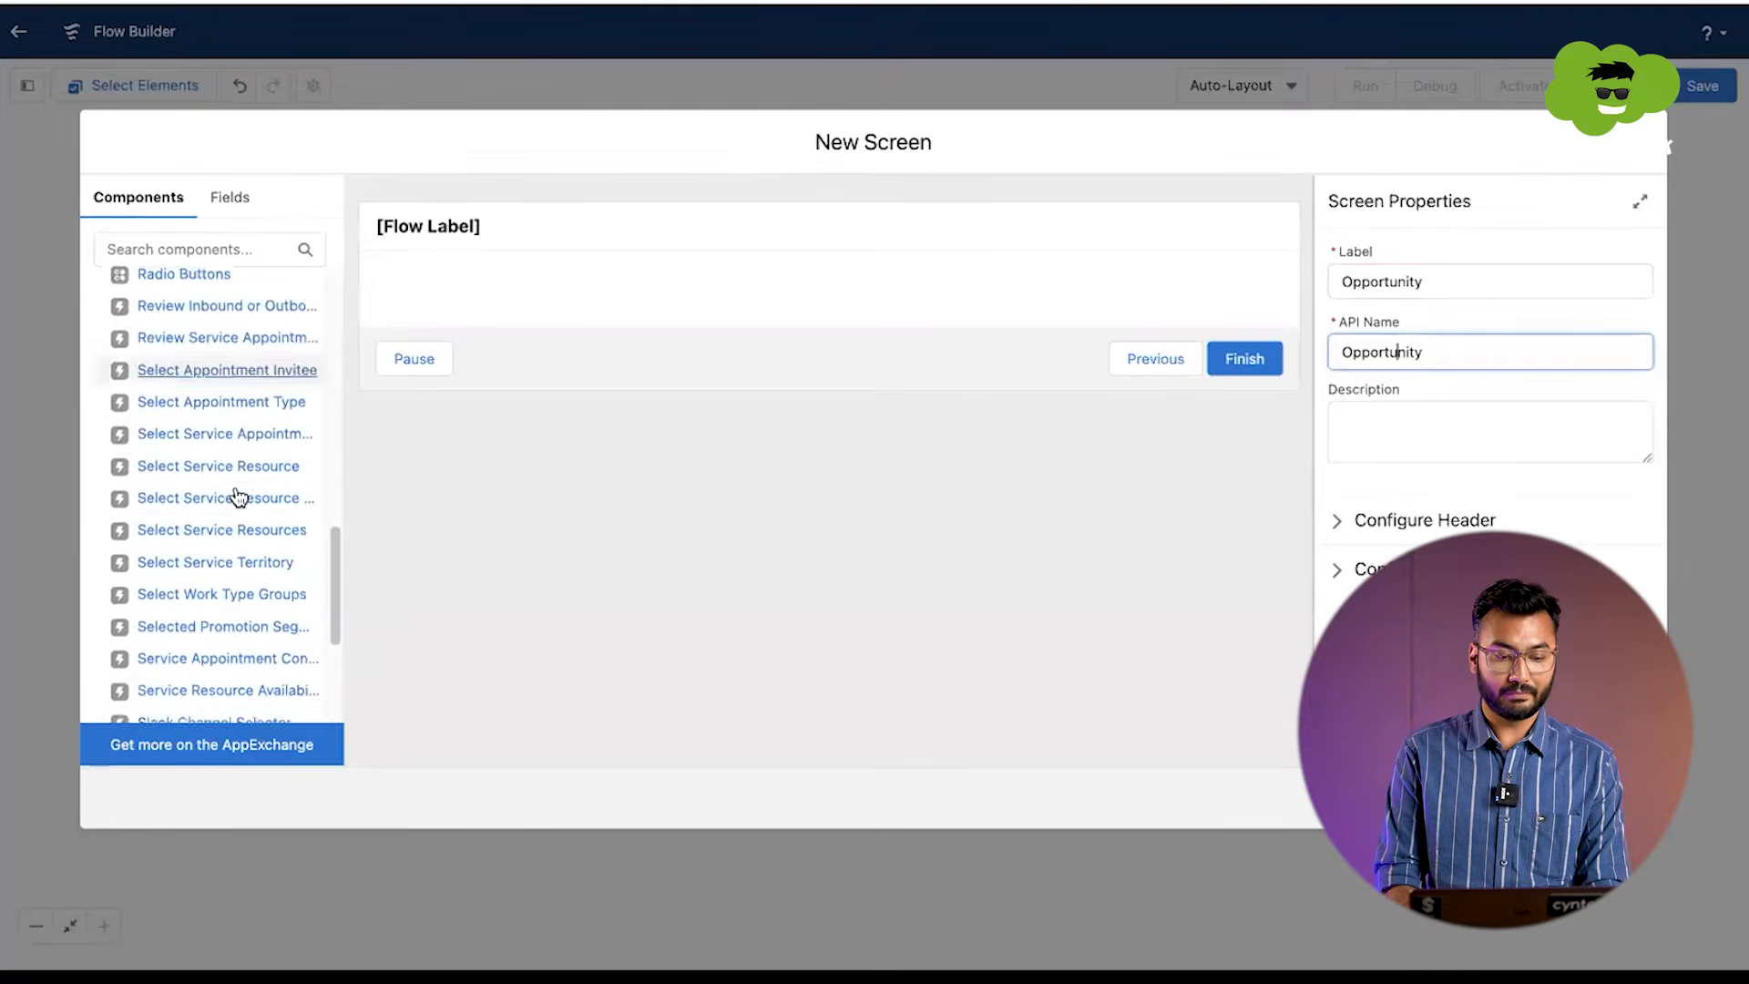
left_click(229, 247)
type("text")
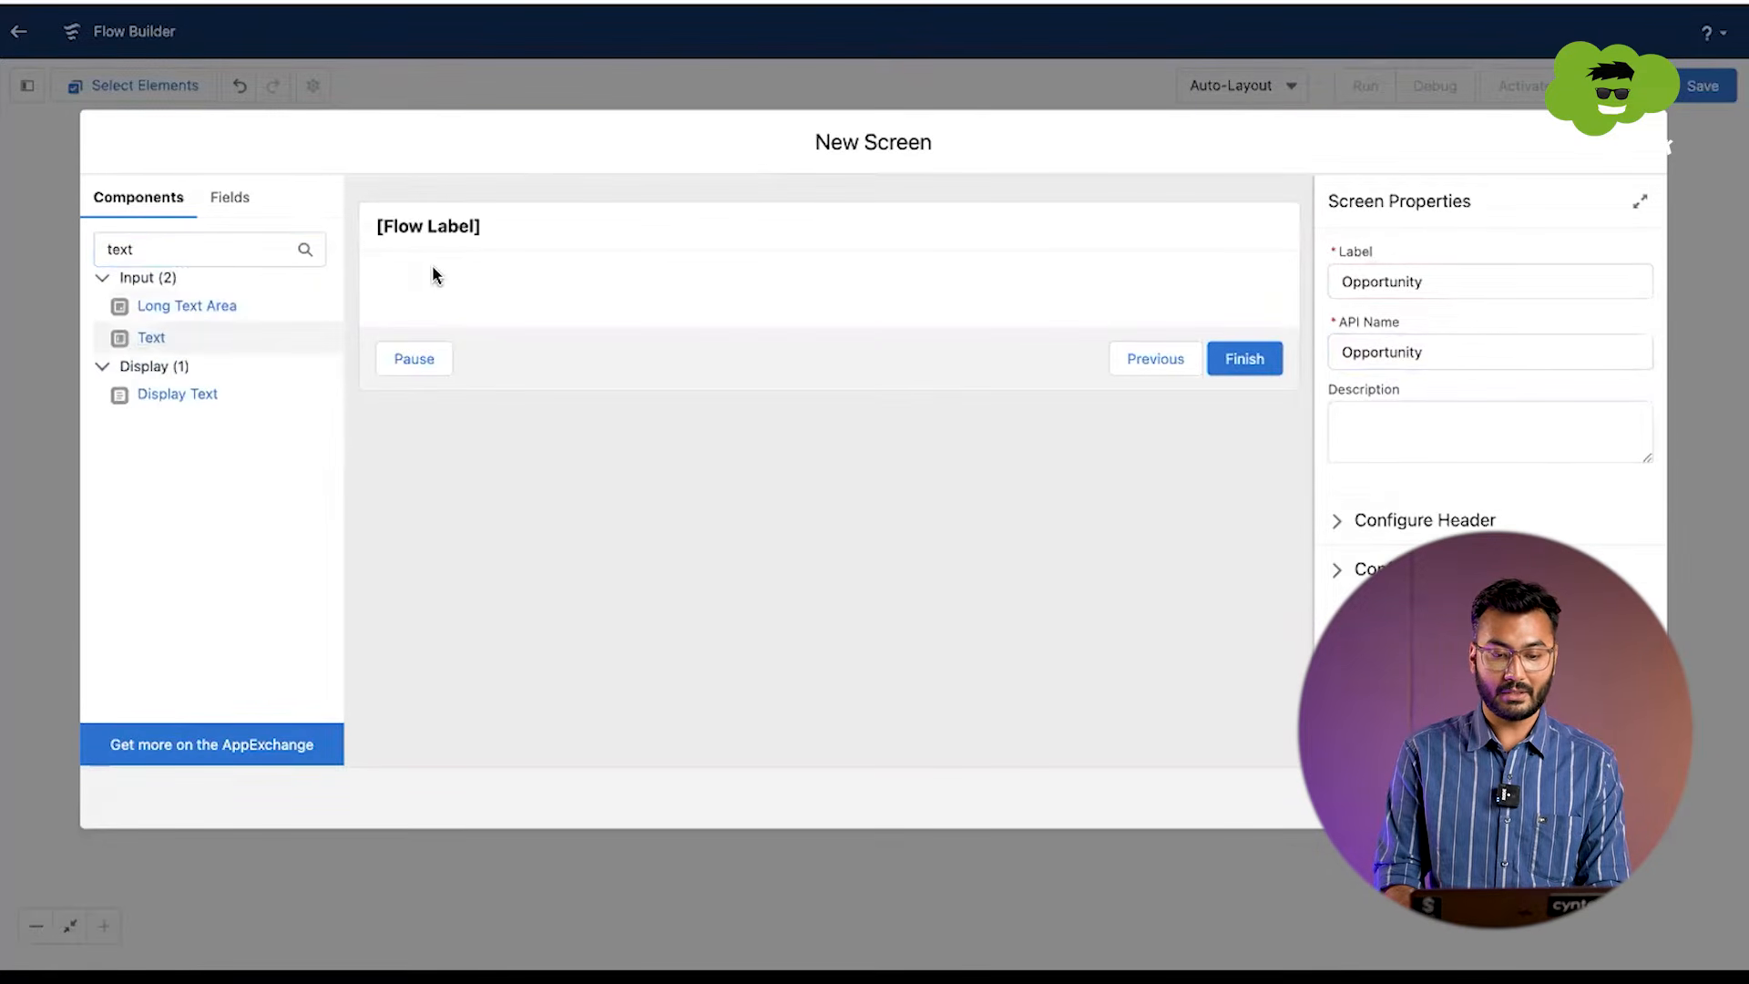
left_click_drag(164, 337, 483, 302)
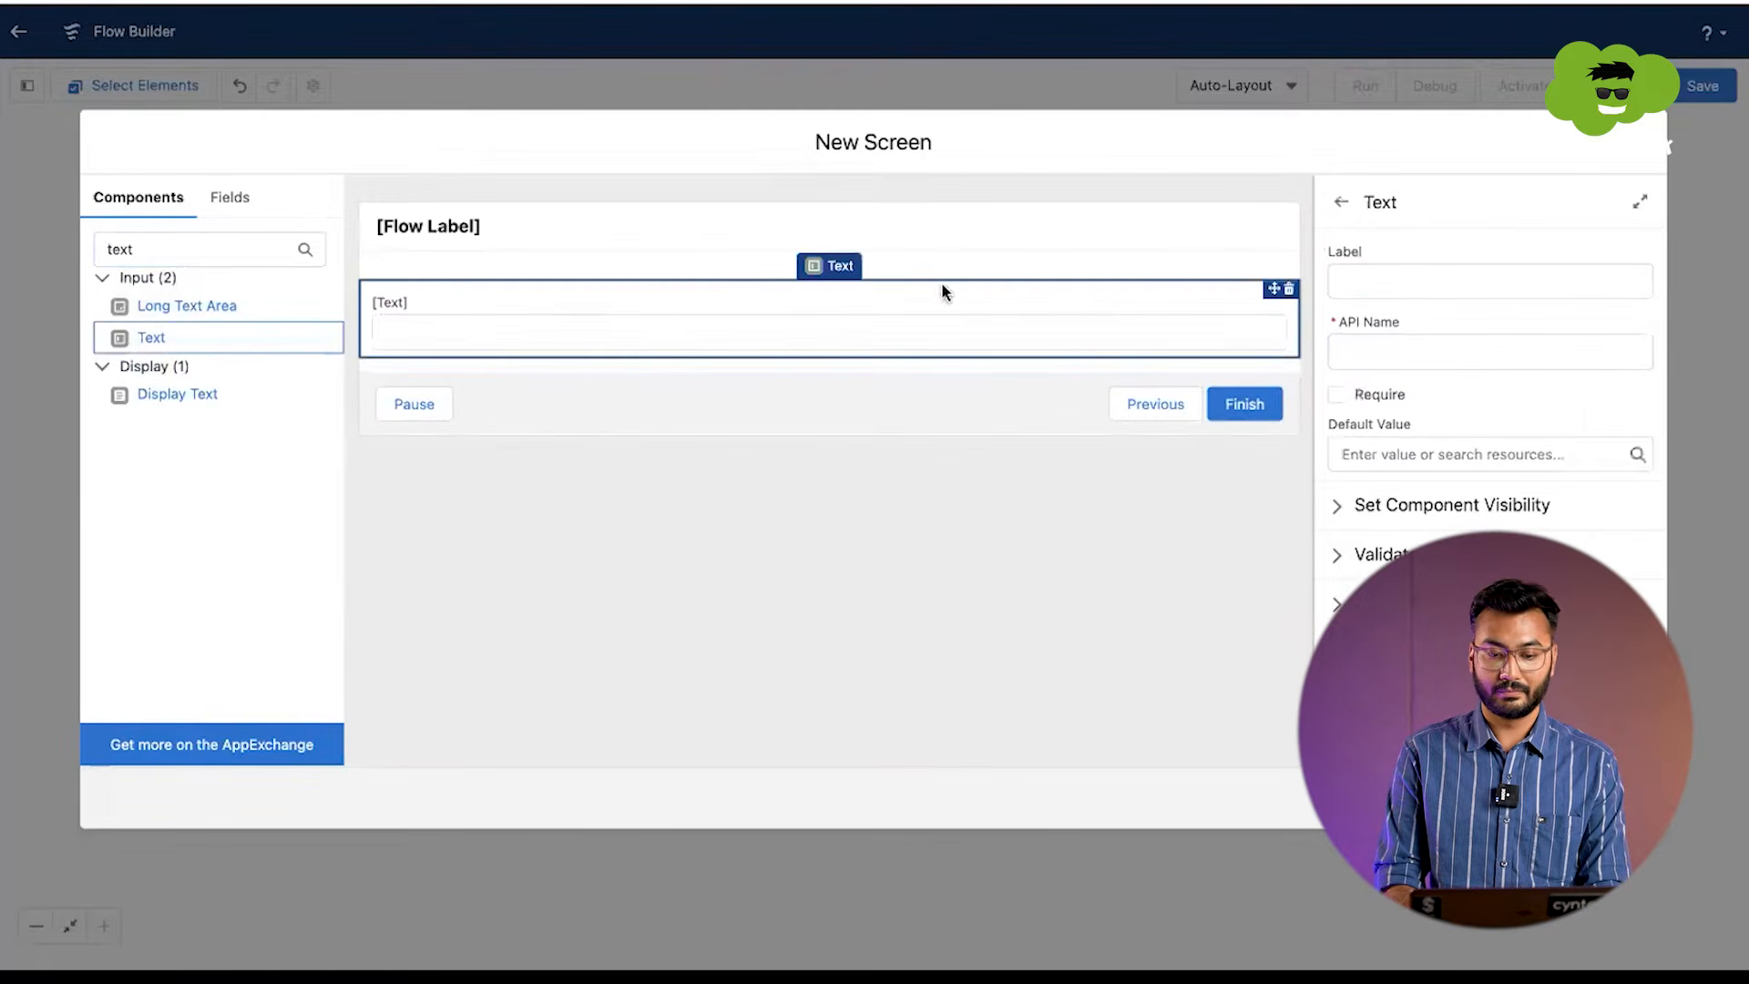
Step: Label the text input Opp Name, with Opp_Name as its API name
left_click(1460, 274)
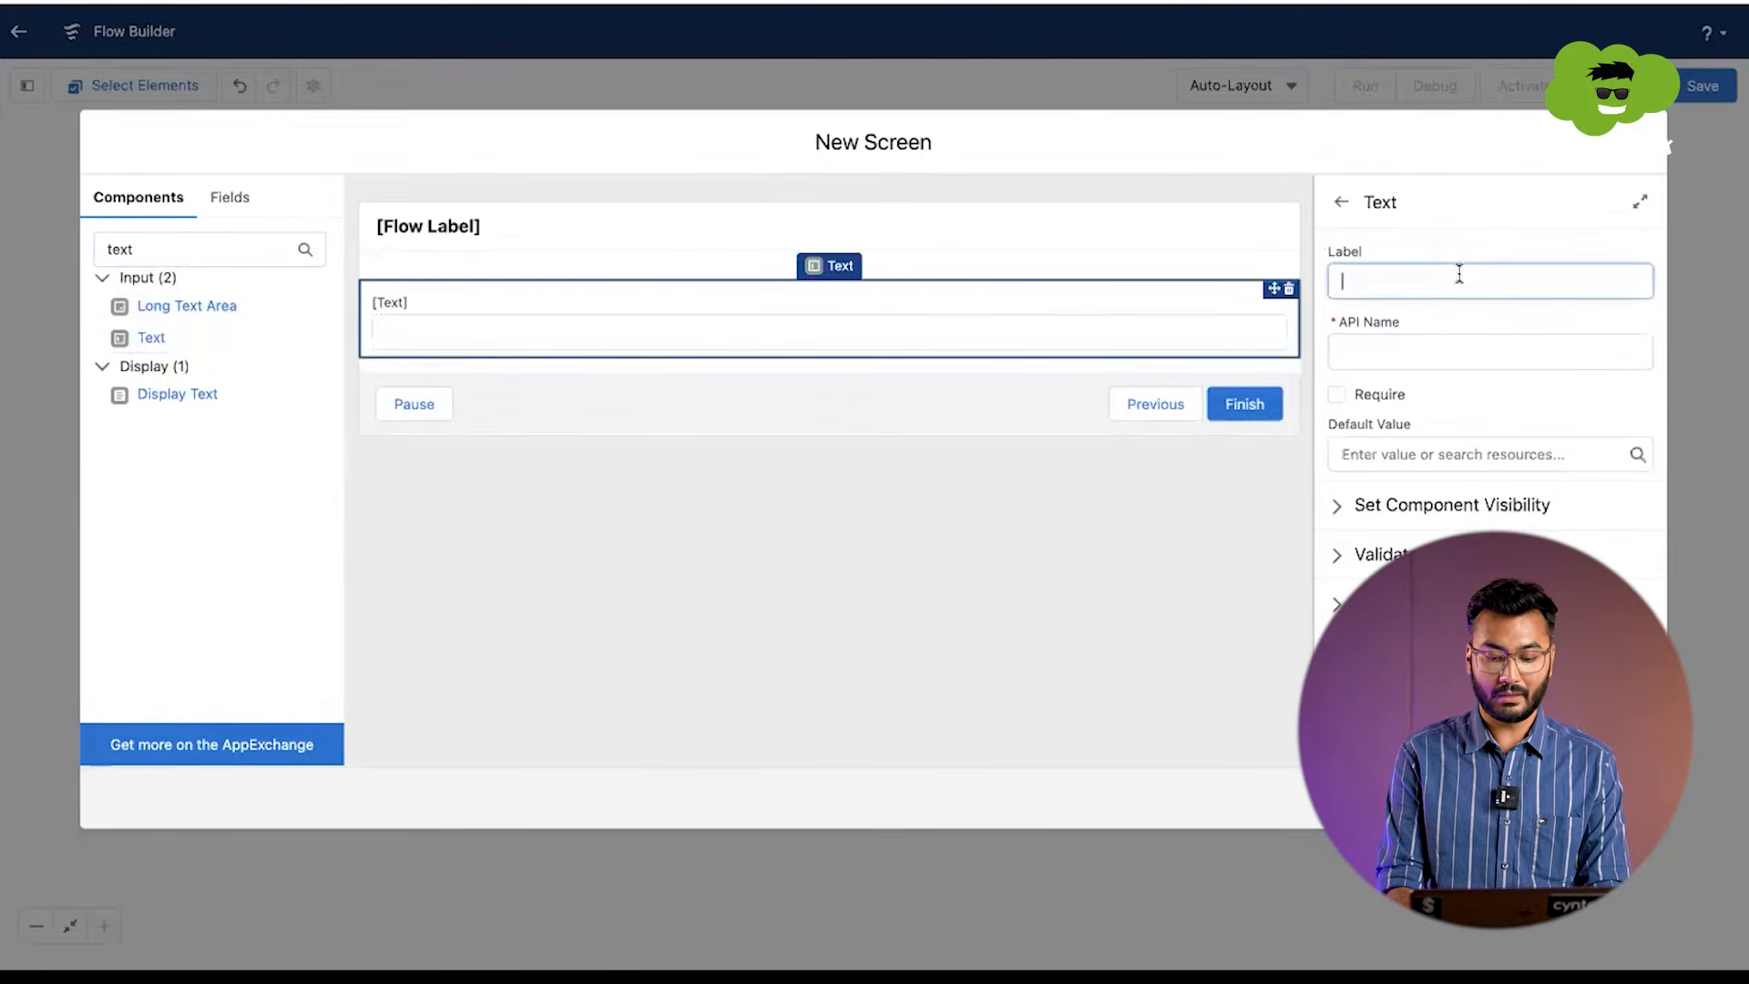
type("Opp Name")
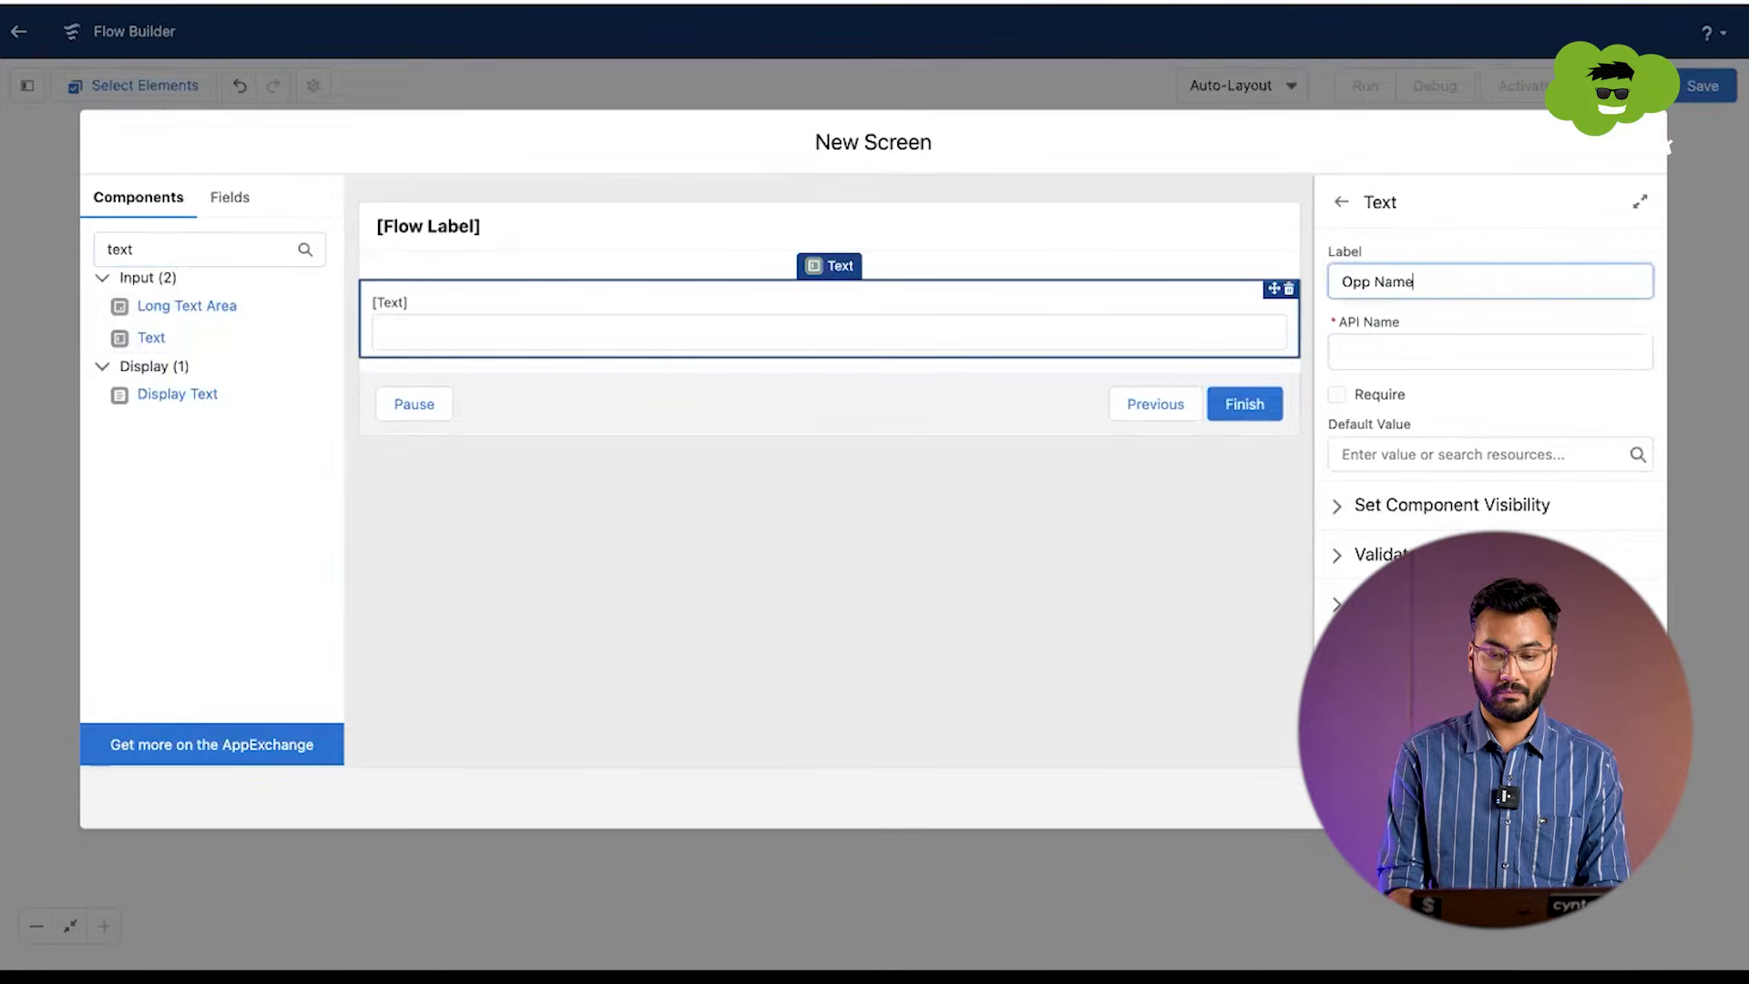
key("Tab")
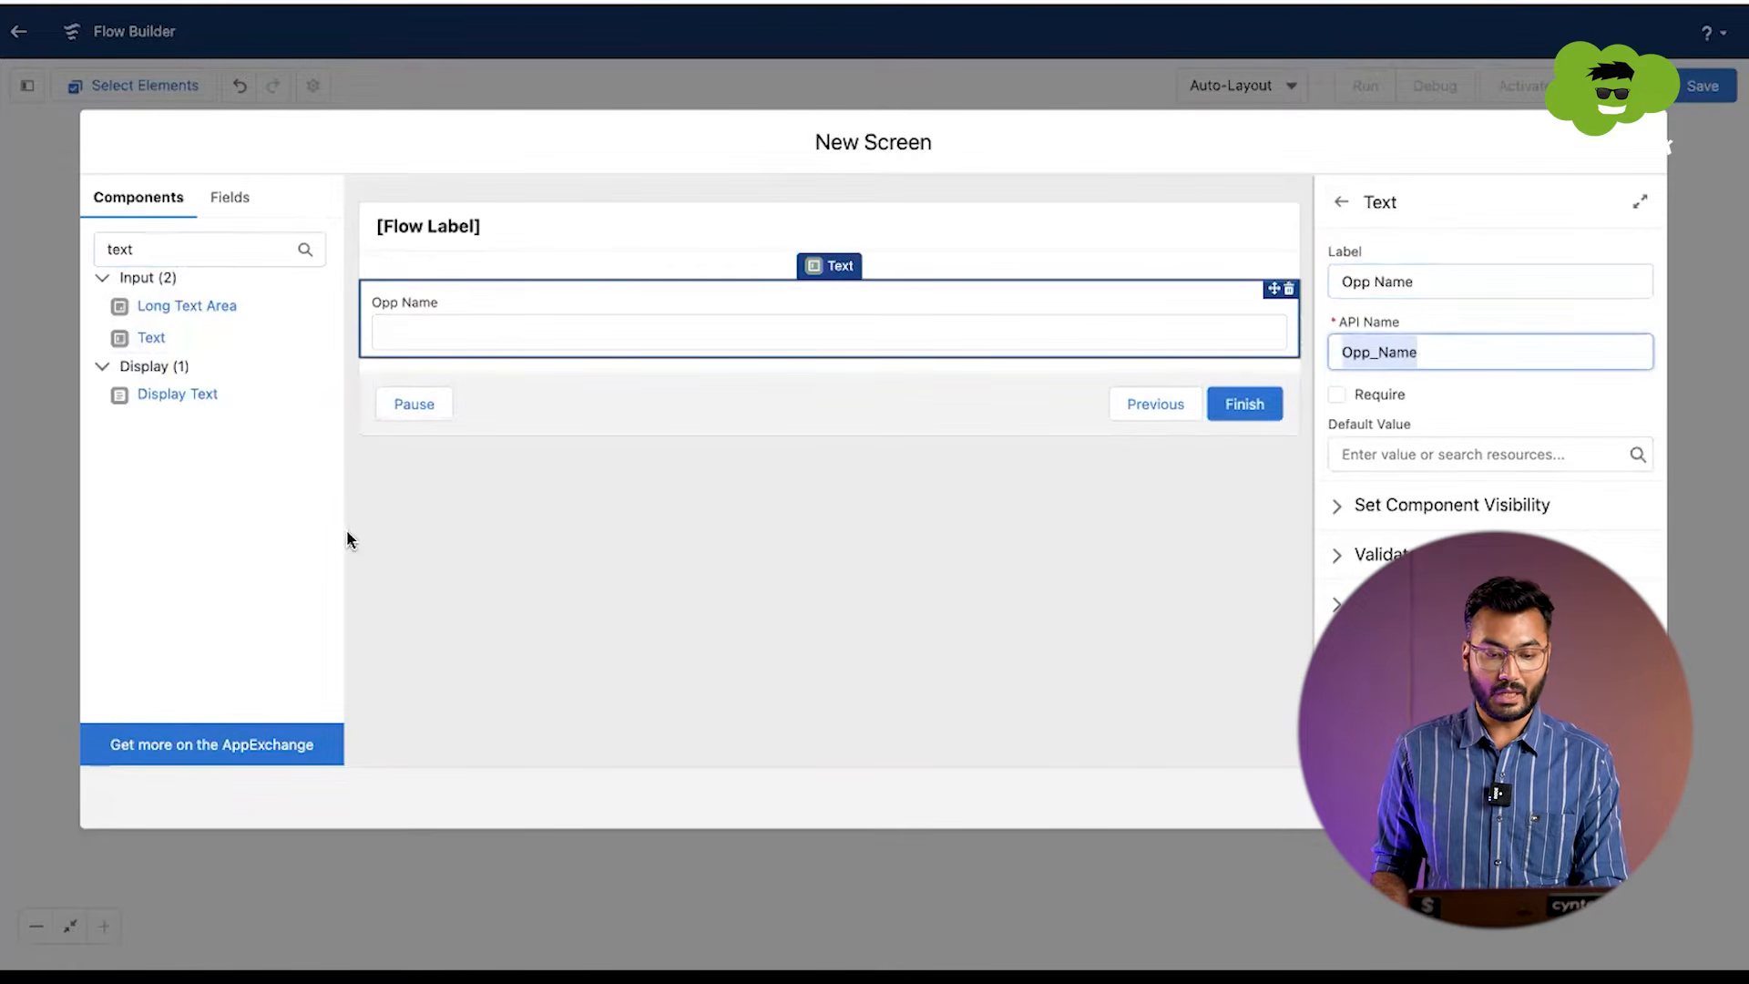
Step: Find the Date input component and place it below the Opp Name field
left_click(250, 247)
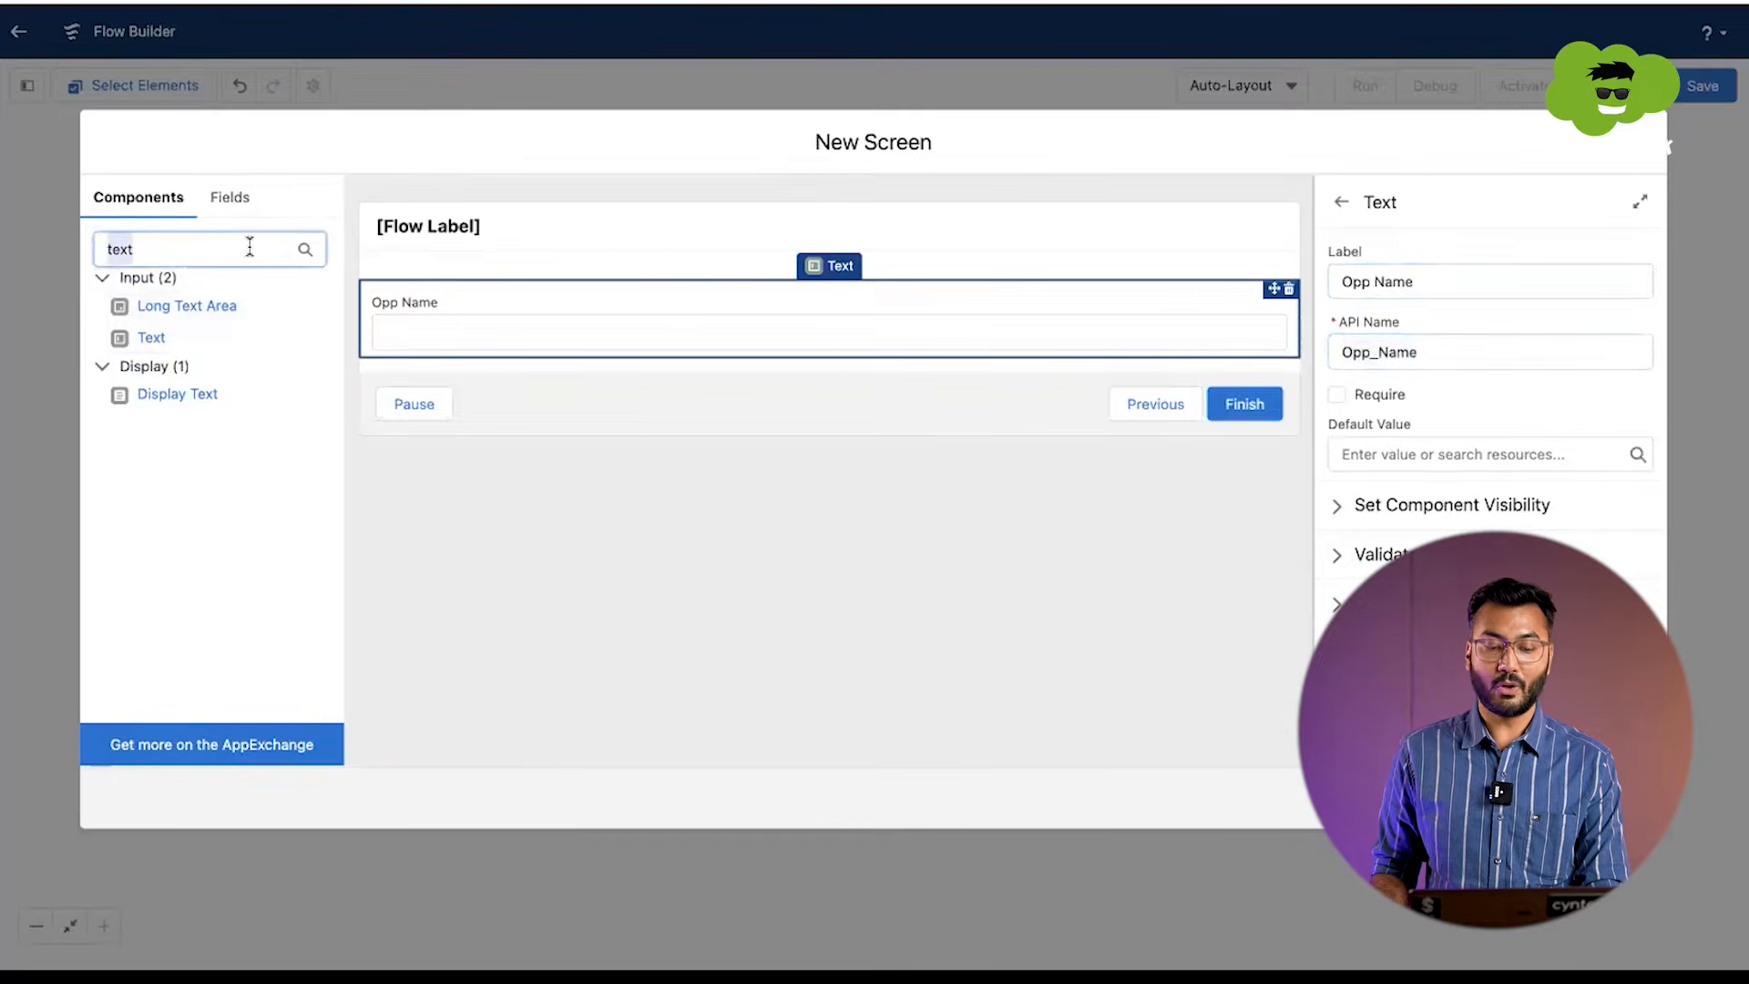
key("BackSpace")
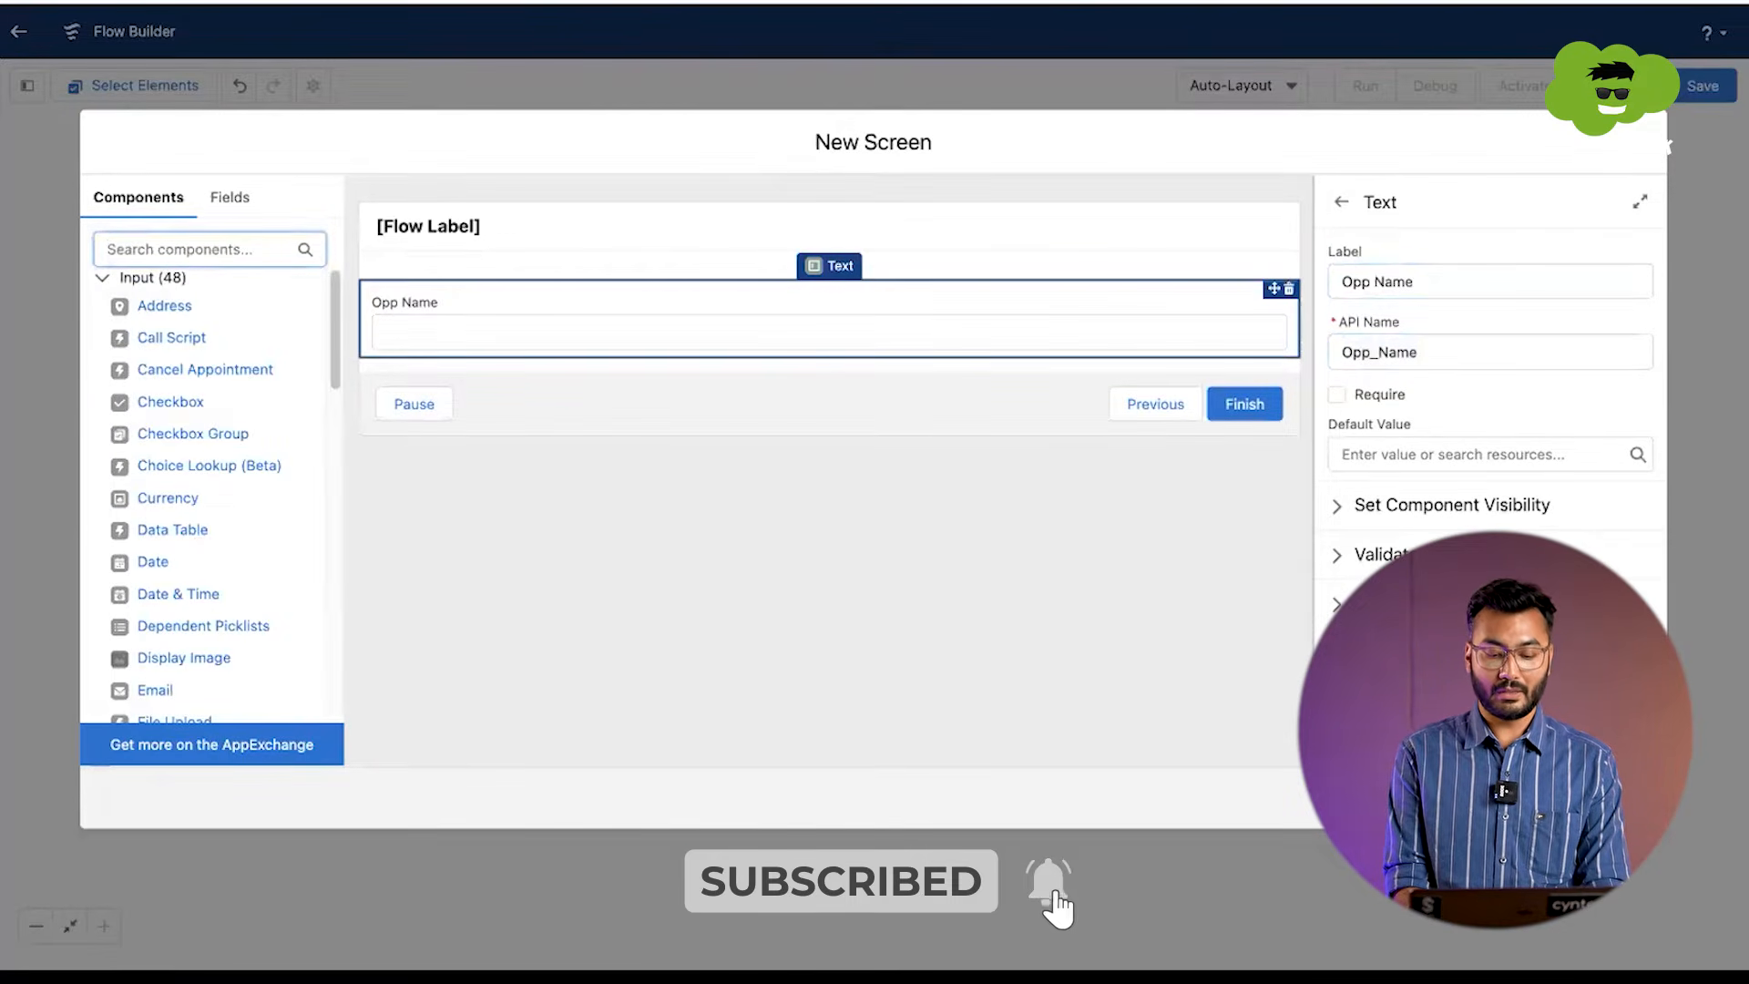
type("dat")
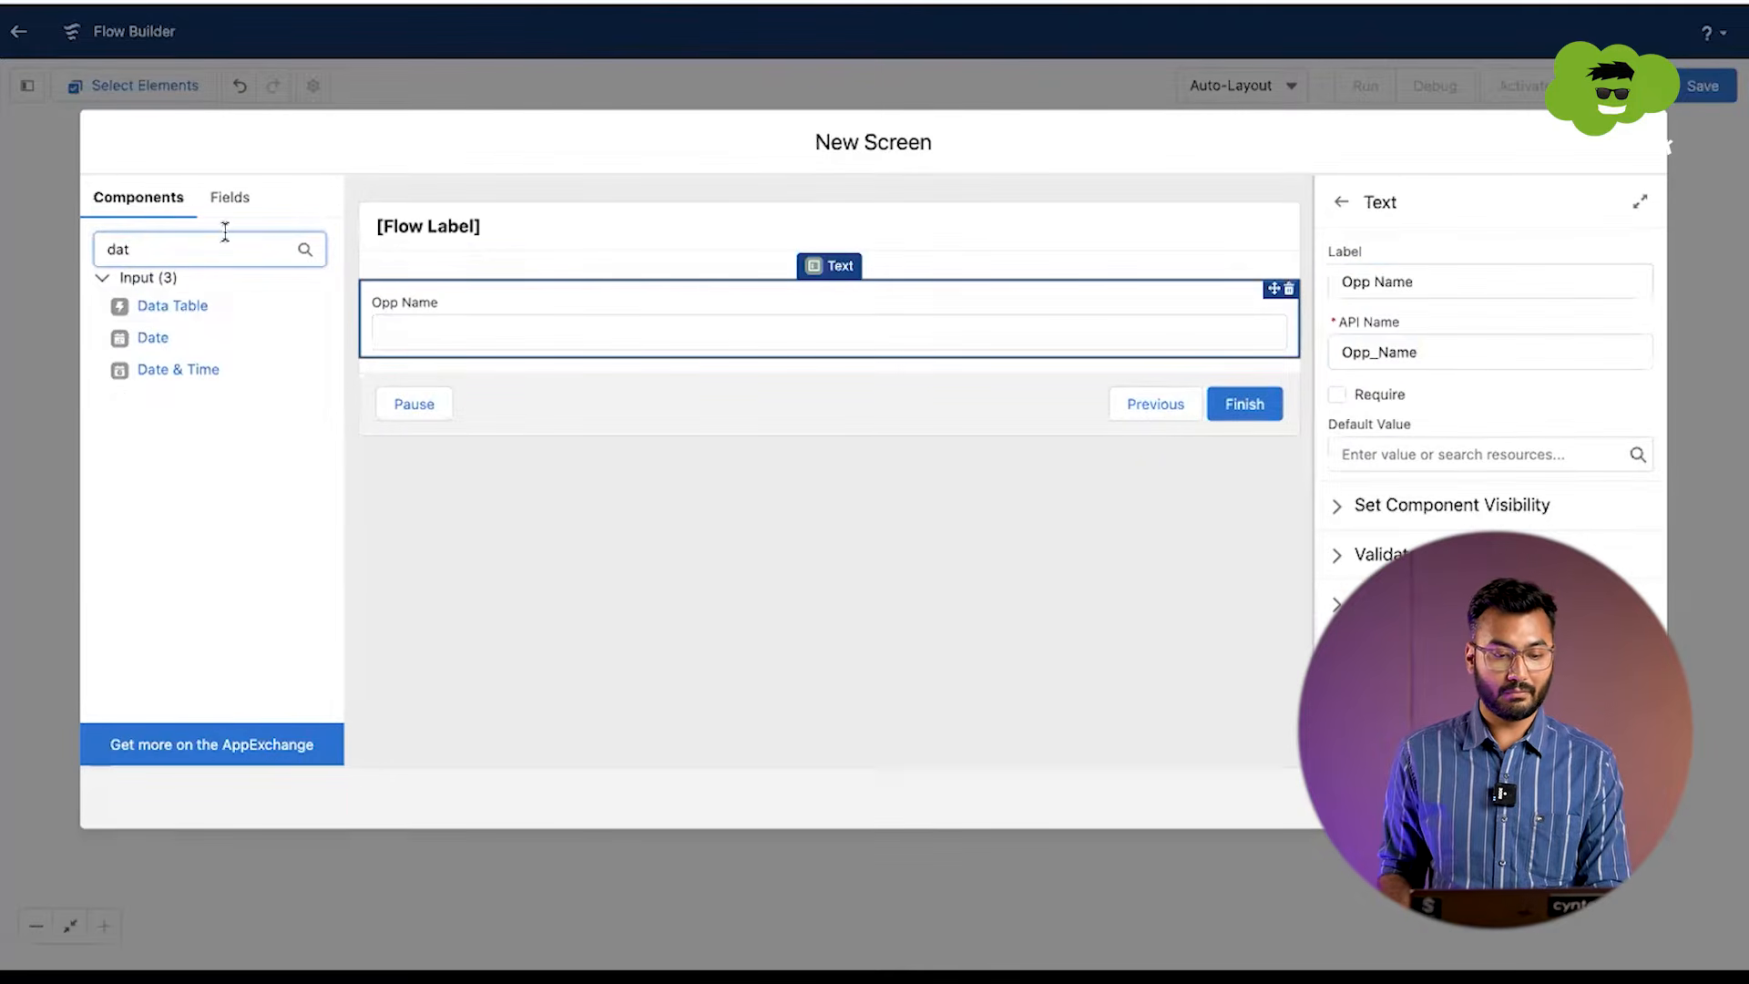
left_click_drag(168, 337, 382, 346)
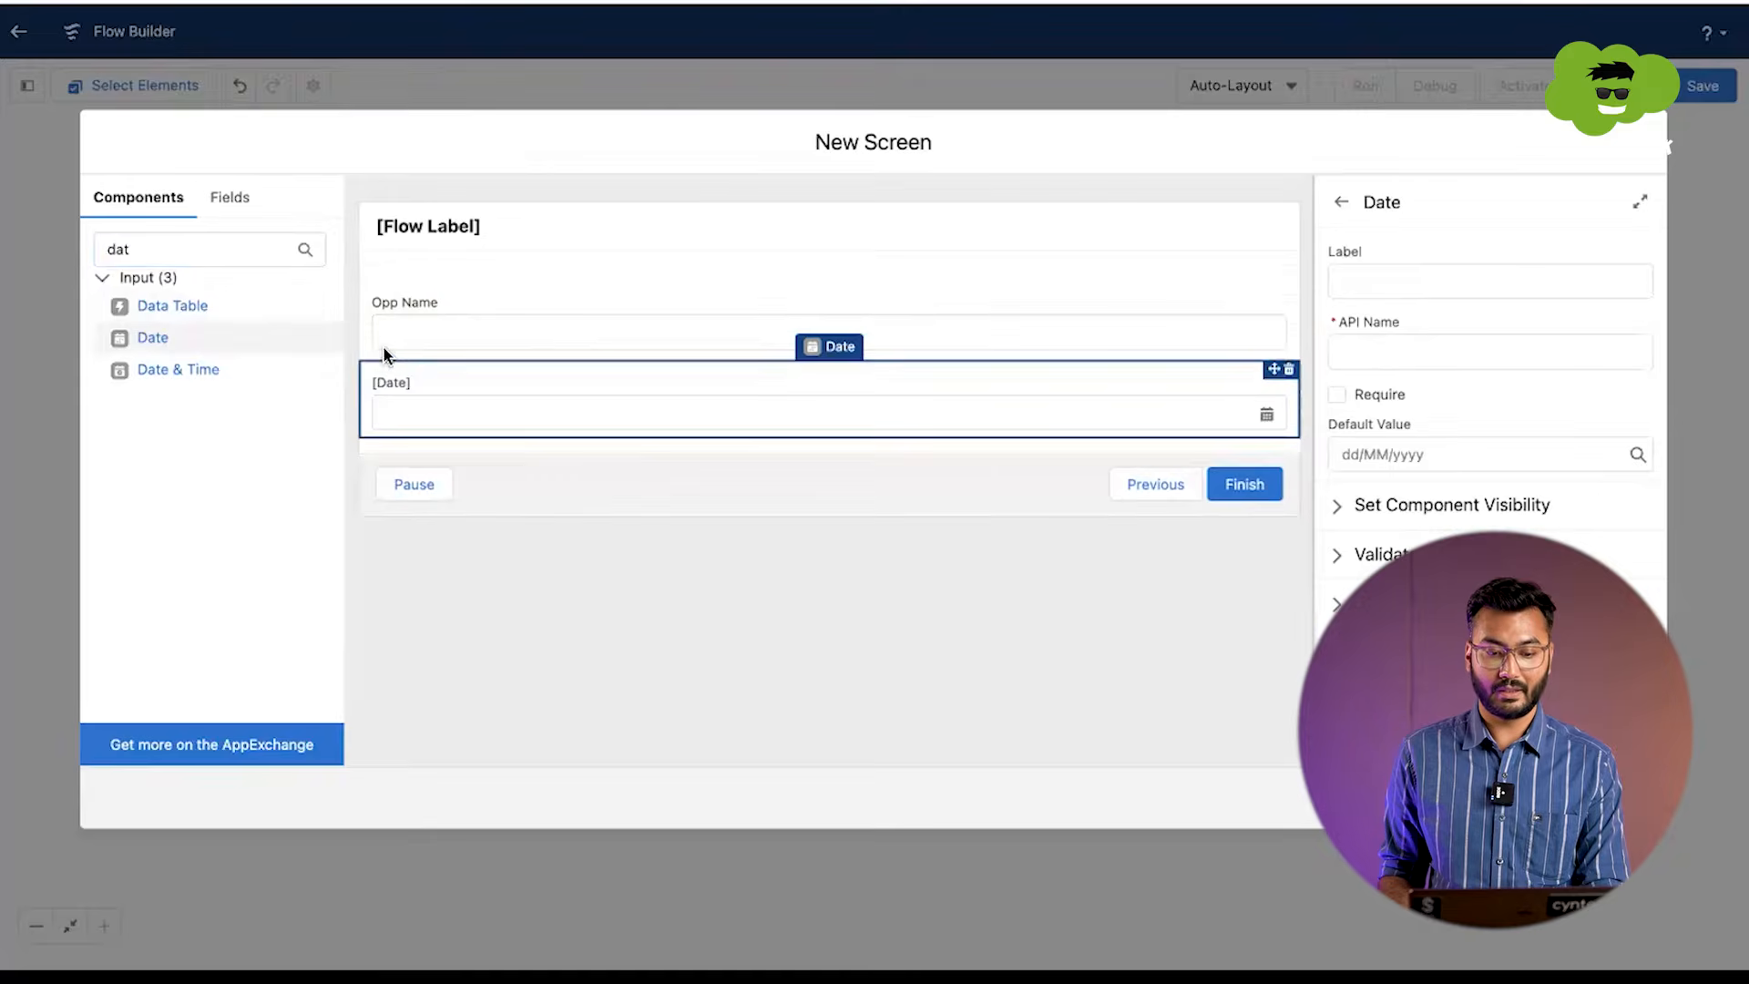
Step: Label the date field Close Date, with Close_Date as its API name
left_click(1356, 276)
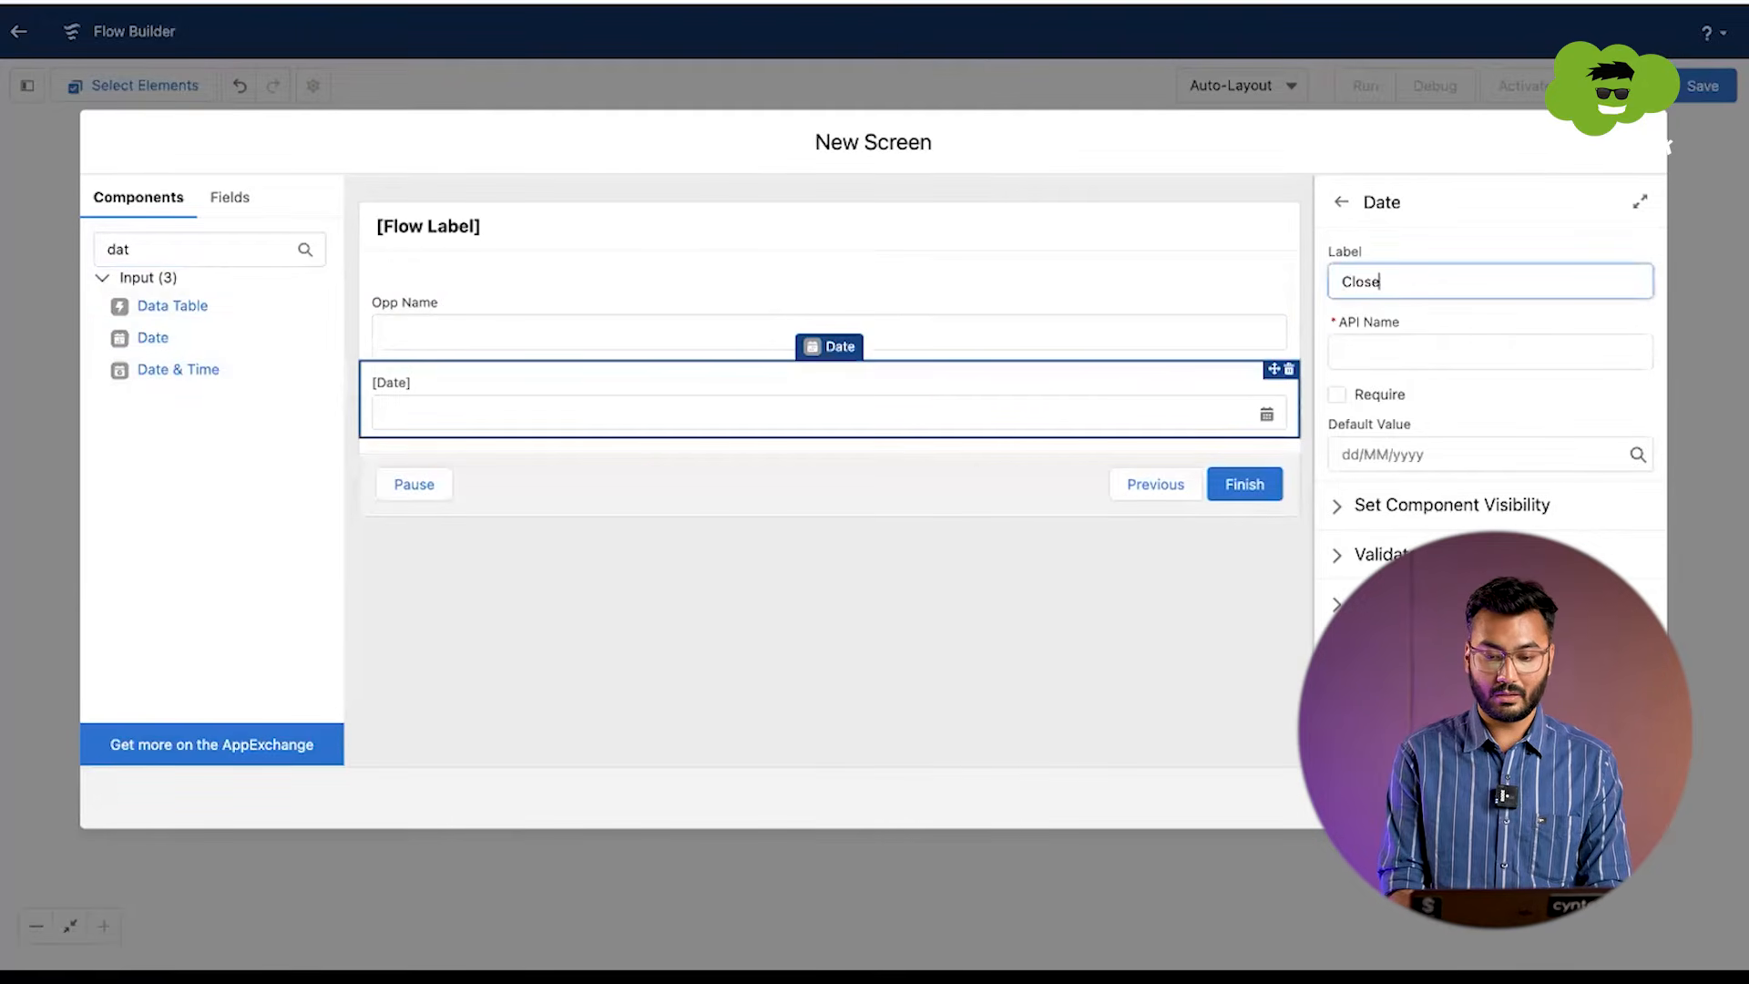
left_click(1374, 340)
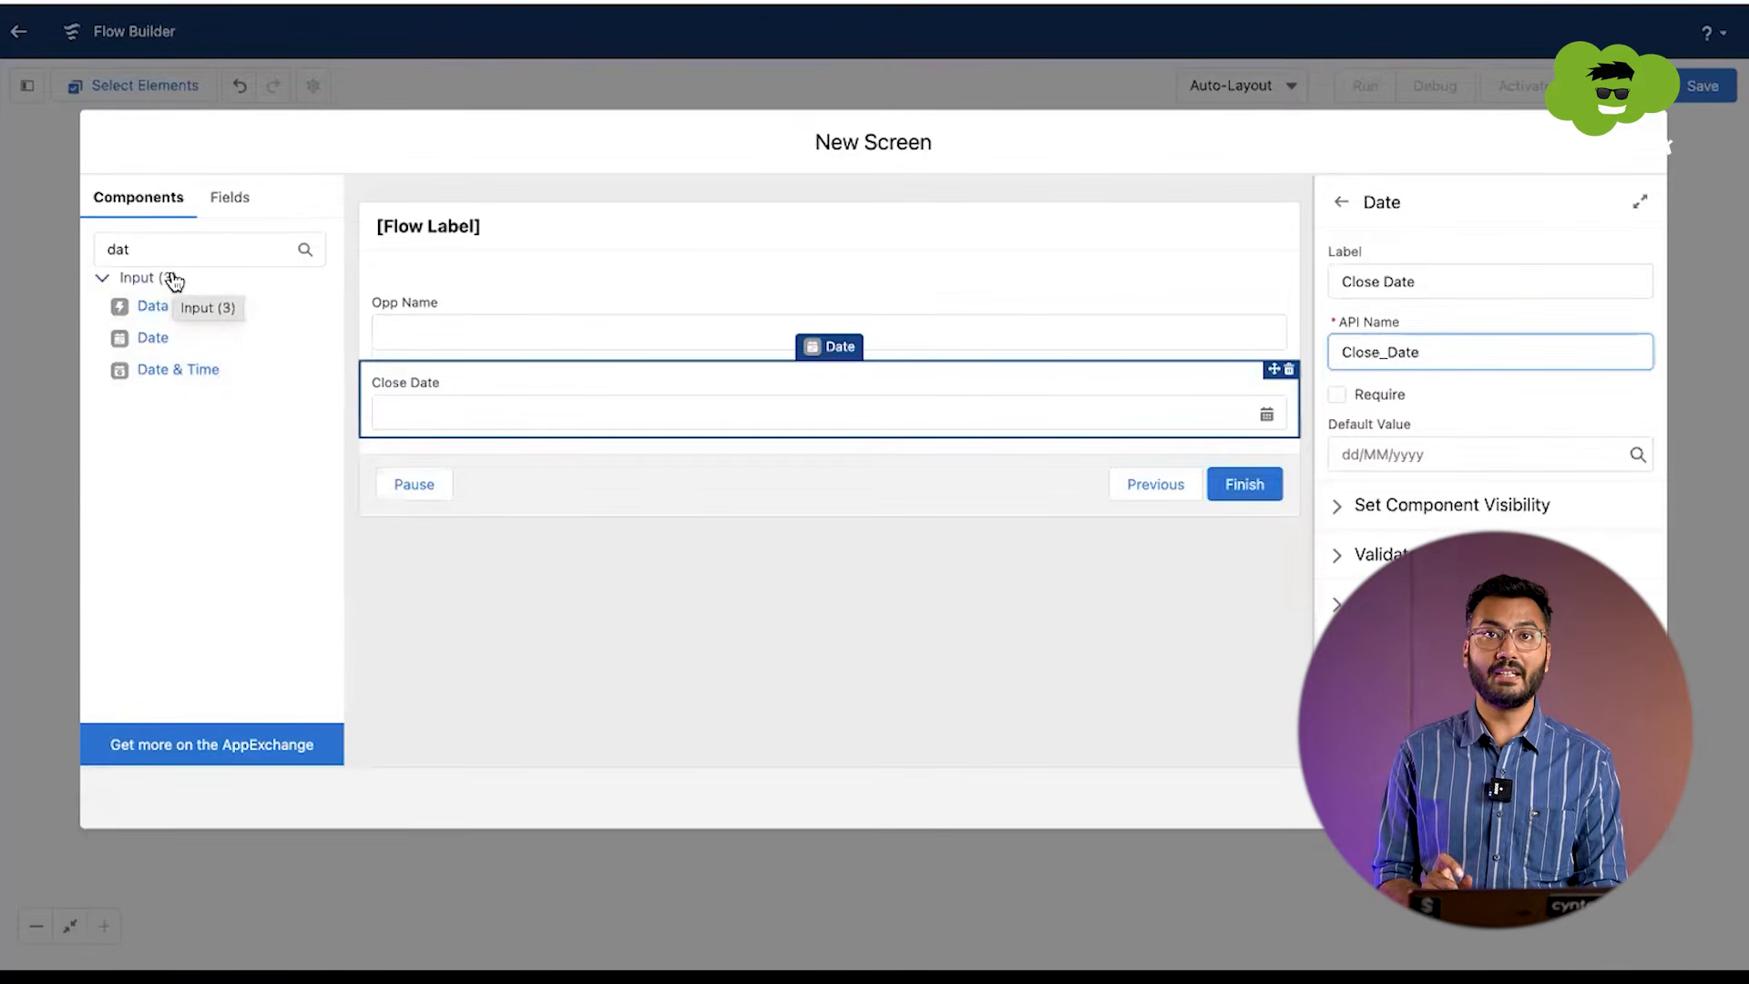
Step: Find the Picklist input component and place it below the Close Date field
double_click(154, 250)
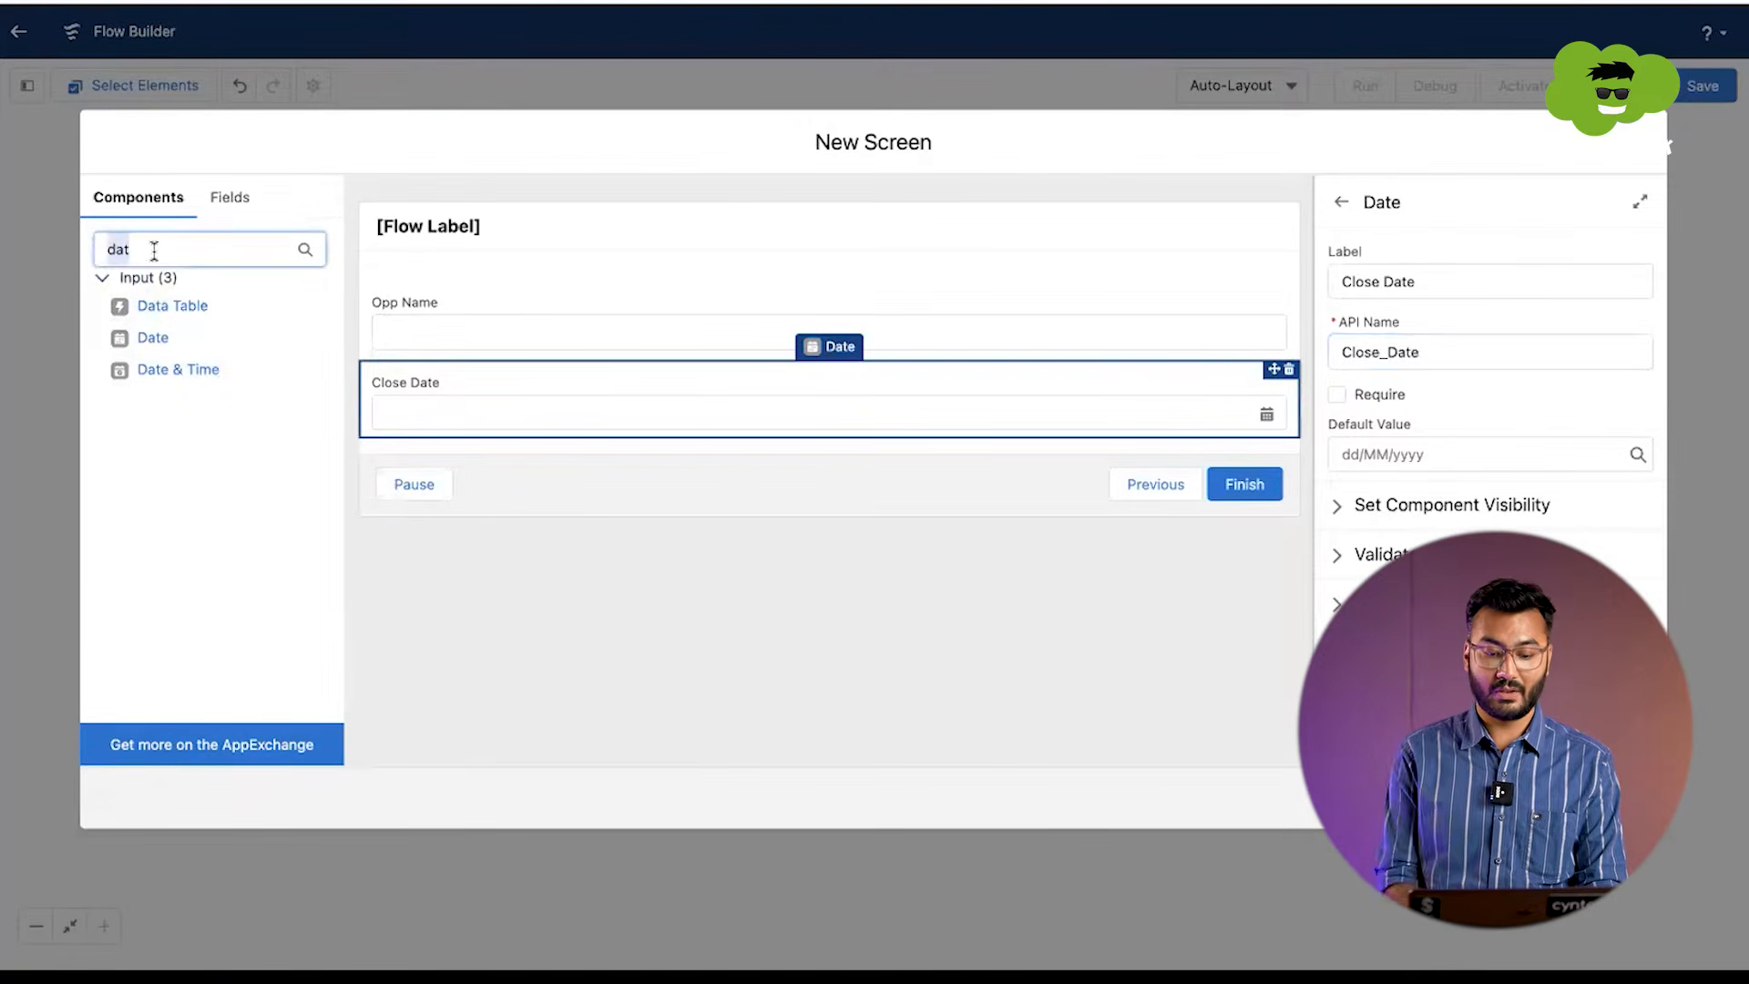
type("pic")
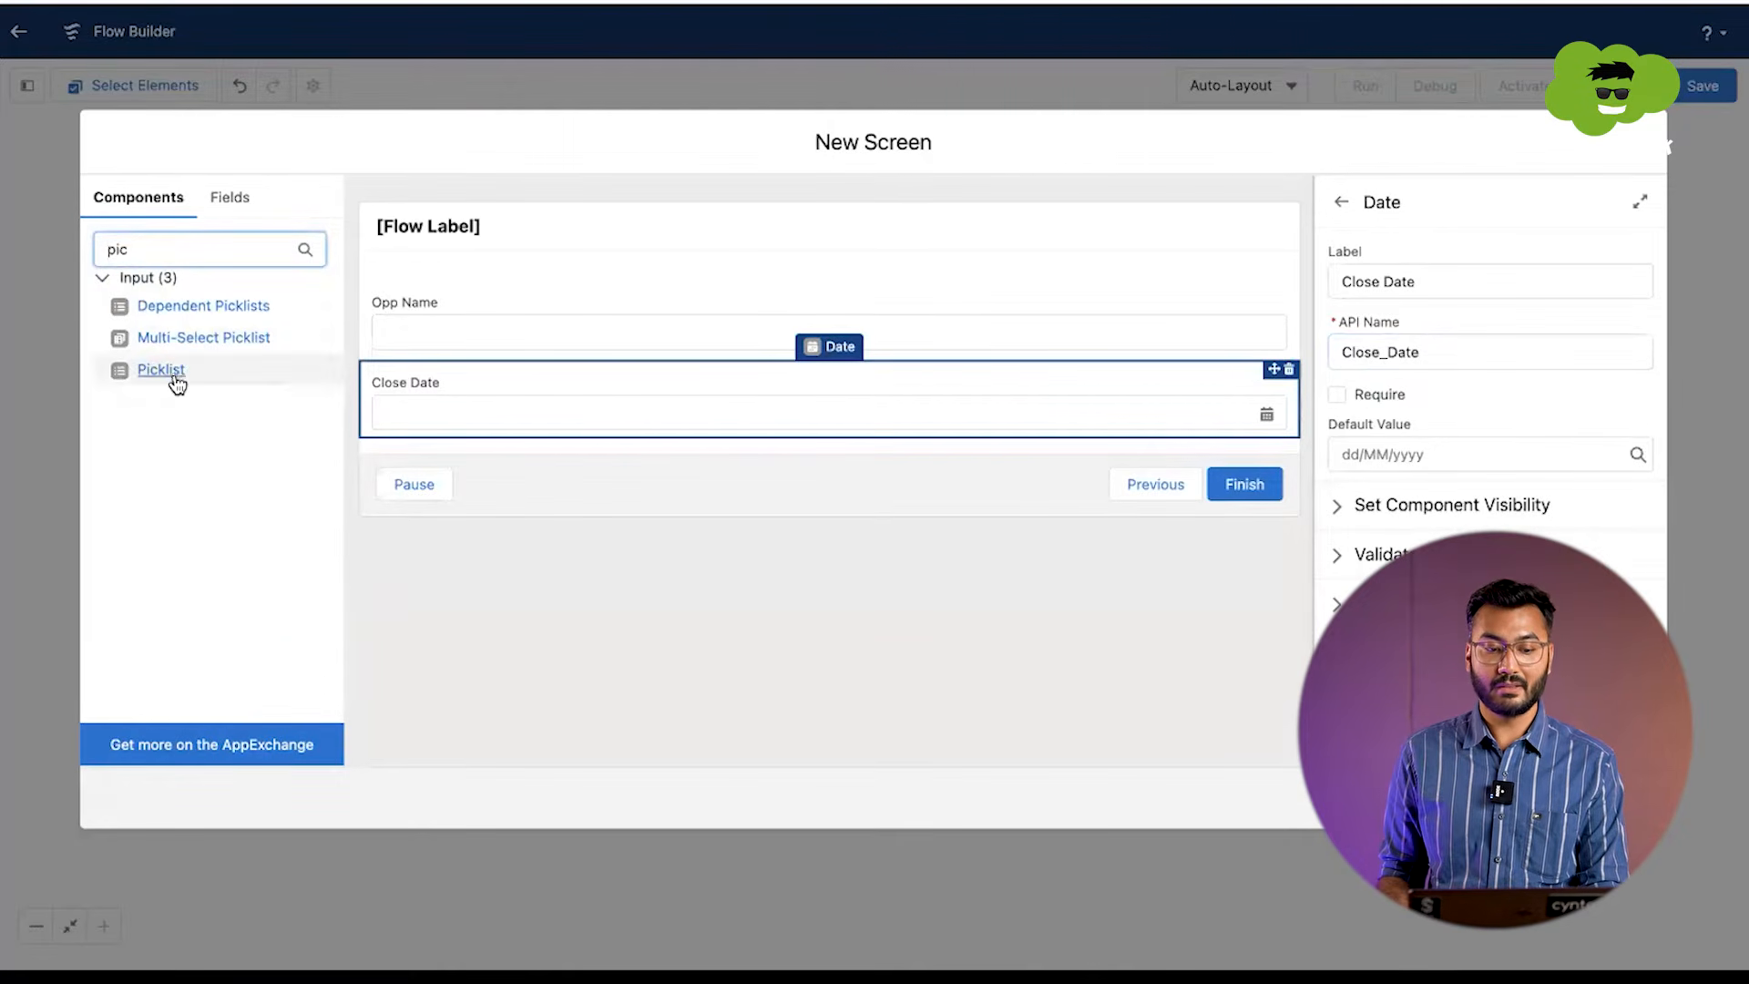
left_click_drag(169, 373, 421, 438)
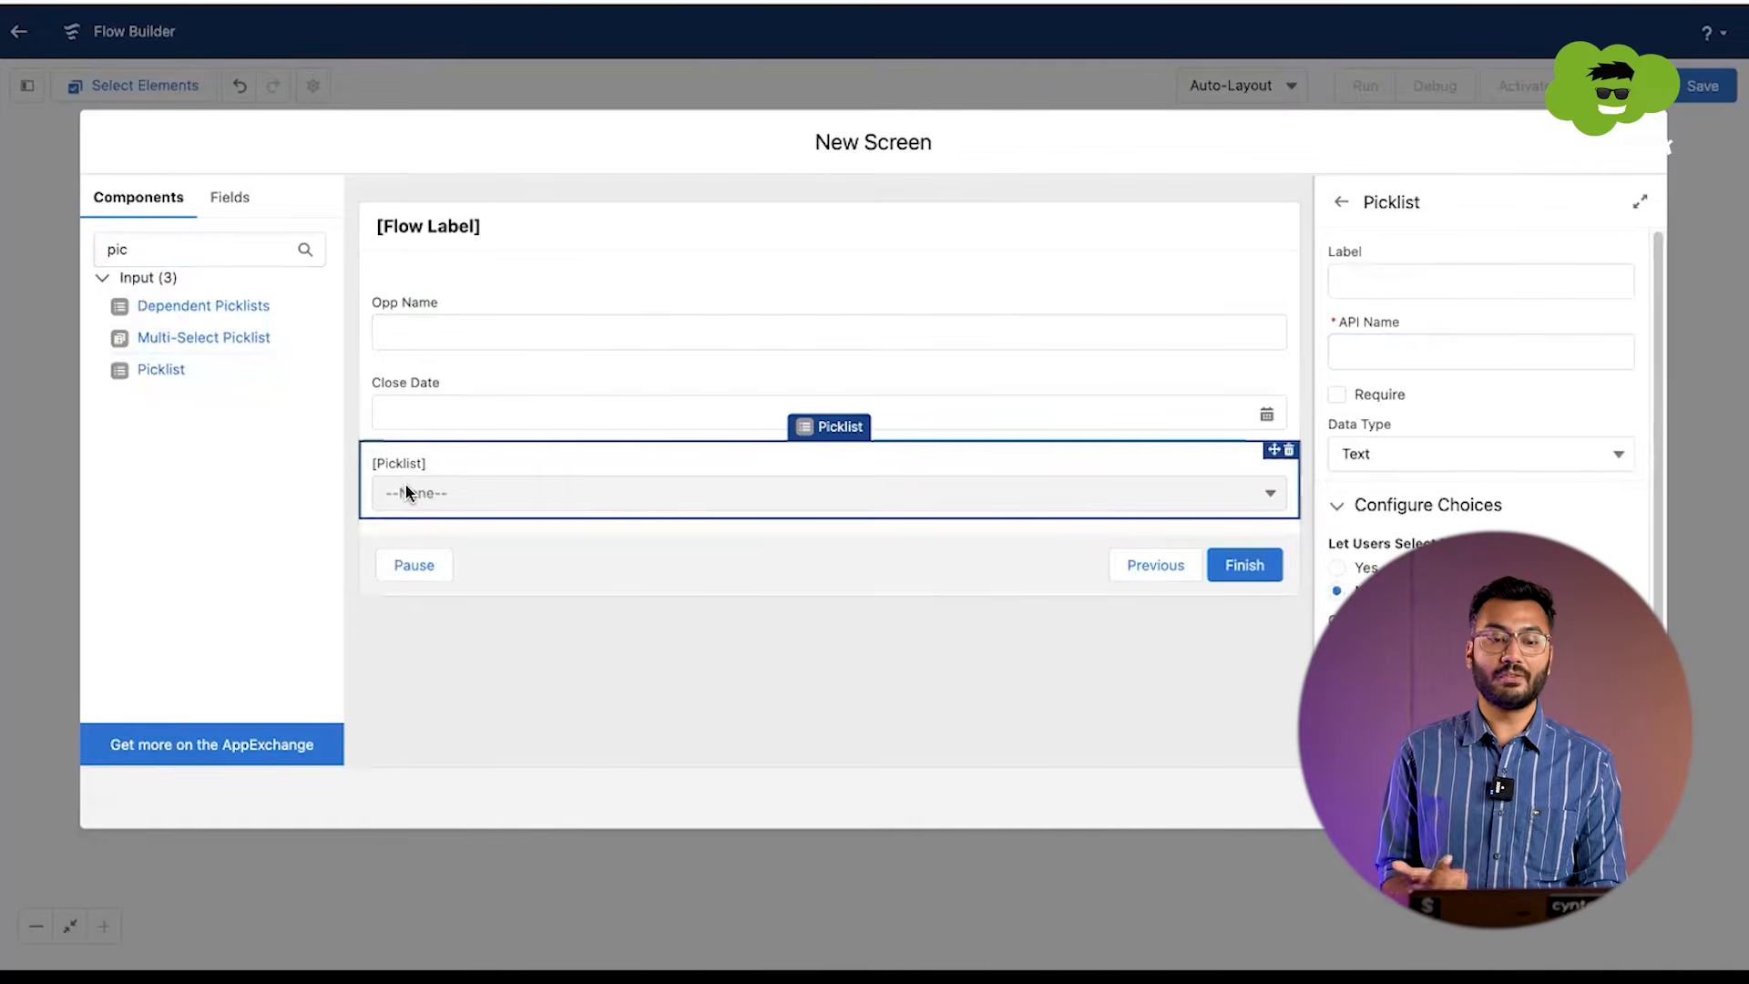
Step: Give the picklist the label and API name Stage, keeping Text as its data type
left_click(1377, 285)
type("Stage")
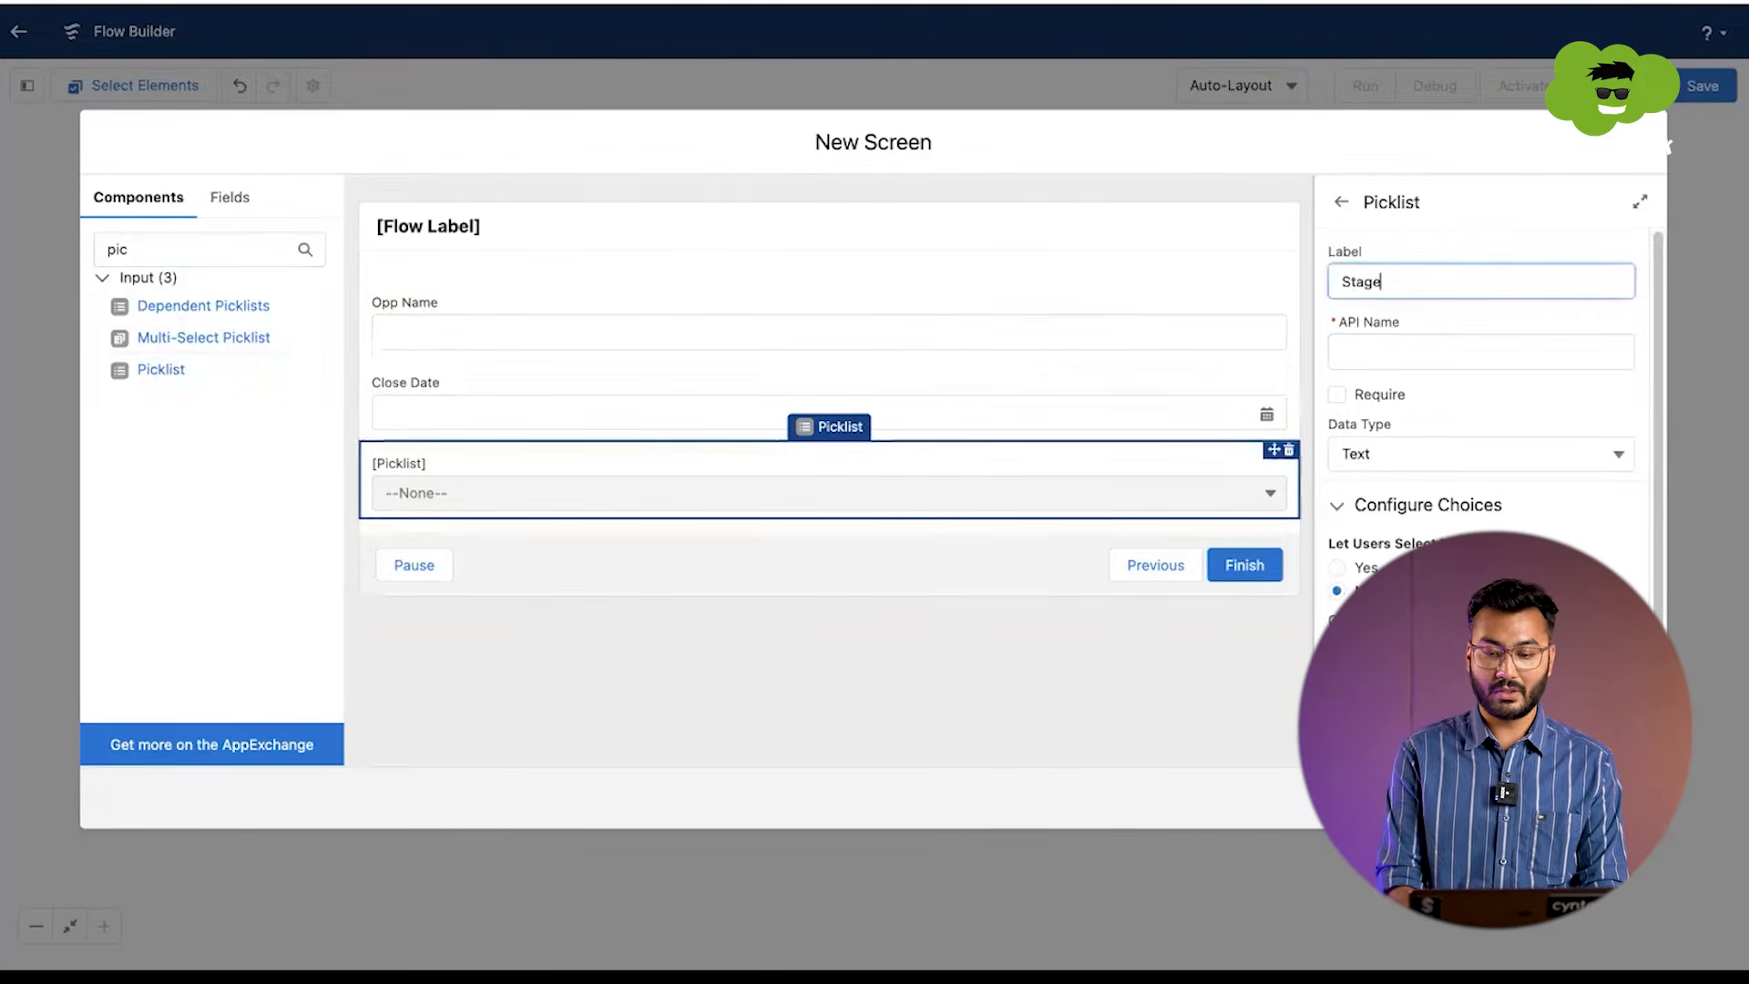
key("Tab")
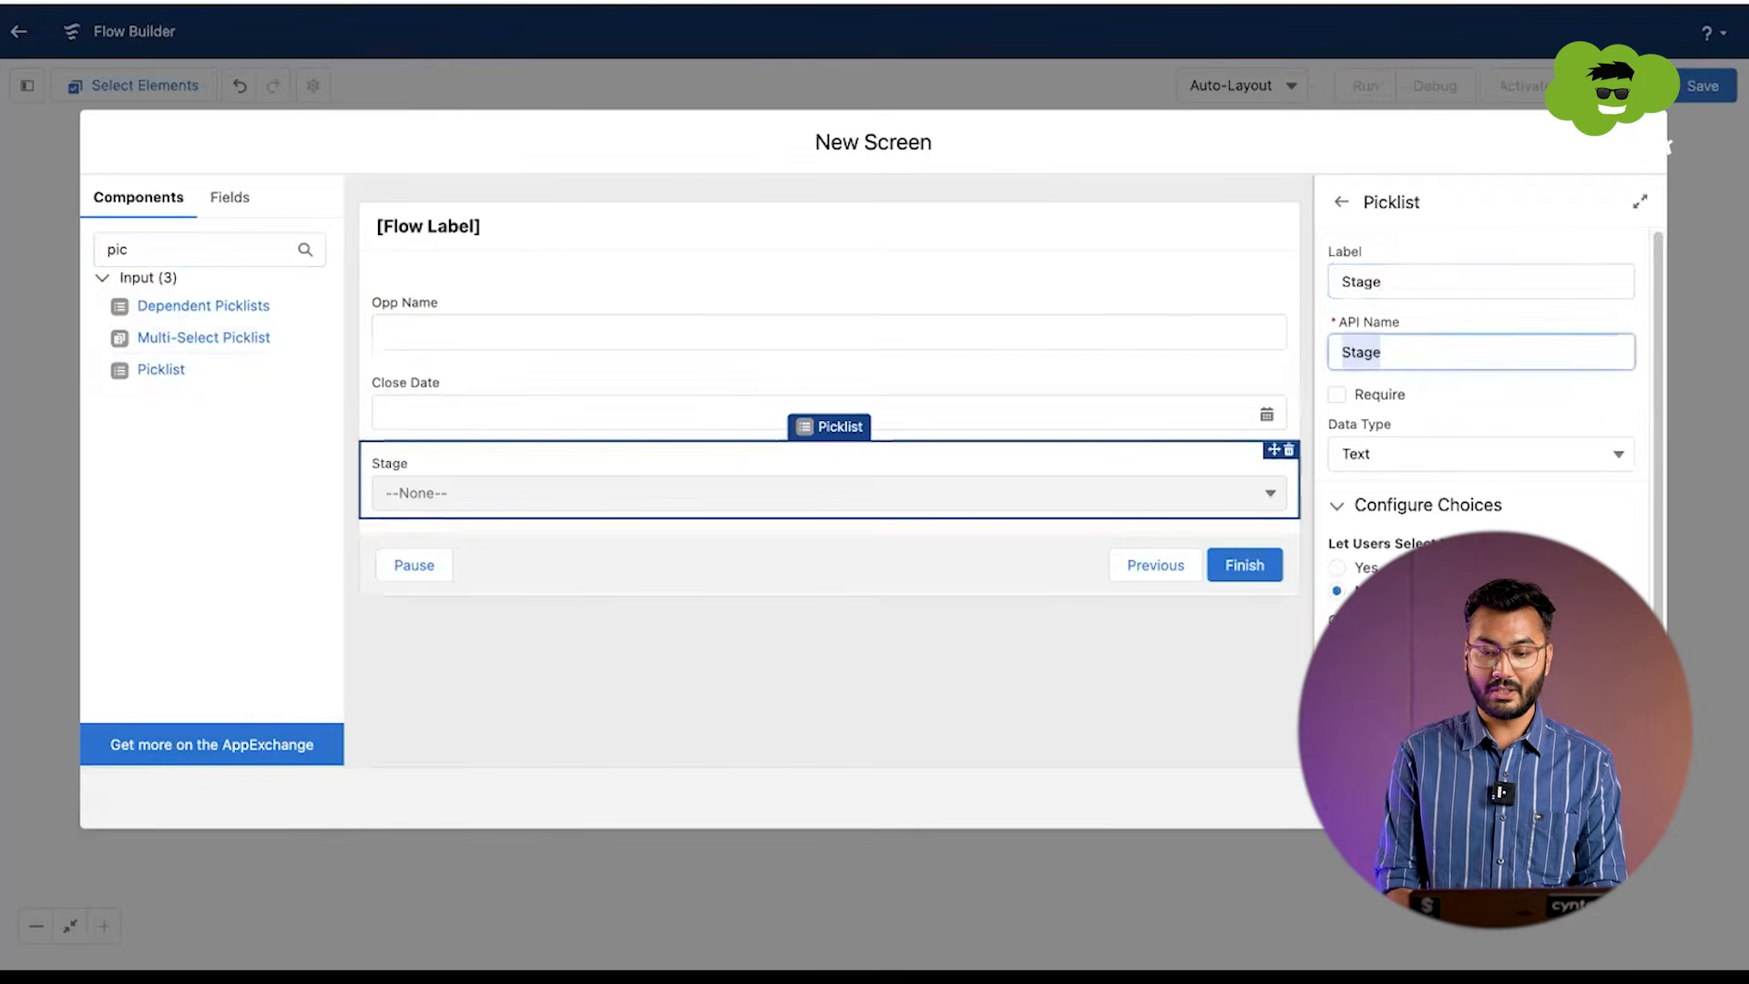
left_click(1357, 453)
left_click(1359, 453)
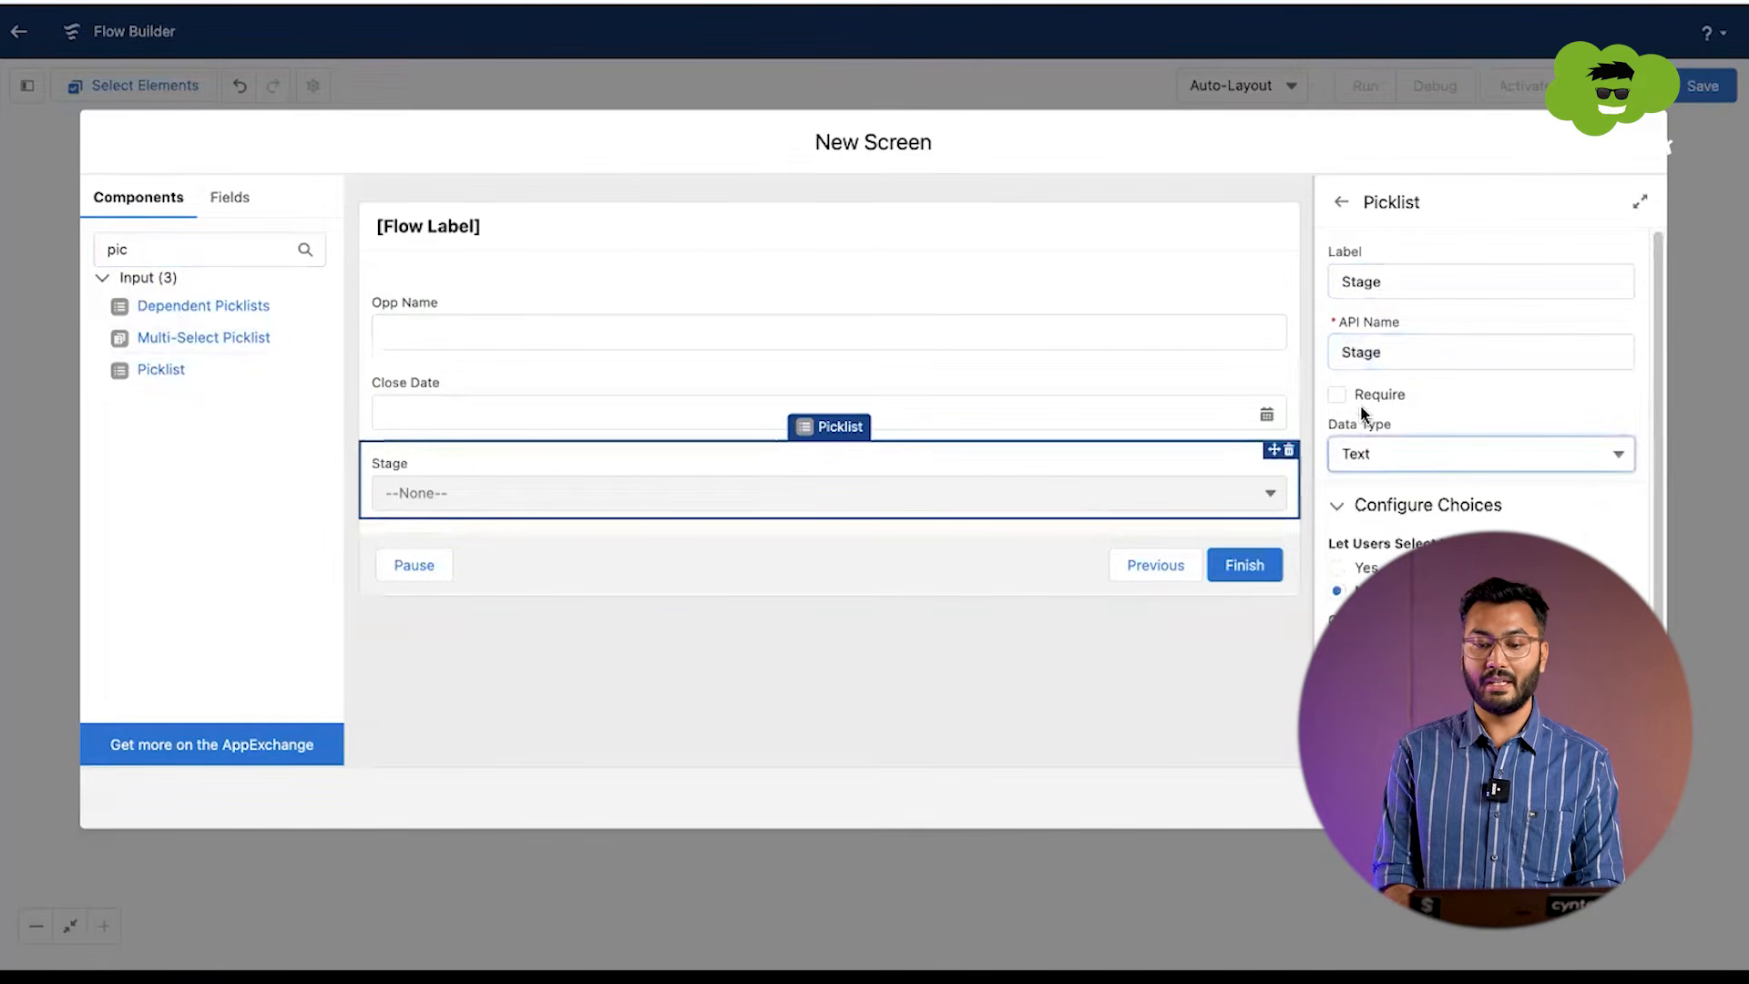
Step: Create a new choice resource for the Stage picklist as a Picklist Choice Set with the API name Stage
scroll(1371, 478, "down", 1)
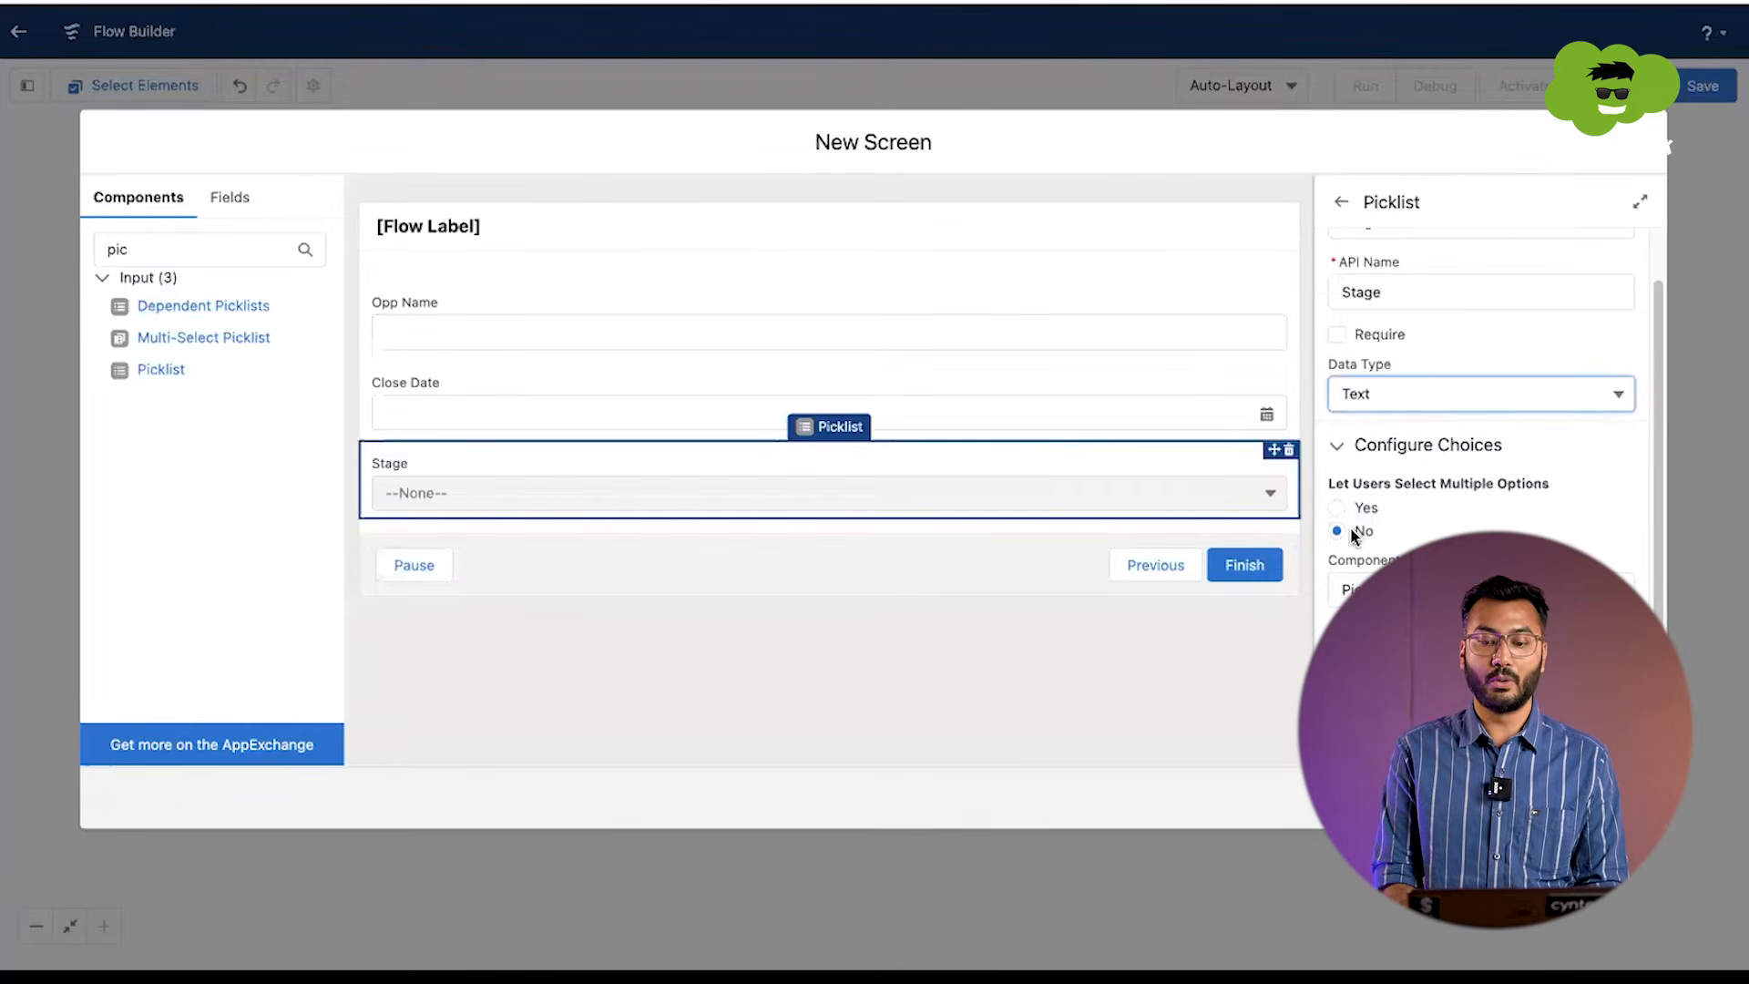
scroll(1350, 526, "down", 1)
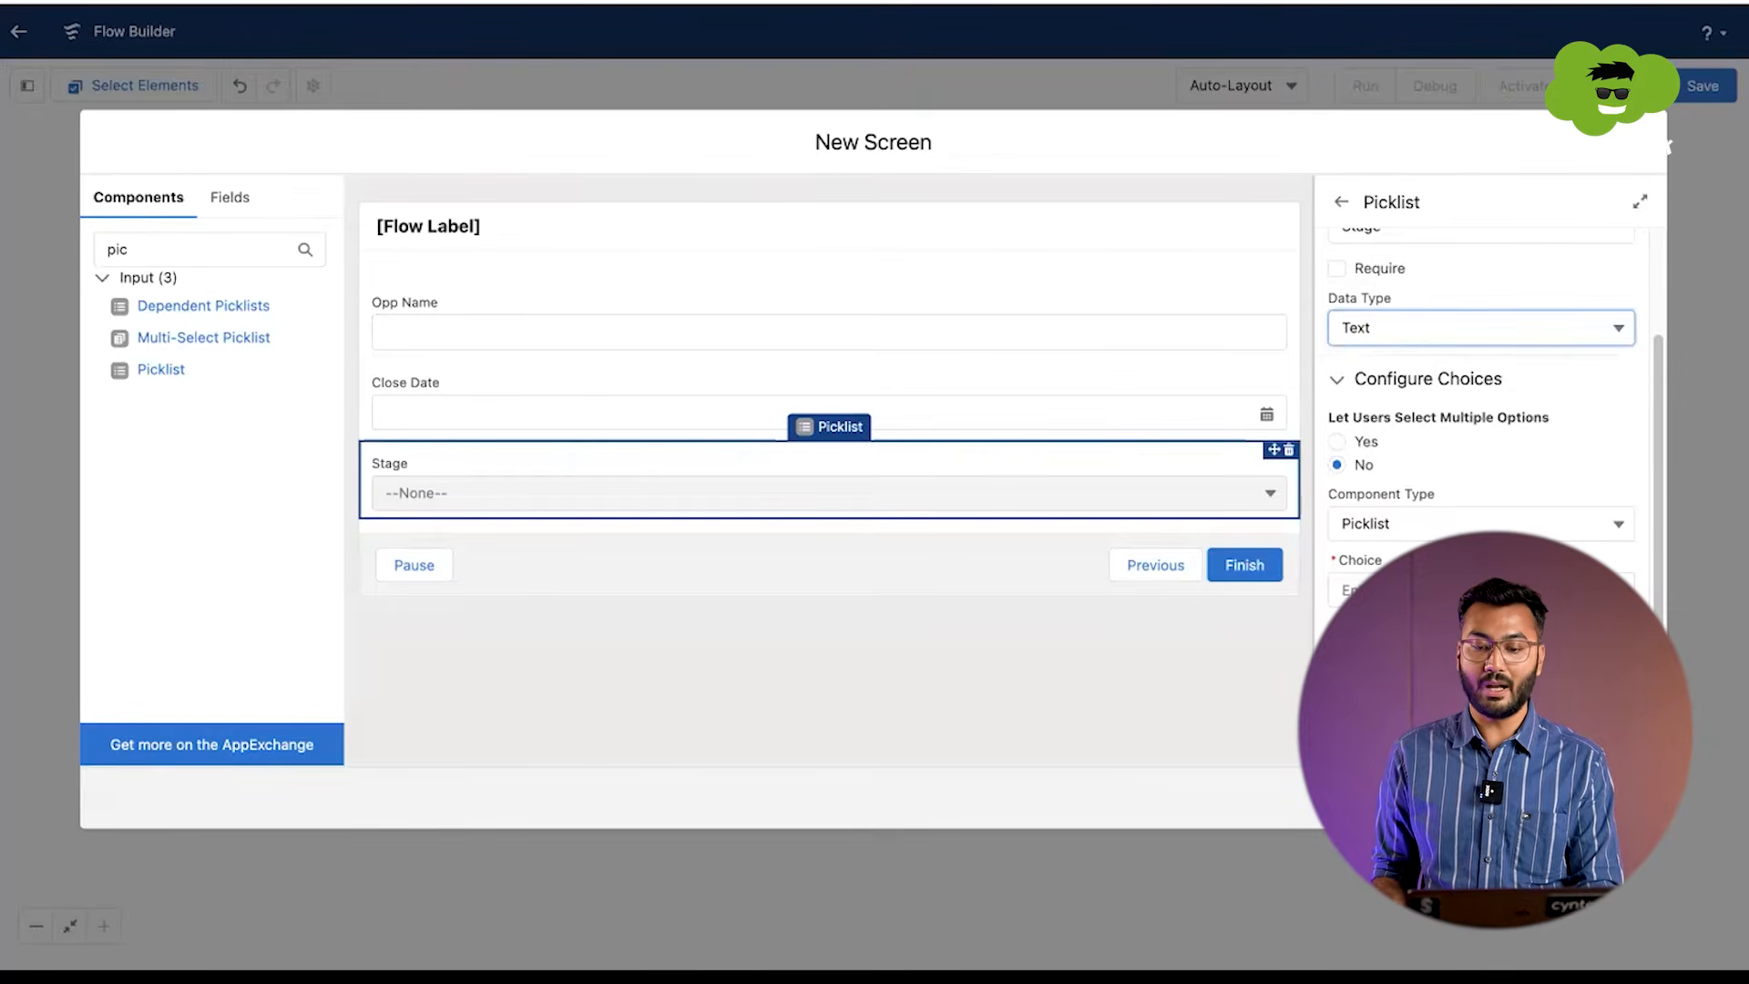
left_click(1480, 590)
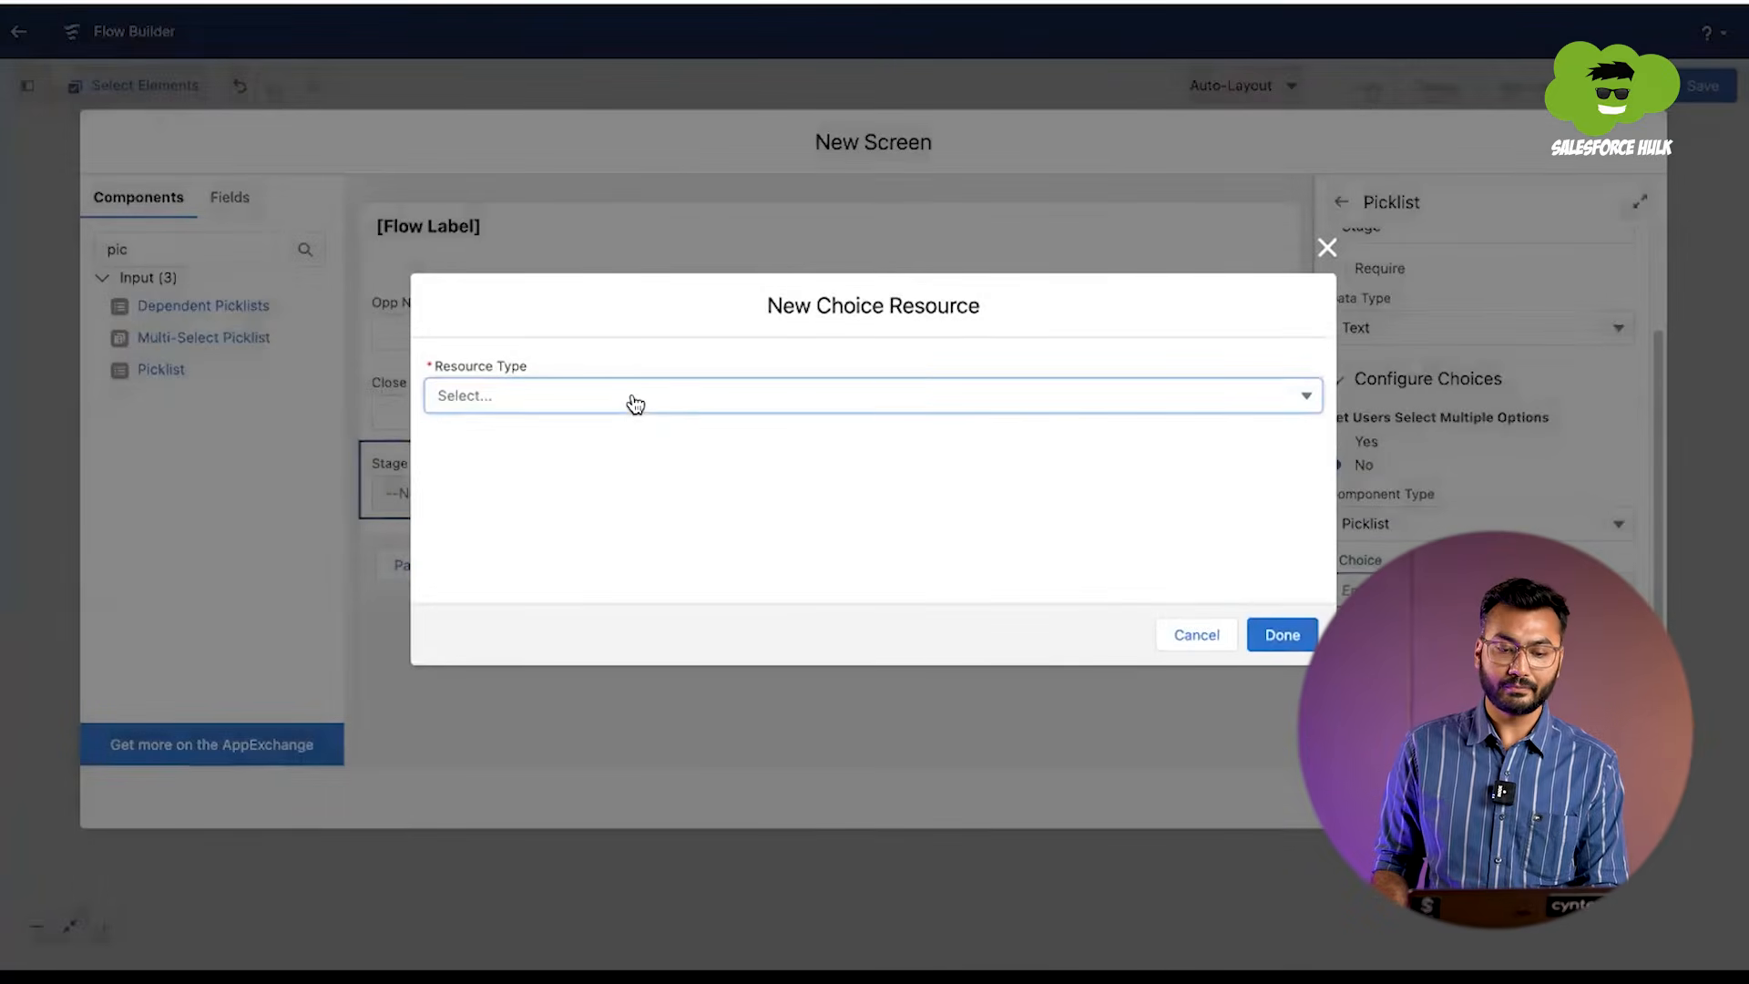
left_click(635, 403)
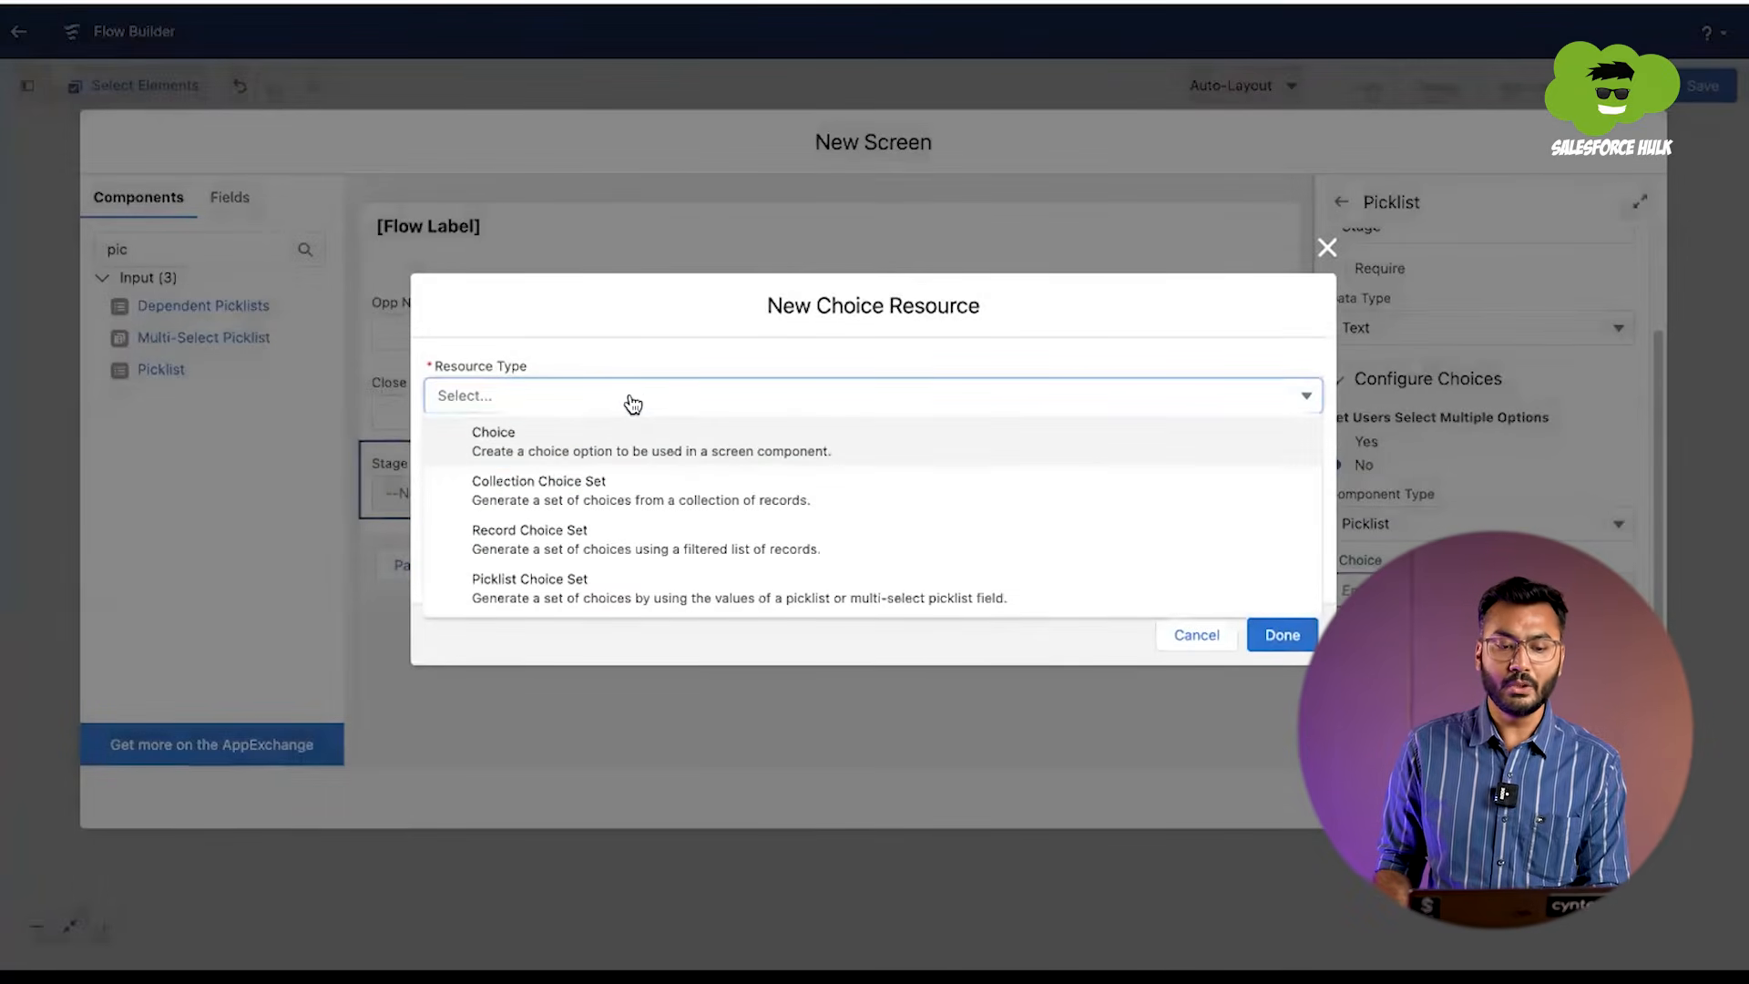
left_click(509, 597)
left_click(480, 440)
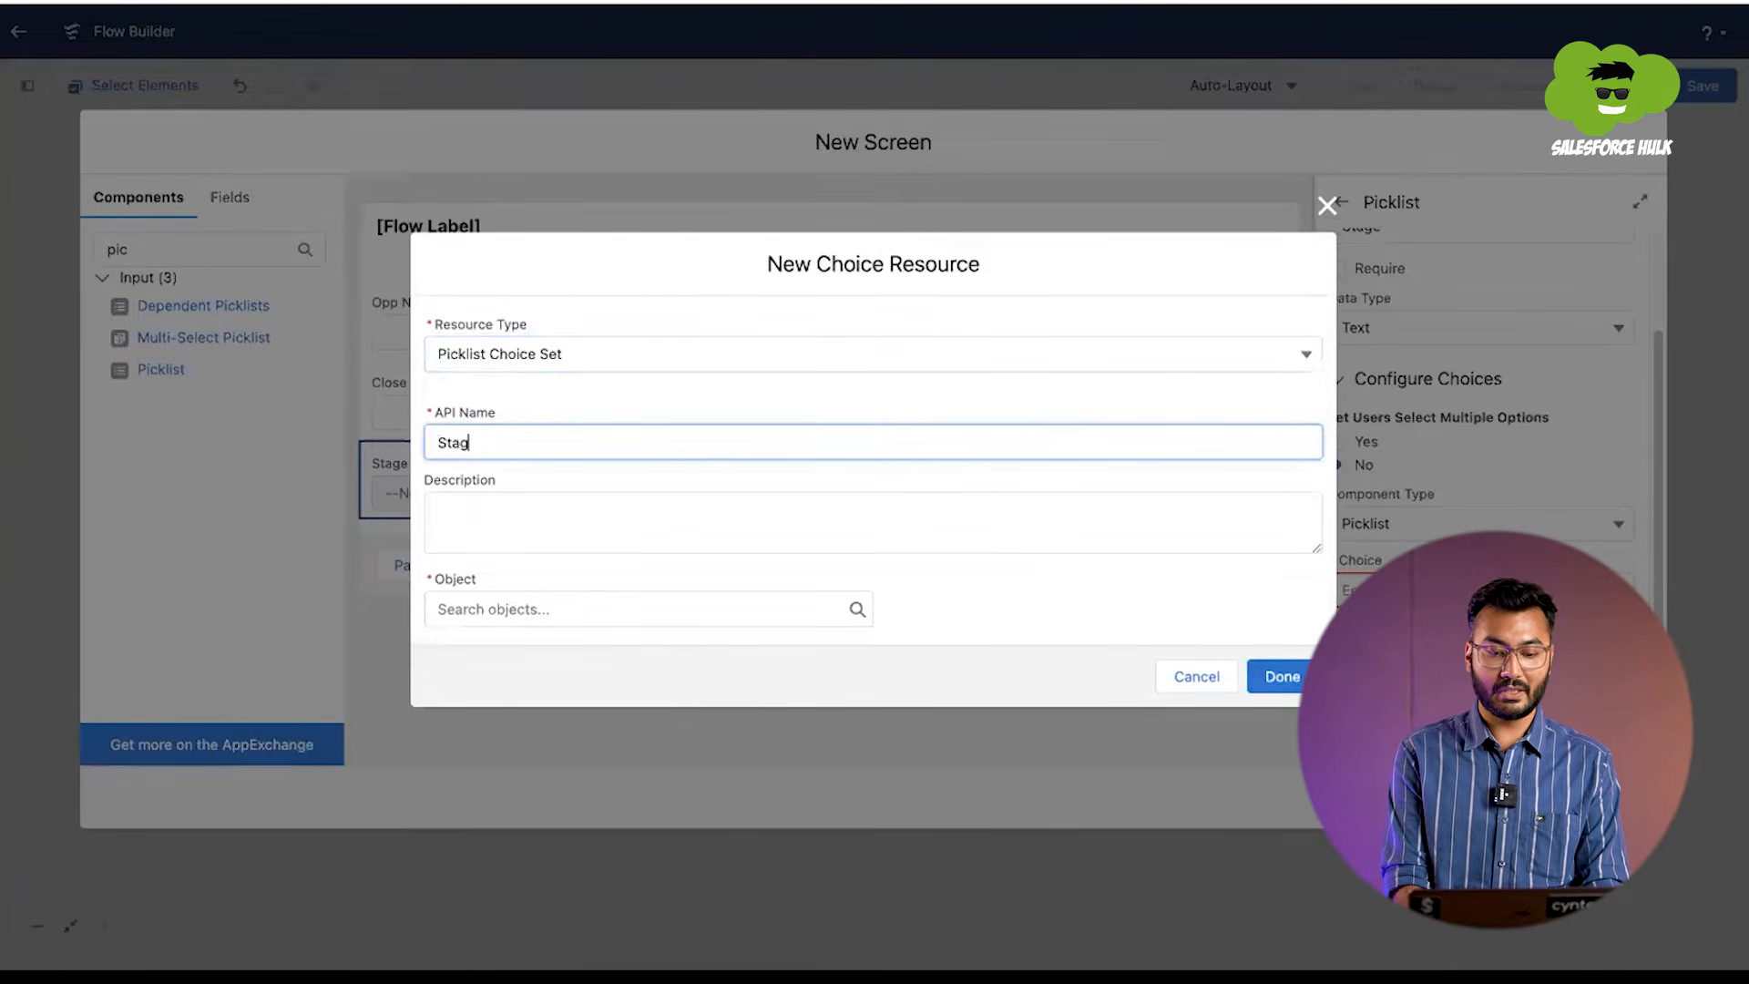
left_click(452, 521)
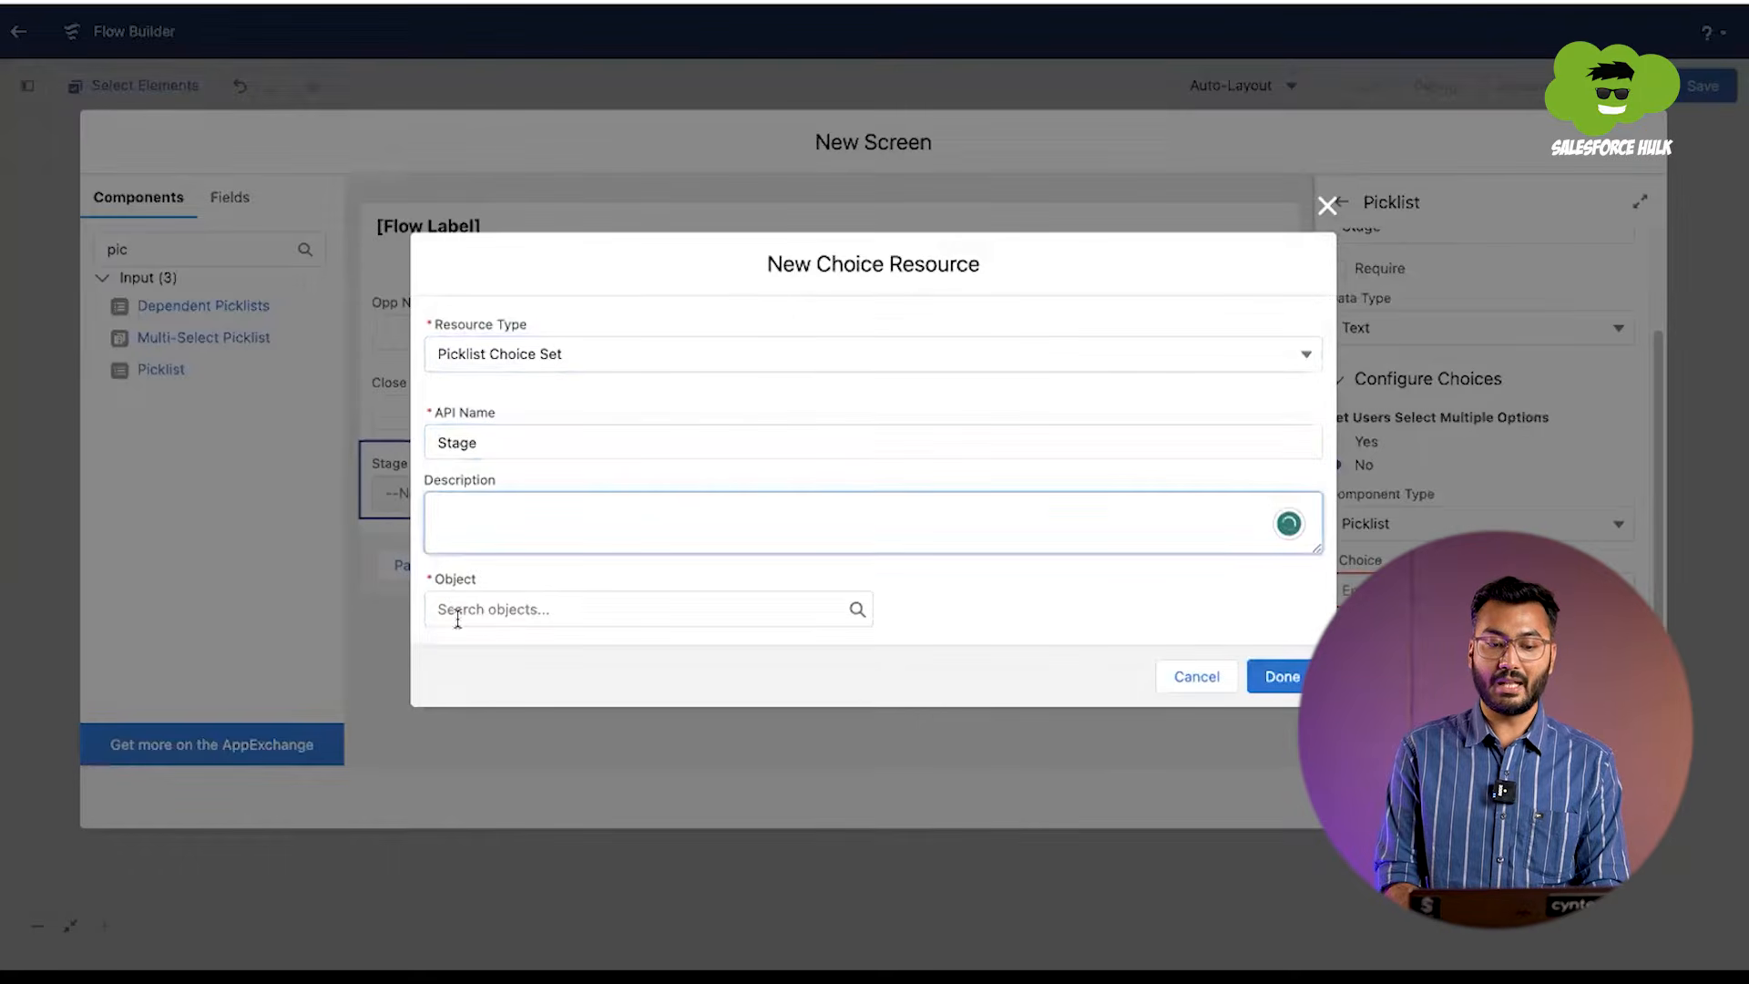
Step: Base the choice set on the Opportunity object's StageName field with data type Picklist, and finish the resource
left_click(456, 610)
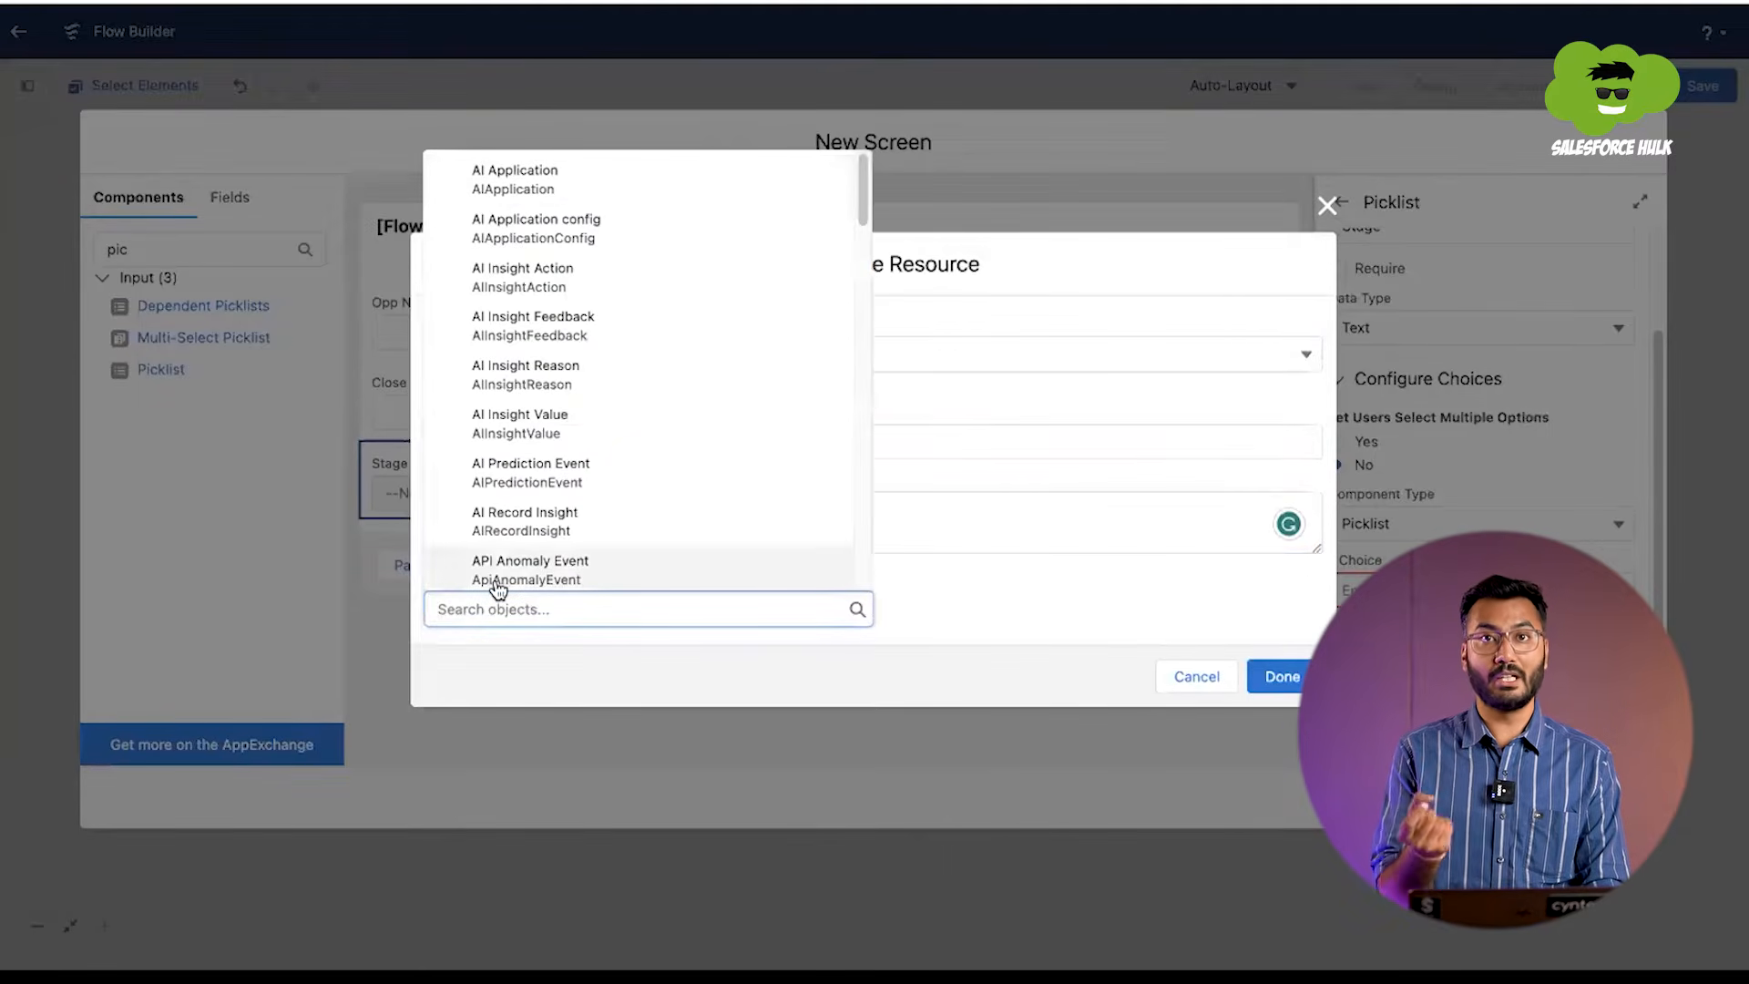
type("oppo")
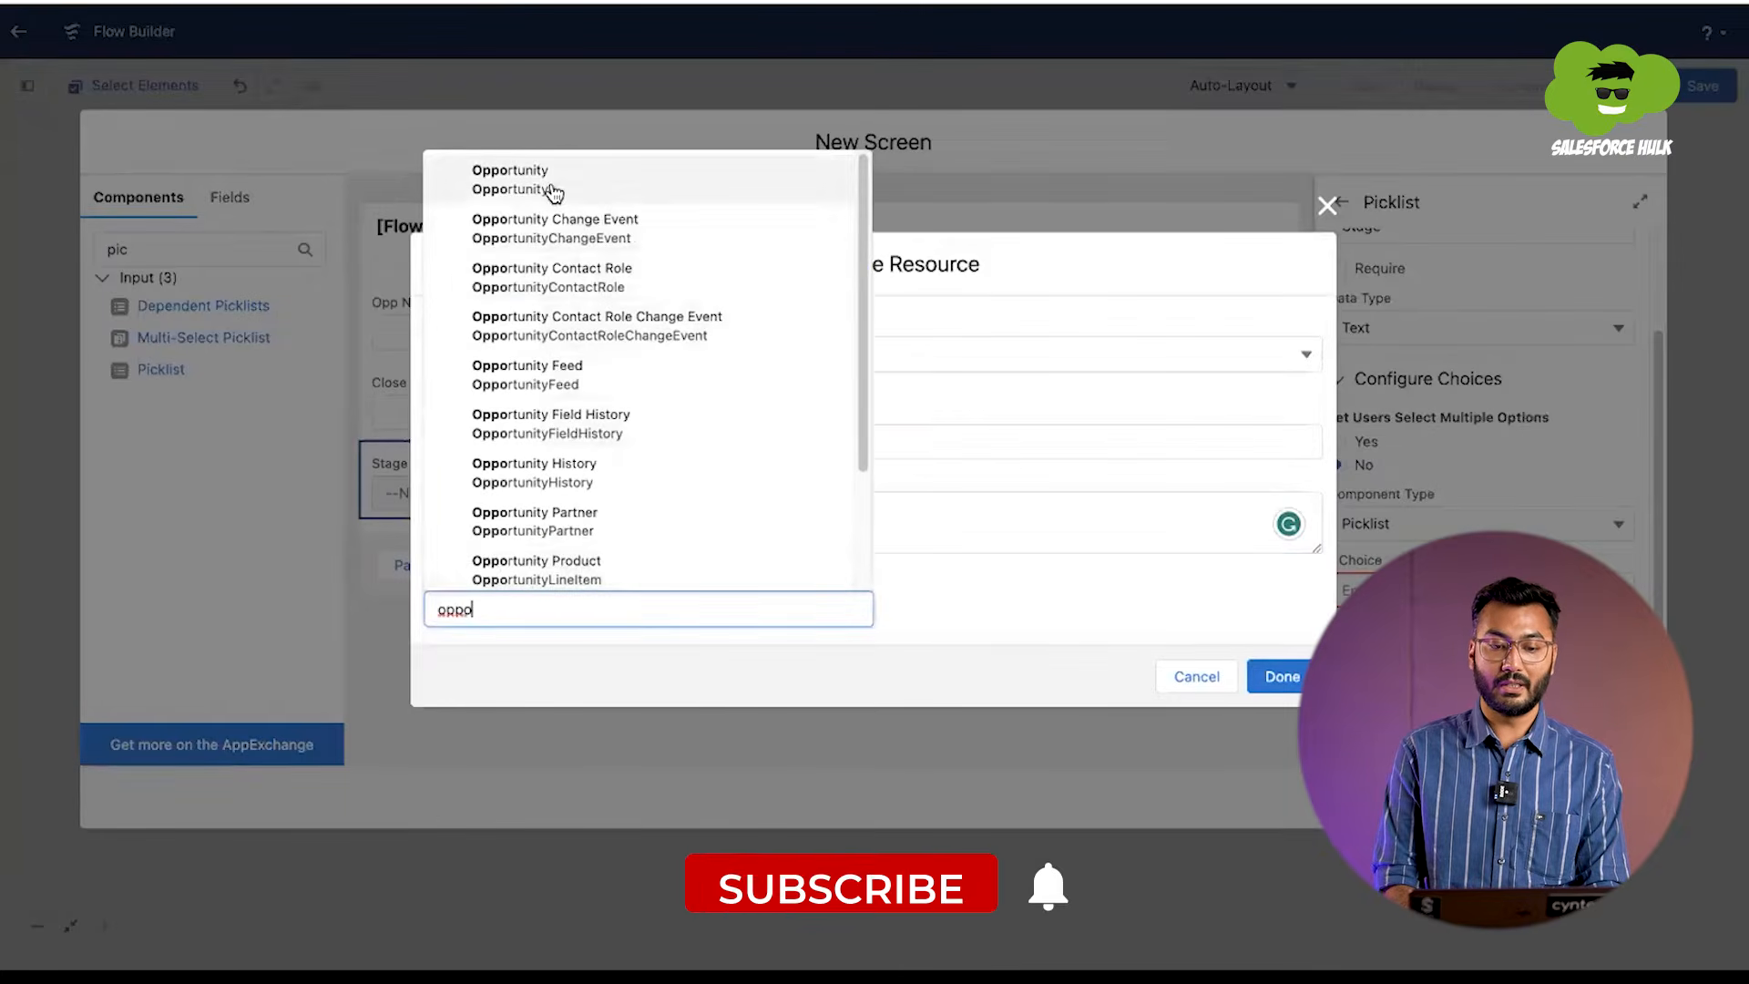
left_click(551, 181)
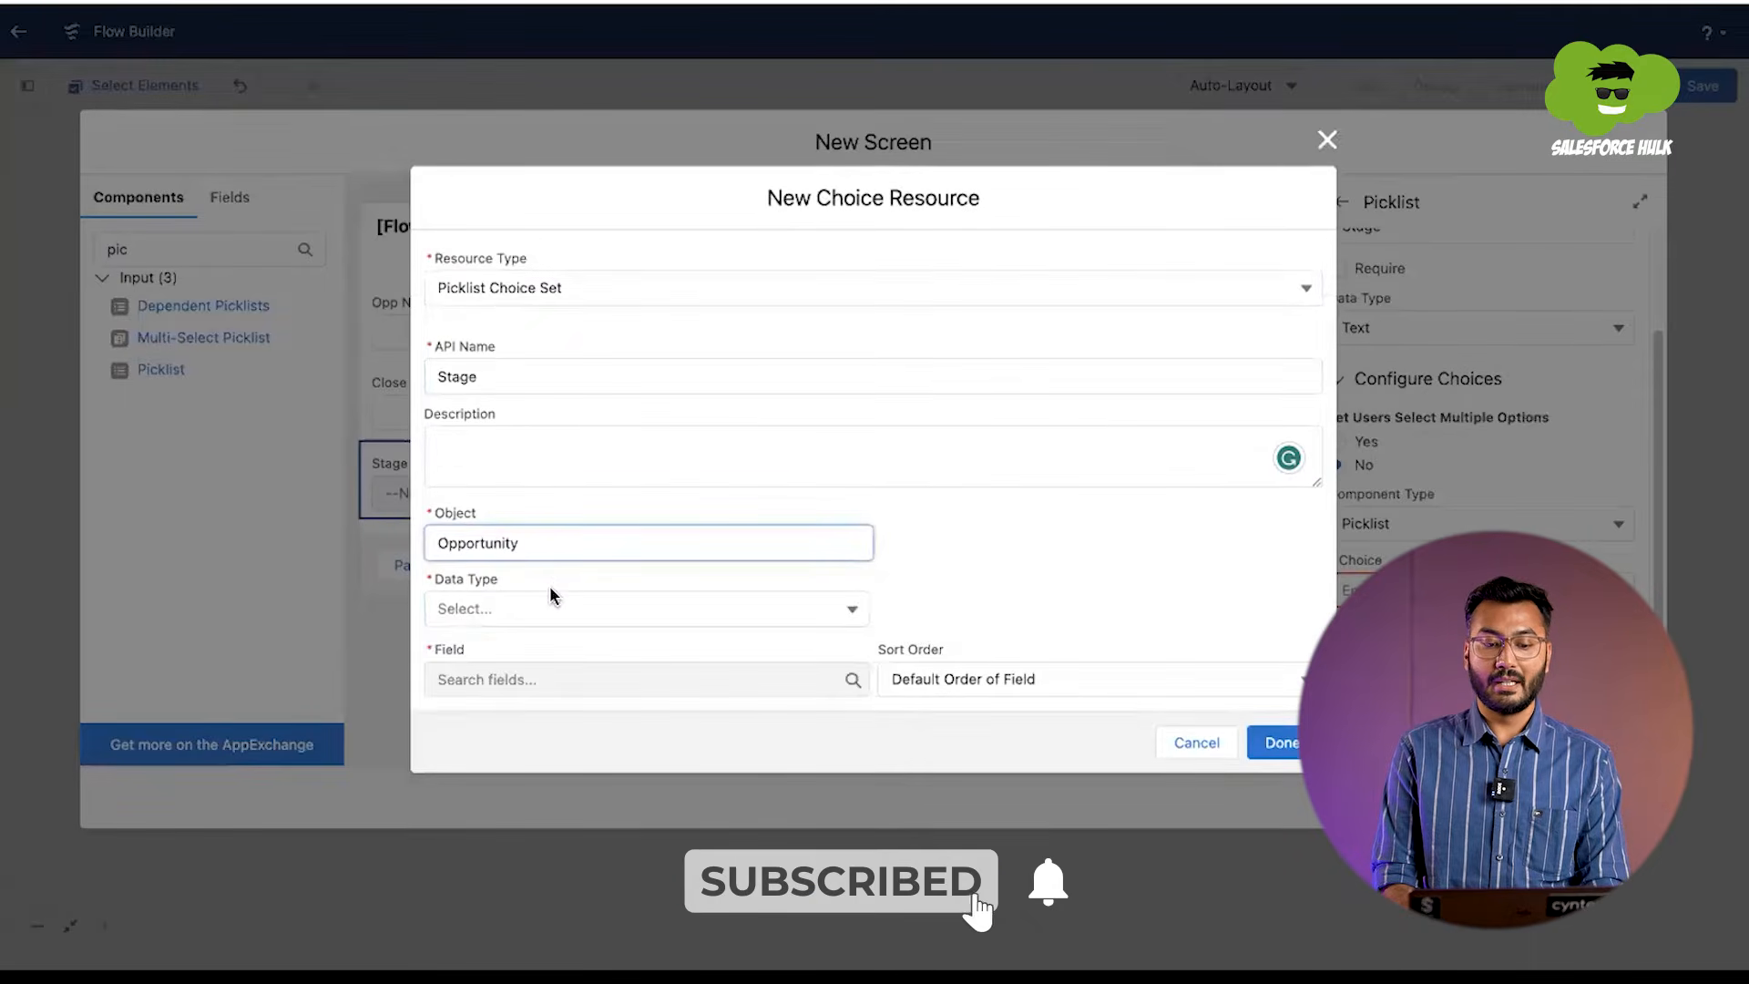
left_click(535, 610)
left_click(530, 648)
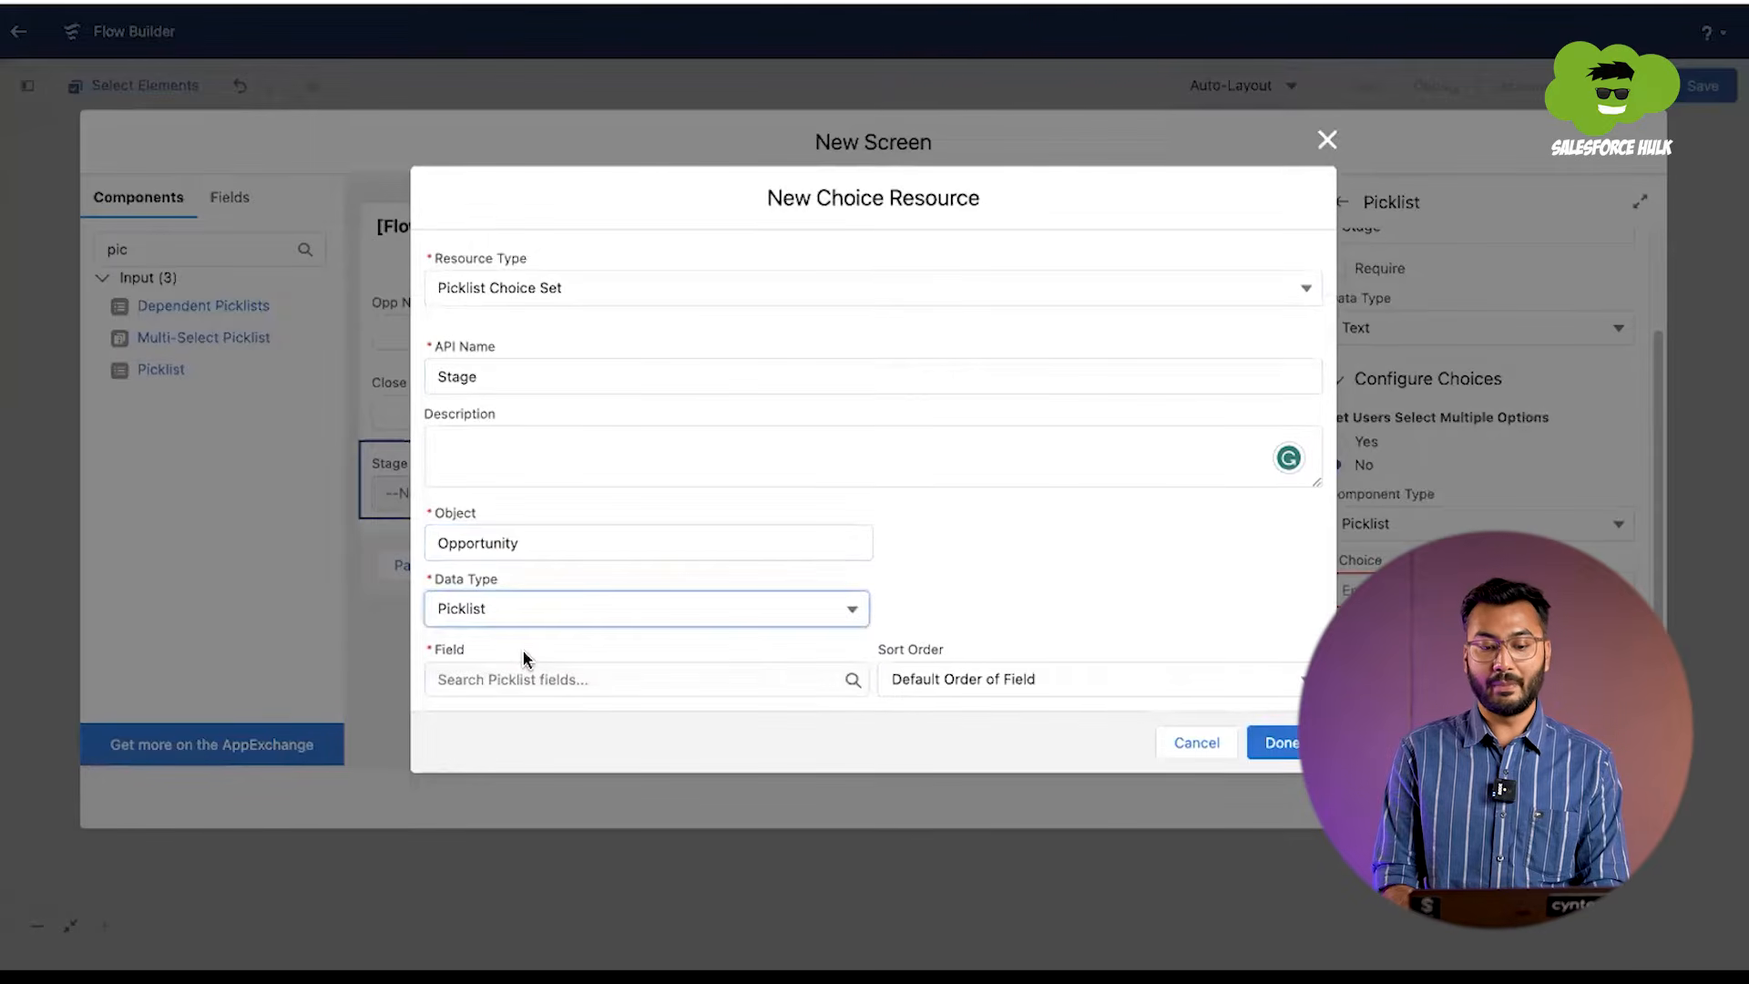
left_click(509, 684)
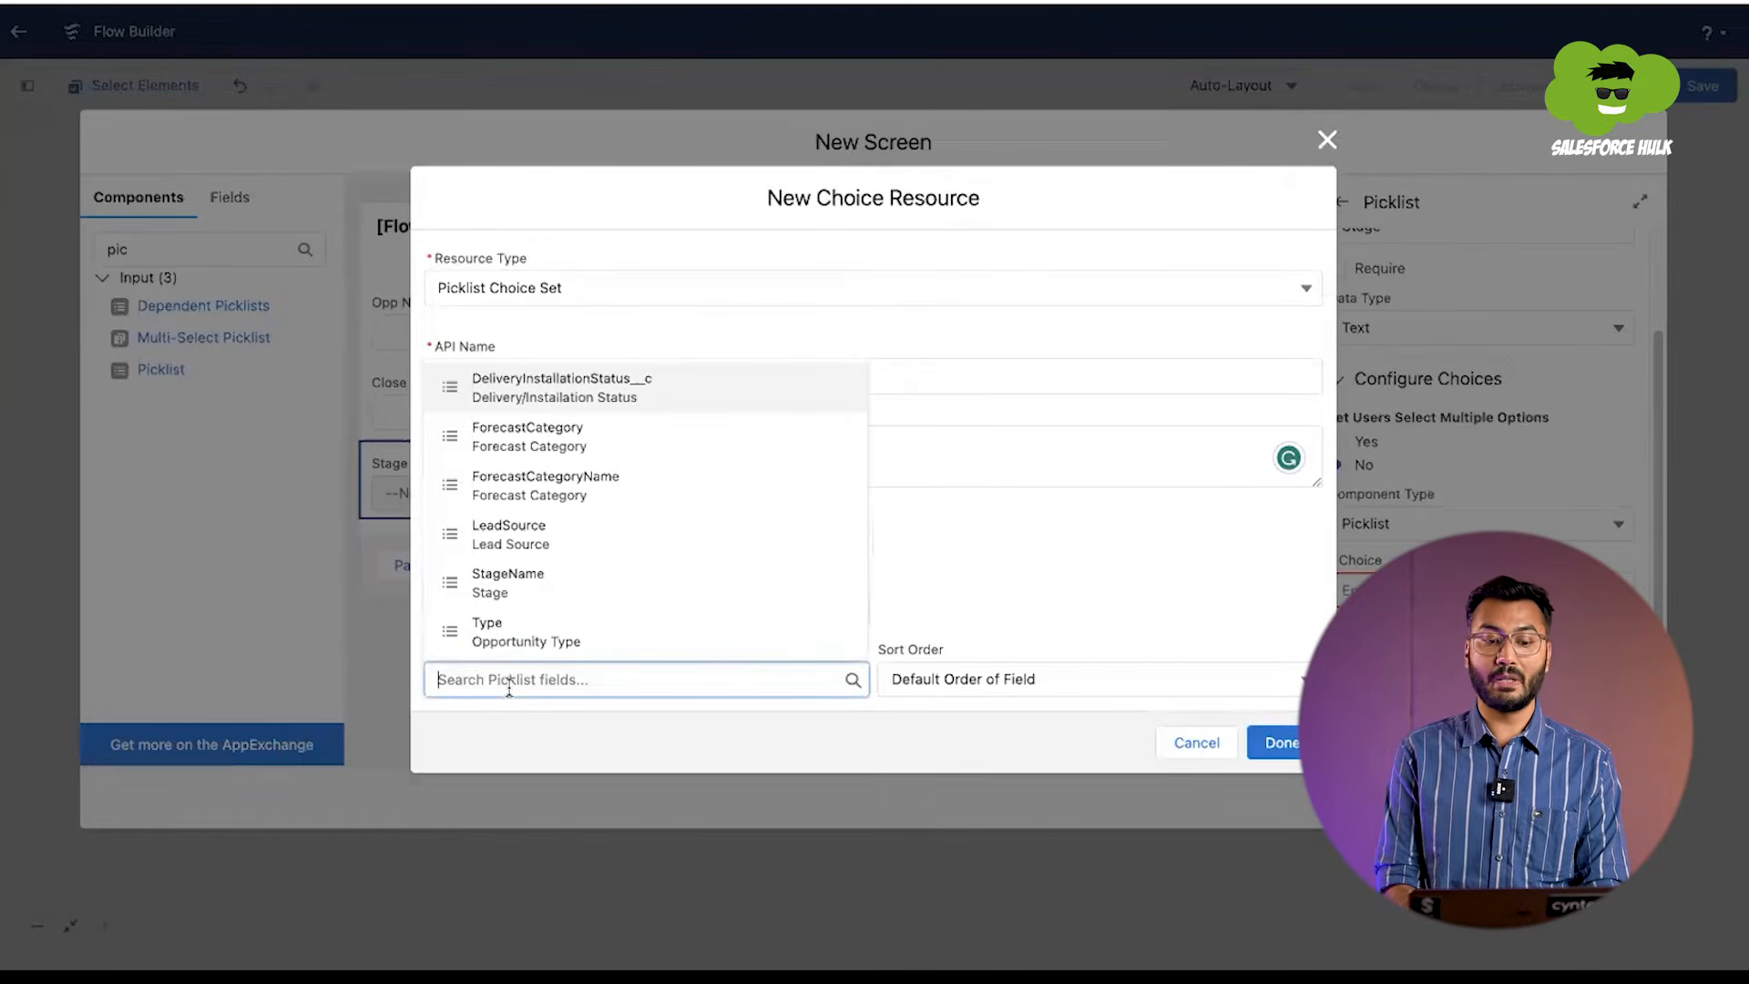
left_click(520, 587)
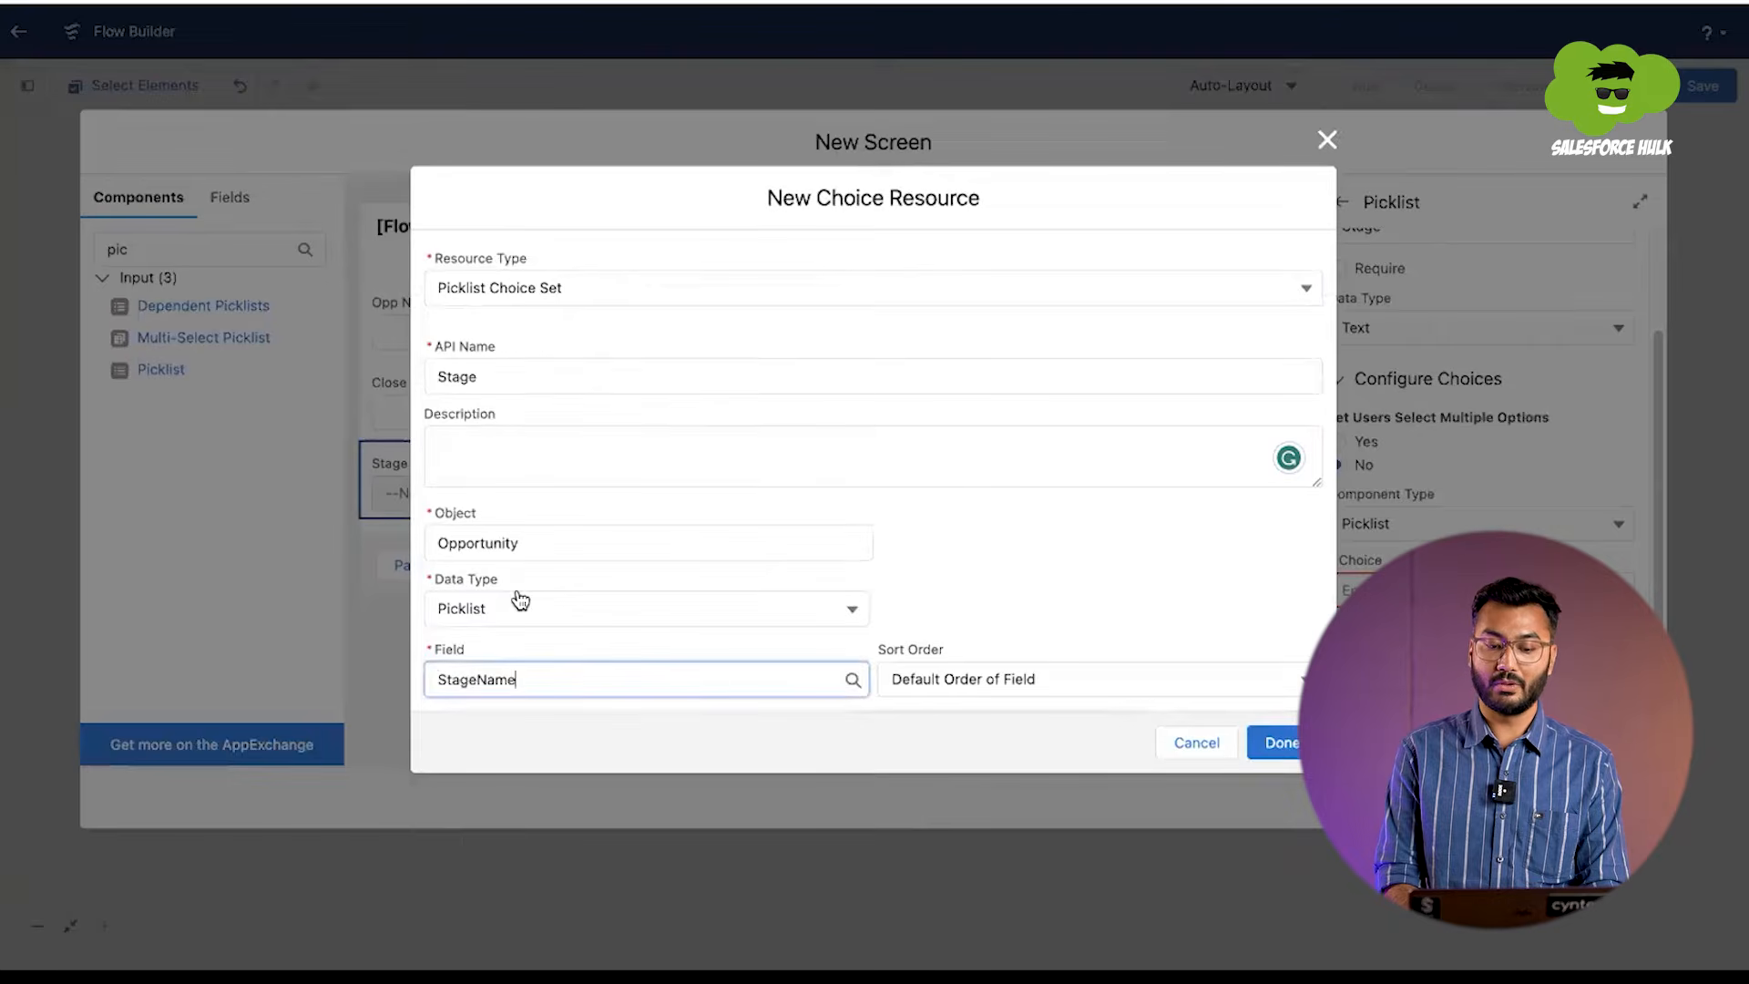
left_click(1274, 745)
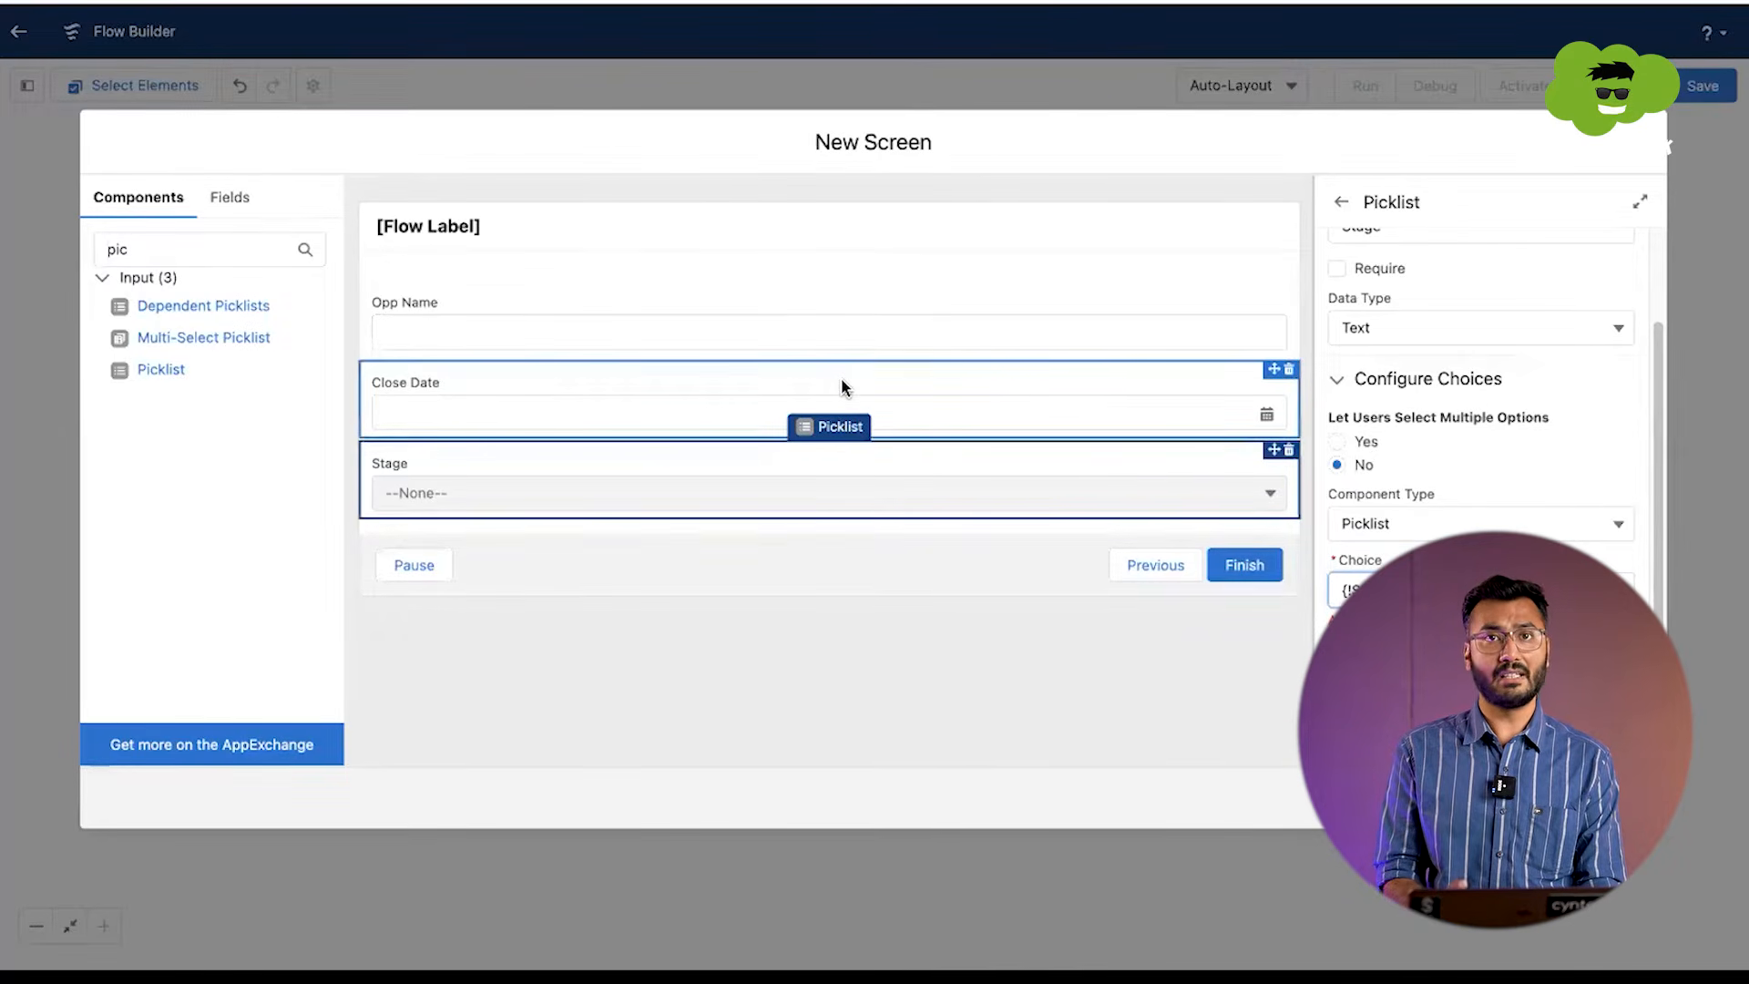
Step: Make the Stage picklist's API name unique by appending New, and finish the Opportunity screen
left_click(791, 246)
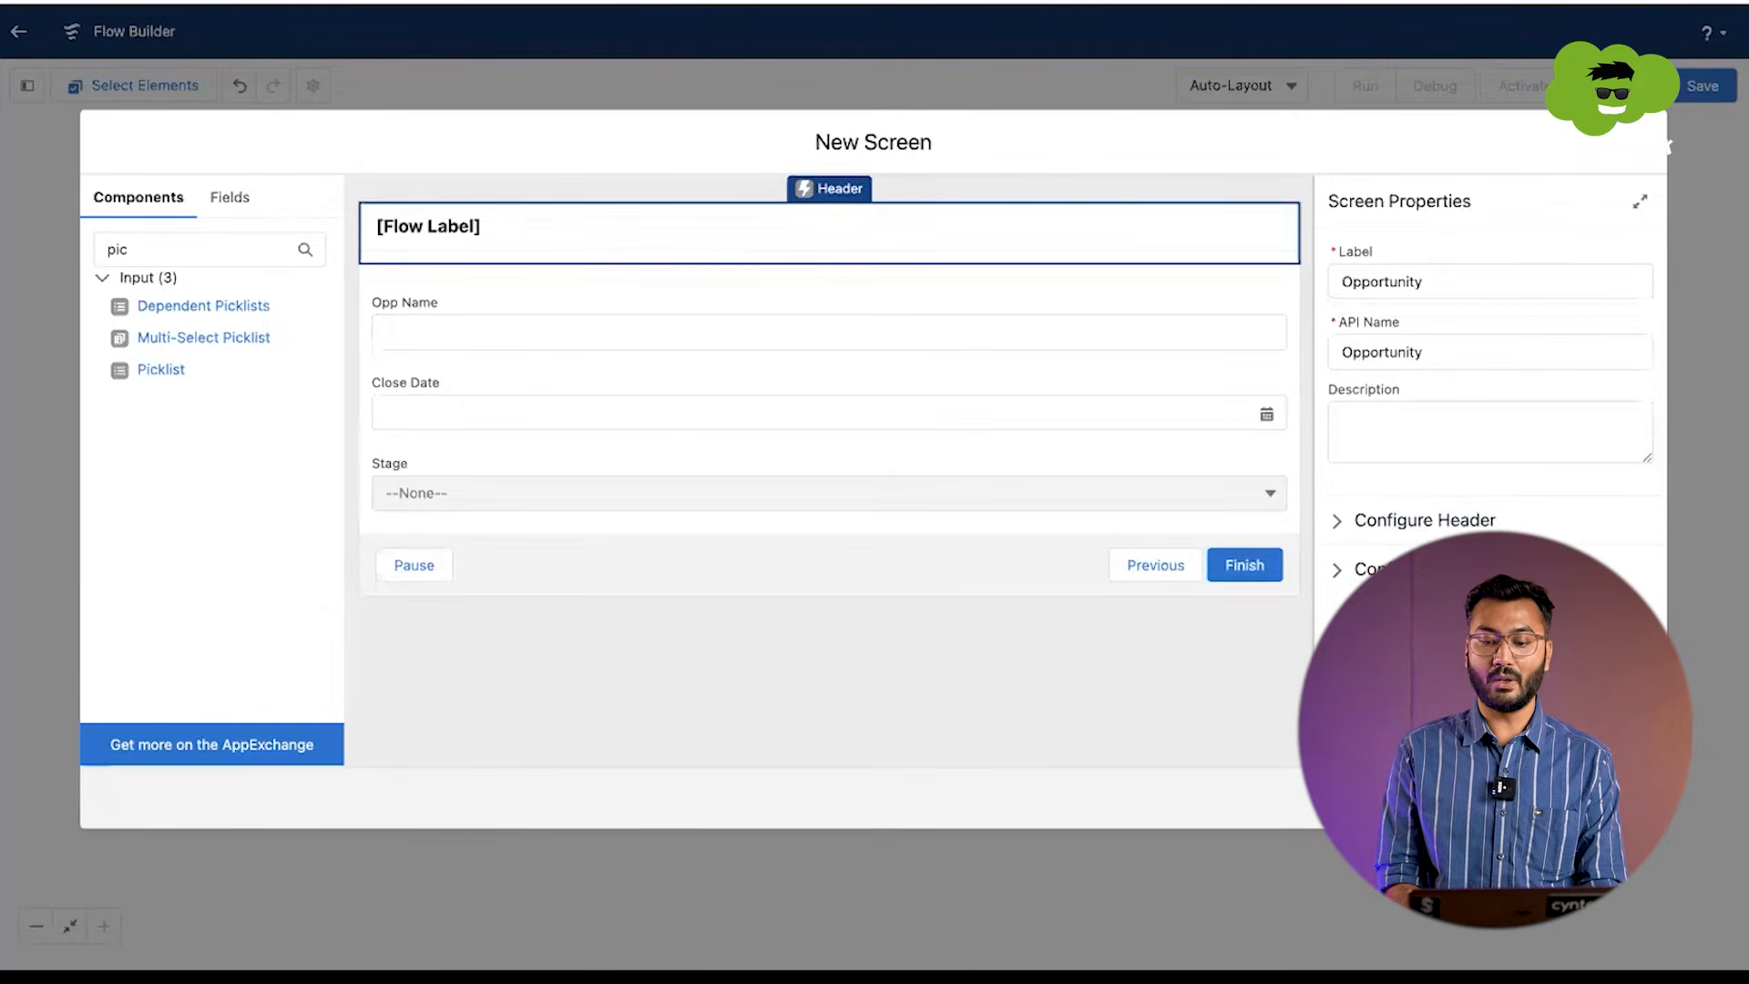
left_click(1624, 798)
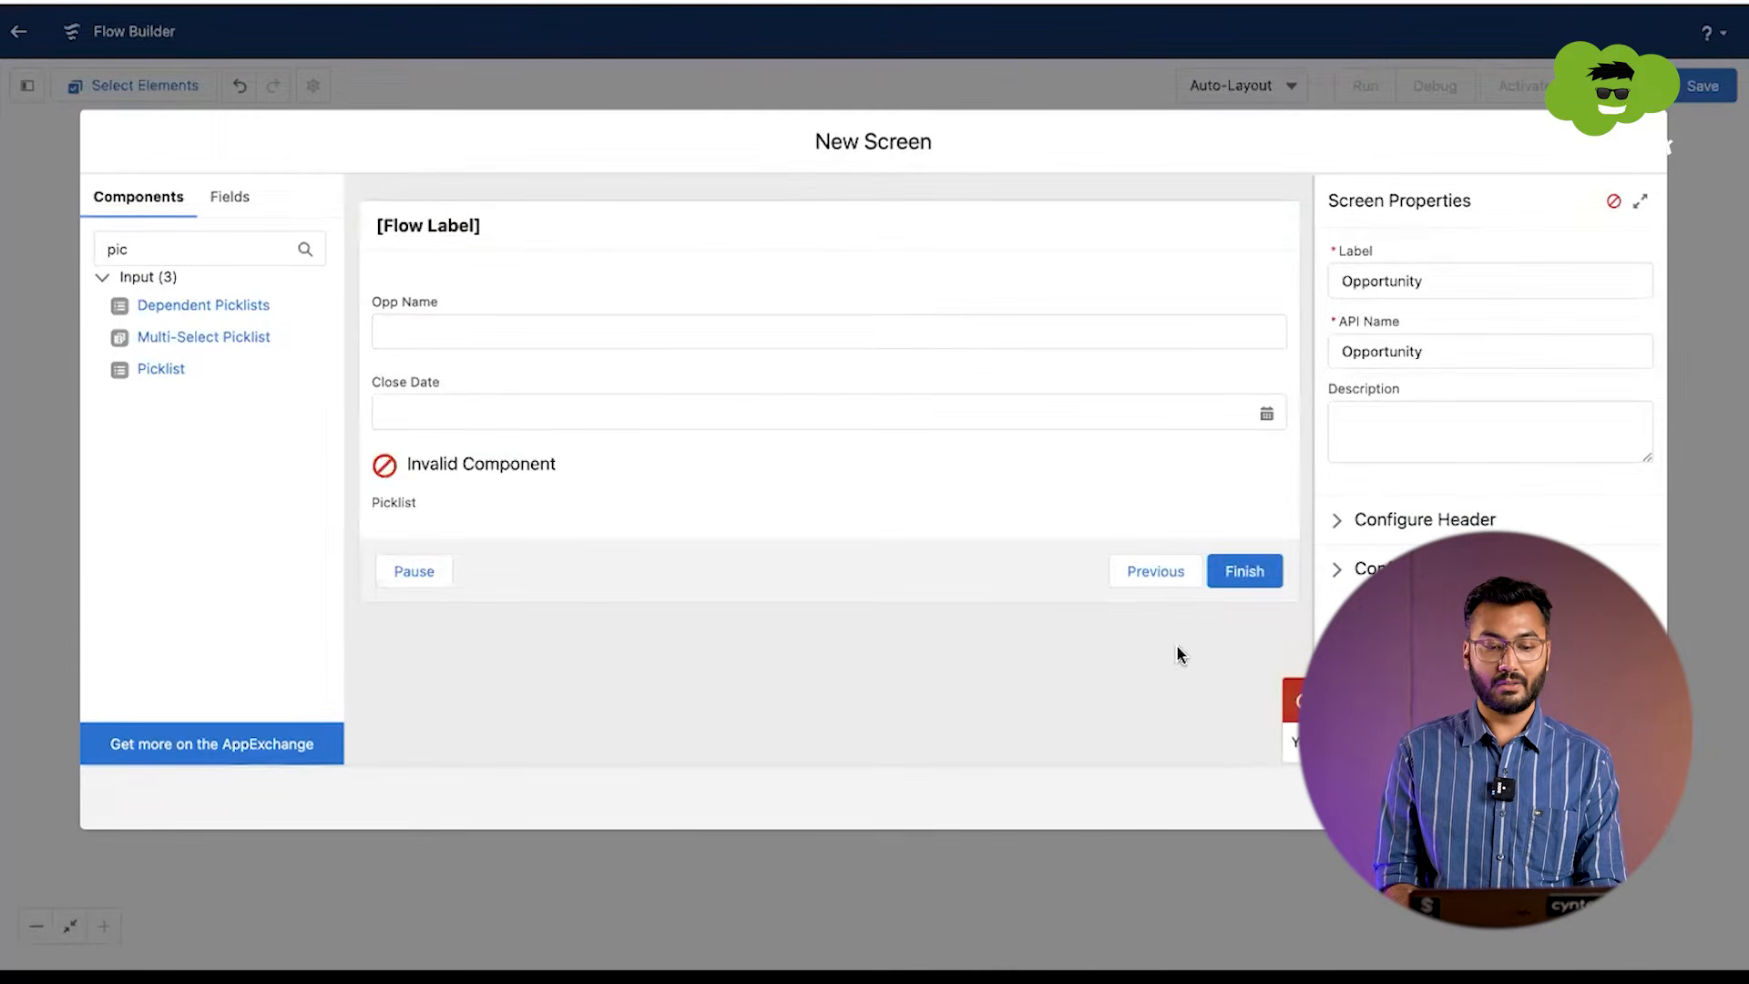
left_click(844, 503)
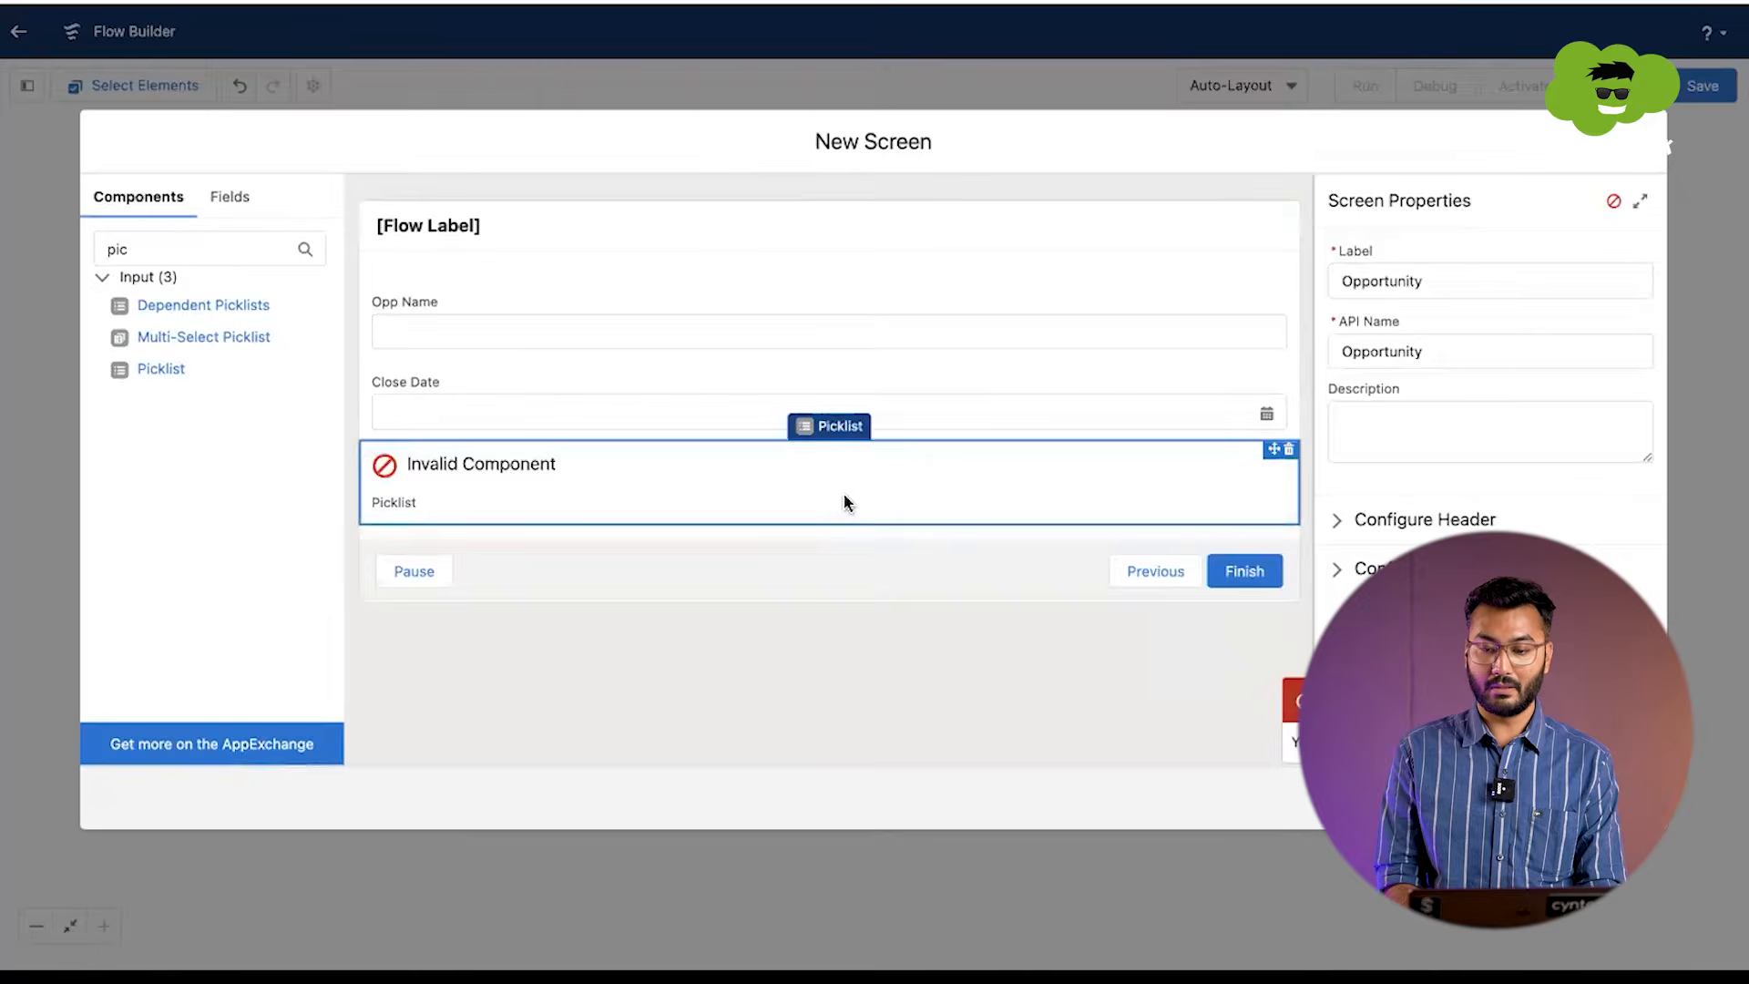
left_click(1414, 358)
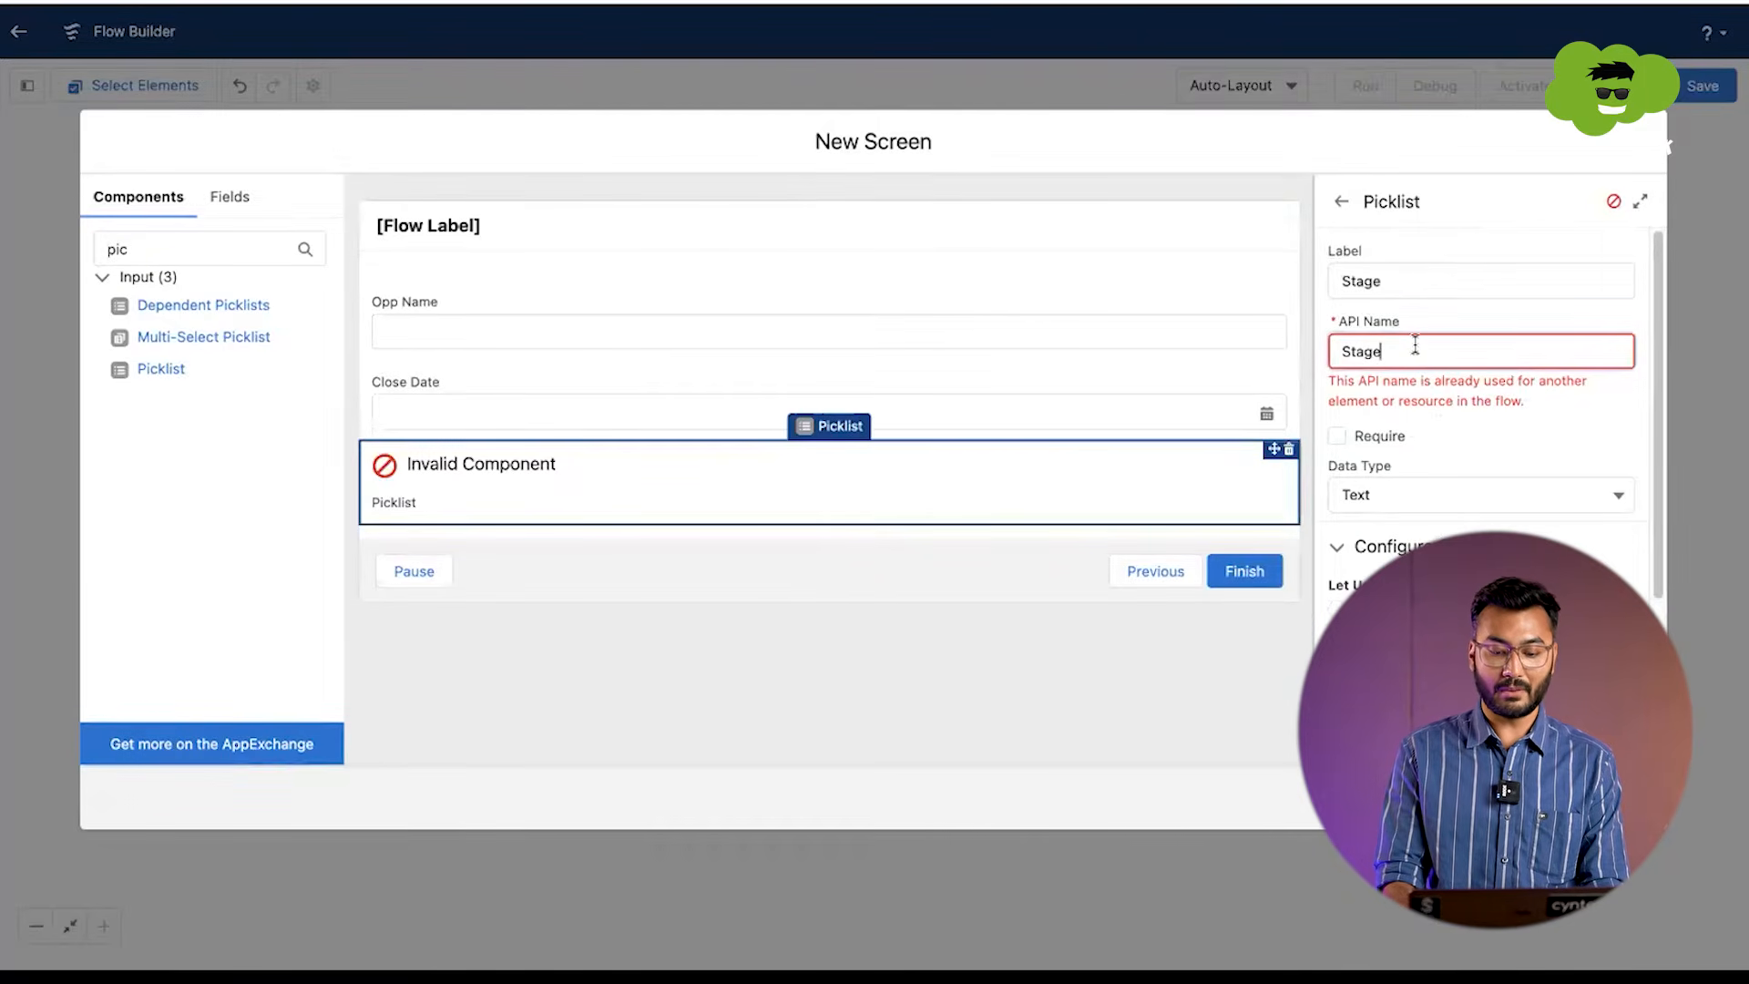
type("New")
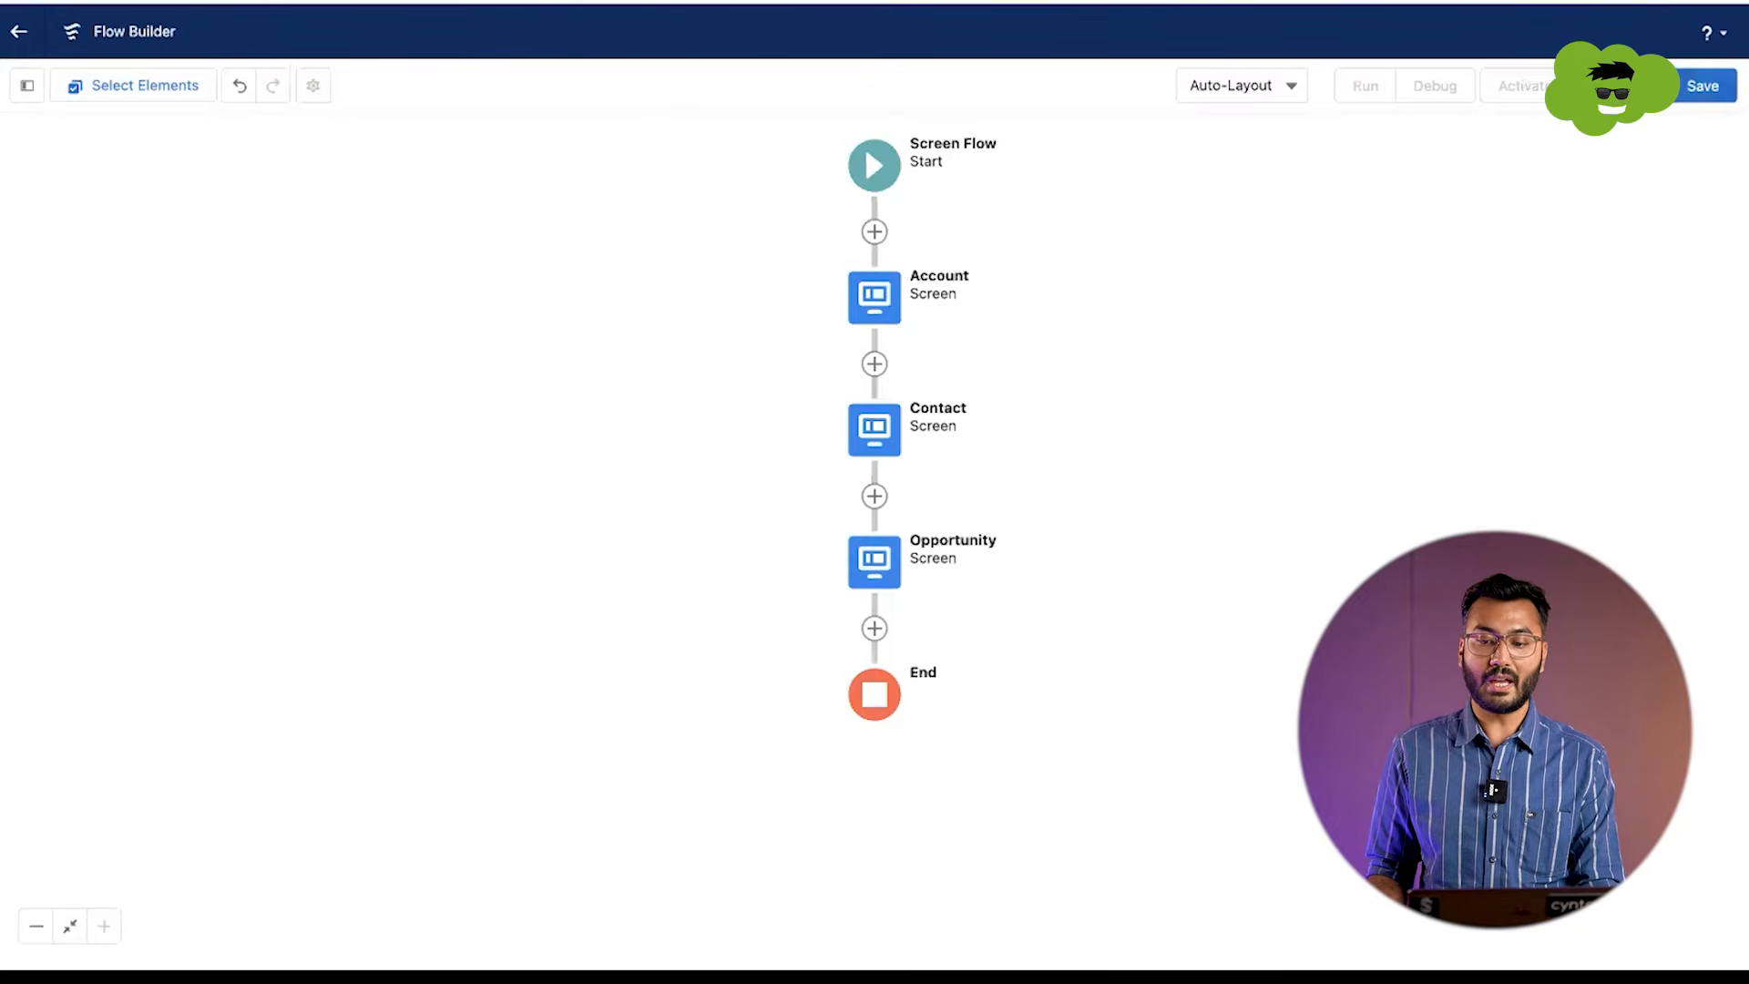
Step: Save the flow with the label Create Account Con Opp
left_click(1687, 89)
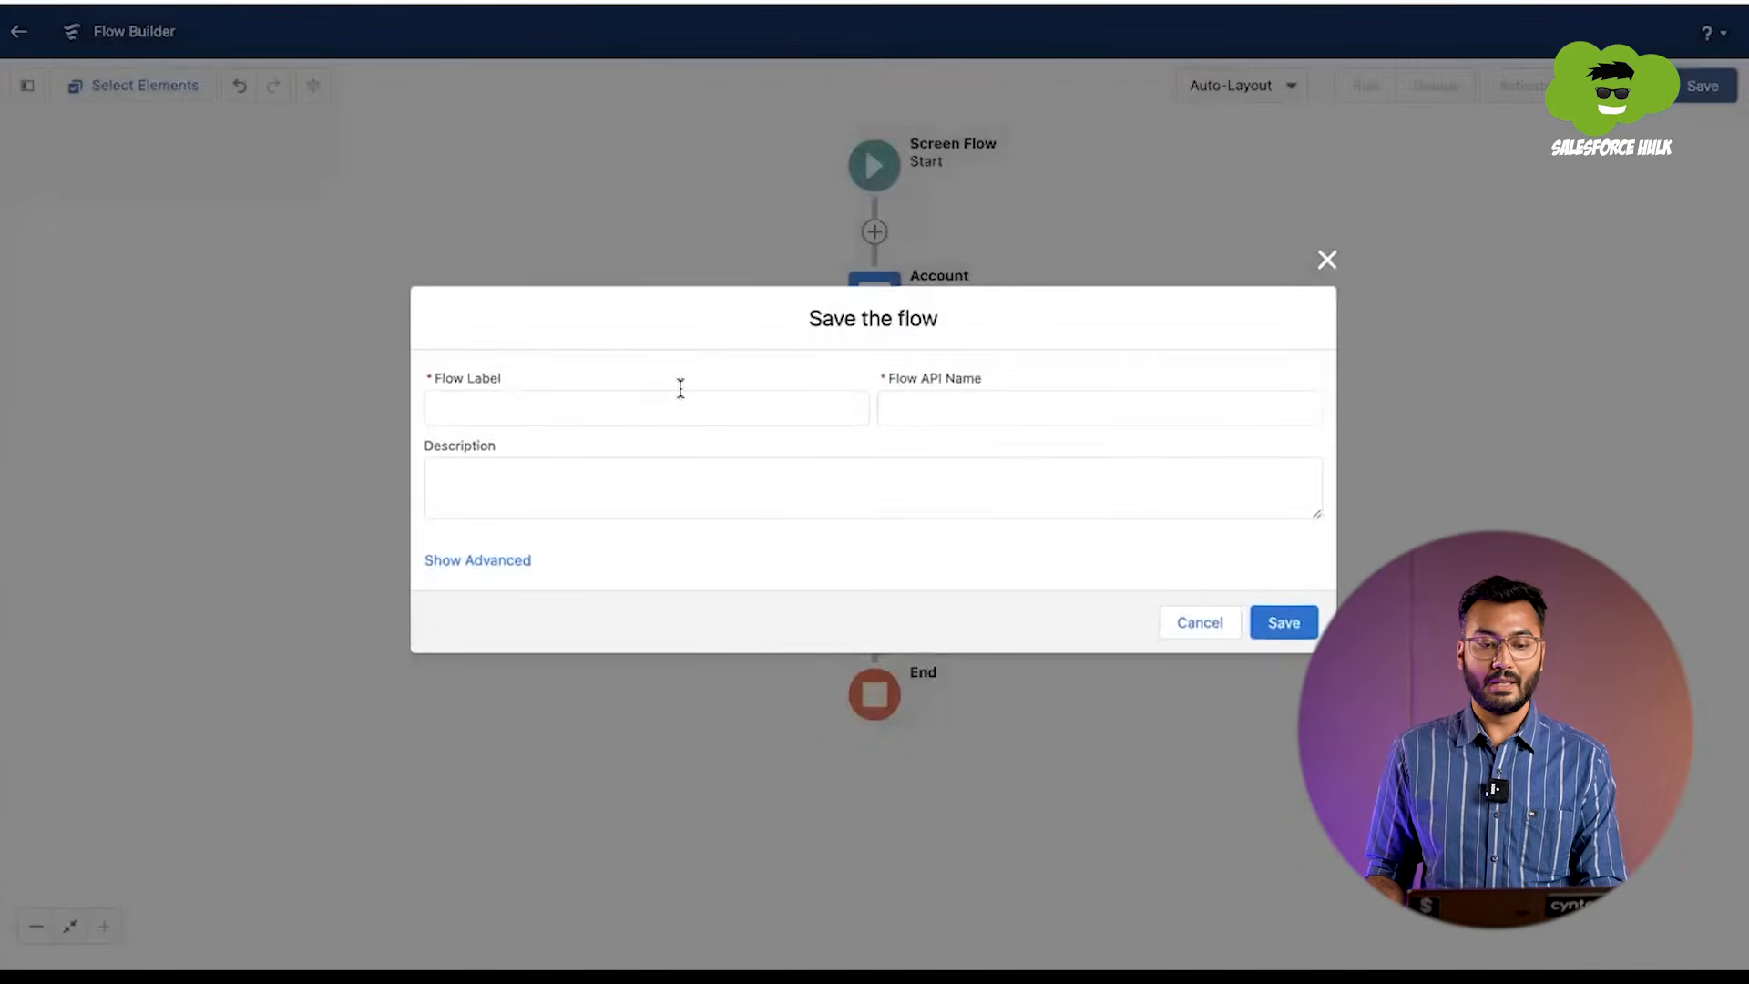
left_click(670, 404)
type("Account")
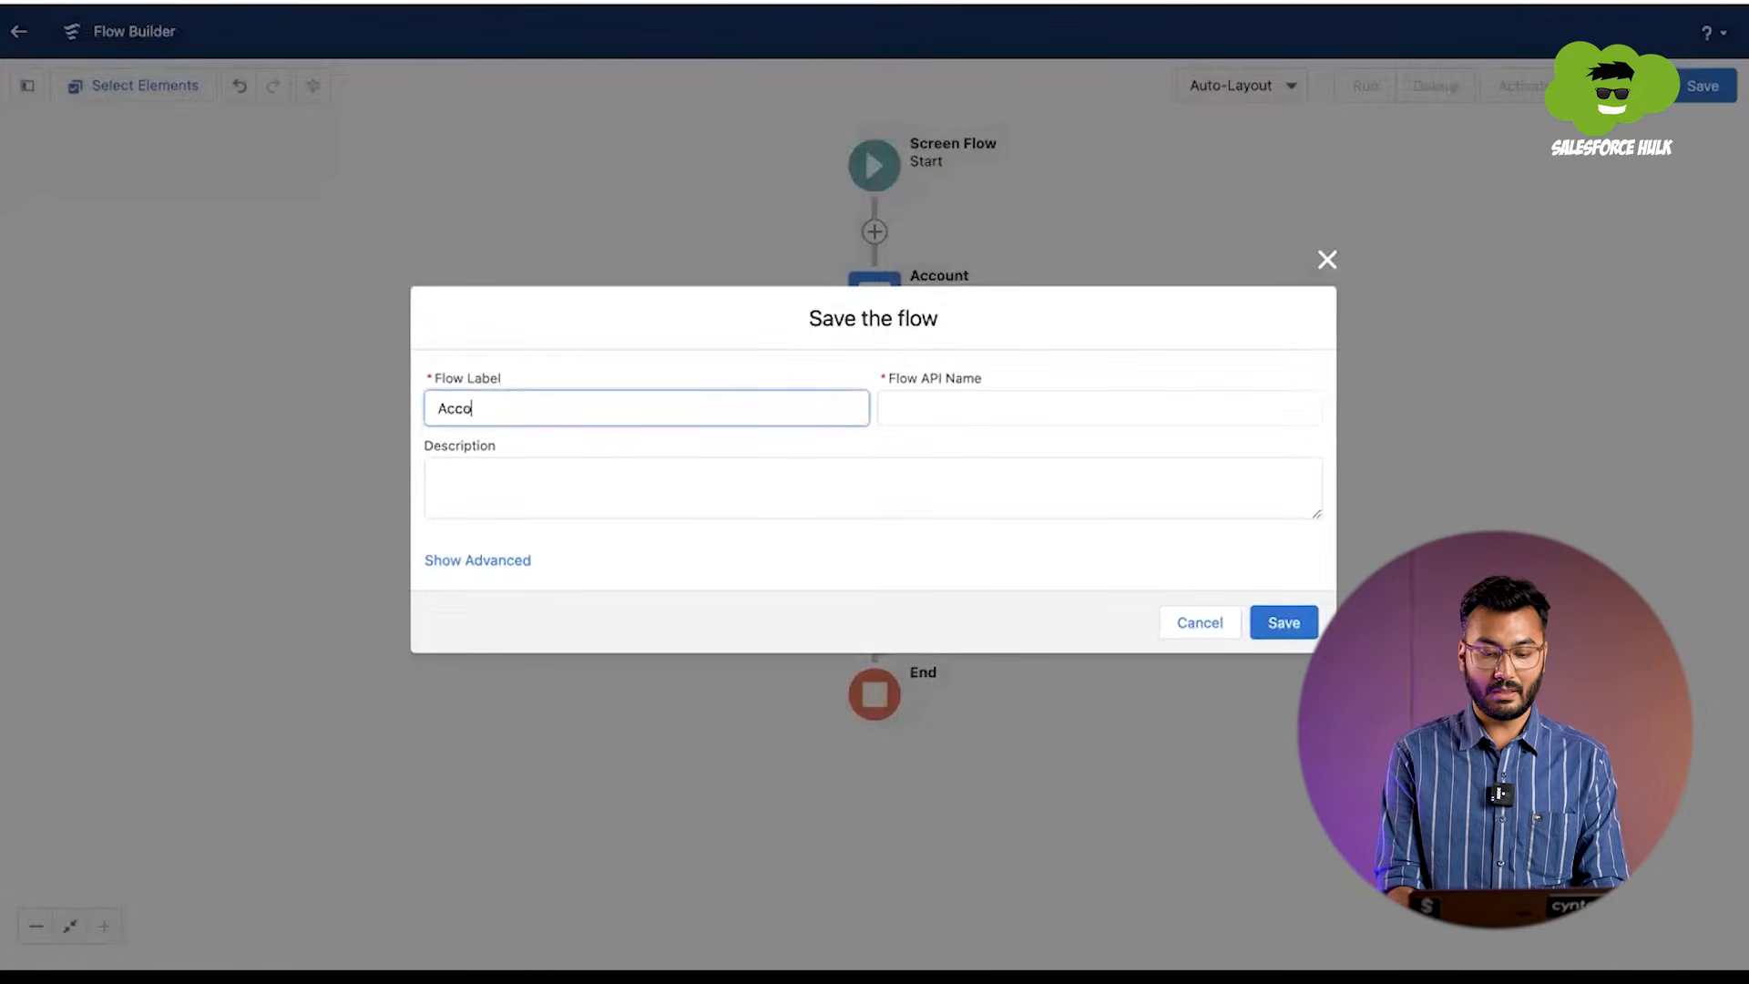
key("BackSpace")
key("BackSpace")
key("BackSpace")
key("BackSpace")
key("BackSpace")
key("BackSpace")
key("BackSpace")
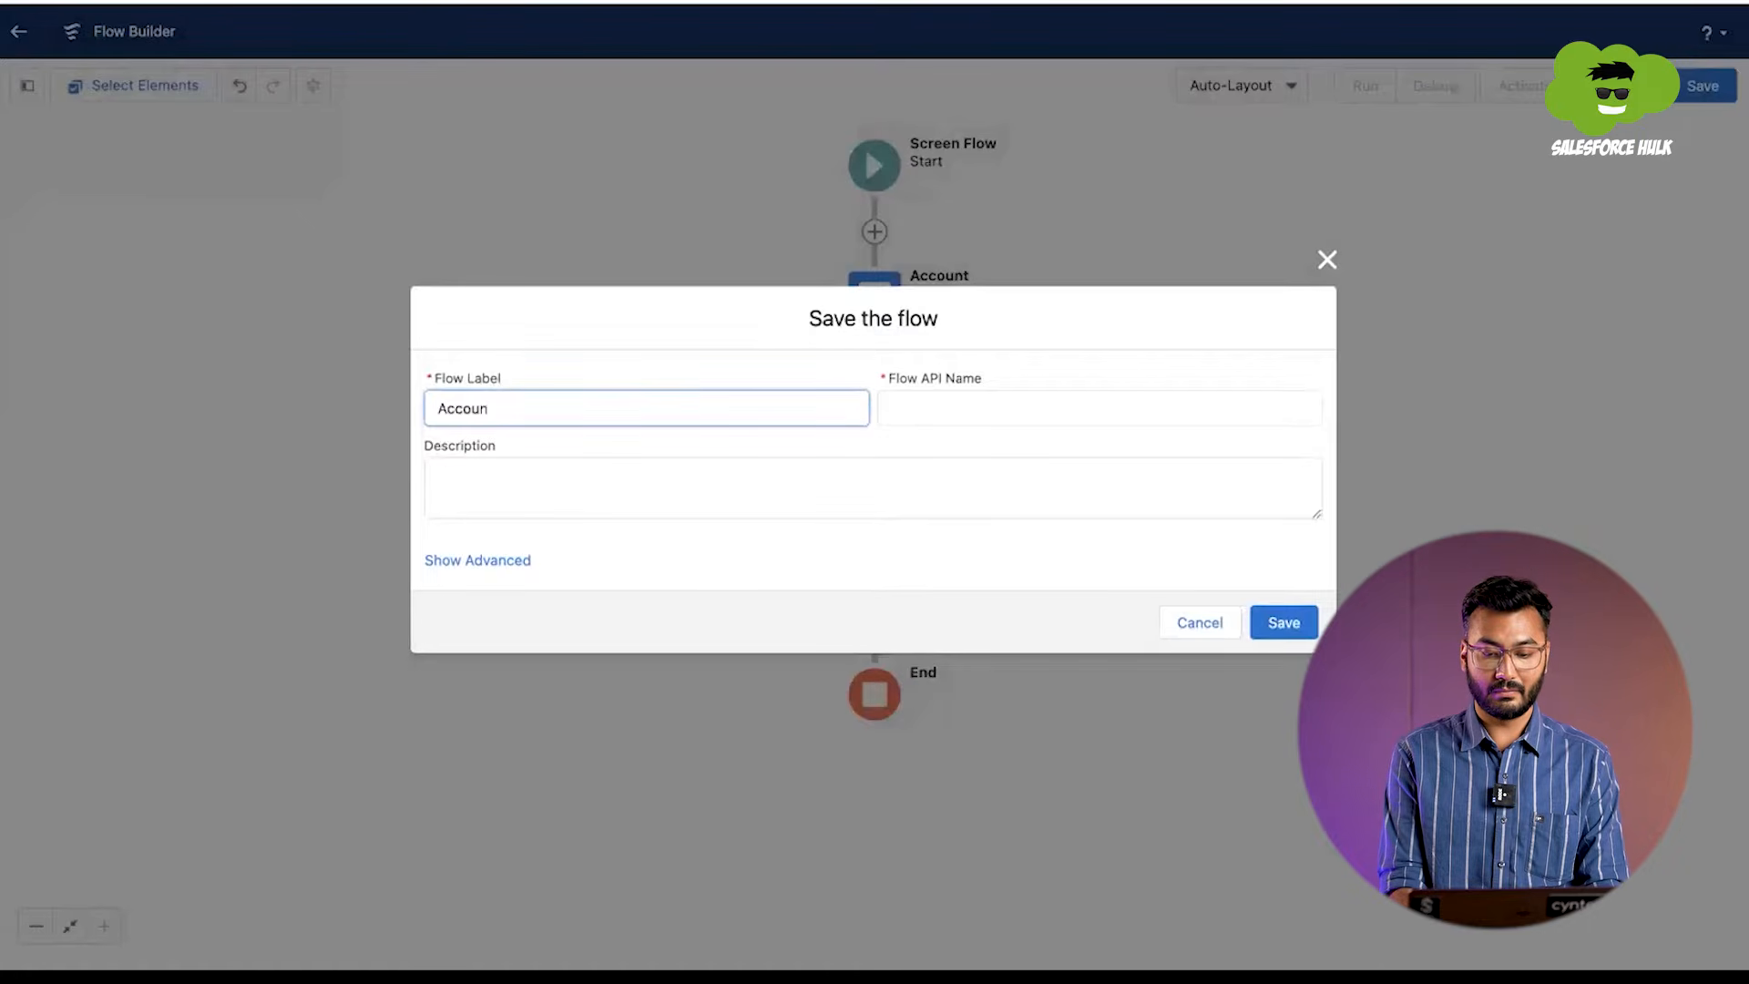
type("Crea")
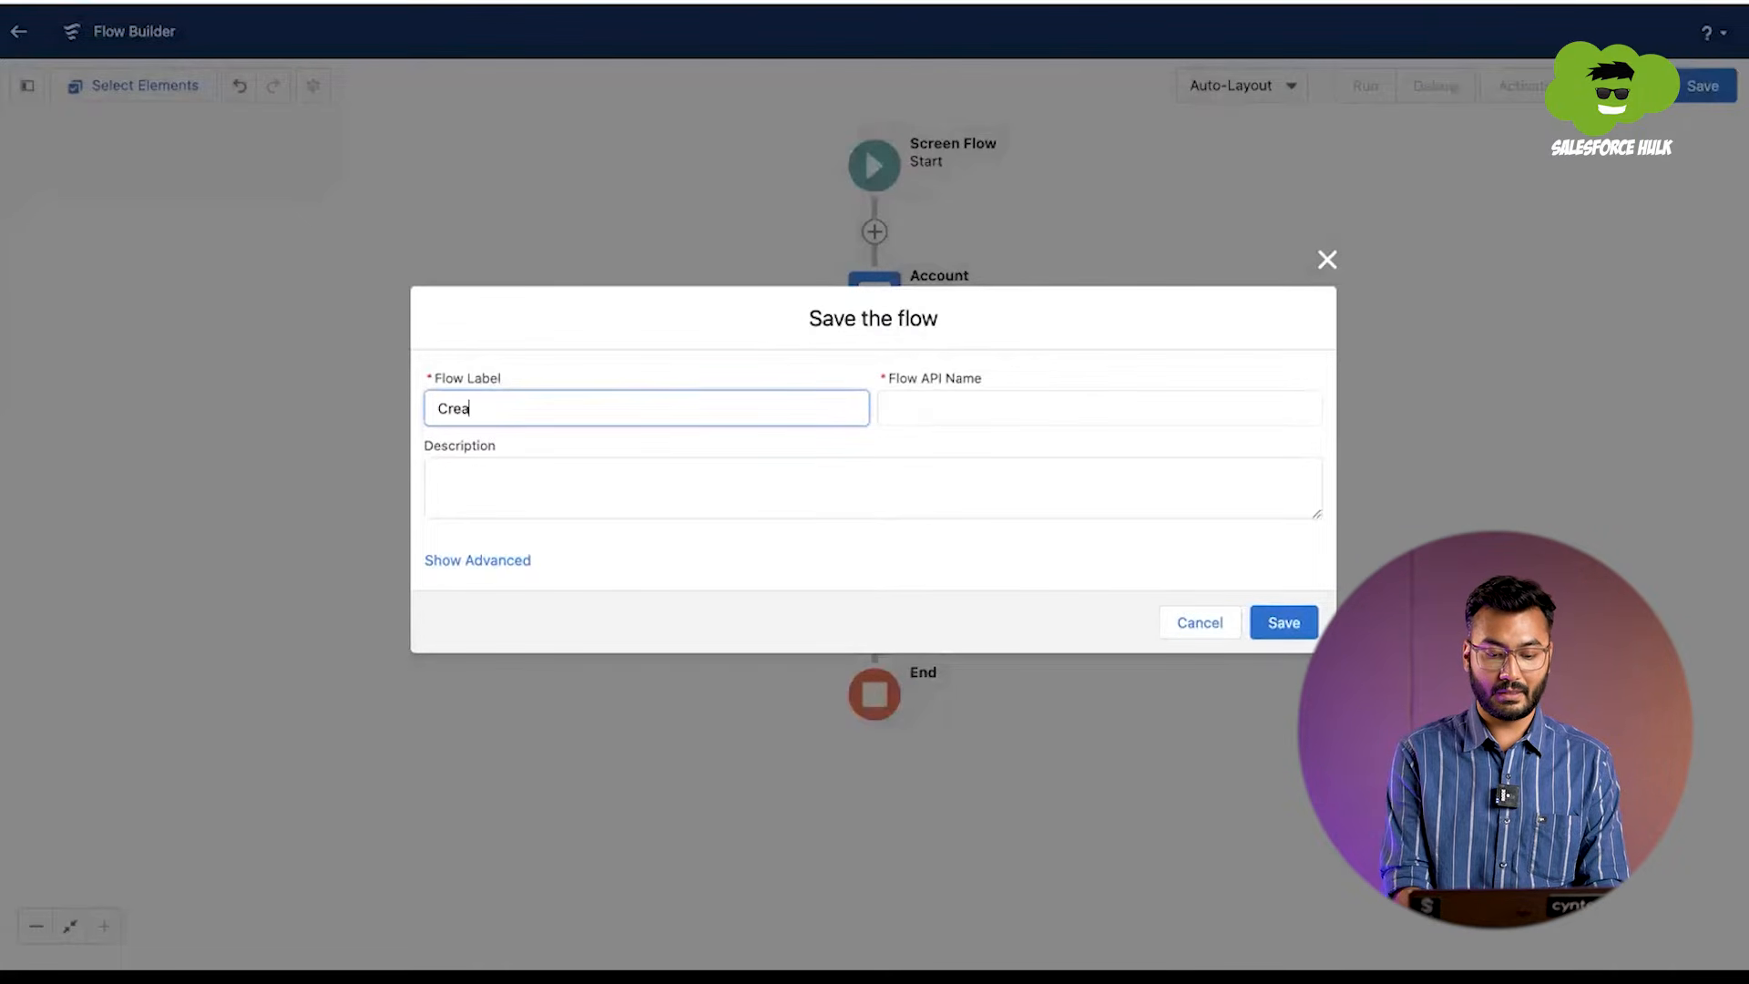
type("te Account Con")
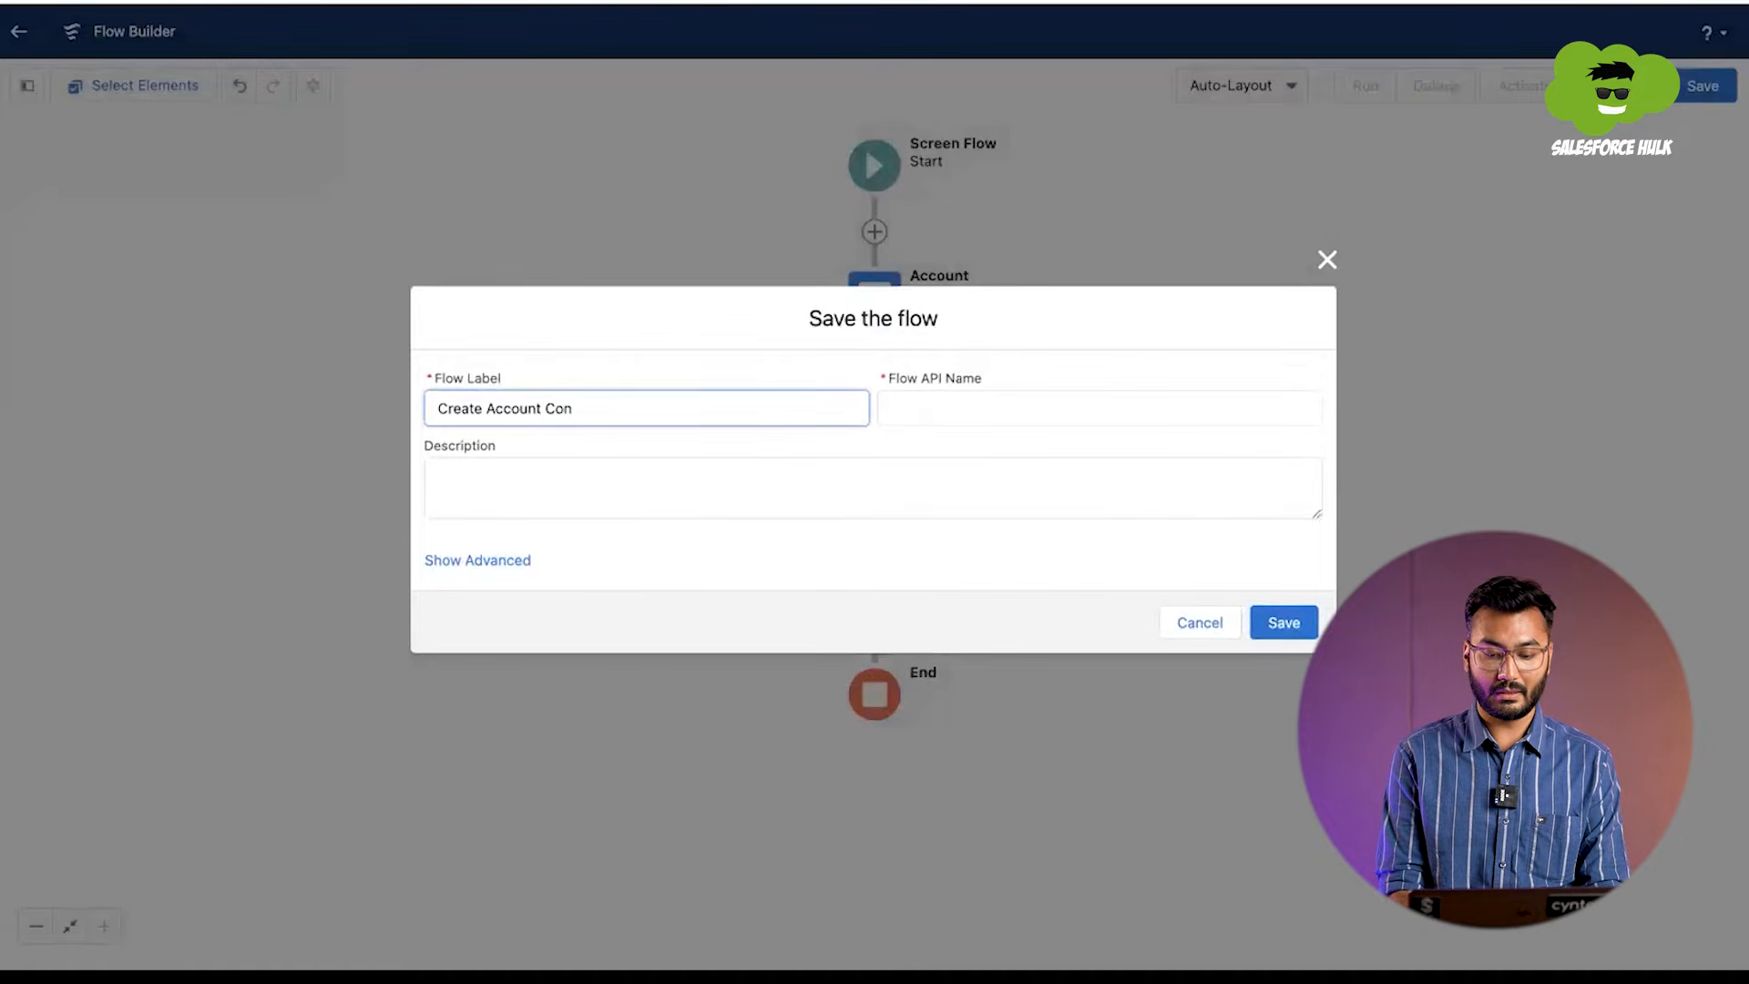
type(" Opp")
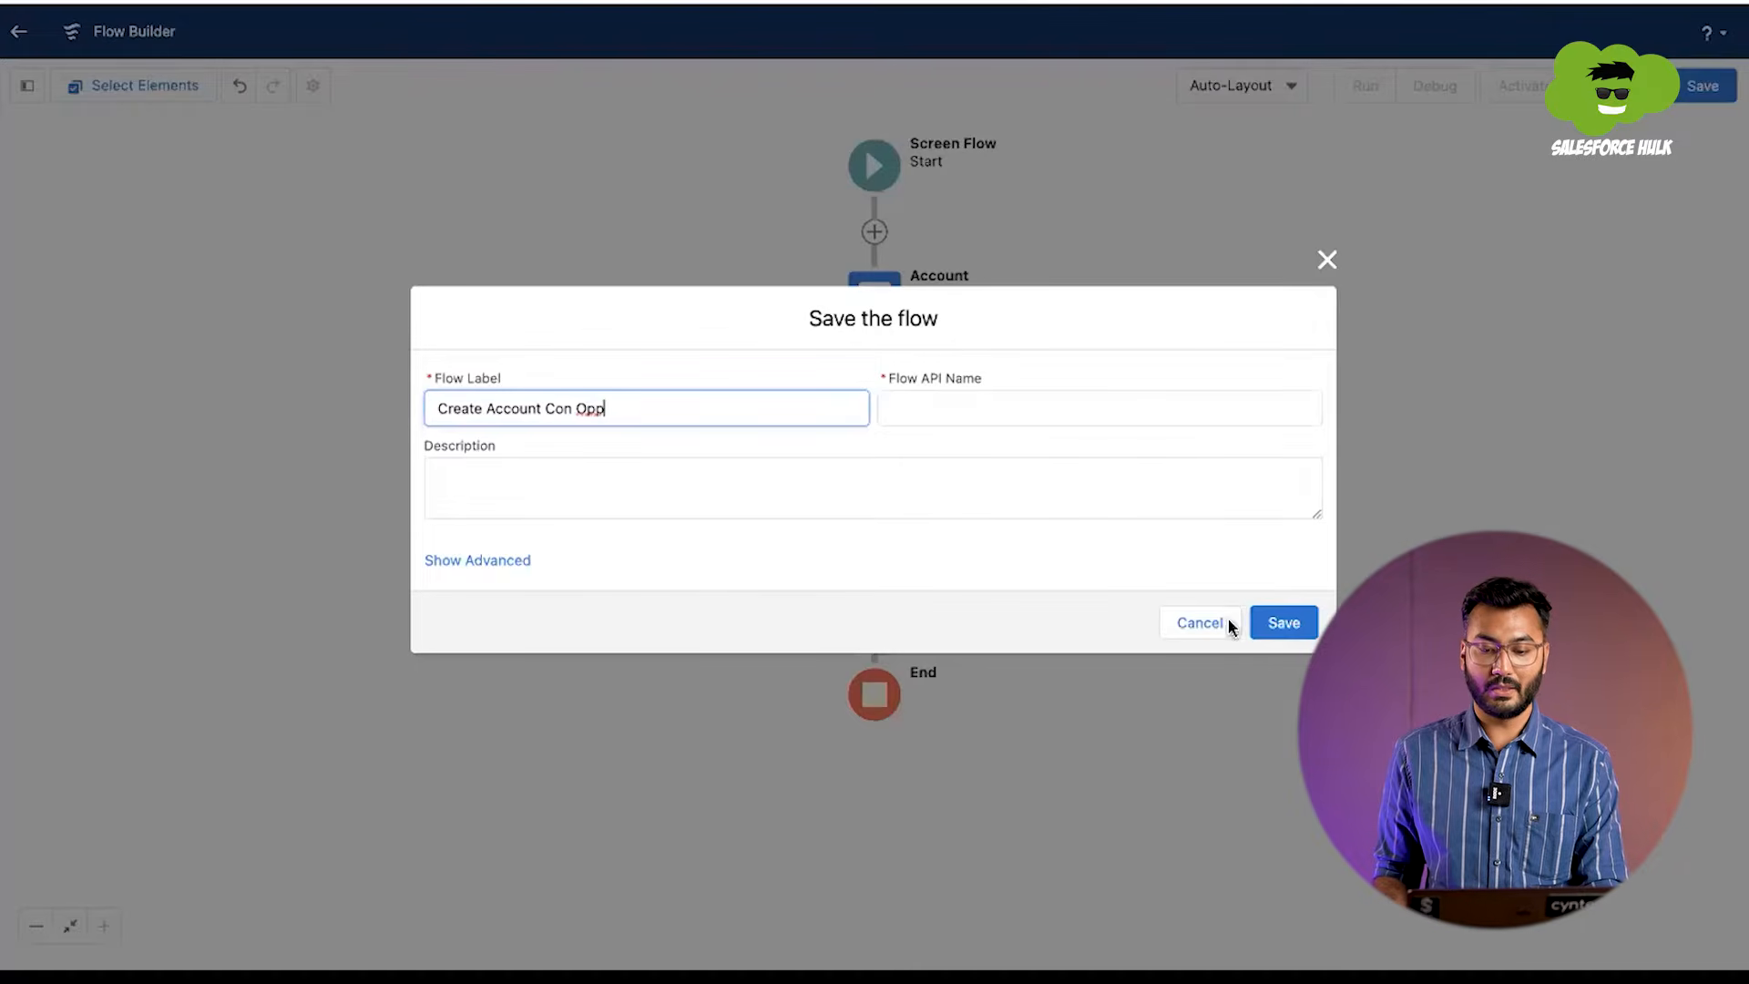
left_click(1296, 625)
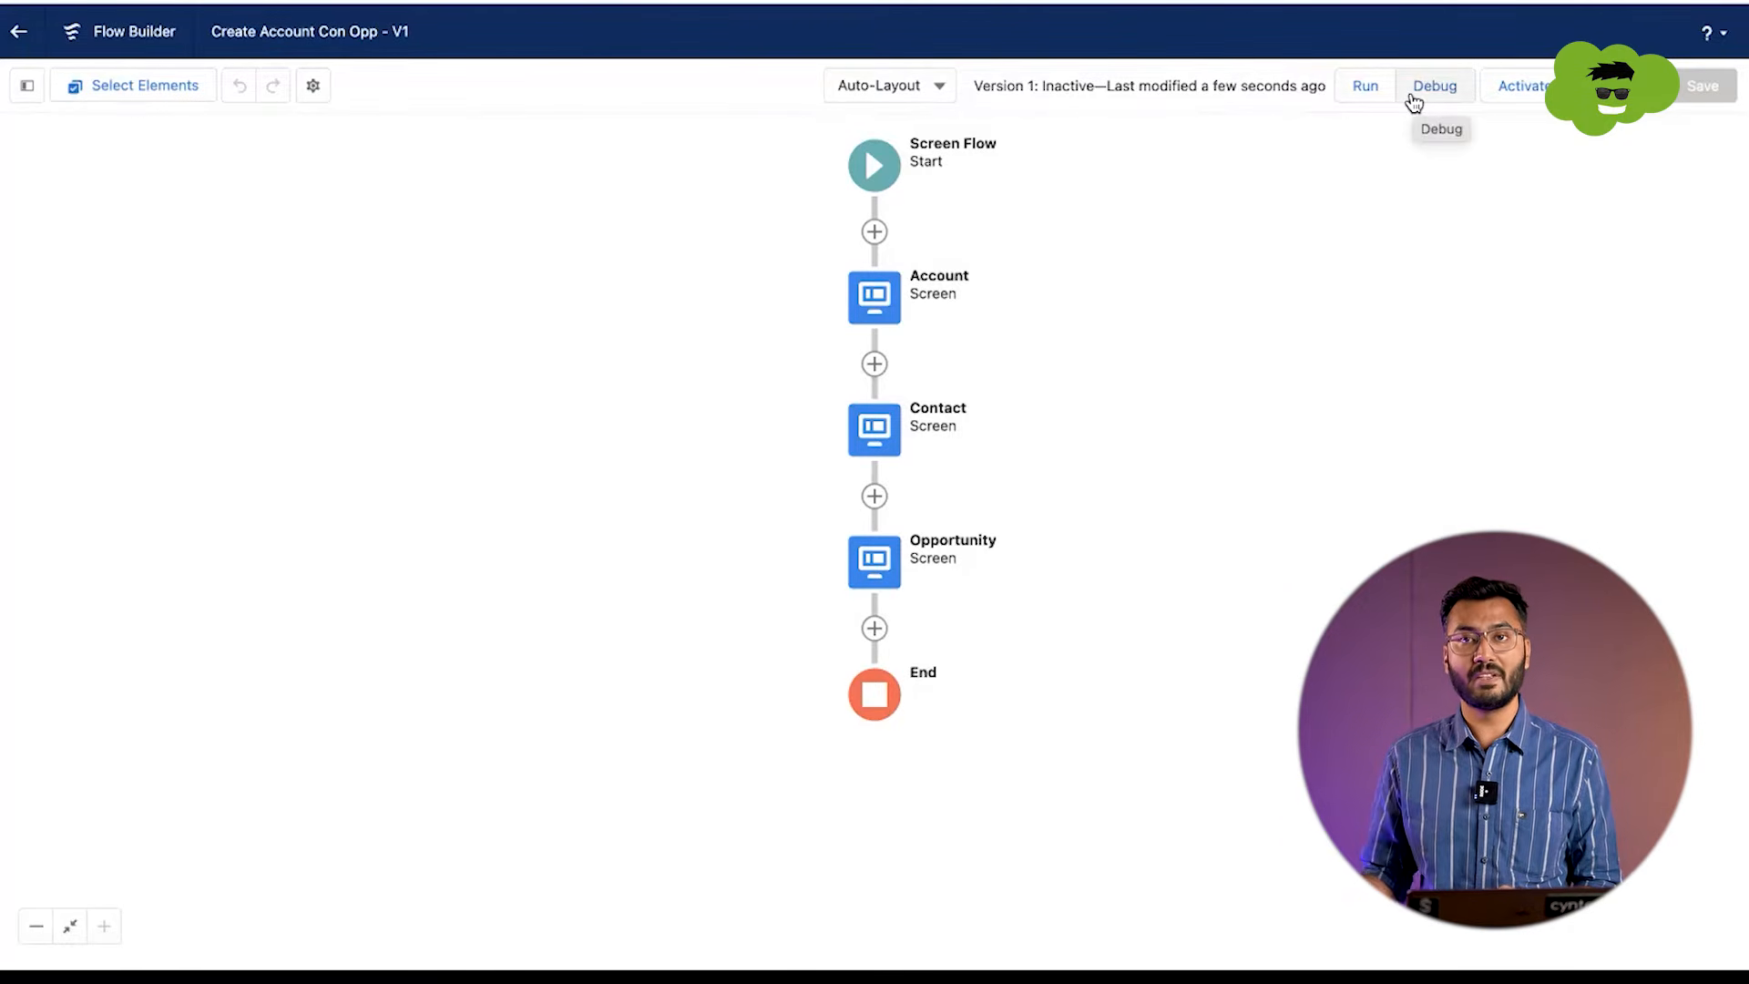
Step: Run the flow and submit its Account screen with account name Test Account and 9000 employees
left_click(1365, 86)
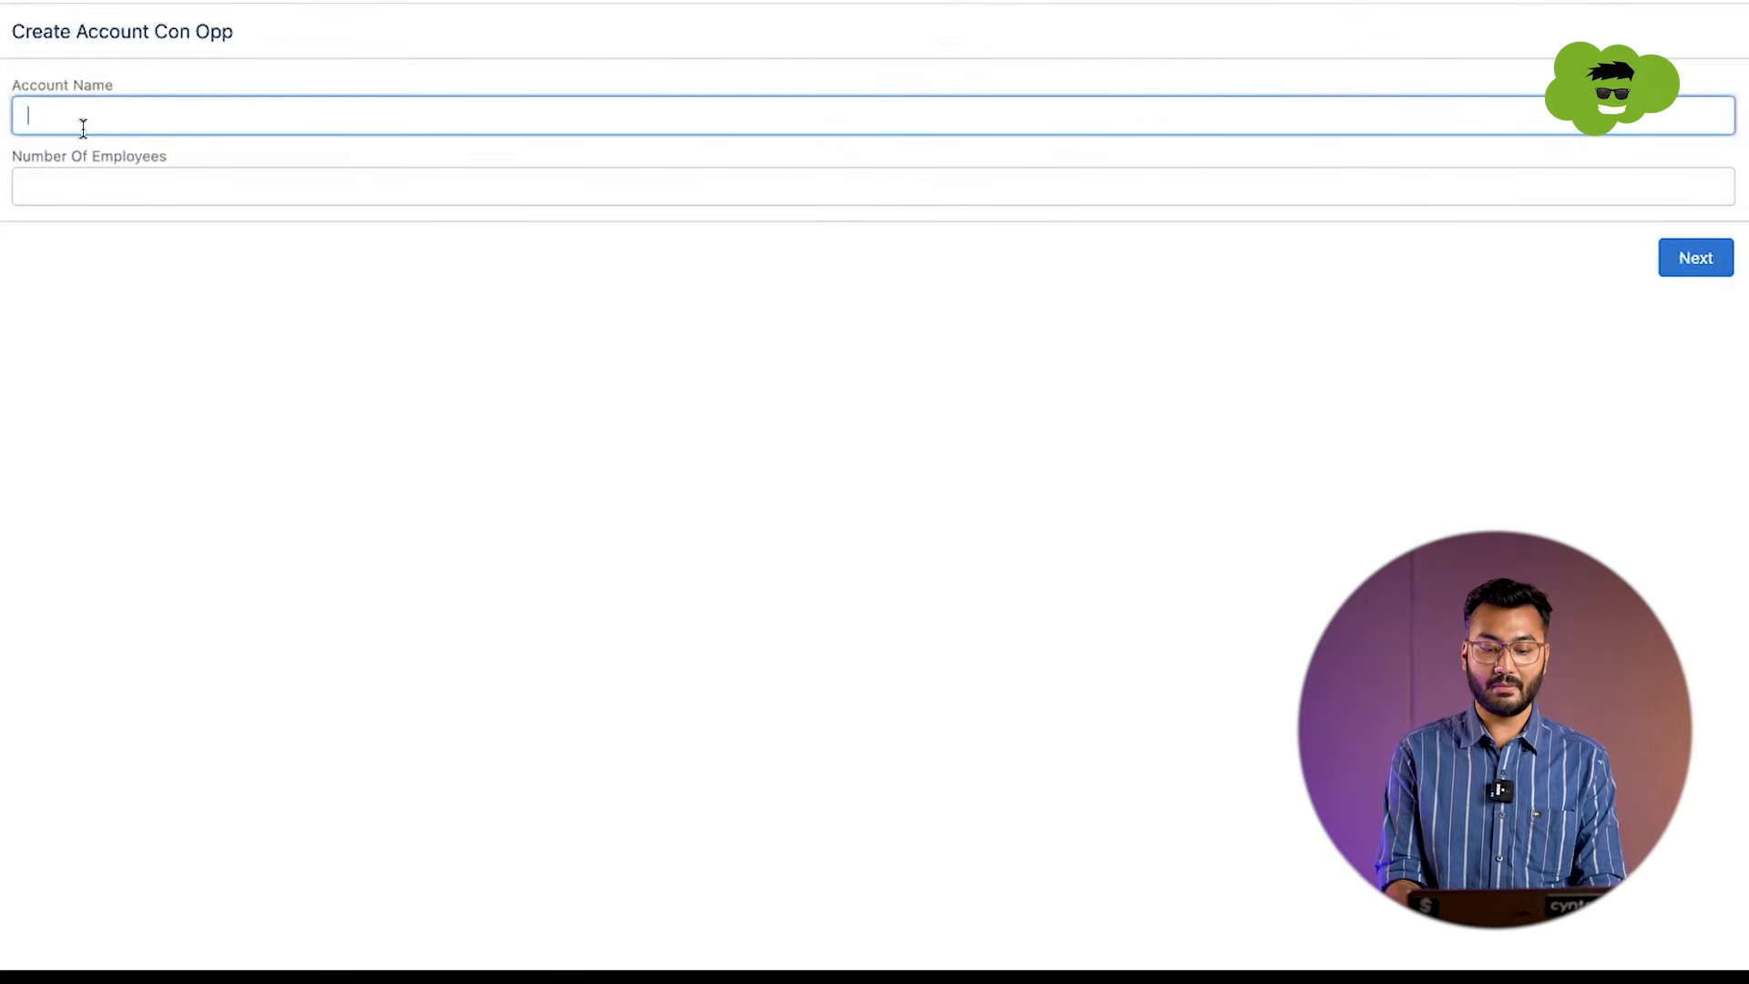
type("Tes")
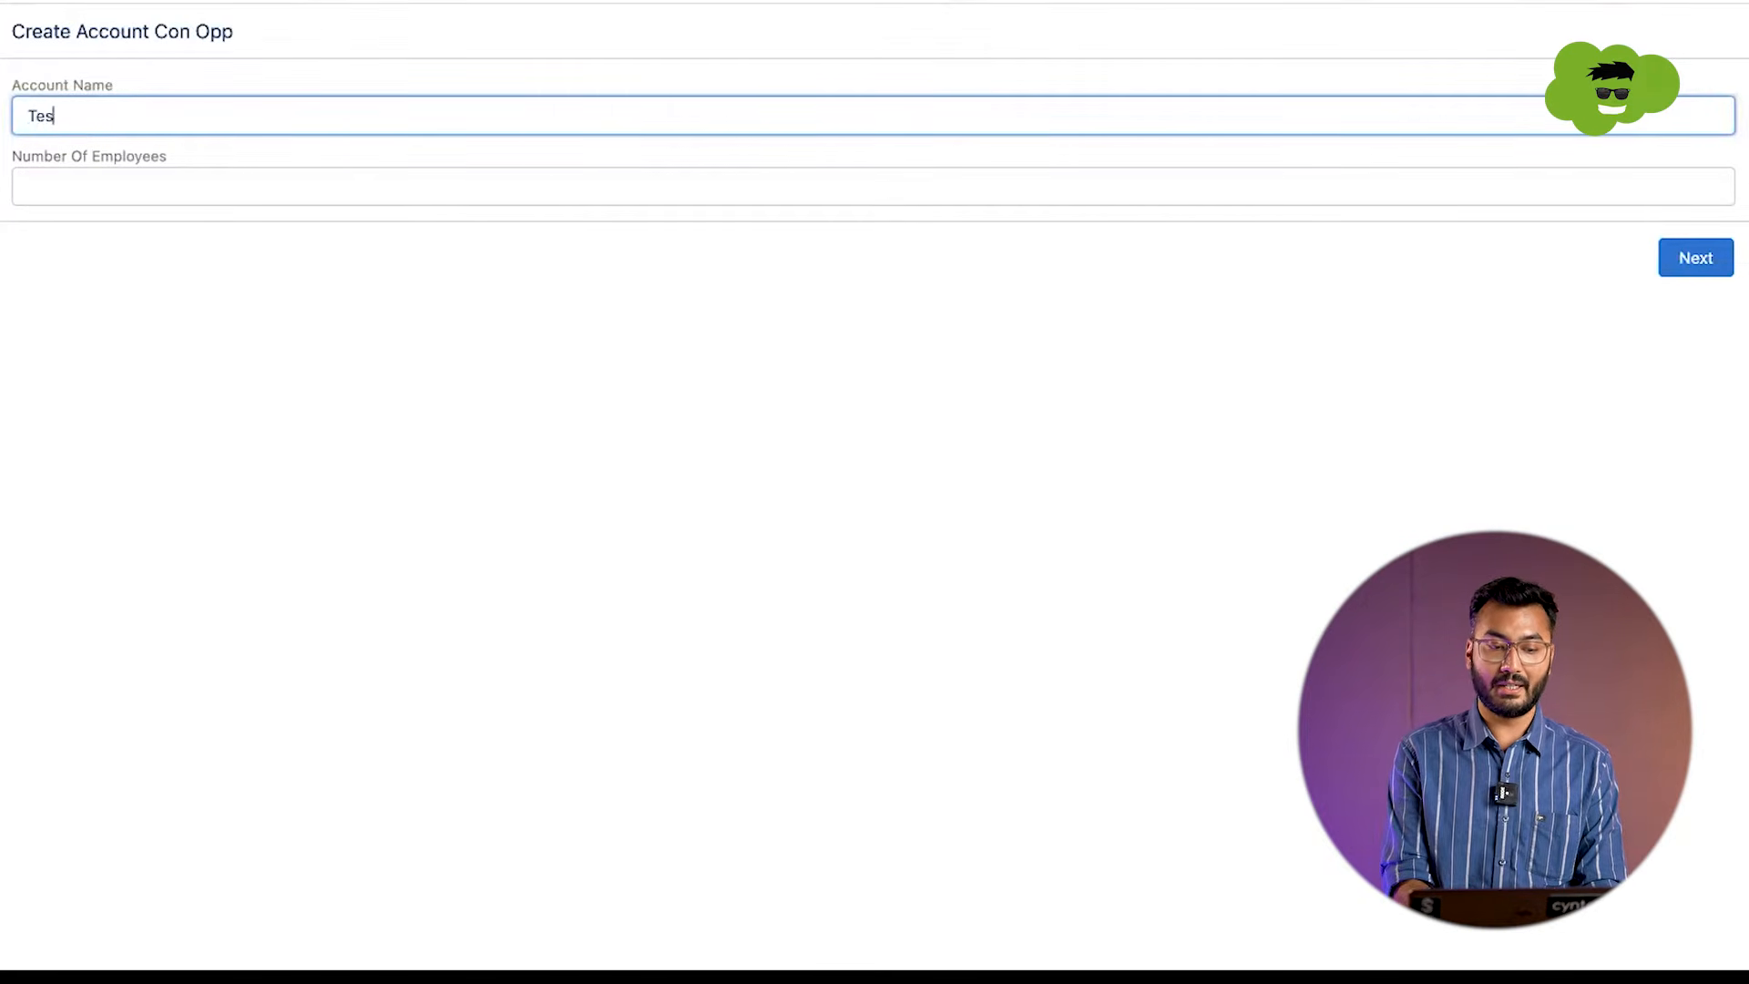
type("t Account")
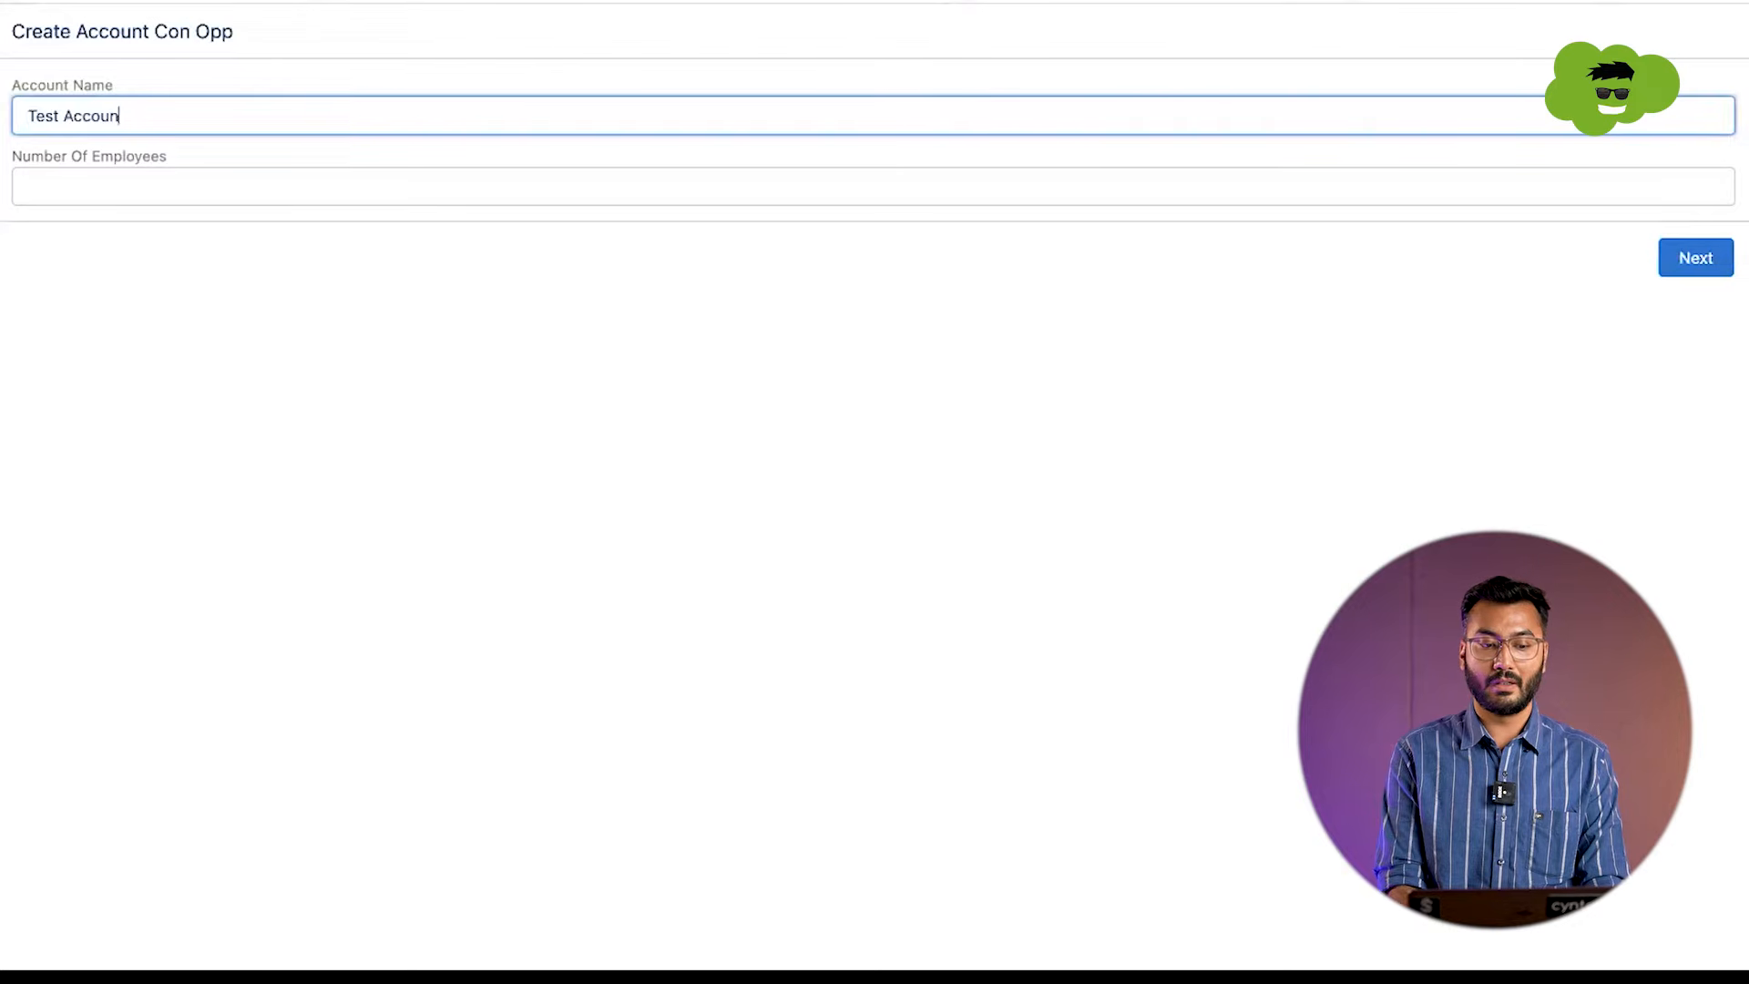
key("Tab")
type("9000")
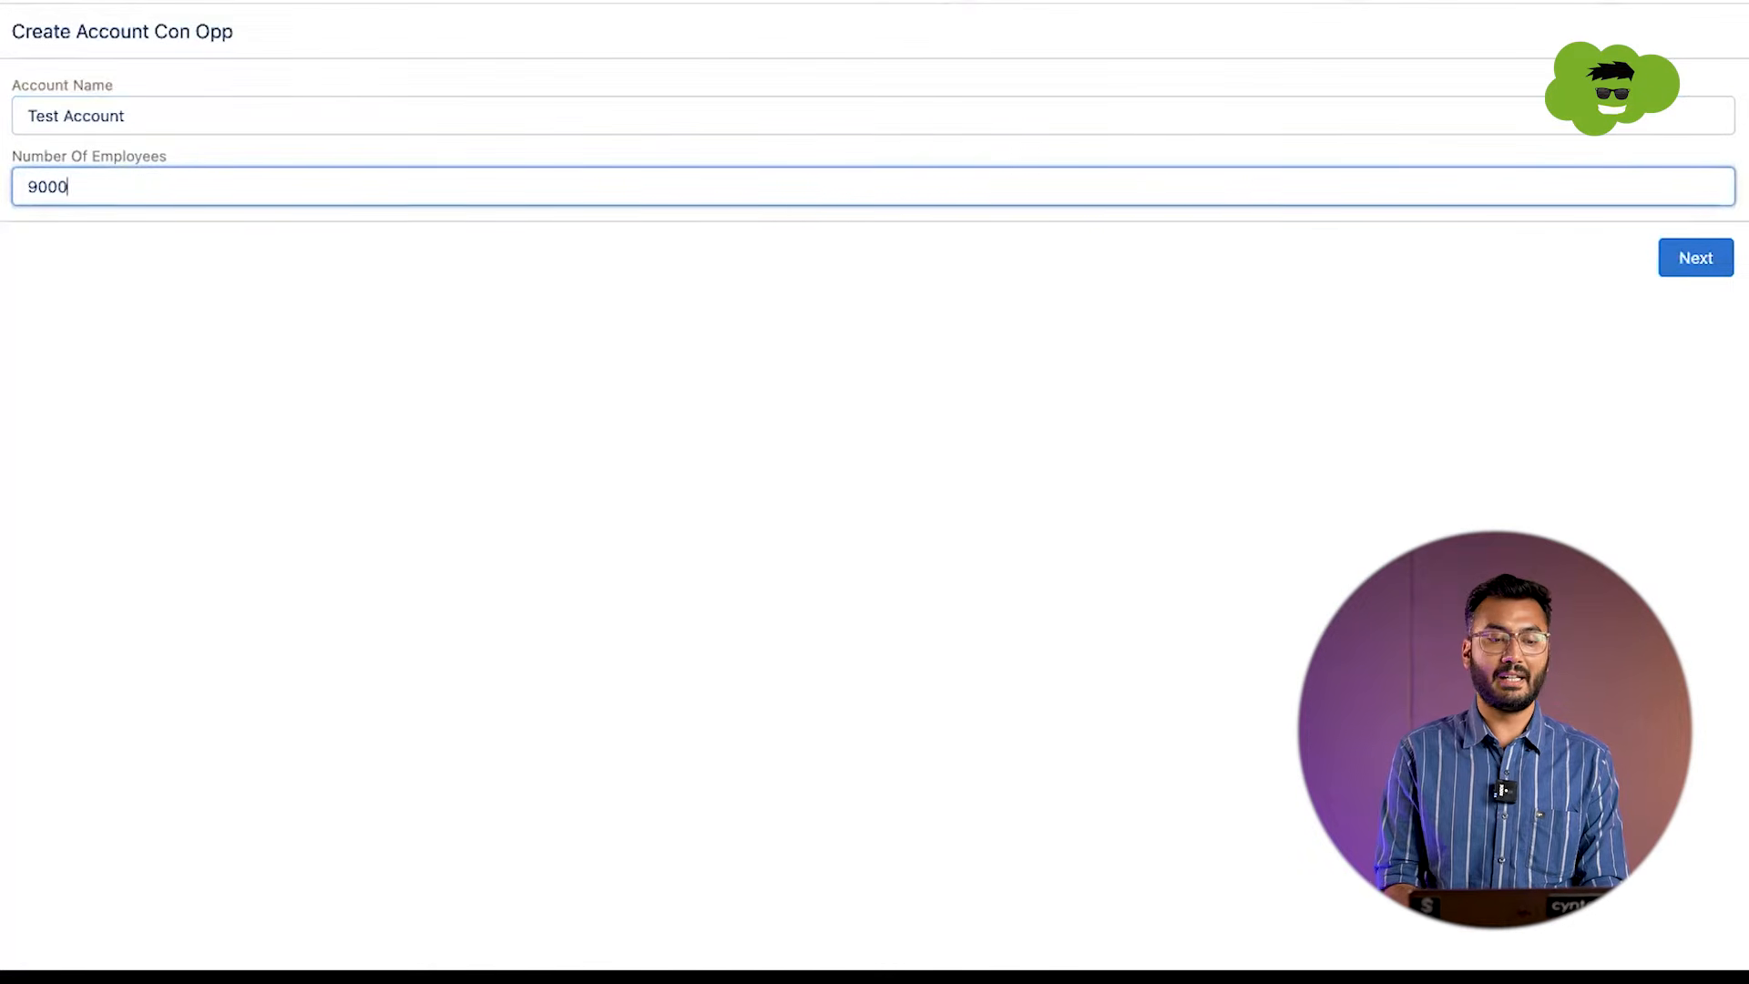
left_click(1684, 259)
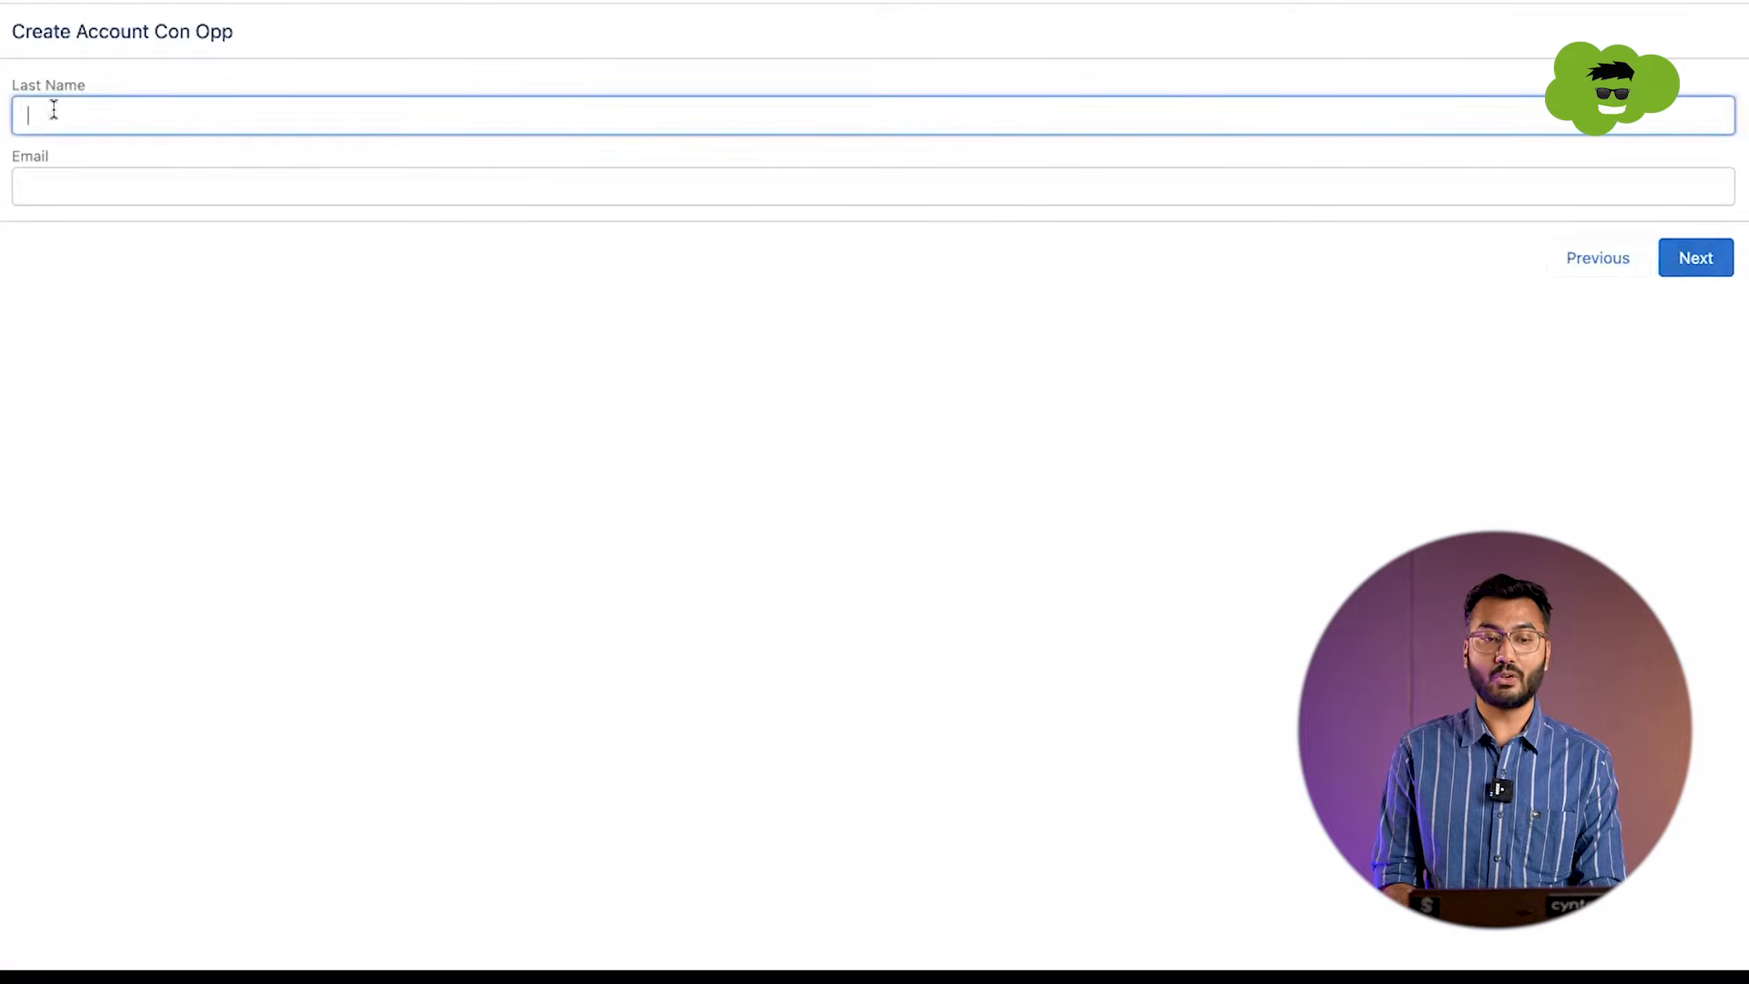
Step: Fill in the contact's last name and email on the Contact screen and proceed to the Opportunity screen
type("Singh")
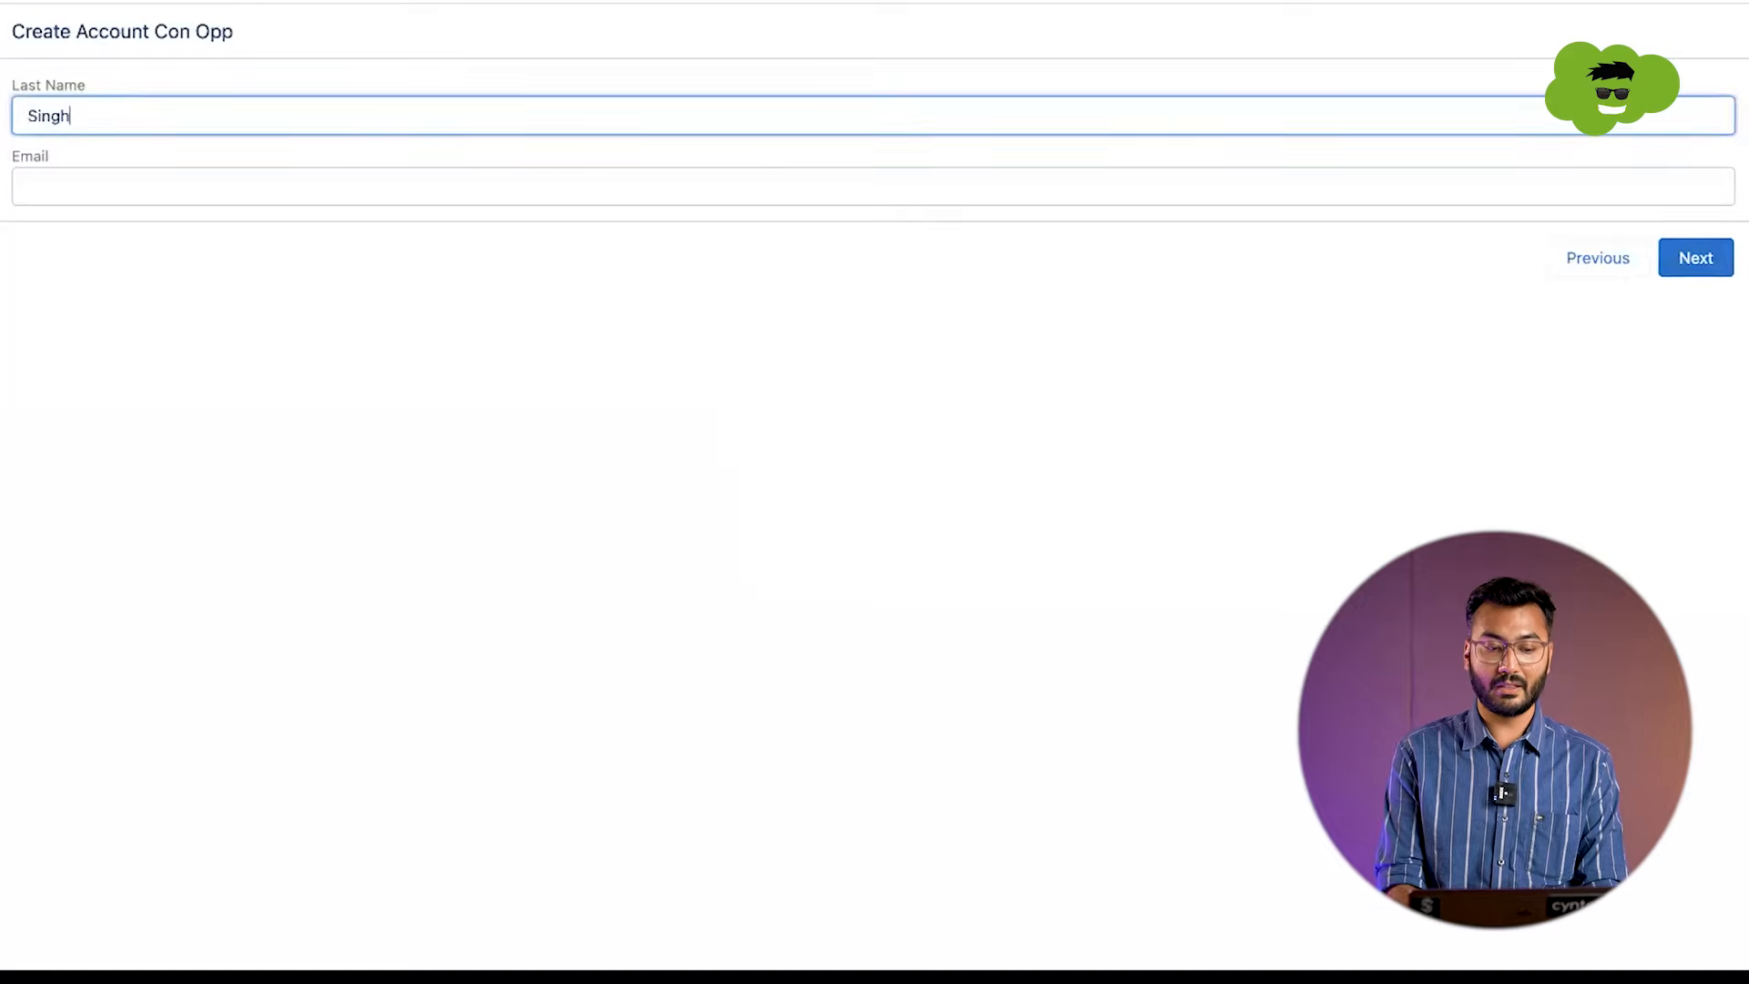
key("Tab")
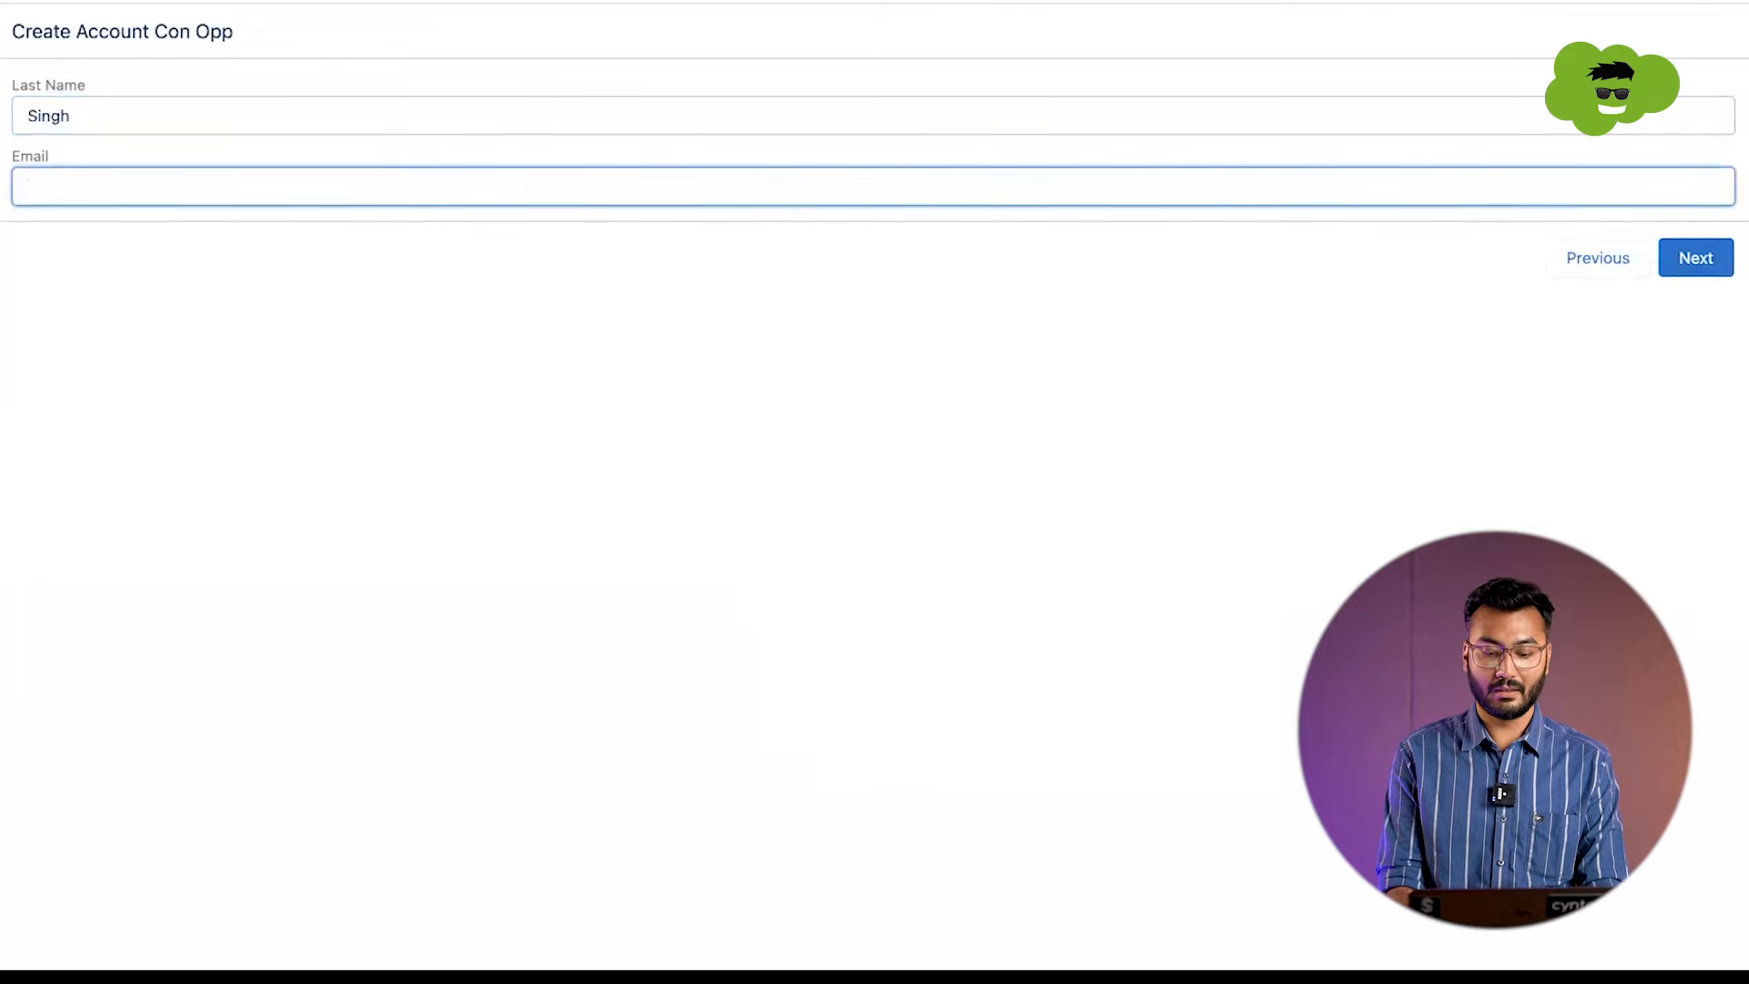
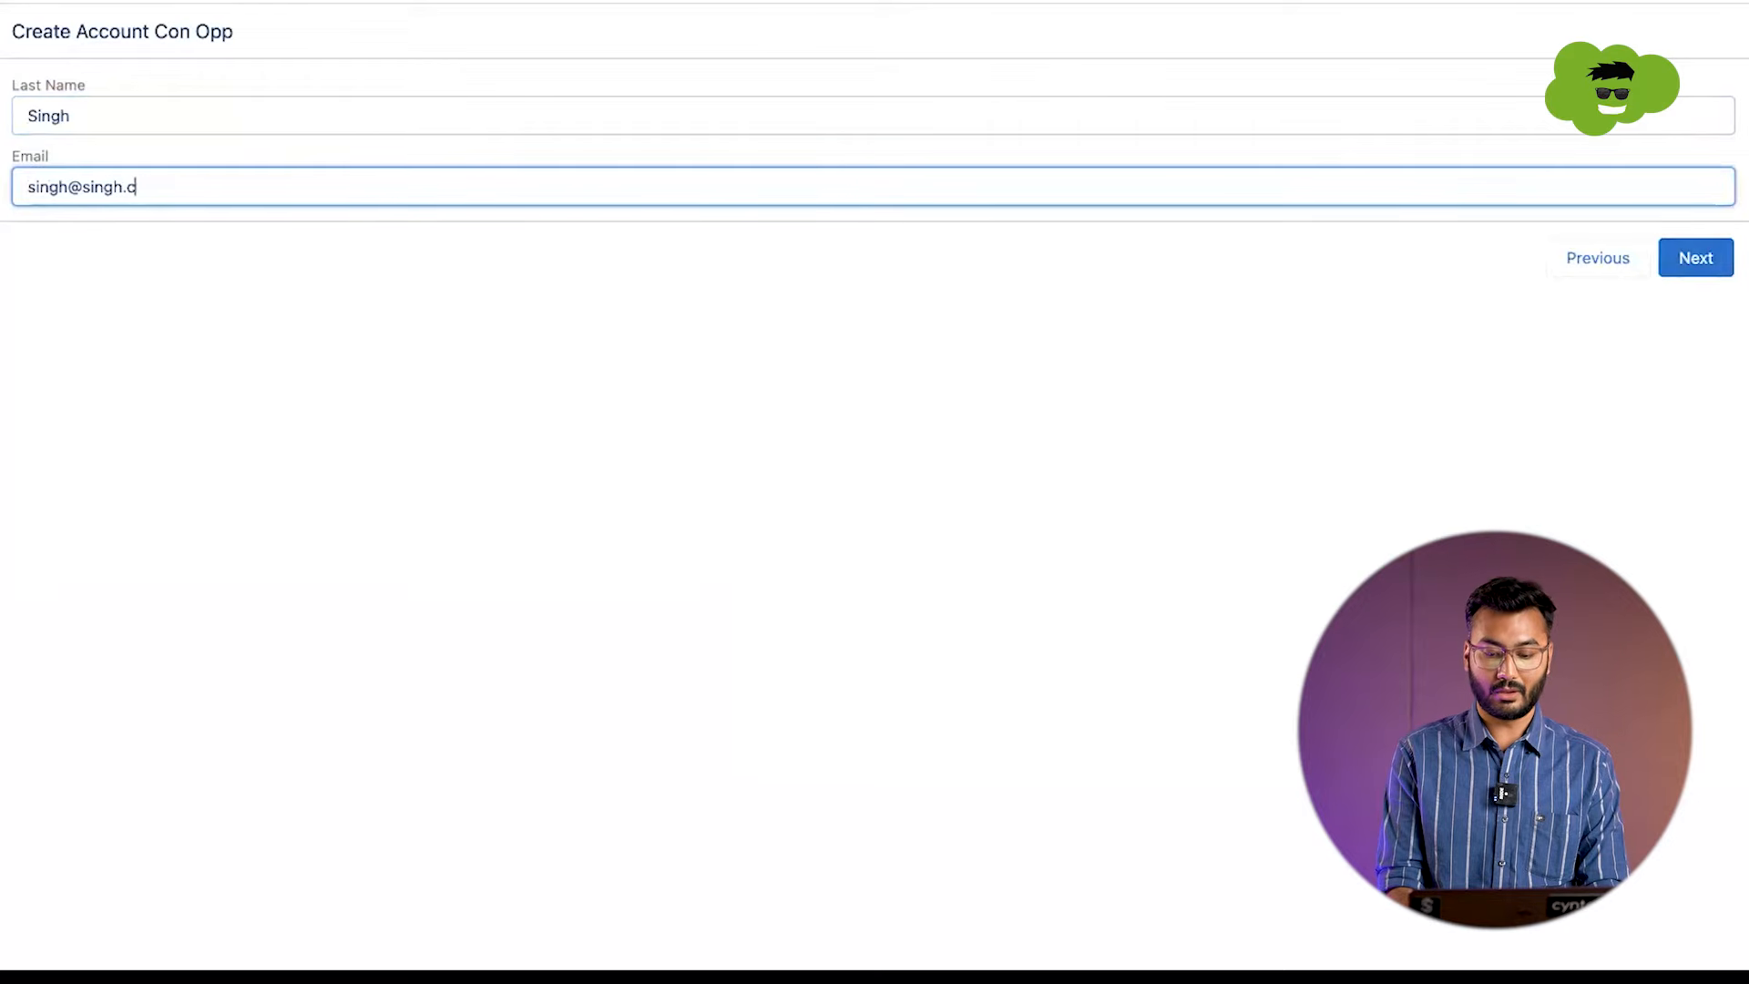
left_click(1697, 264)
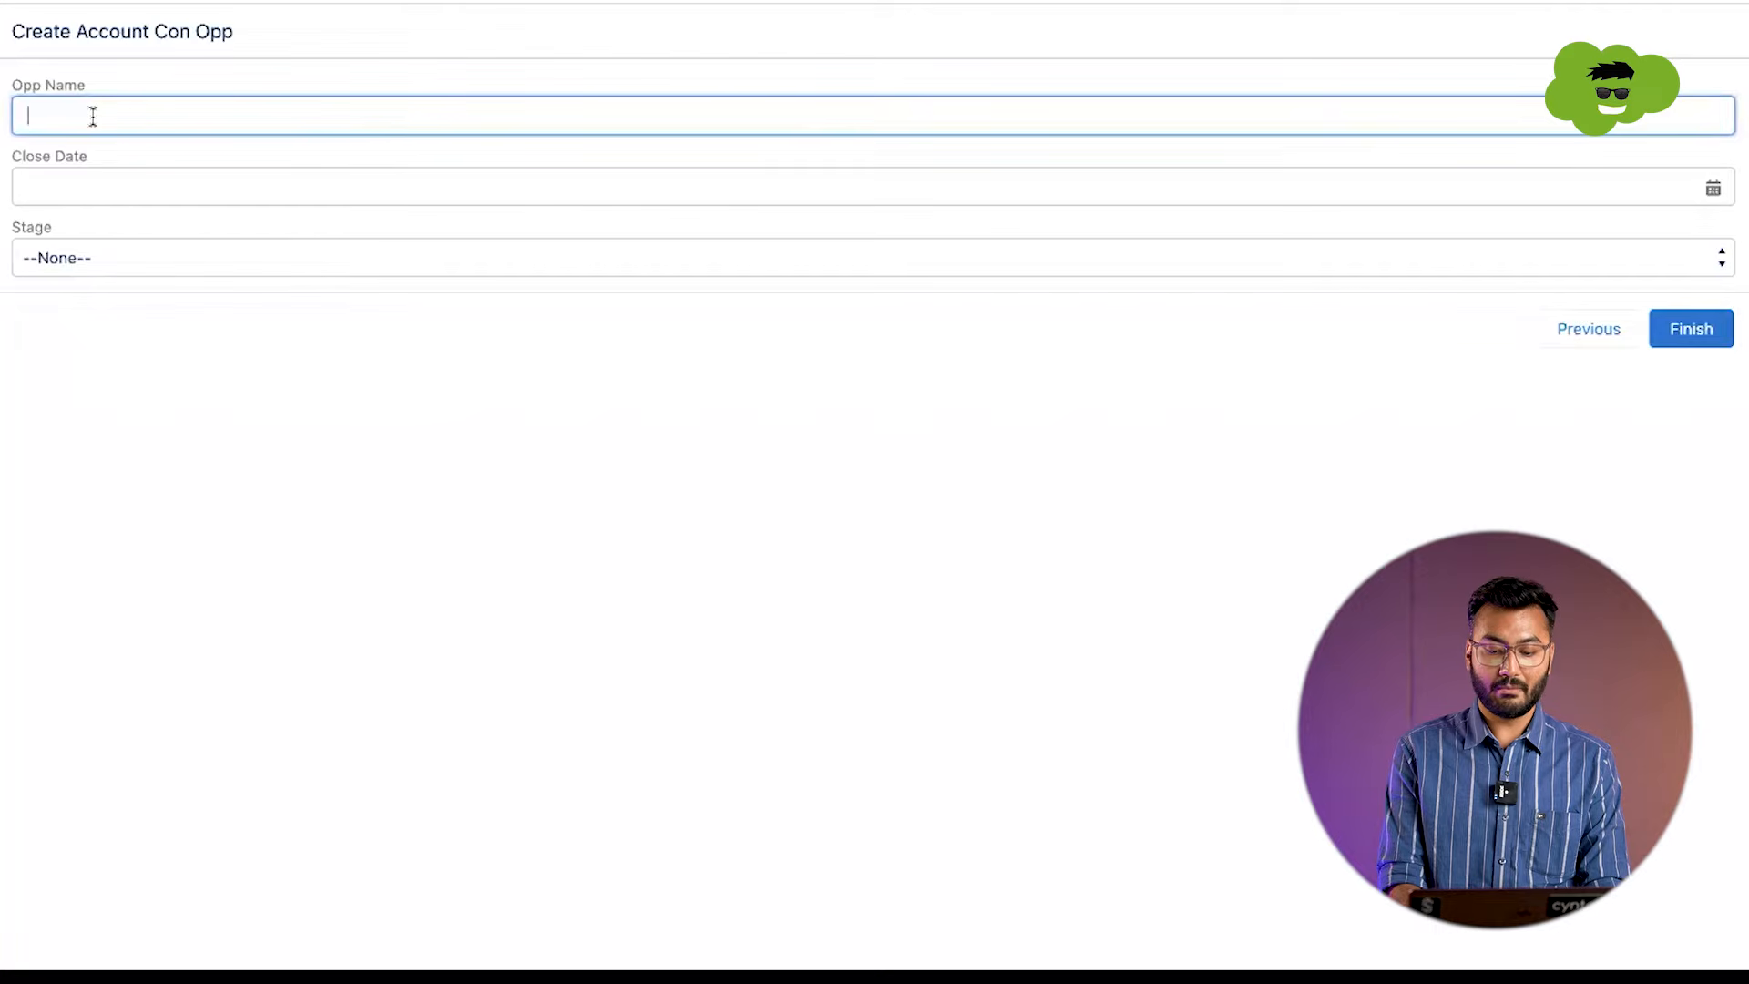
Step: Complete the Opportunity screen with name First Opportunity, close date 19-May-2023 and stage Needs Analysis, and finish the test run
type("First Op")
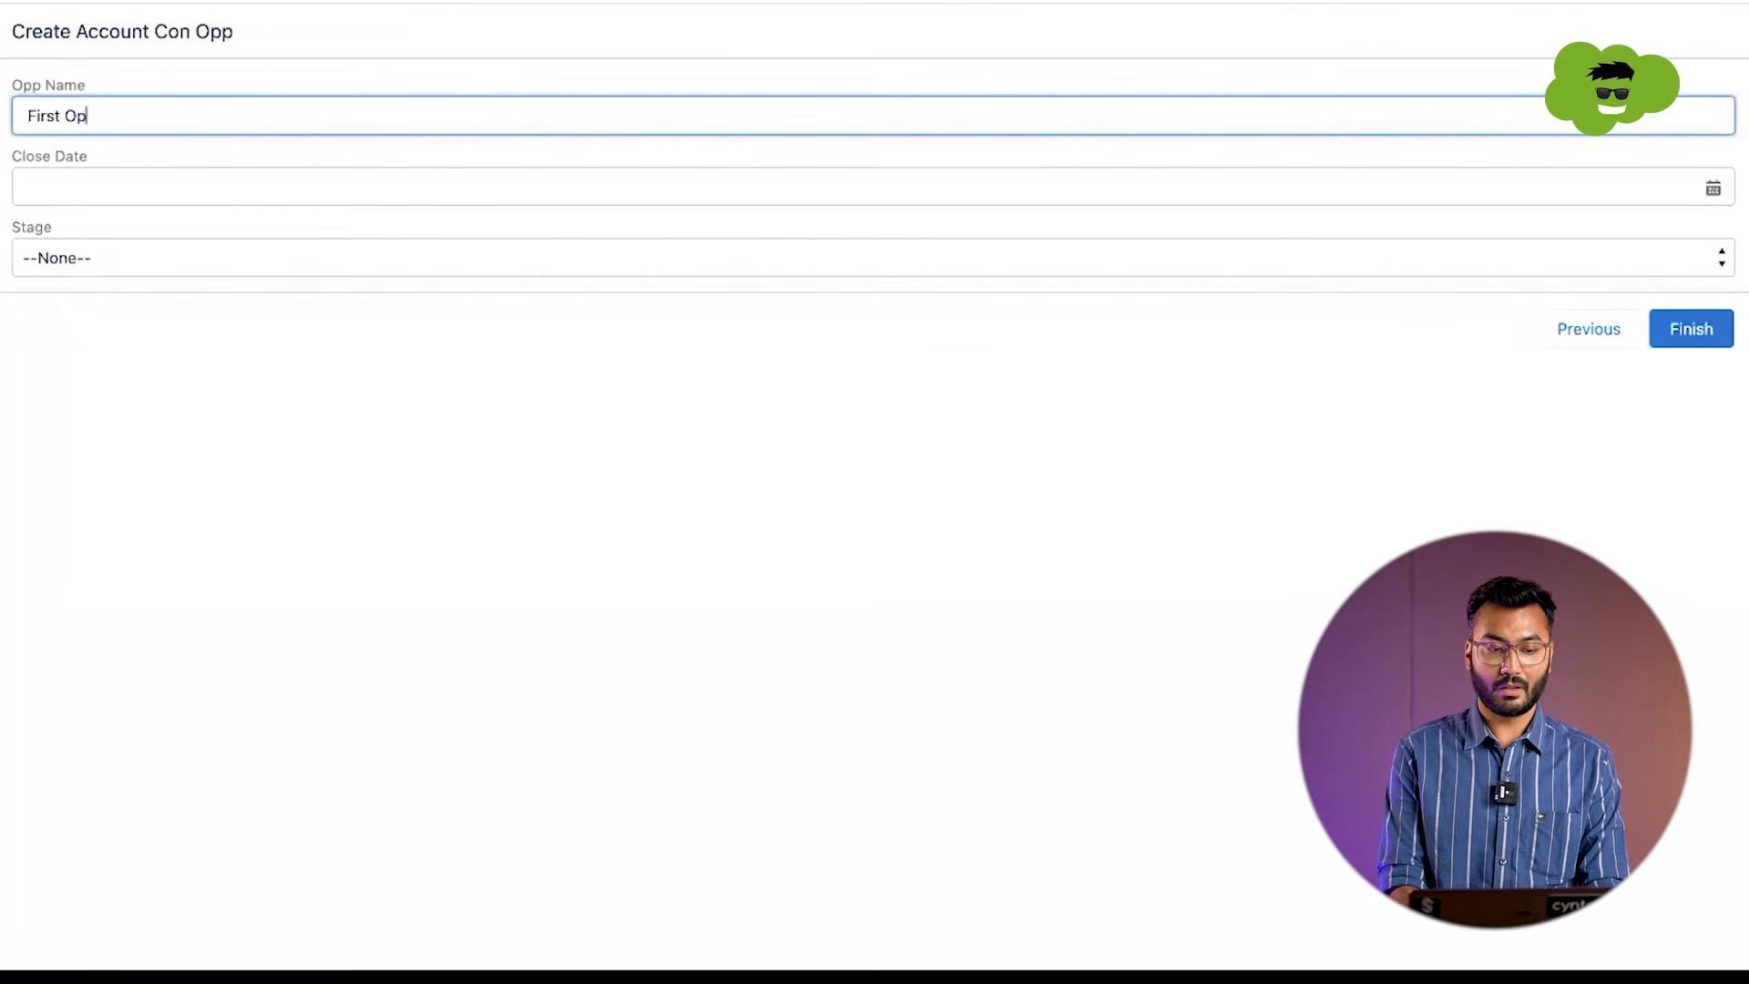
type("portuni")
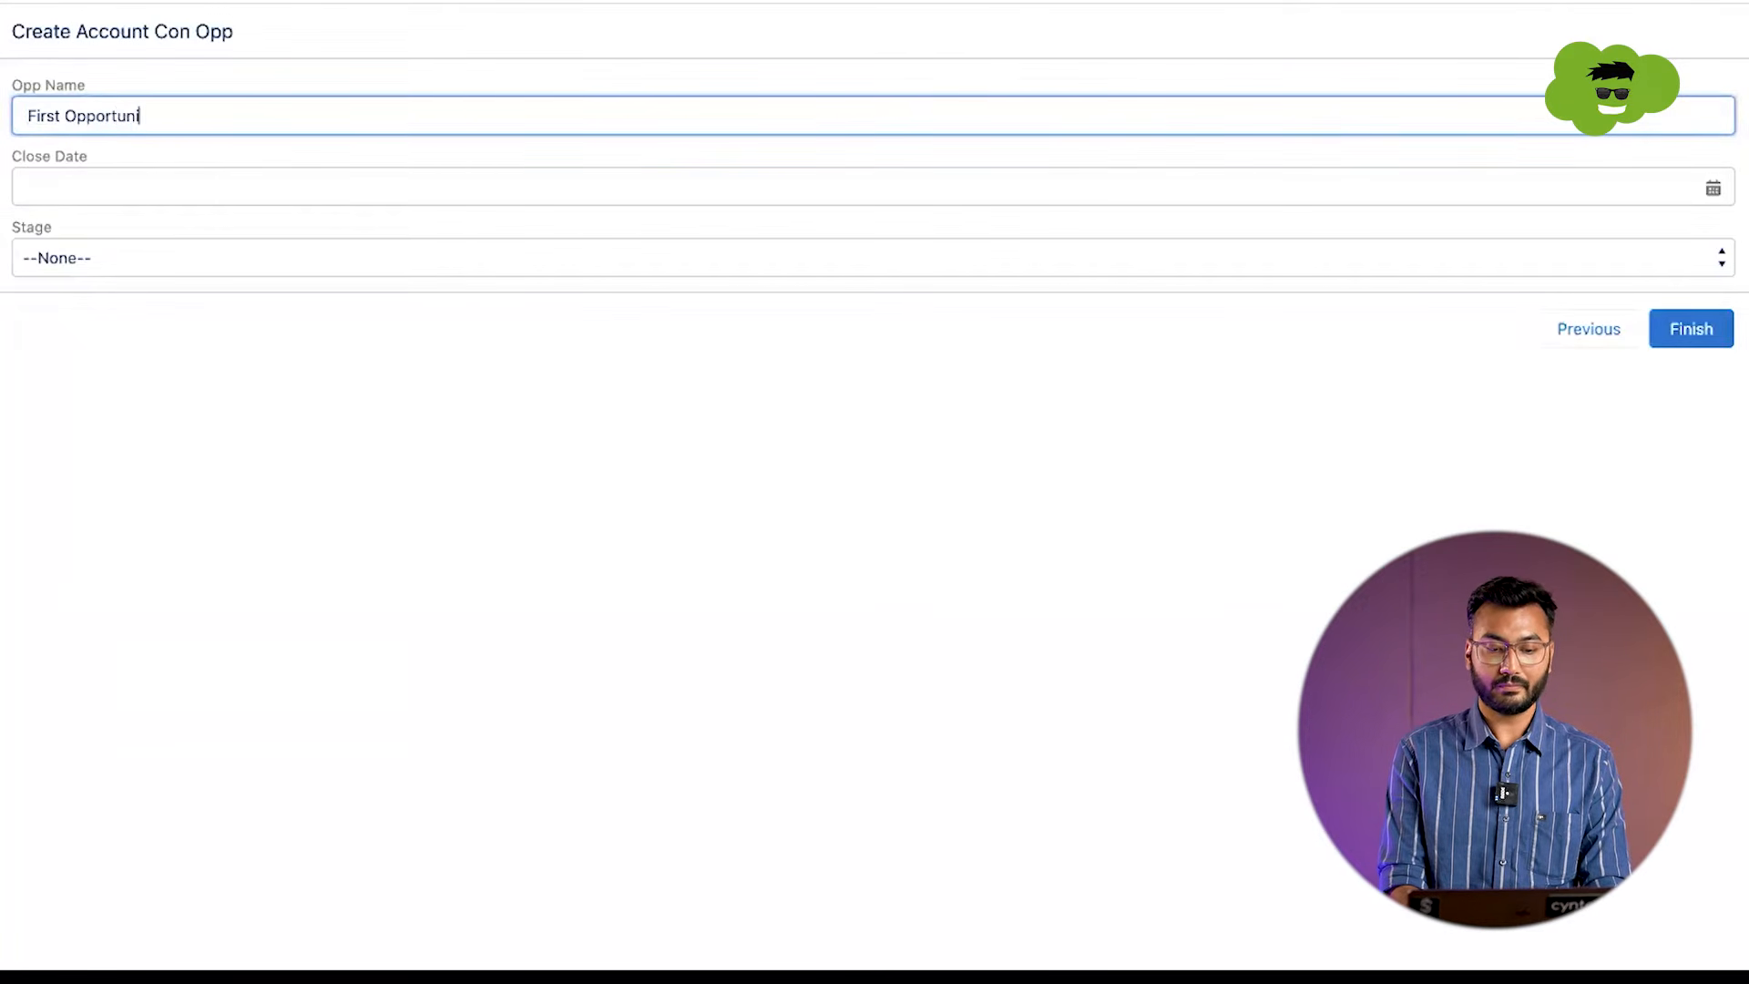
type("ty")
key("Tab")
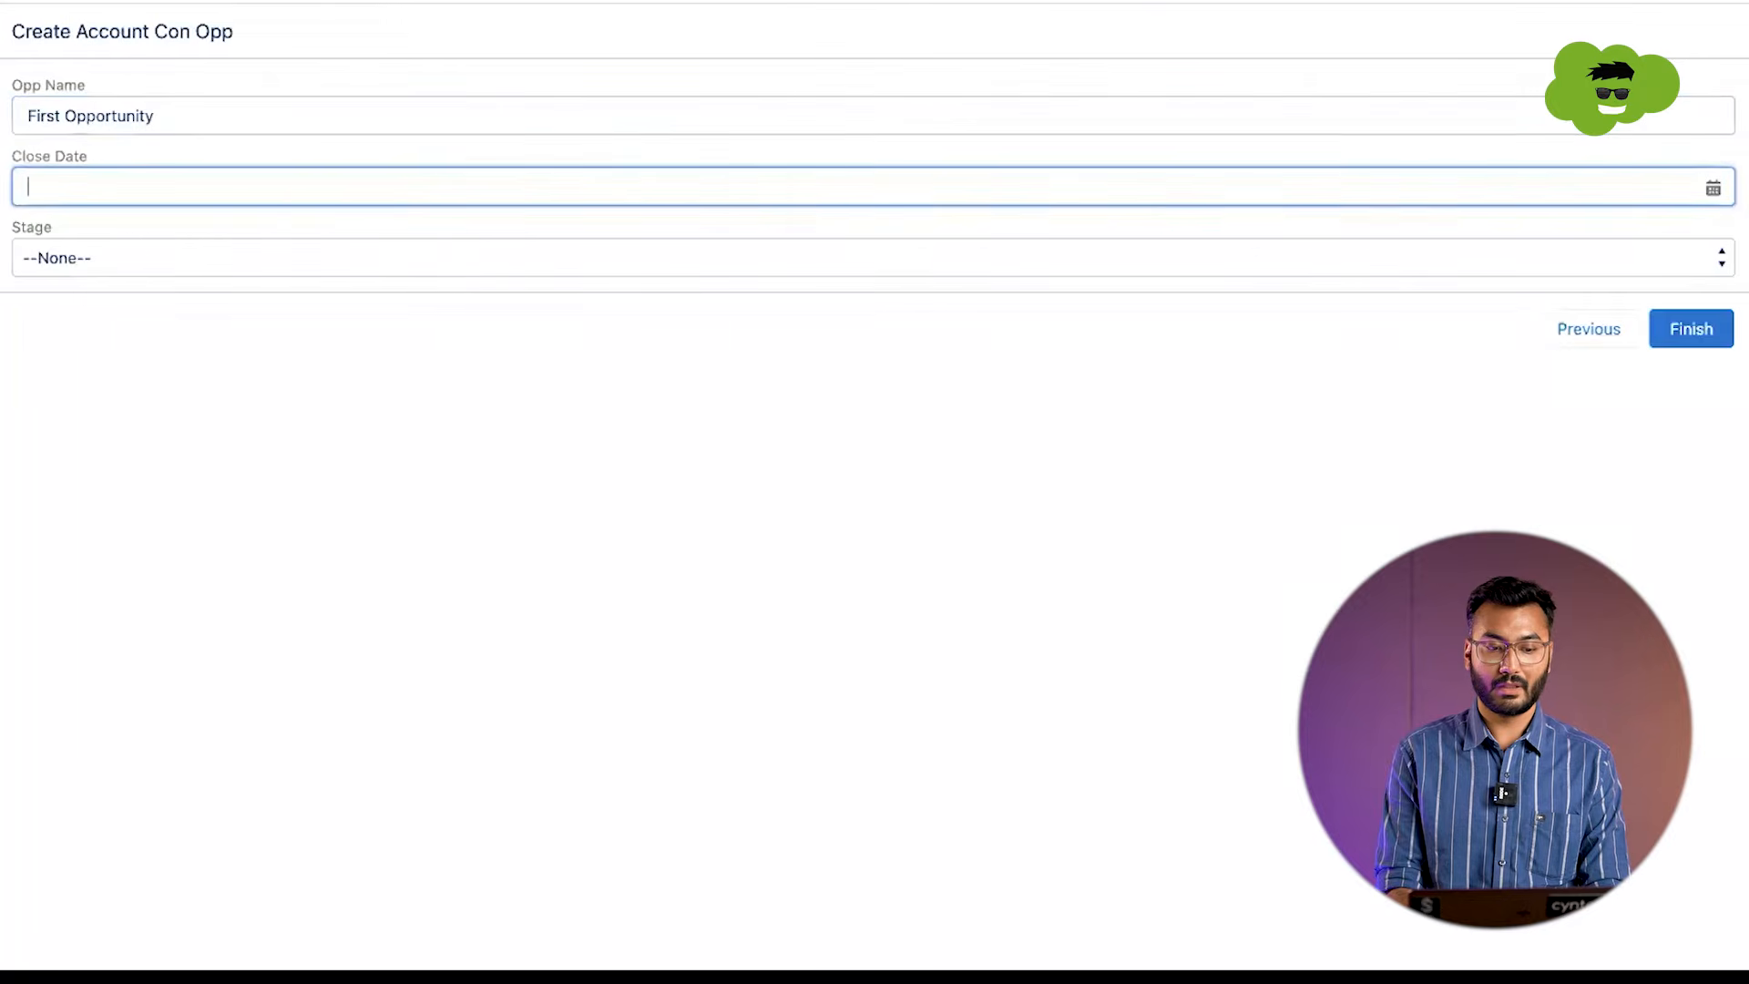
left_click(44, 189)
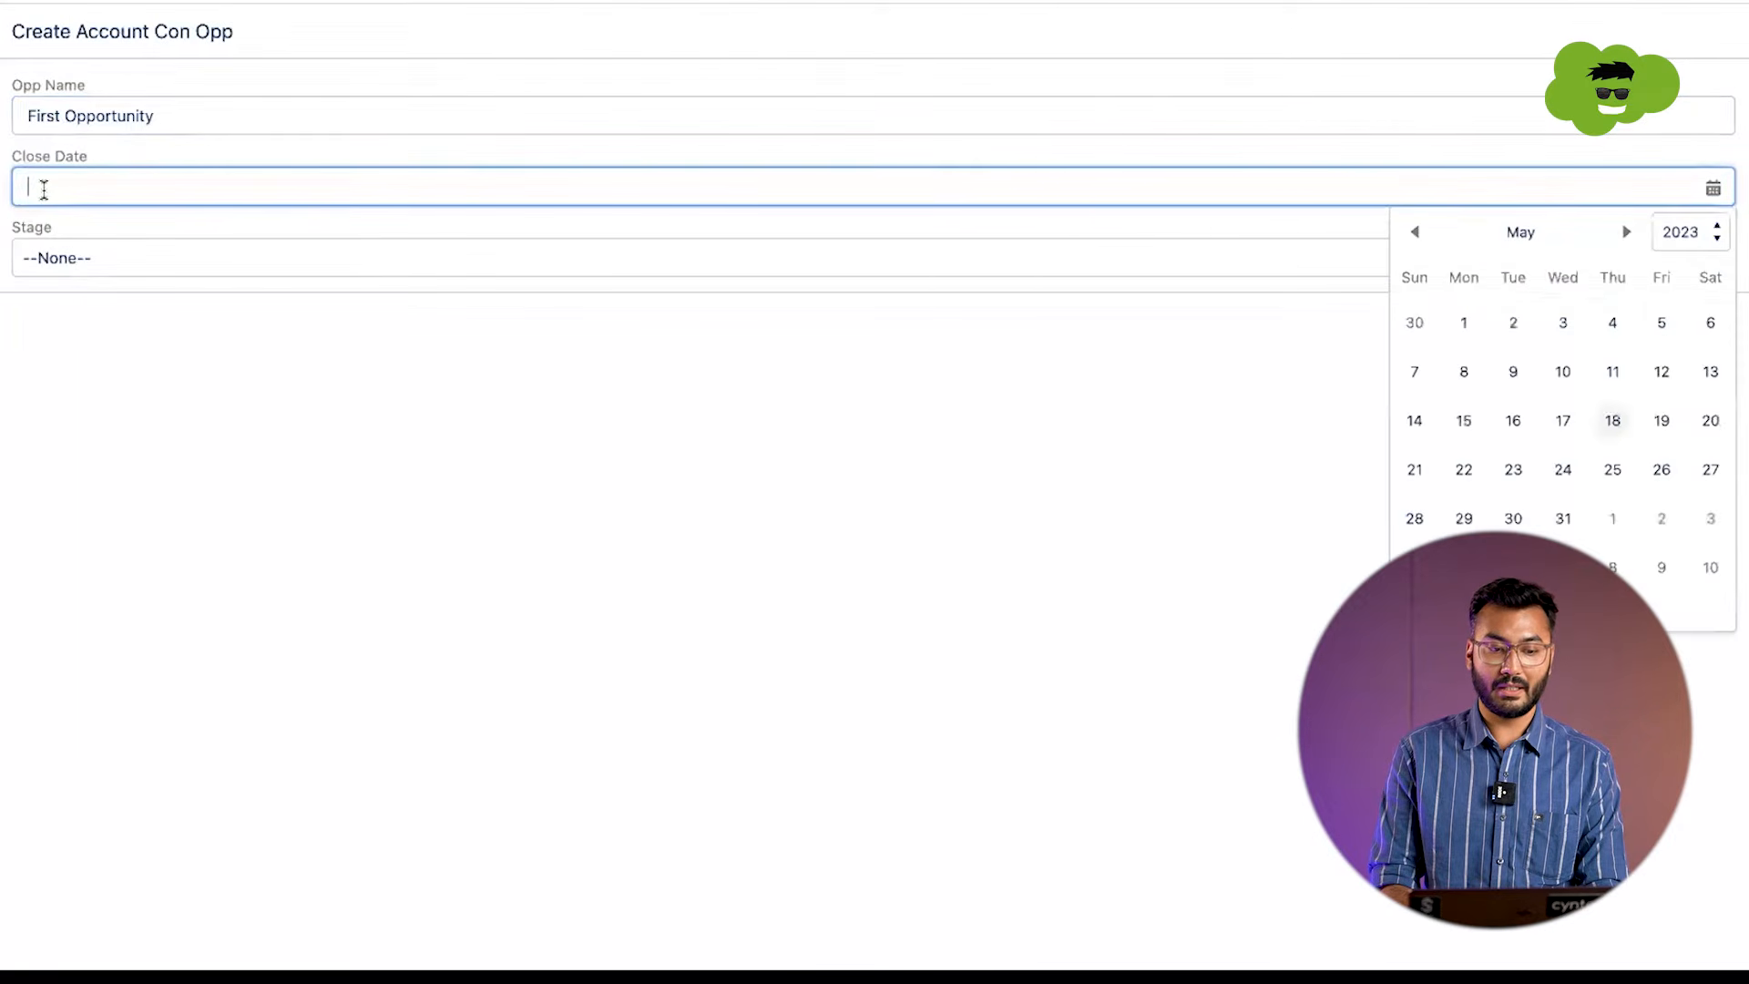
left_click(1666, 419)
left_click(559, 259)
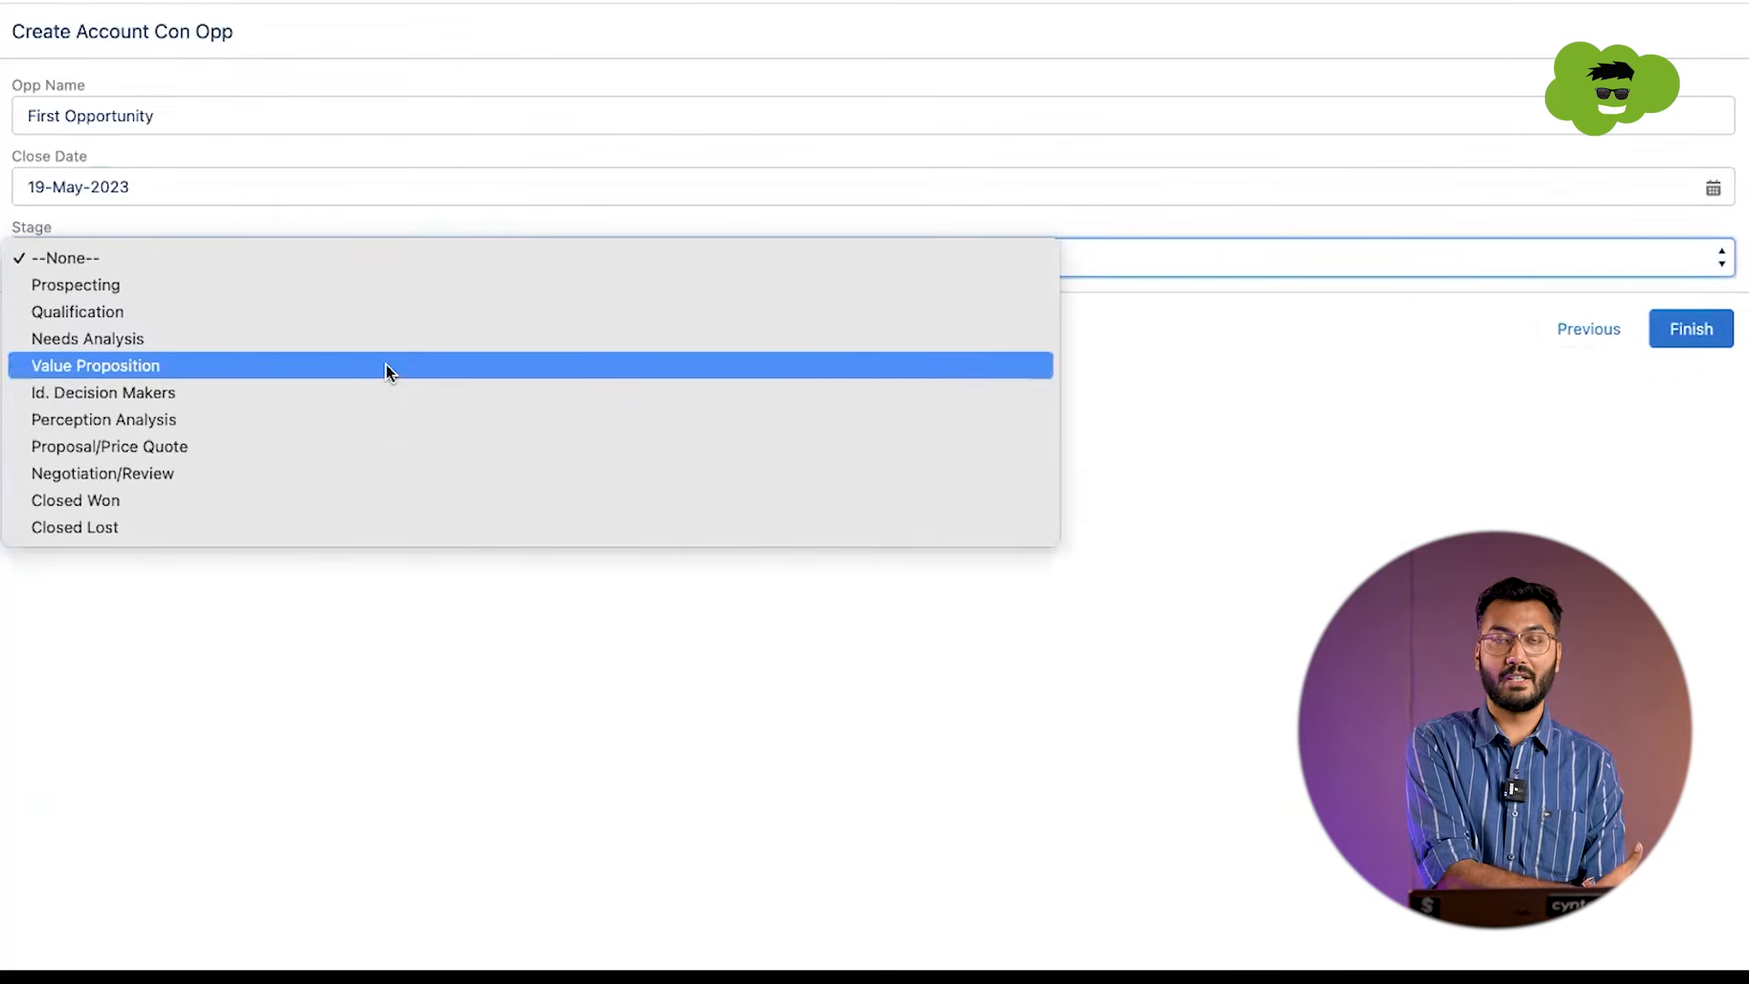
left_click(352, 340)
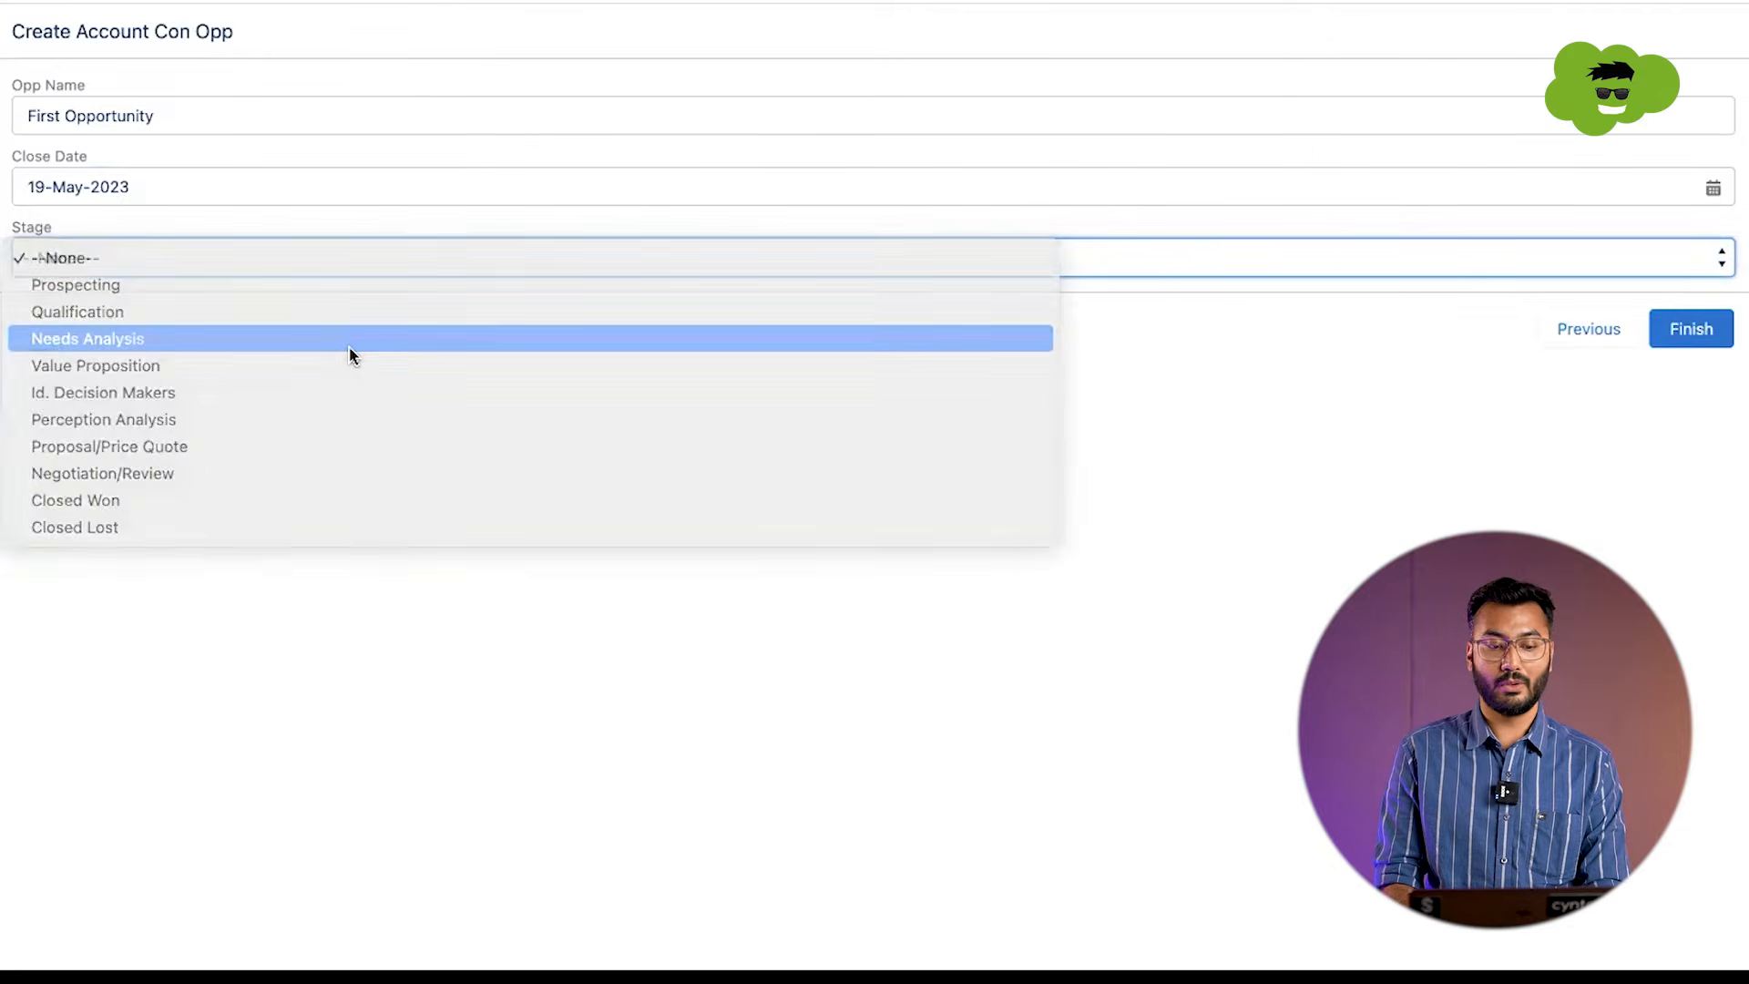
left_click(1656, 344)
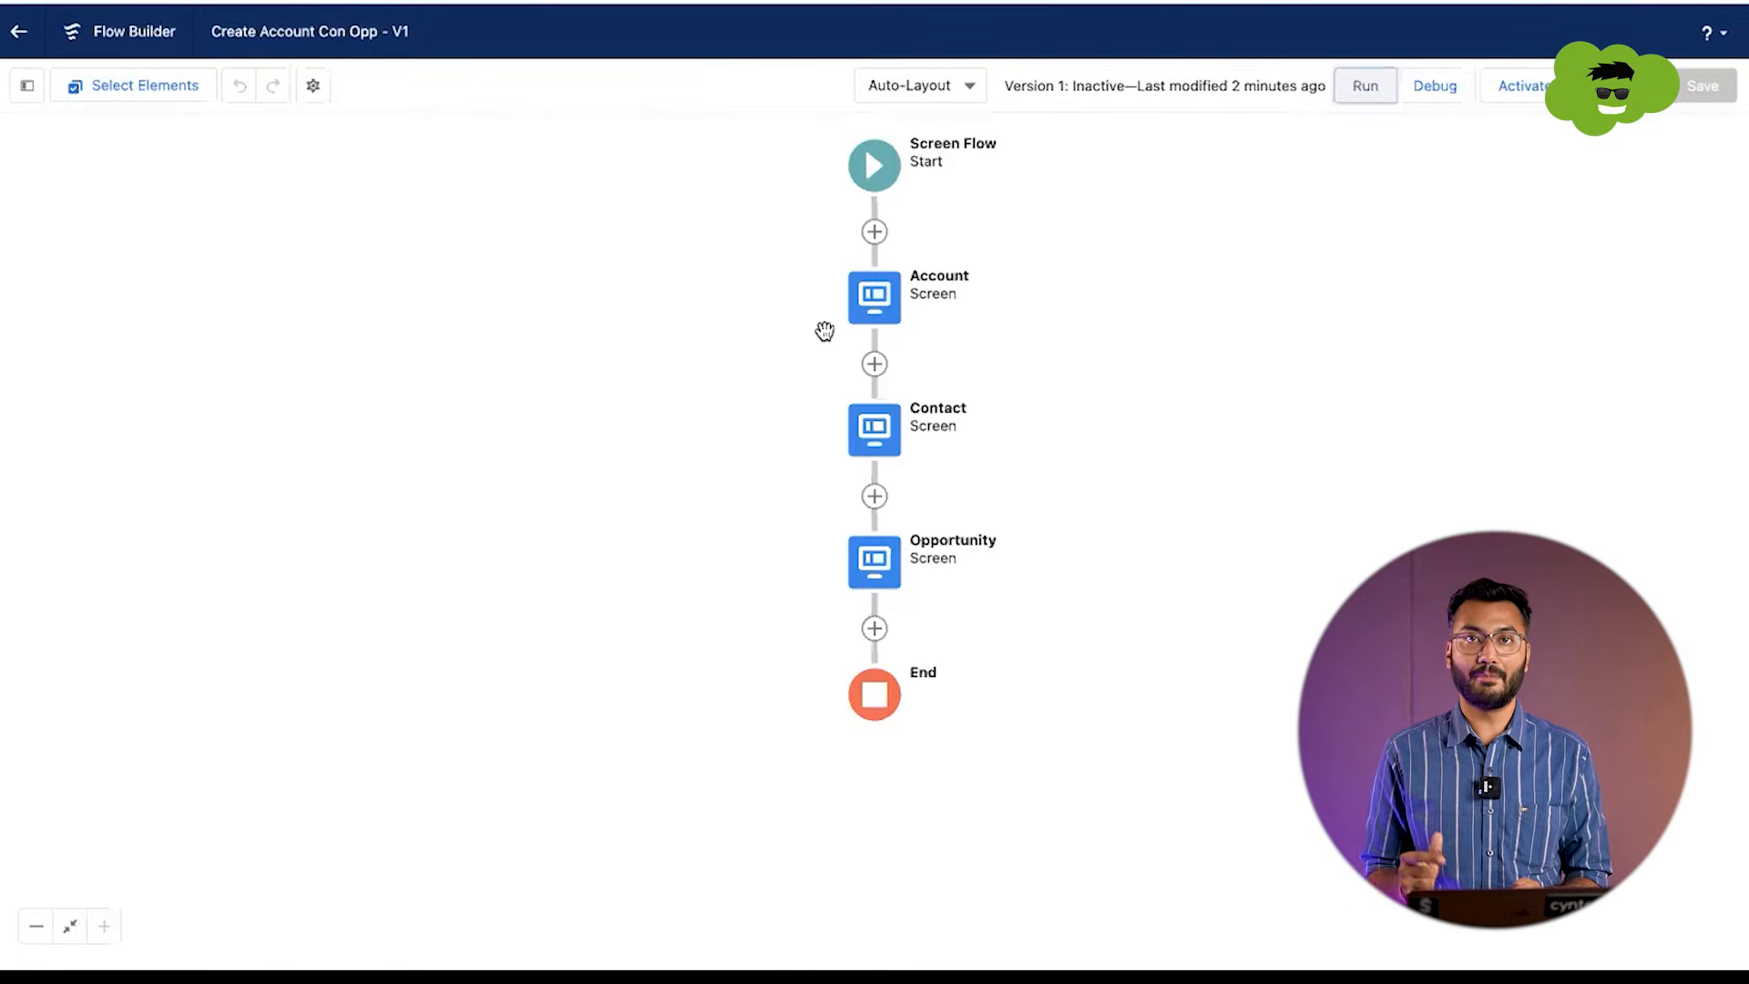
Step: Add a Create Records element after the Opportunity screen and label it Account Record Creation
left_click(874, 629)
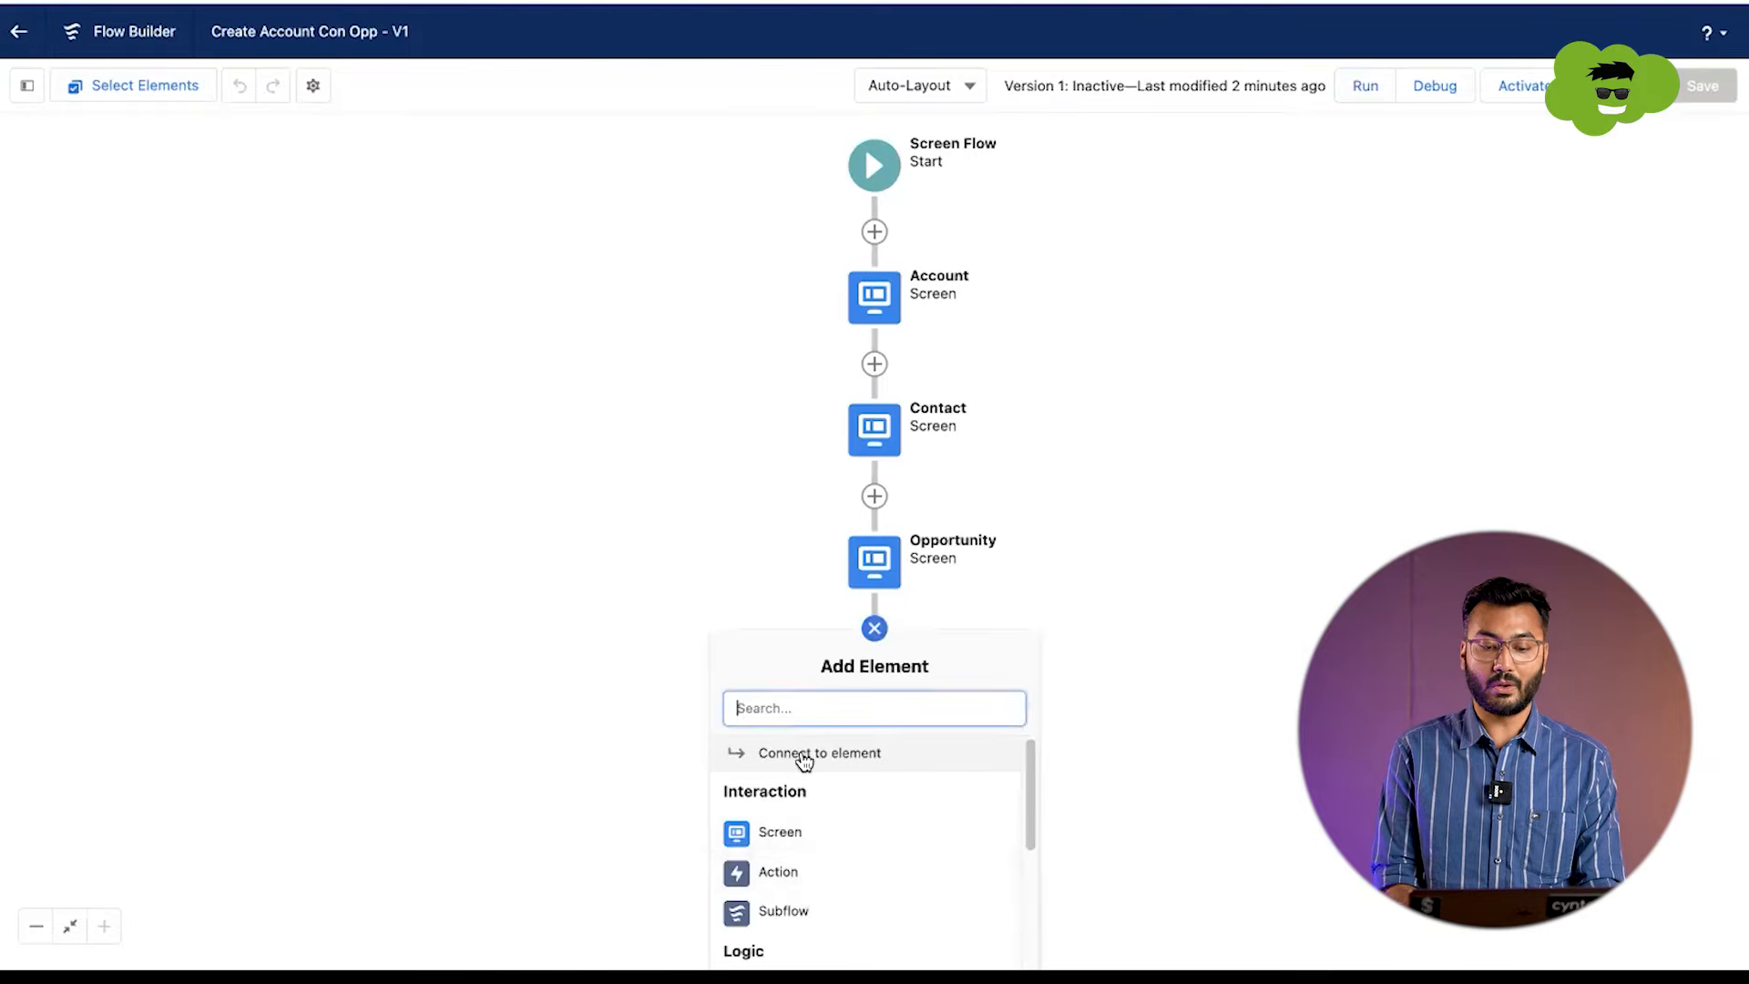
left_click(793, 713)
type("create")
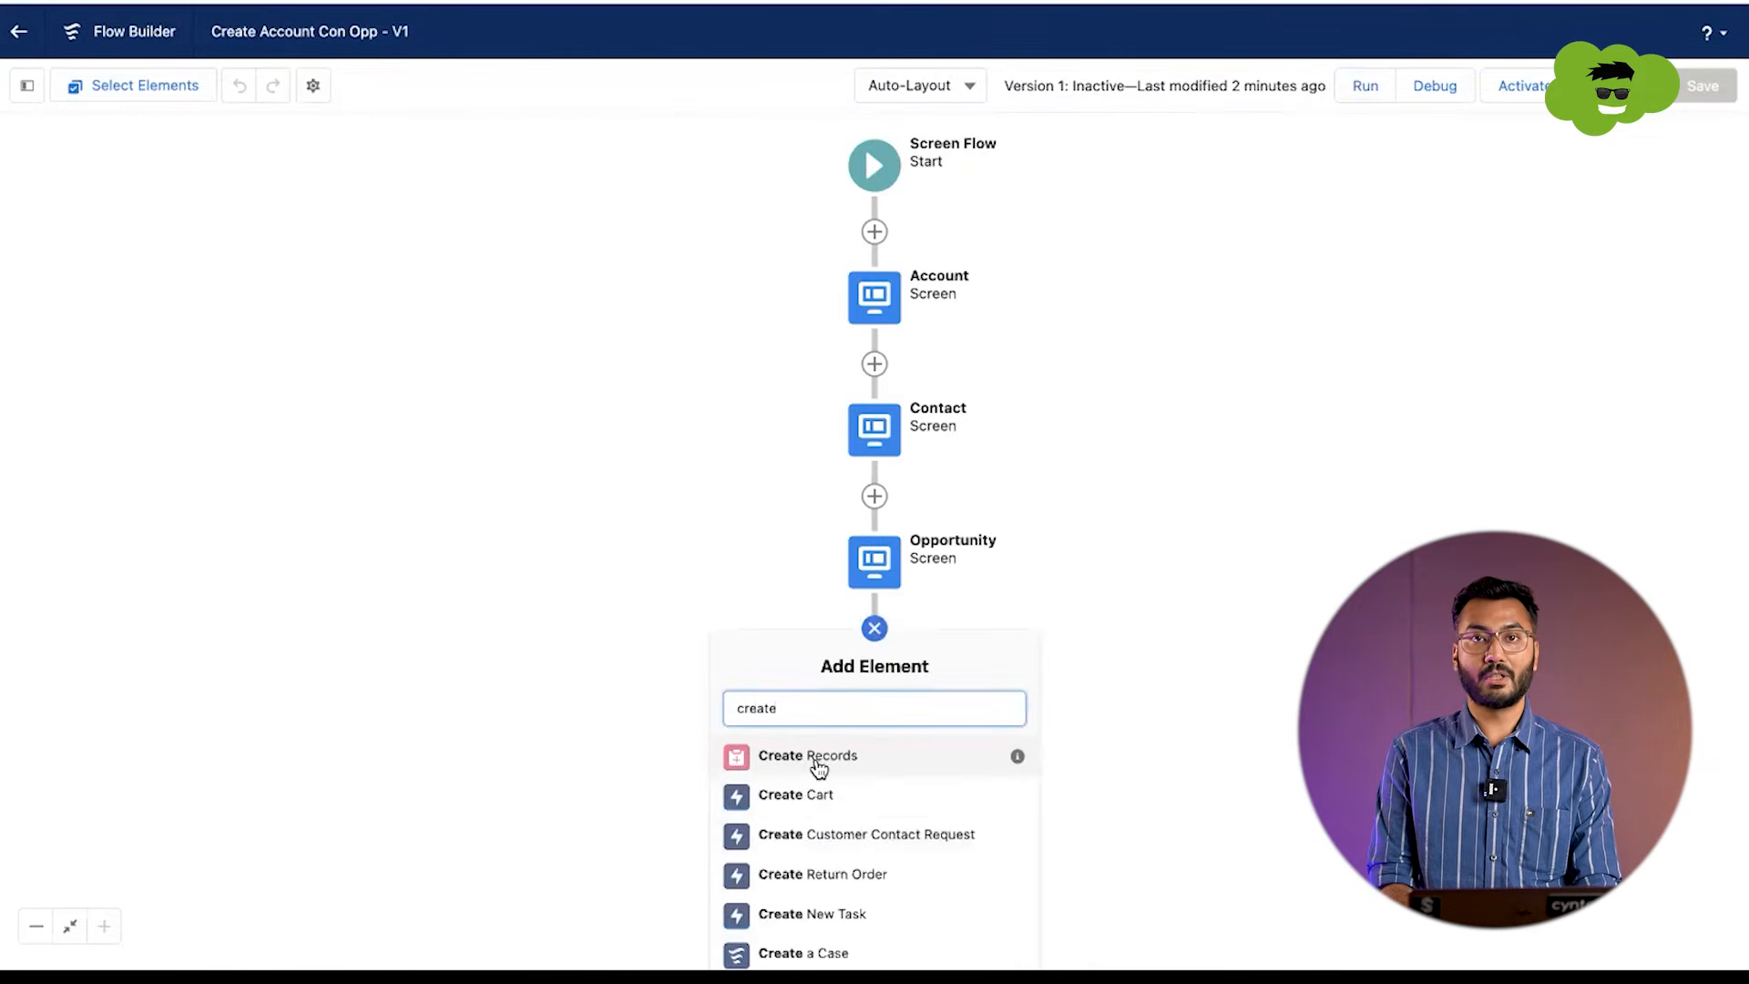
left_click(817, 760)
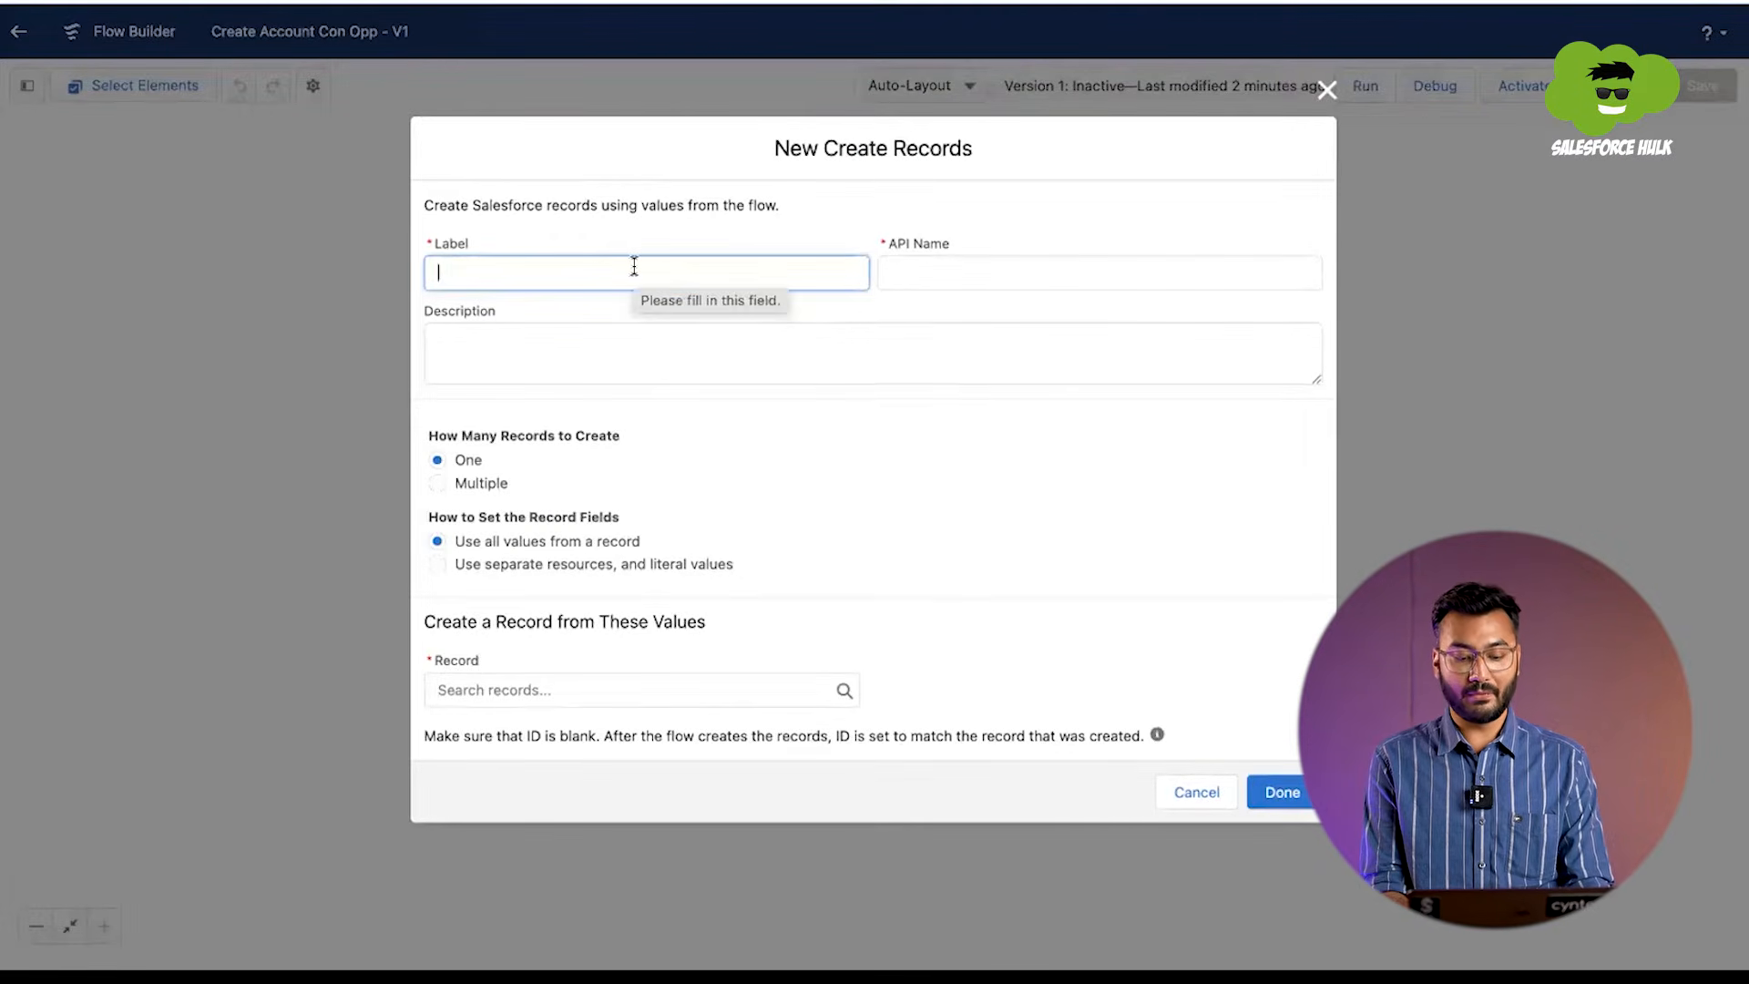
type("Acco")
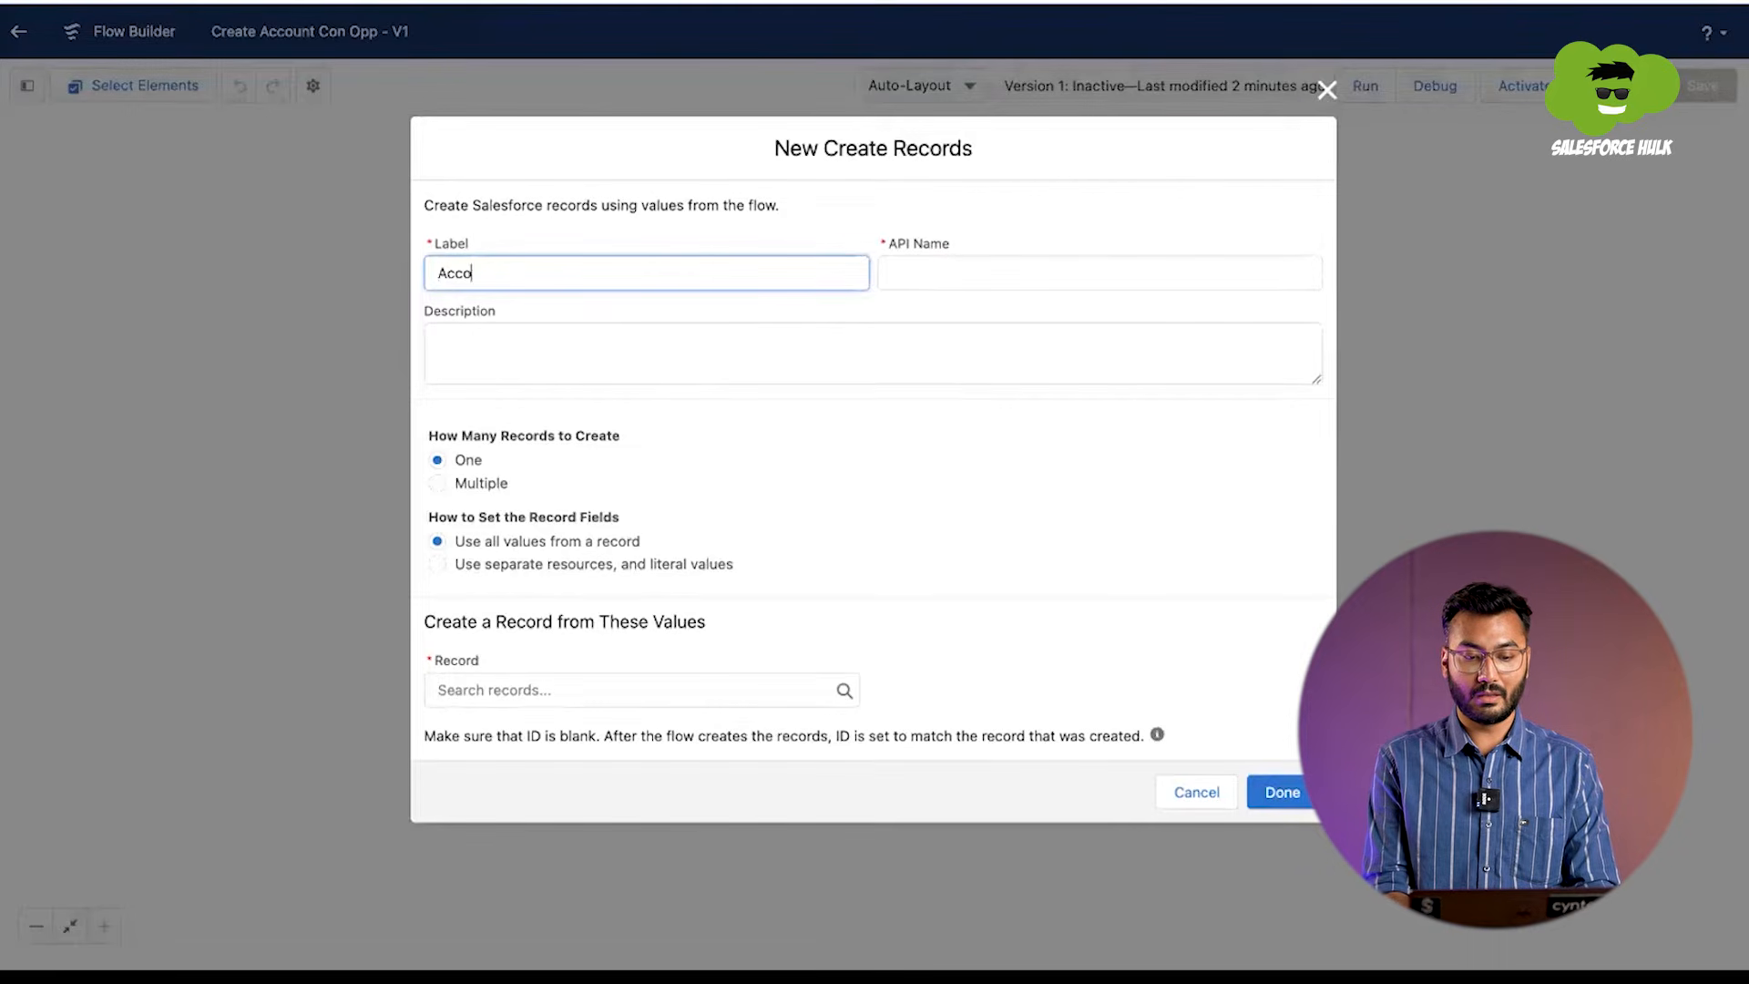
type("unt ")
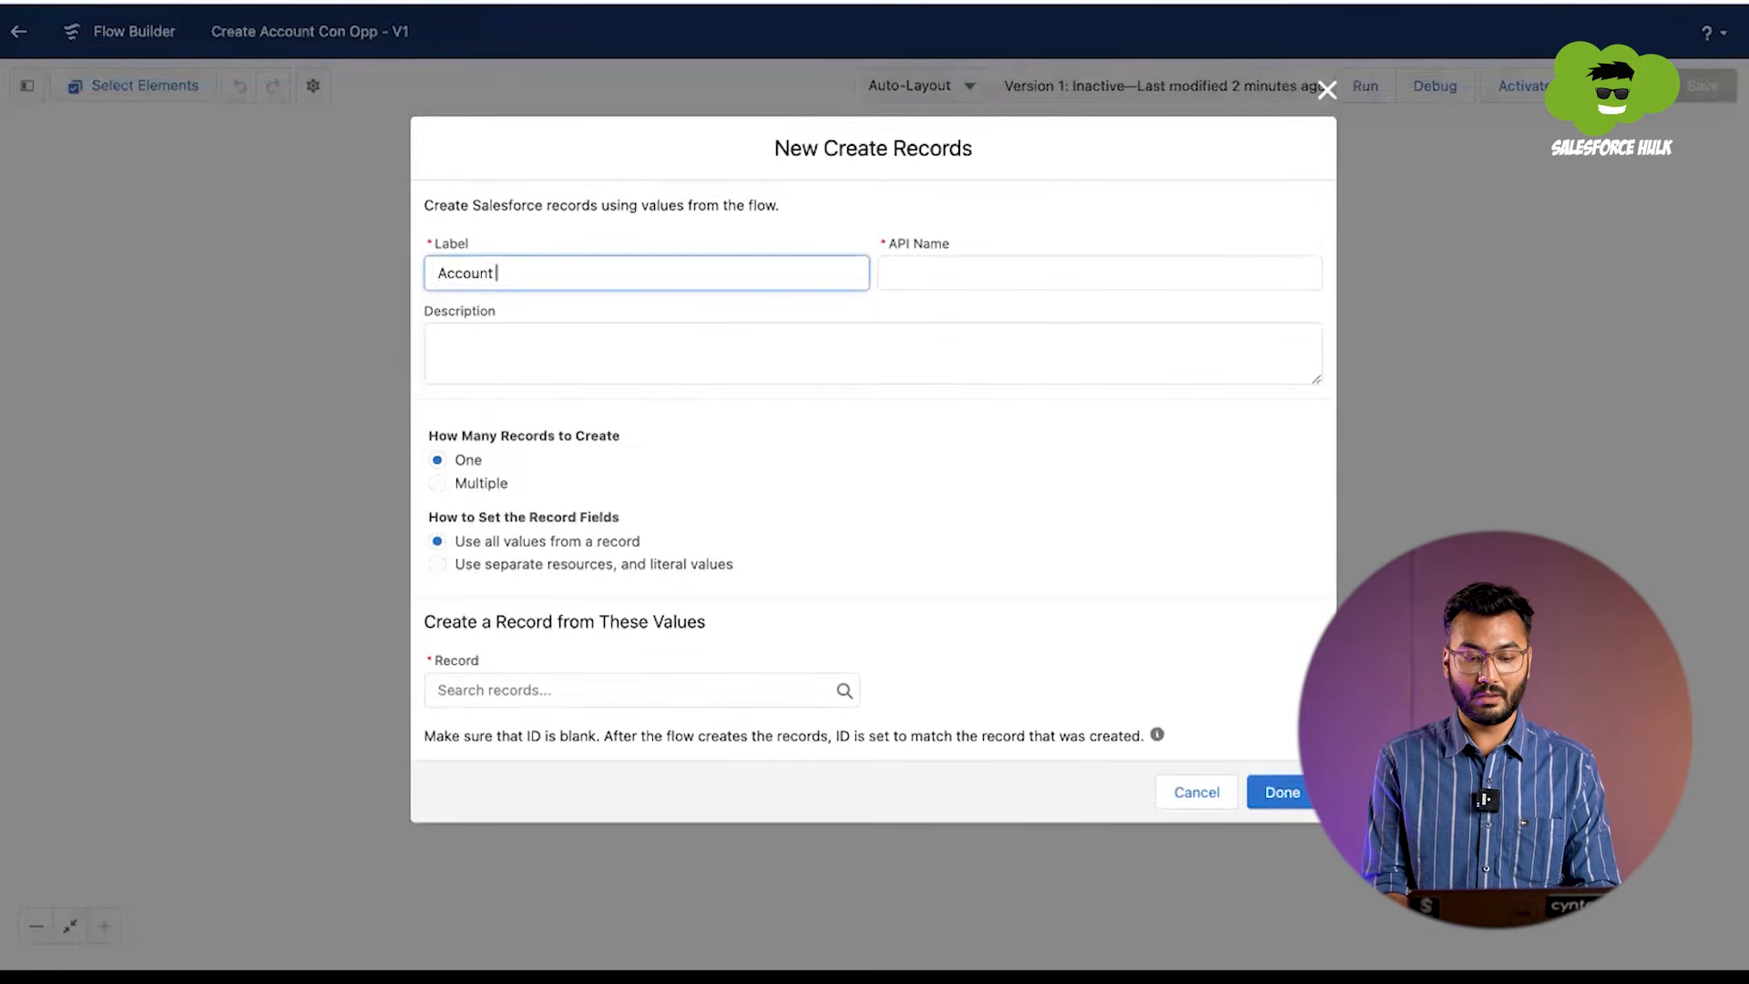
type("Record C")
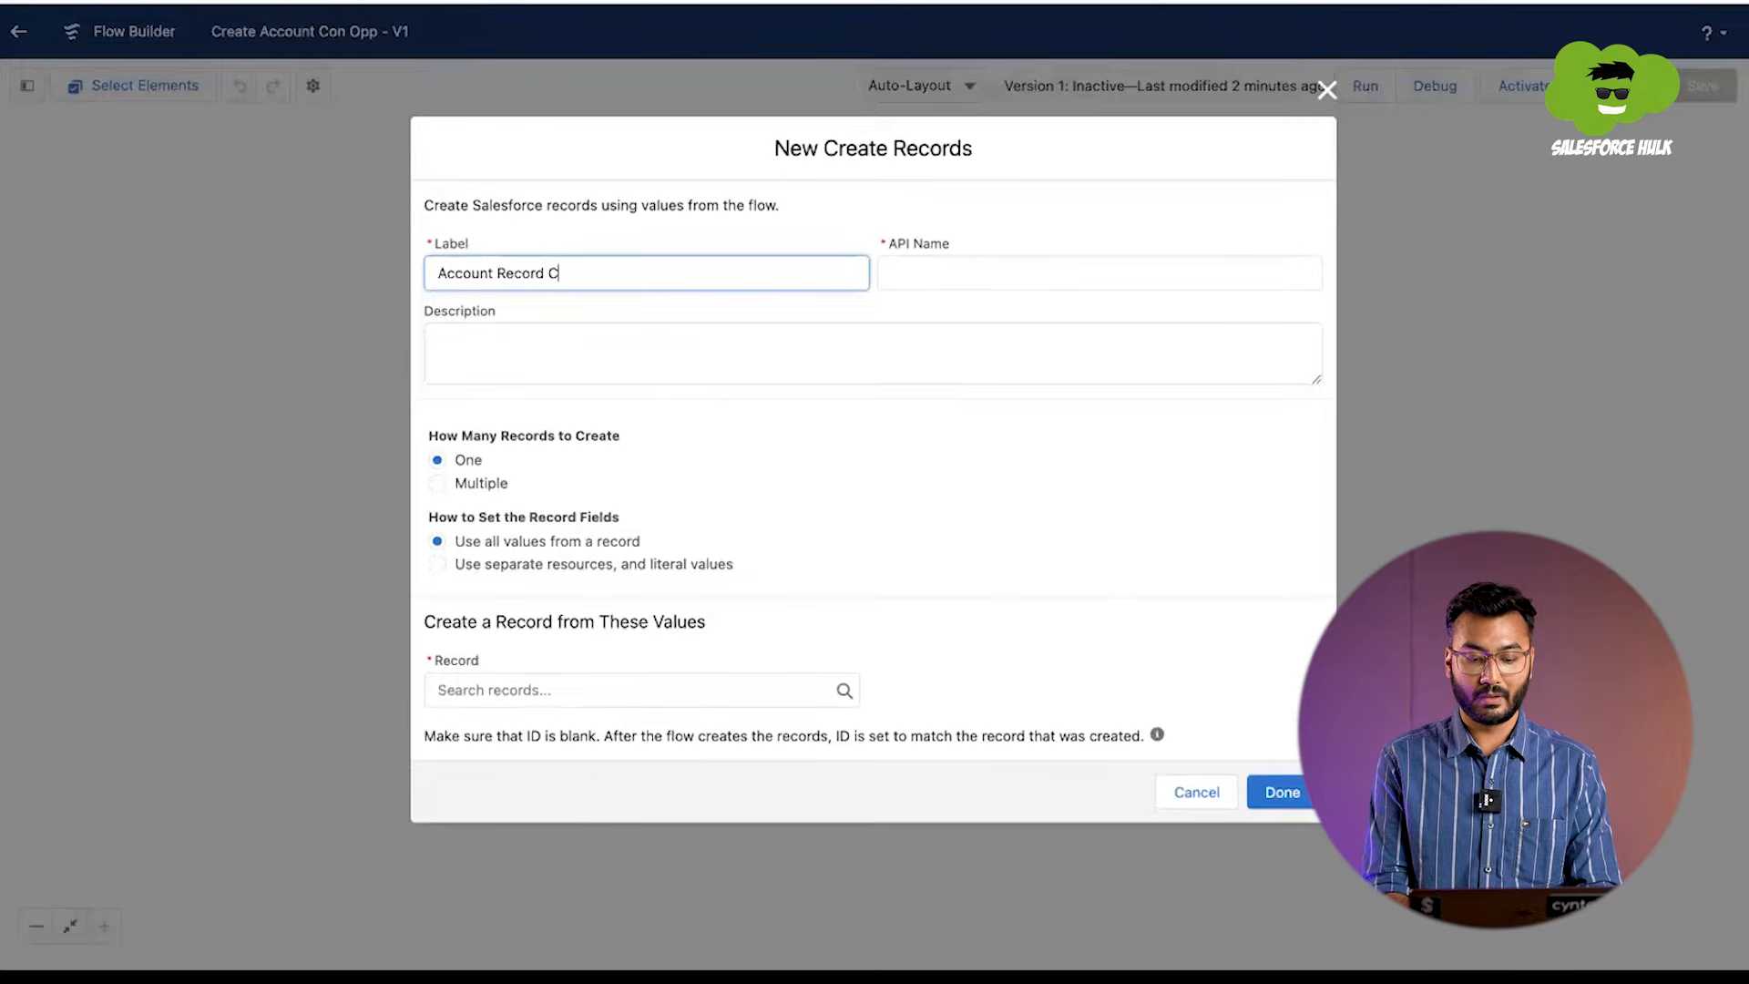
type("reation")
key("Tab")
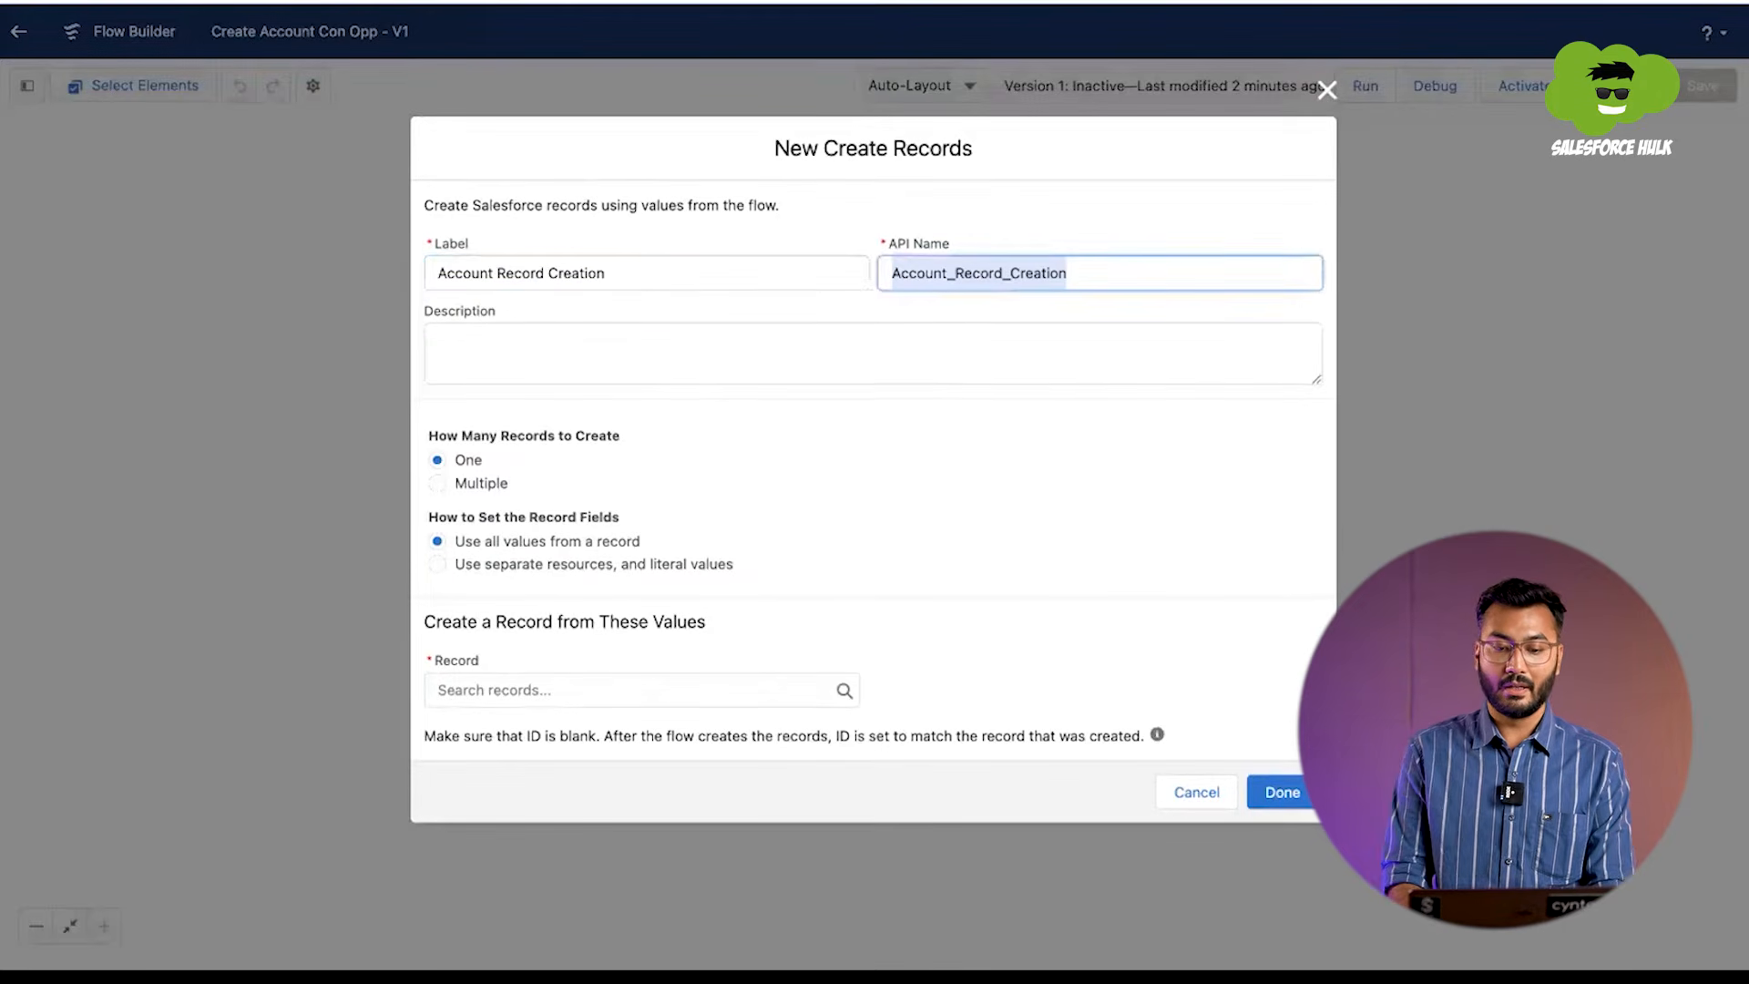
left_click(528, 351)
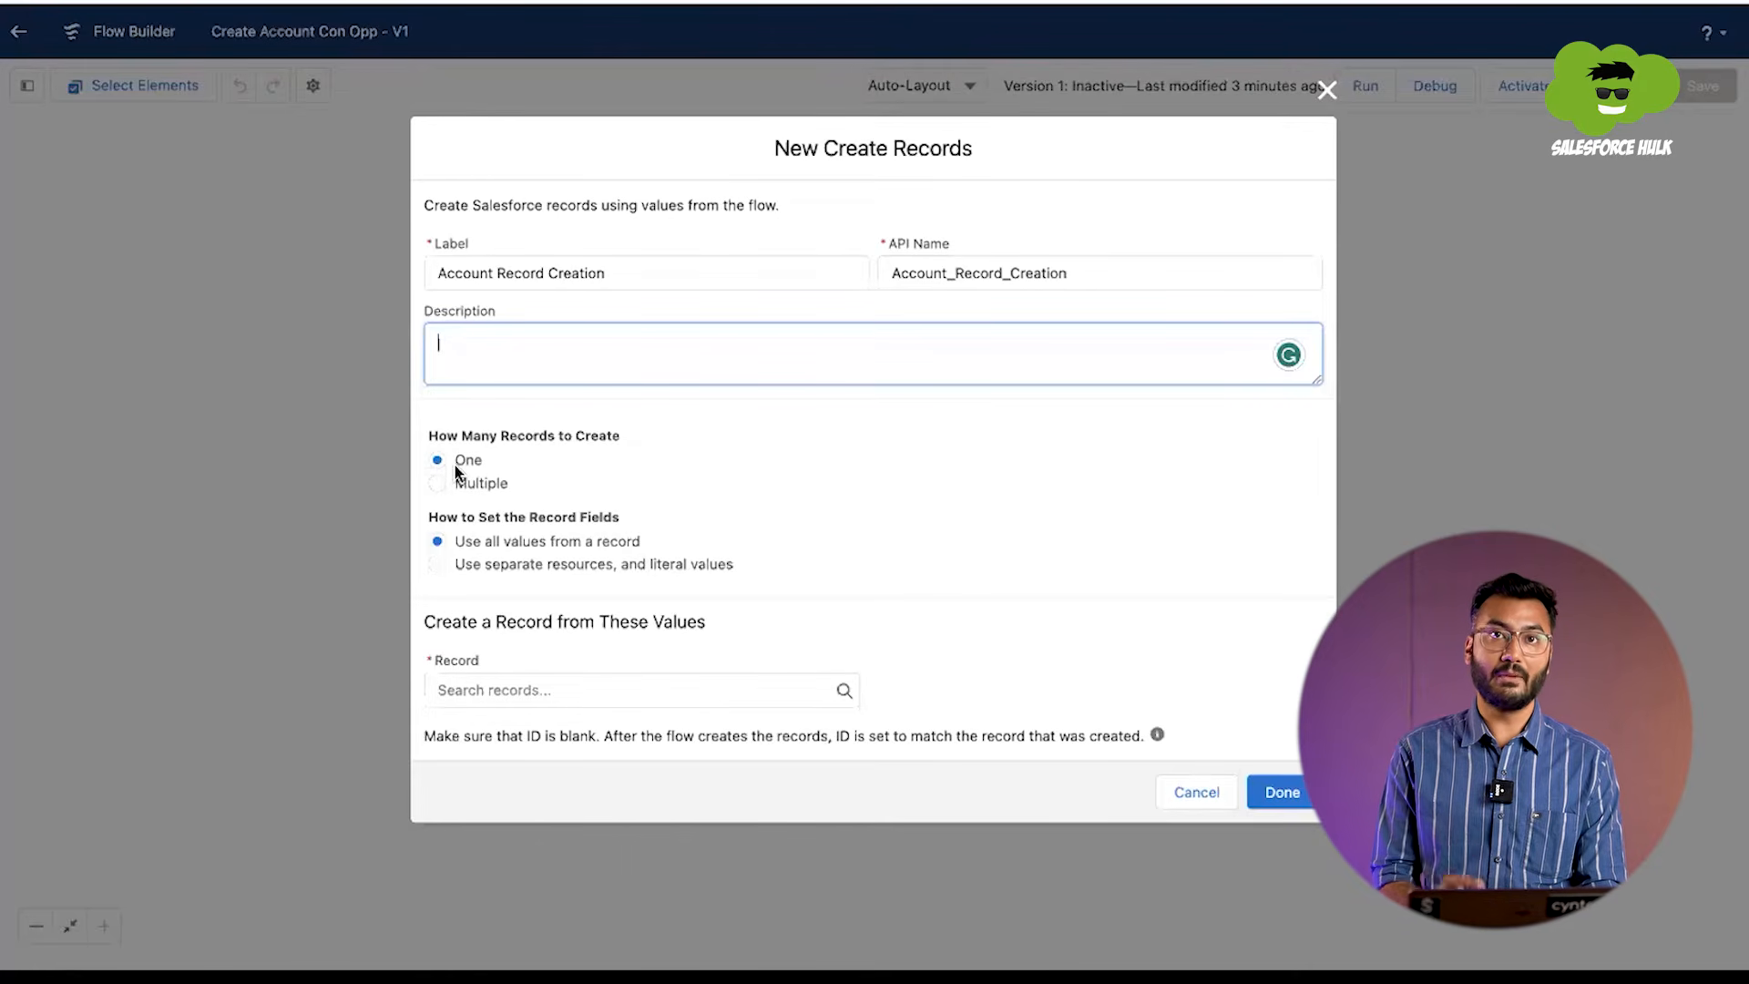
Step: Set the record fields to use separate resources and literal values, and choose Account as the object to create
left_click_drag(429, 517, 621, 513)
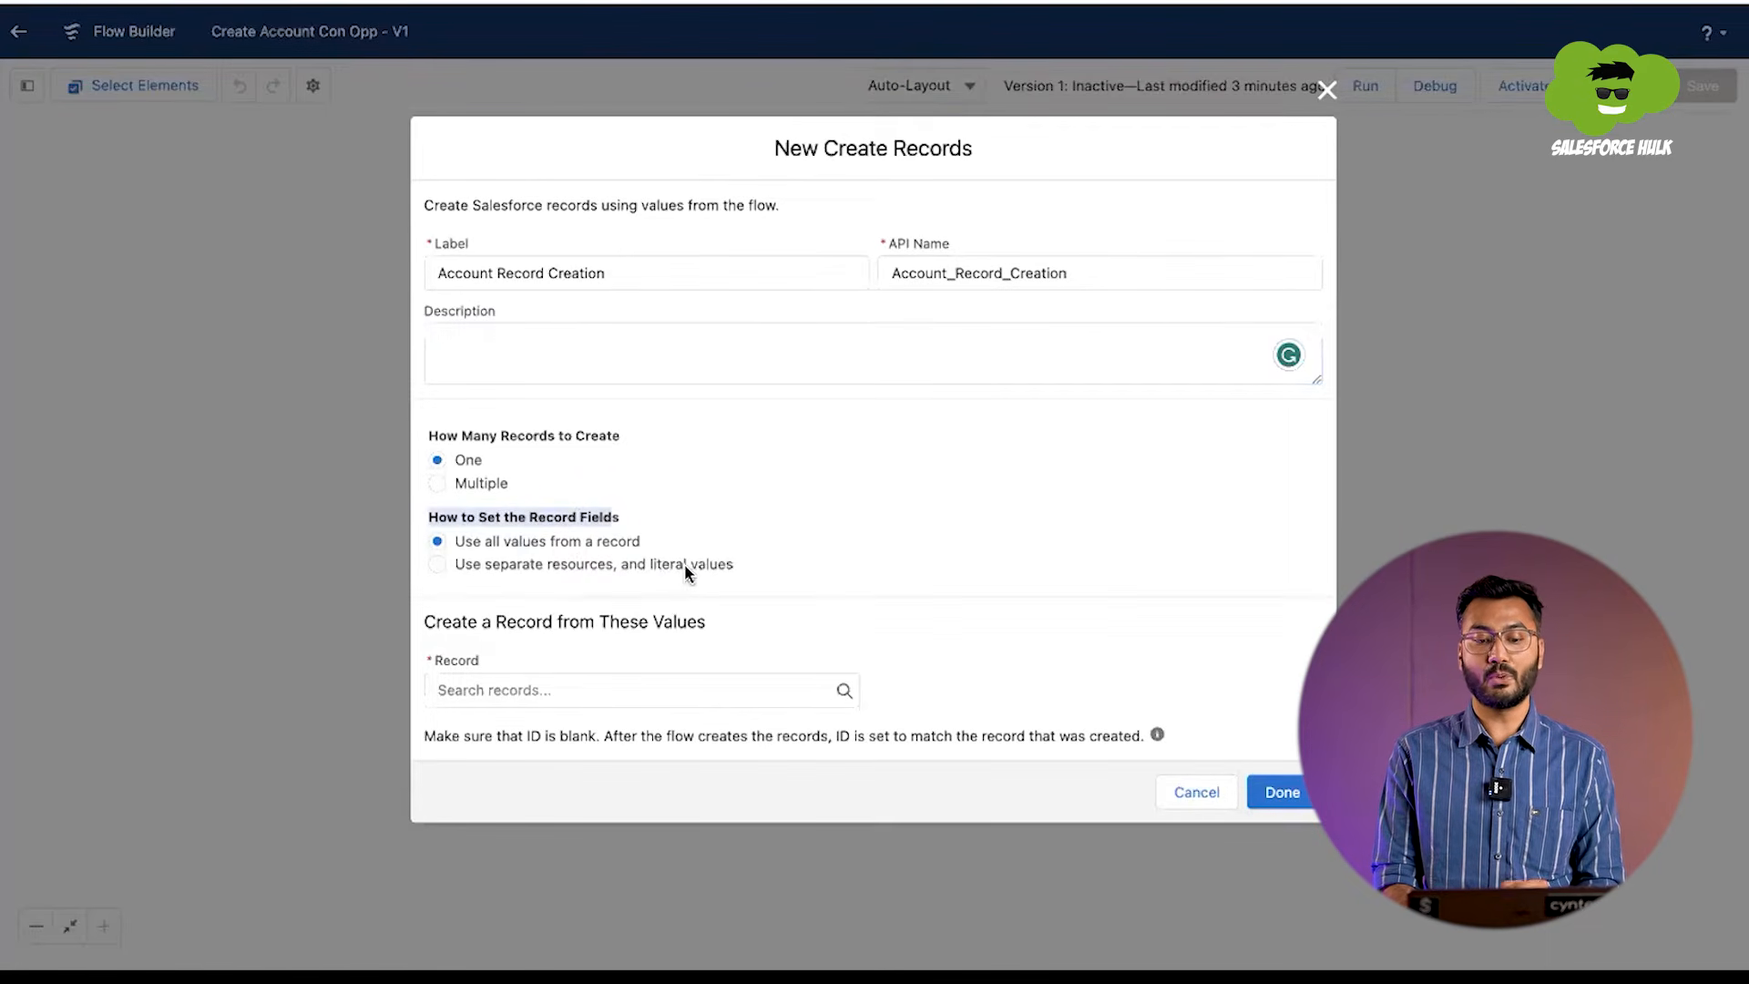
left_click(548, 545)
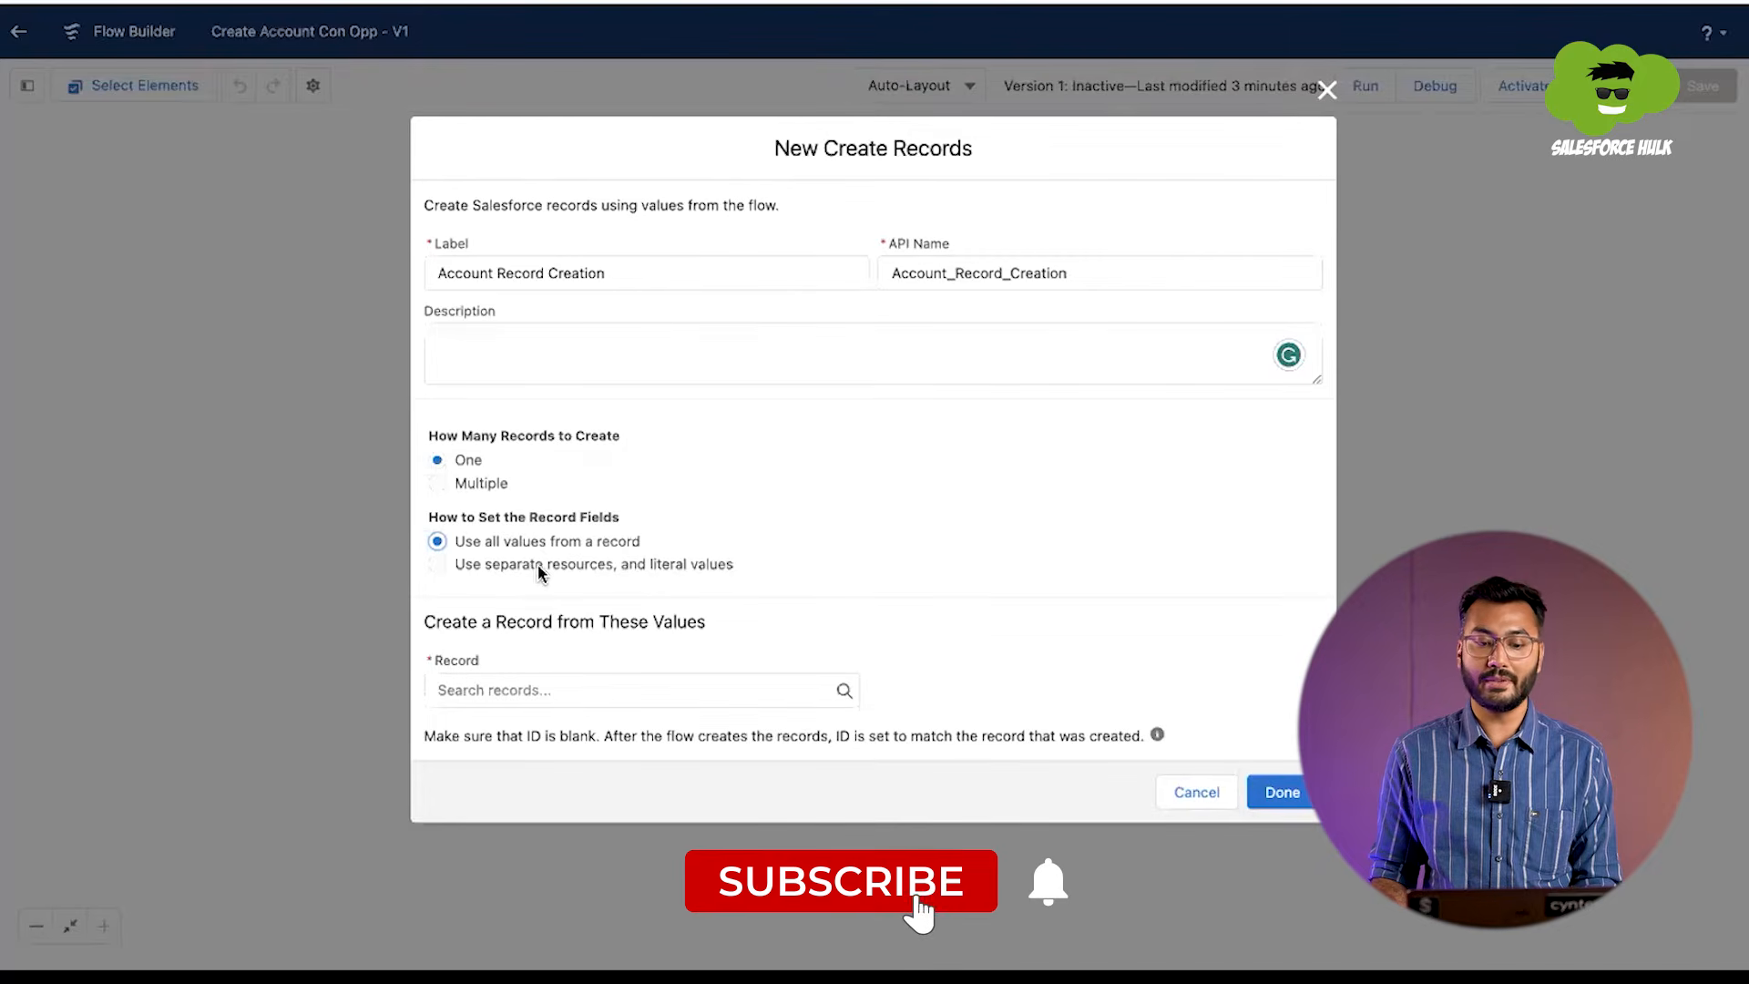
left_click(646, 563)
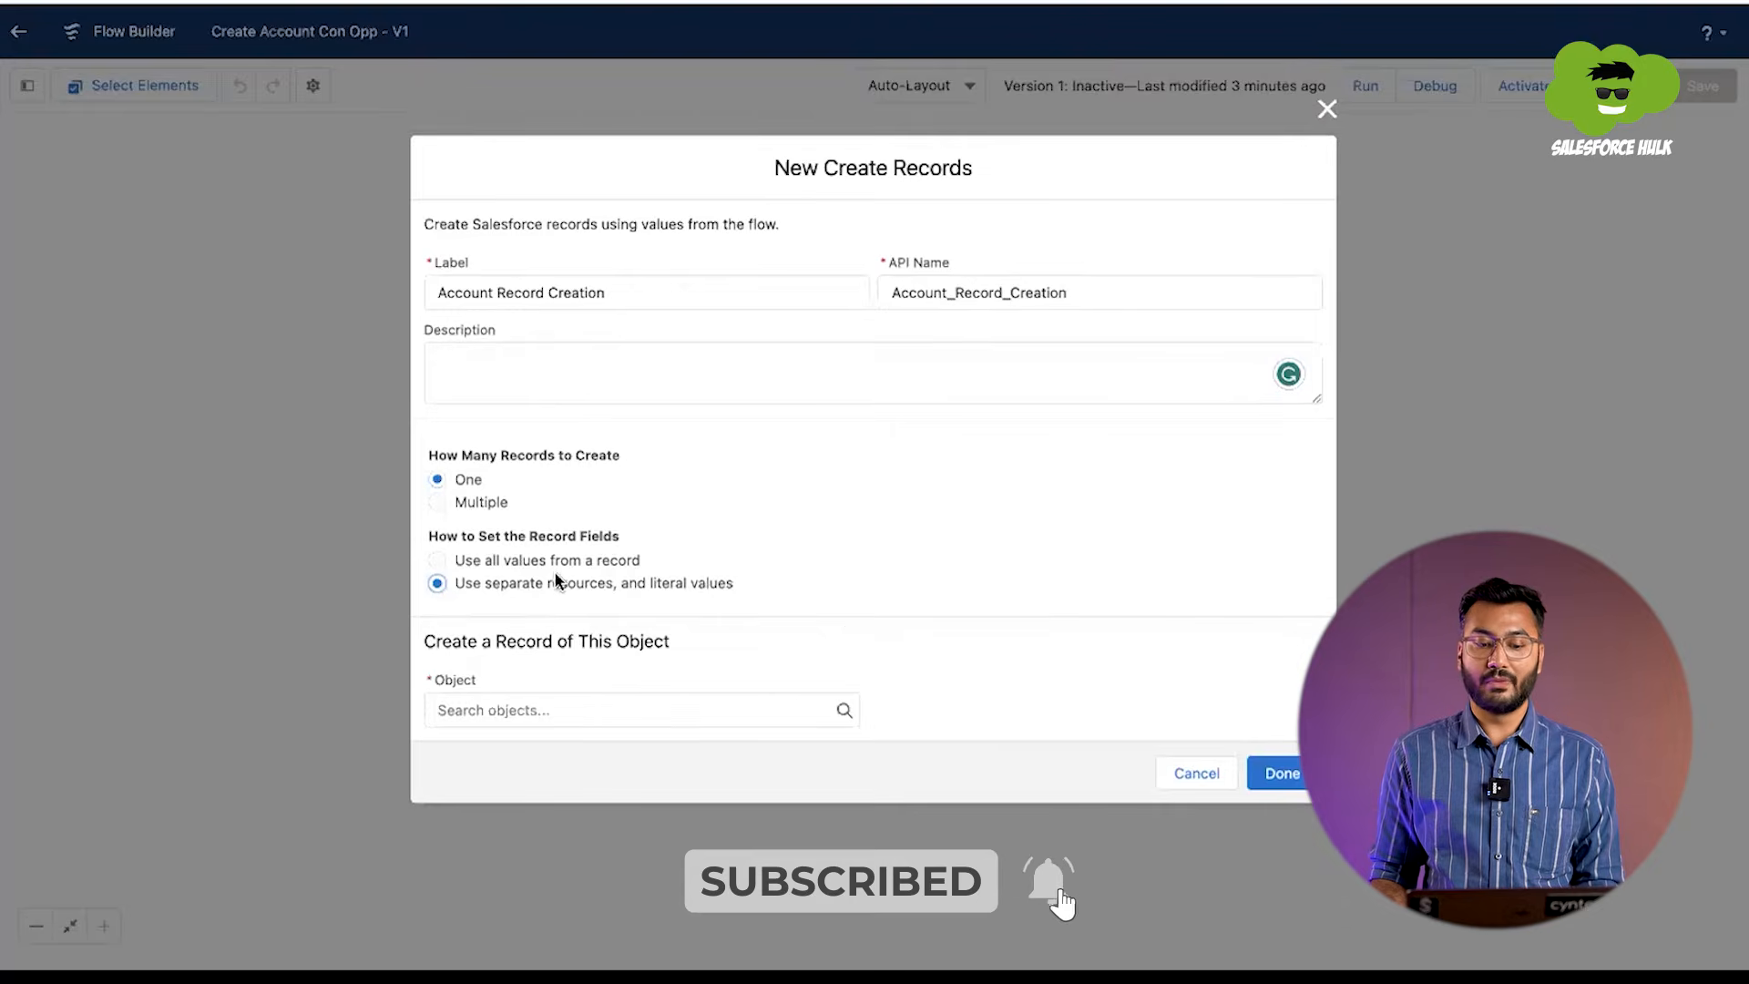
left_click(530, 710)
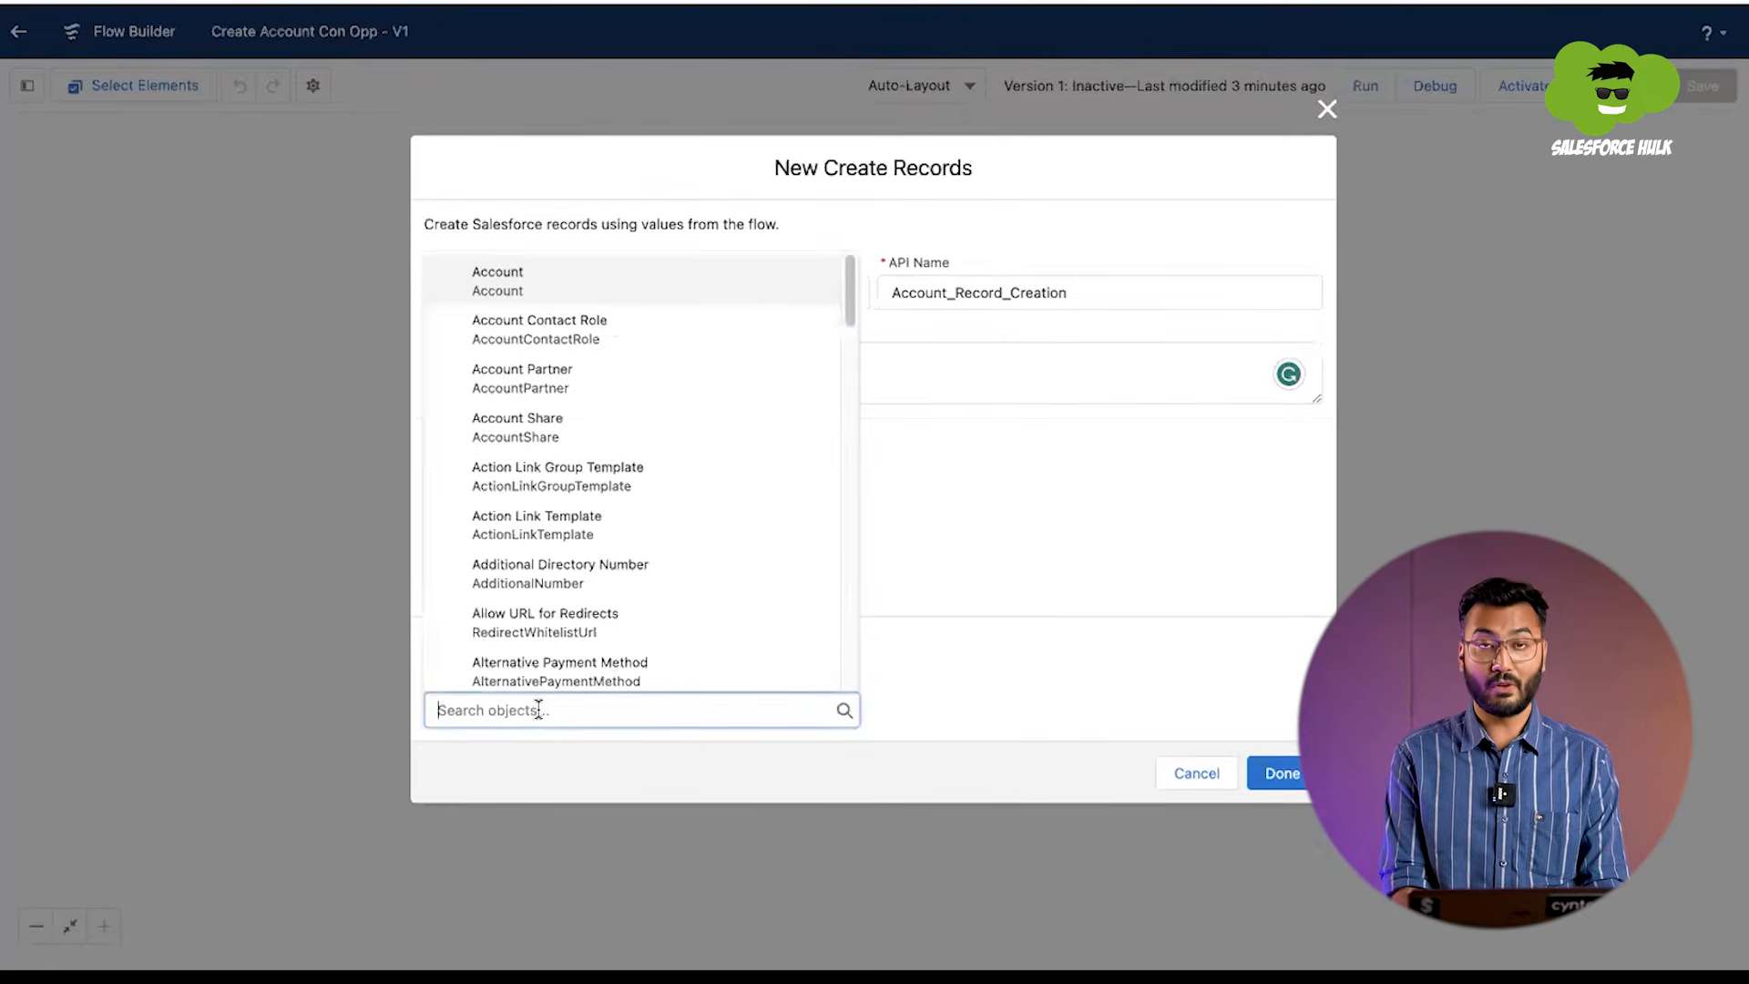
type("accoun")
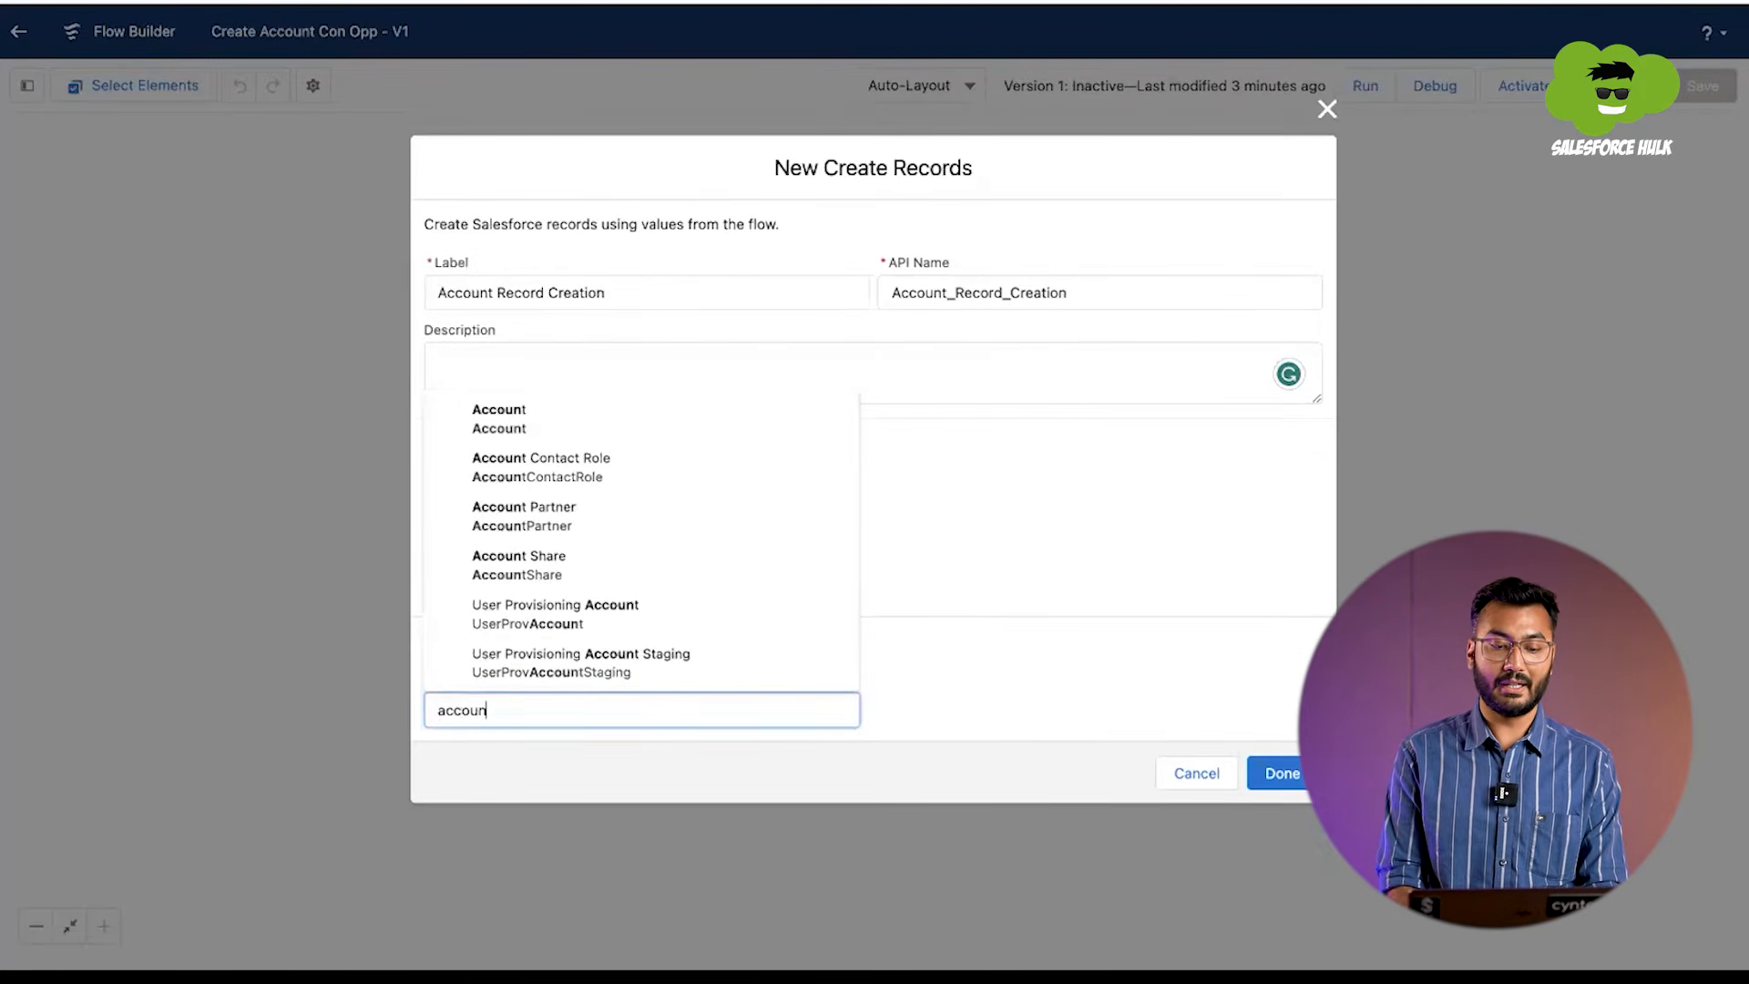
left_click(592, 401)
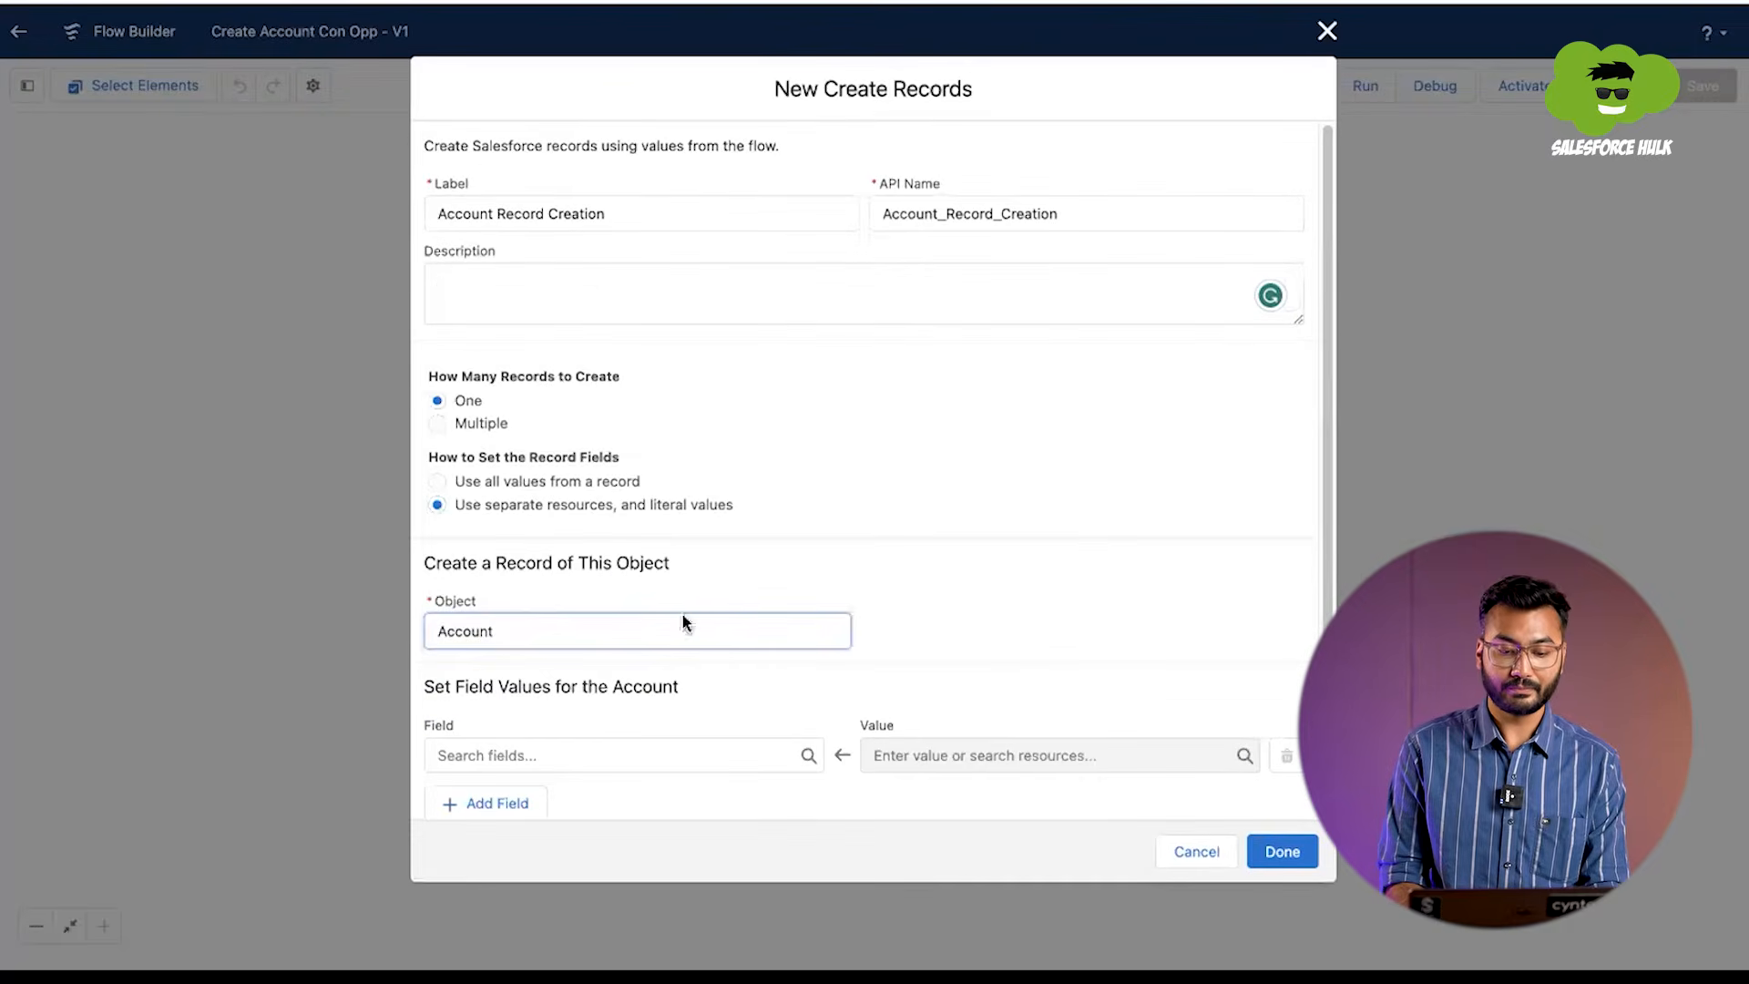
Step: Map the account's Name field to the Account_Name screen component
scroll(645, 623, "down", 1)
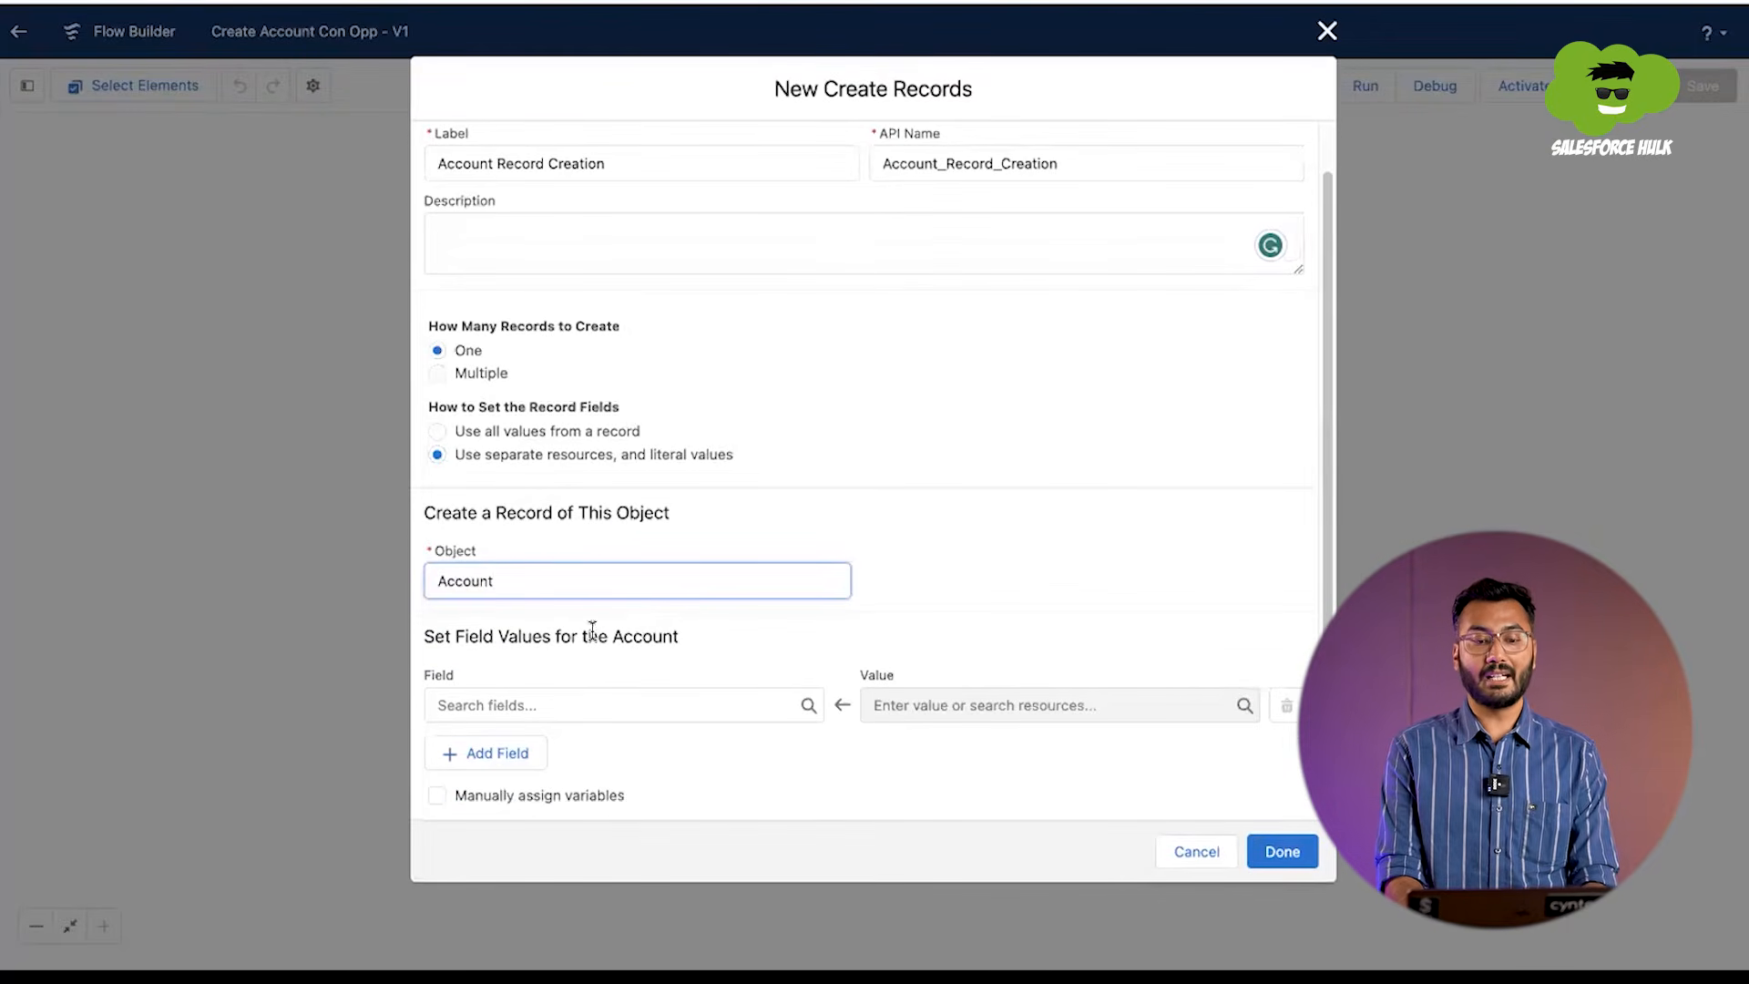
left_click(521, 704)
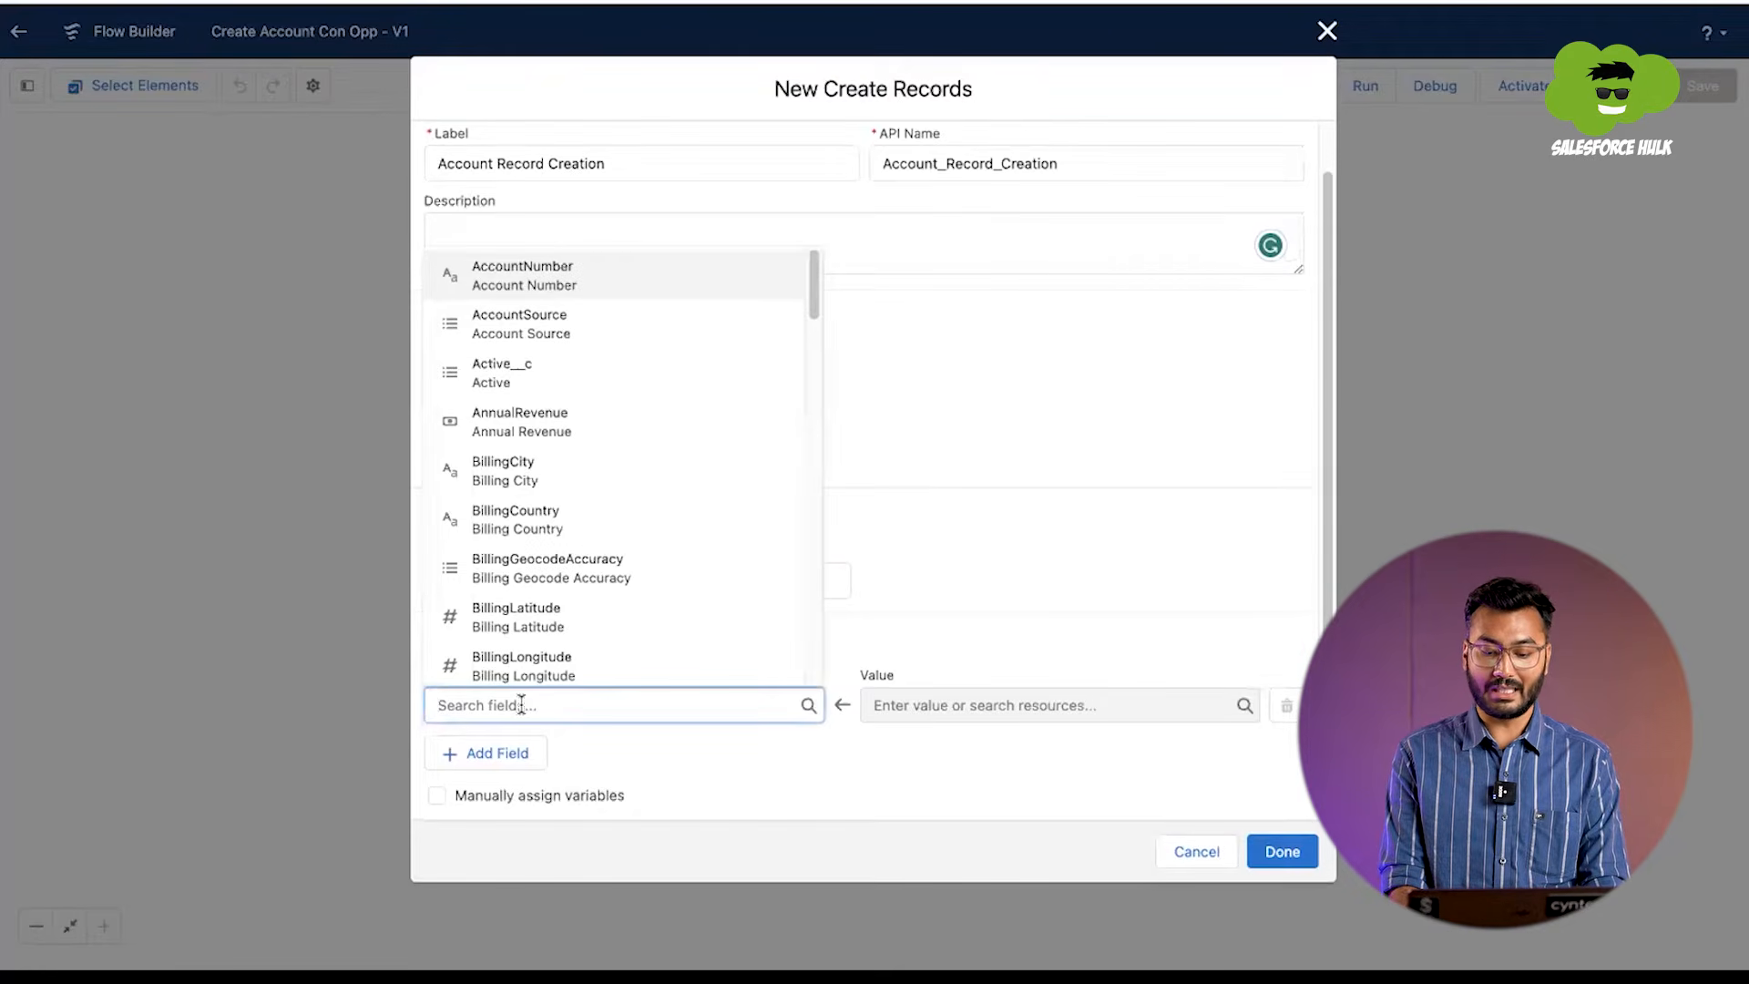
type("name")
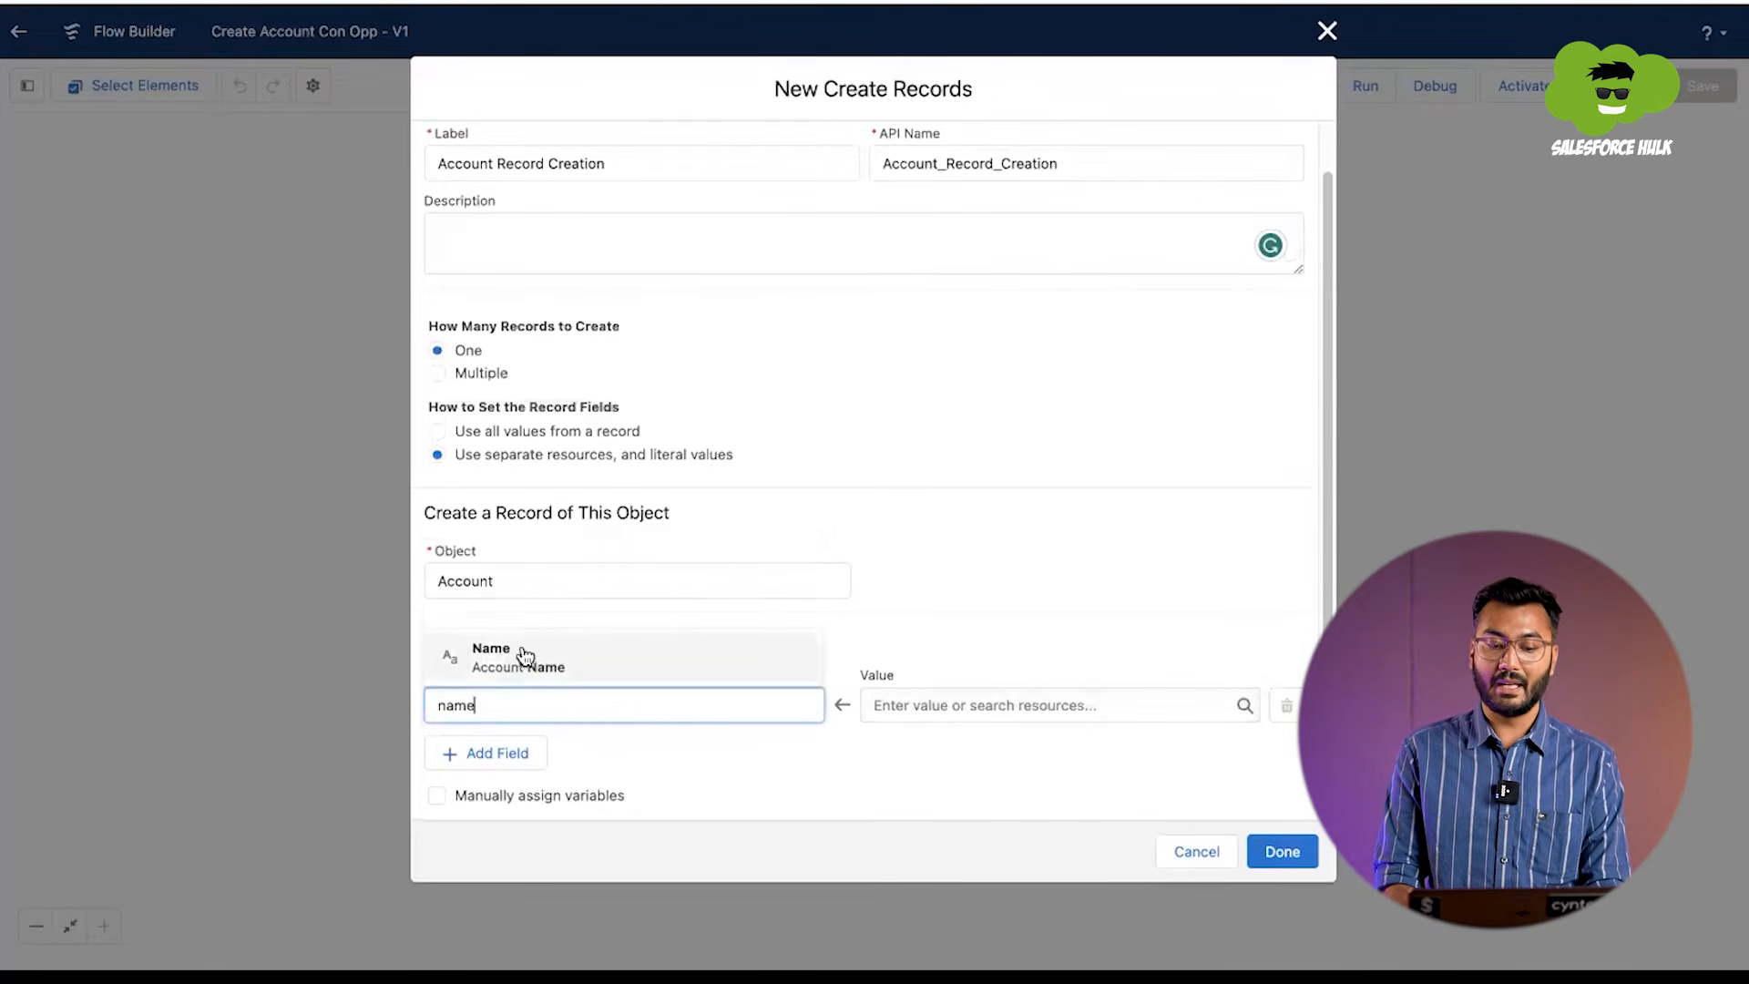
left_click(544, 657)
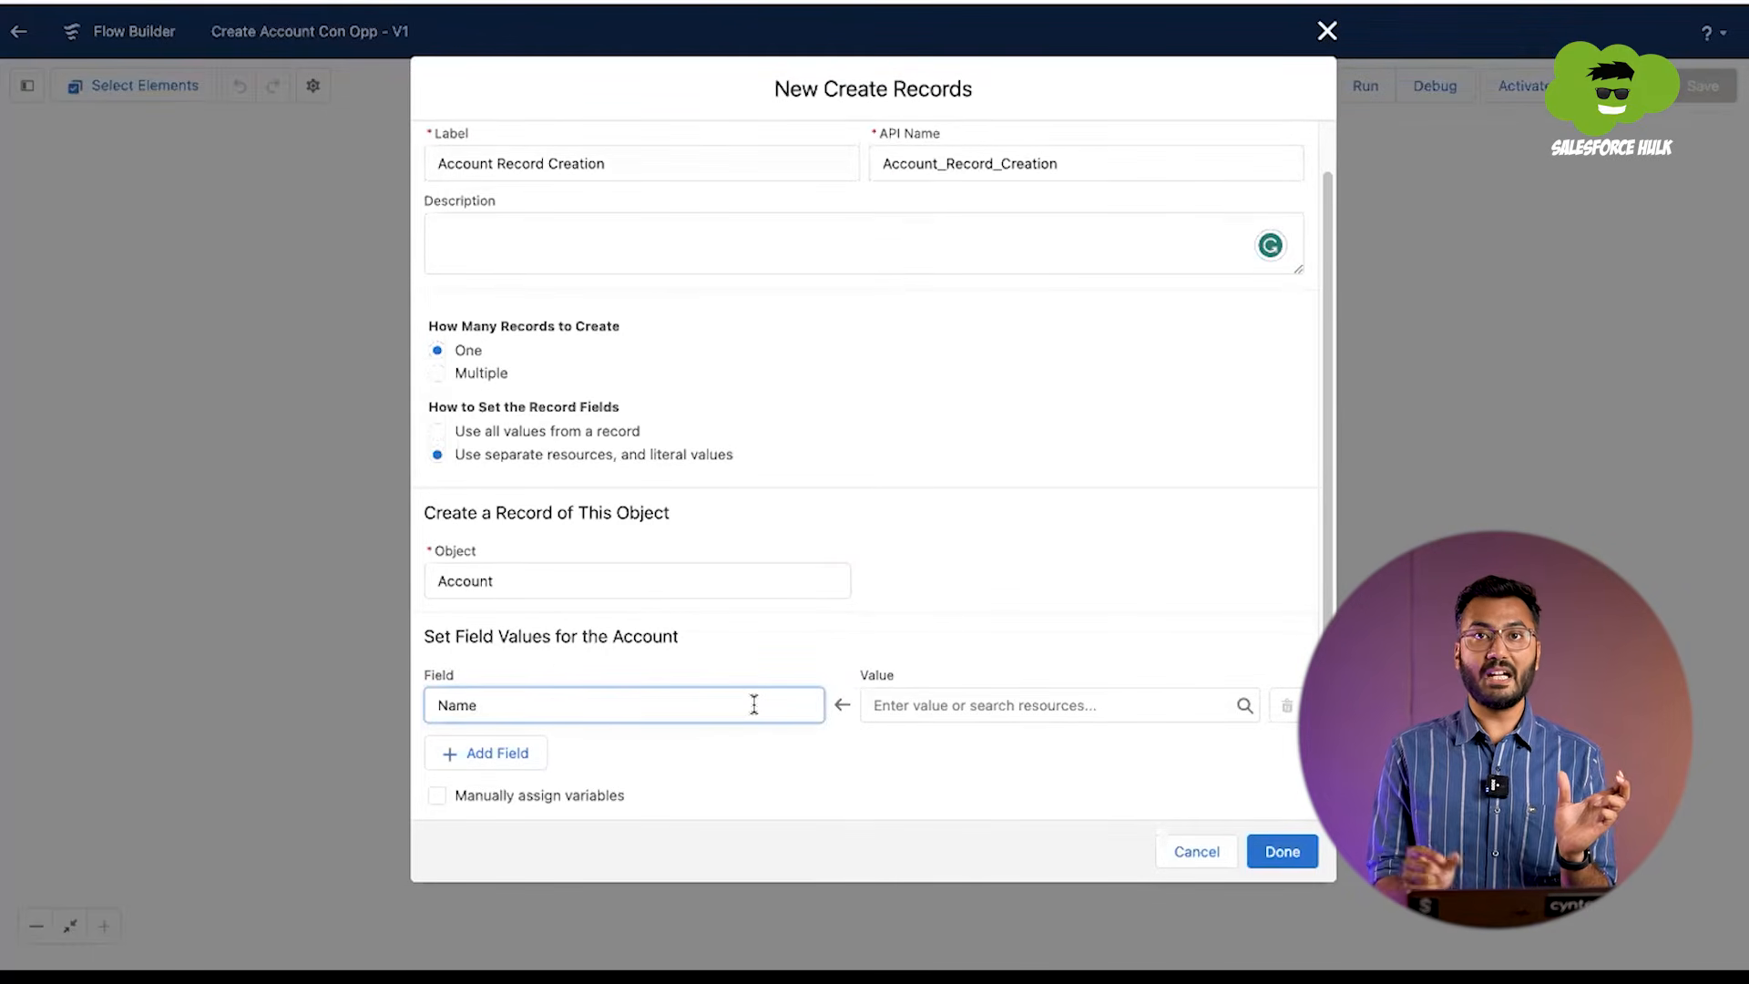
left_click(1040, 696)
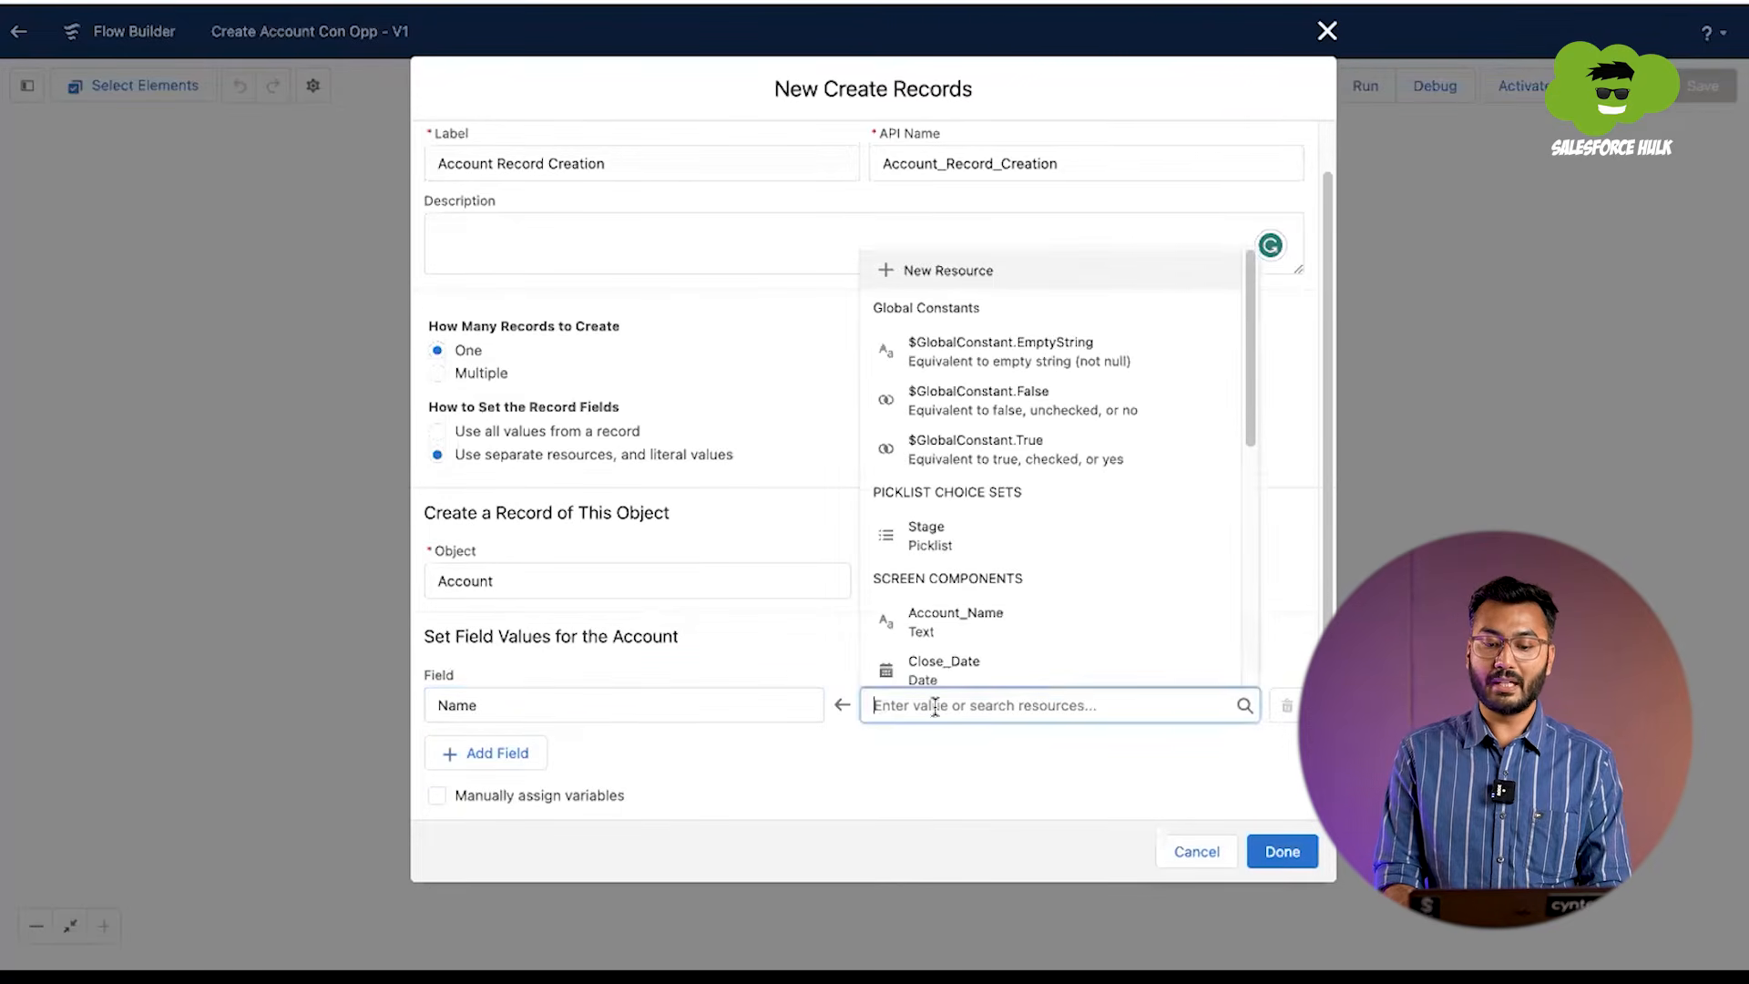
scroll(954, 521, "down", 3)
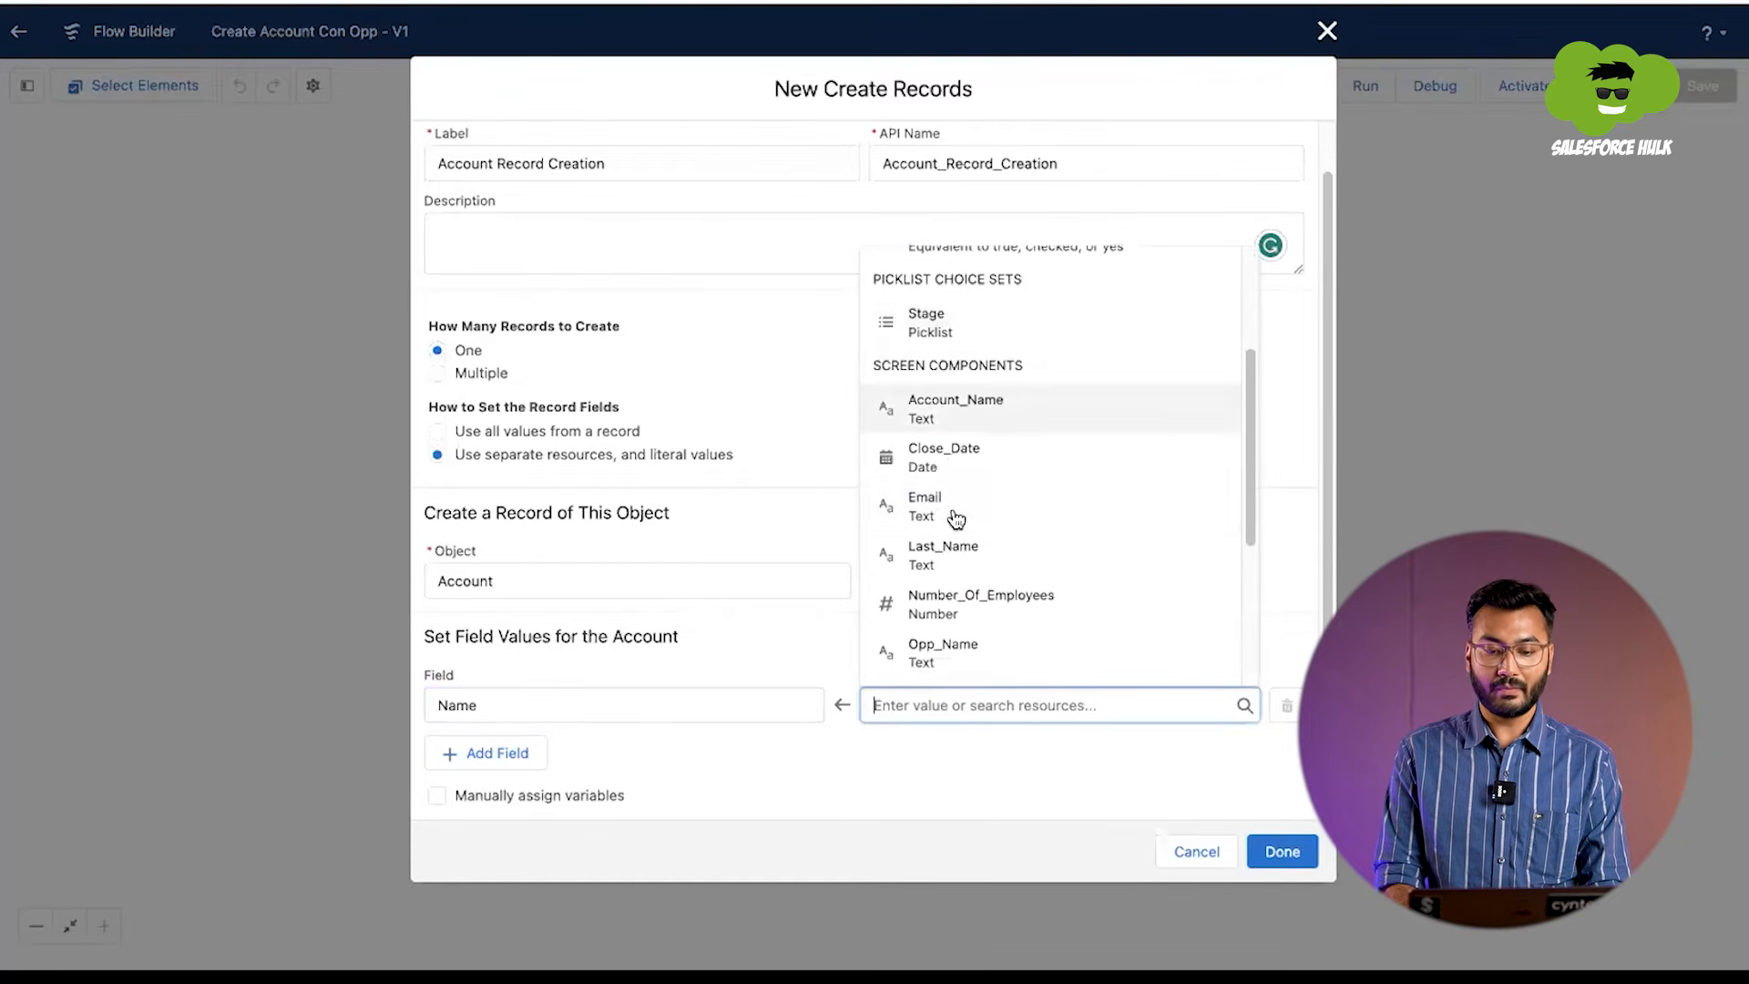
left_click(948, 411)
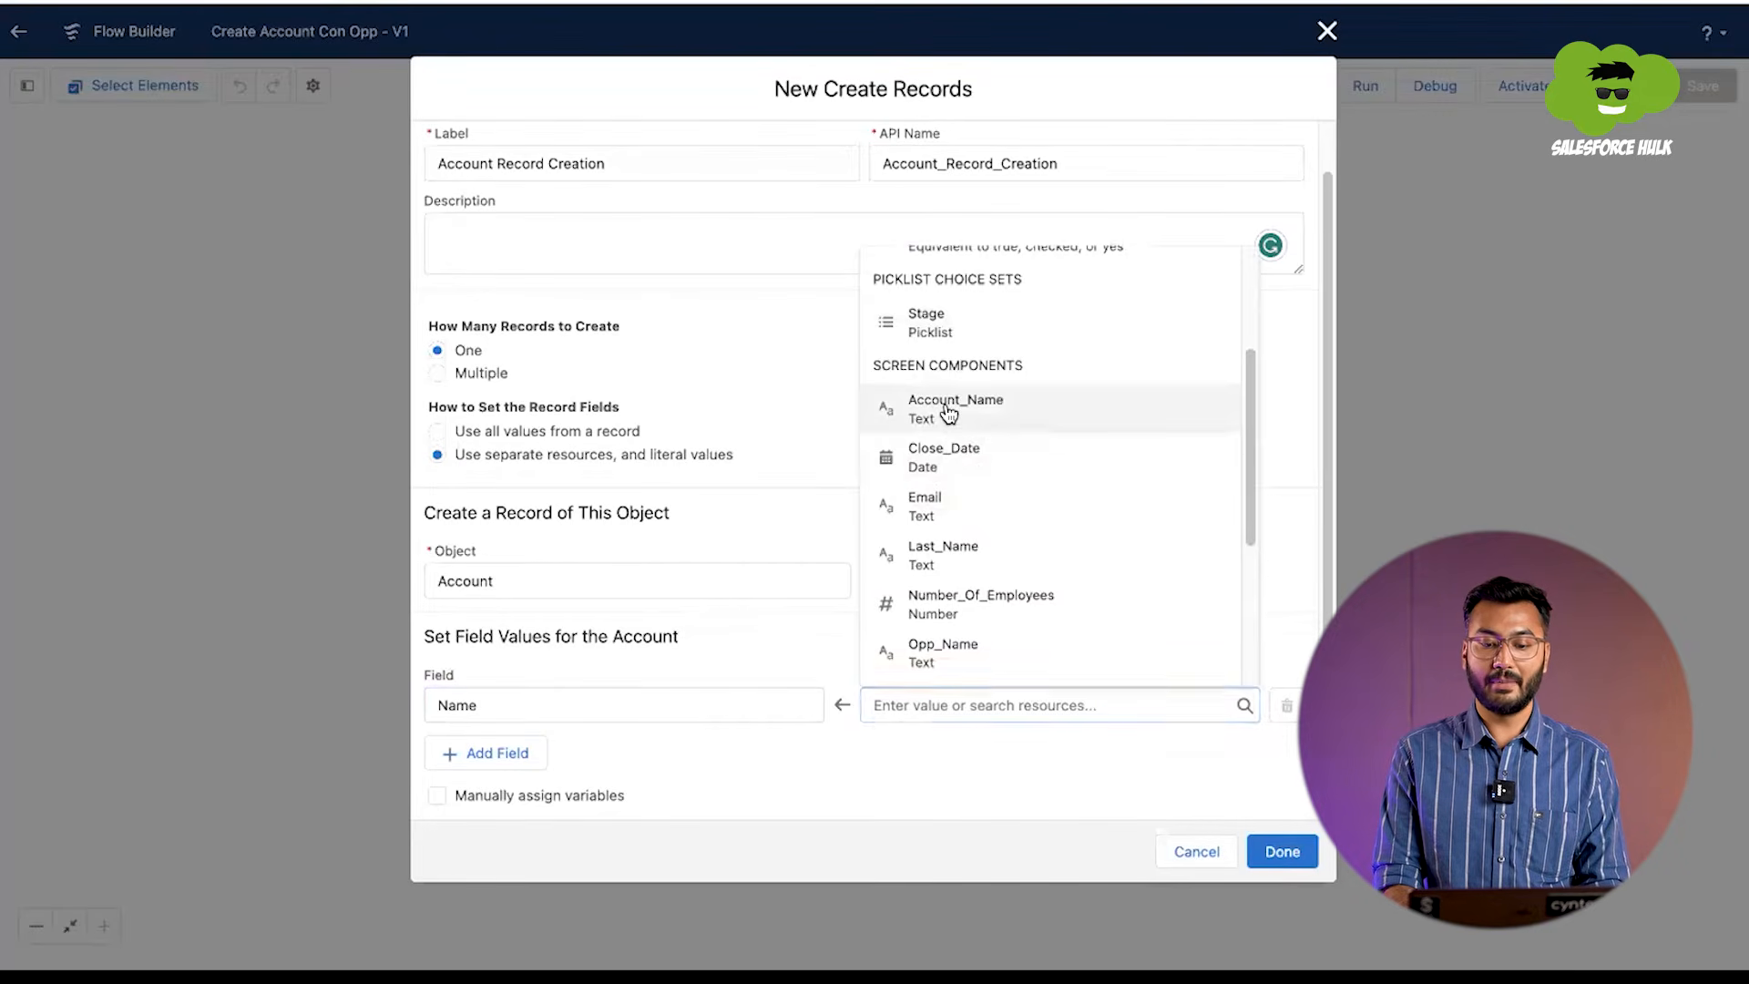
Step: Add a NumberOfEmployees field set to the Number_Of_Employees screen component, and finish the Account Record Creation element
left_click(477, 761)
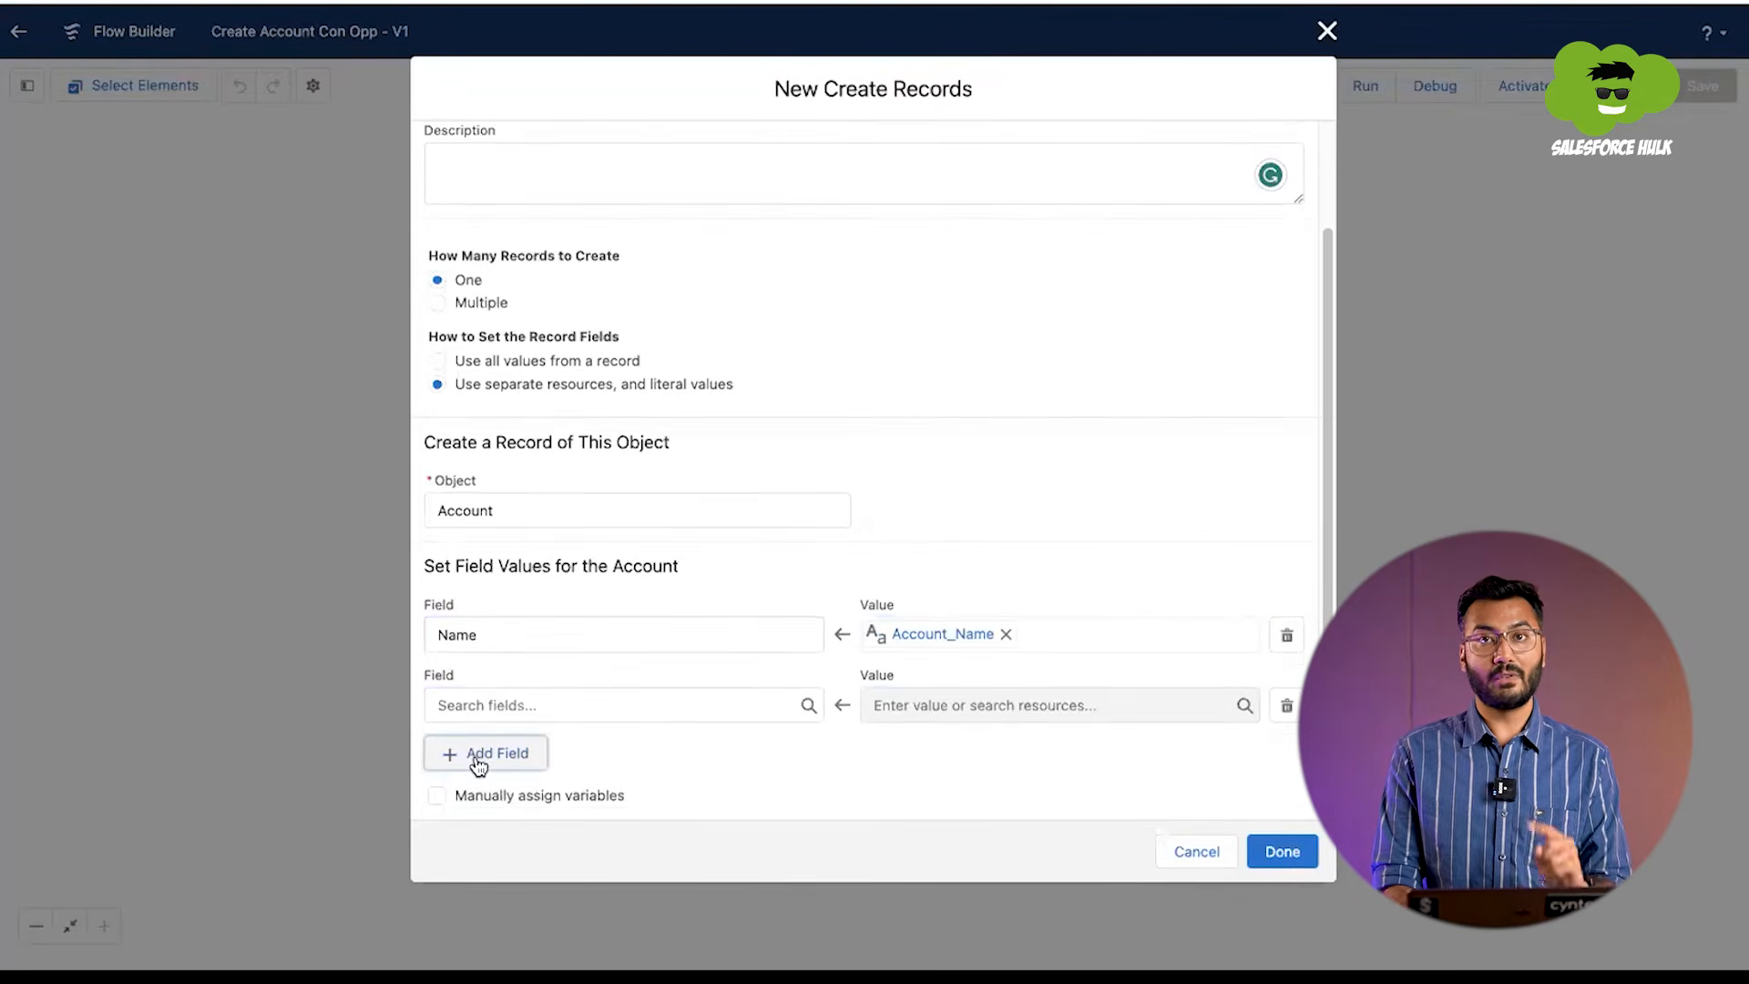
left_click(483, 705)
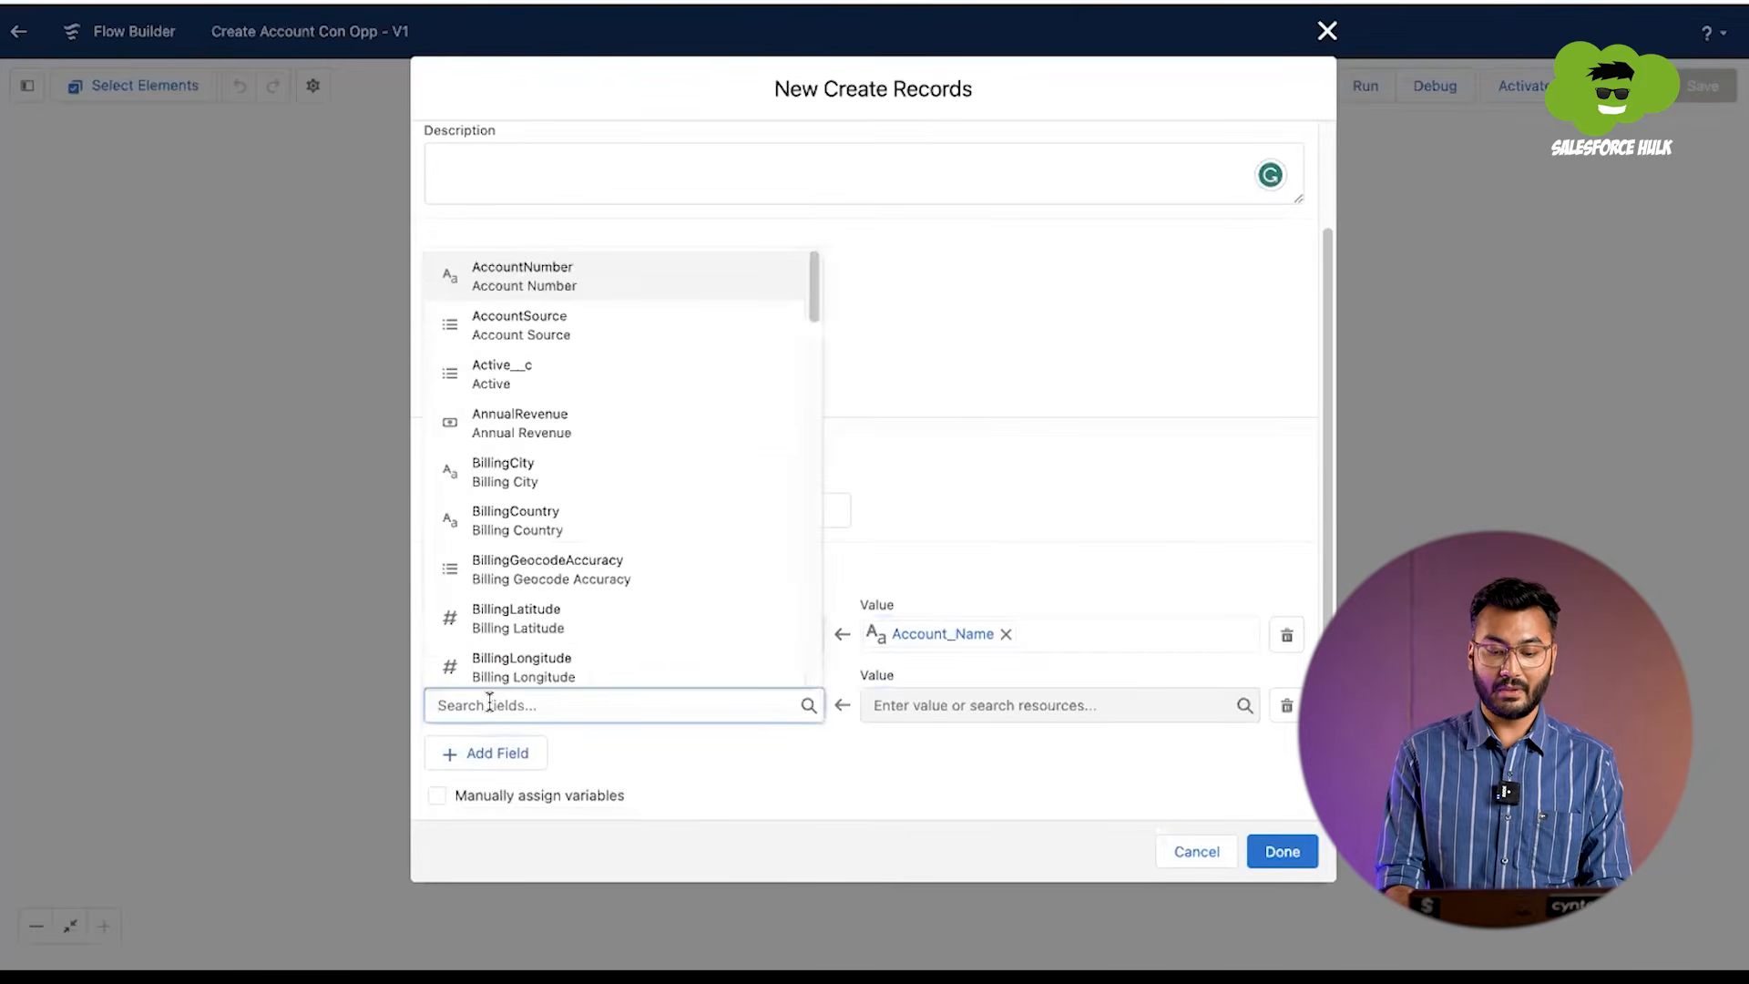
type("Number")
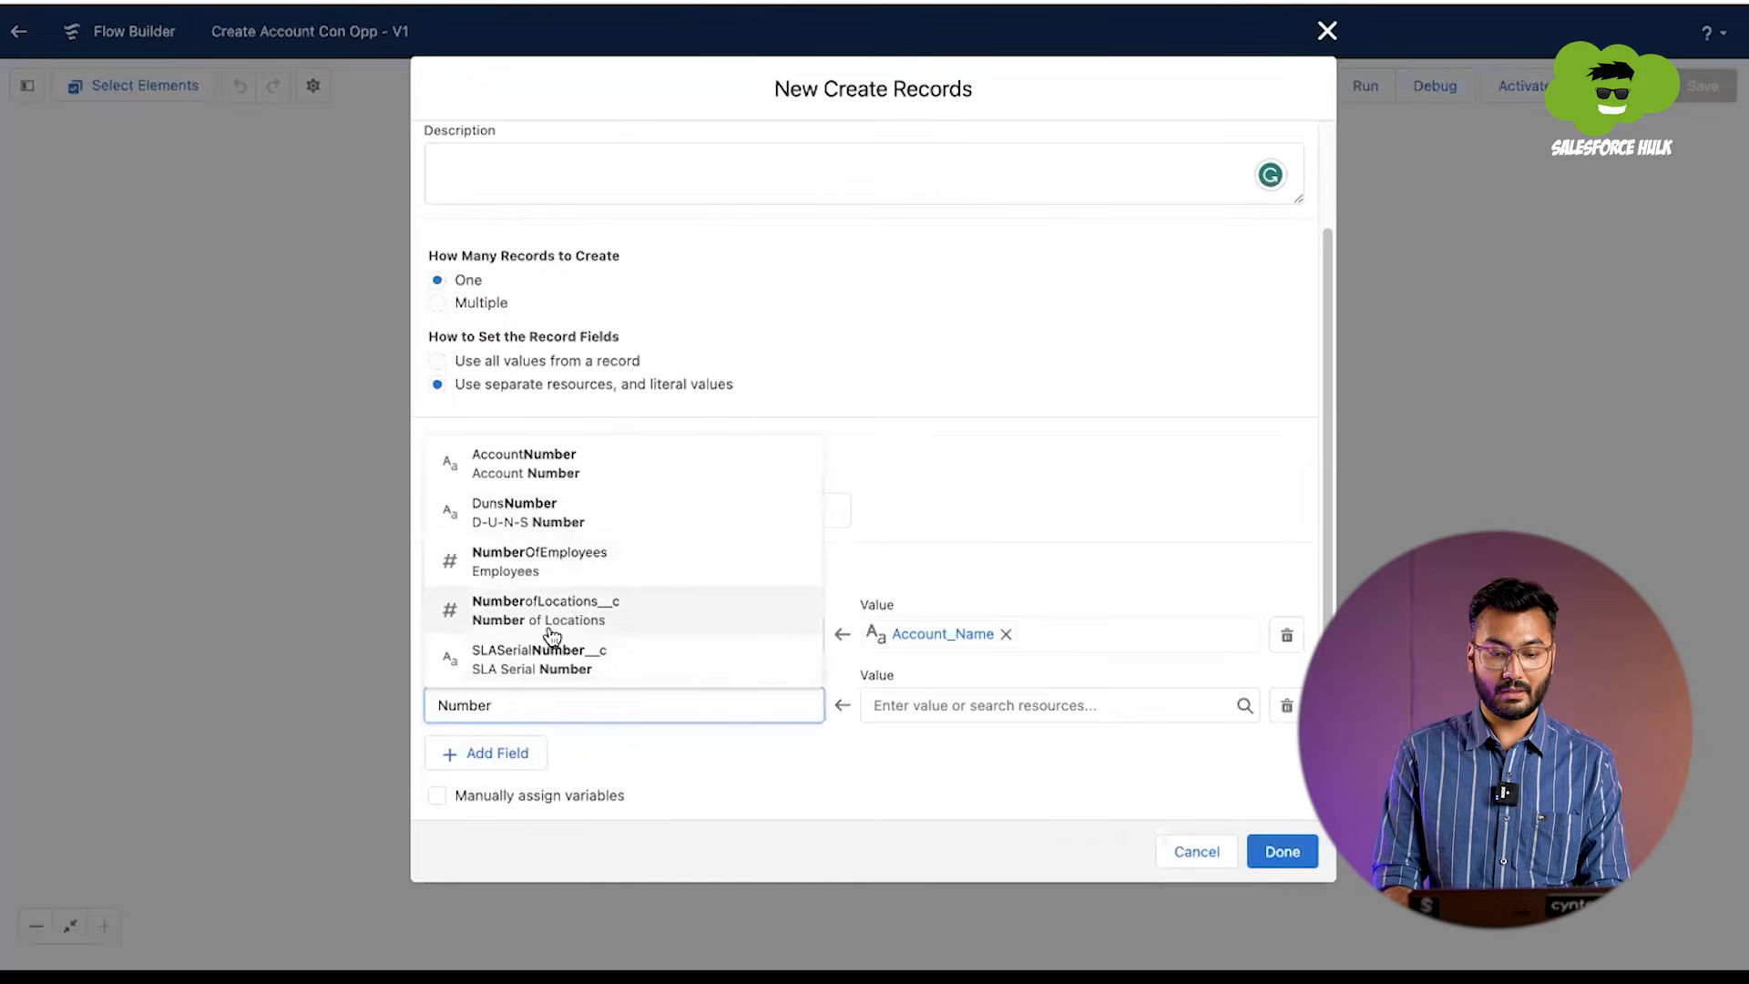
left_click(539, 566)
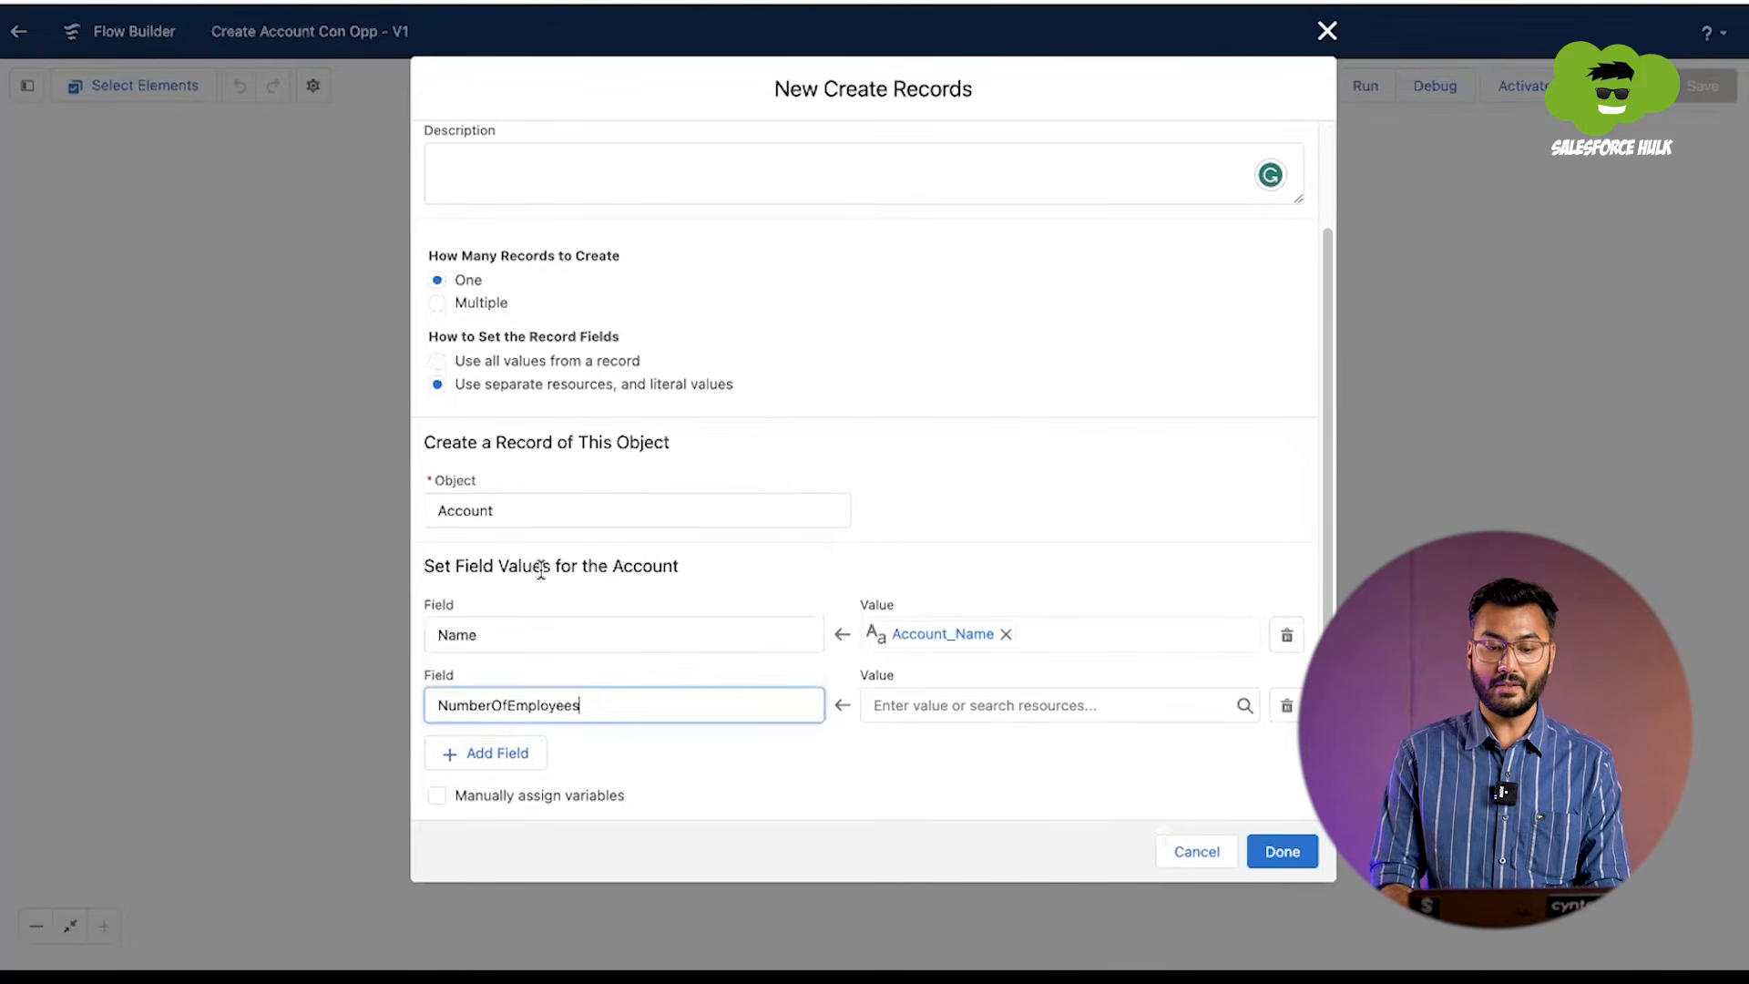
left_click(903, 709)
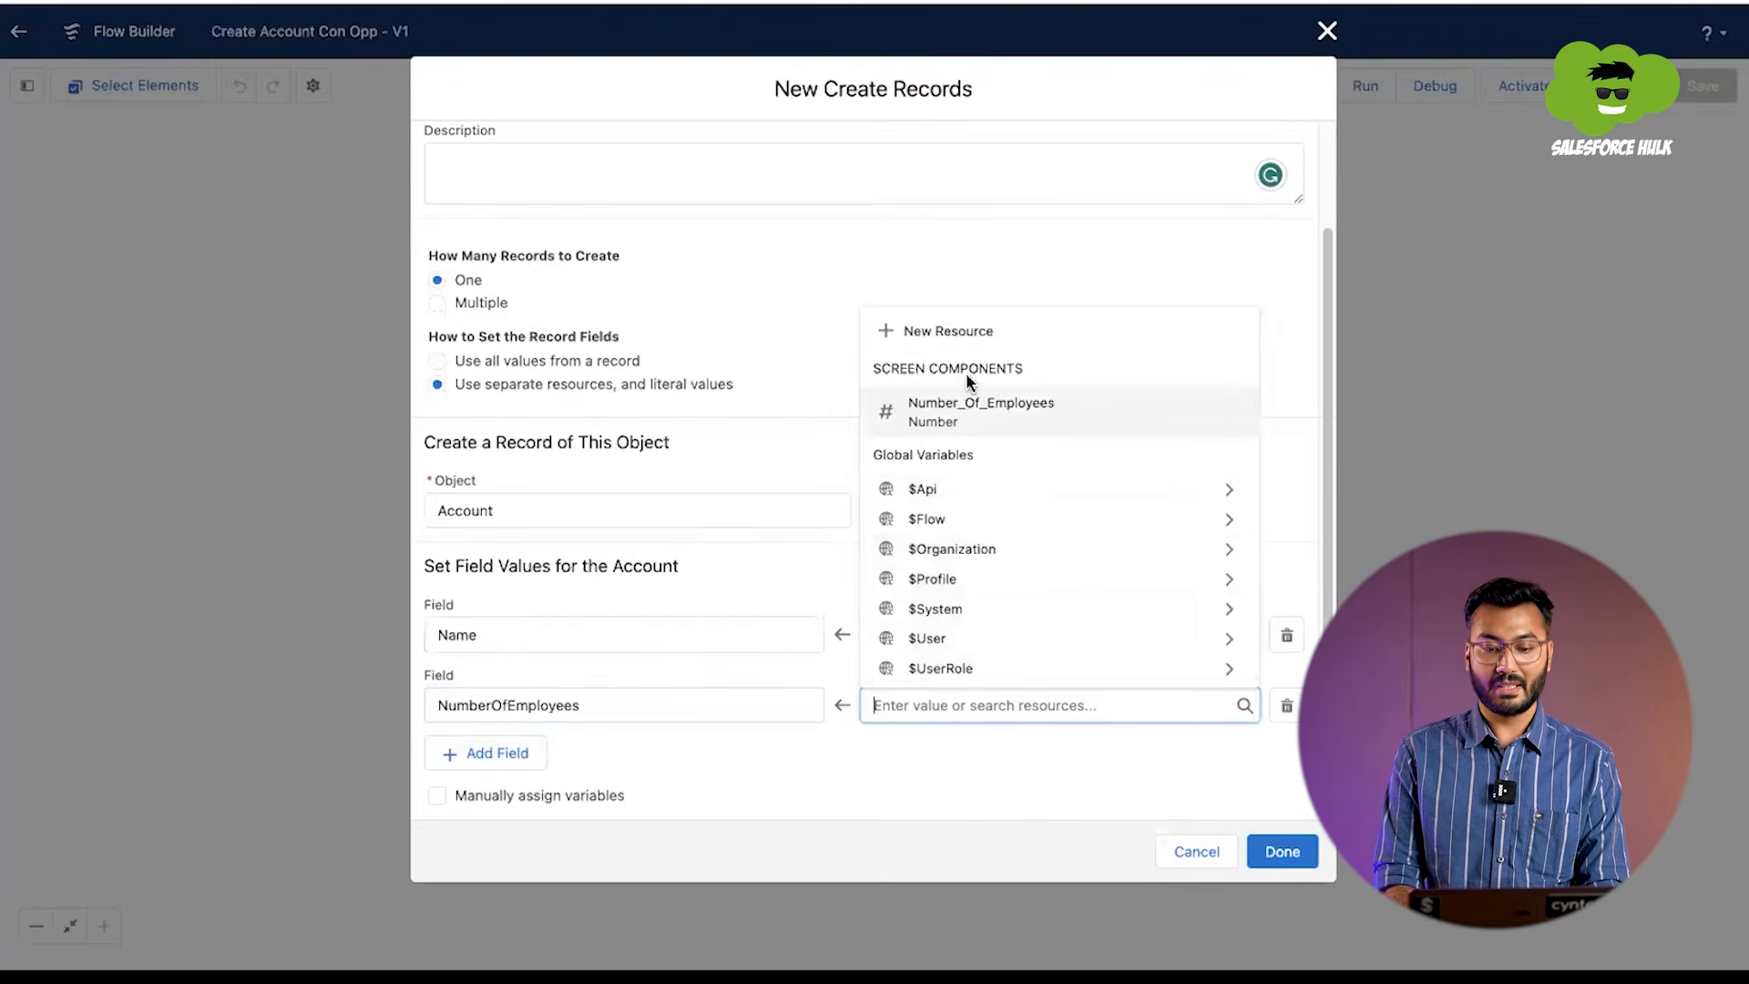
left_click(955, 431)
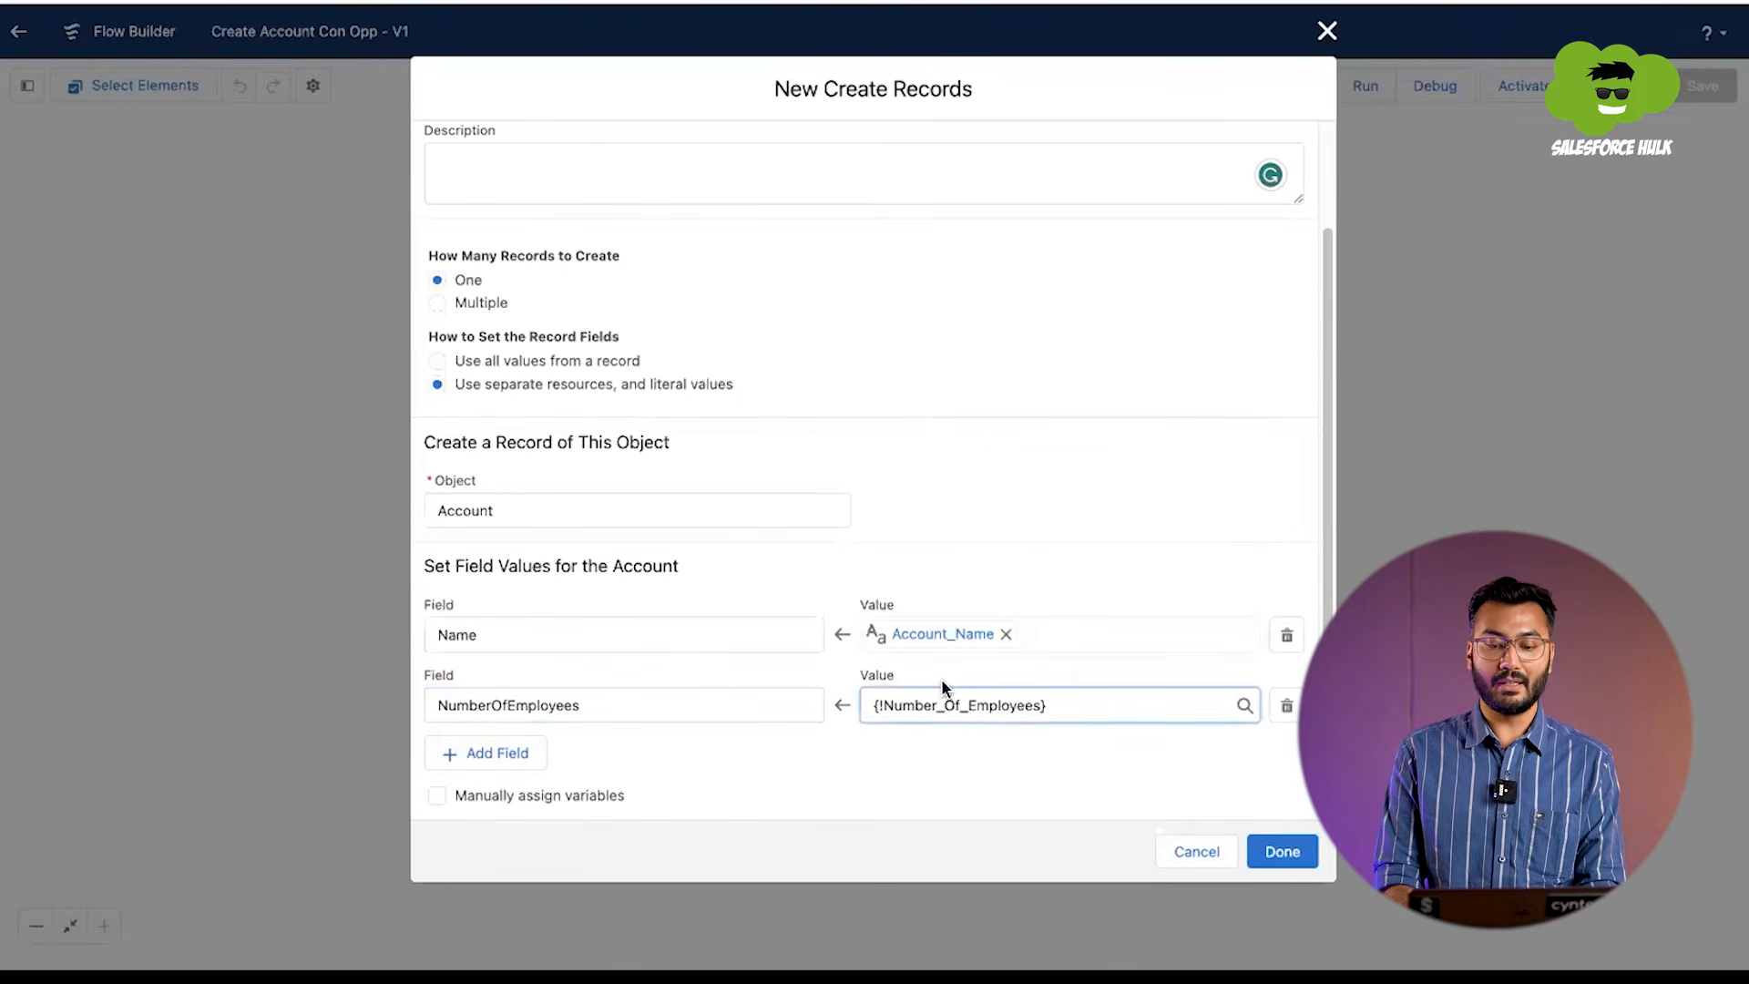
left_click(1274, 851)
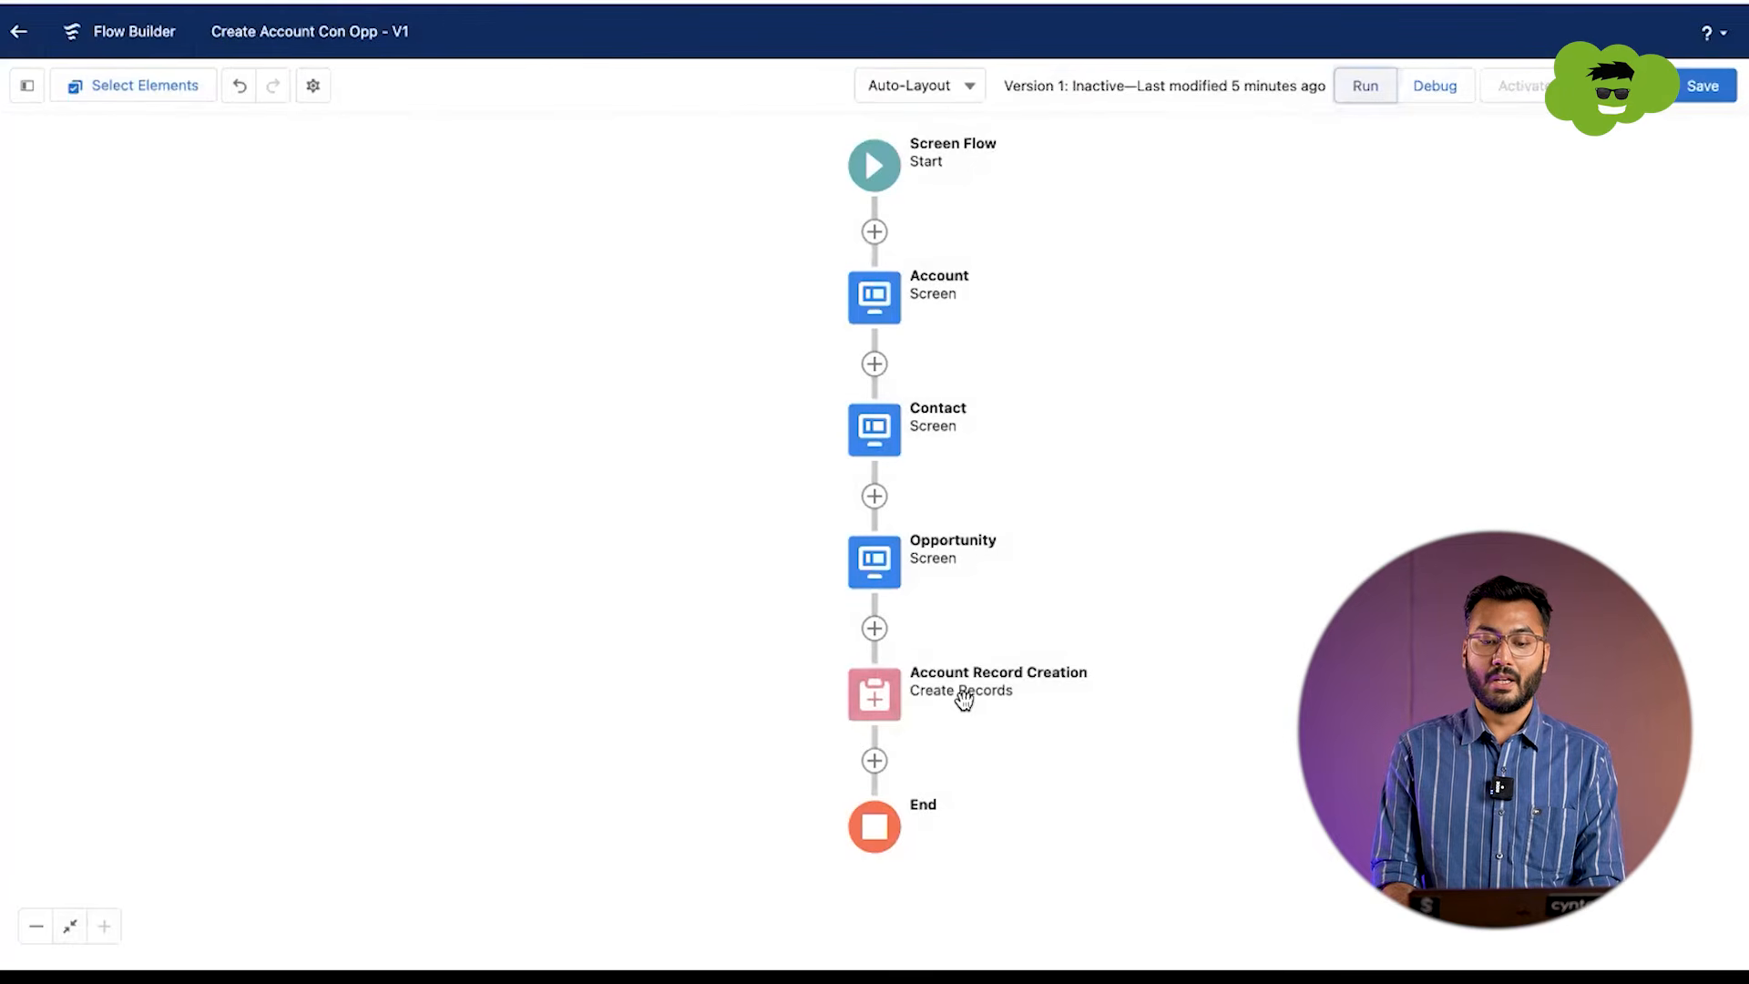
Step: Add a Create Records element after Account Record Creation and label it Contact Record Creation
left_click(875, 761)
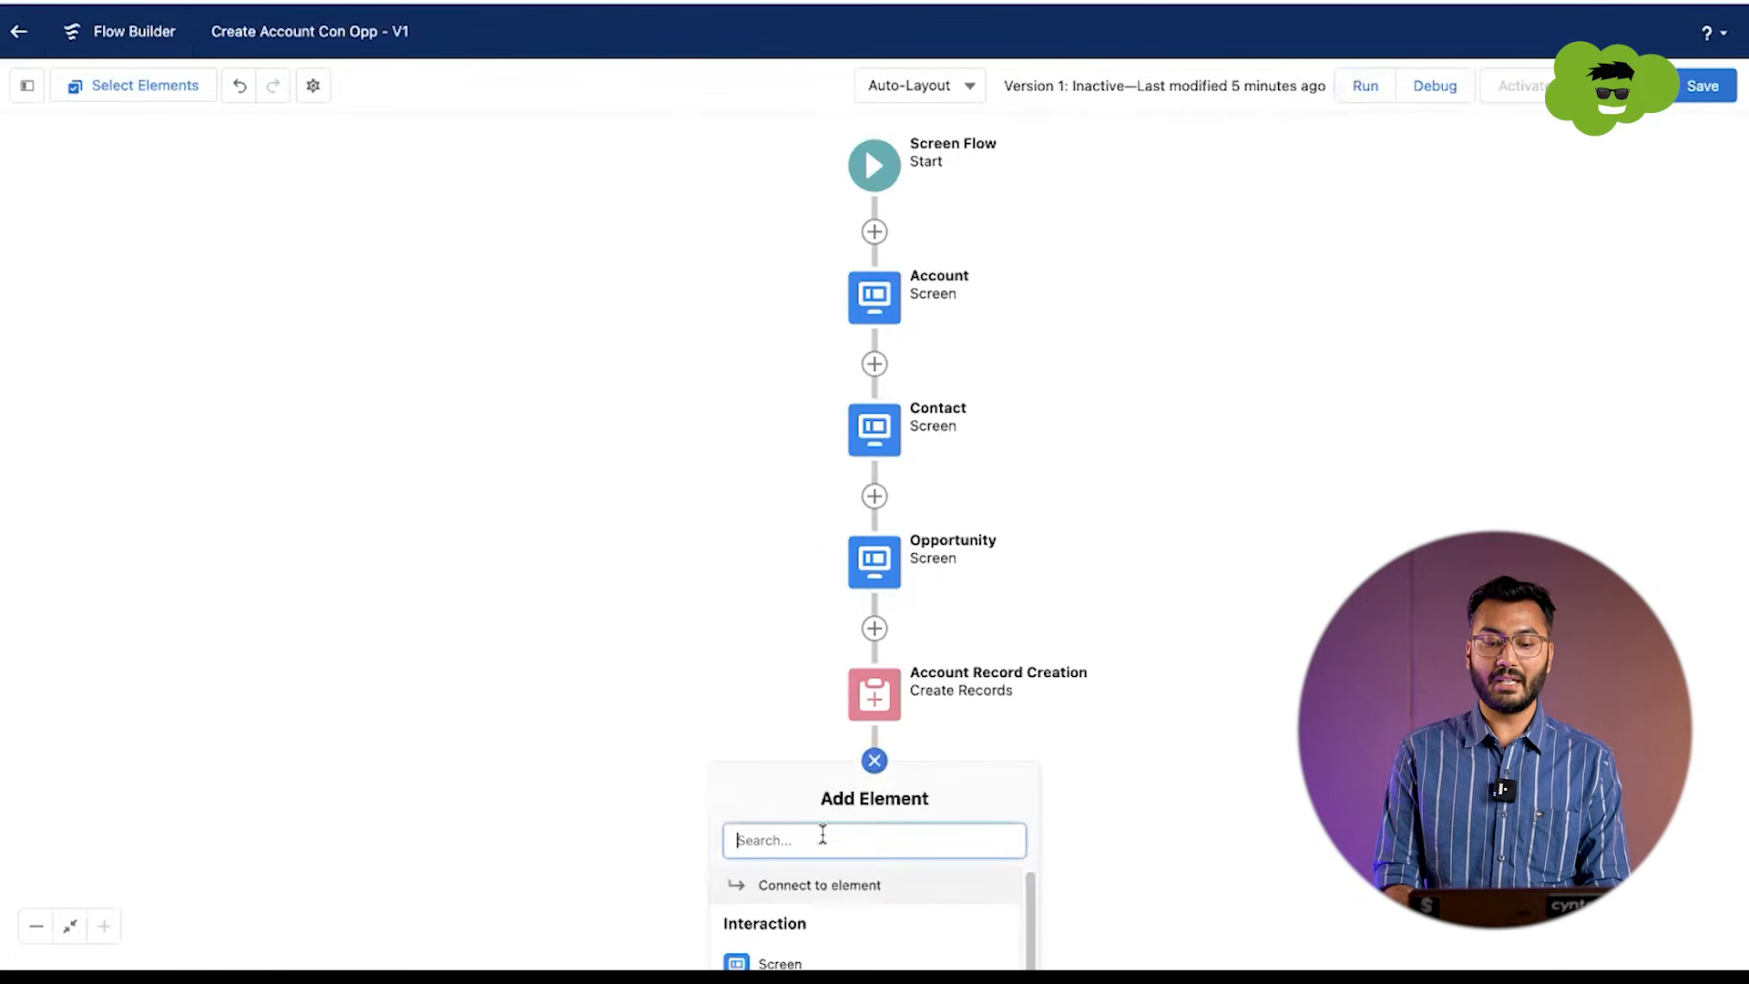
type("create")
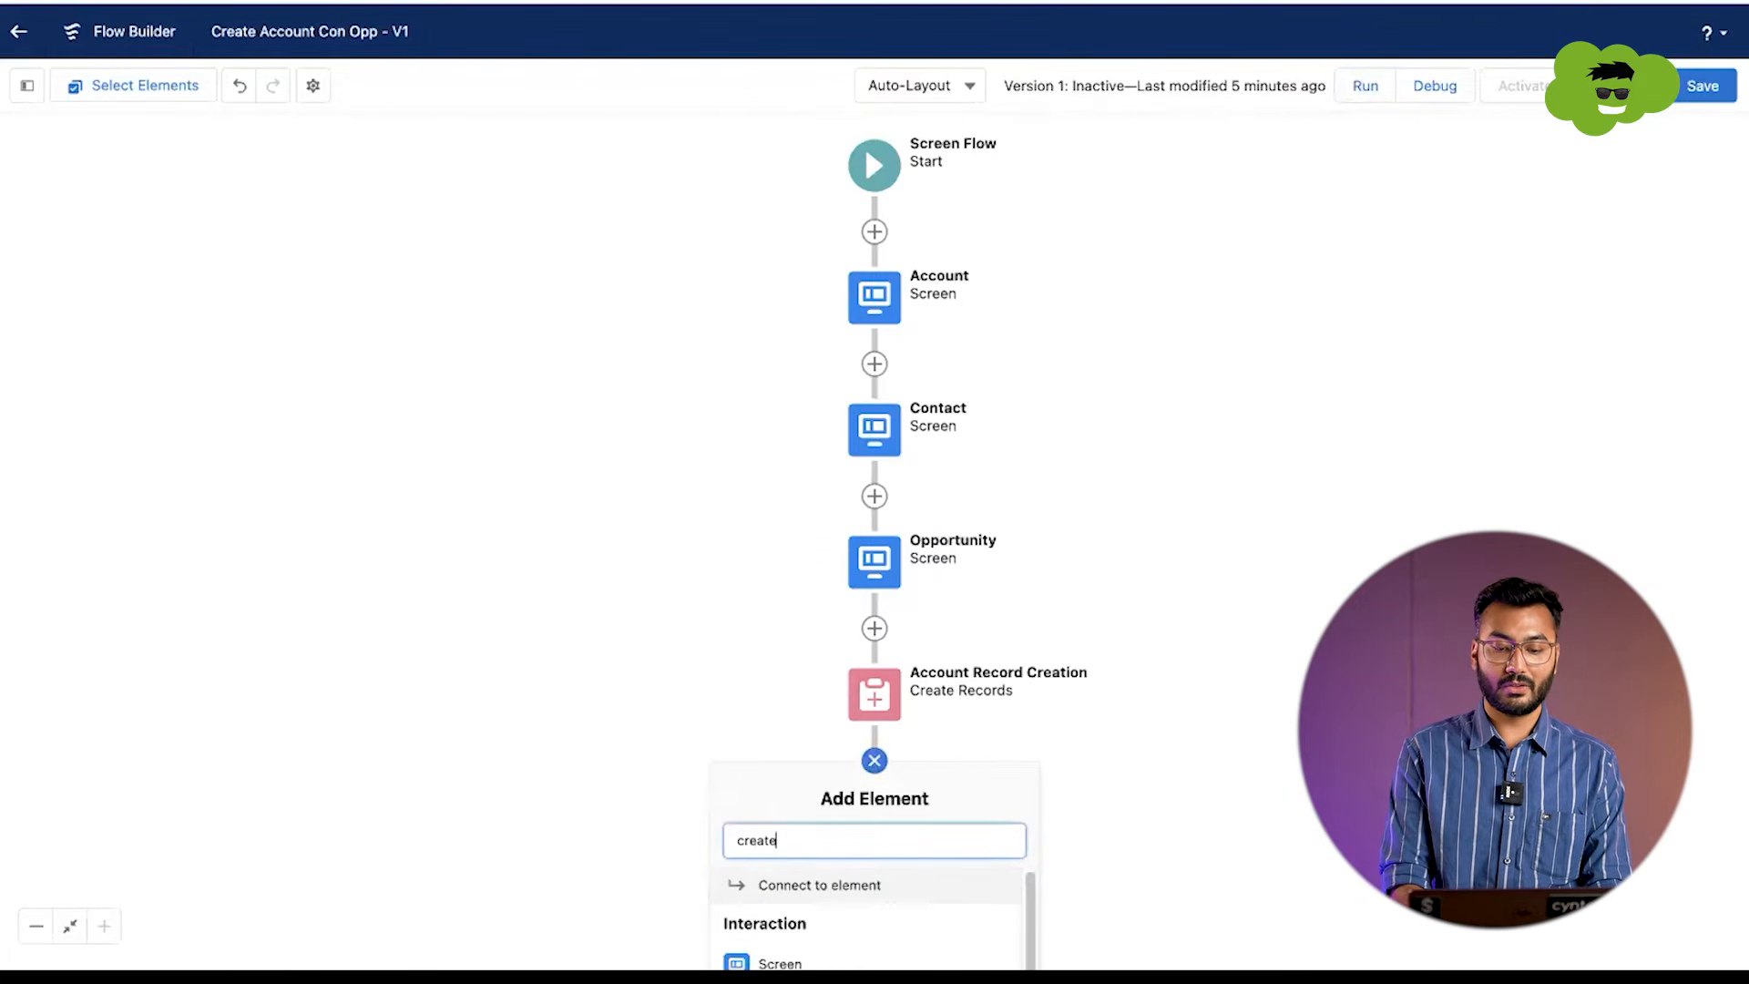
left_click(816, 891)
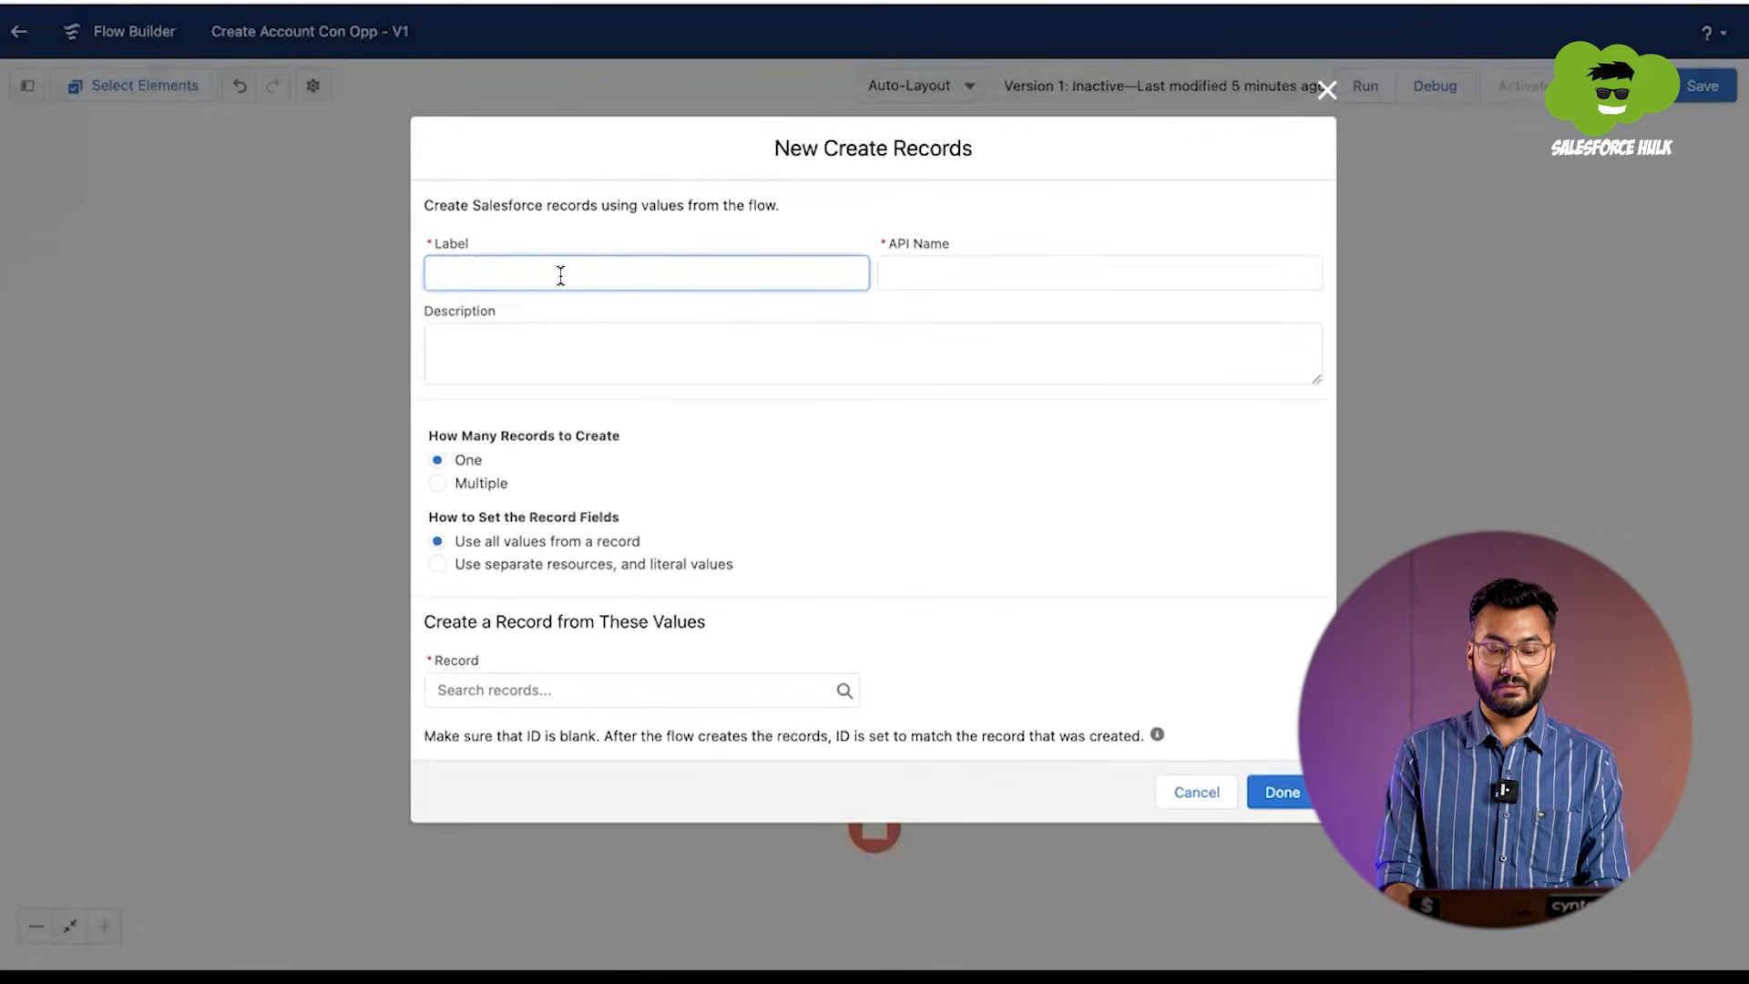
type("Cont")
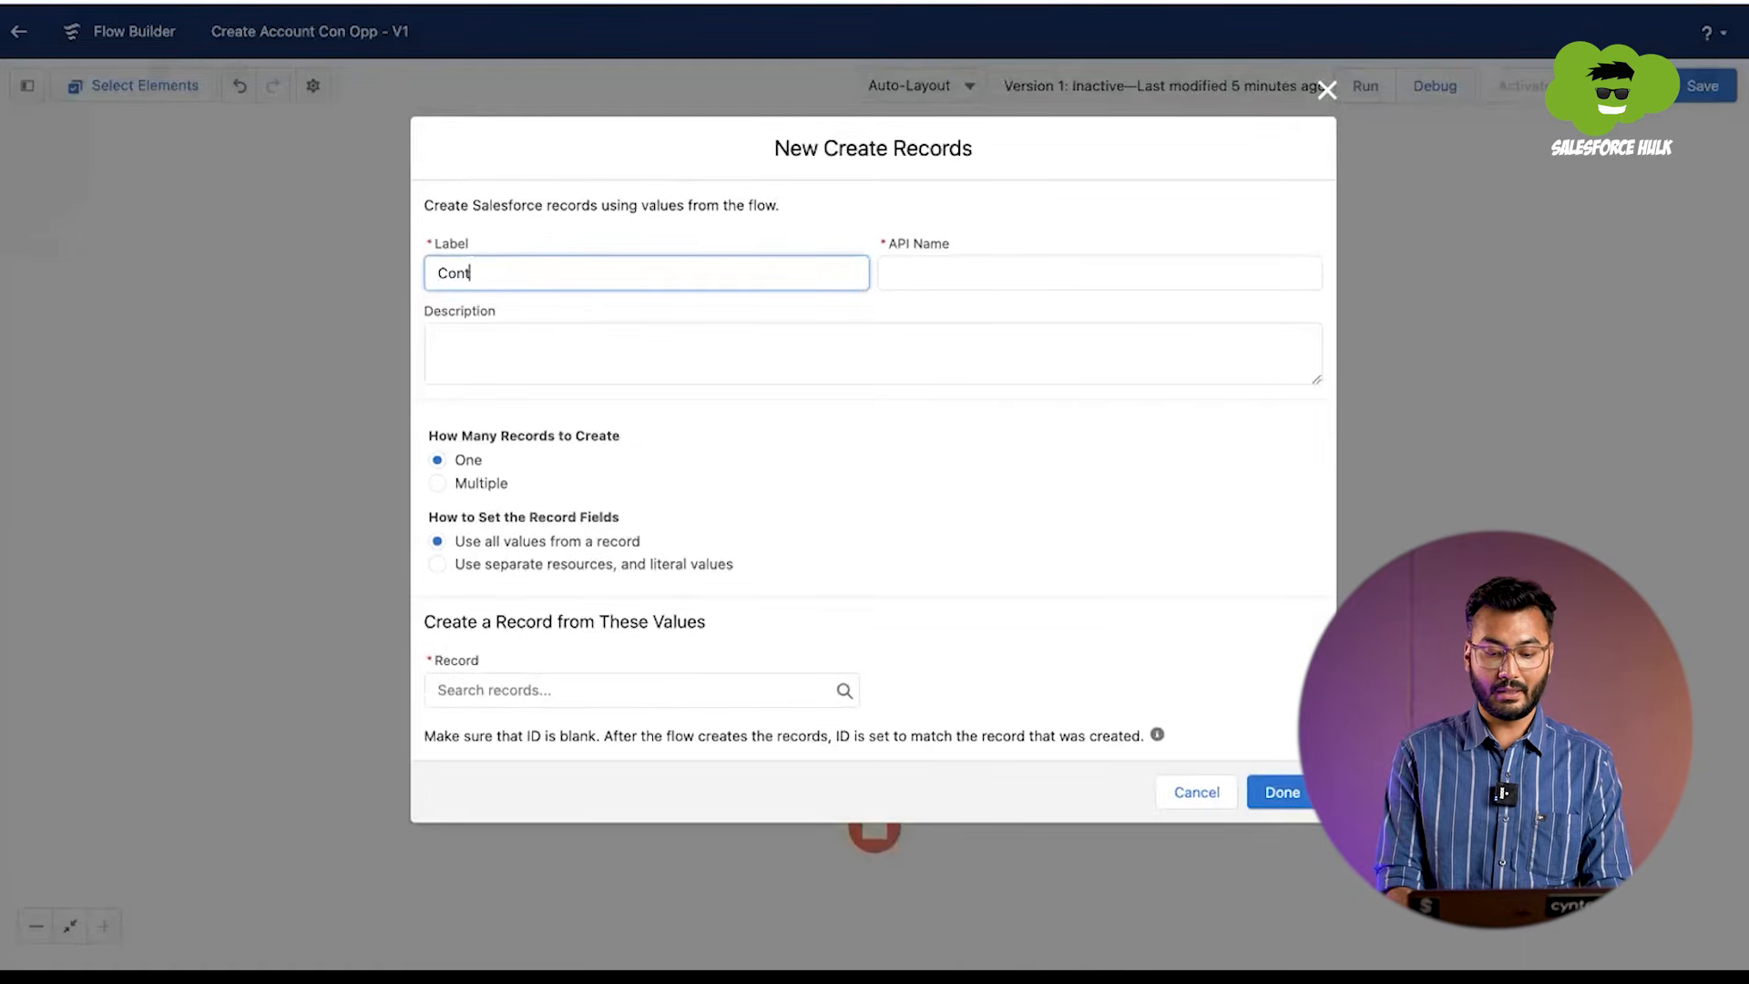
type("act Record Crea")
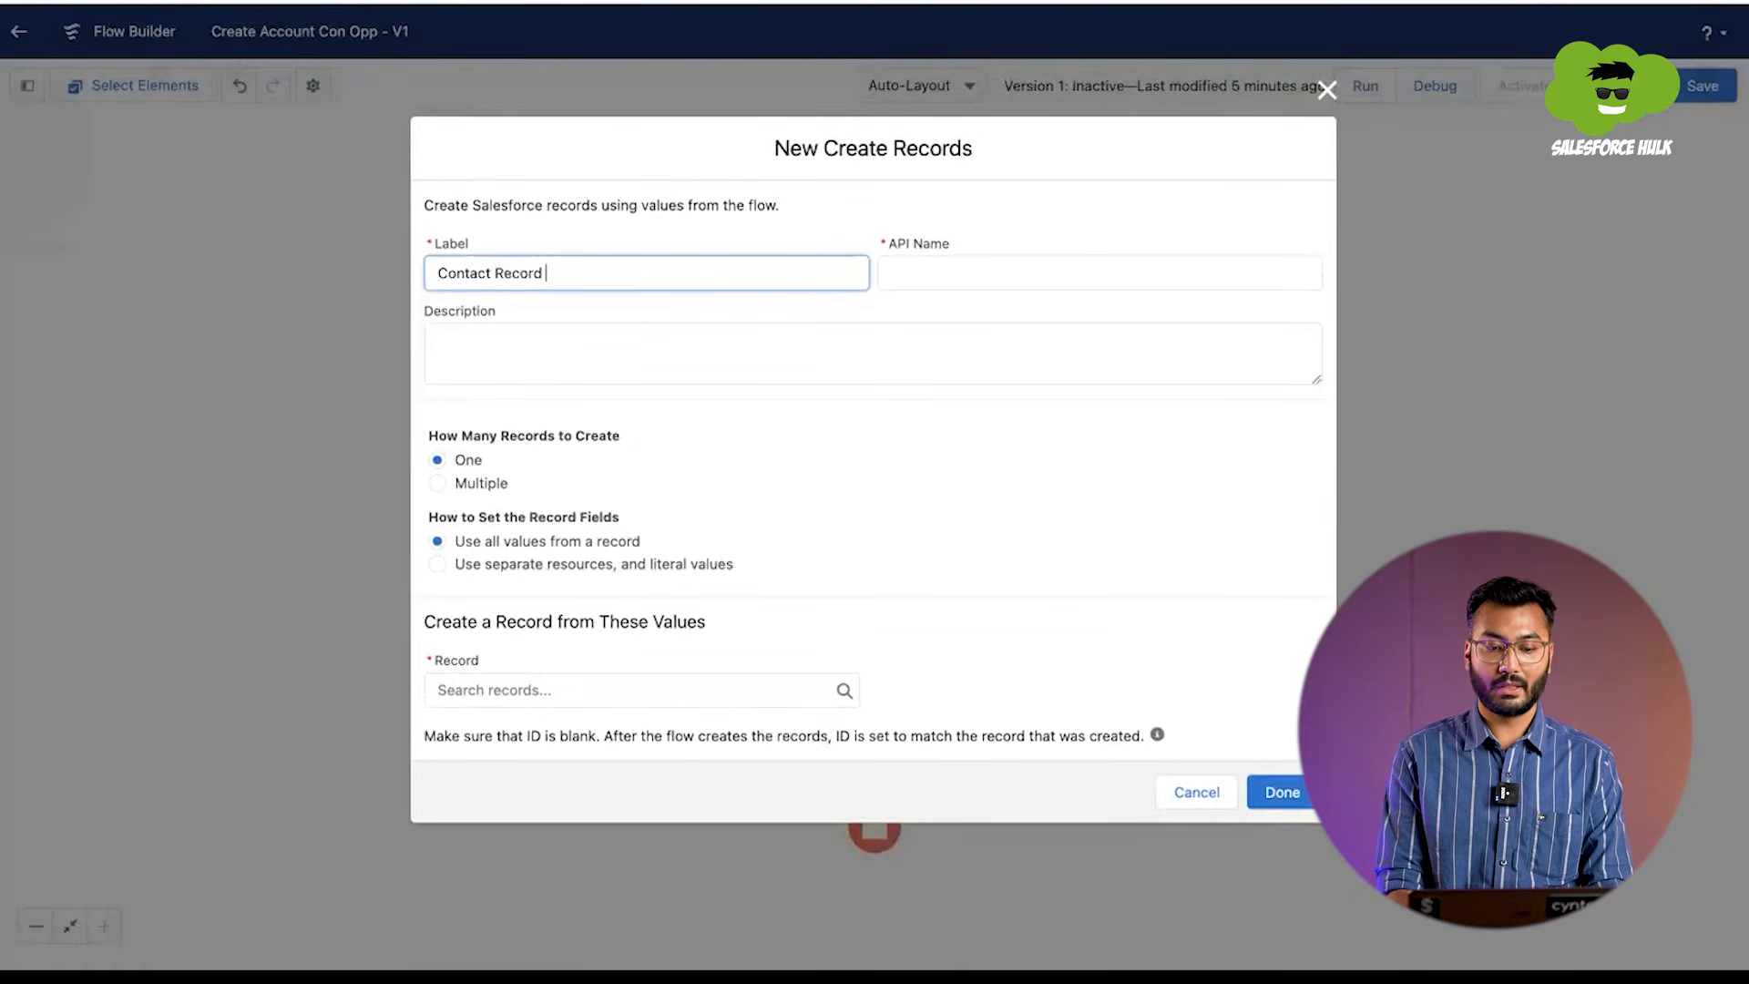
type("n")
key("Tab")
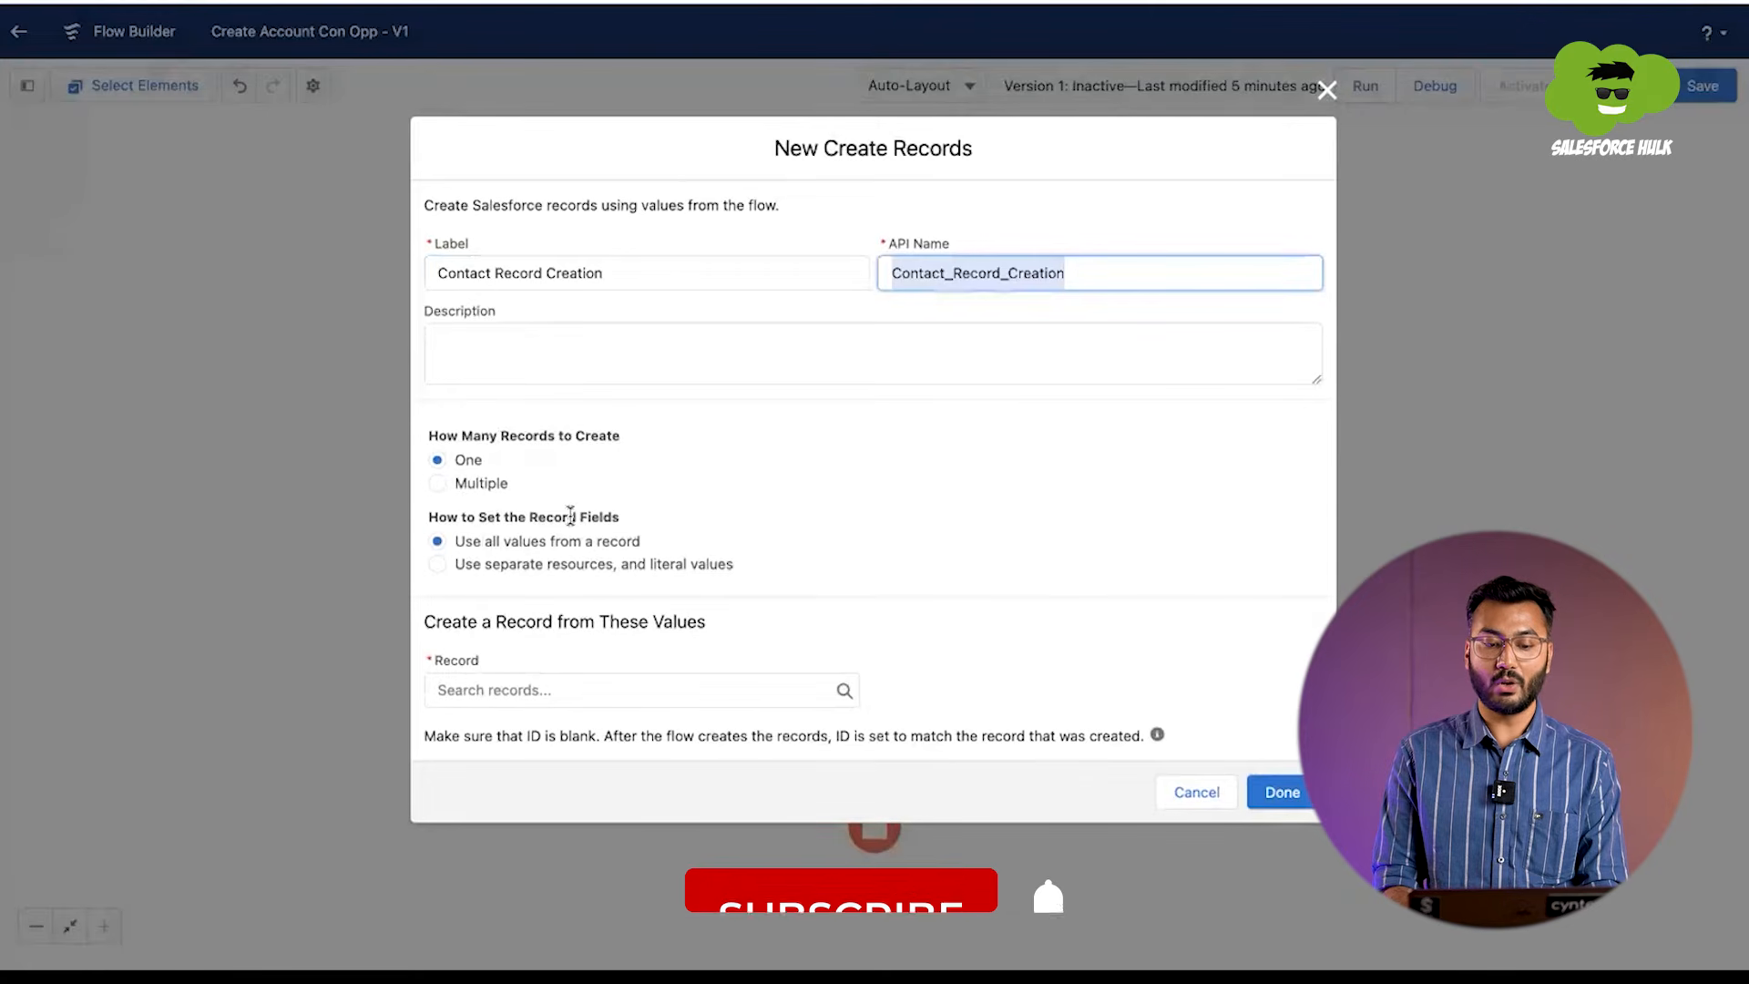
Step: Set the record fields to use separate resources and literal values, and choose Contact as the object to create
left_click(496, 567)
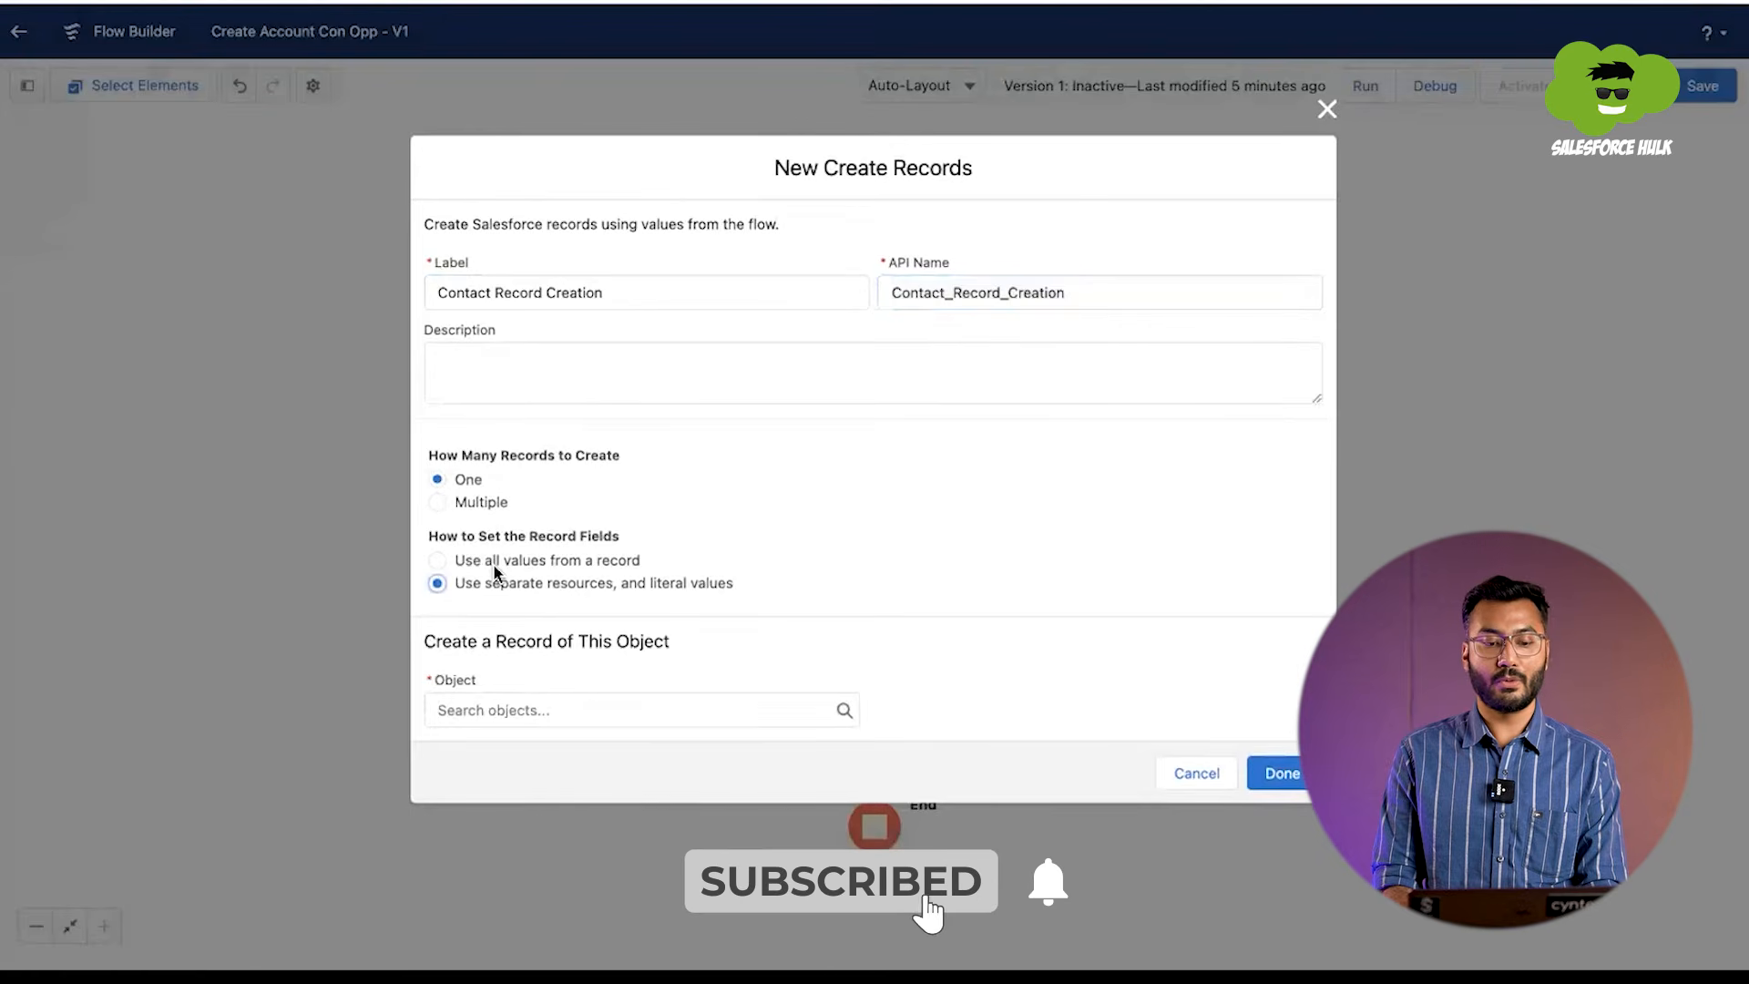
left_click(508, 701)
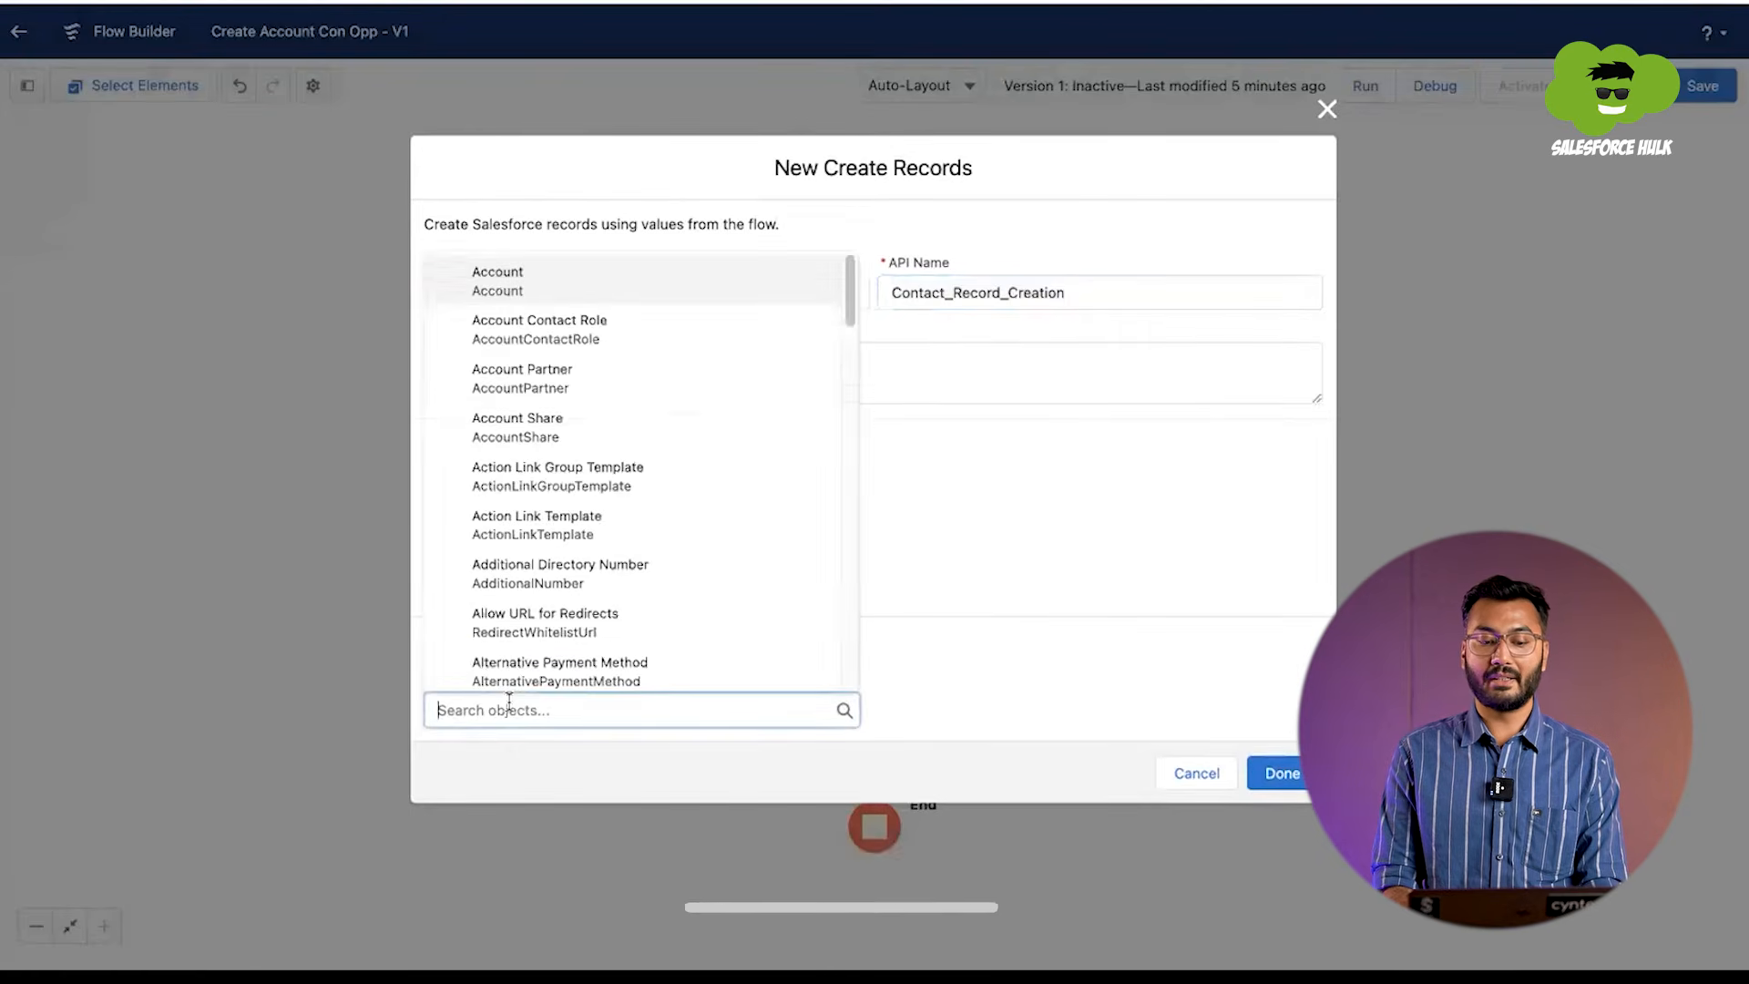
type("contact")
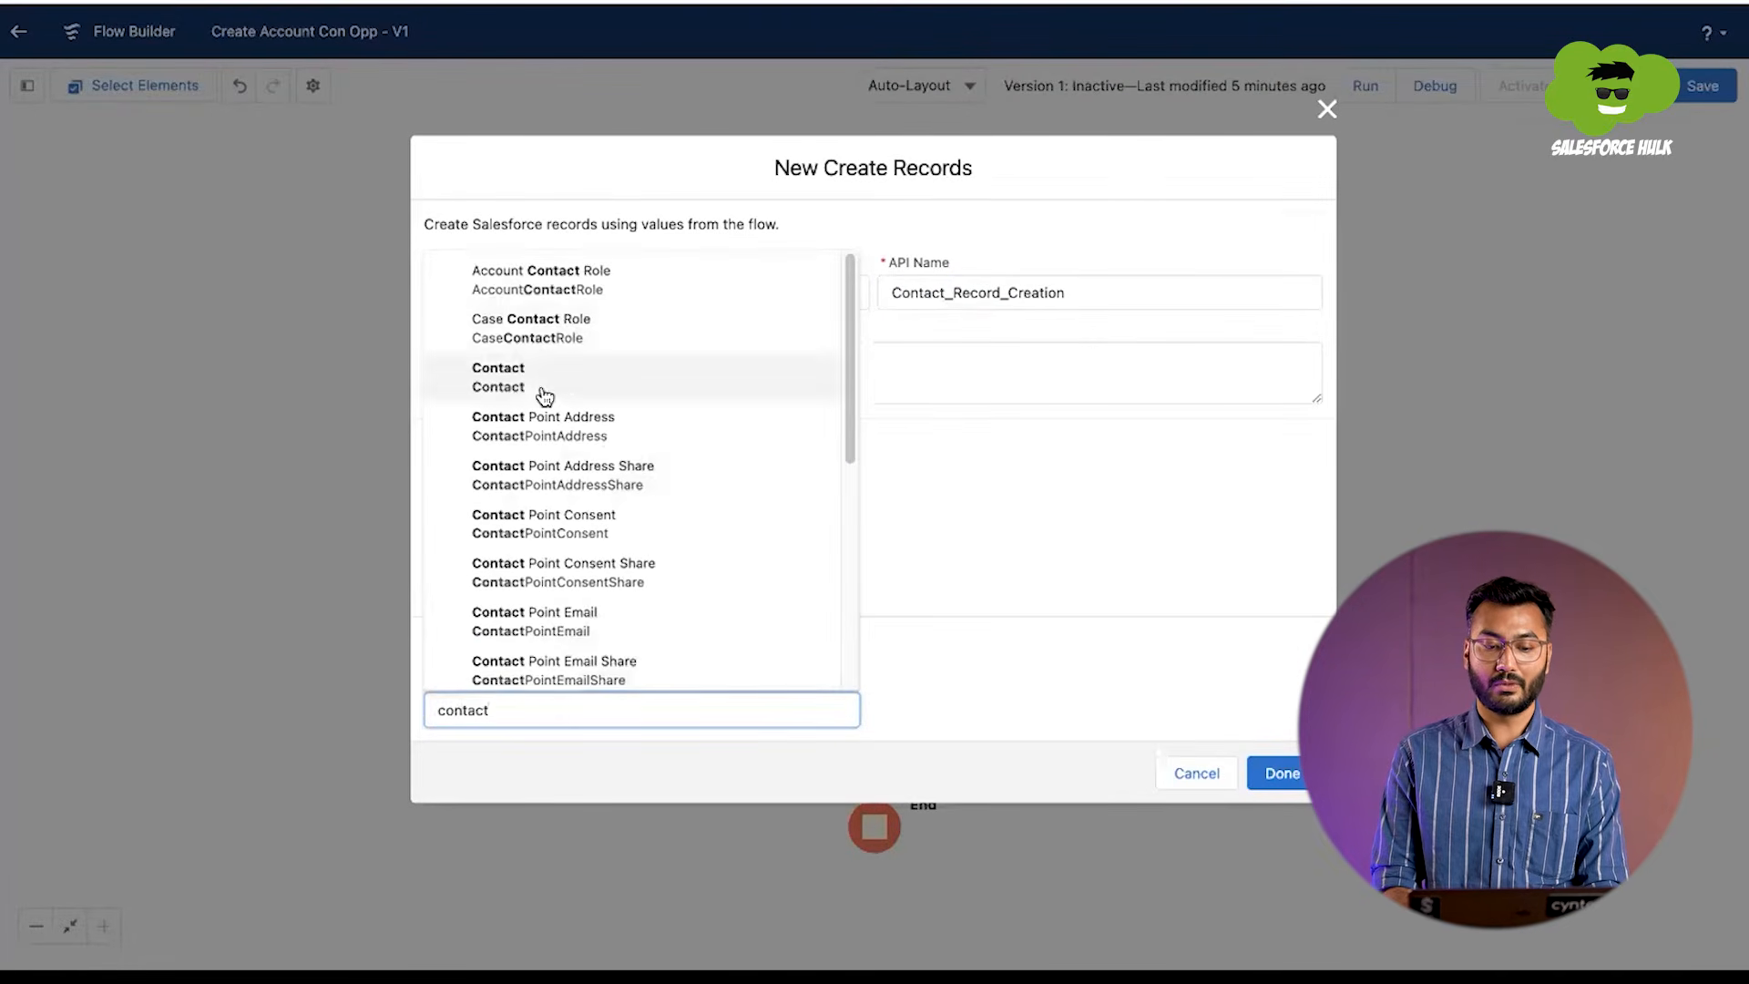
left_click(539, 386)
Step: Map the contact's LastName field to the Last_Name screen component
scroll(574, 523, "down", 1)
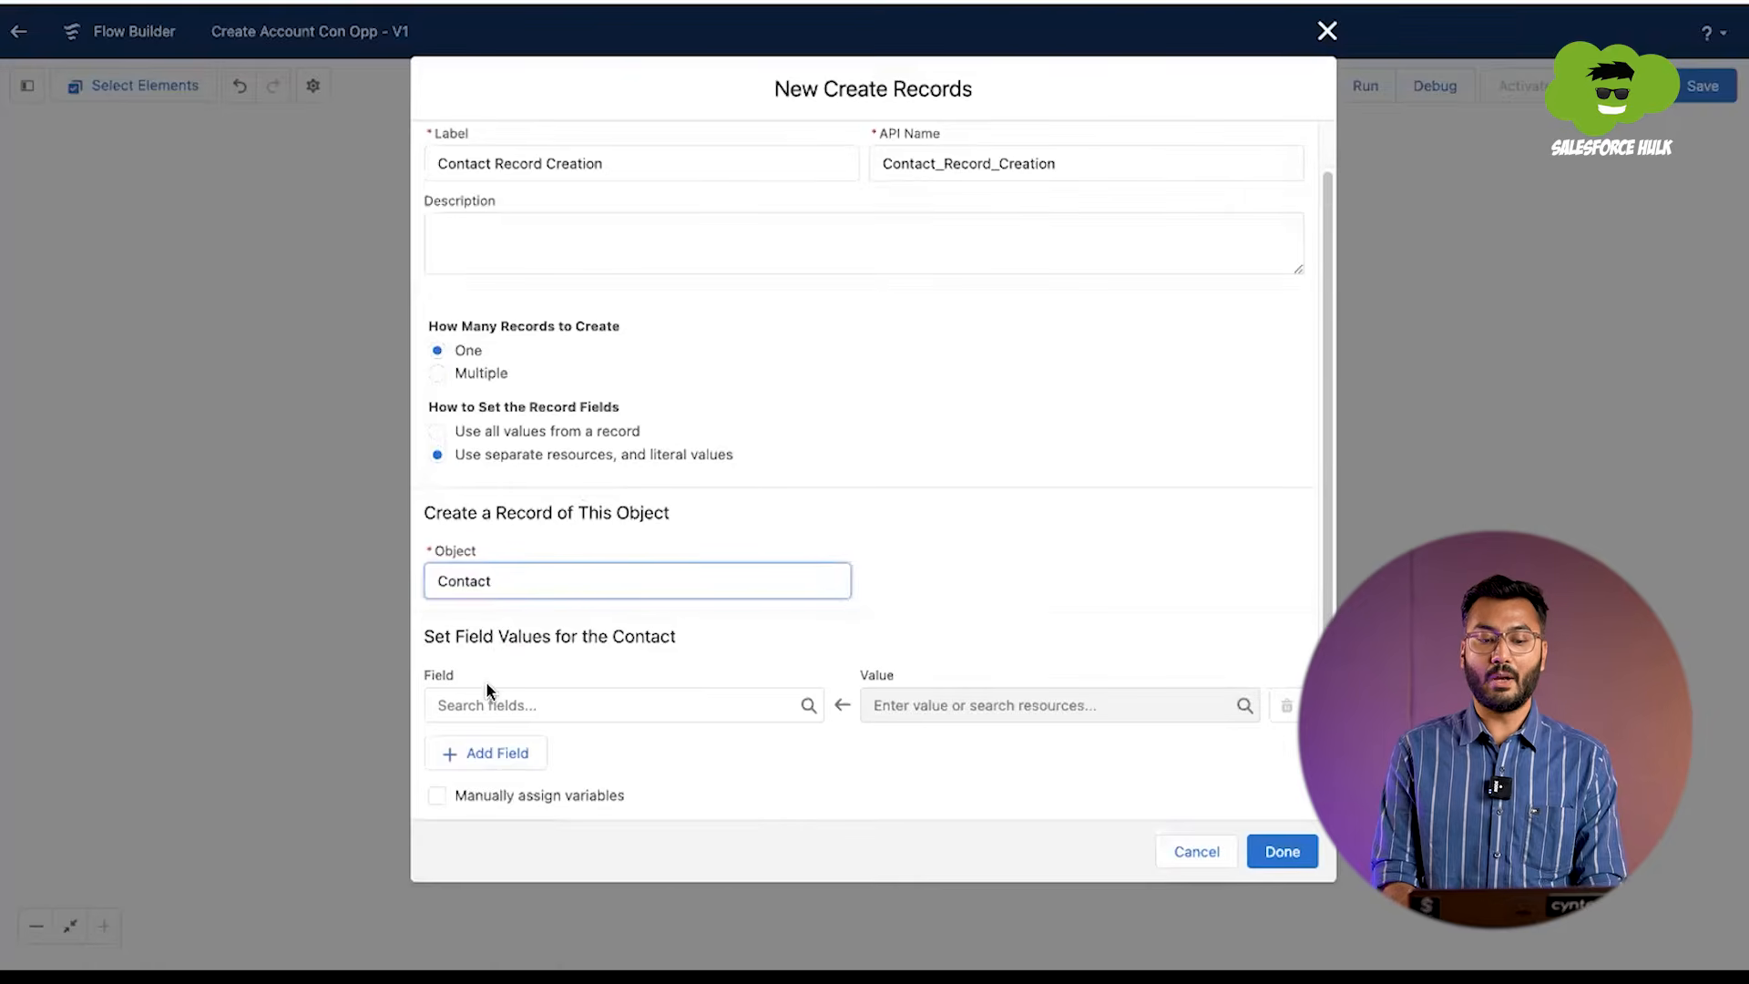
left_click(531, 703)
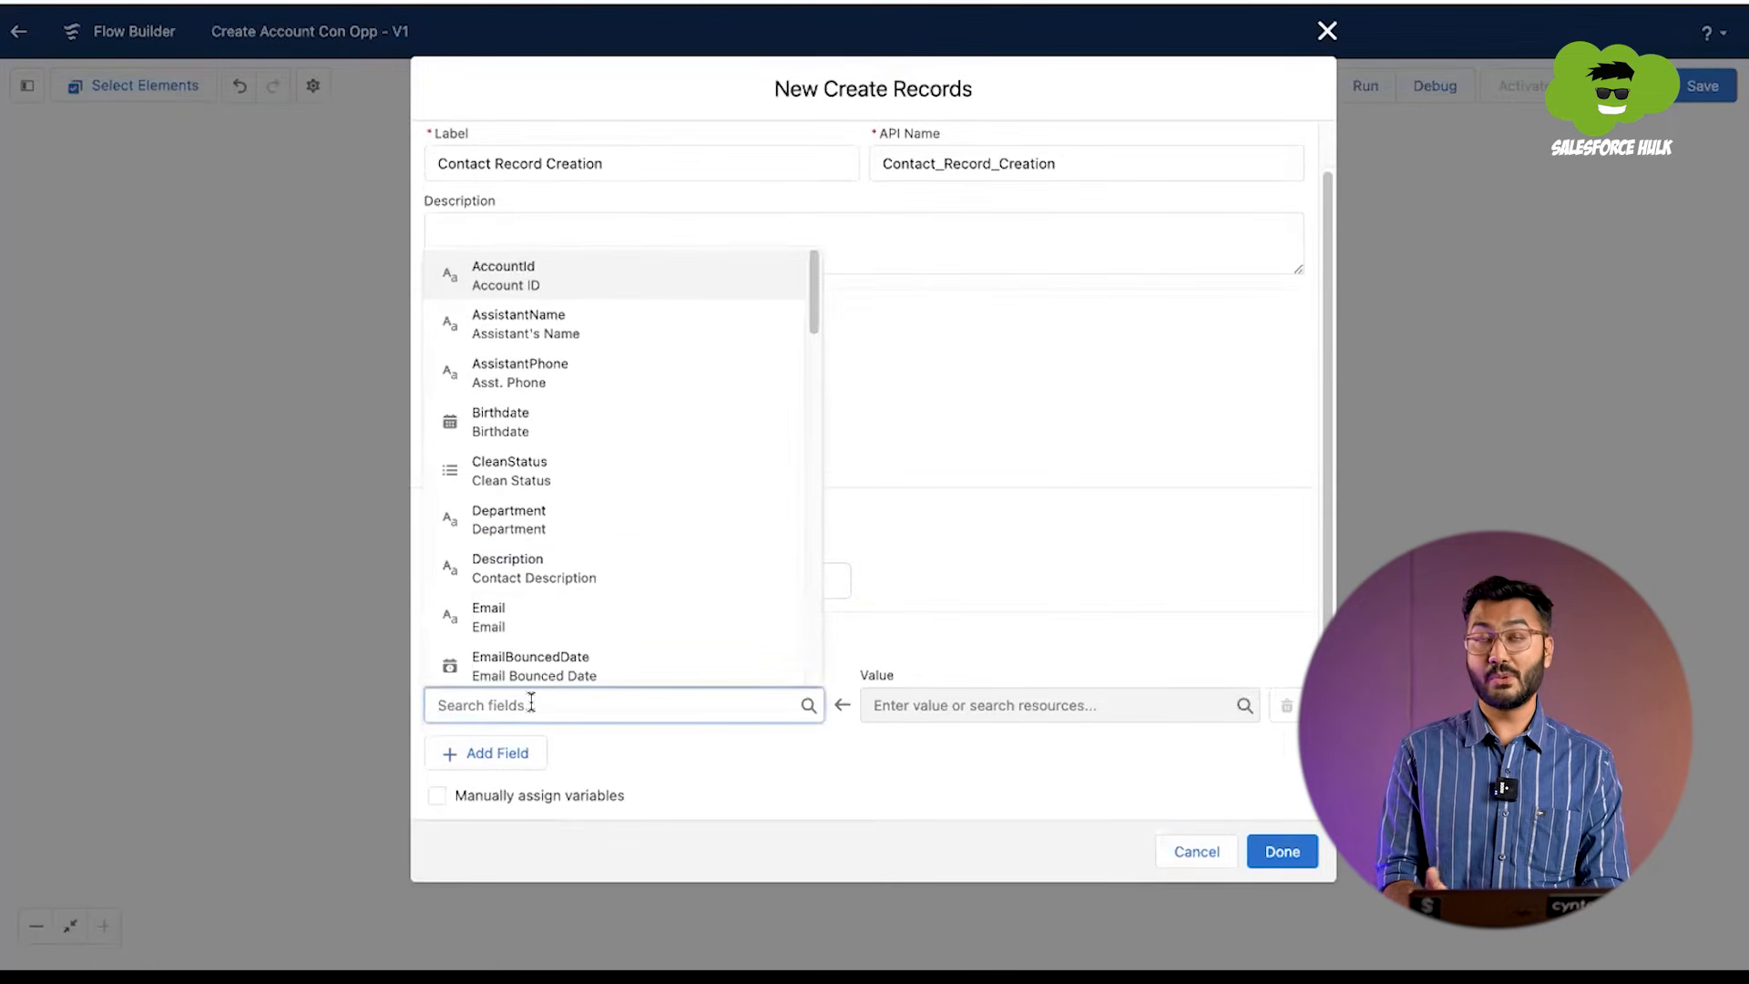
type("lastnam")
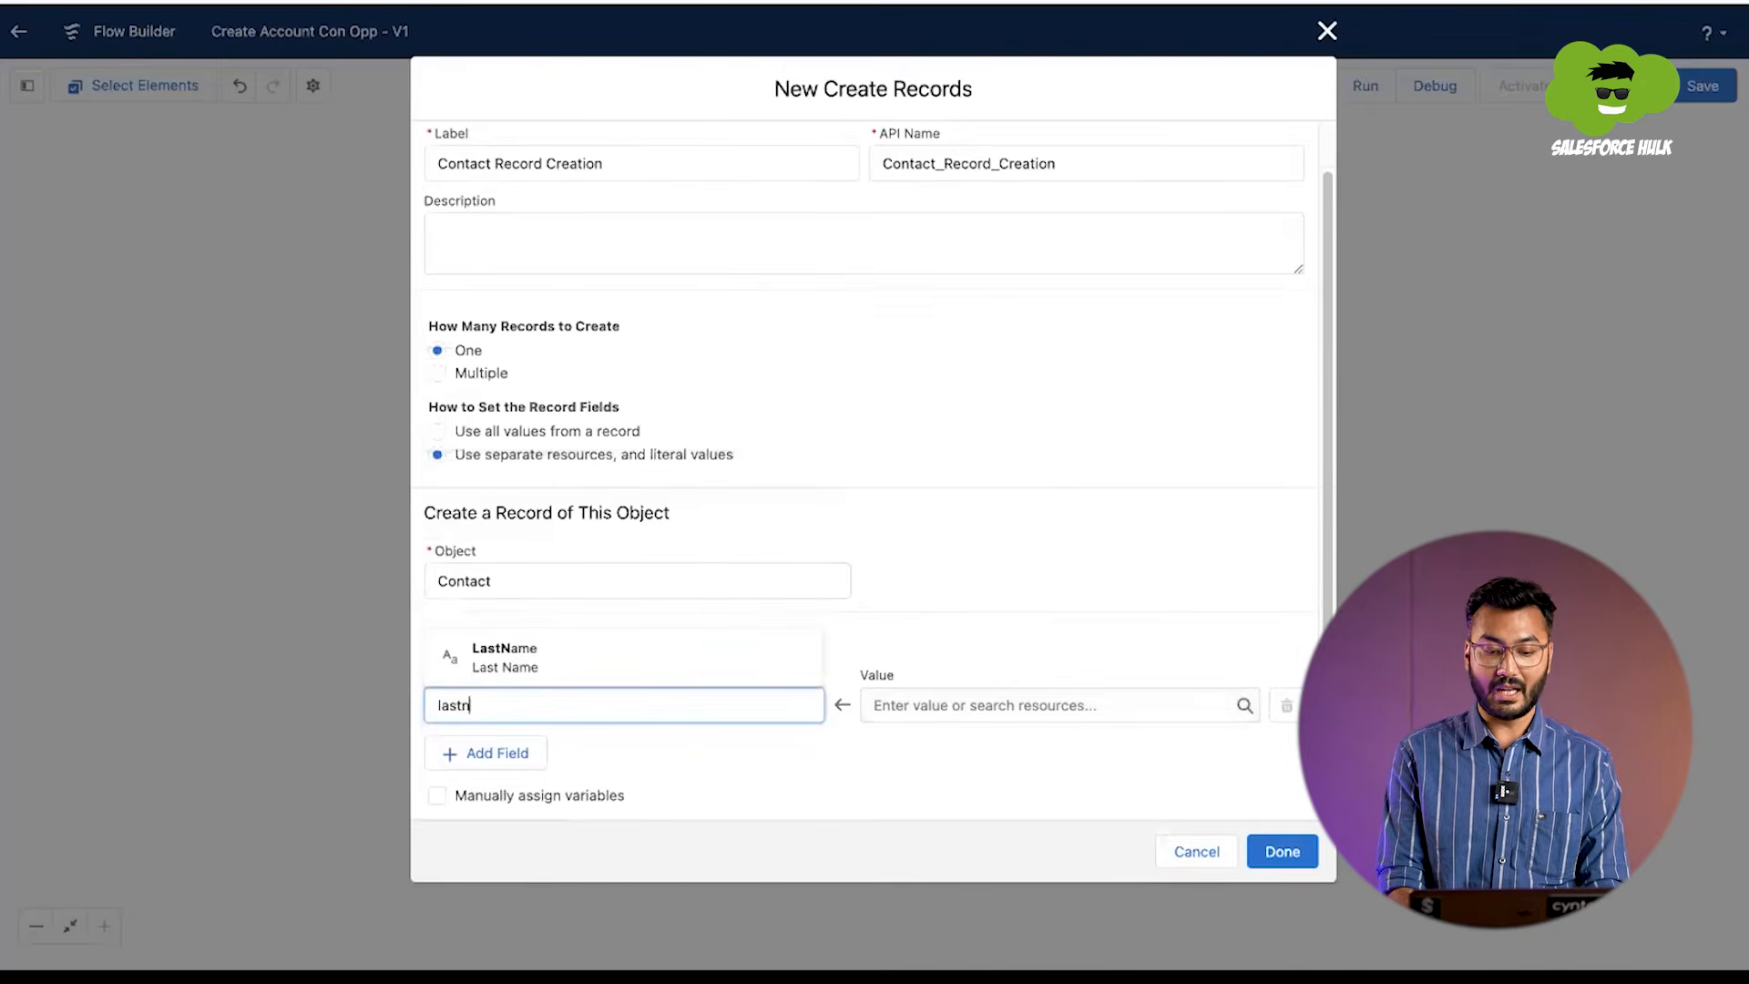
left_click(577, 674)
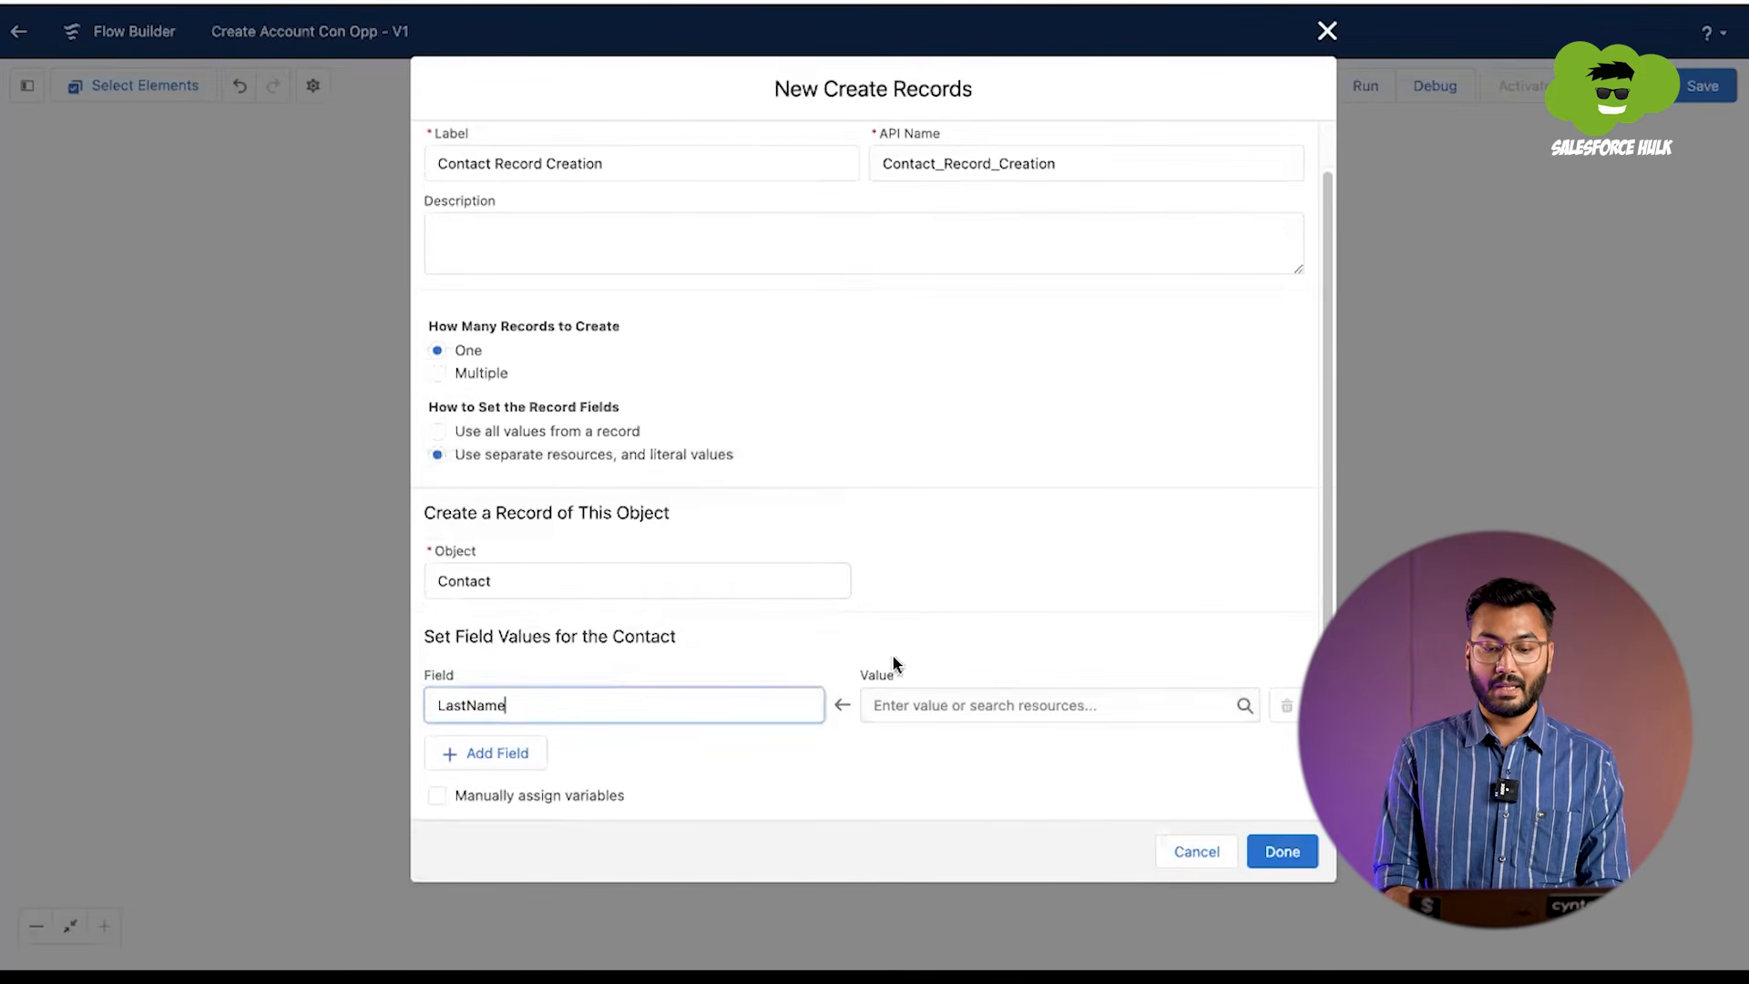
left_click(971, 707)
scroll(965, 505, "down", 2)
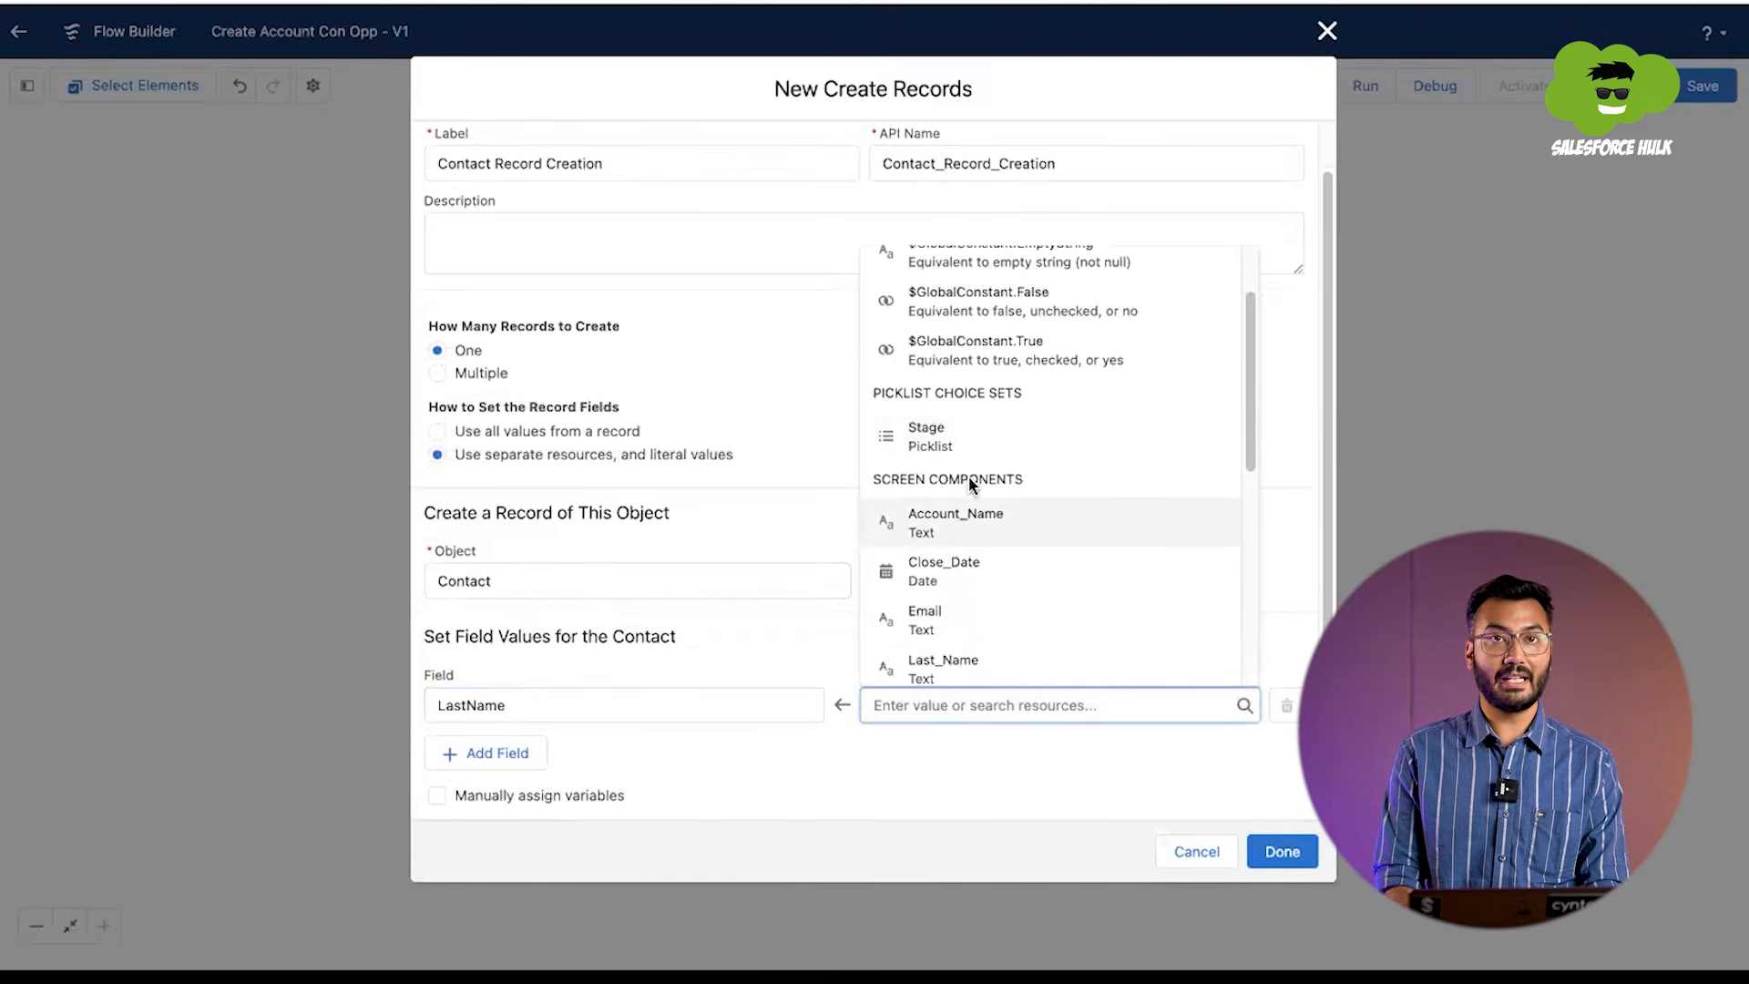
scroll(961, 483, "down", 2)
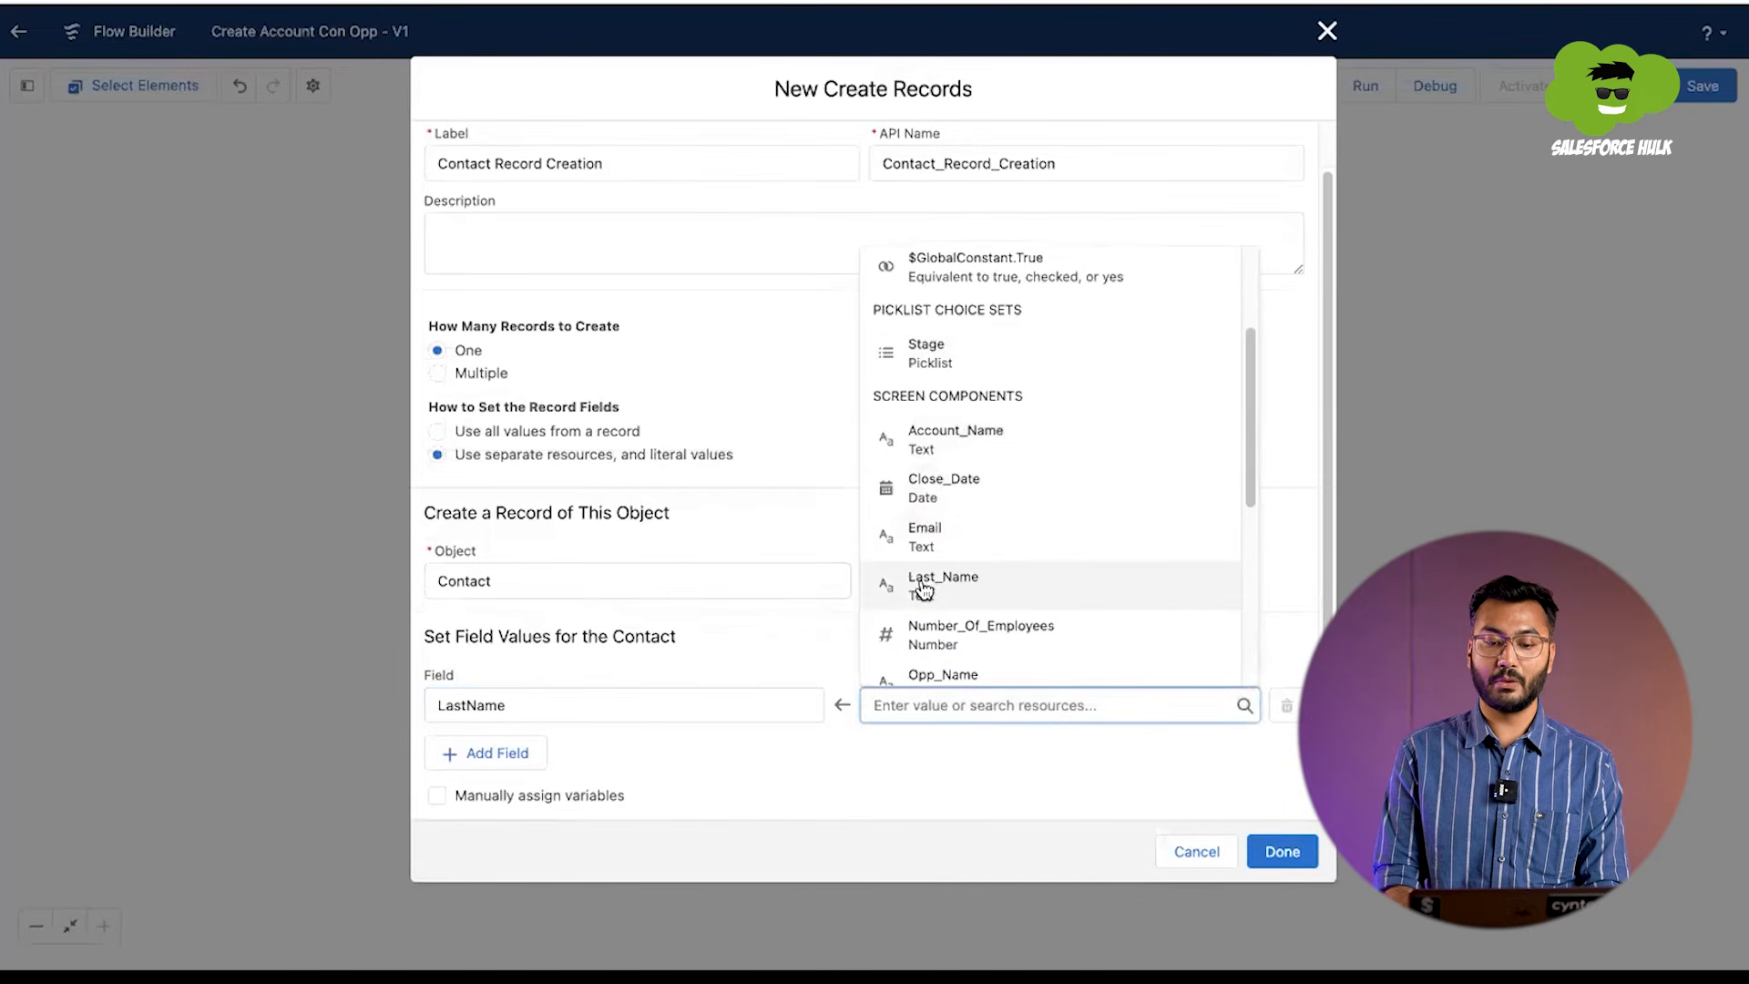
left_click(950, 591)
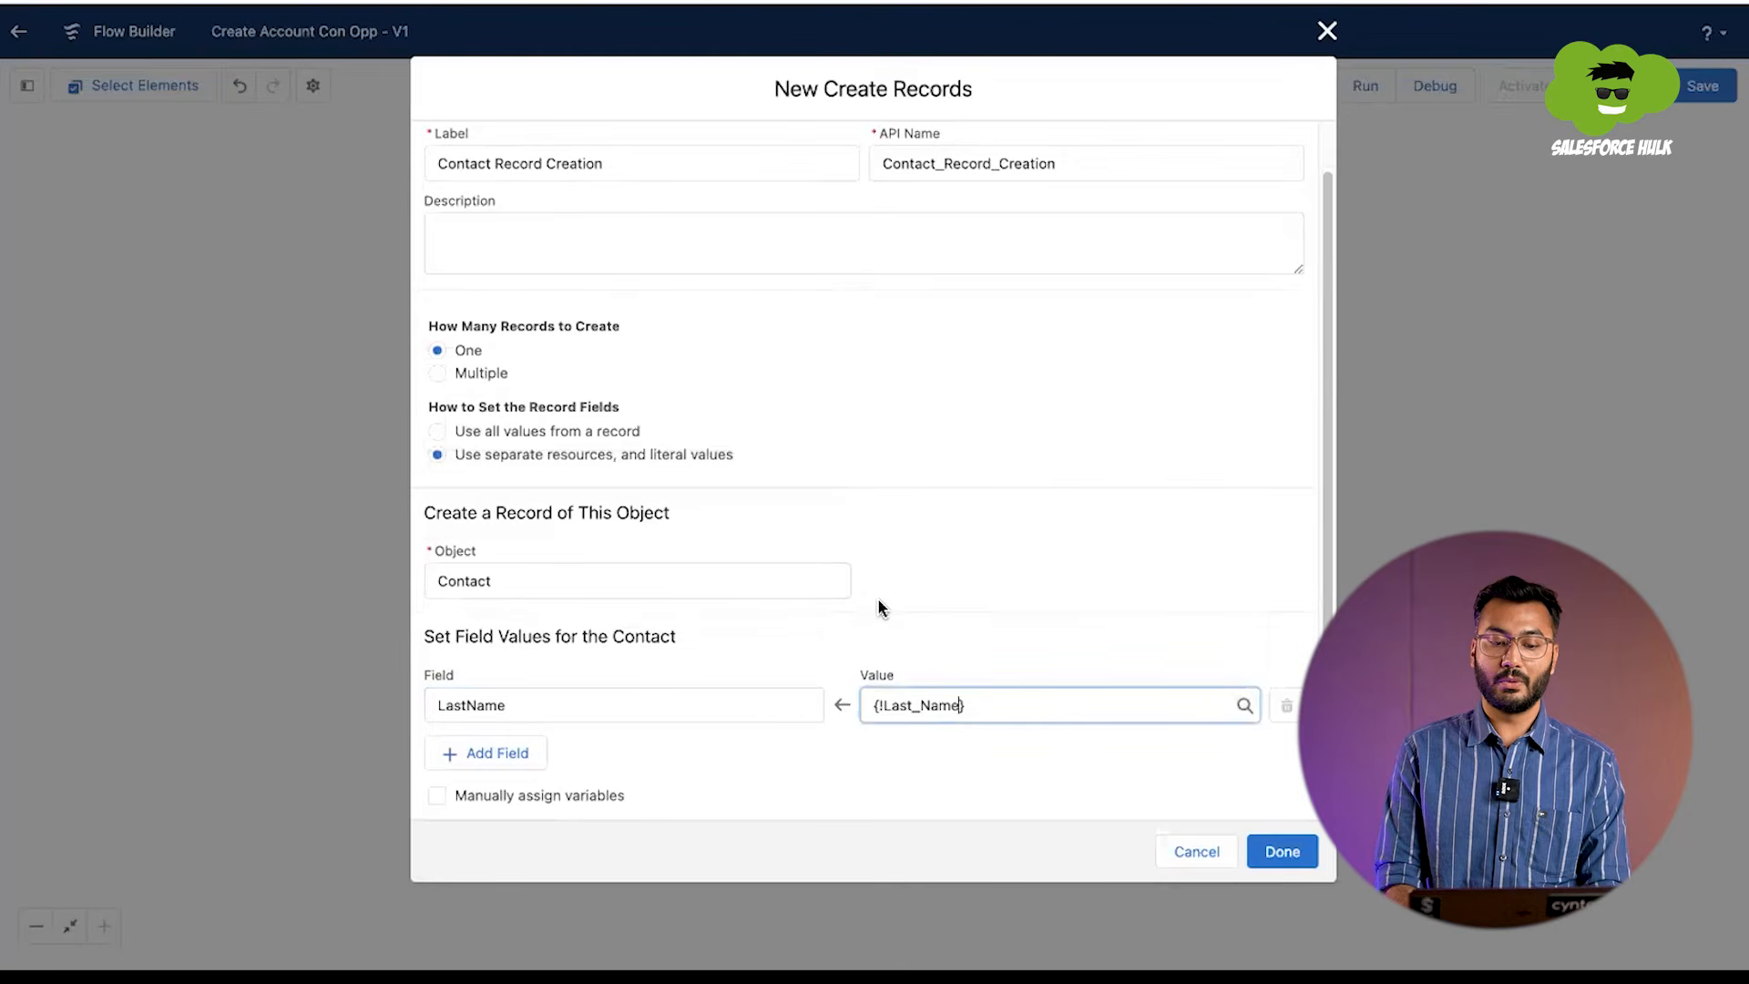
Step: Add an Email field to the contact's field values and set it to the Email screen component
left_click(488, 757)
scroll(492, 729, "down", 1)
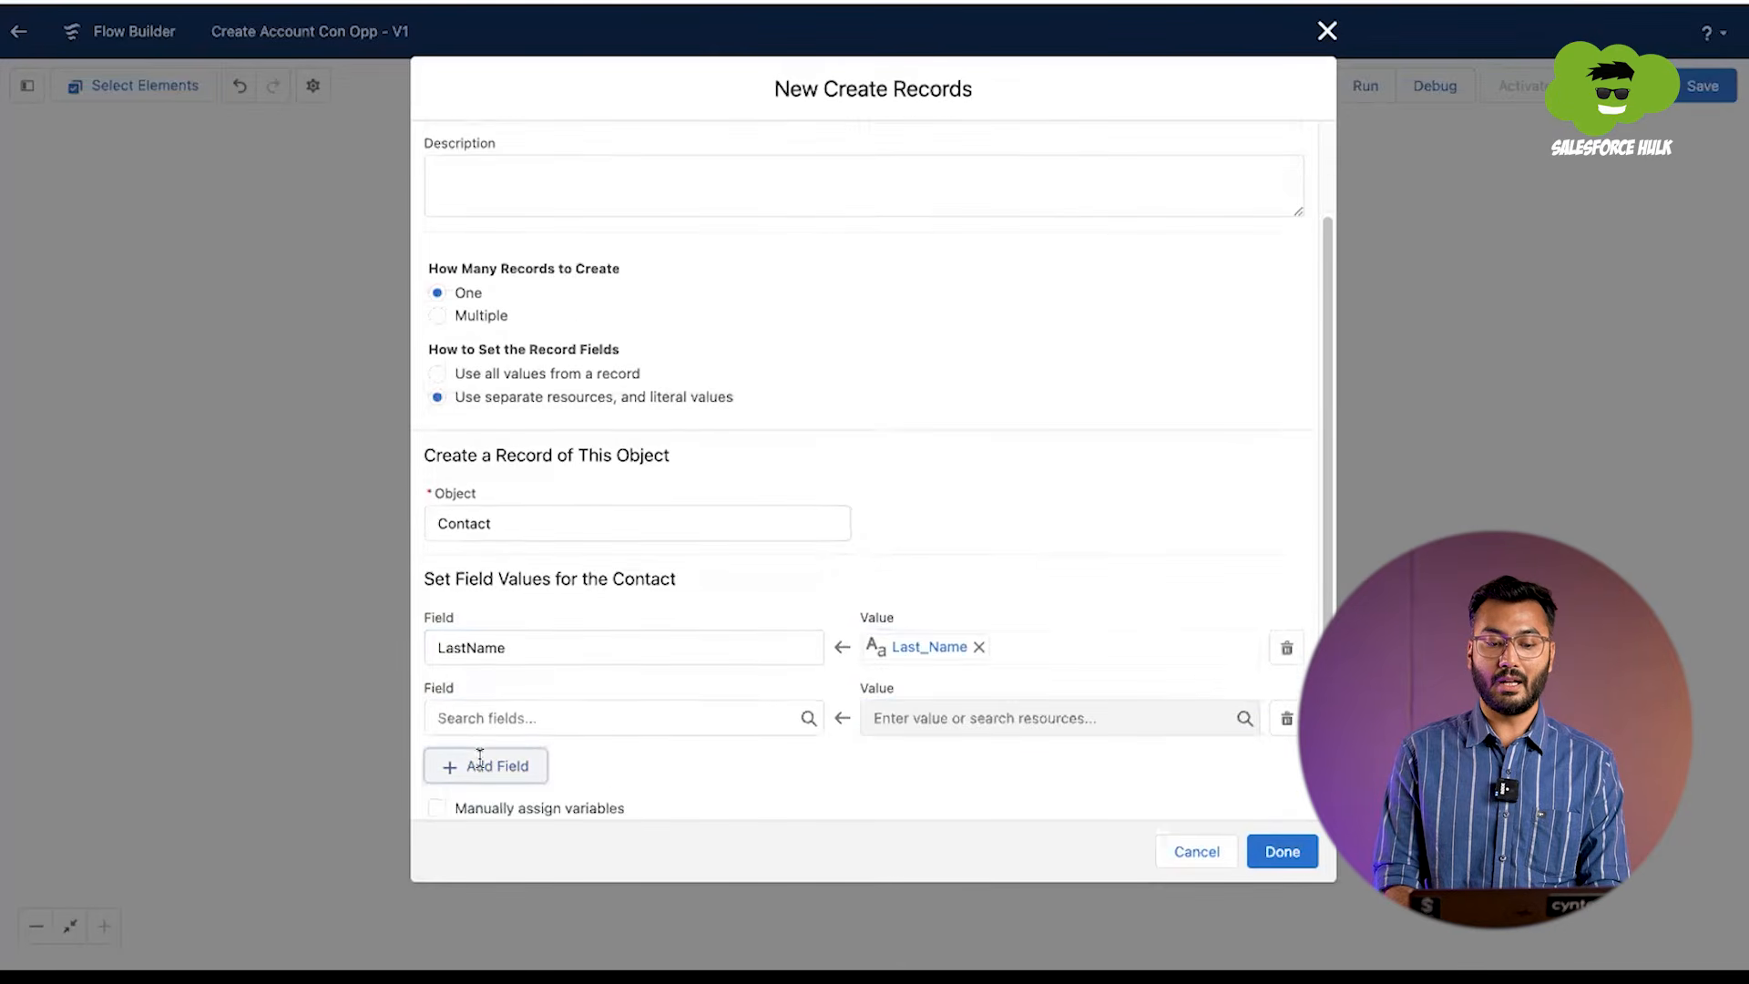
left_click(514, 697)
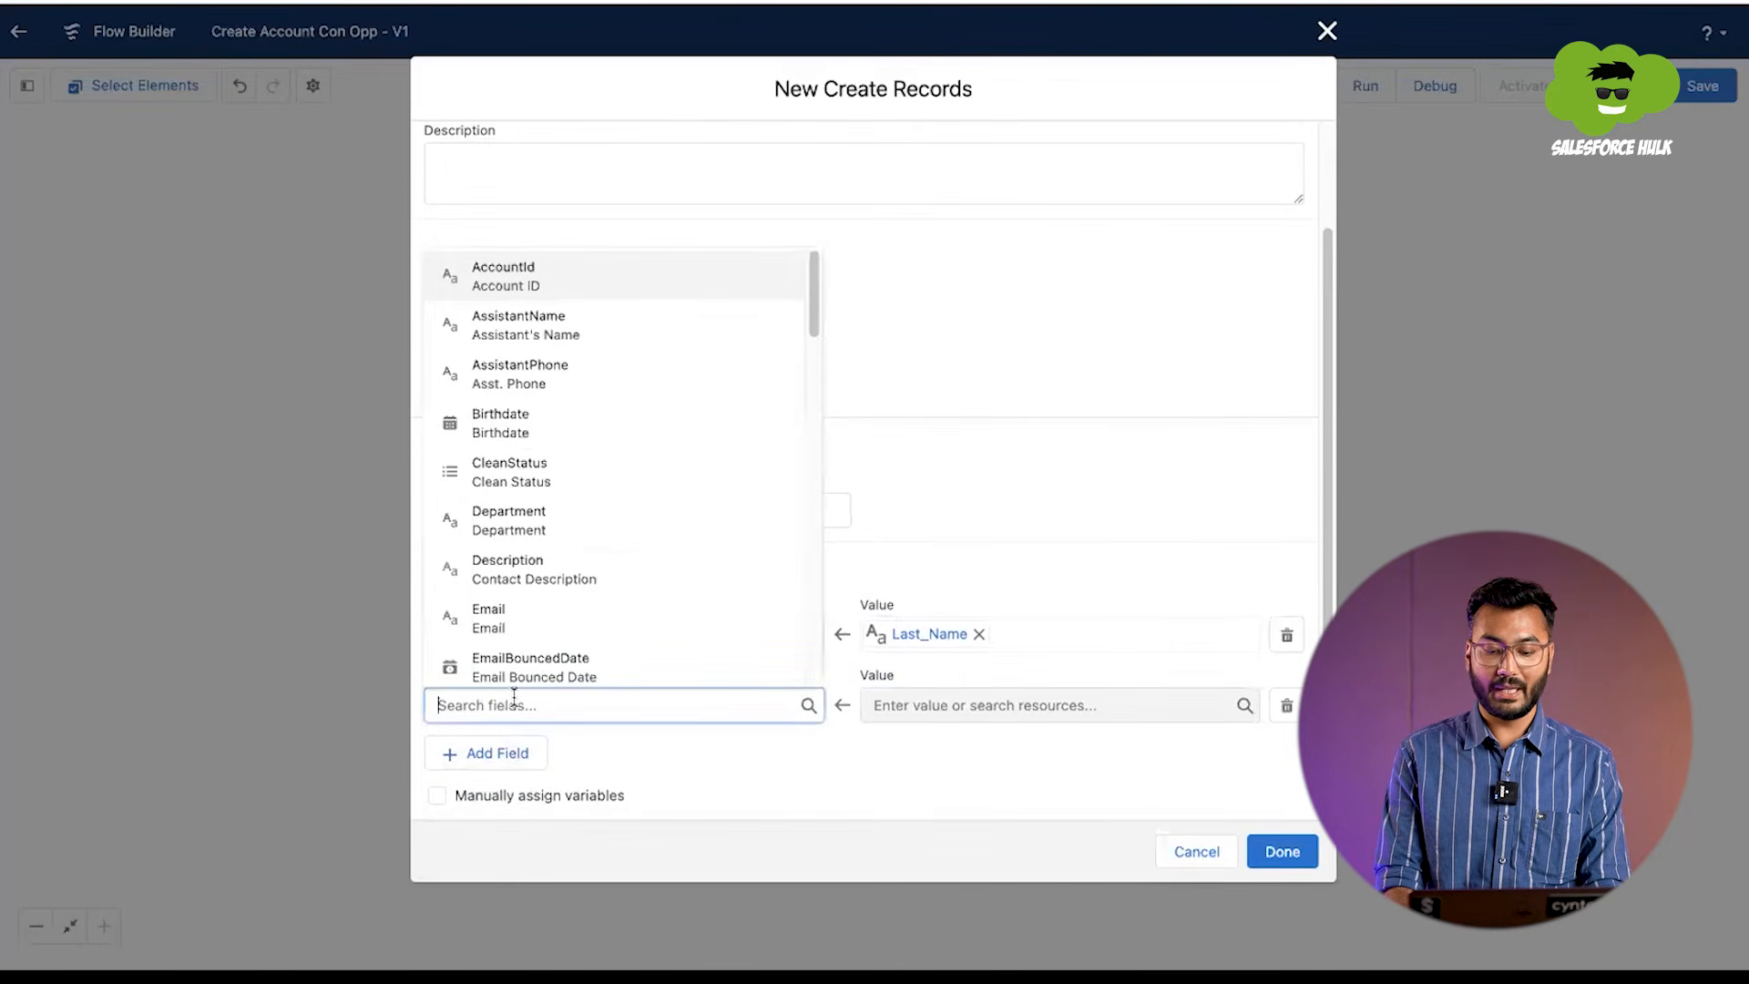
type("email")
left_click(518, 569)
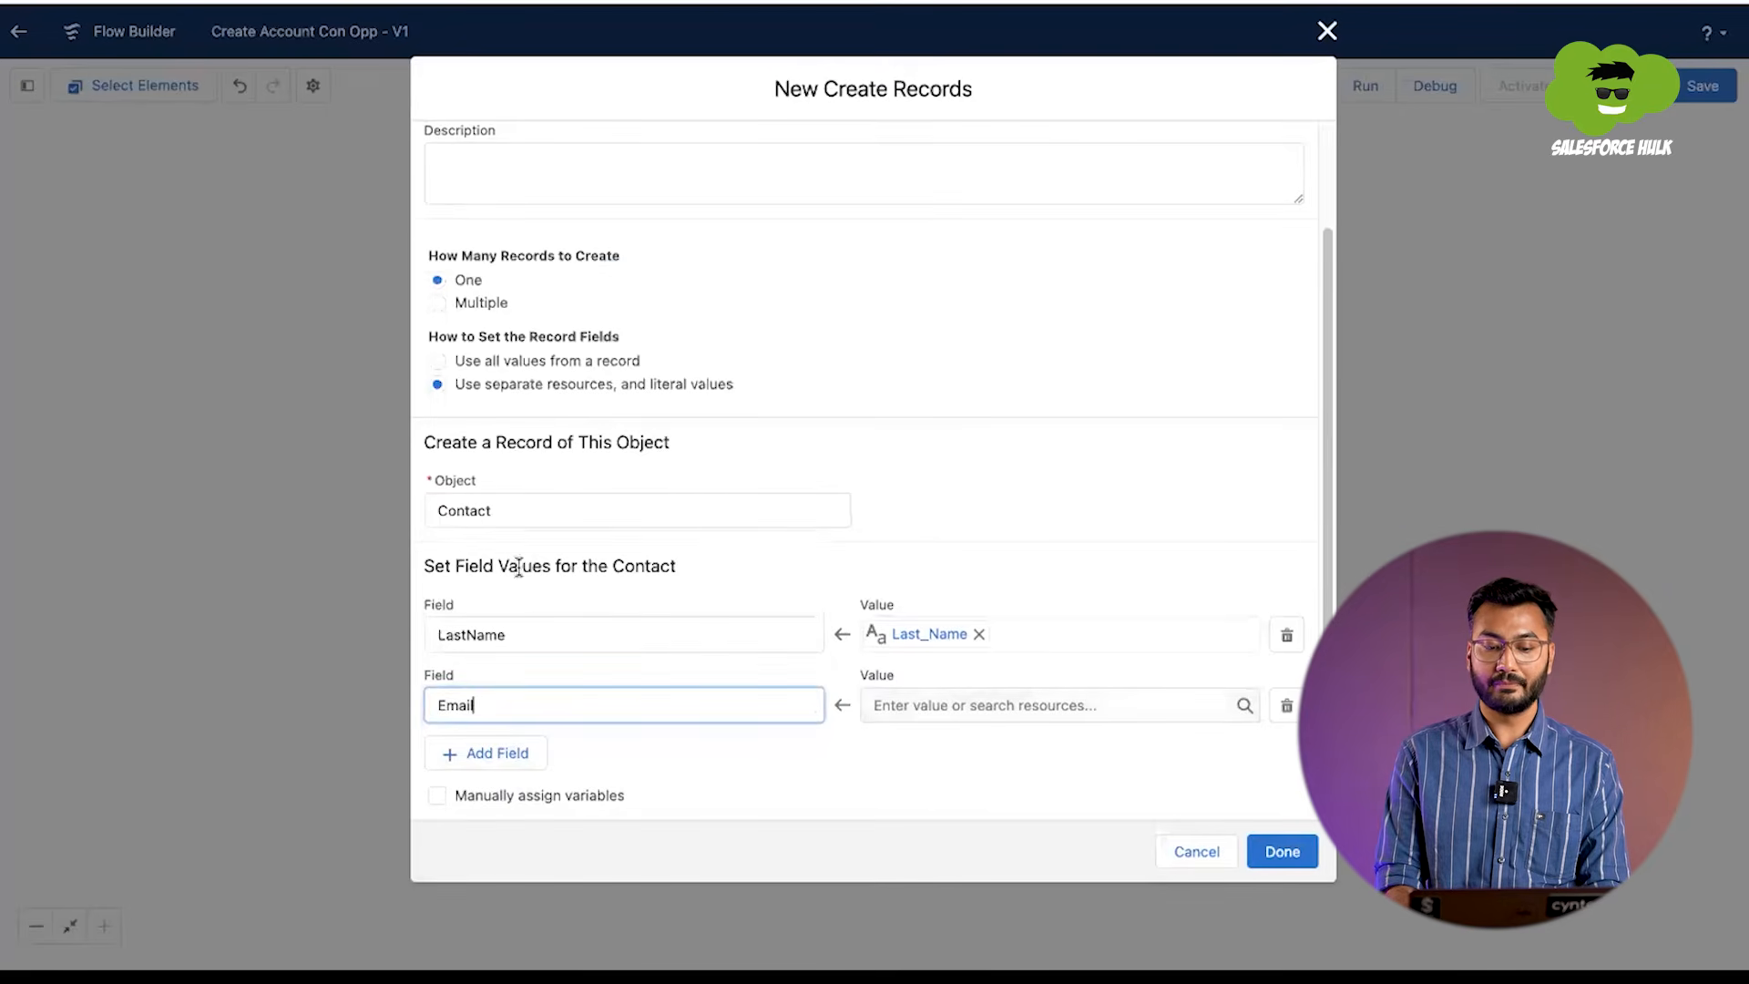
left_click(910, 715)
scroll(938, 521, "down", 3)
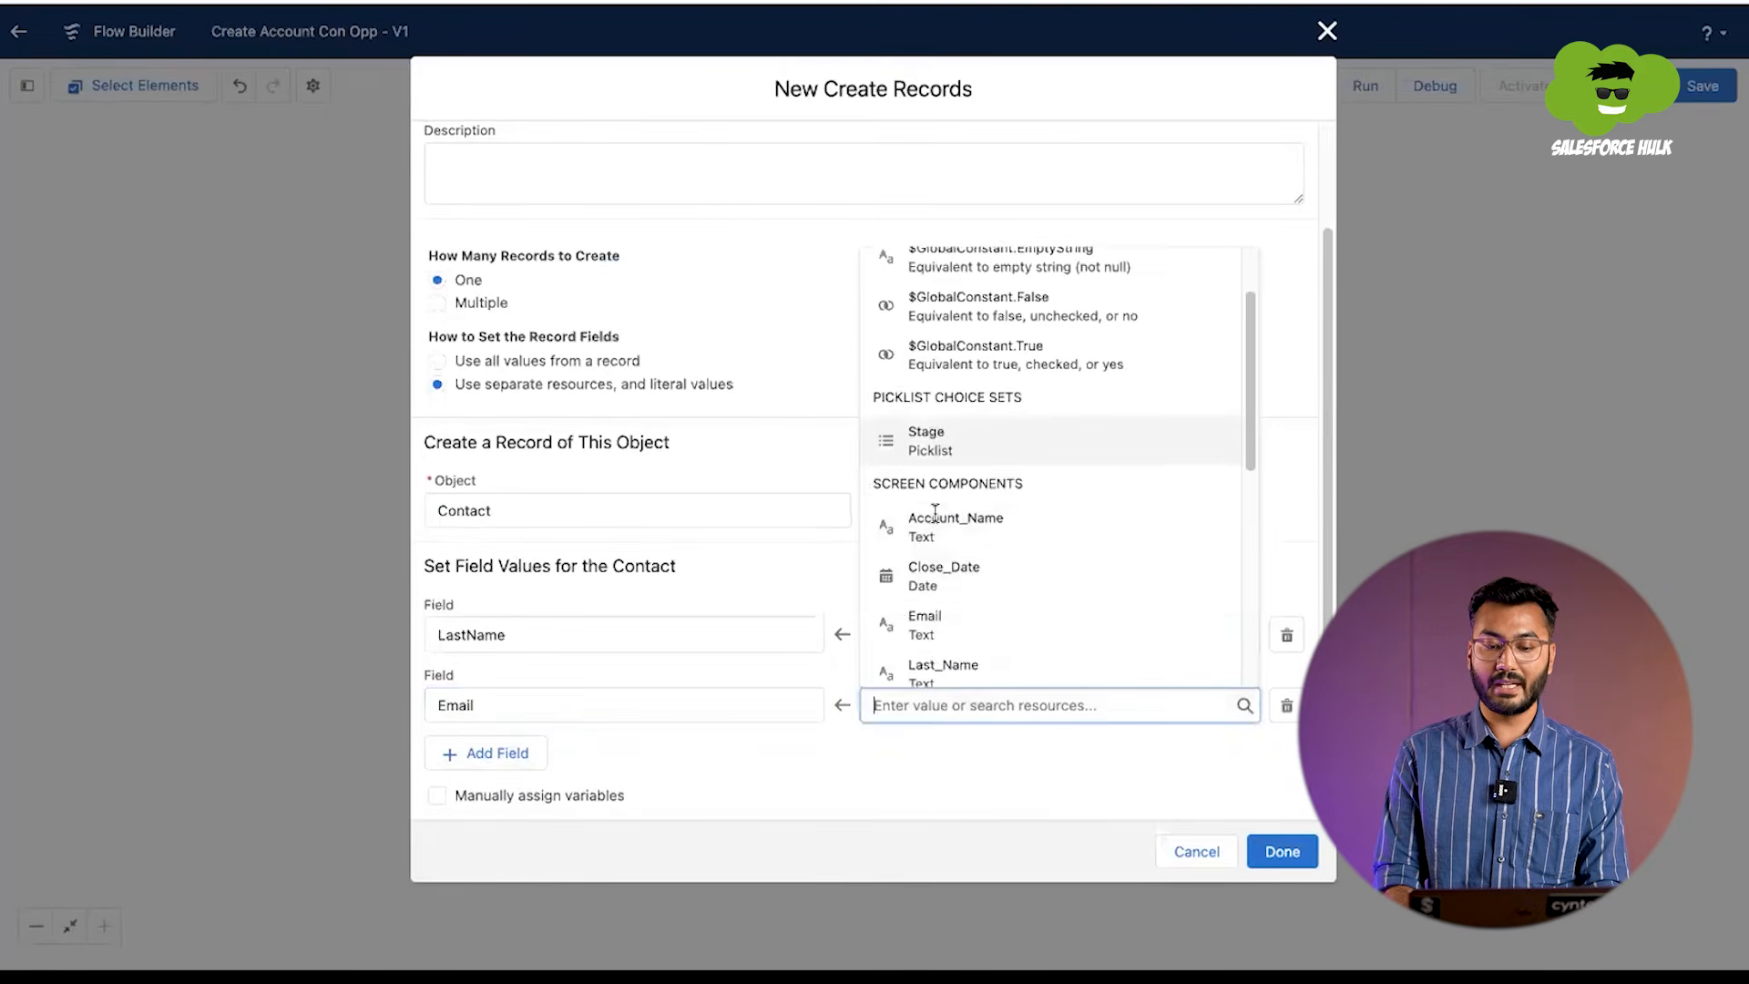
left_click(937, 507)
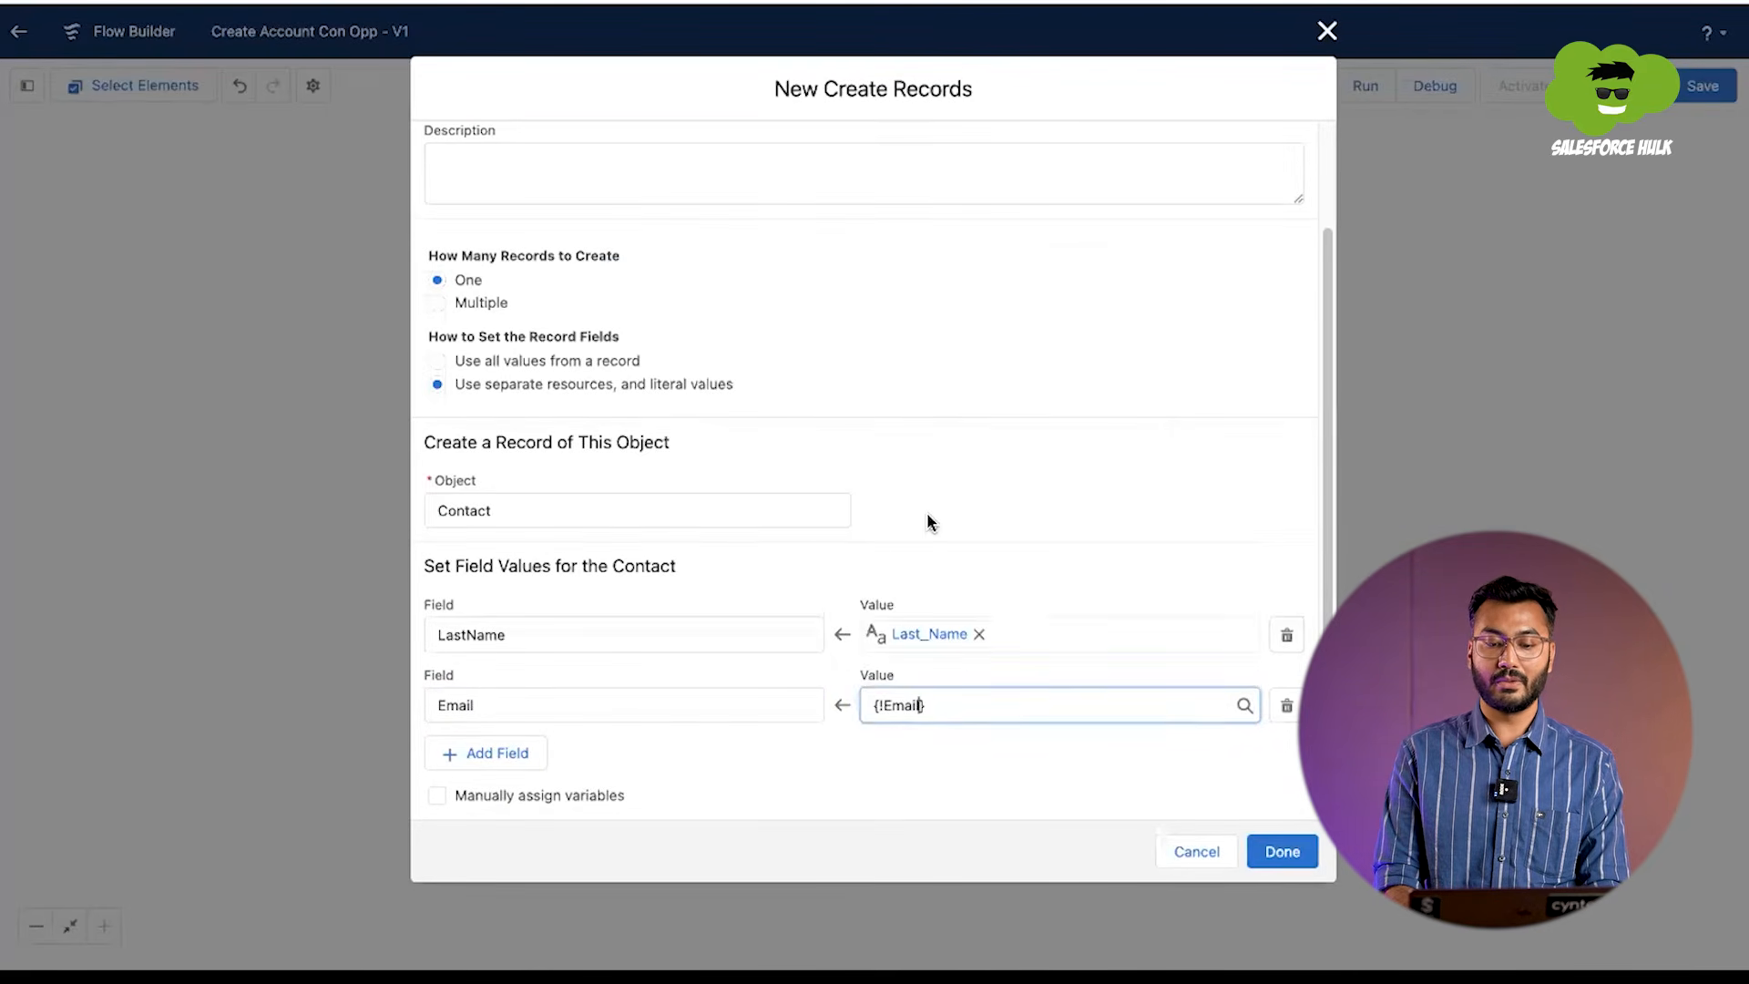
Step: Add an AccountId field to the contact's values, set it to AccountId from Account_Record_Creation, and finish the element
left_click(864, 745)
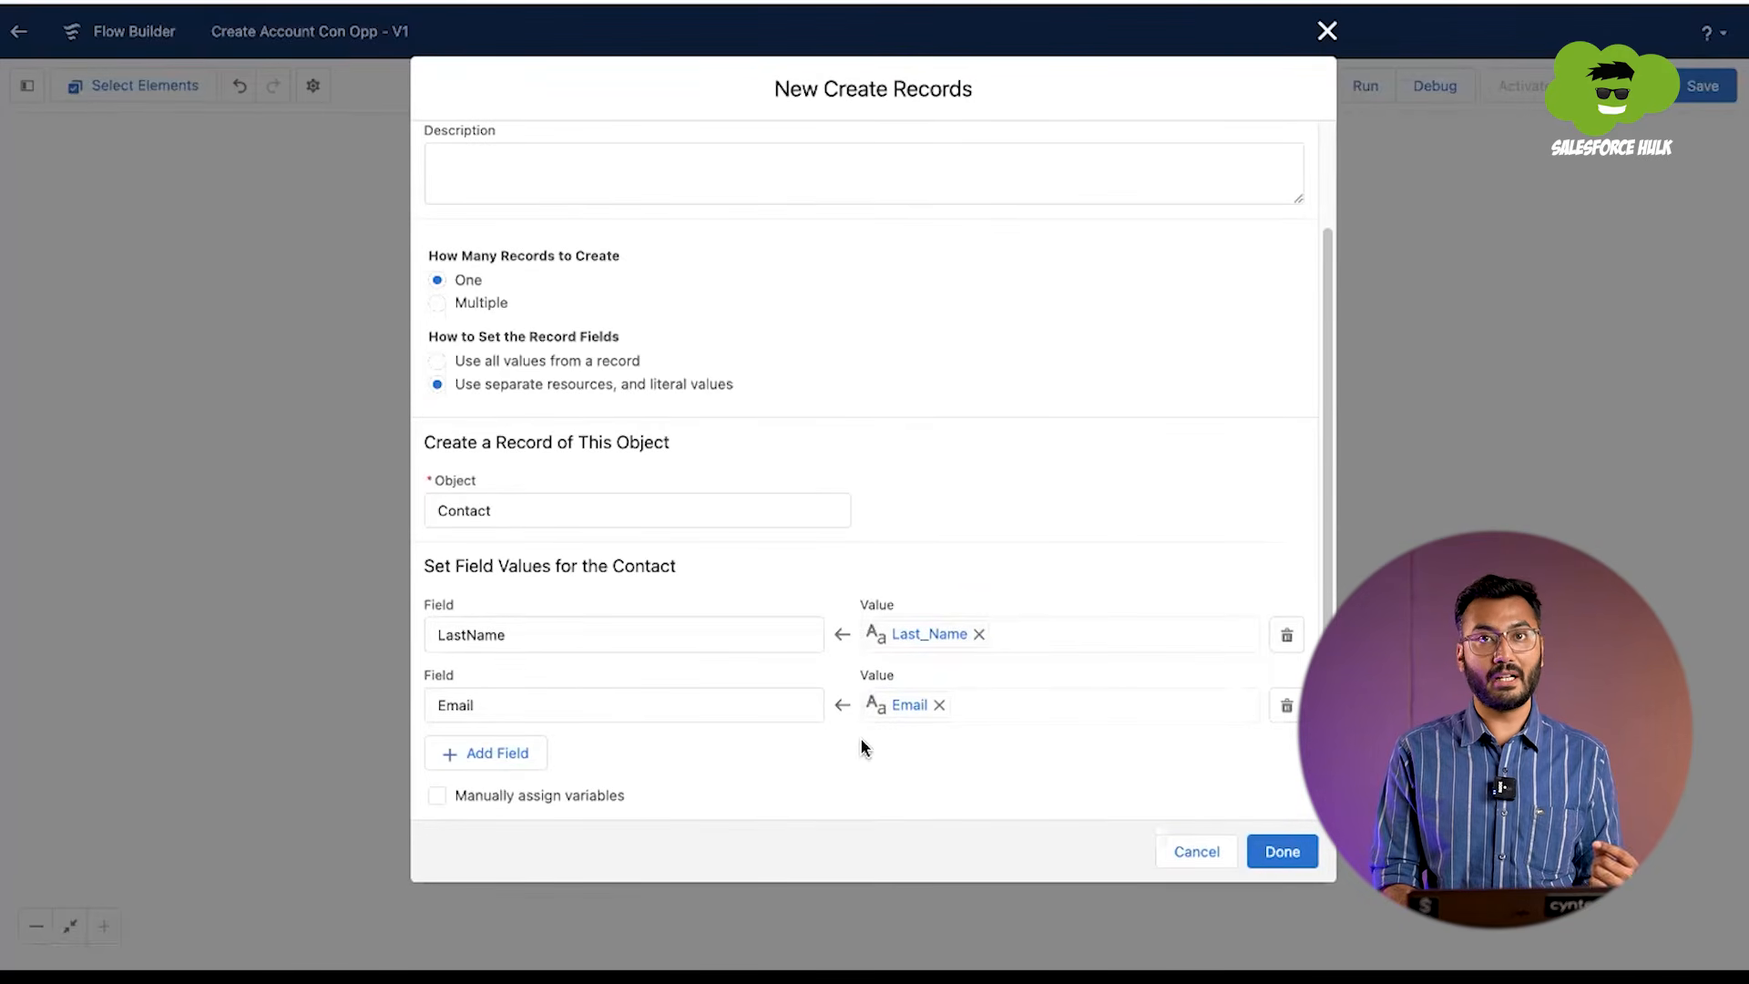
left_click(505, 754)
scroll(500, 762, "down", 2)
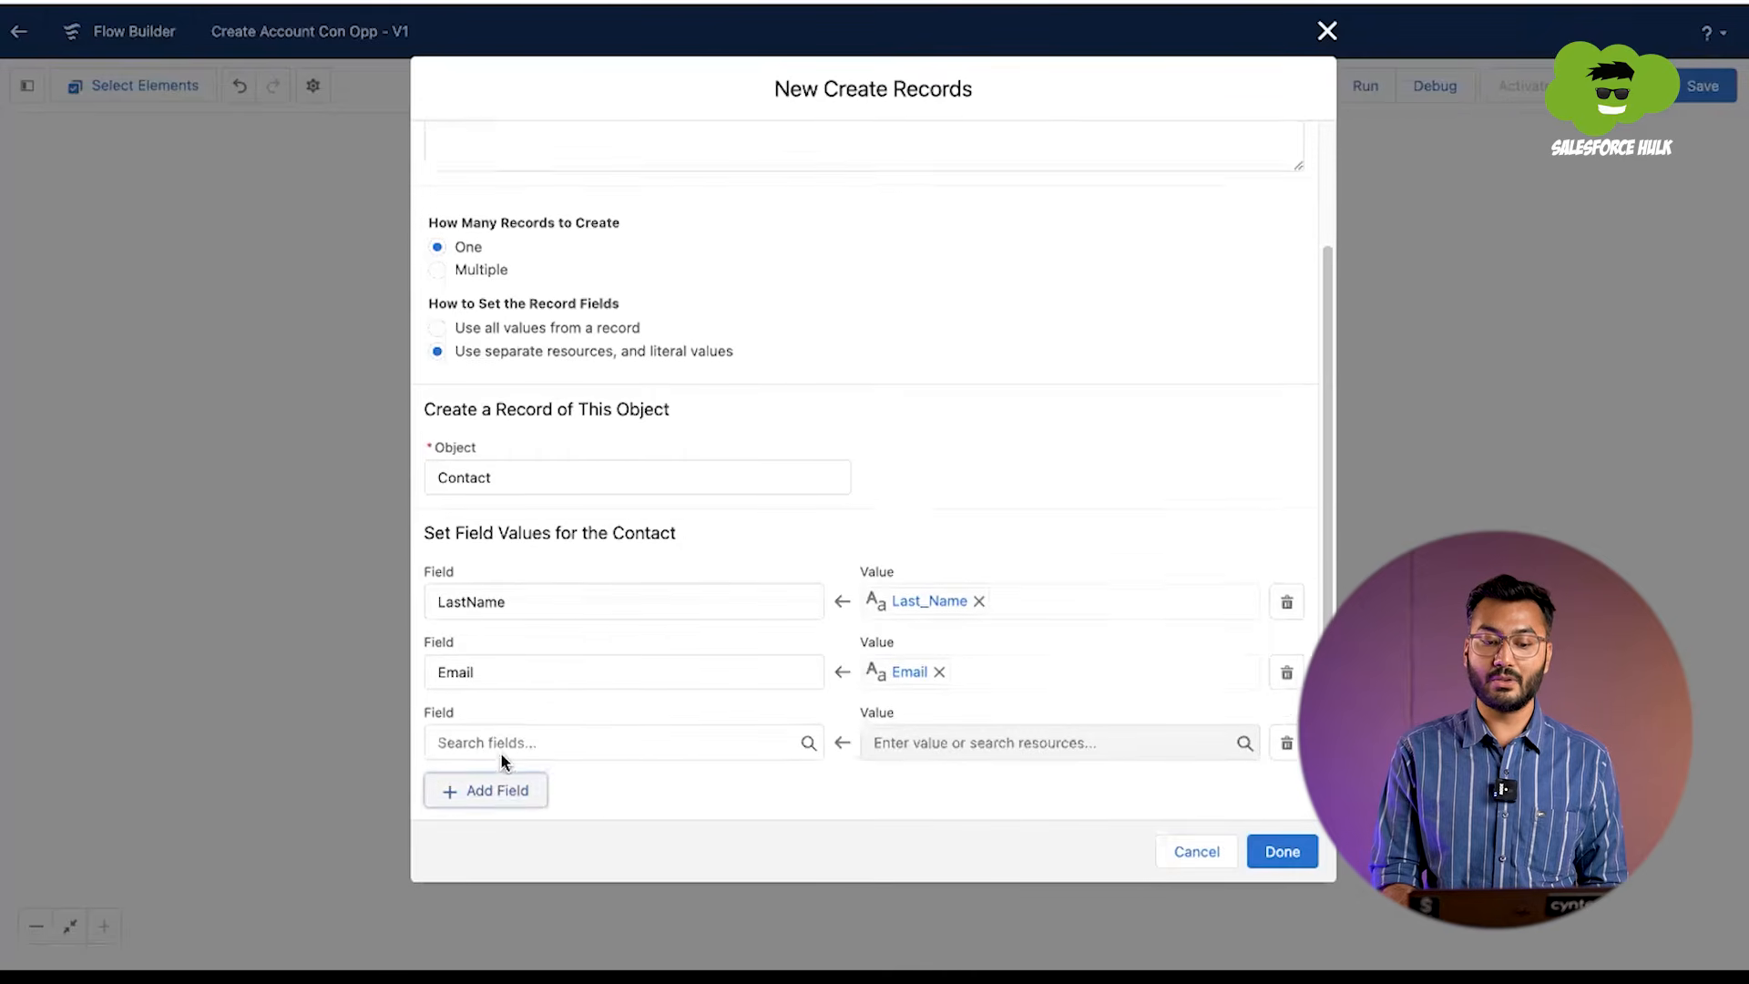
left_click(519, 701)
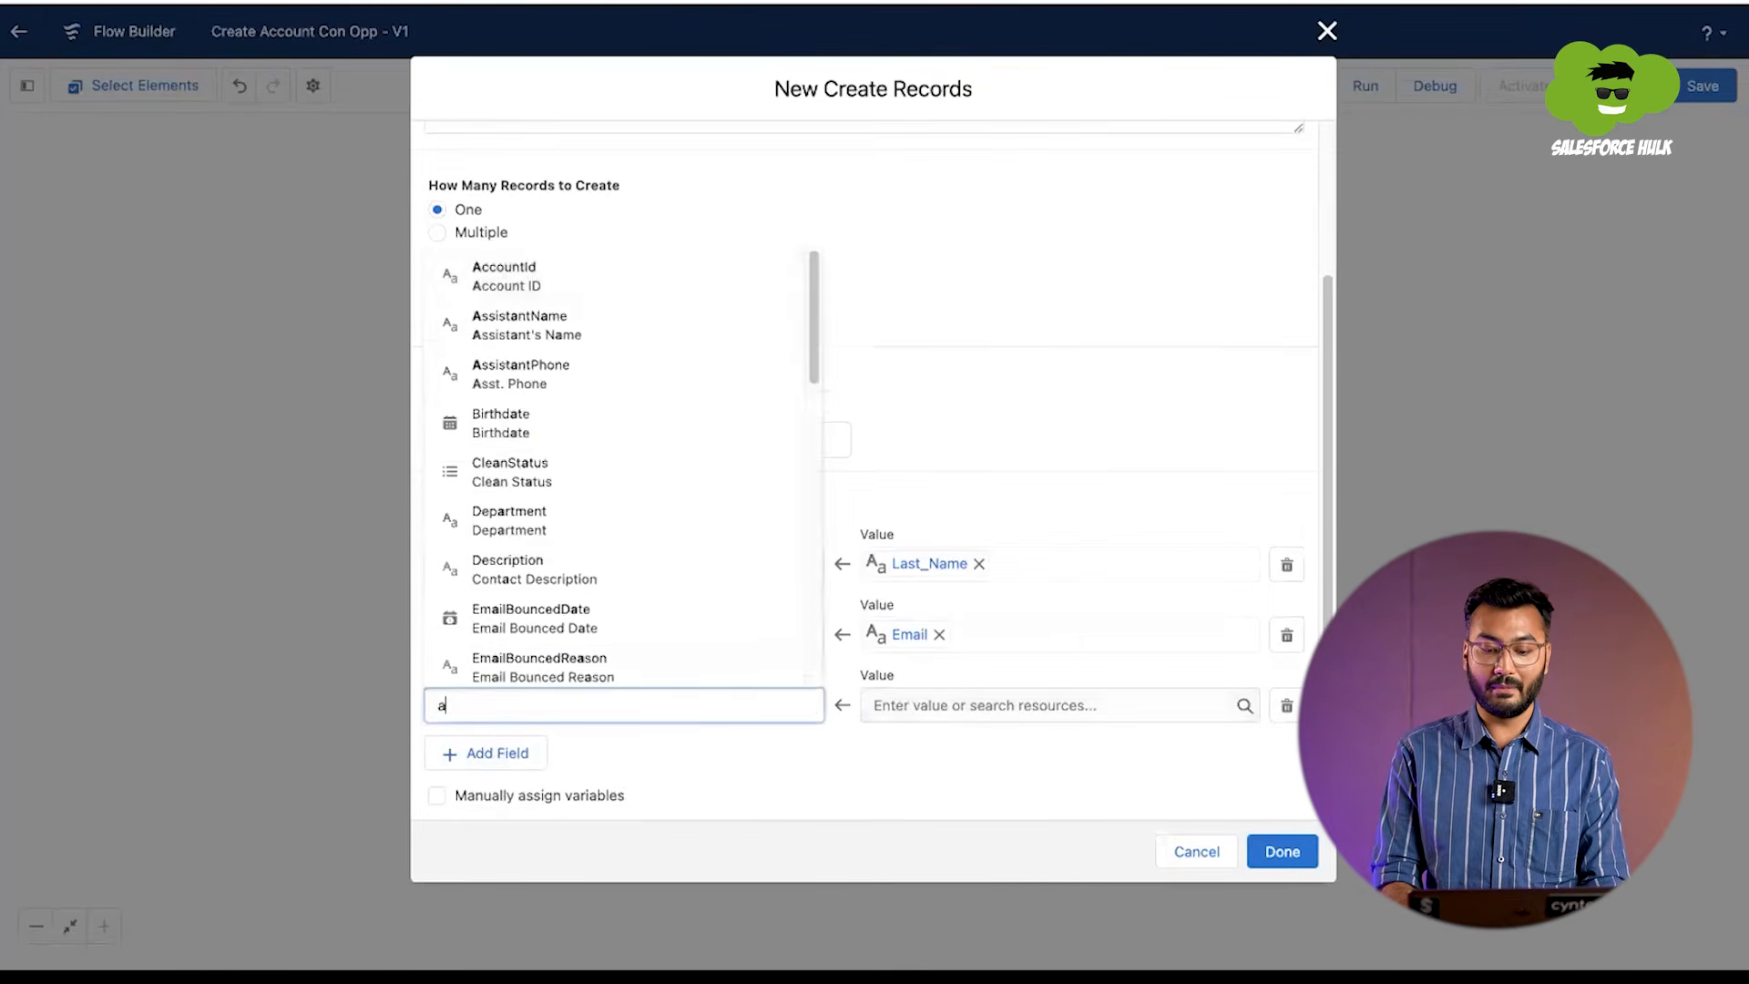
type("accoun")
left_click(581, 652)
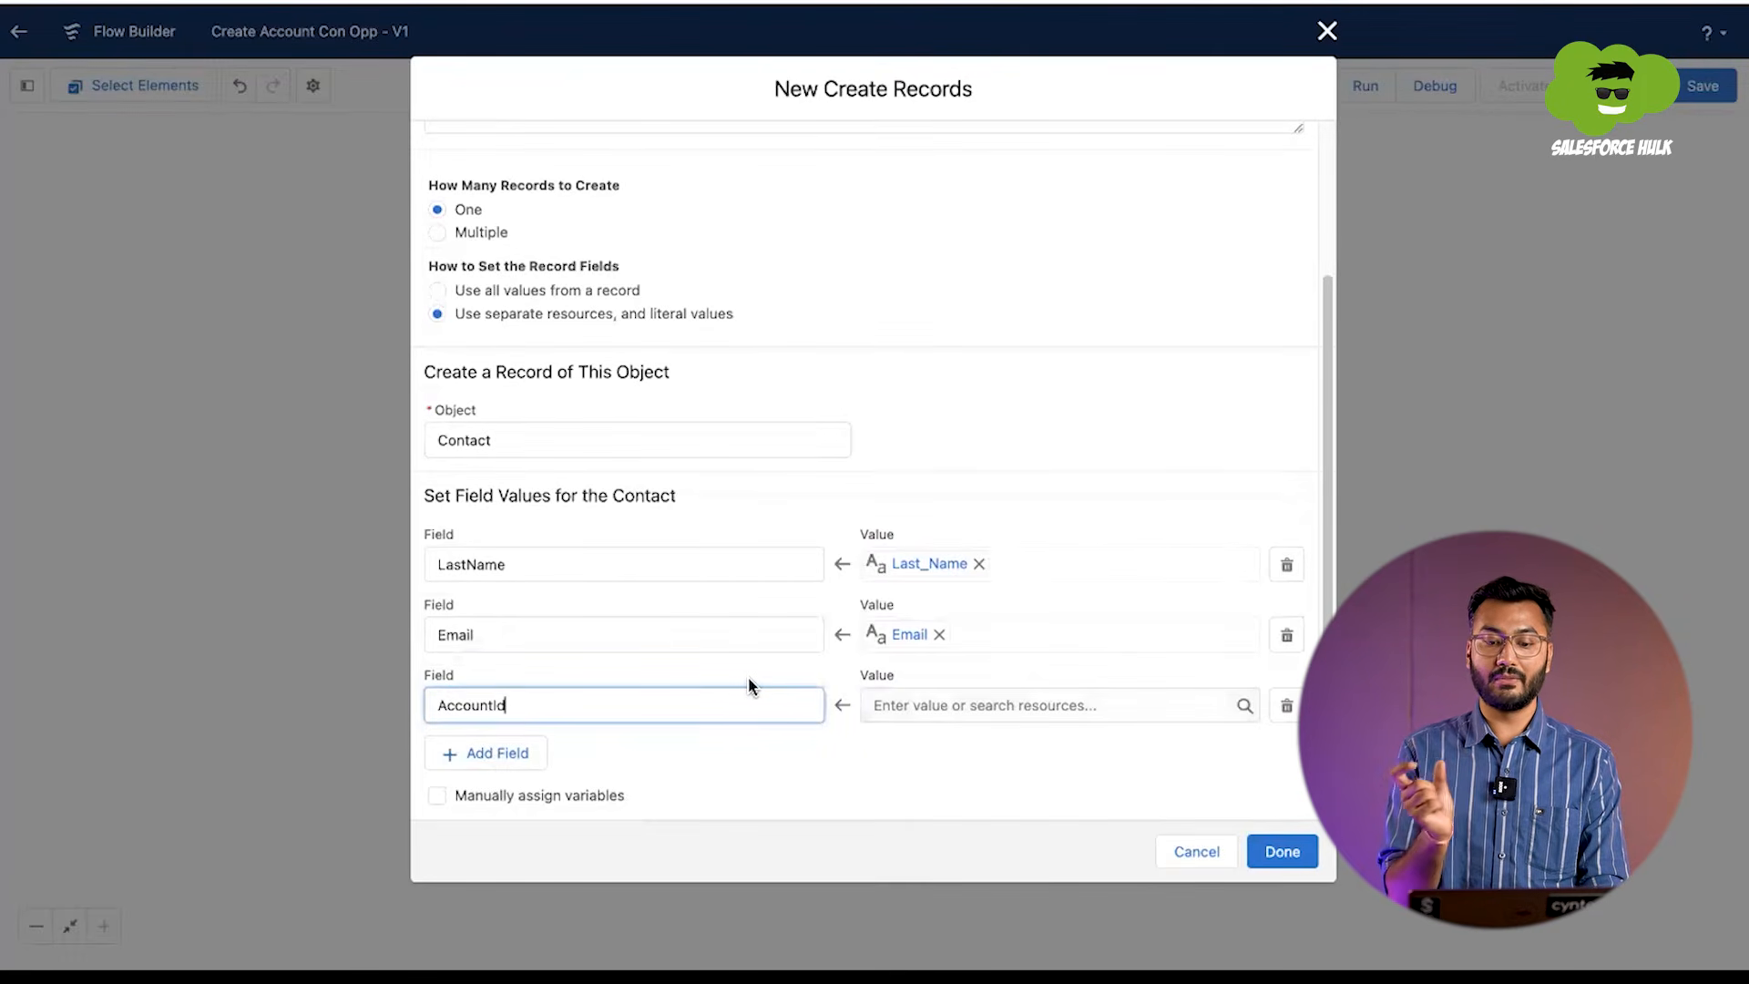
left_click(920, 705)
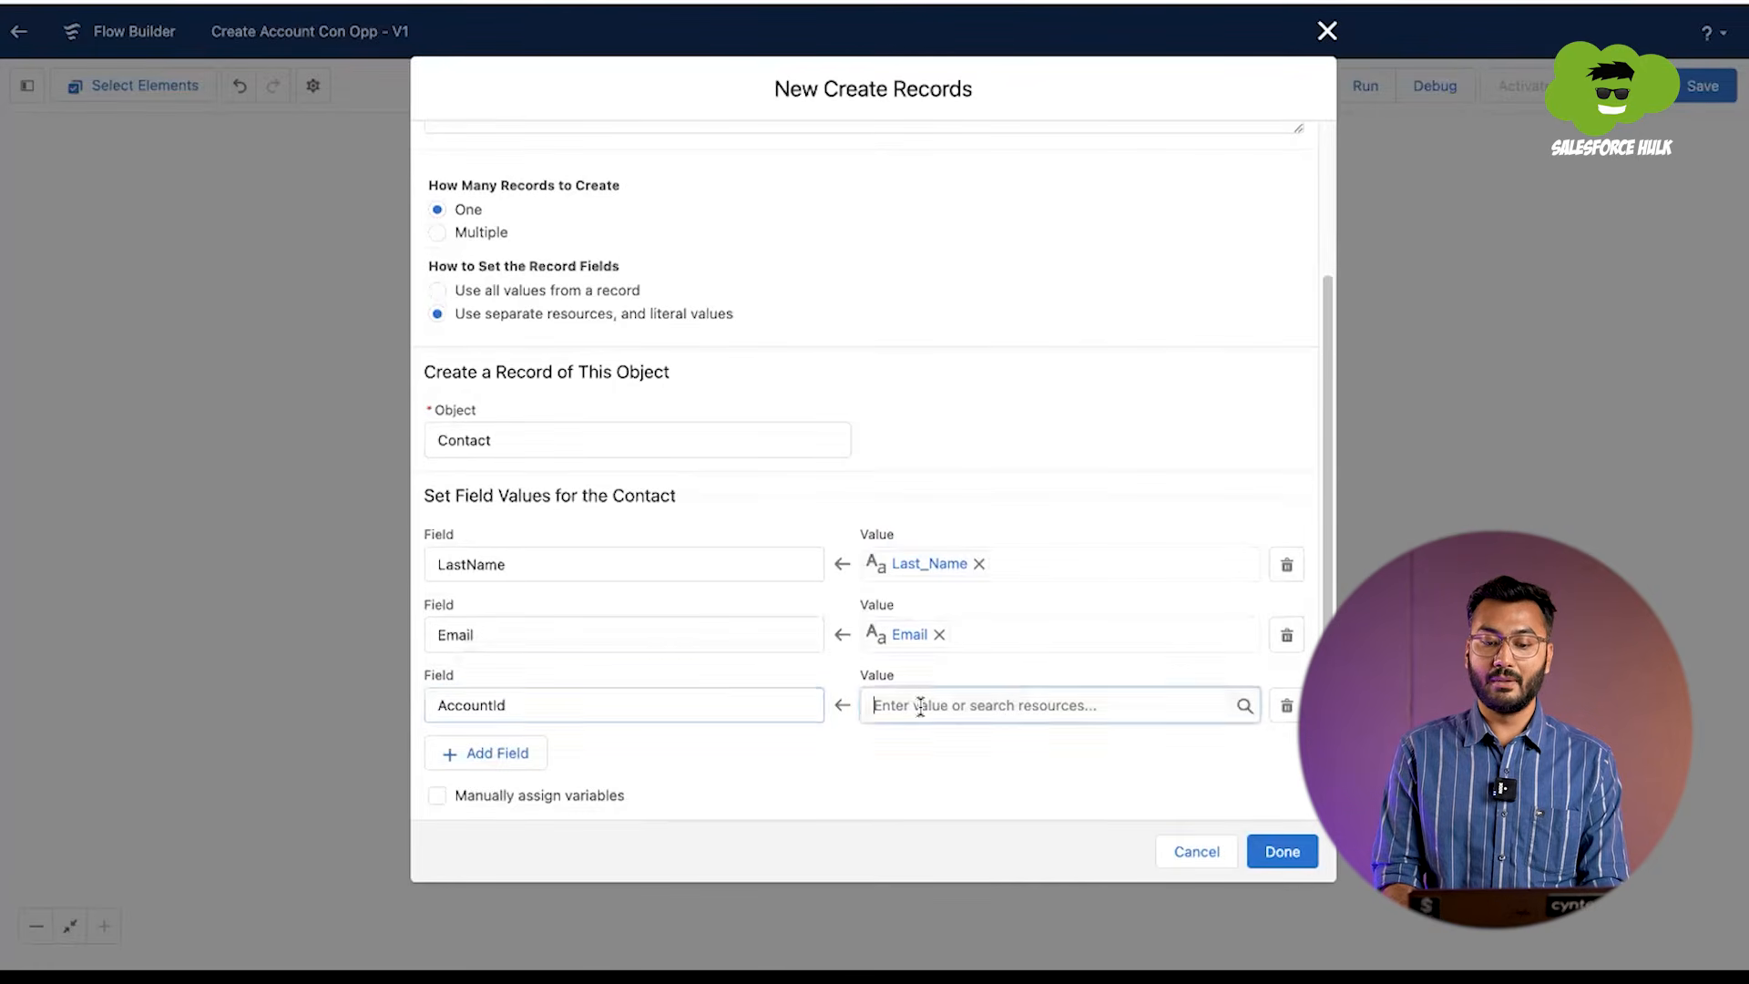
scroll(935, 539, "down", 5)
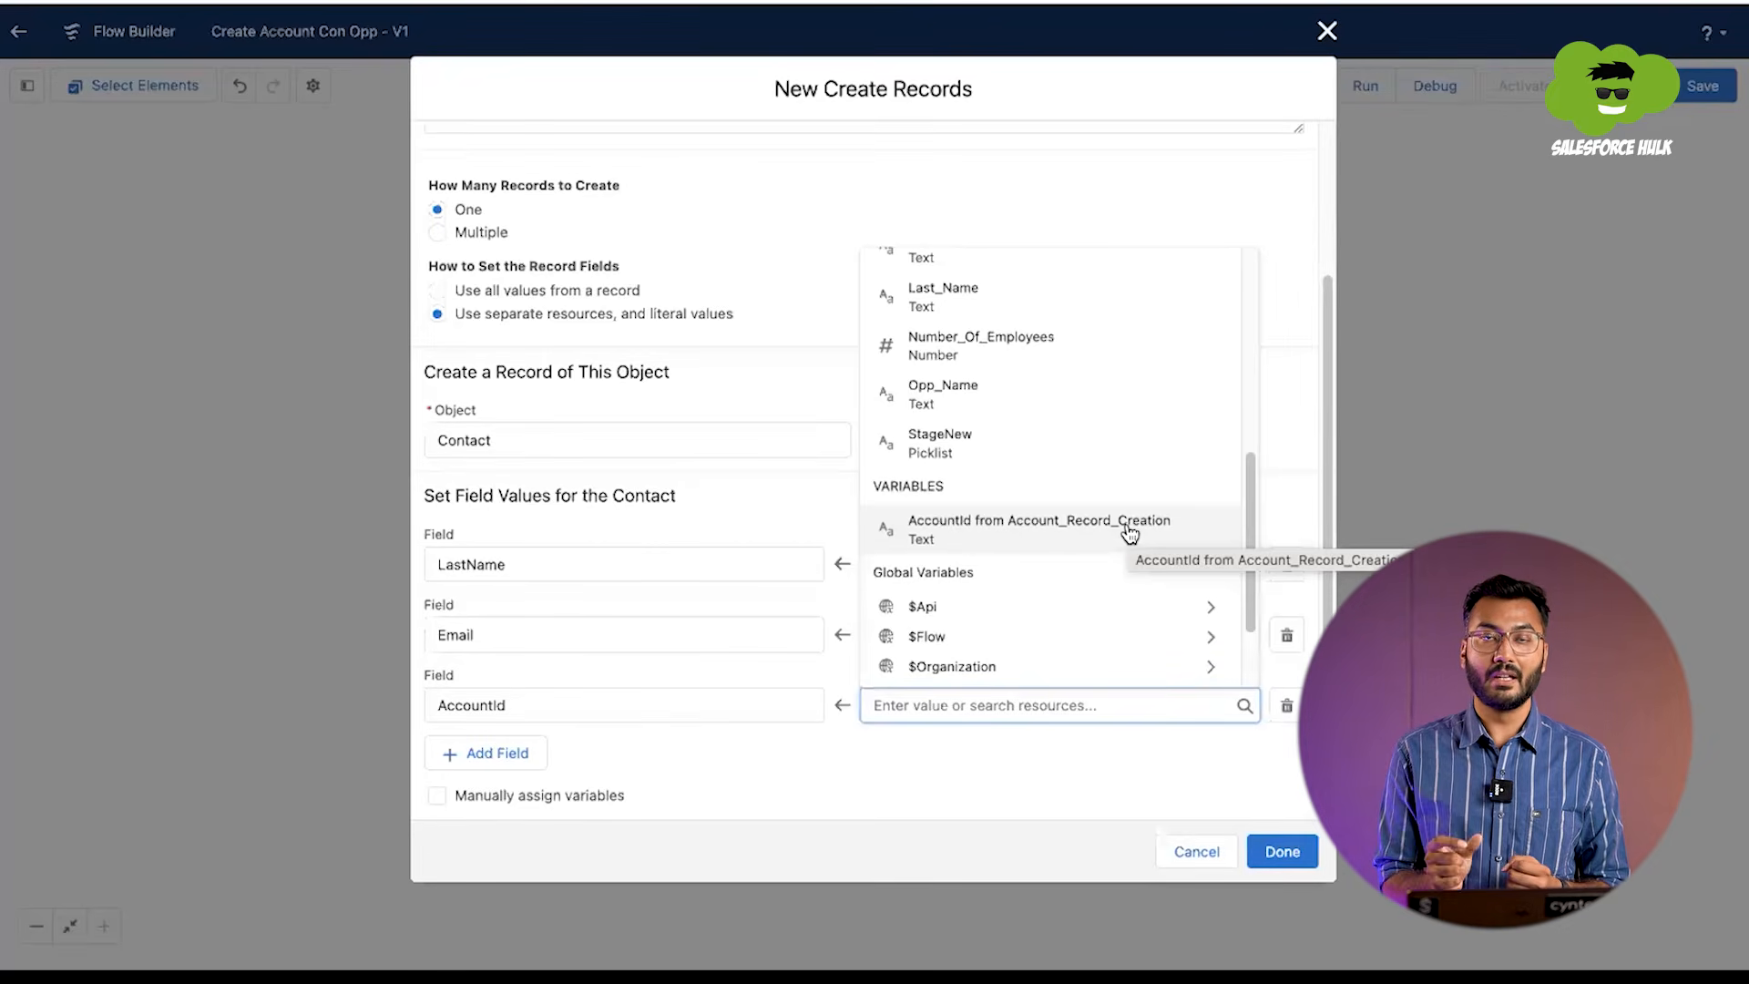
left_click(958, 533)
left_click(779, 761)
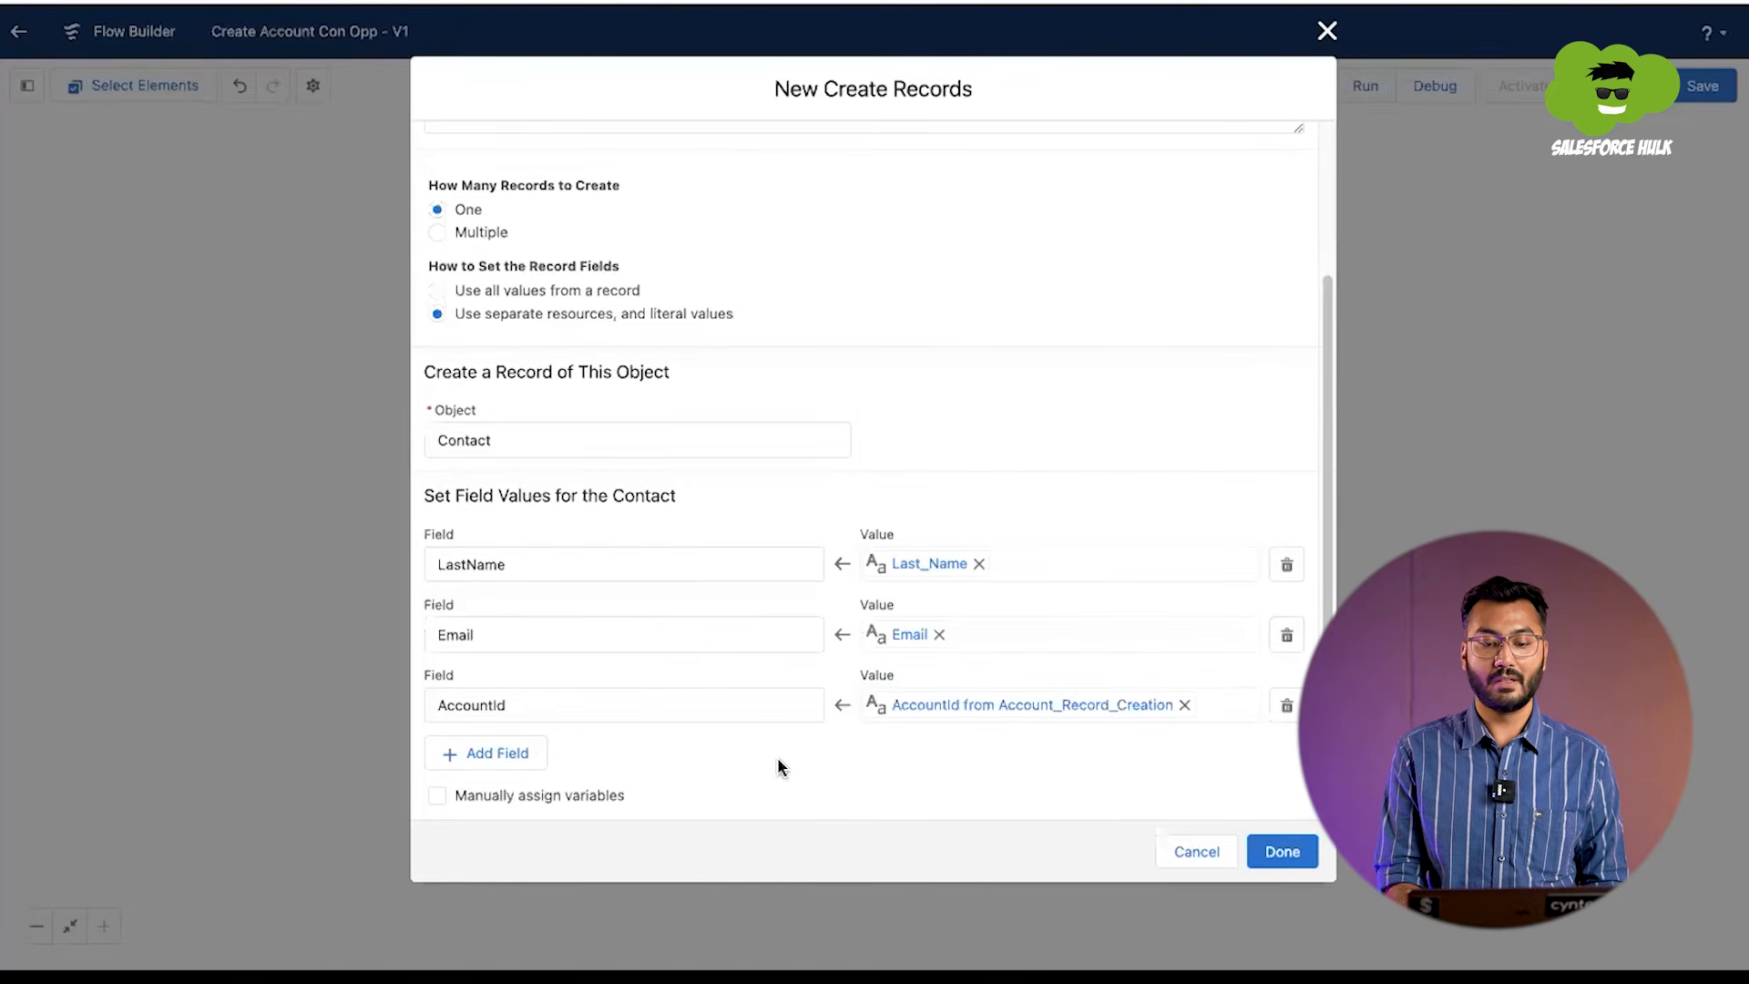
left_click(1296, 859)
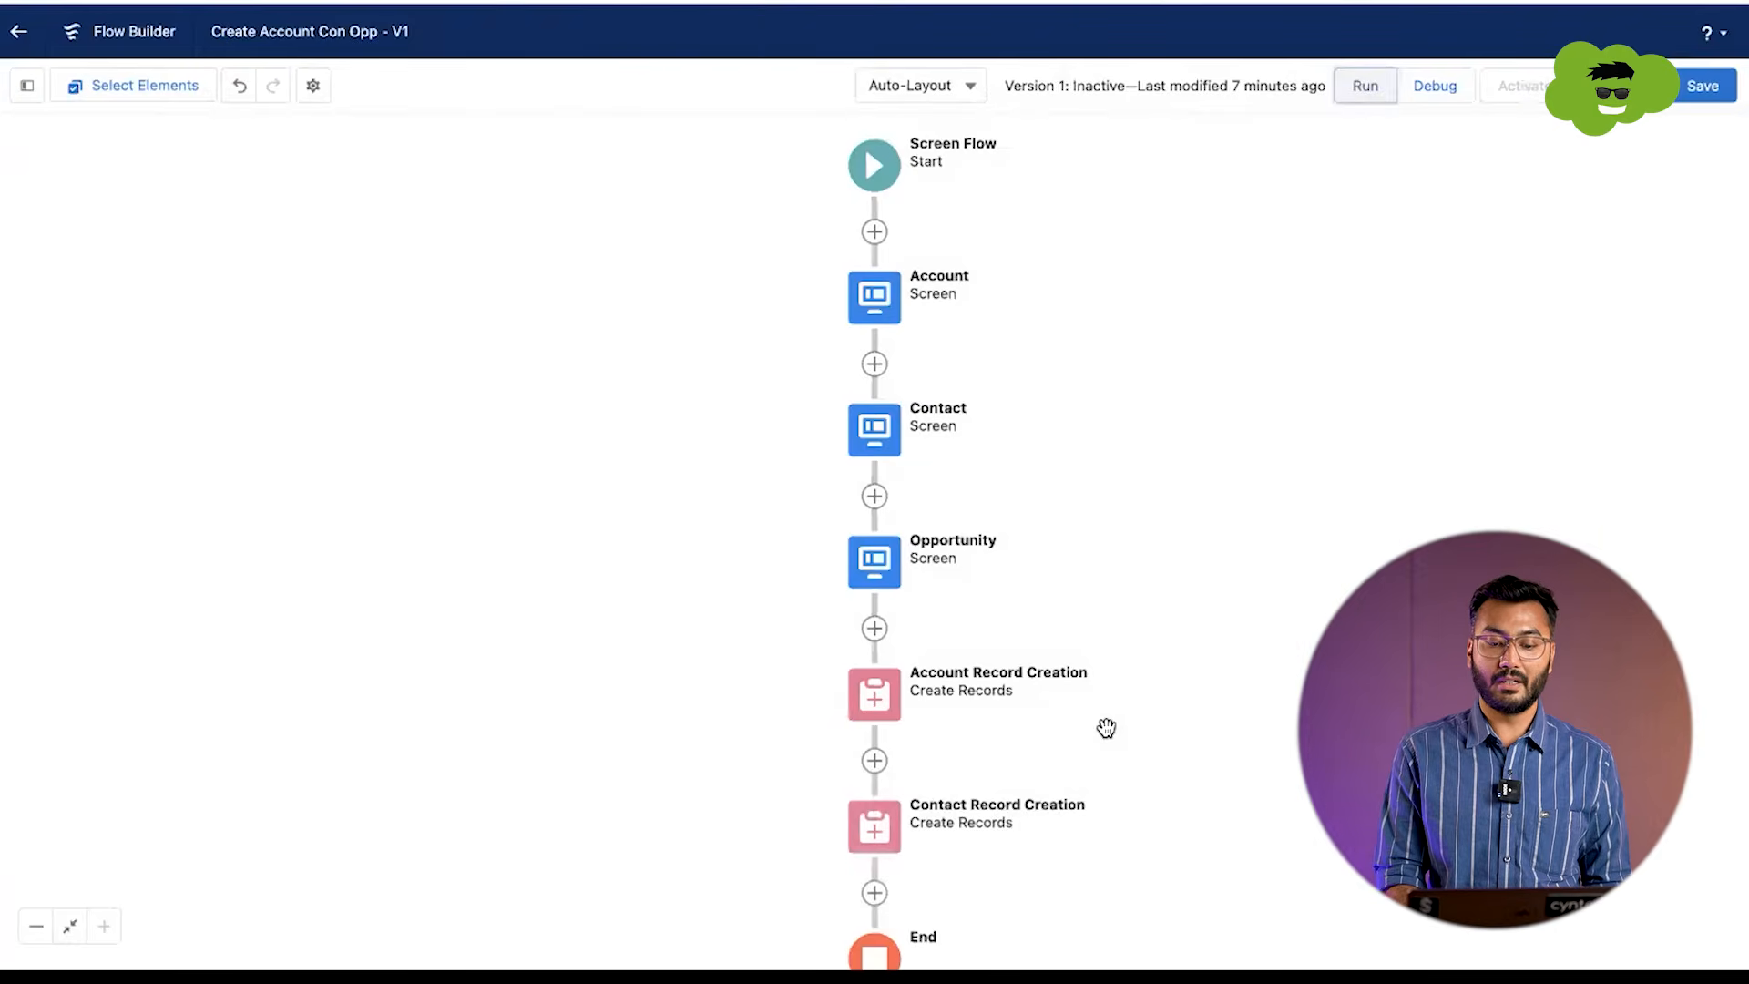
Step: Add a Create Records element after Contact Record Creation and label it Opportunity Record Creation
left_click(874, 892)
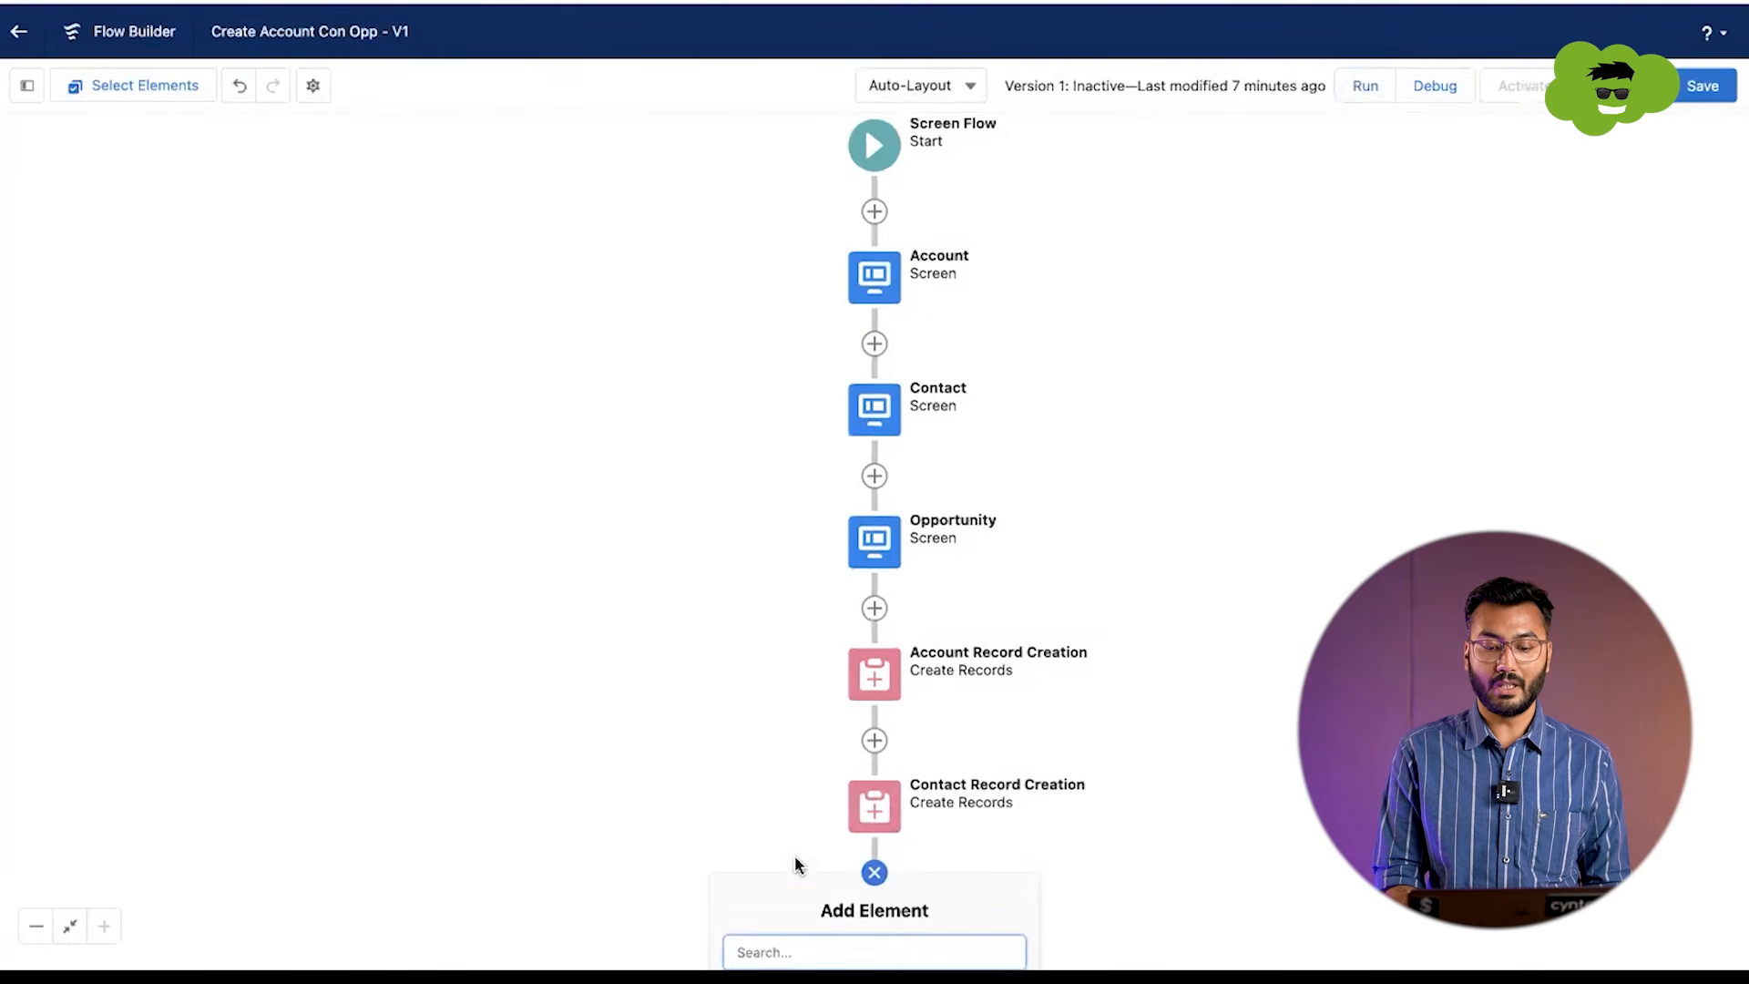
key("ctrl+minus")
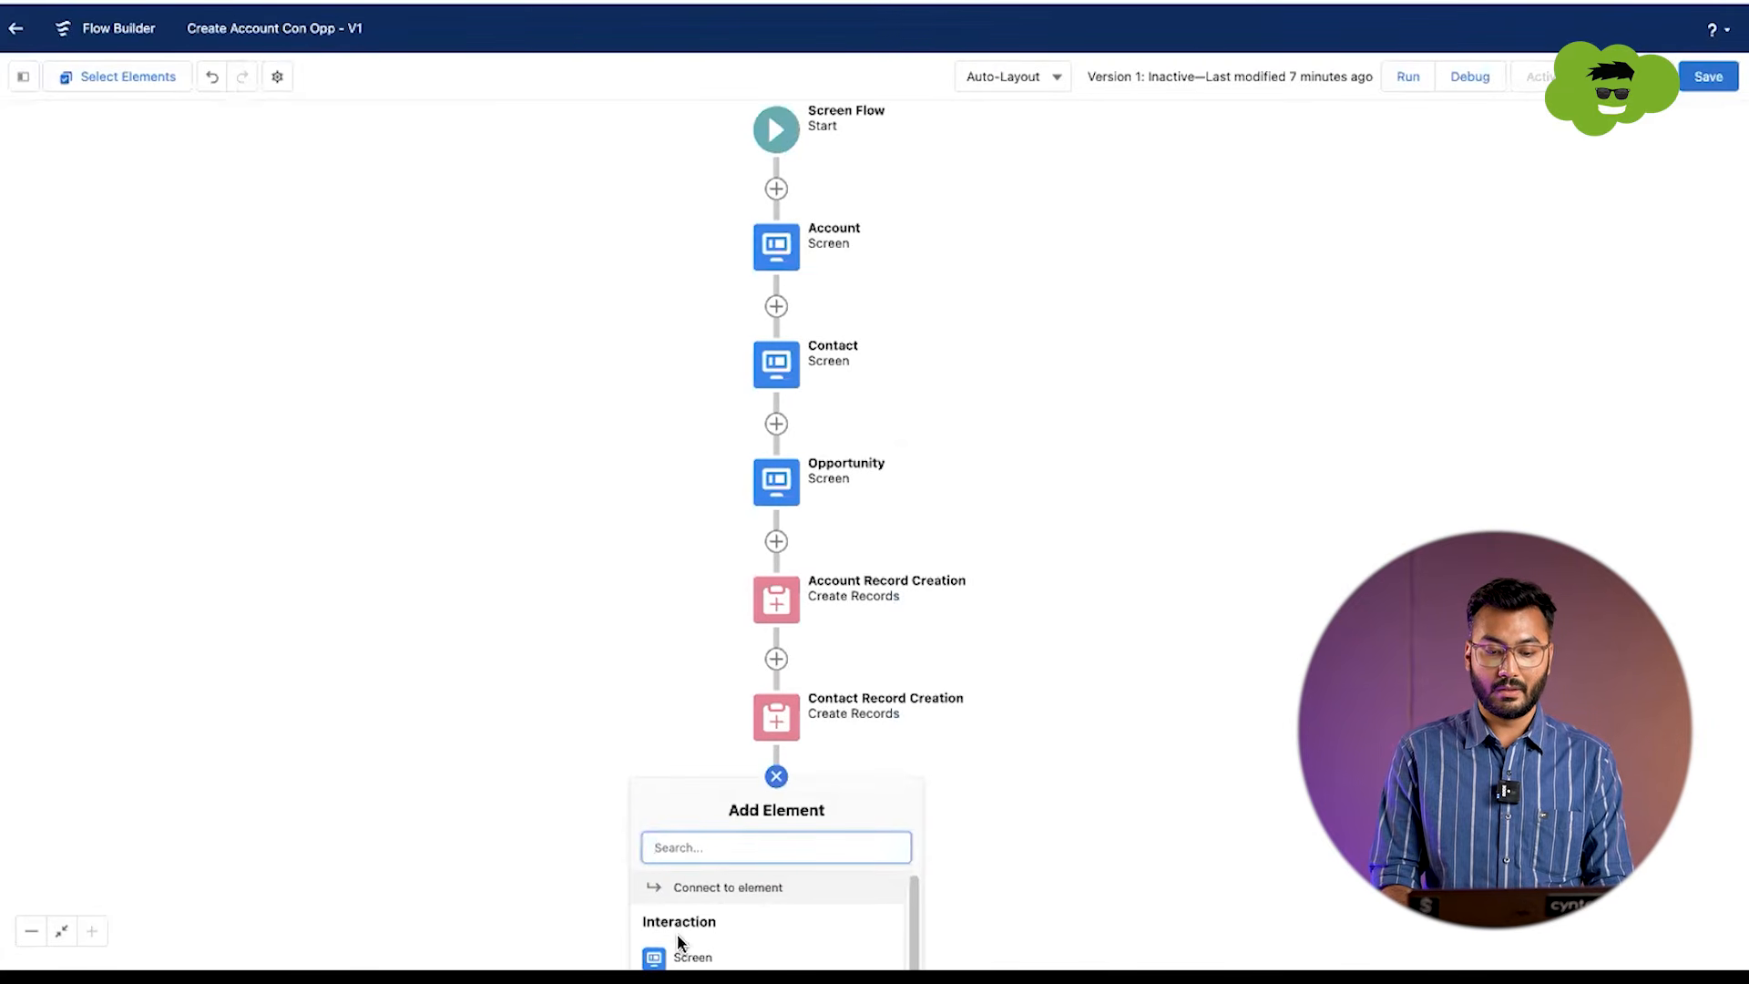
type("create")
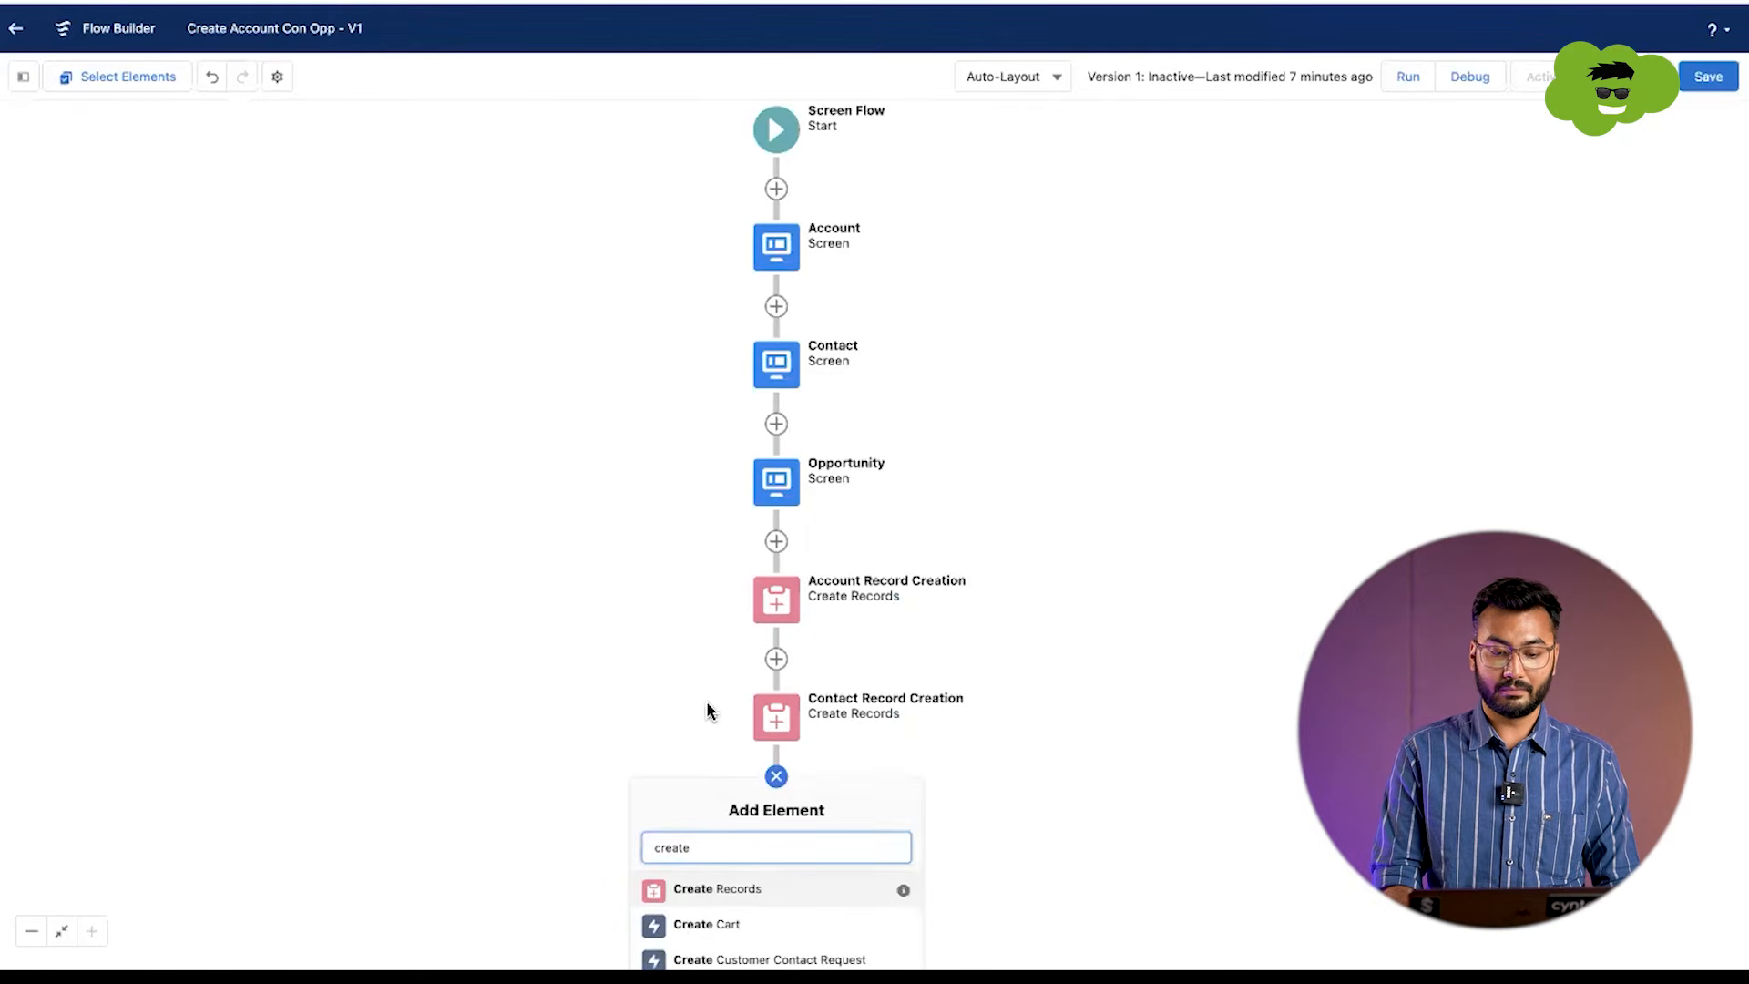
left_click(704, 890)
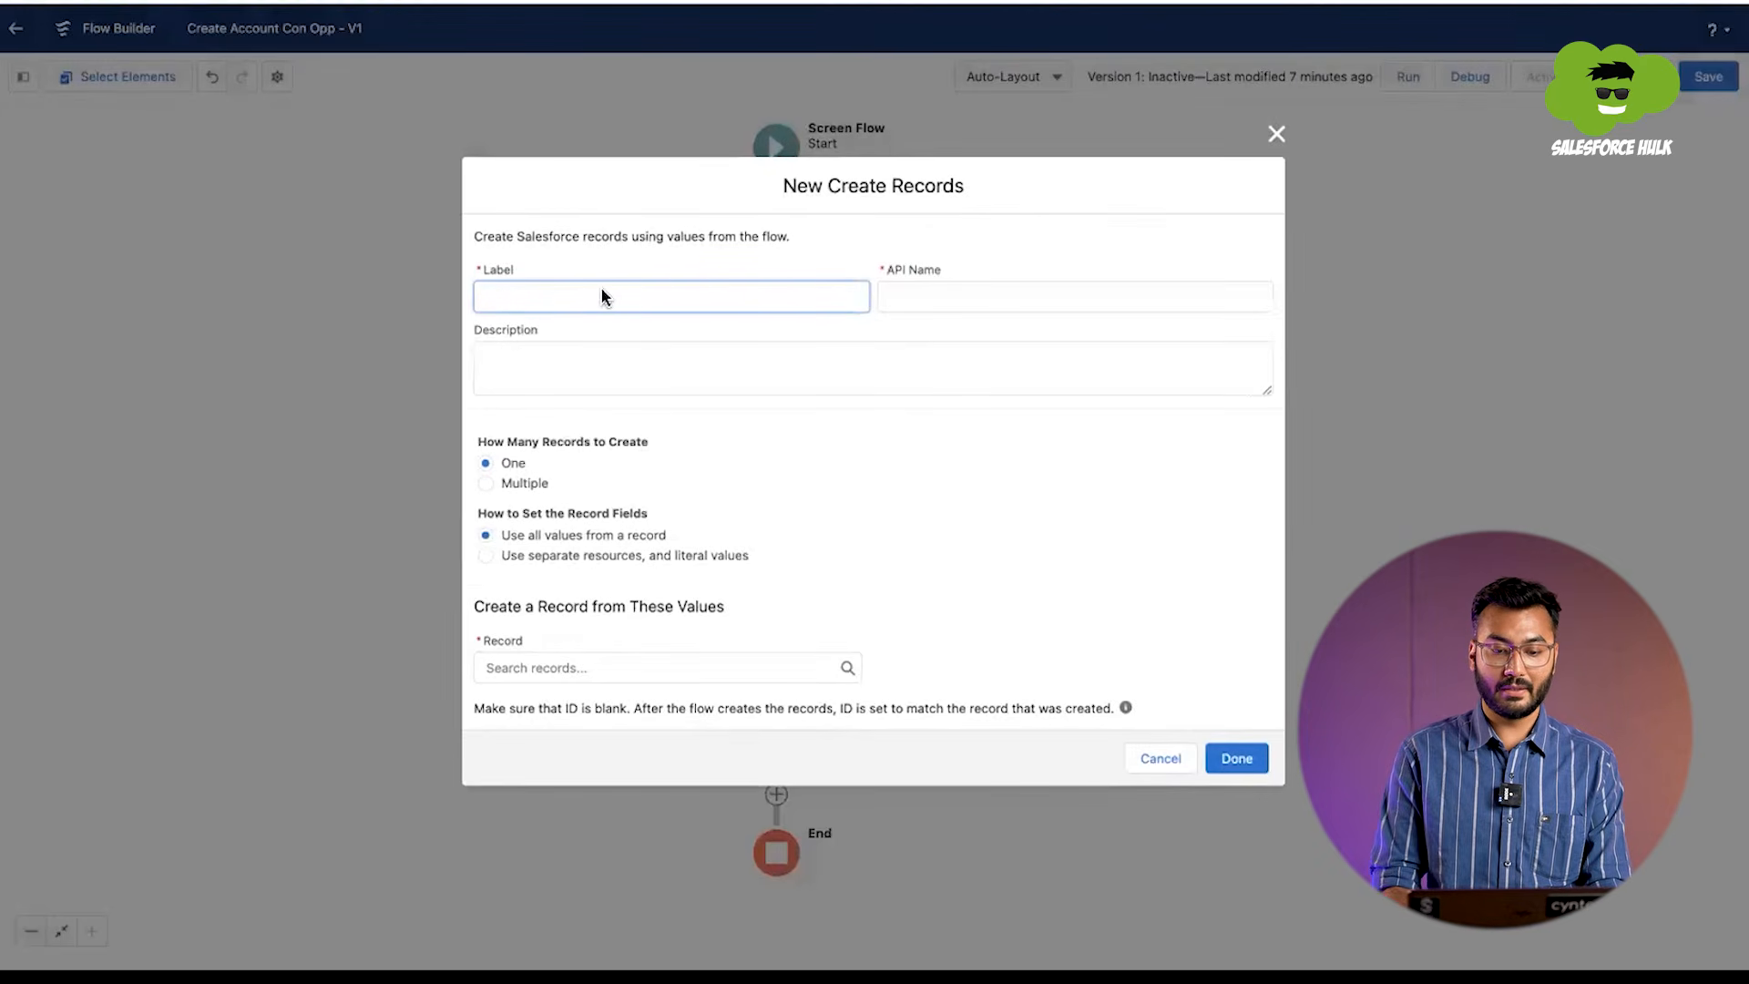
type("C")
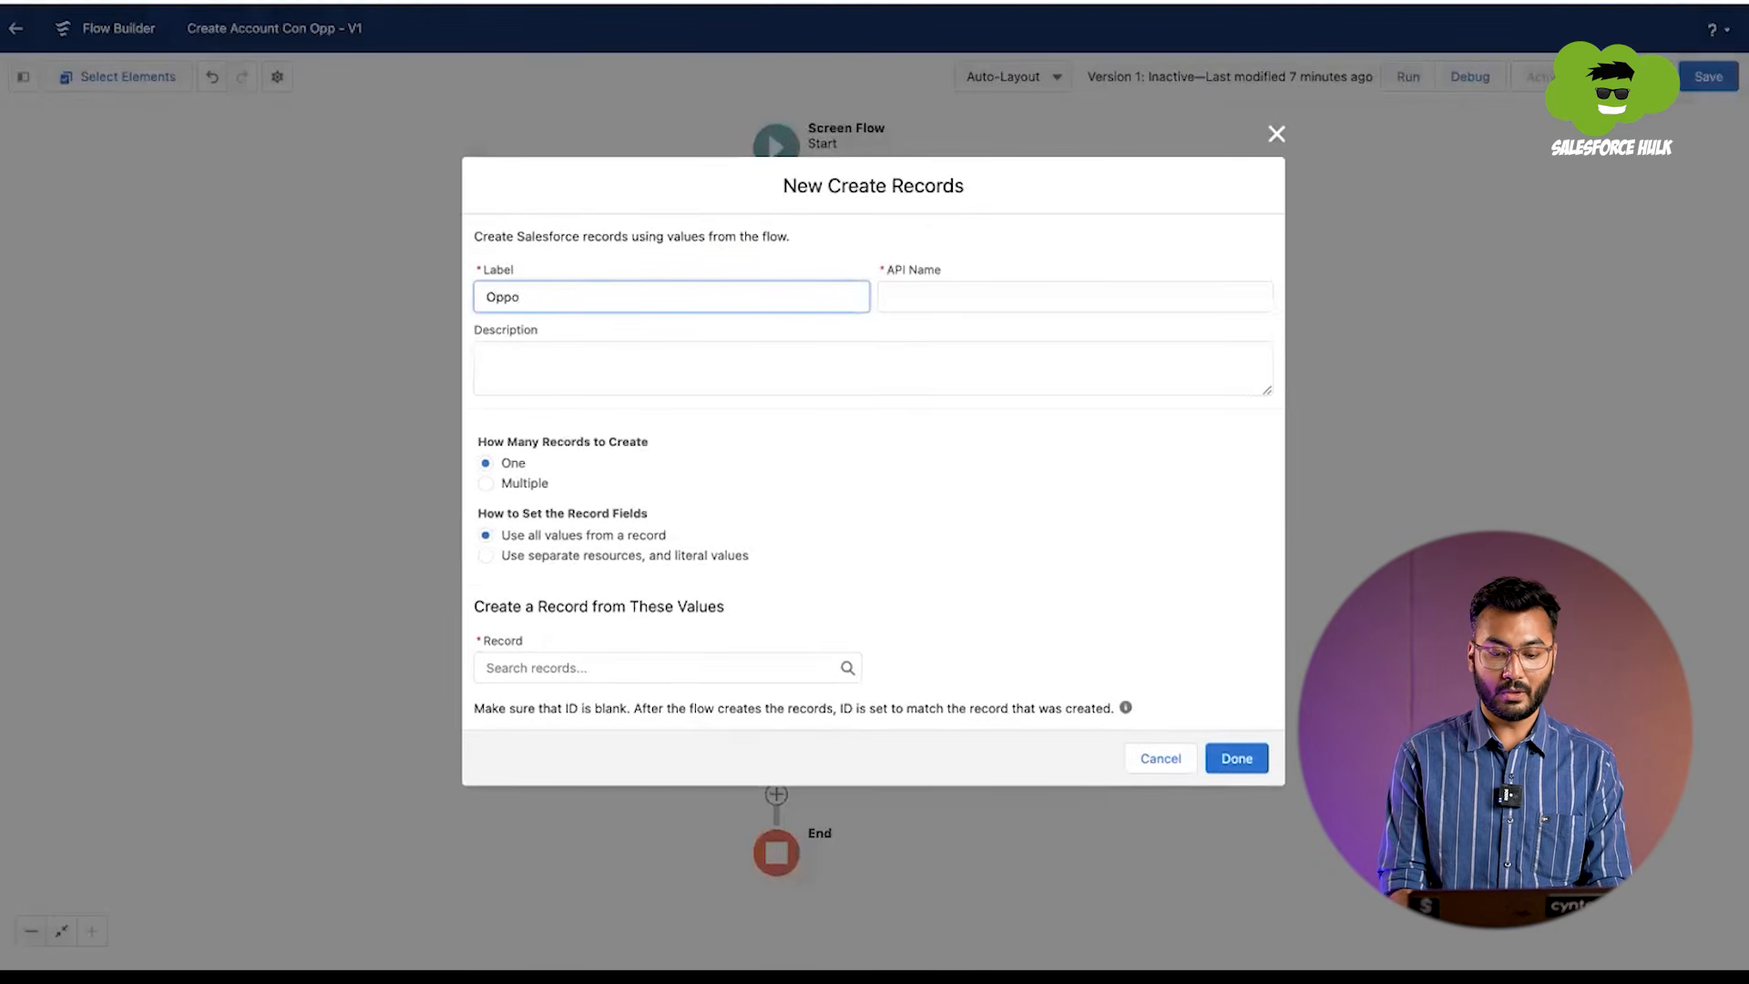
type("ppo")
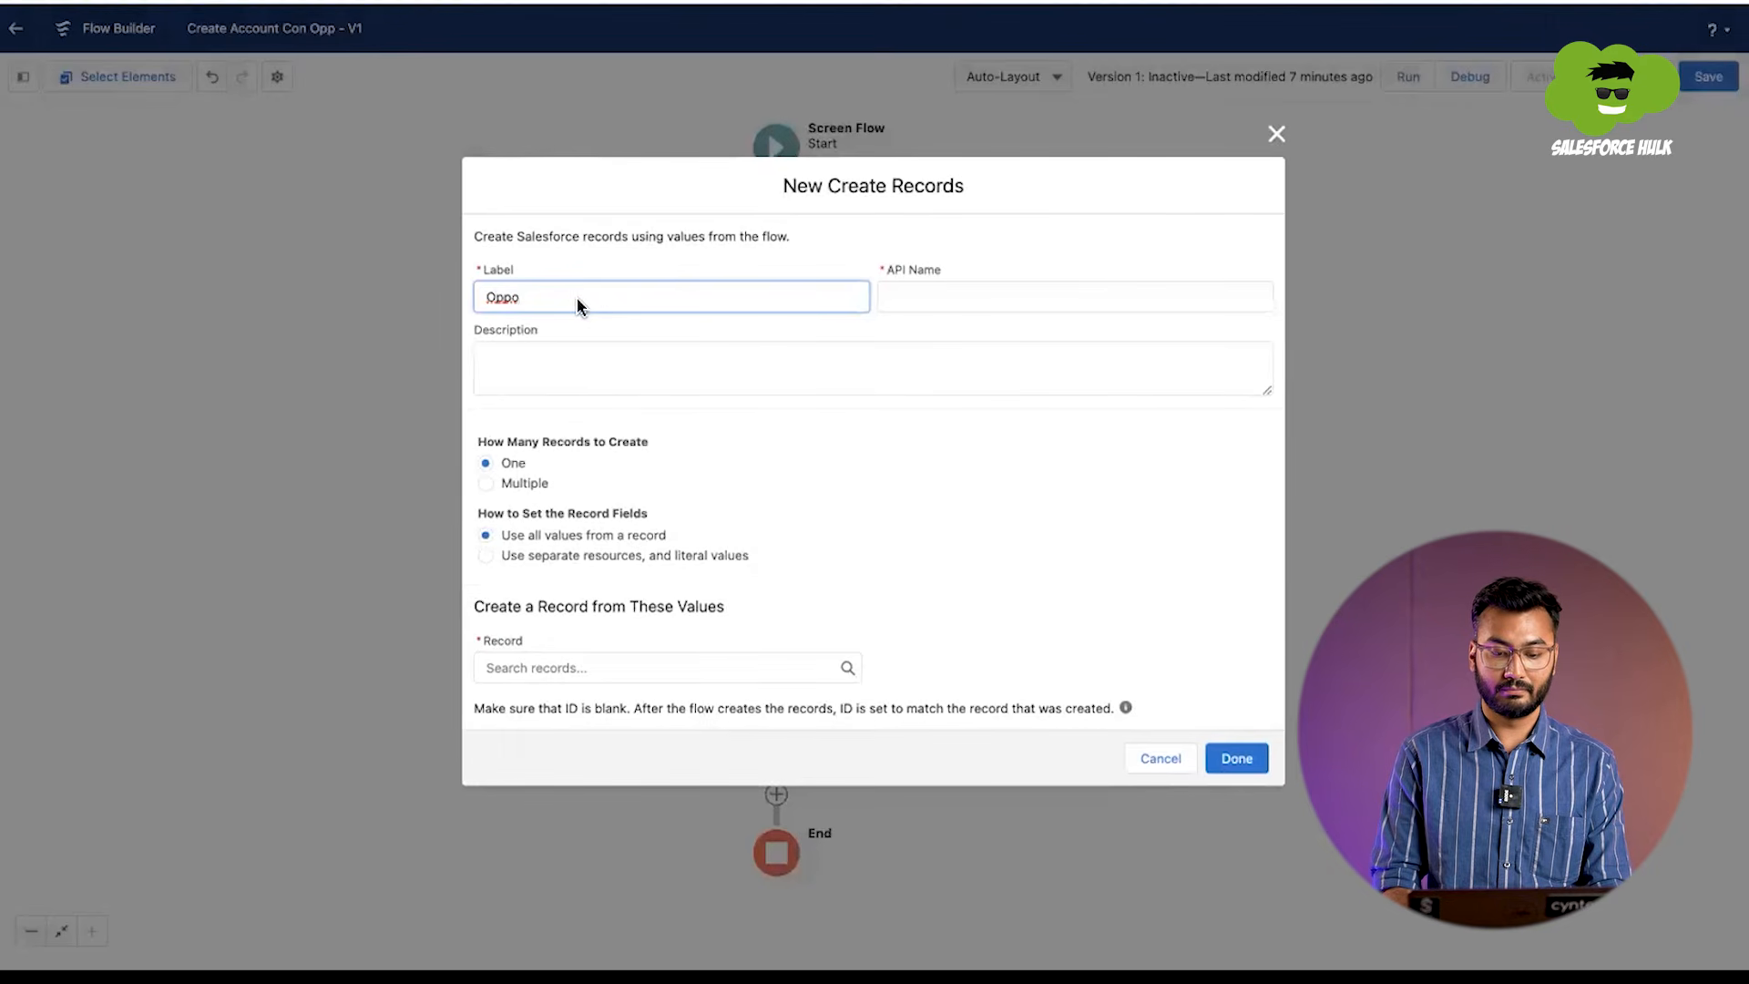
type("rtunity")
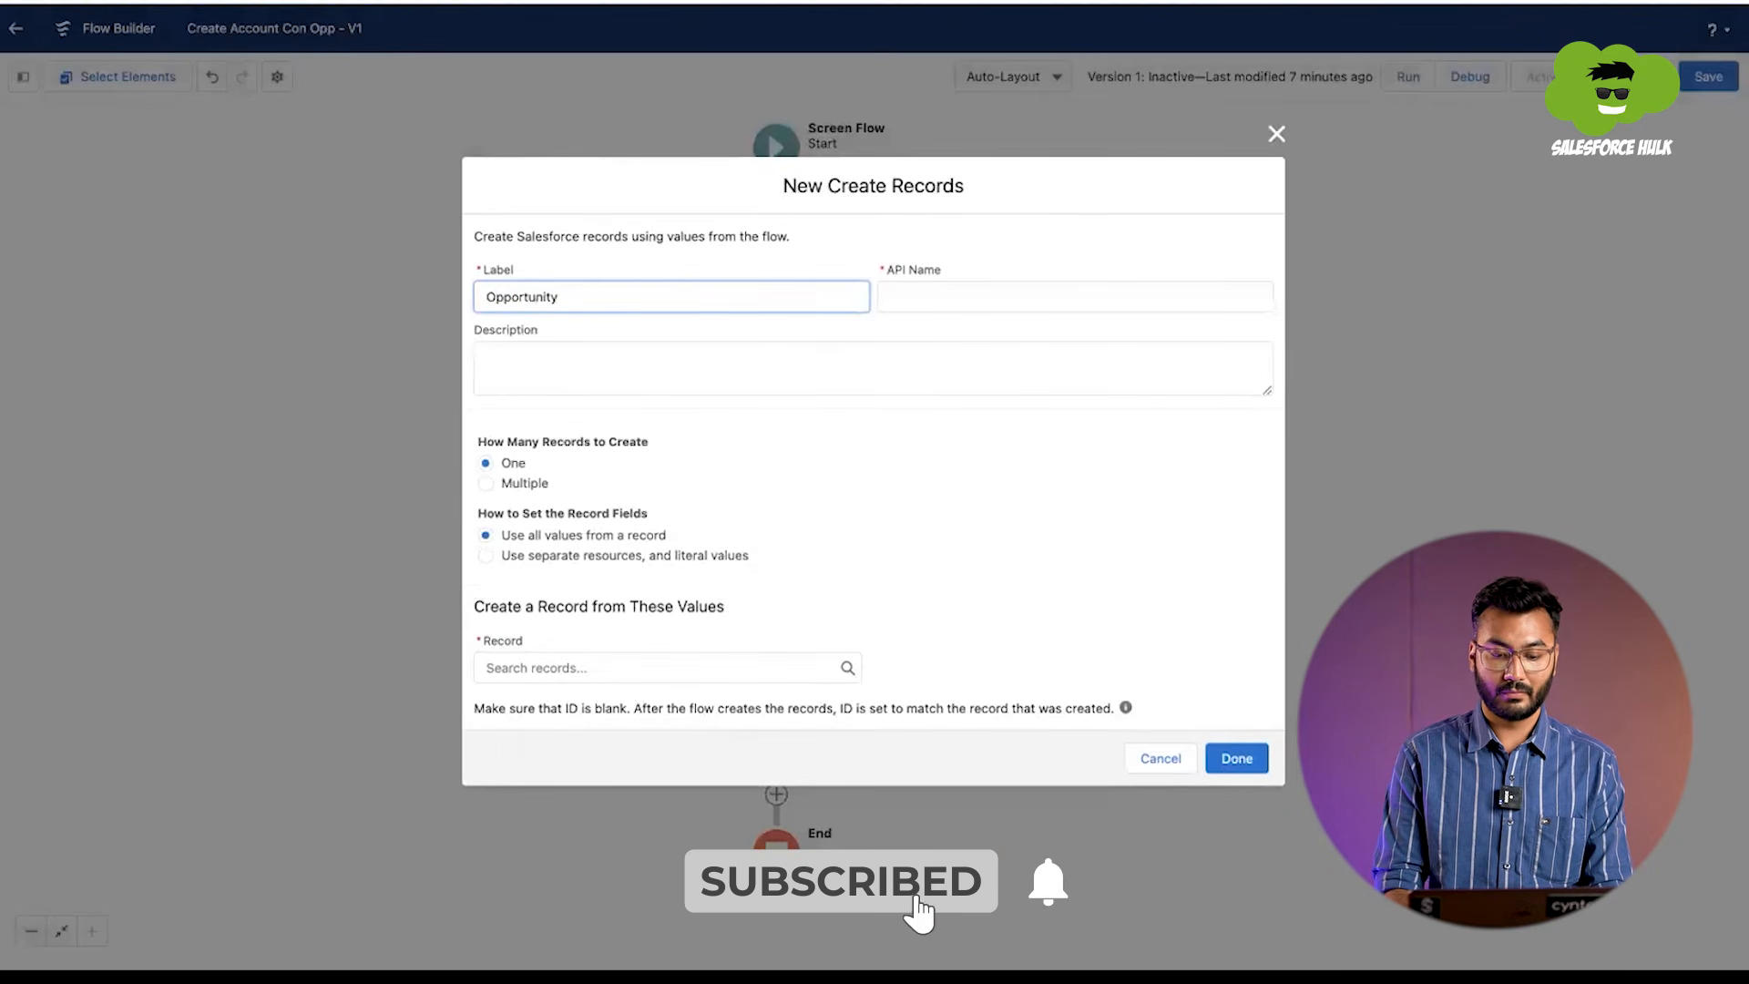
type(" Record C")
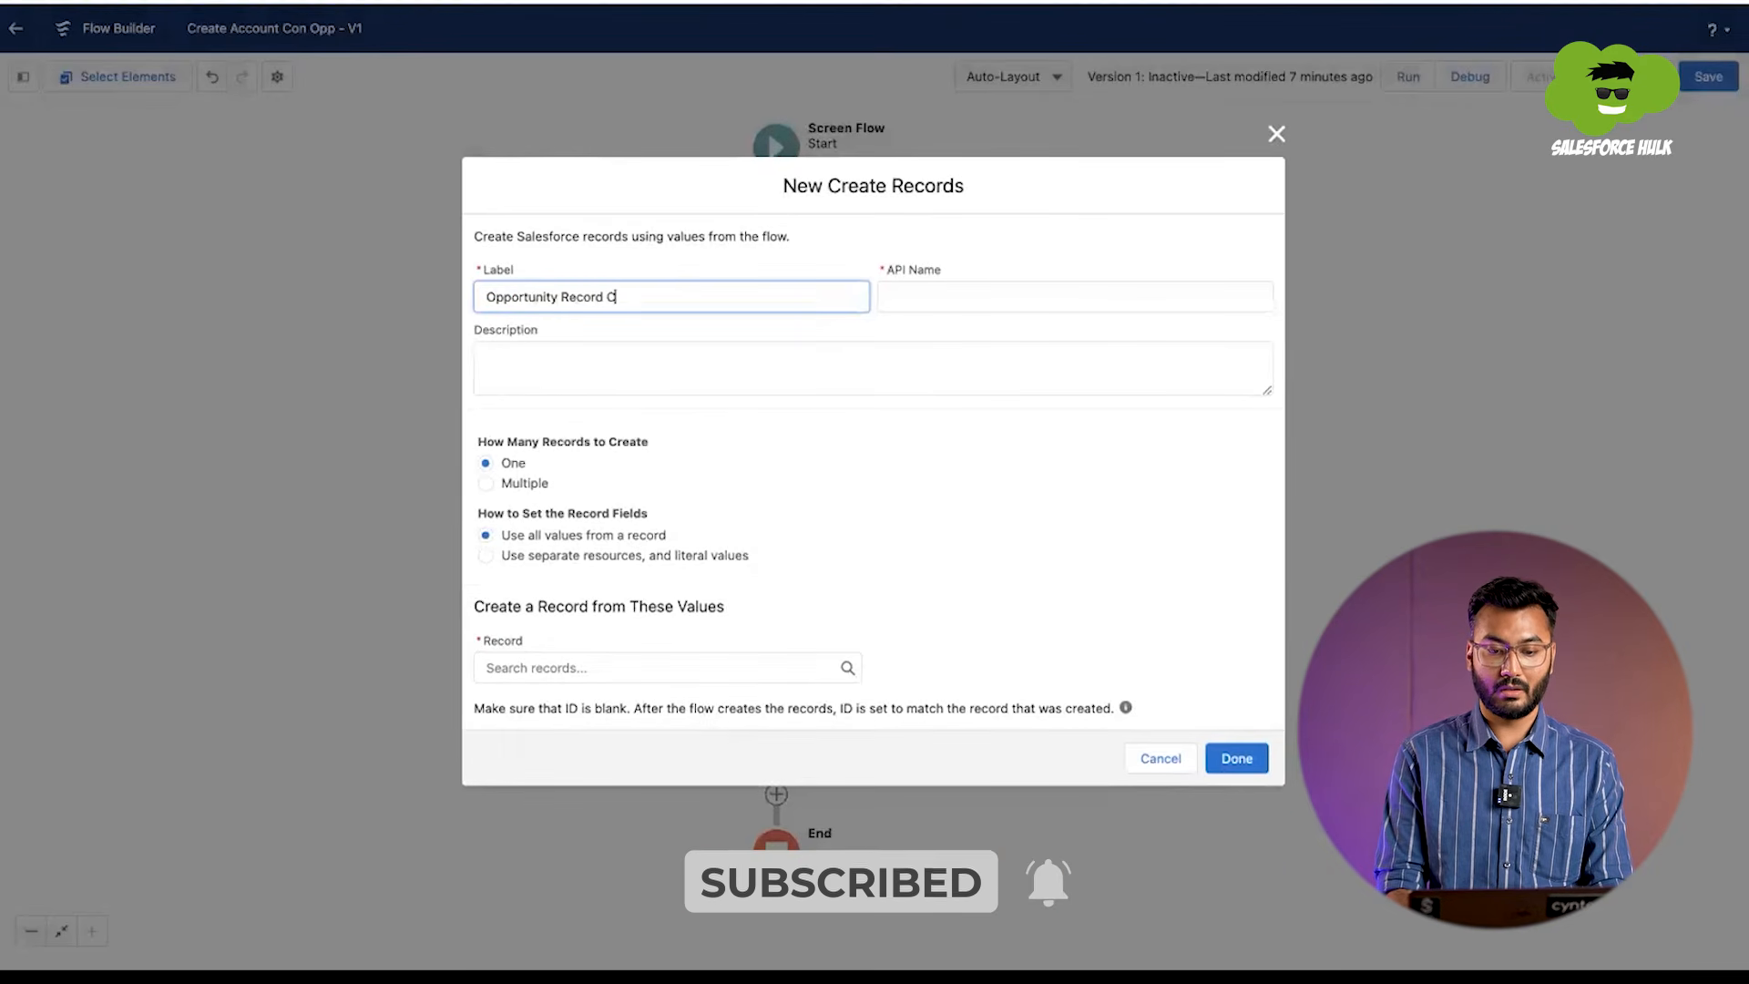
type("reation")
key("Tab")
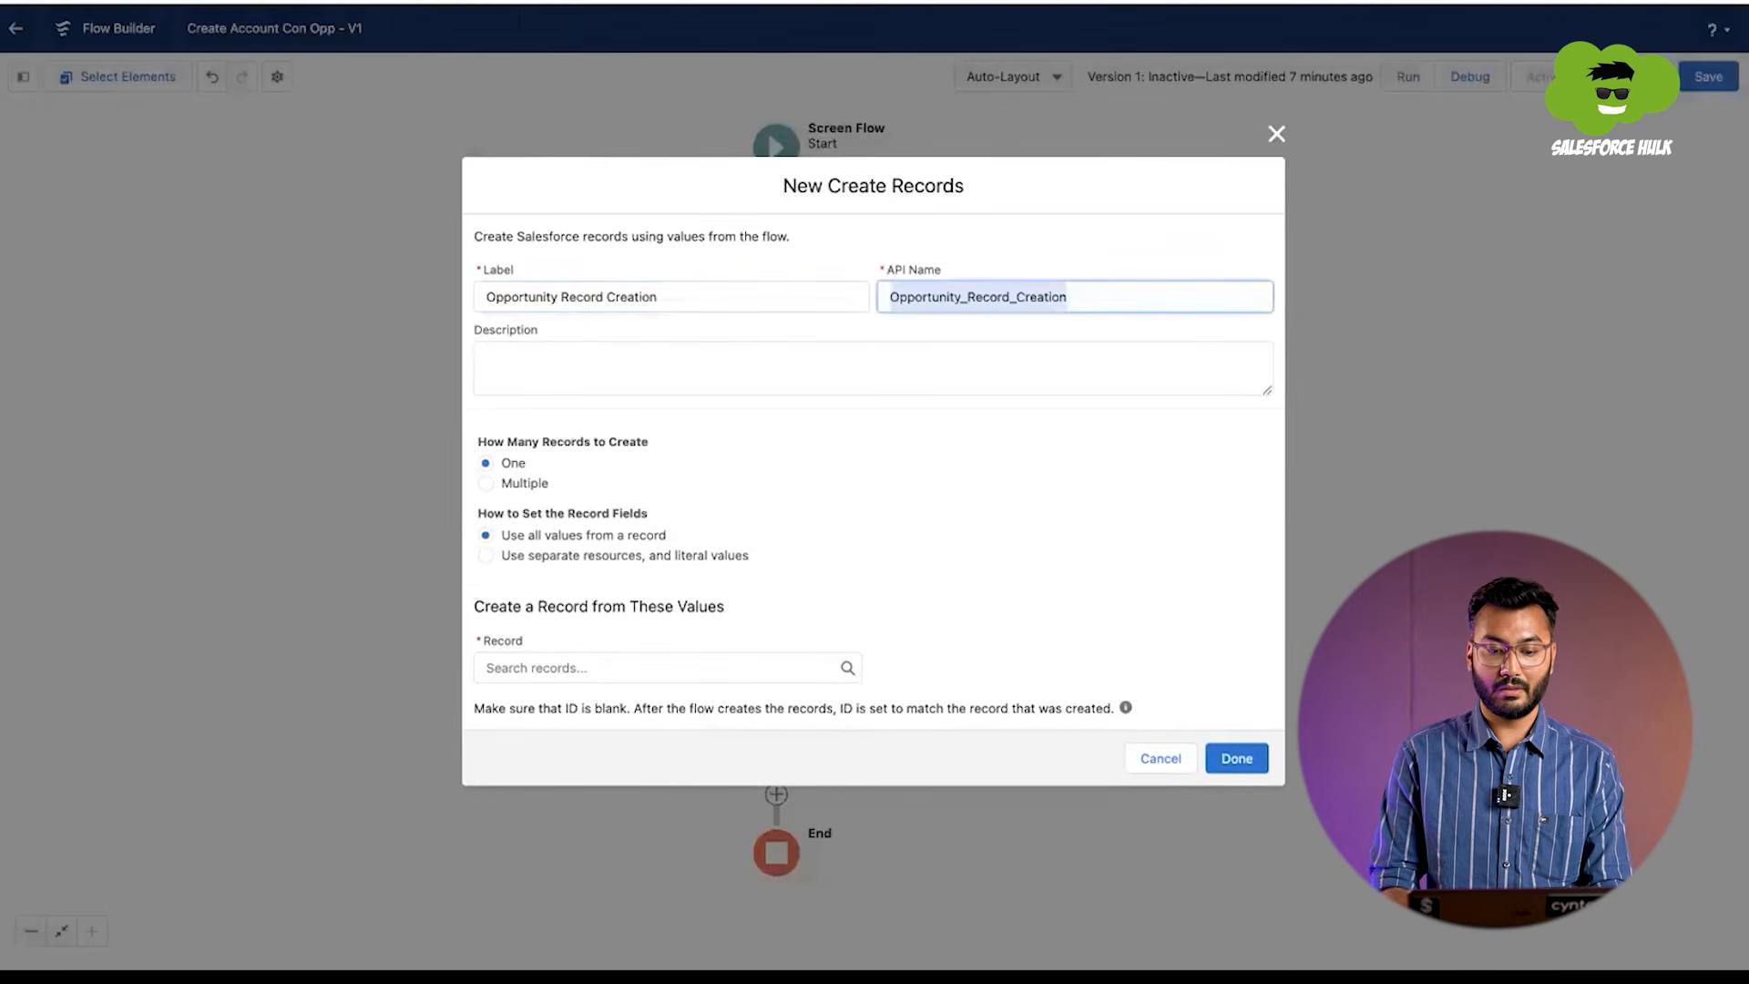
Step: Set the record fields to use separate resources and literal values, with Opportunity as the object to create
left_click(524, 558)
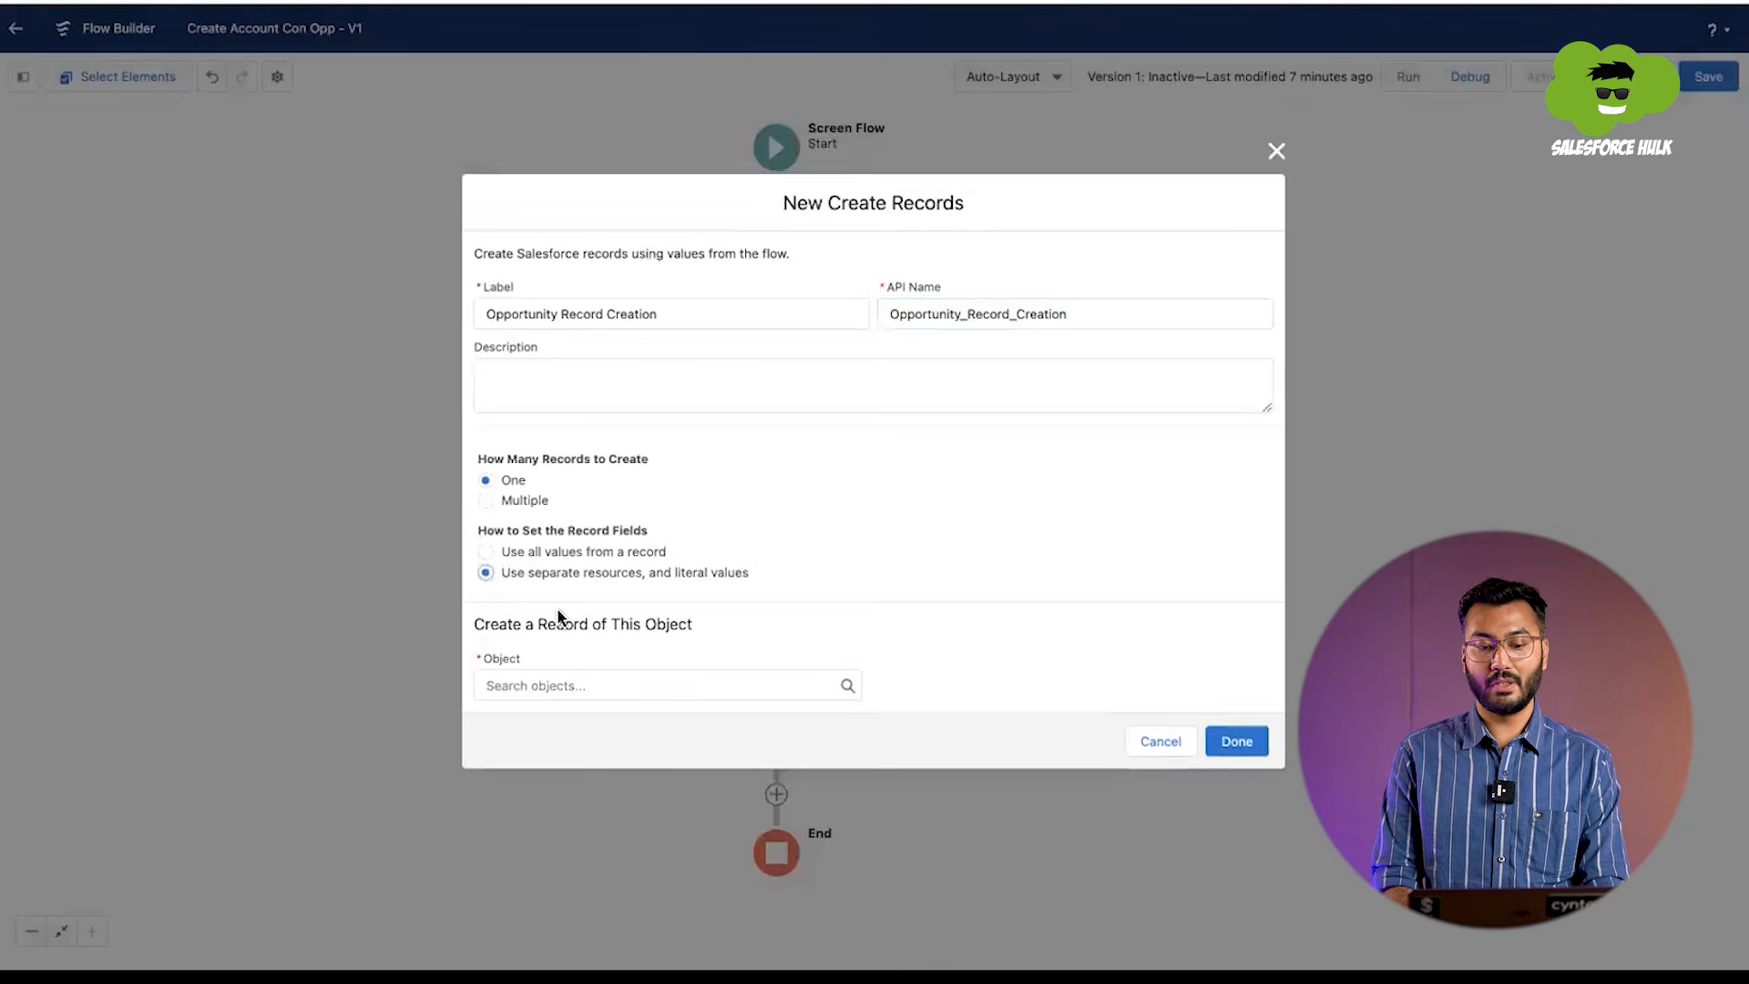
left_click(562, 683)
type("Oppo")
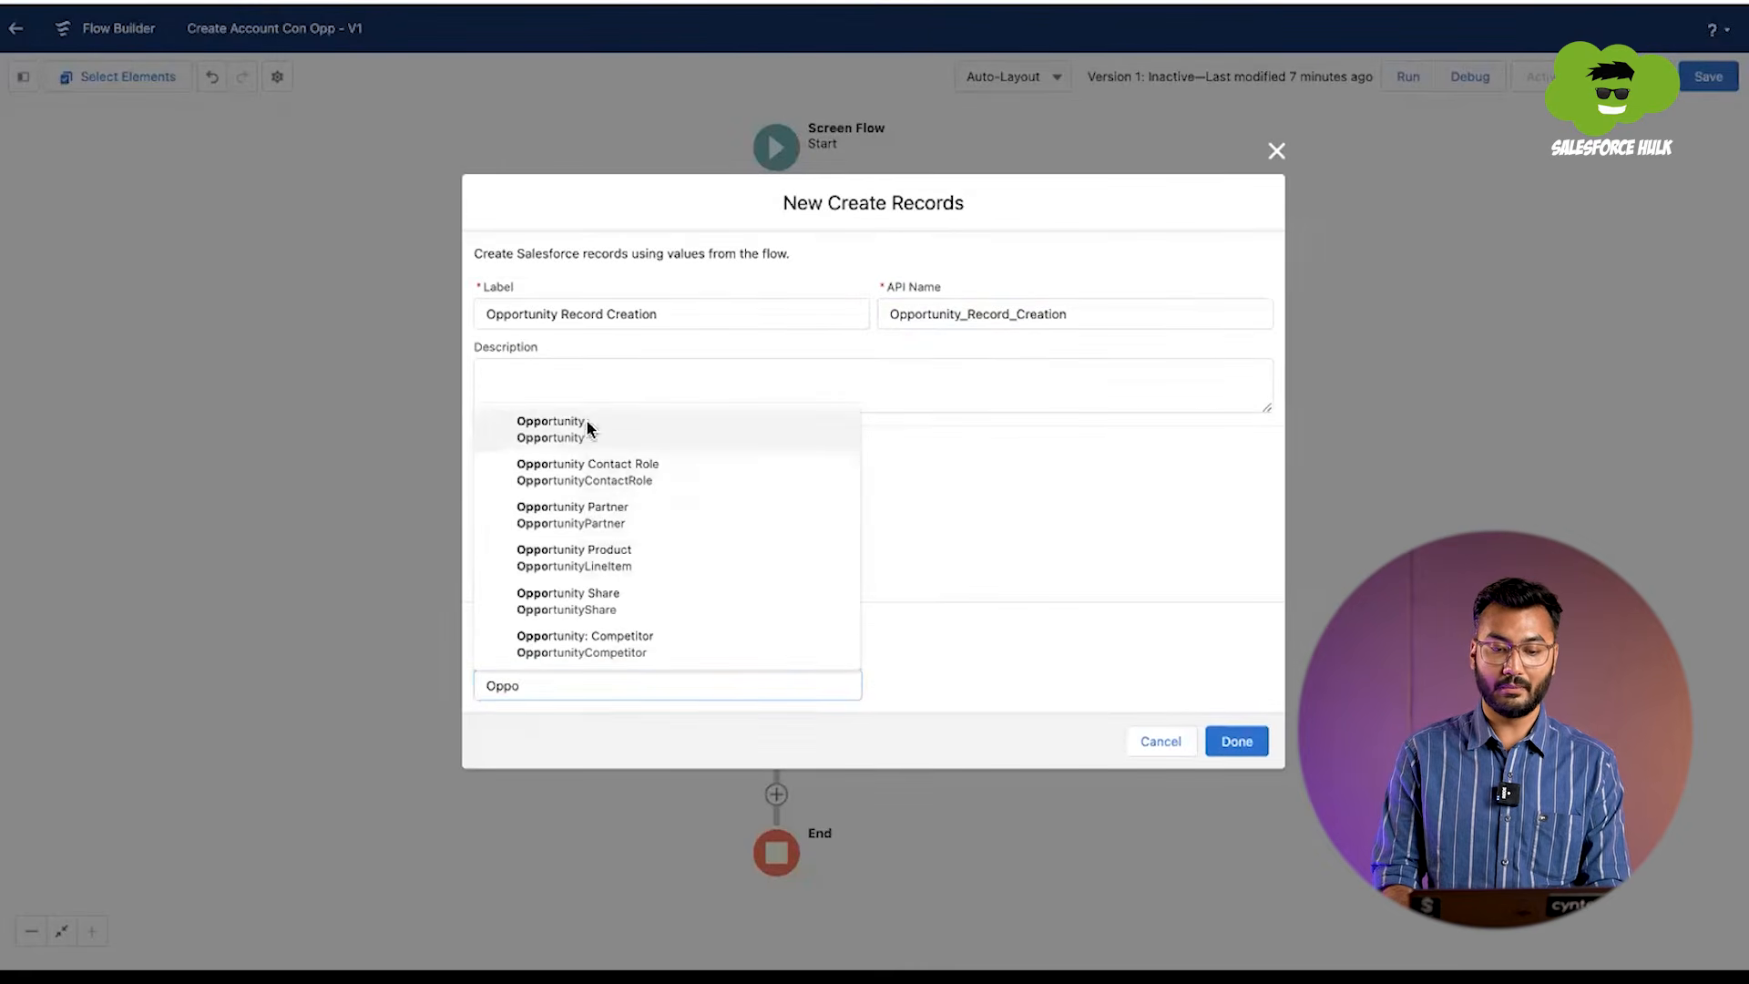
left_click(587, 428)
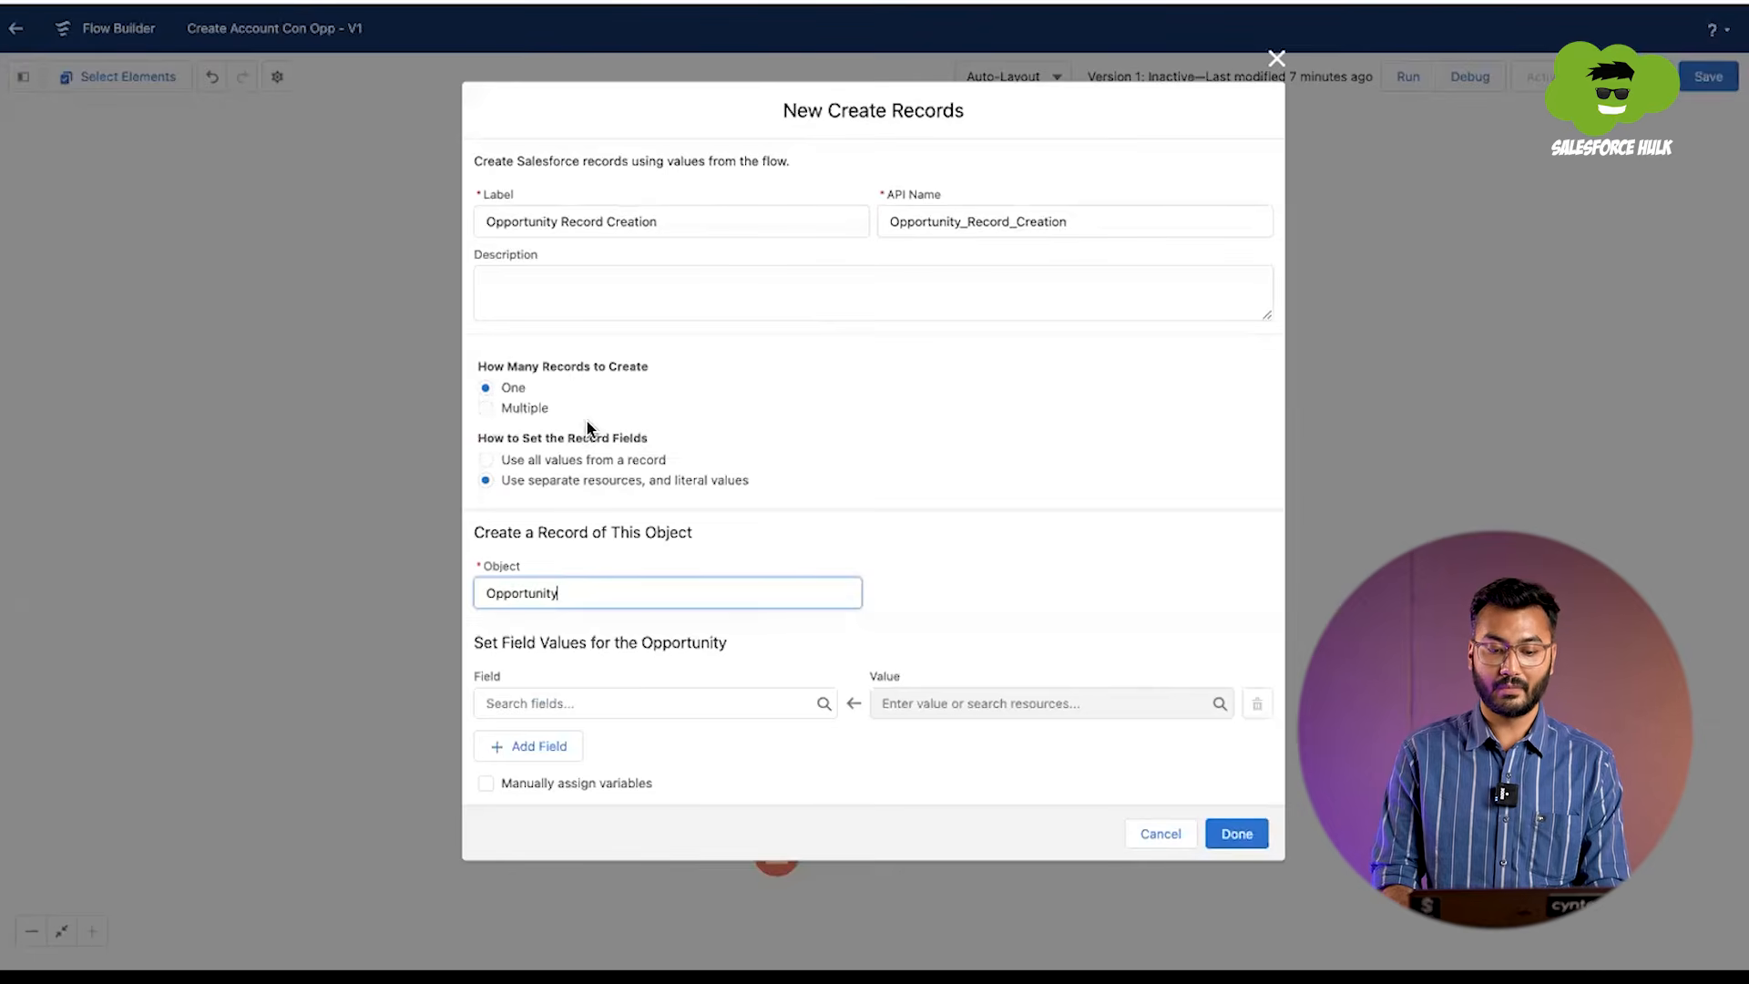
Step: Map the opportunity's Name field to the Opp_Name screen component
left_click(602, 709)
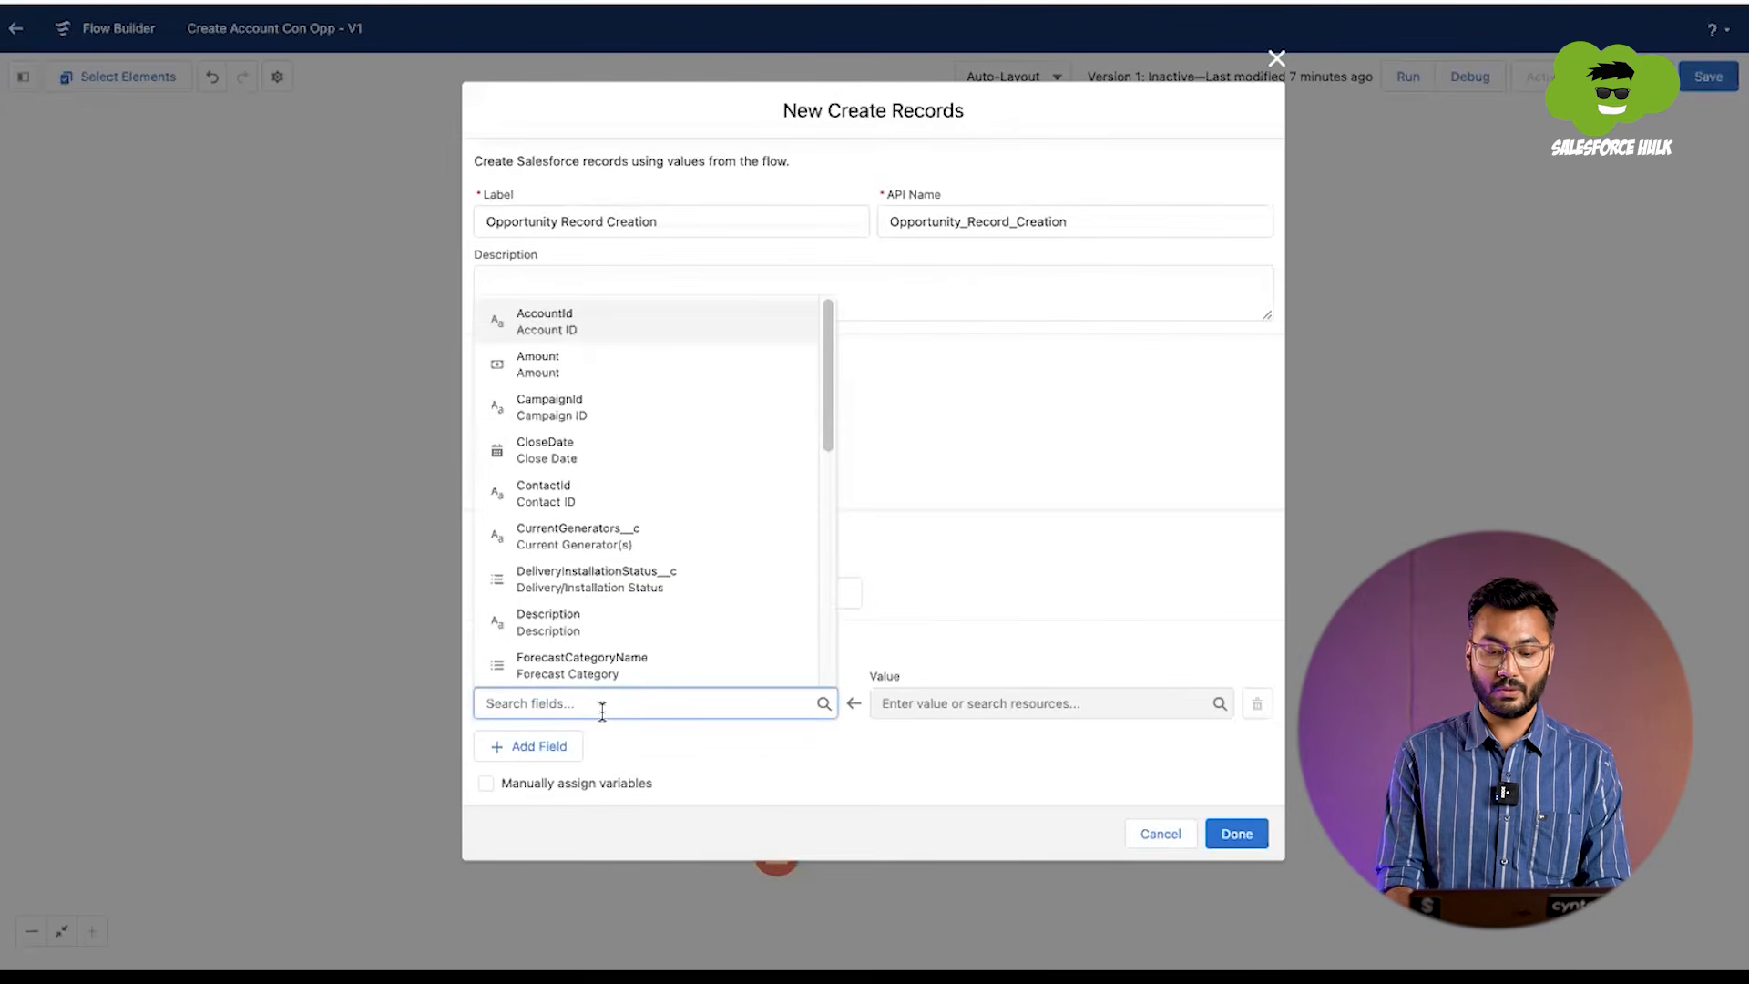
type("name")
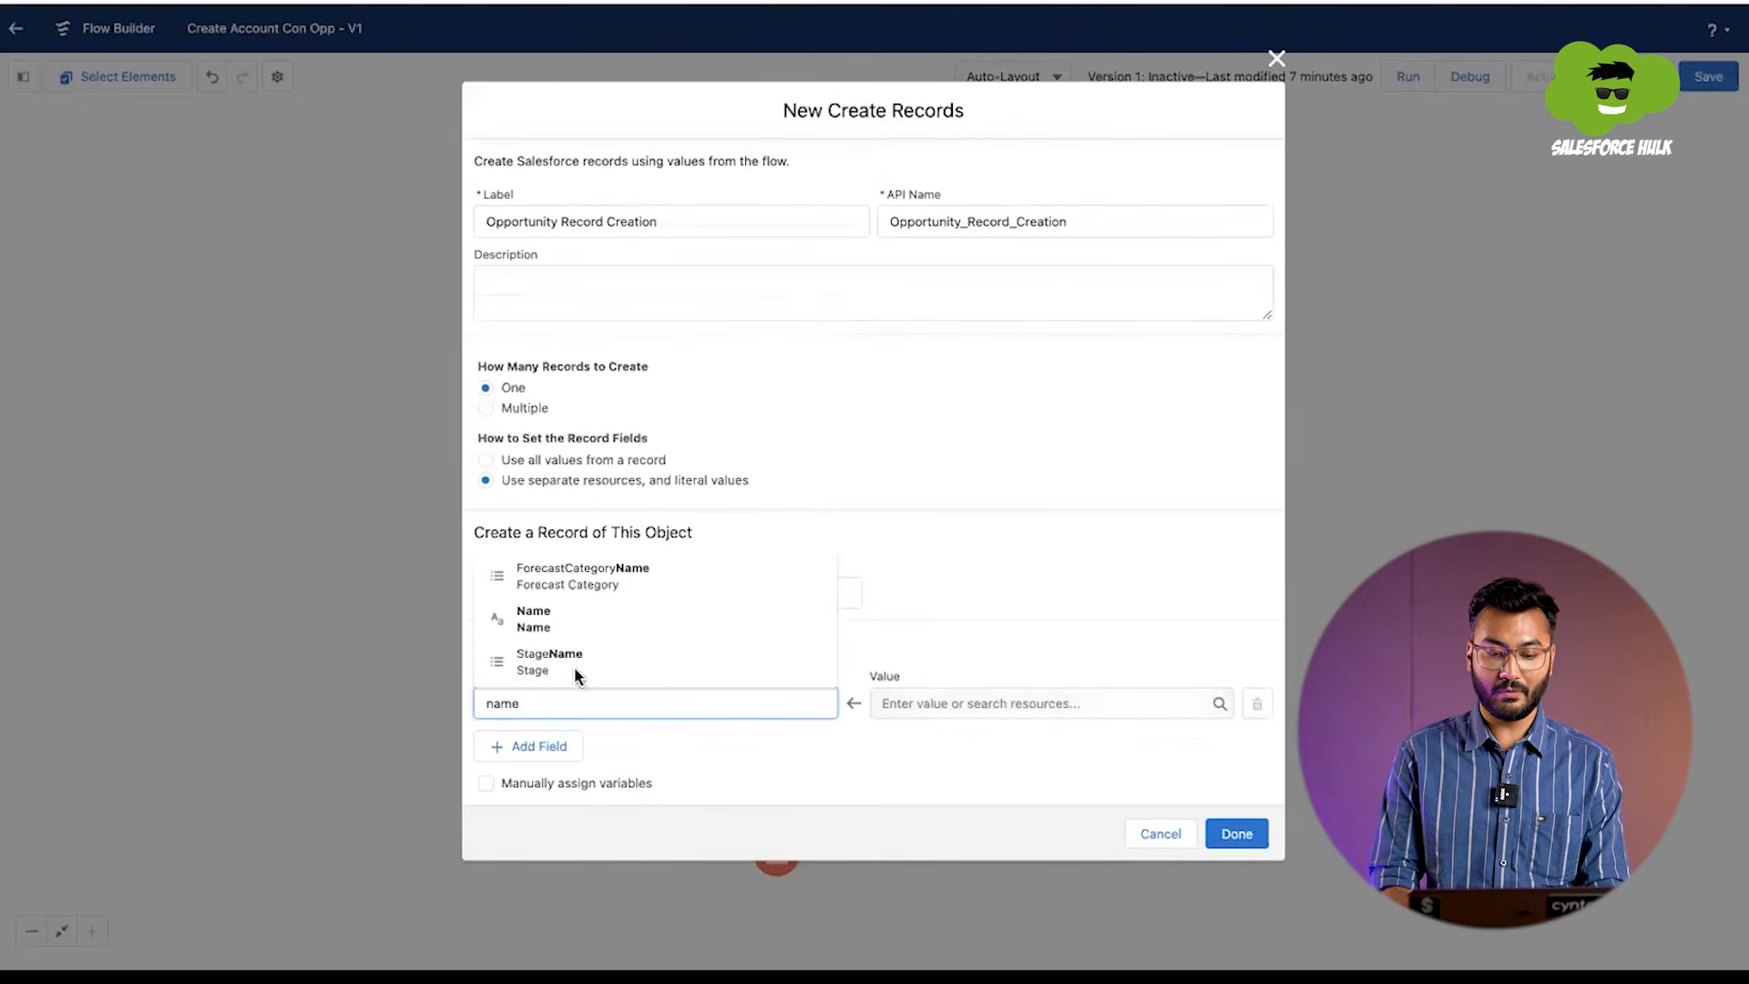
left_click(599, 626)
left_click(923, 704)
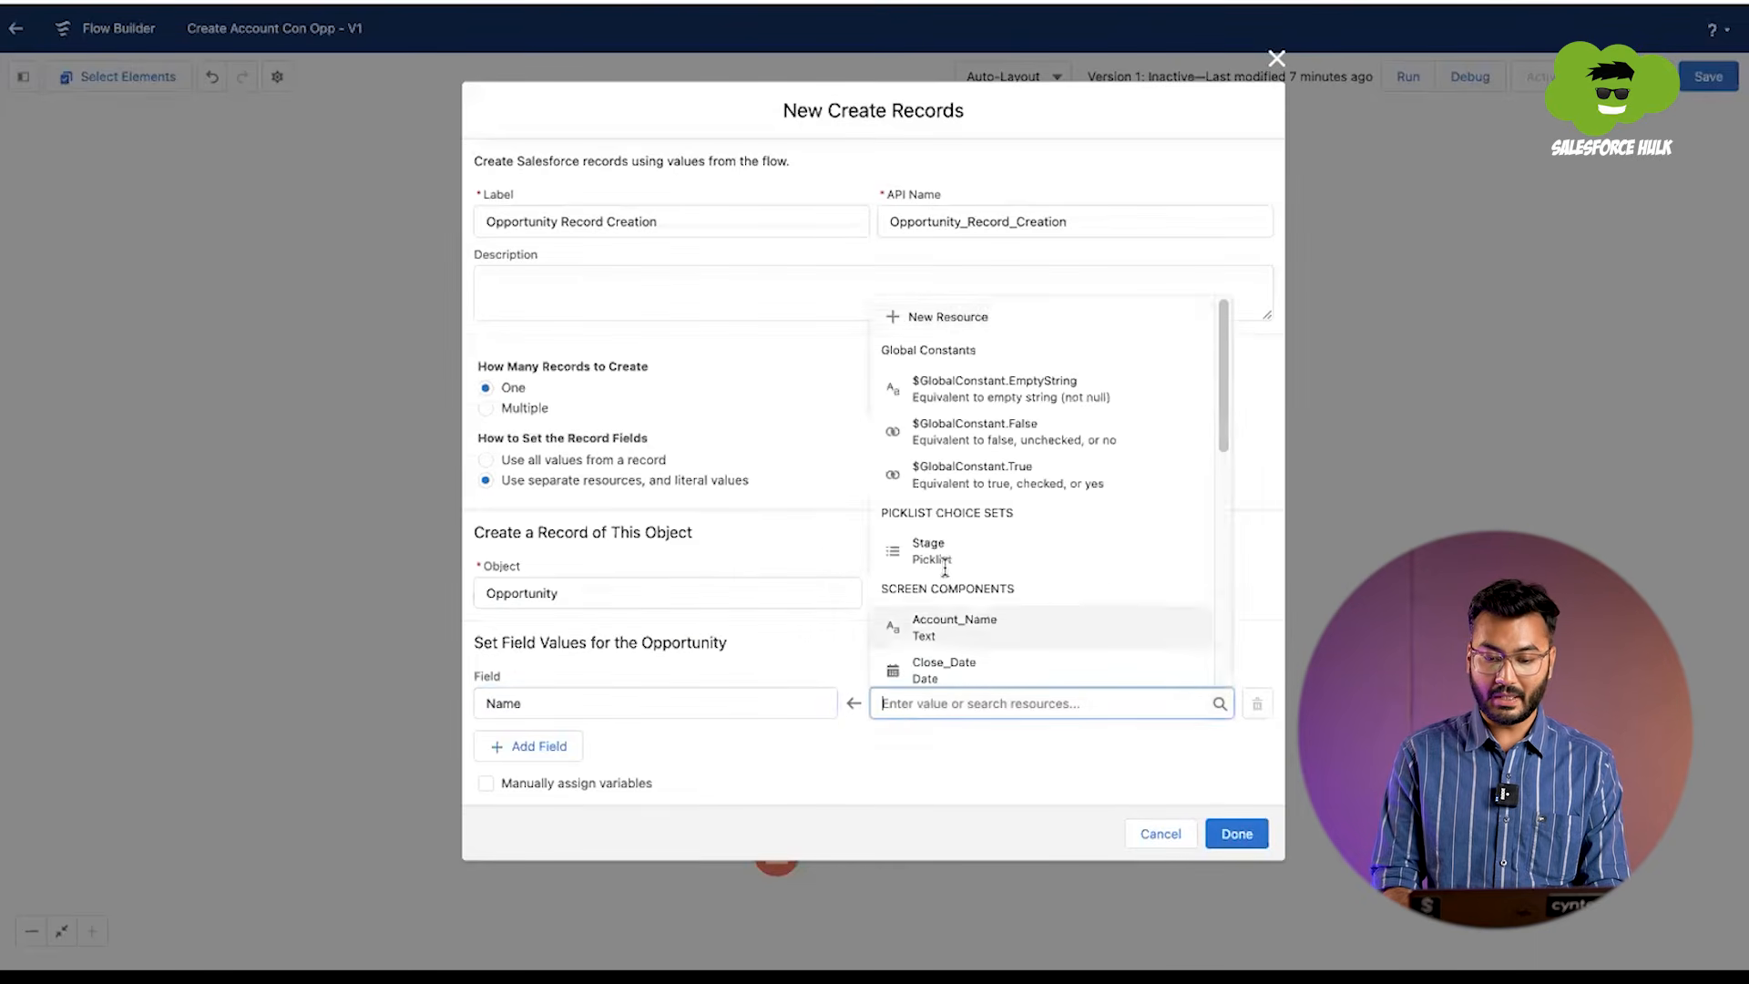
scroll(956, 545, "down", 5)
scroll(958, 545, "down", 2)
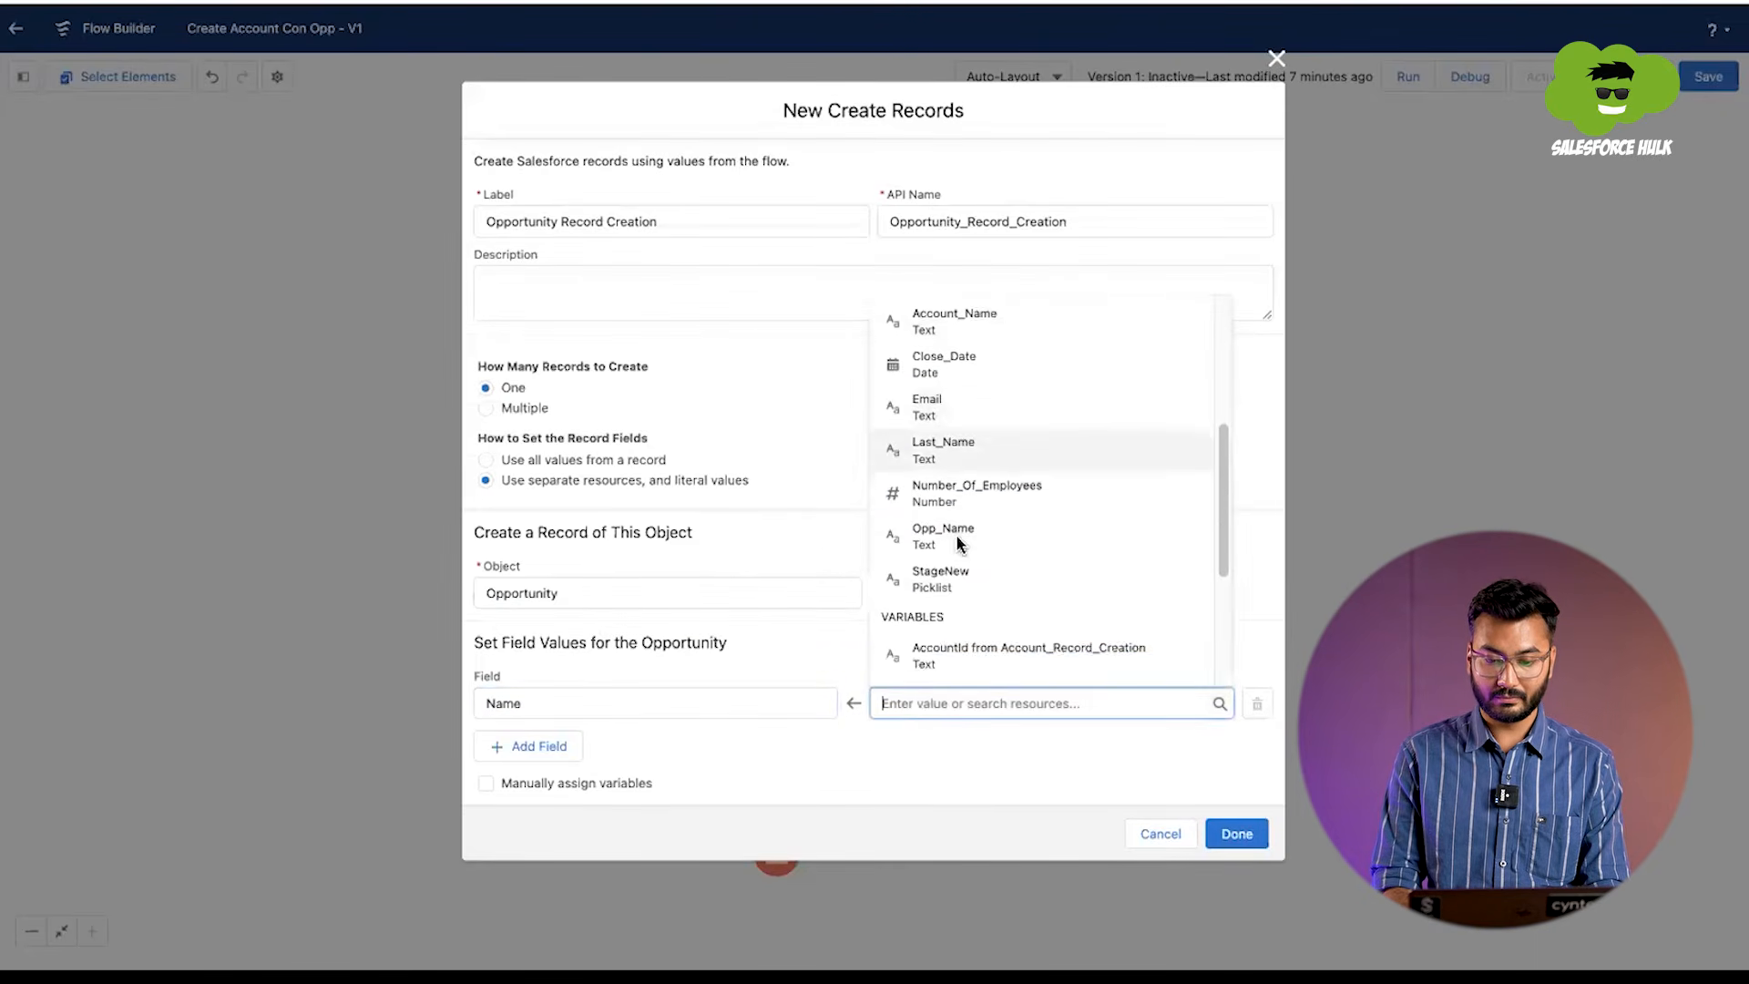
left_click(942, 549)
Step: Add a CloseDate field to the opportunity's field values and set it to the Close_Date screen component
left_click(534, 760)
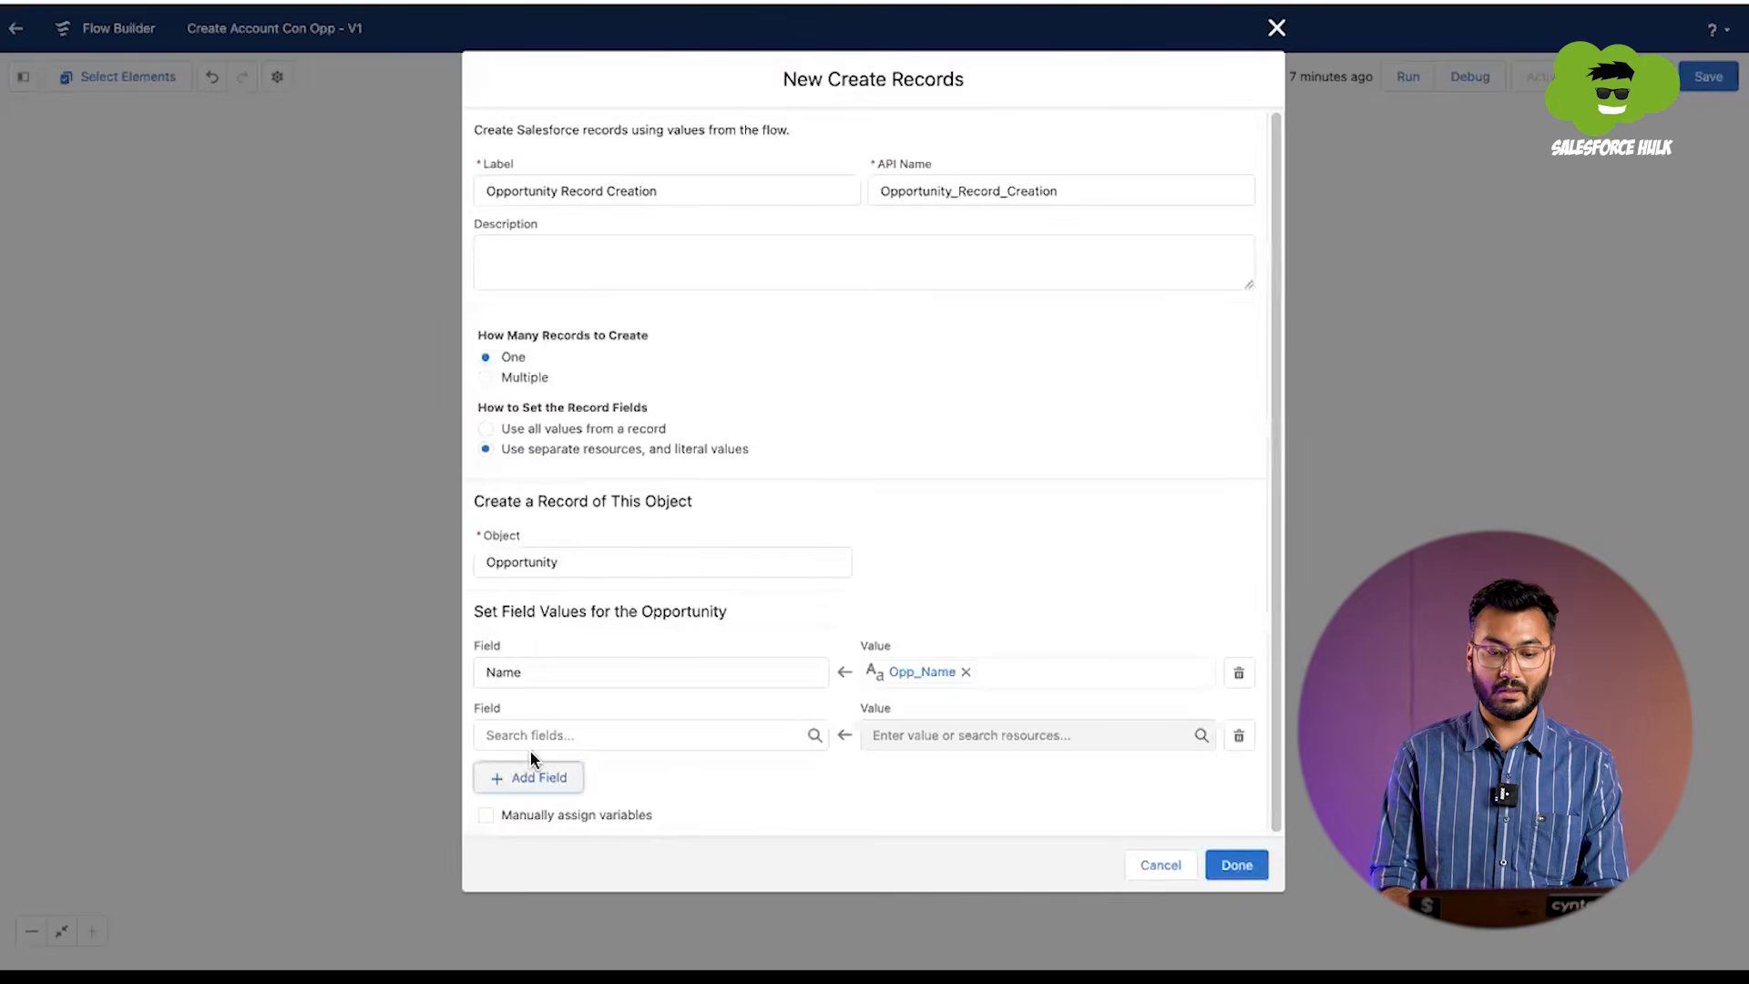
left_click(539, 738)
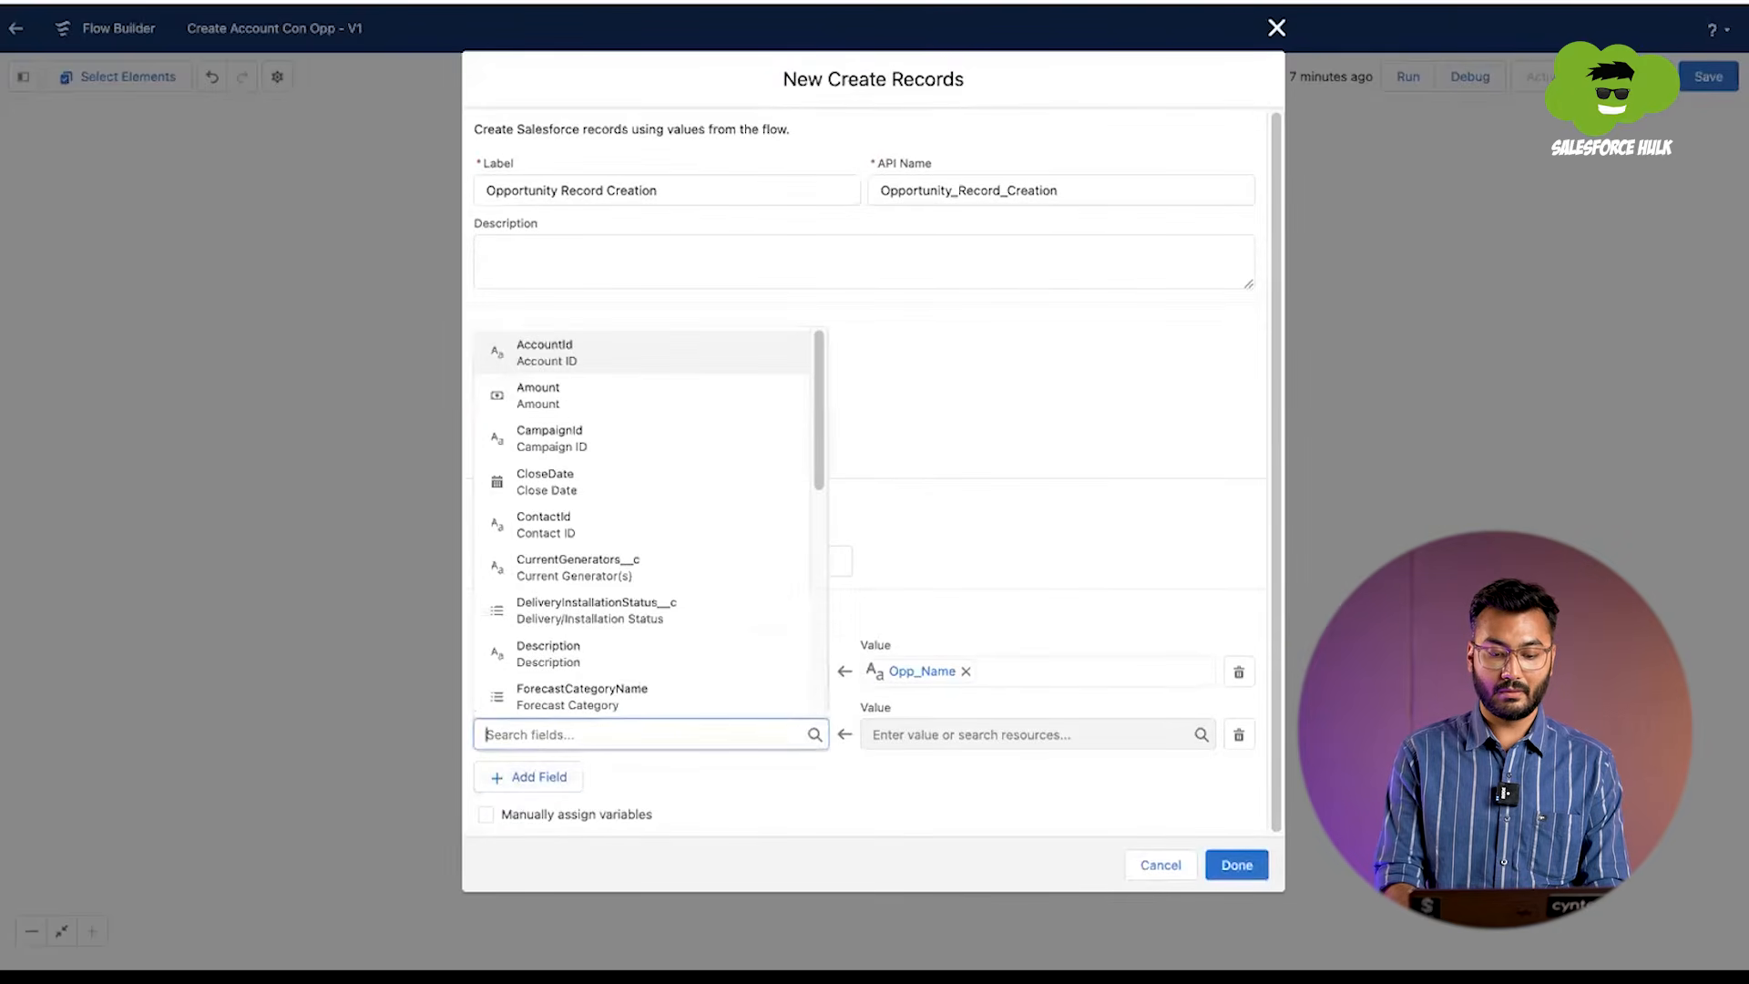
type("date")
left_click(526, 709)
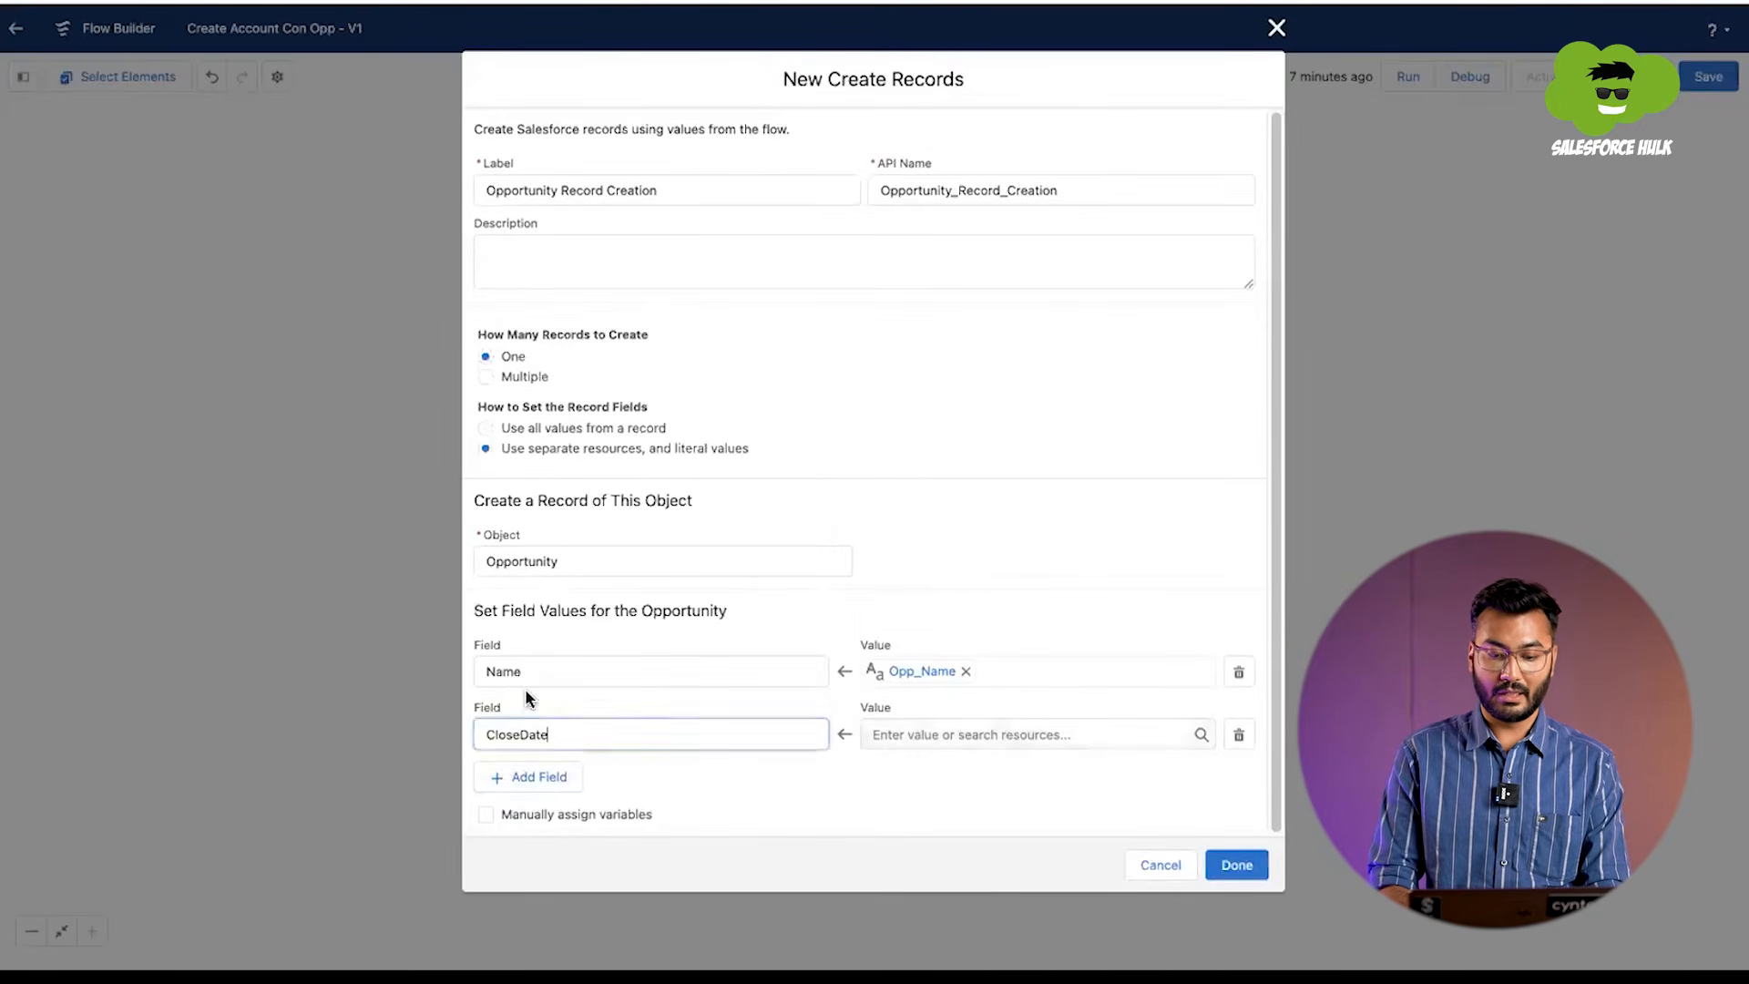
left_click(911, 734)
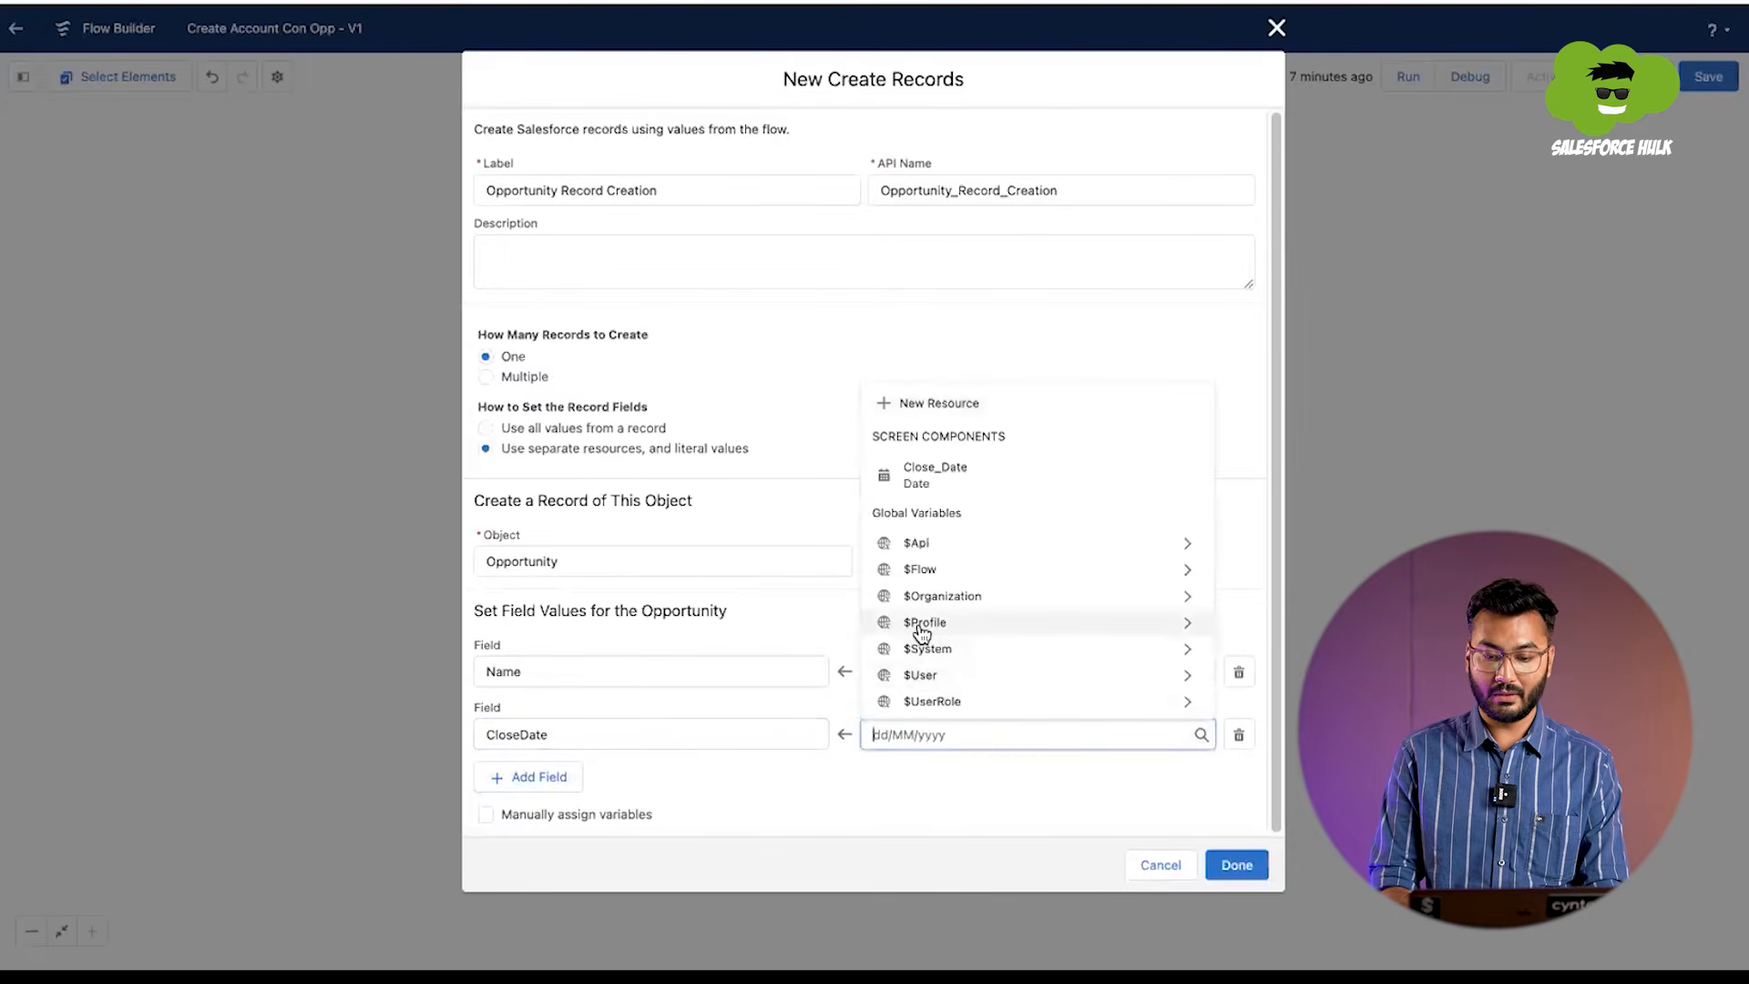
left_click(948, 468)
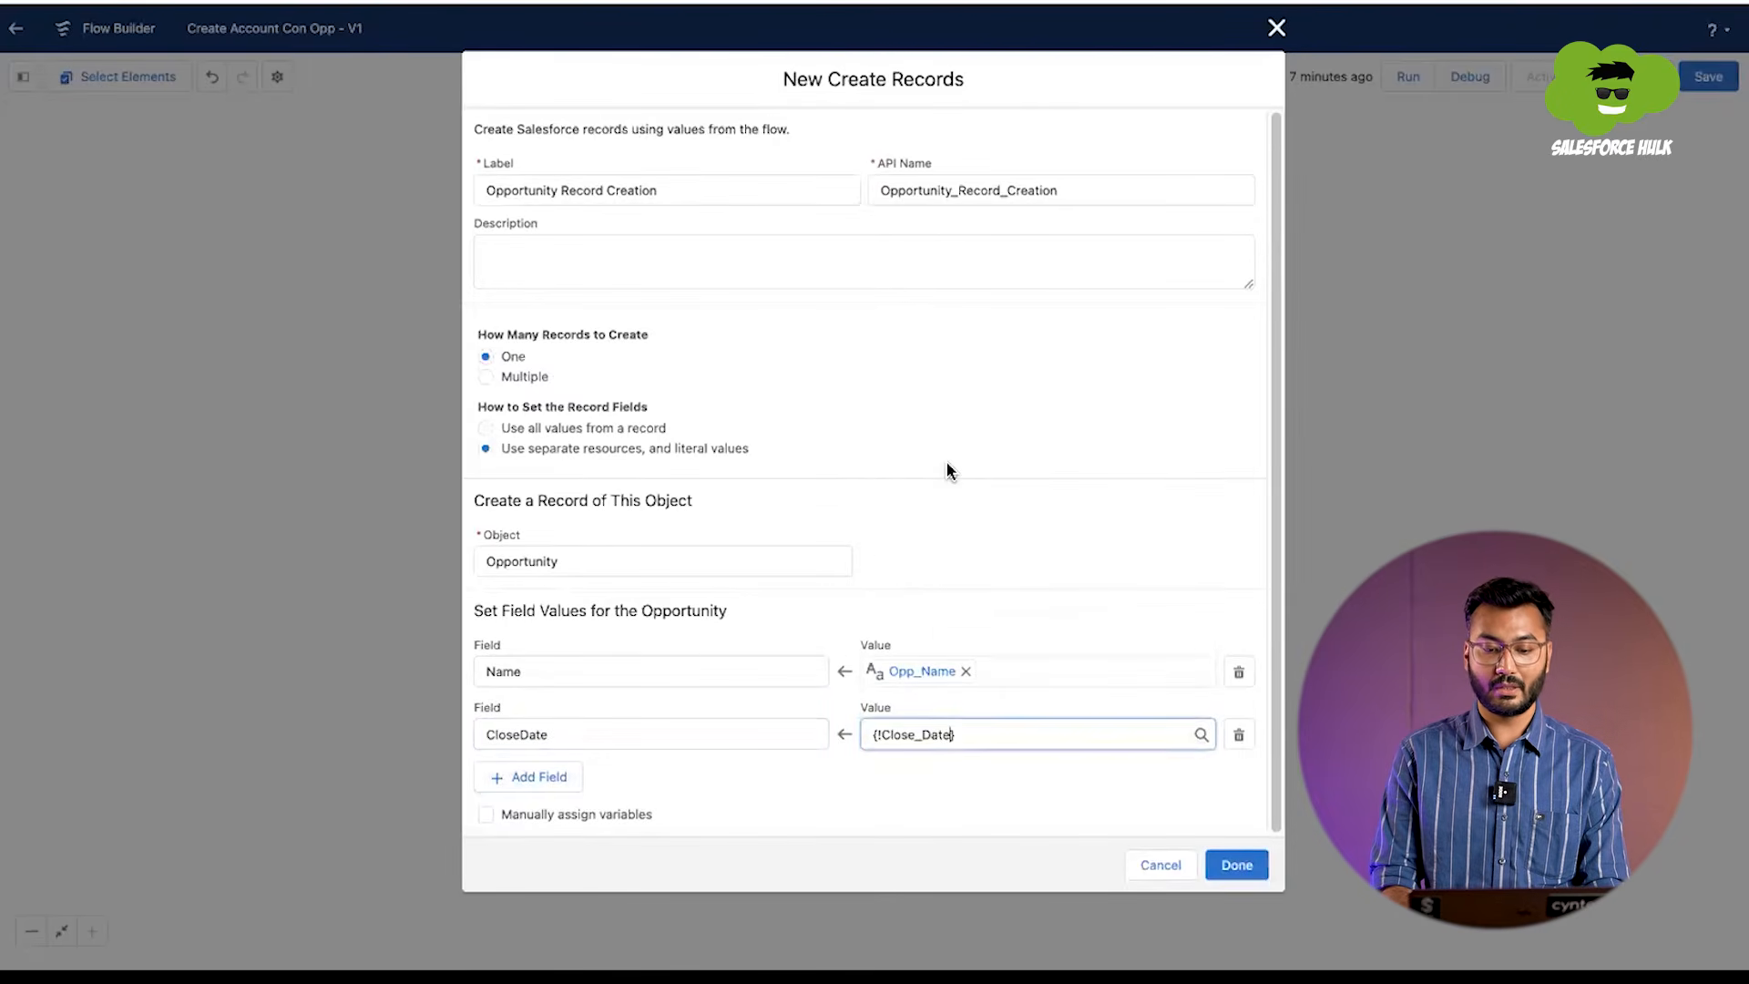
Step: Add a StageName field to the opportunity's field values
left_click(538, 776)
left_click(540, 796)
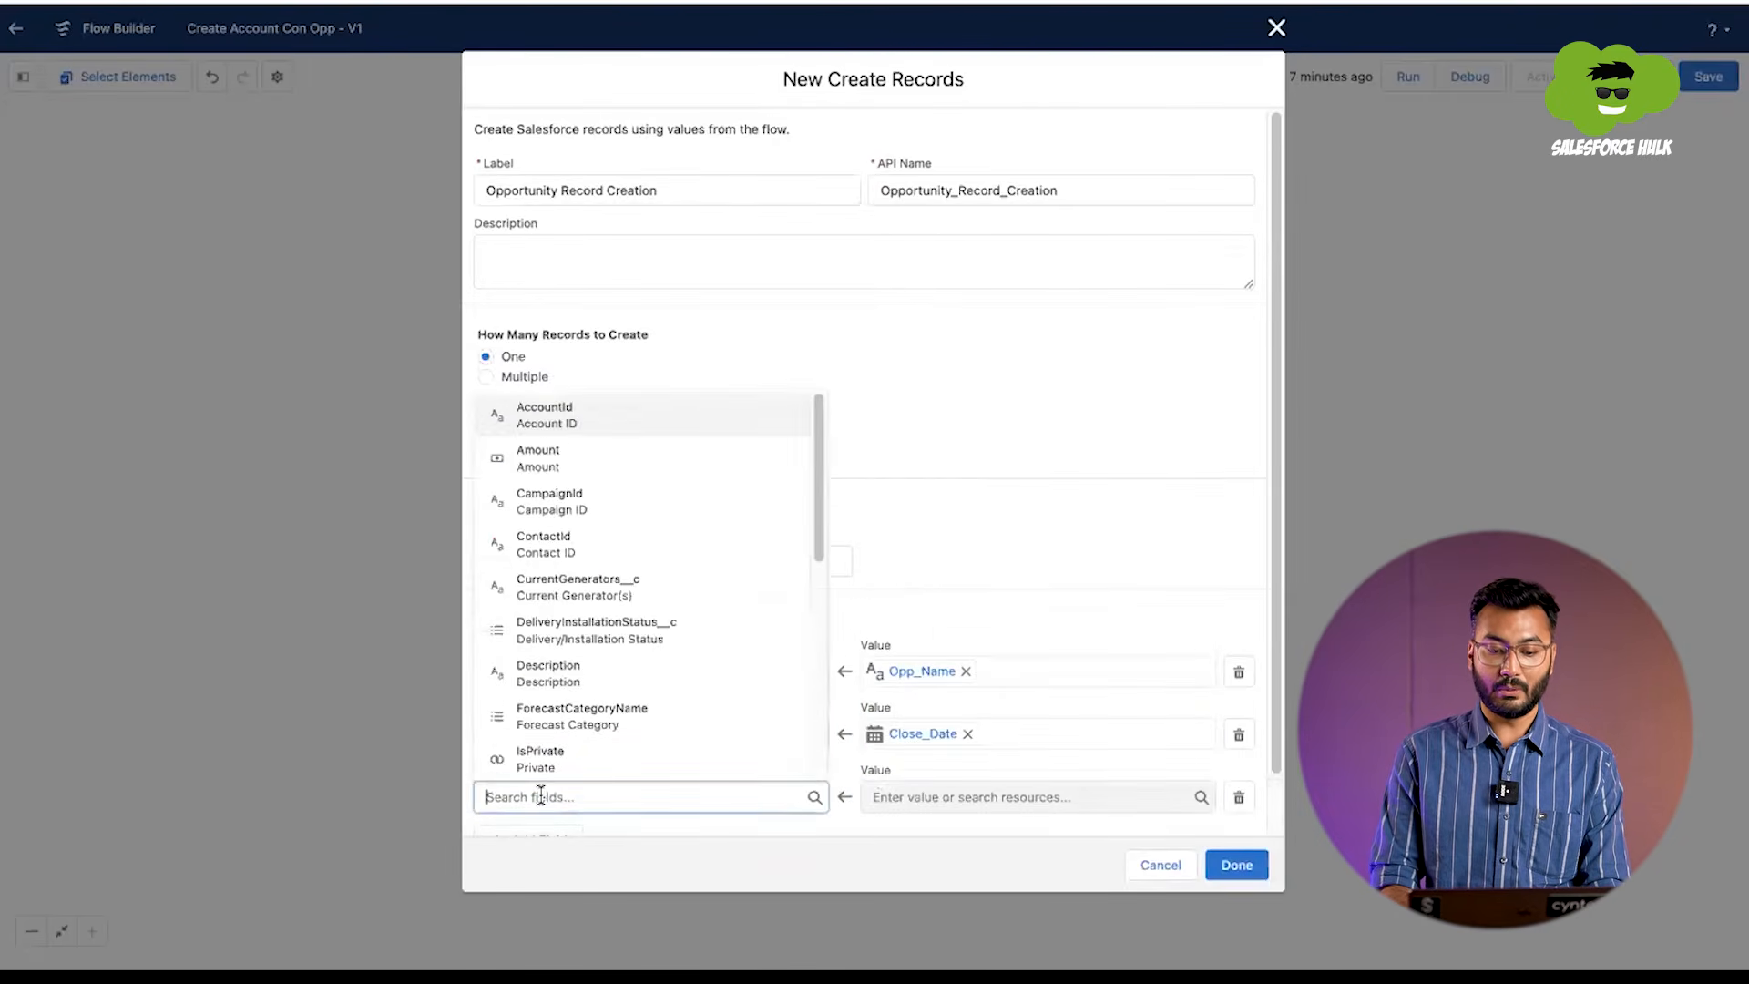
type("stage")
left_click(565, 744)
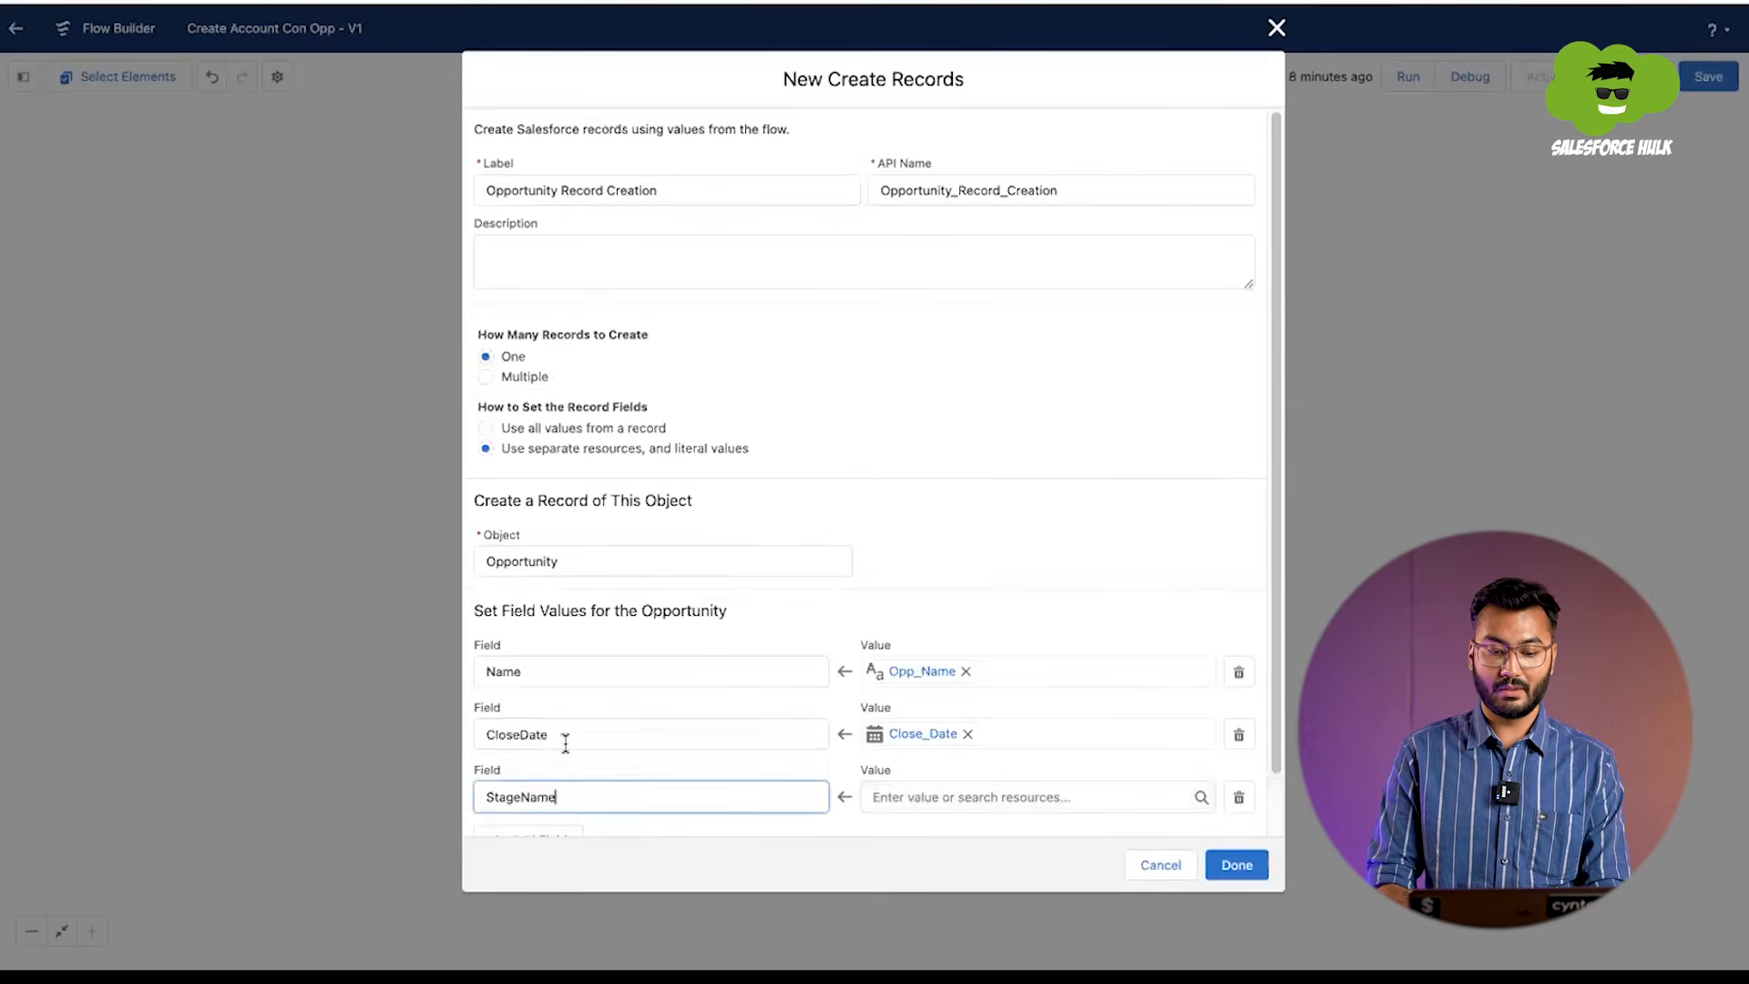
scroll(565, 743, "down", 1)
Step: Set the value of the opportunity's StageName field to the StageNew screen component
left_click(938, 734)
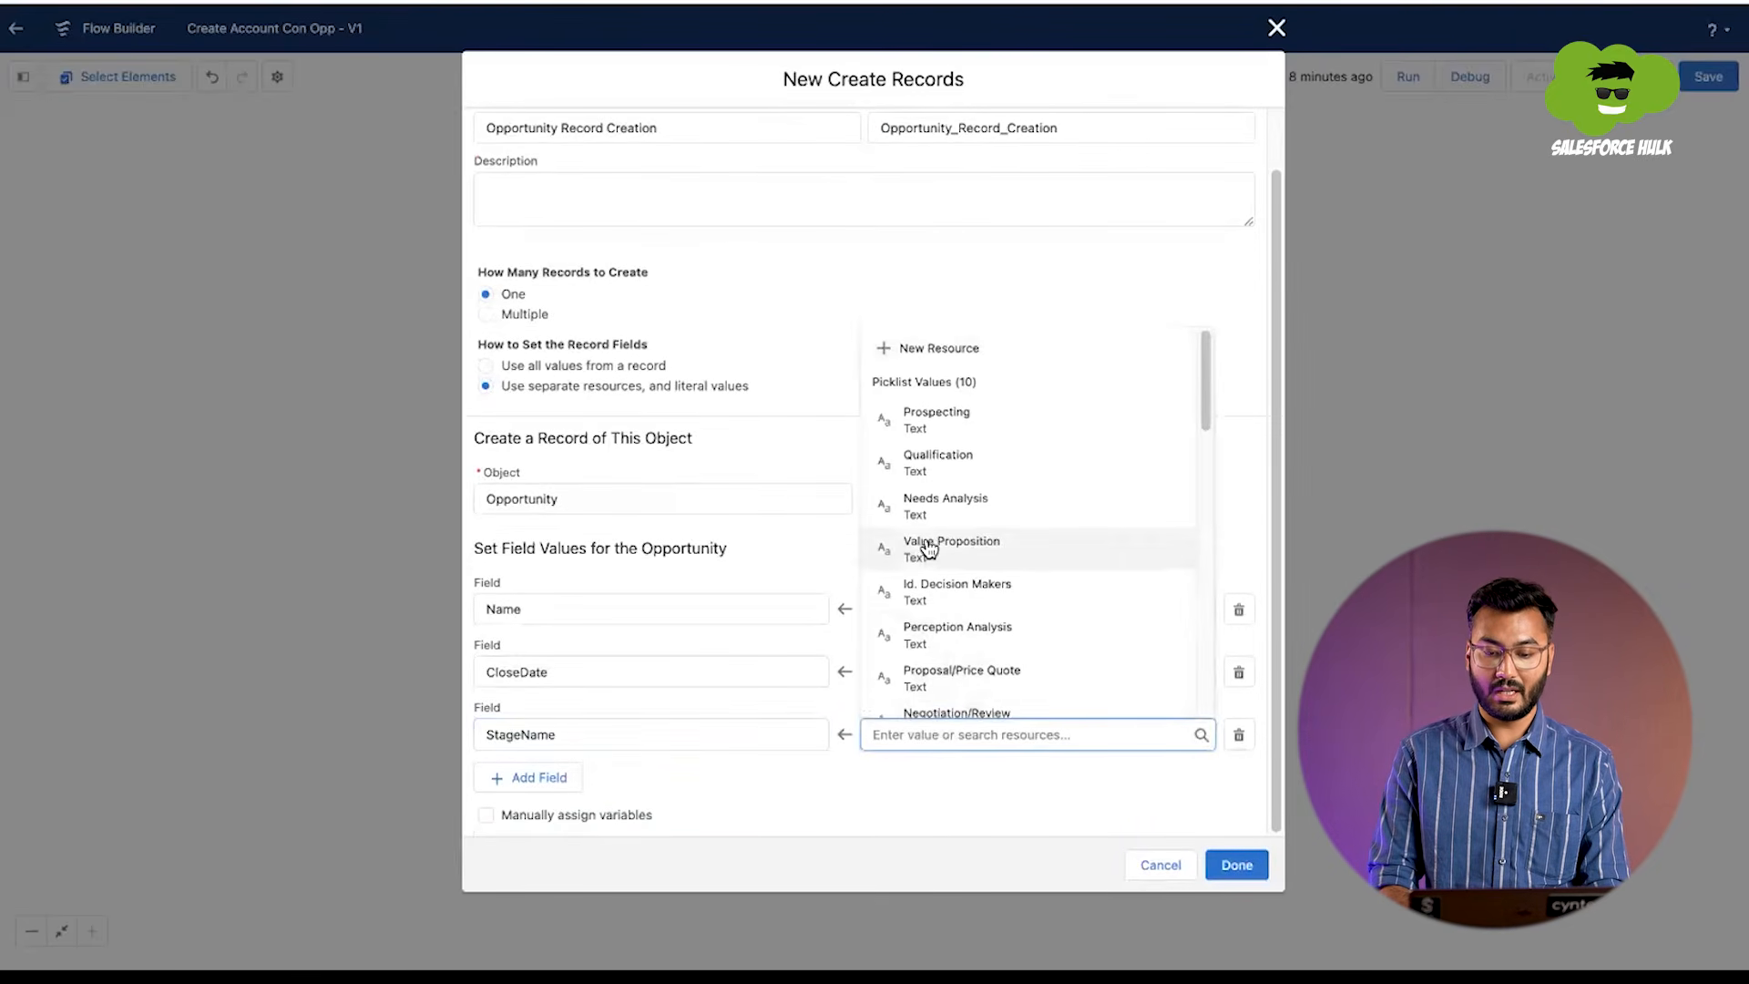
scroll(928, 549, "down", 1)
scroll(928, 550, "up", 1)
scroll(928, 548, "down", 1)
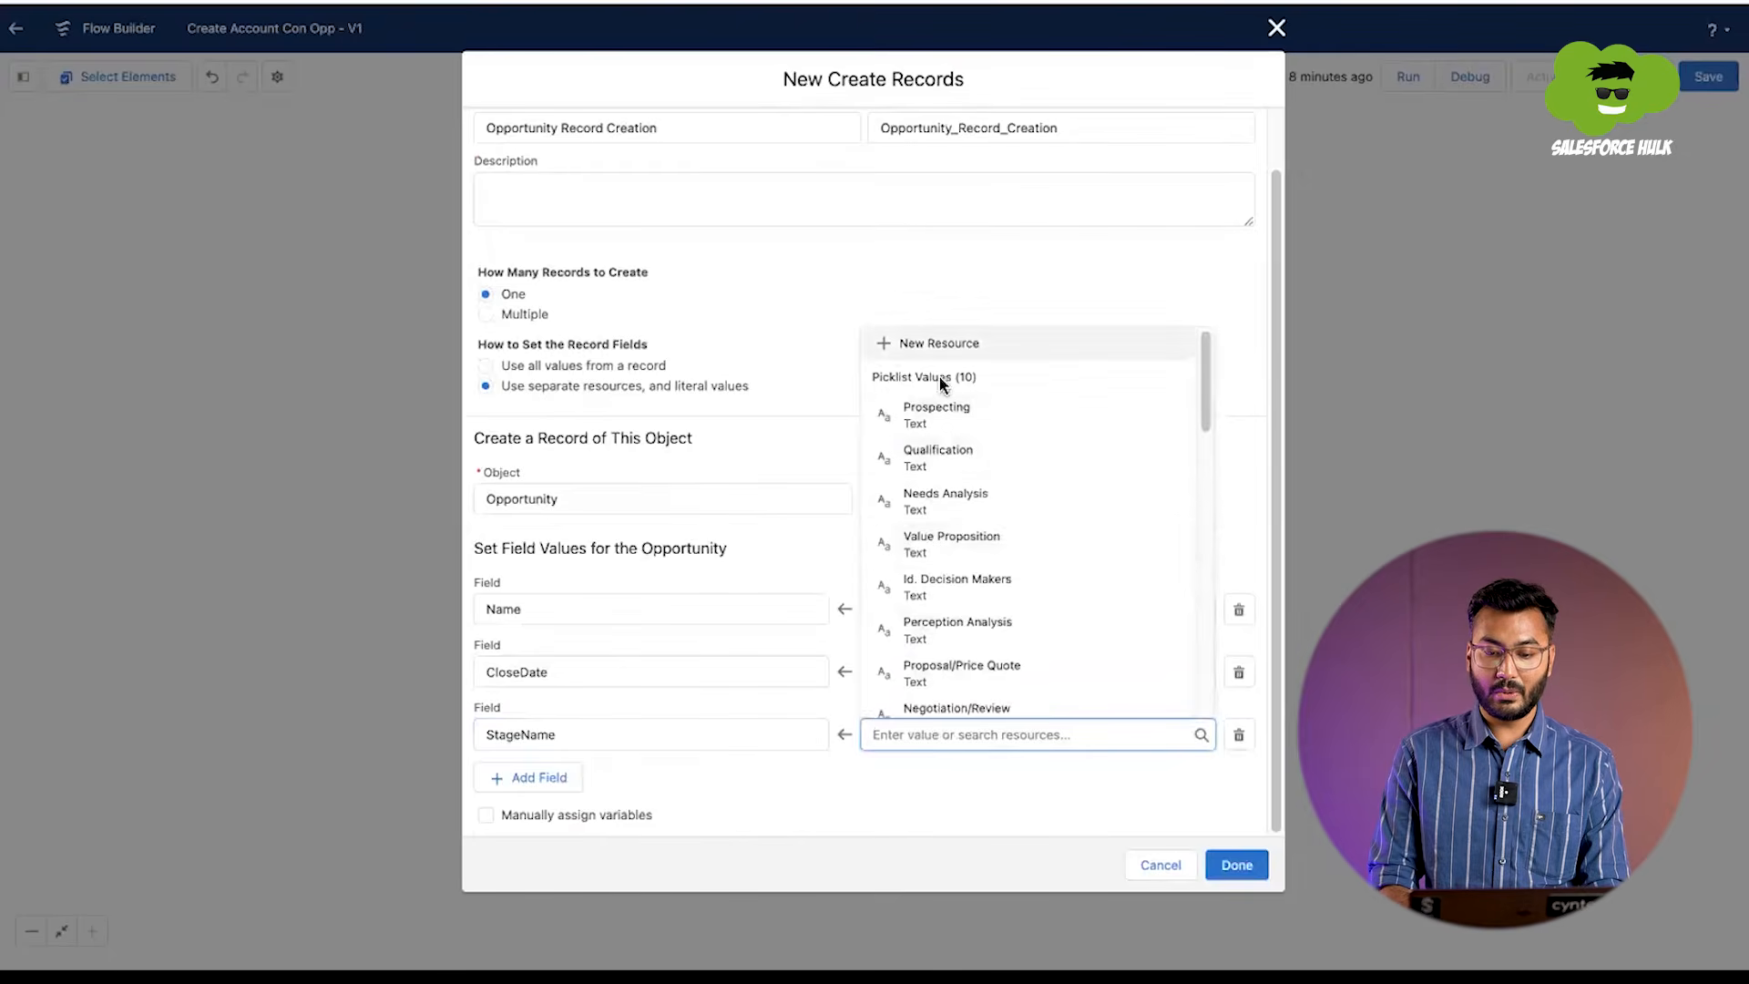
scroll(935, 533, "down", 5)
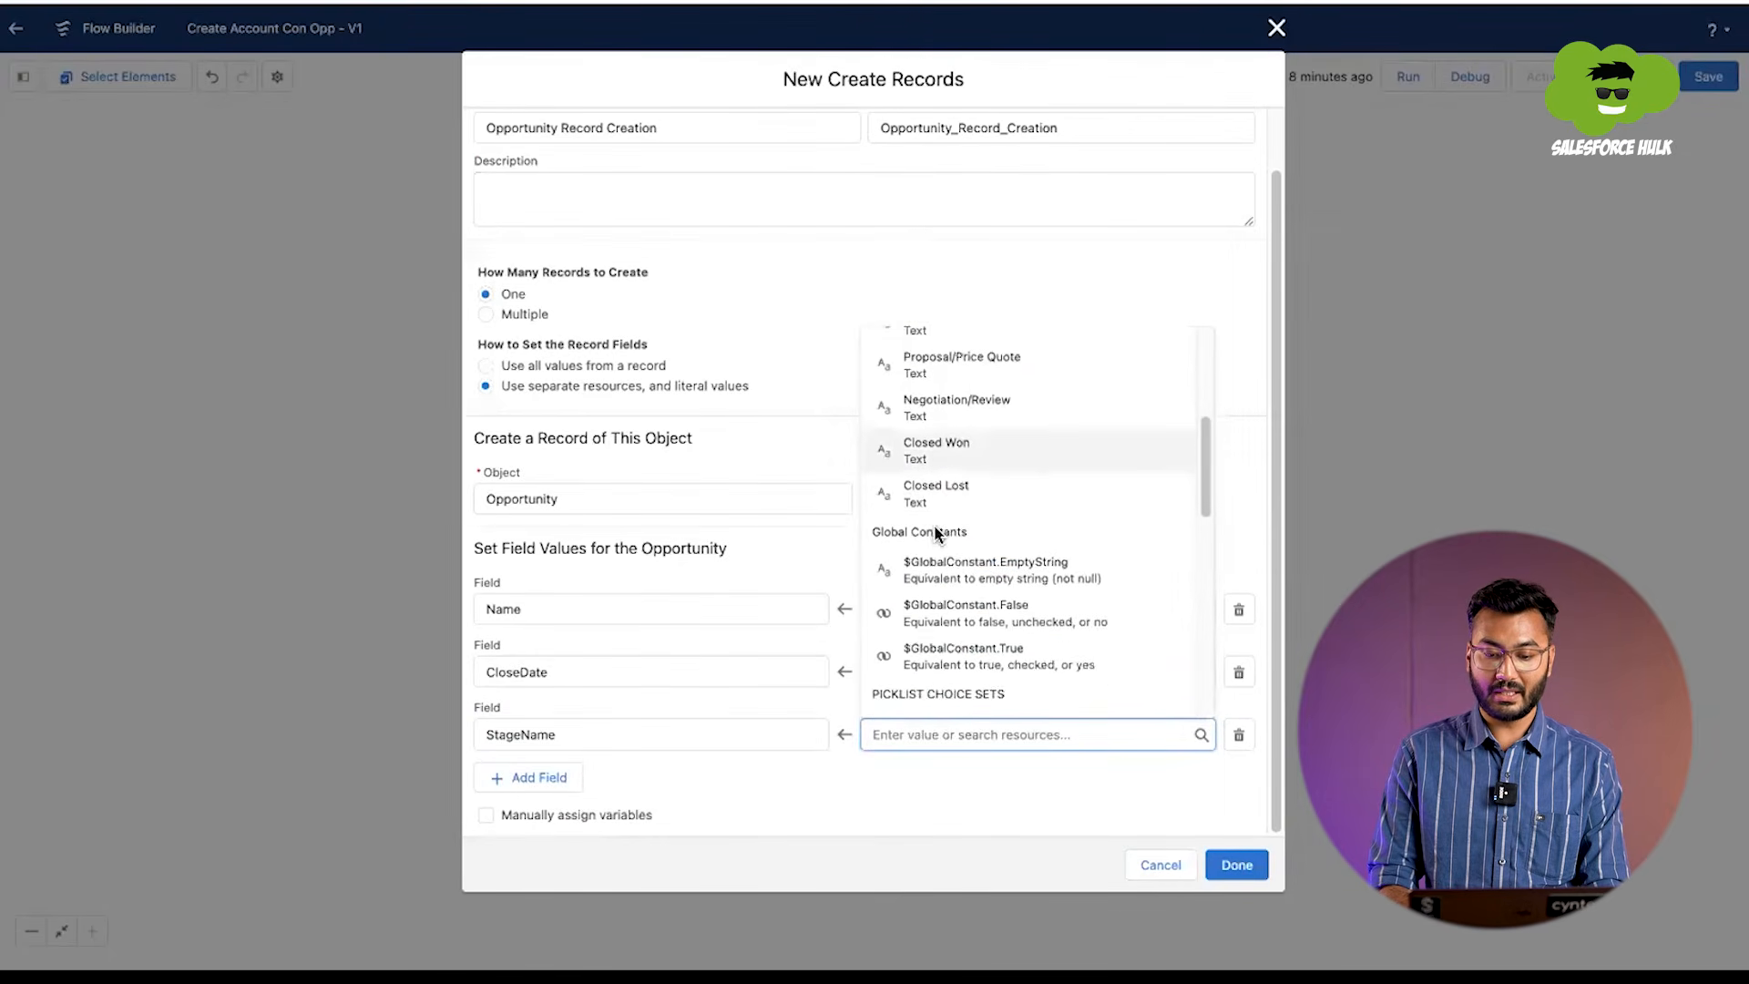
scroll(936, 533, "down", 3)
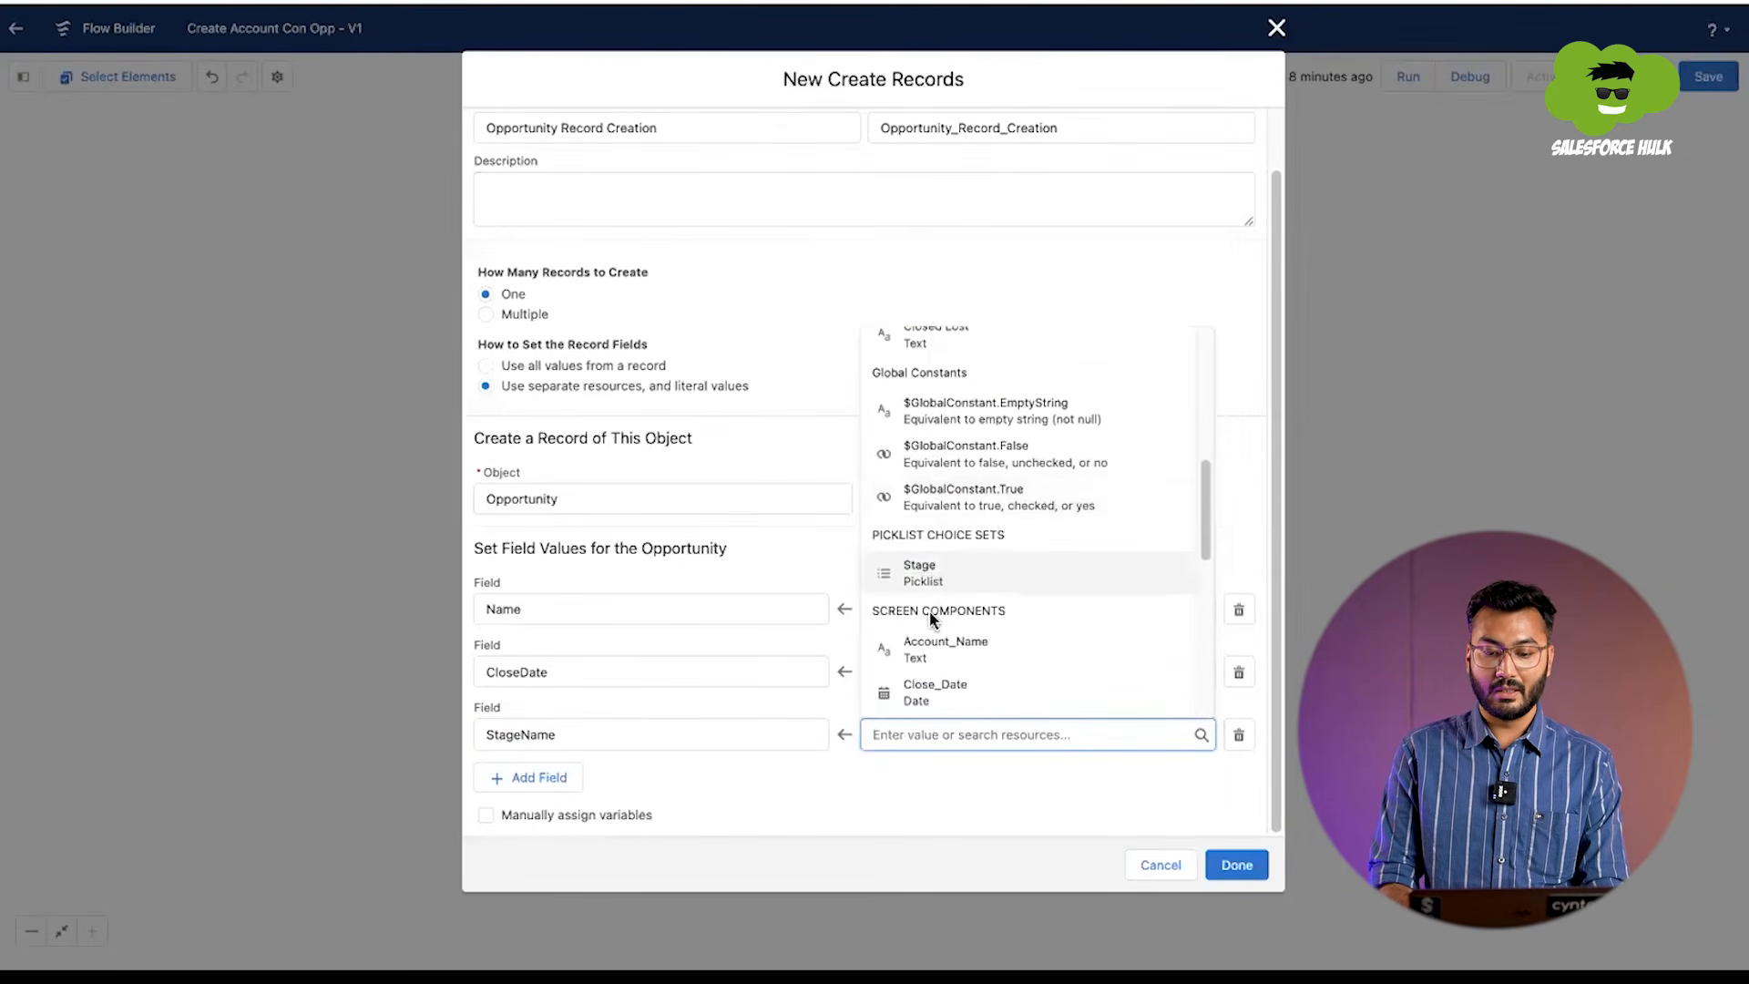
scroll(933, 605, "down", 1)
scroll(944, 583, "down", 2)
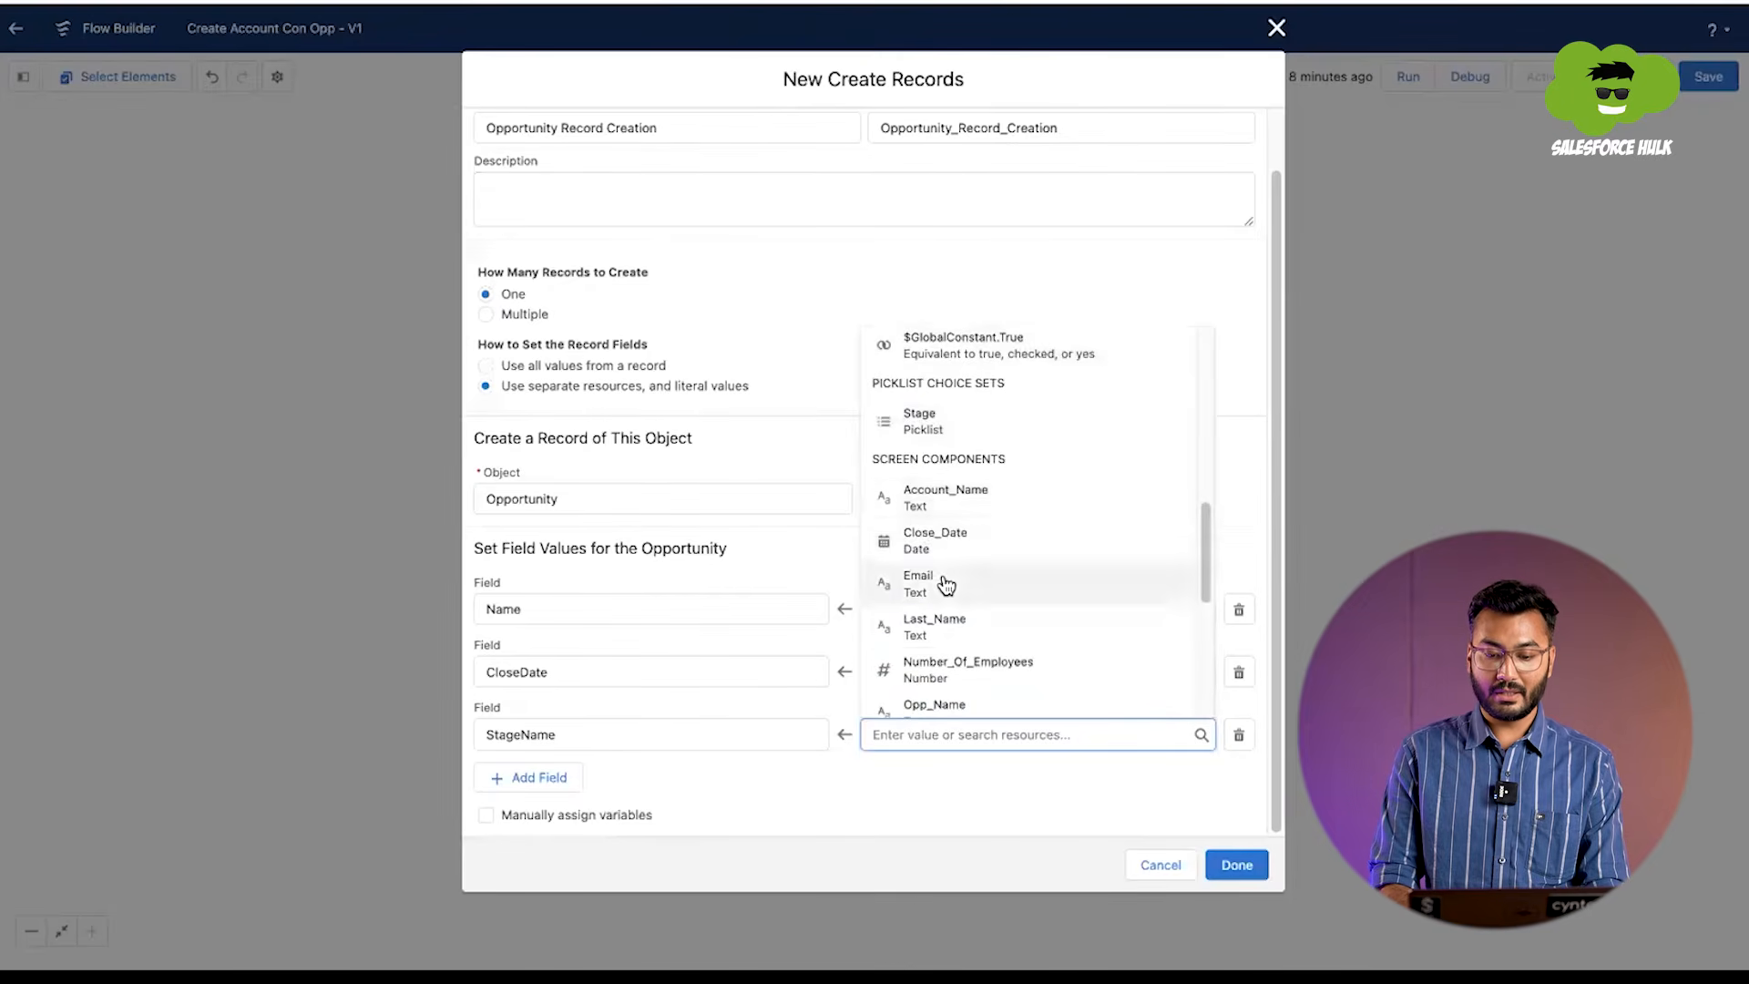
scroll(946, 584, "down", 2)
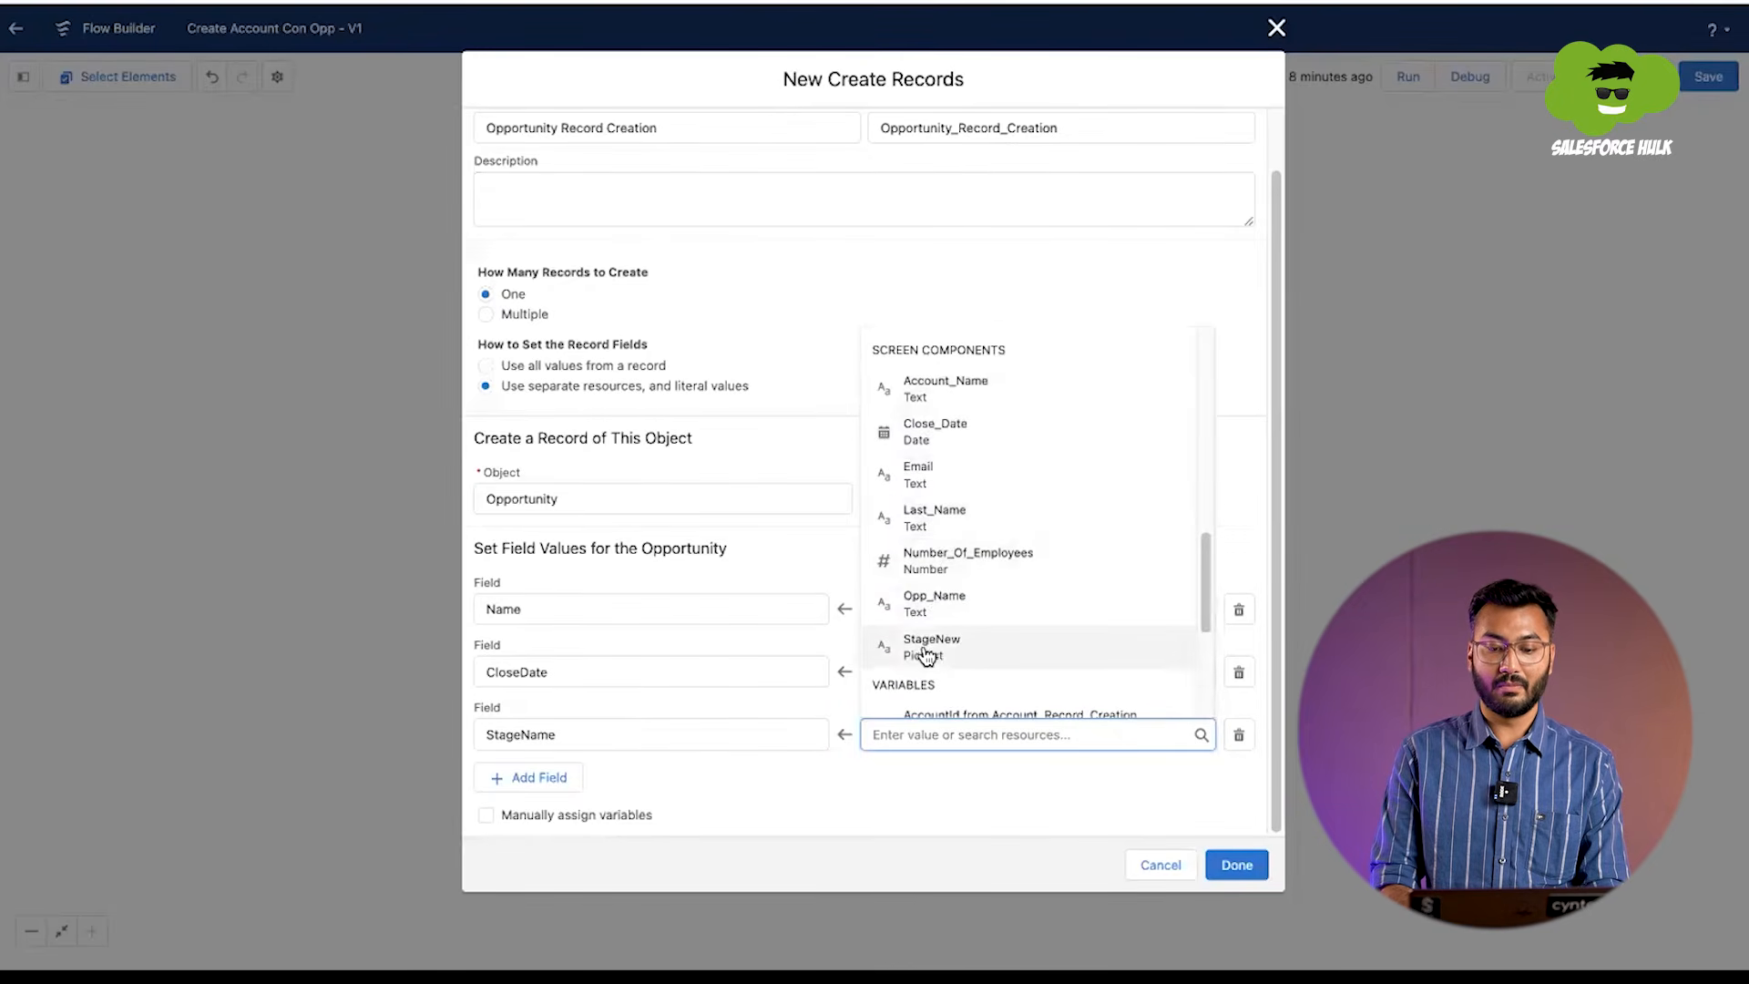
left_click(926, 651)
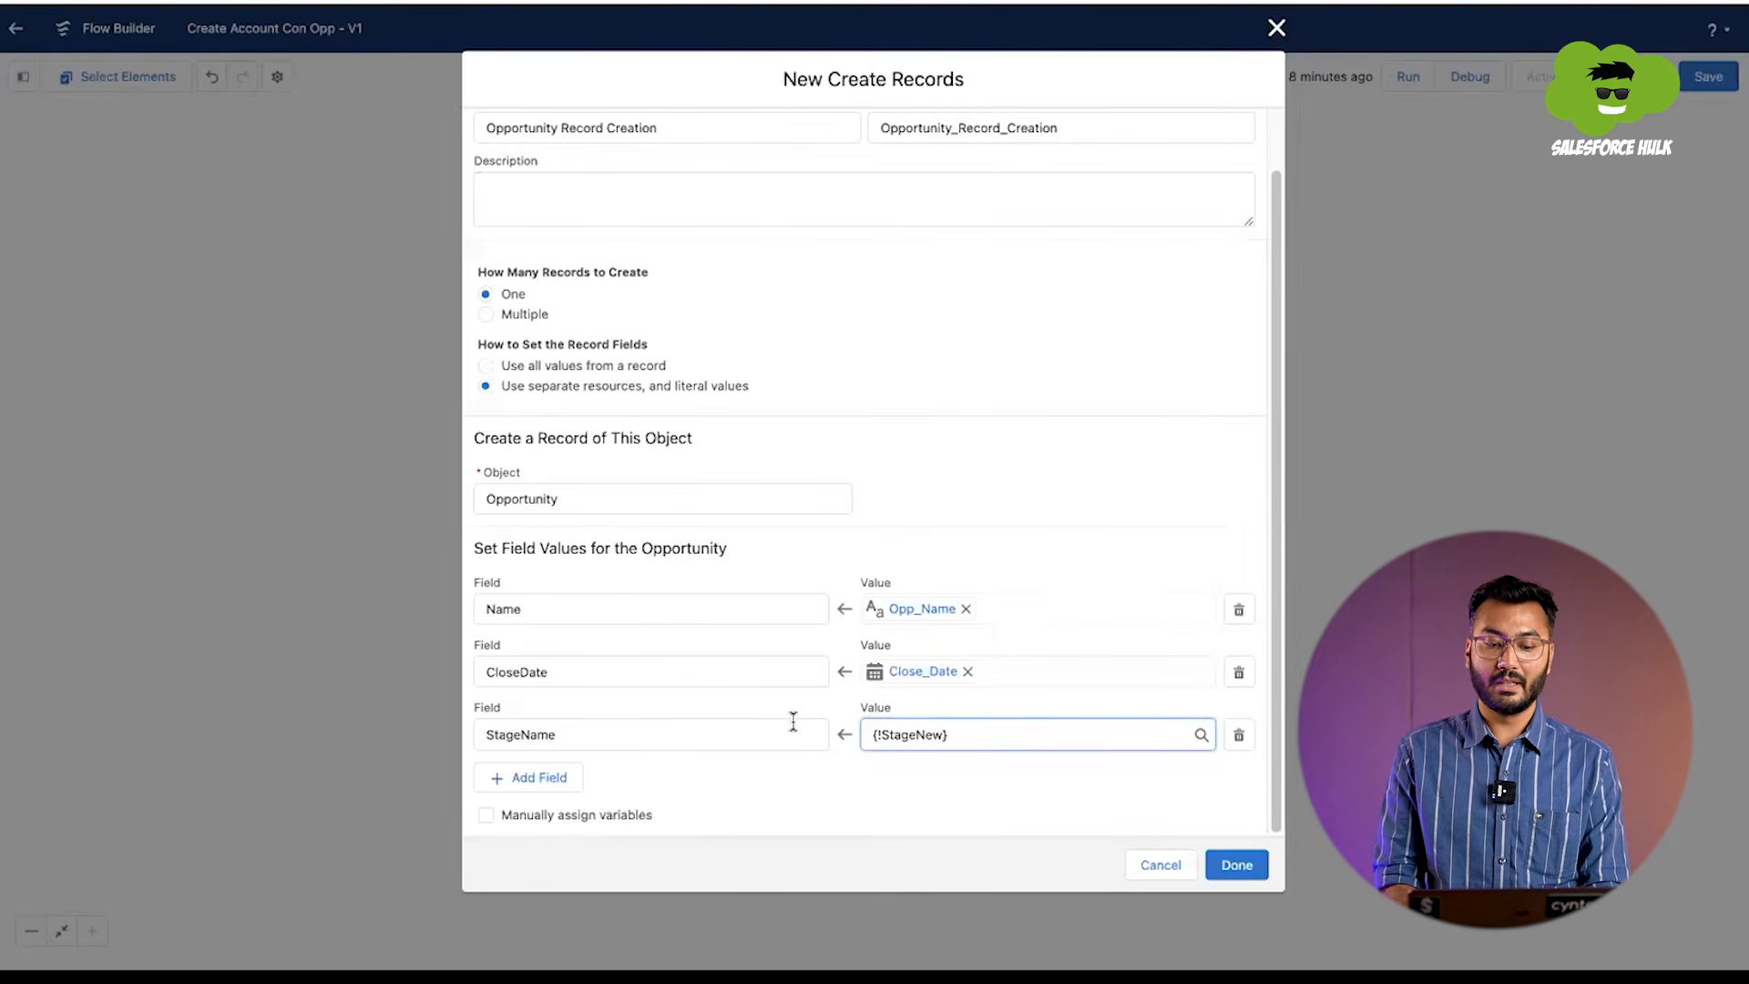
Step: Add an AccountId field to the opportunity's field values
left_click(525, 781)
scroll(559, 734, "down", 1)
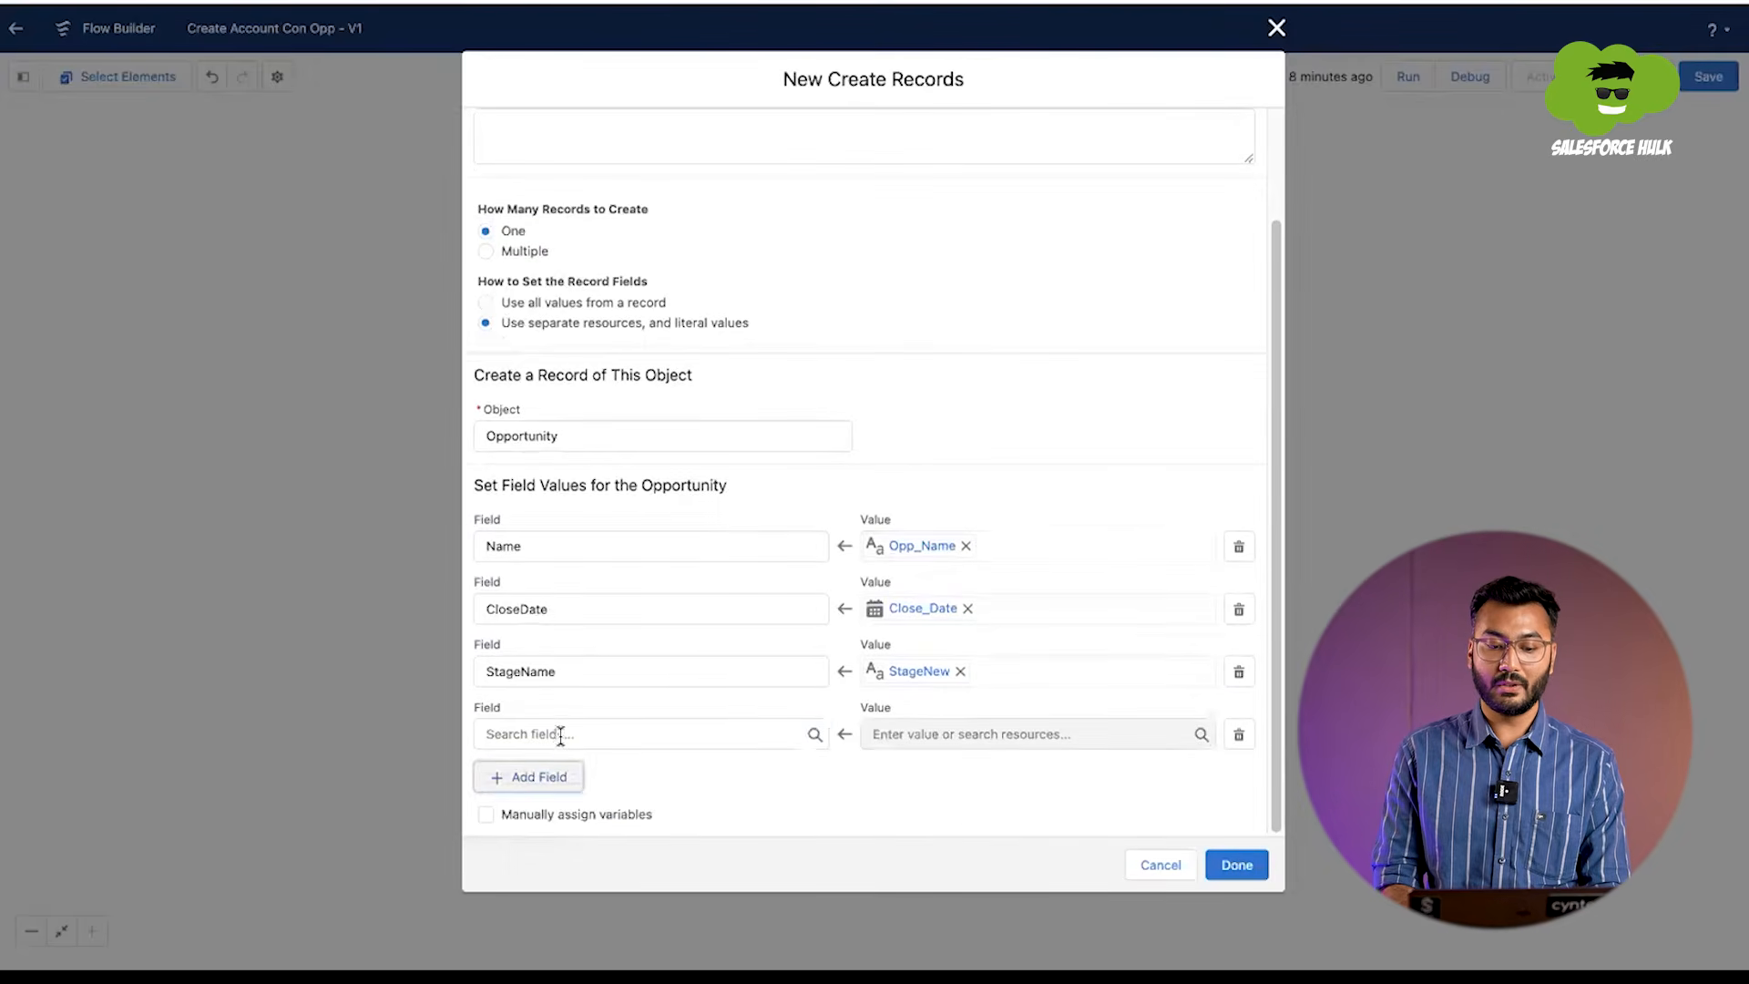
left_click(558, 734)
type("oppo")
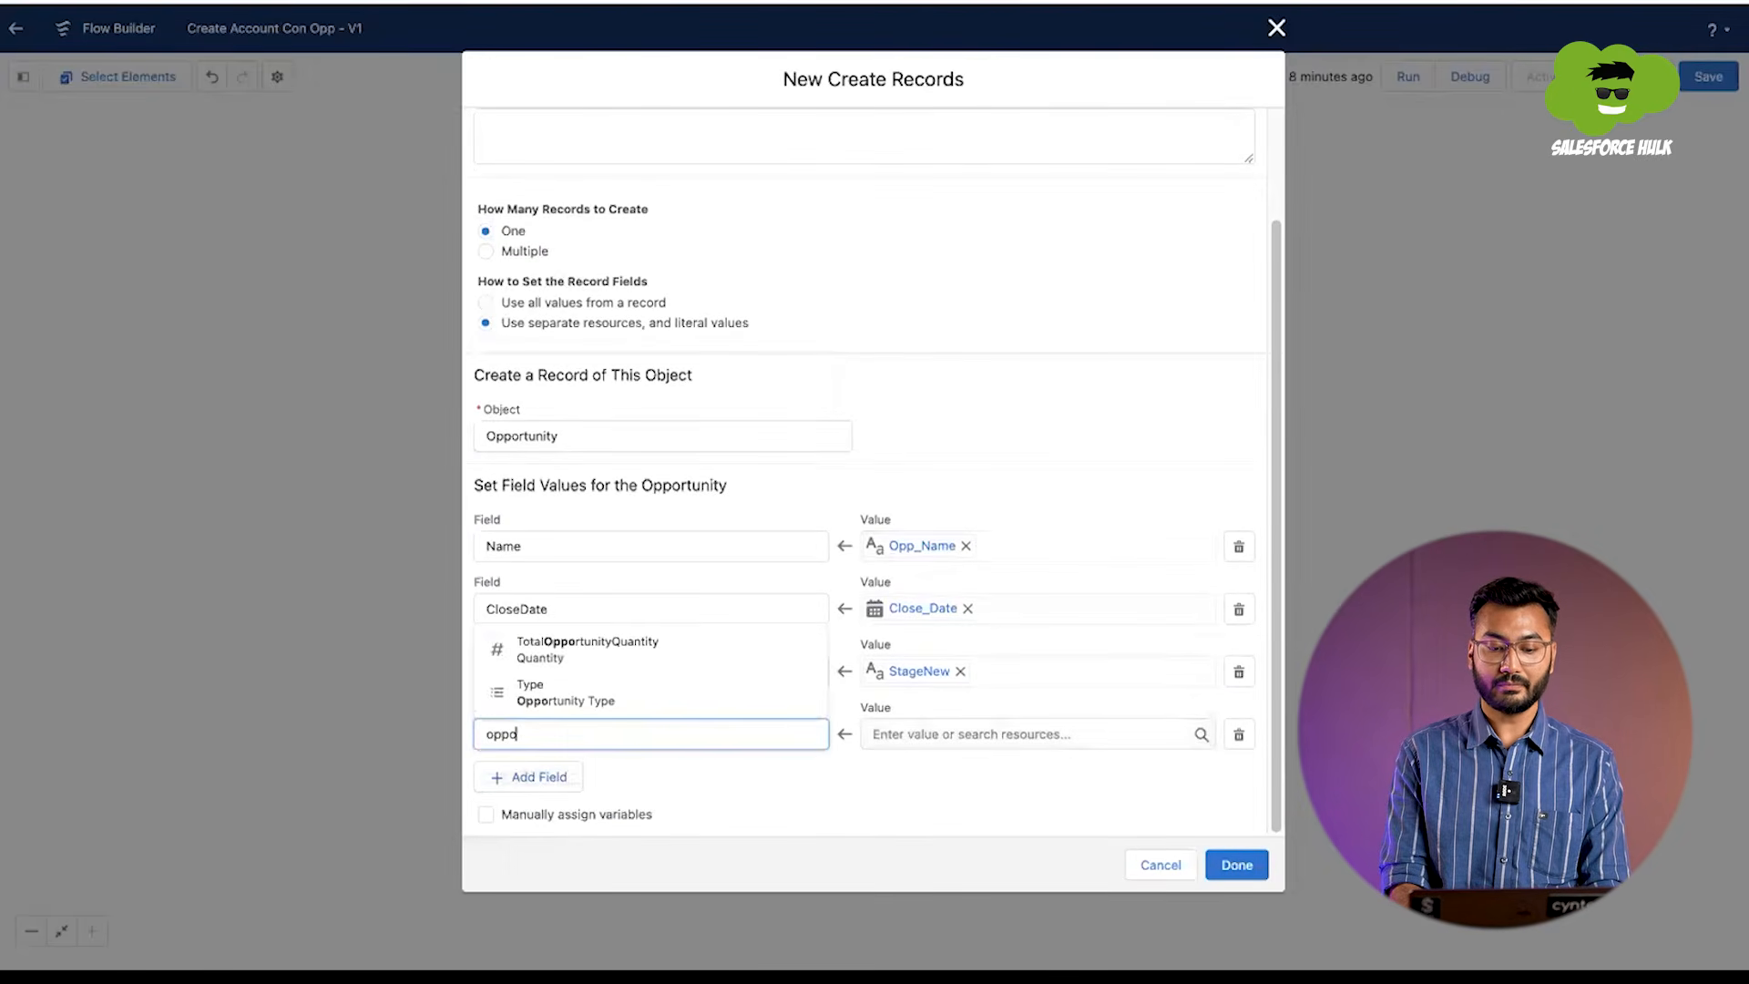
key("BackSpace")
key("BackSpace")
key("BackSpace")
key("BackSpace")
type("acc")
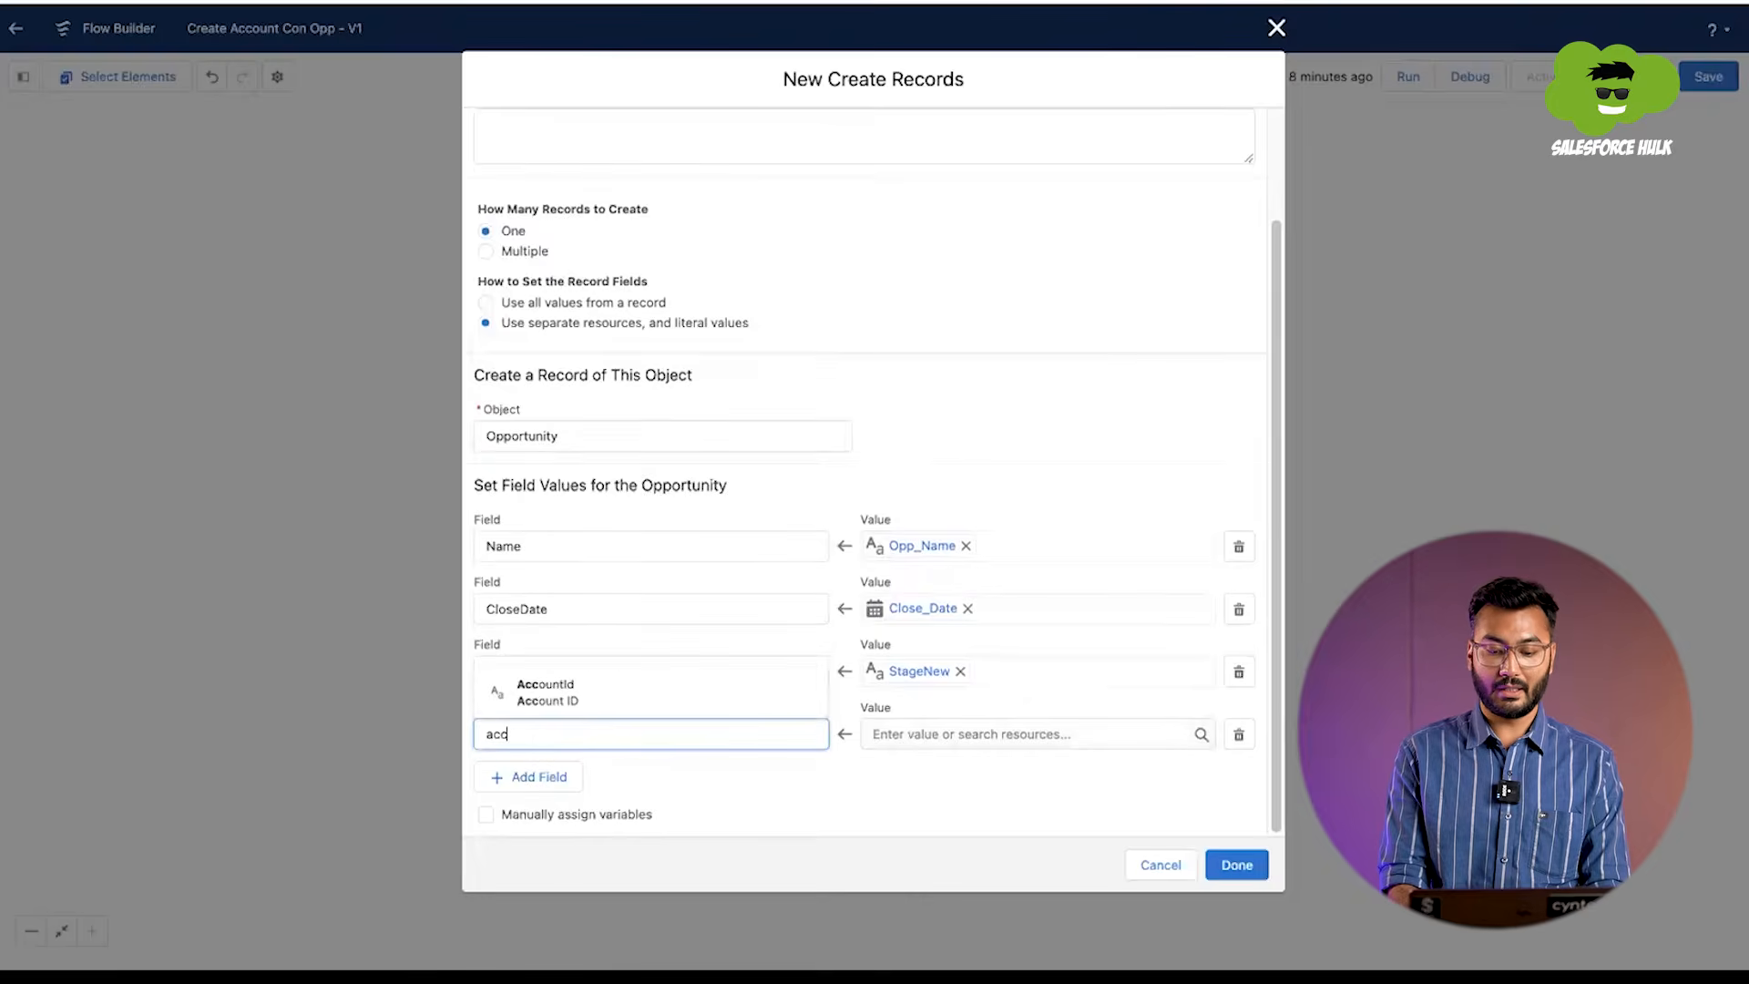
type("ounti")
left_click(597, 702)
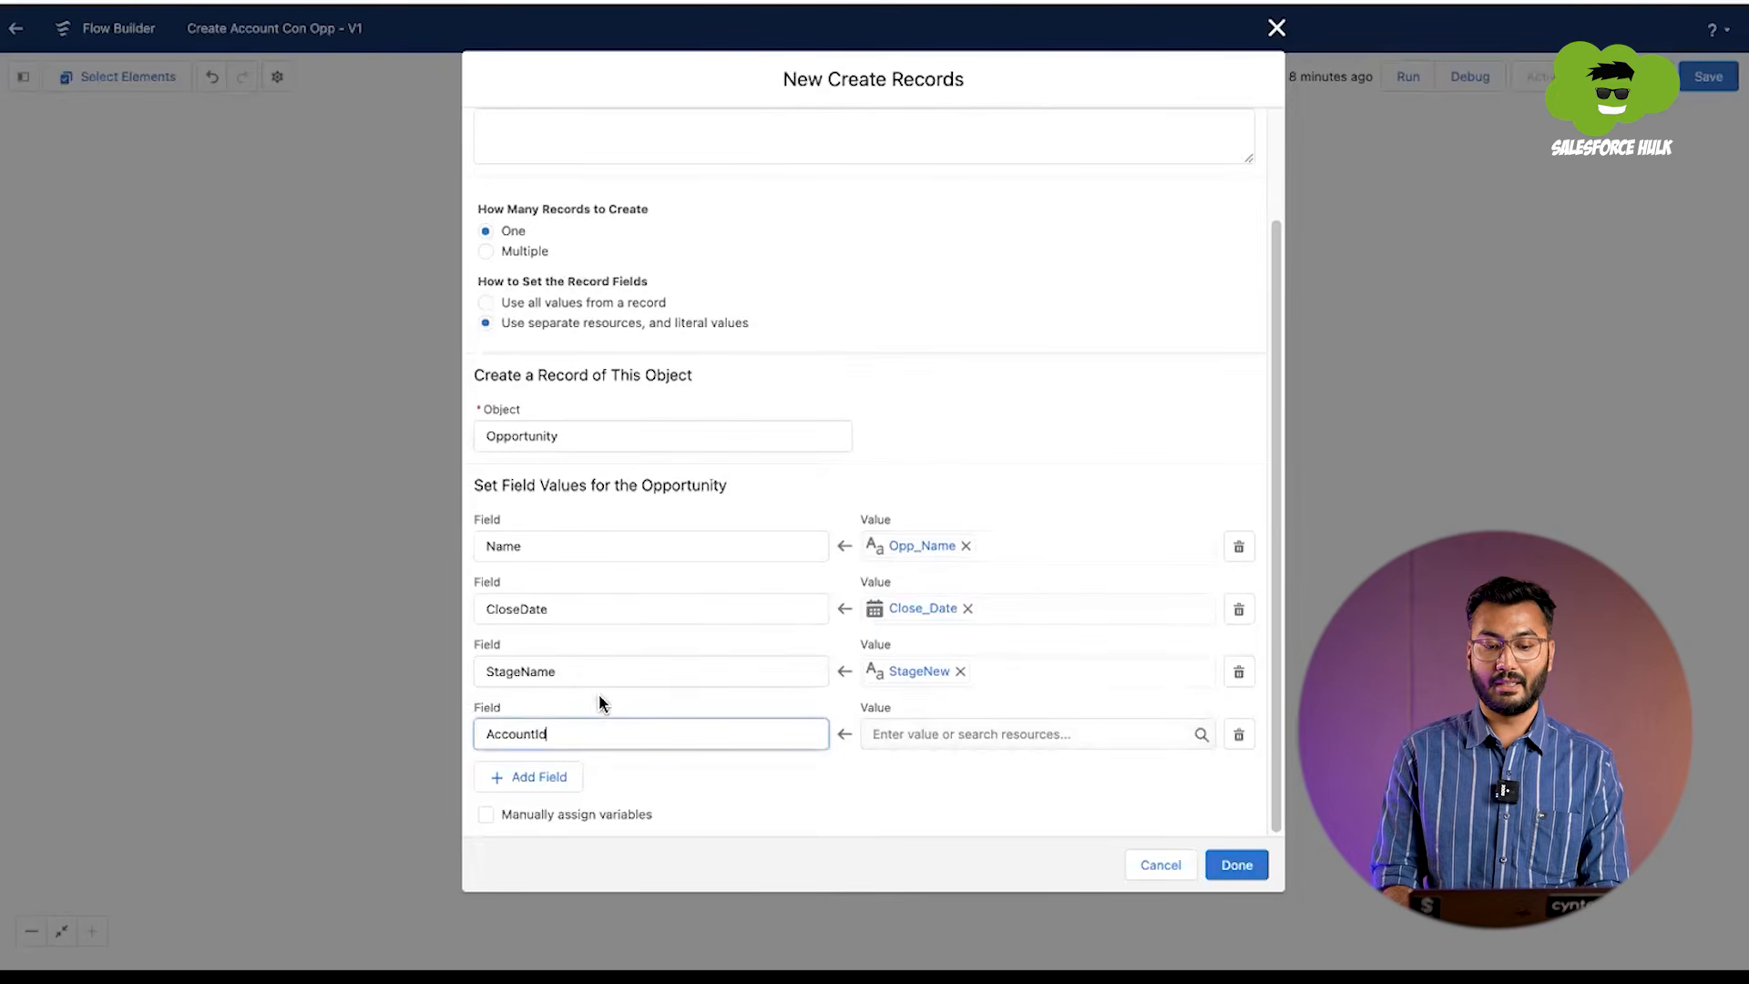
Step: Set the opportunity's AccountId to the AccountId from Account_Record_Creation and finish the Create Records element
left_click(878, 734)
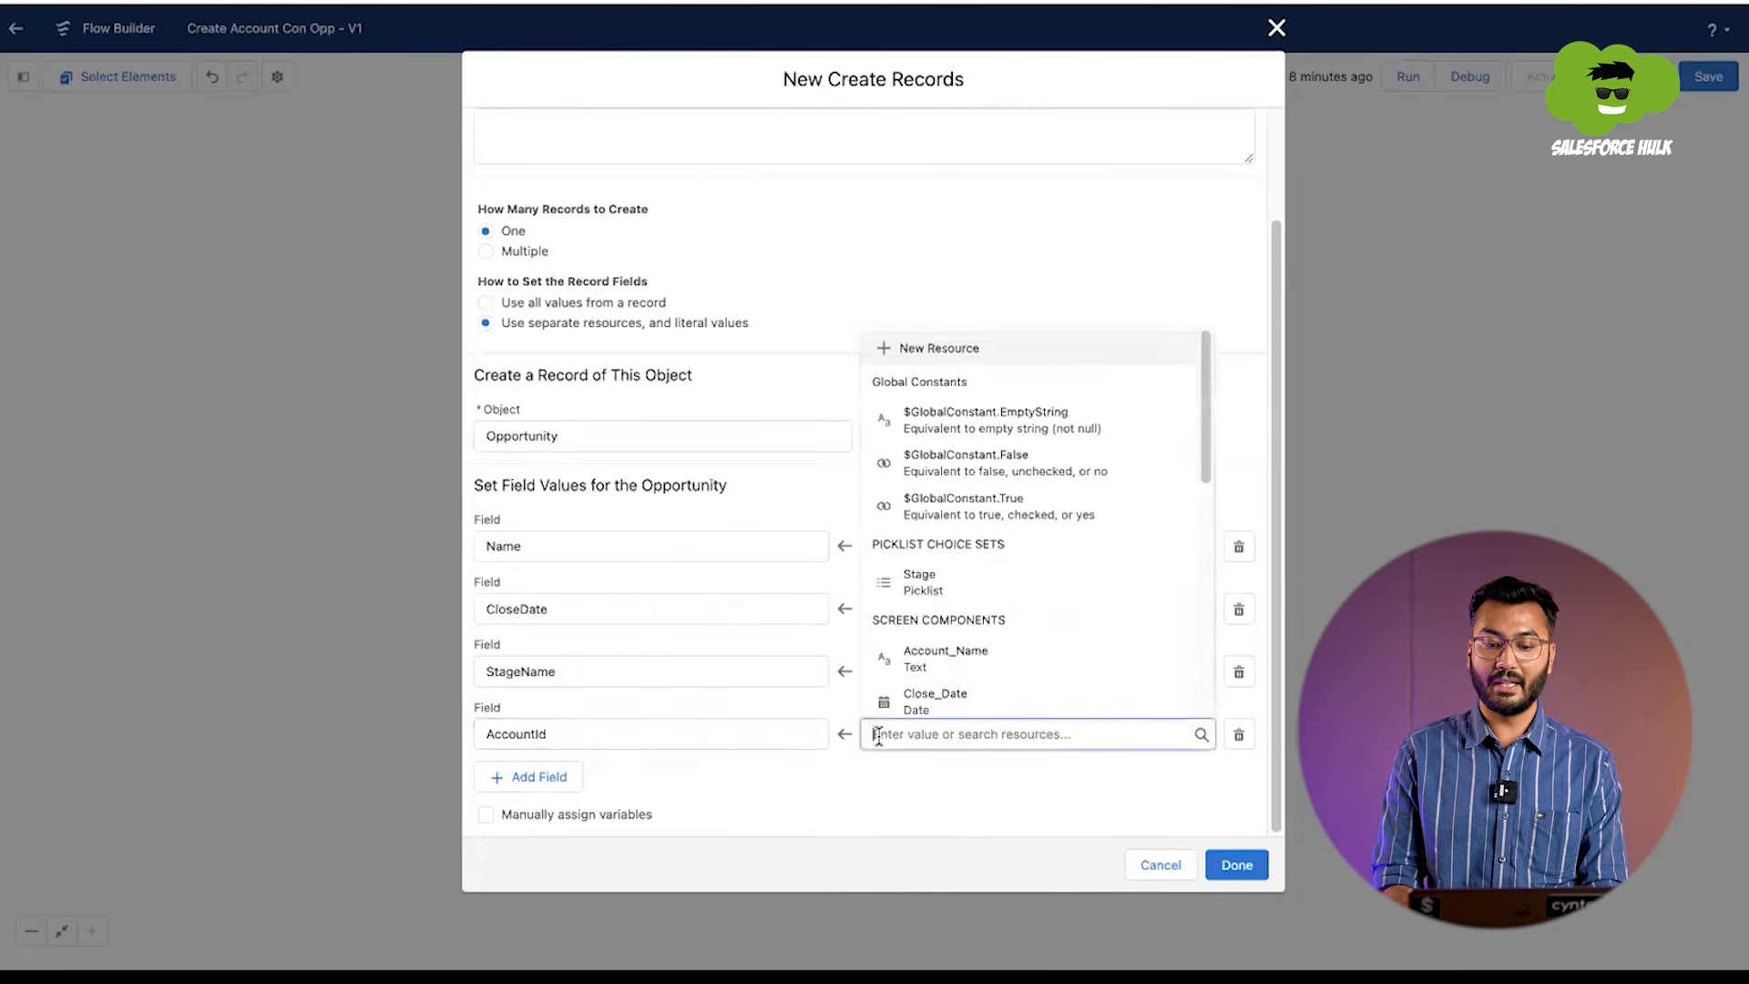
scroll(964, 594, "down", 2)
scroll(963, 593, "down", 8)
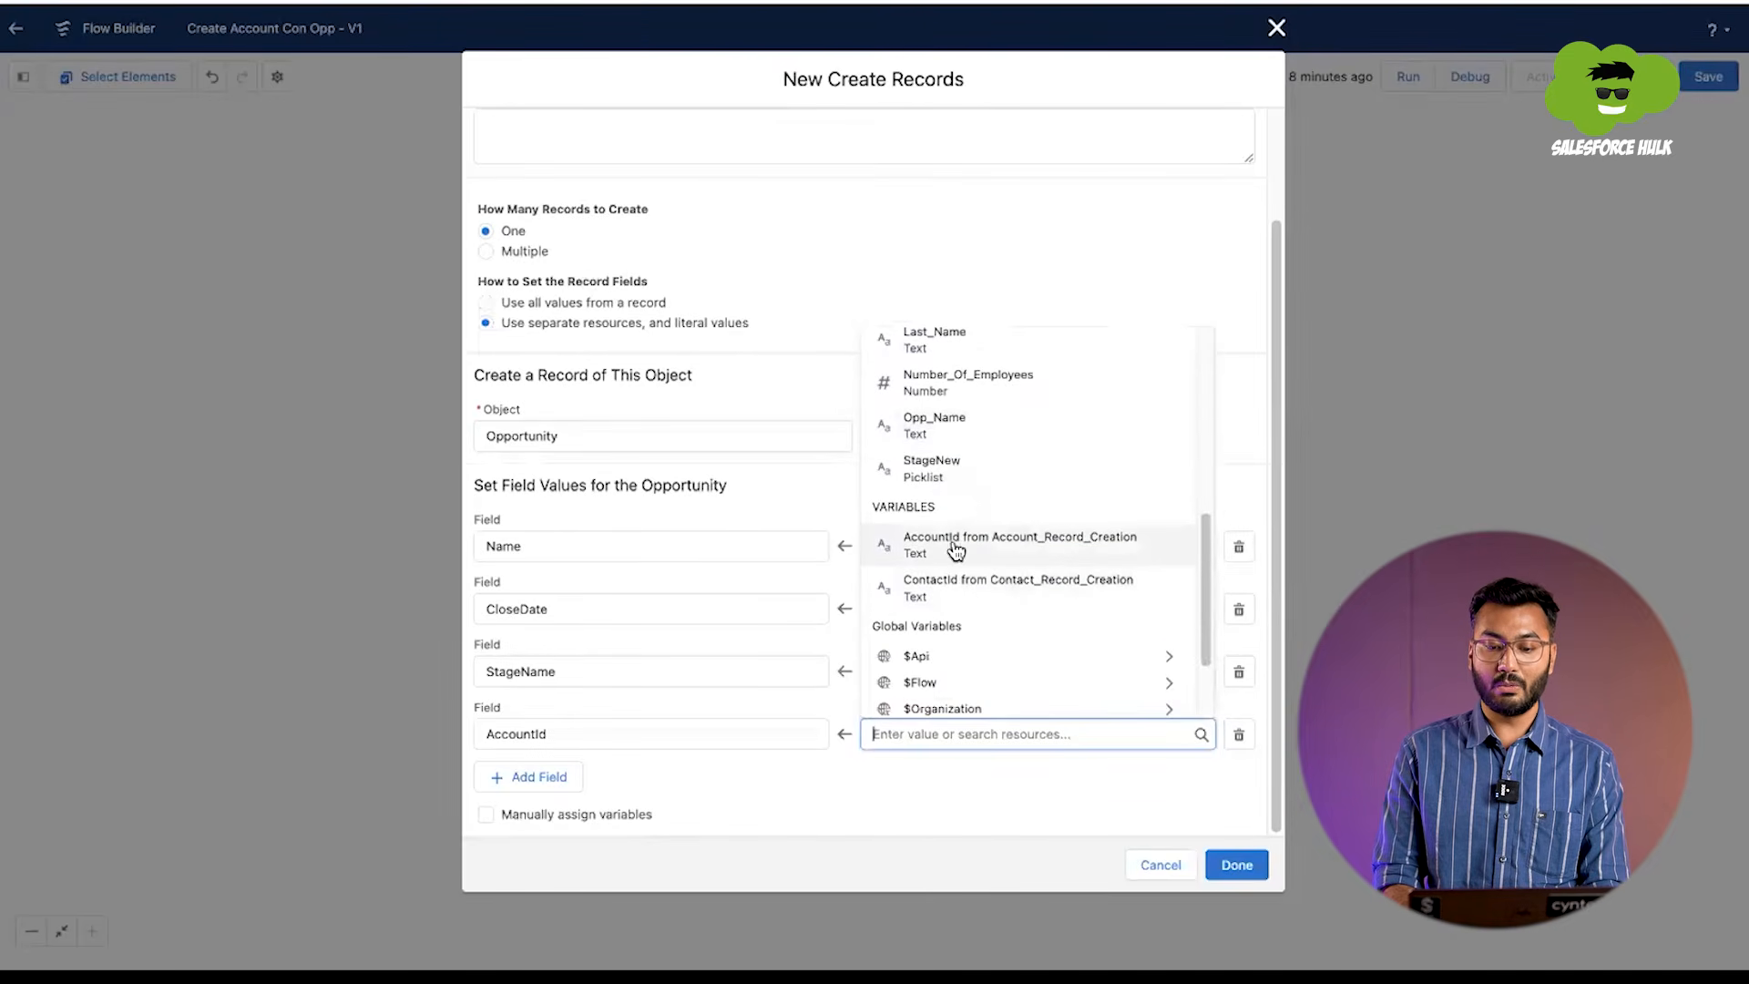
left_click(1041, 543)
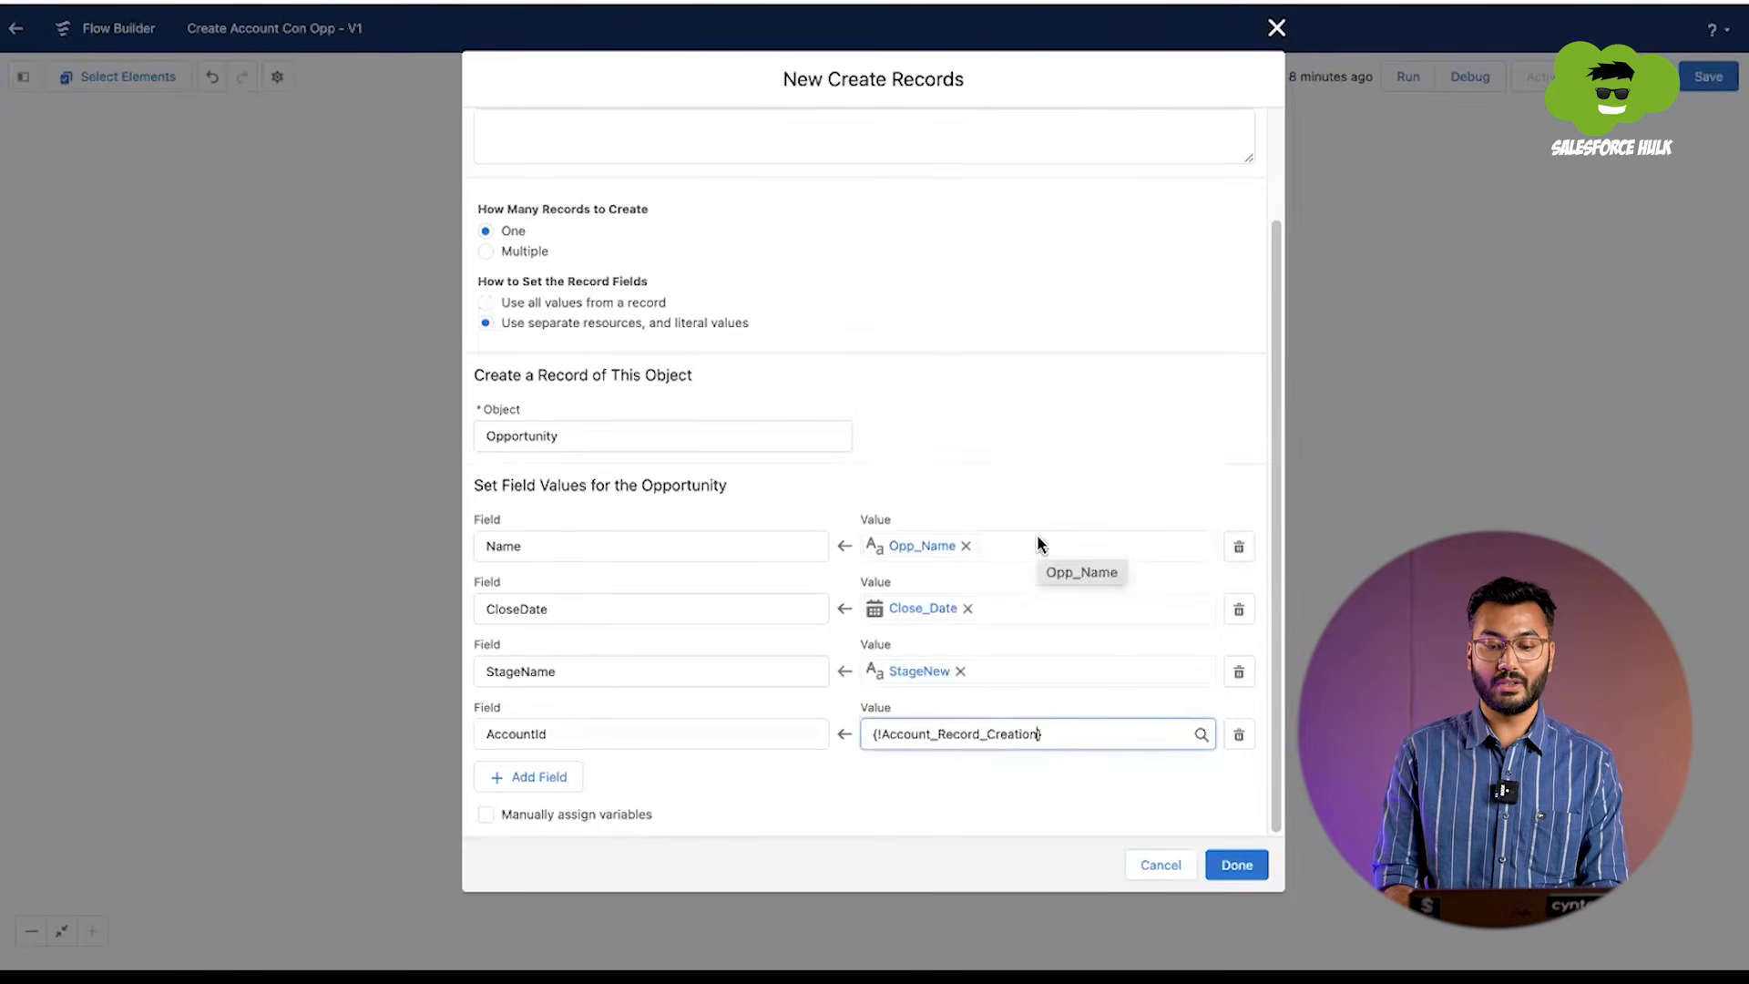
left_click(1222, 865)
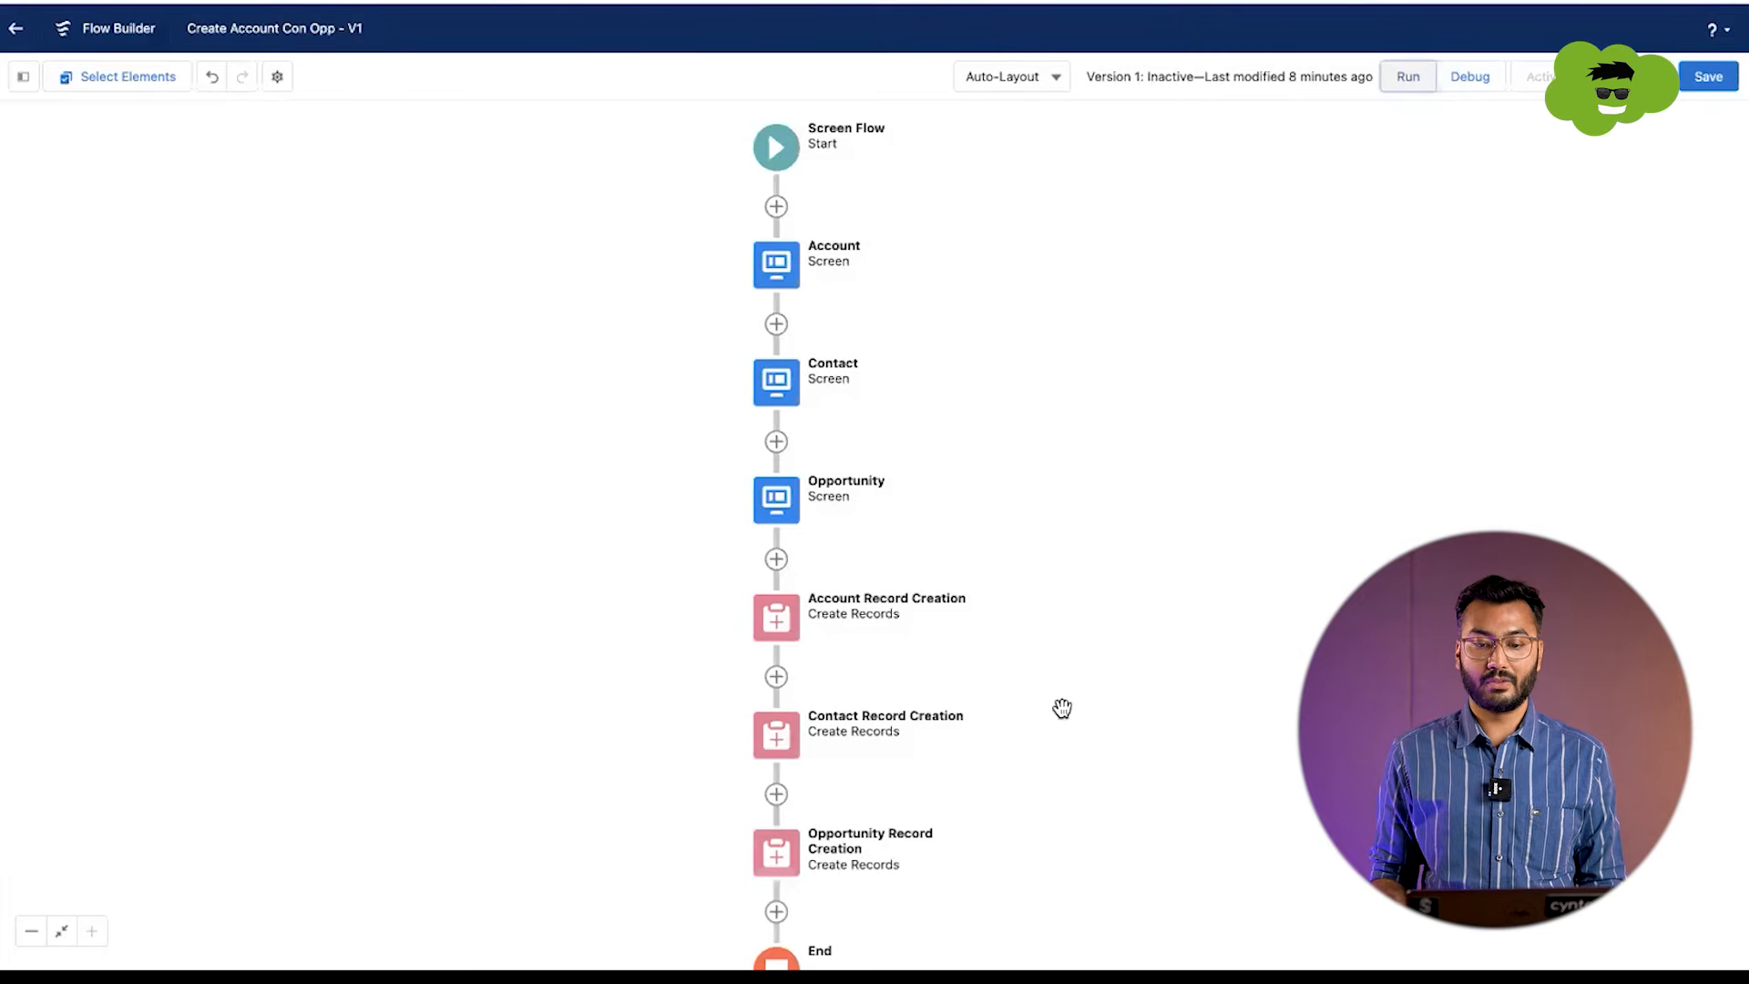
Step: Save the completed flow and run it
left_click(1692, 80)
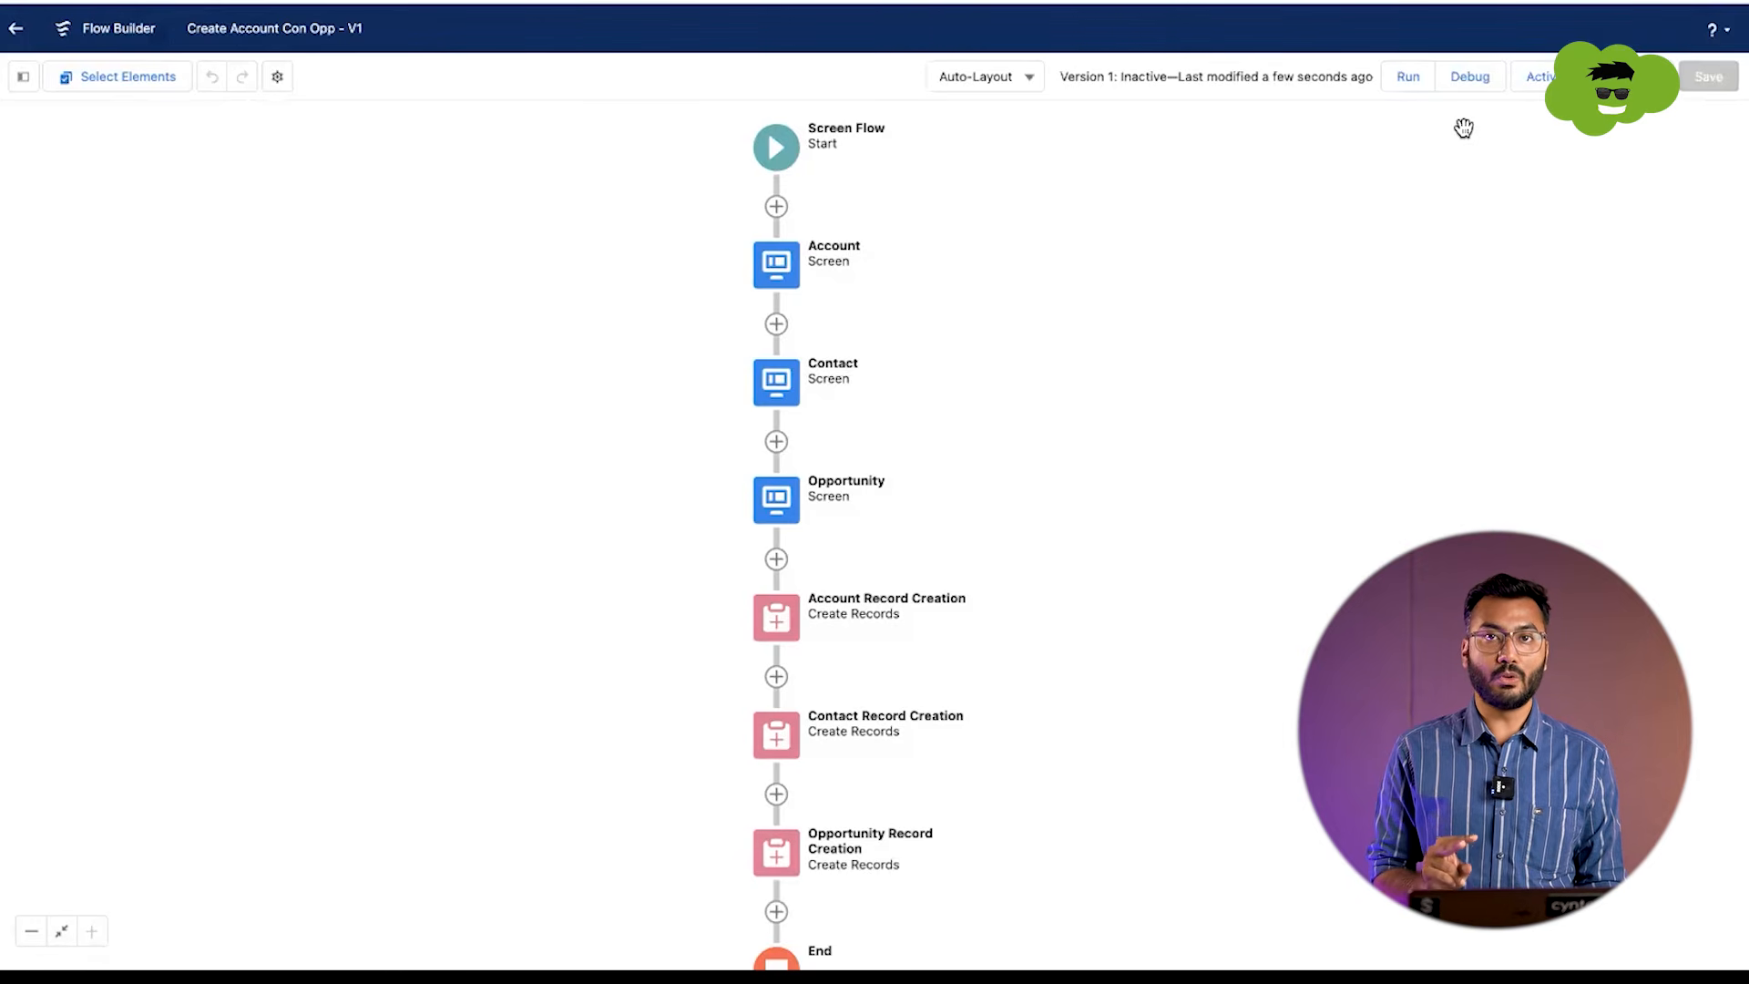
left_click(1408, 77)
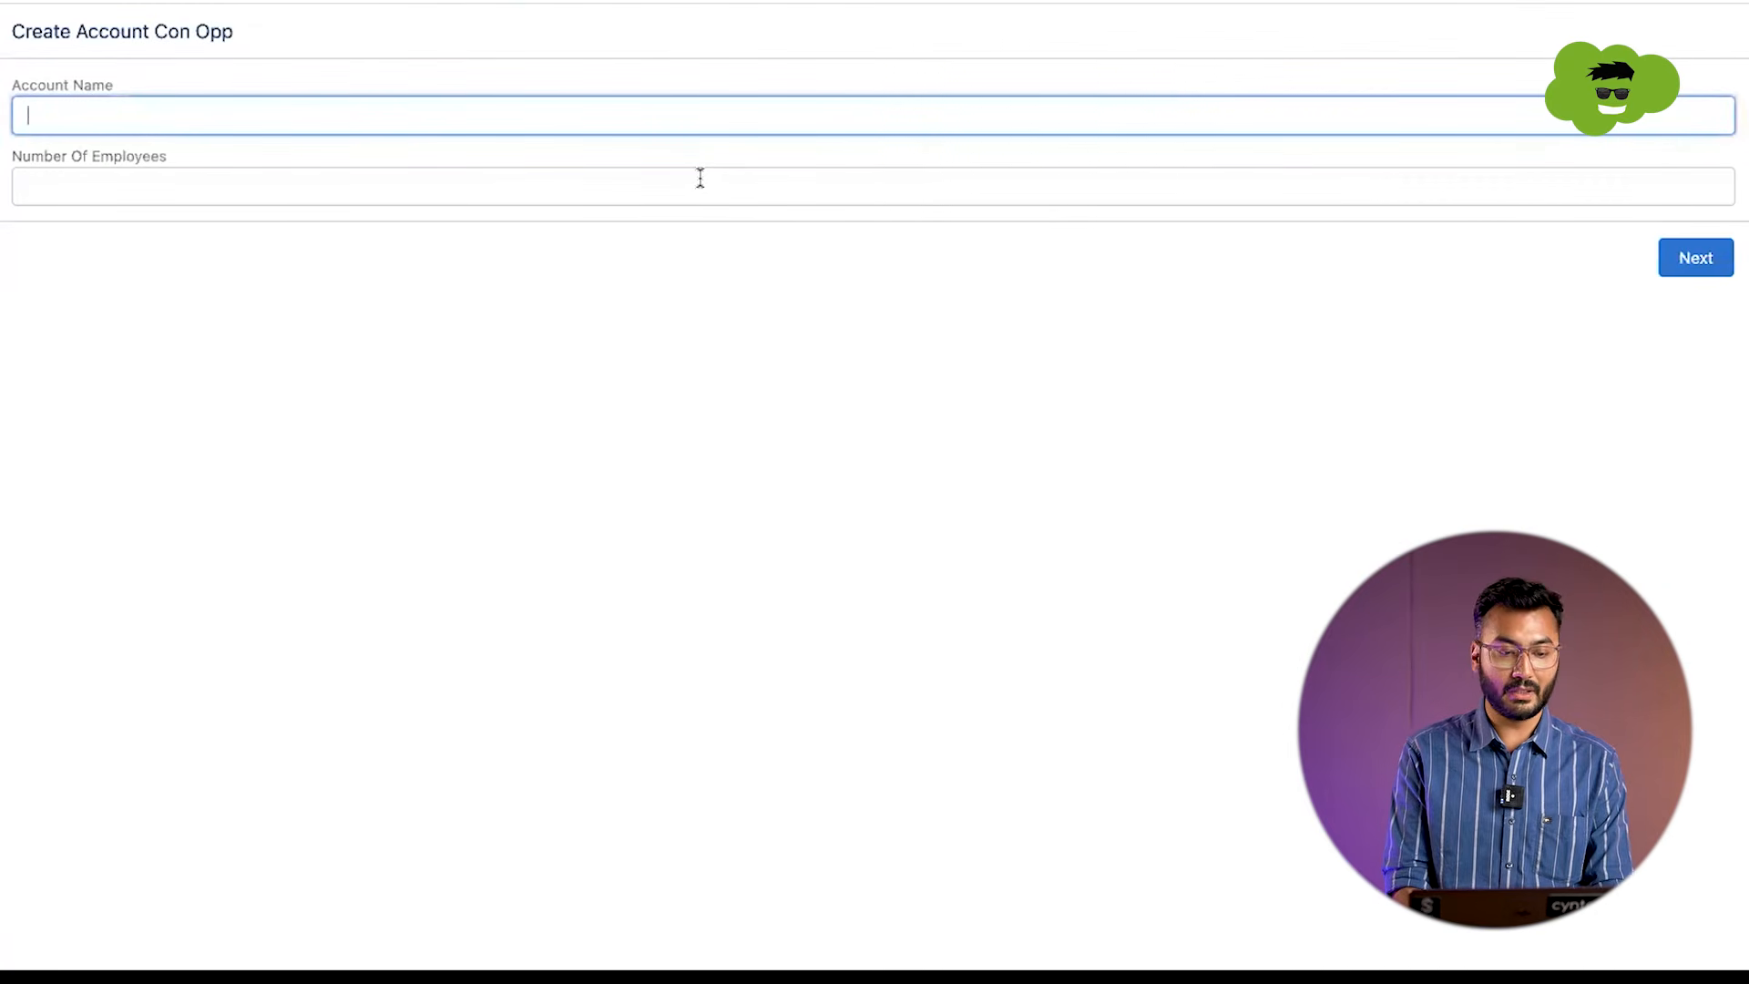
Step: Submit the account screen with Test Account as Account Name and 8000 as Number Of Employees
type("Test")
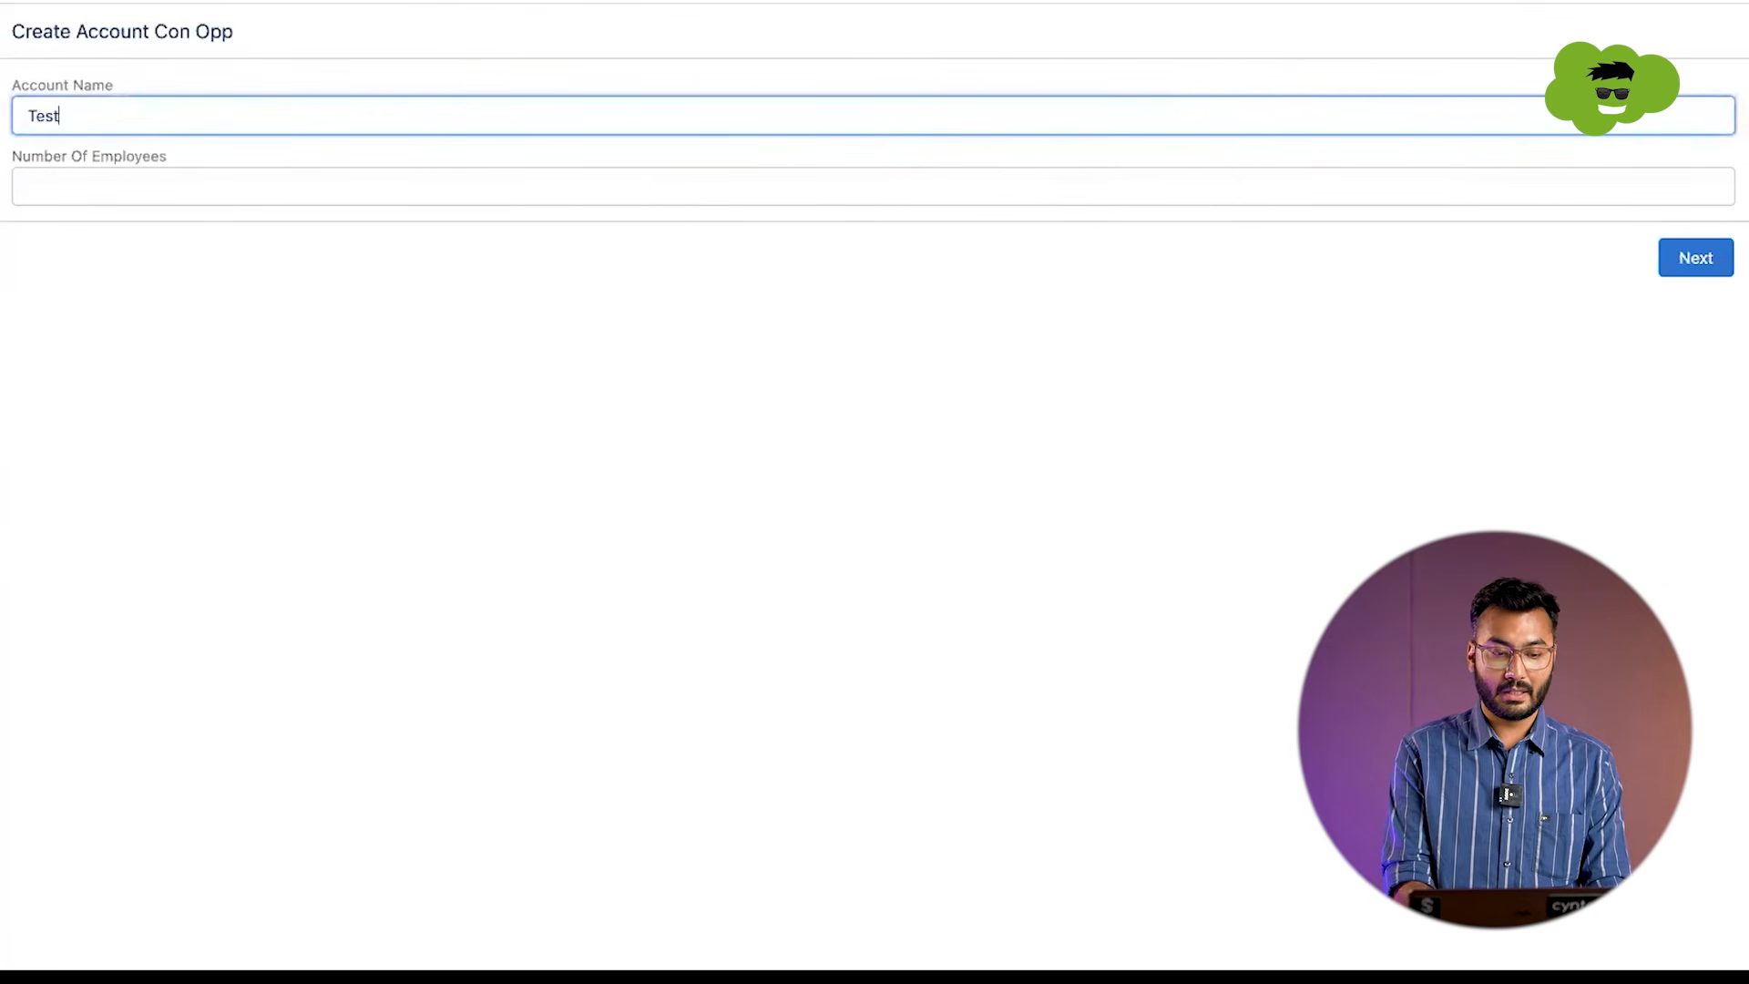
type(" Account")
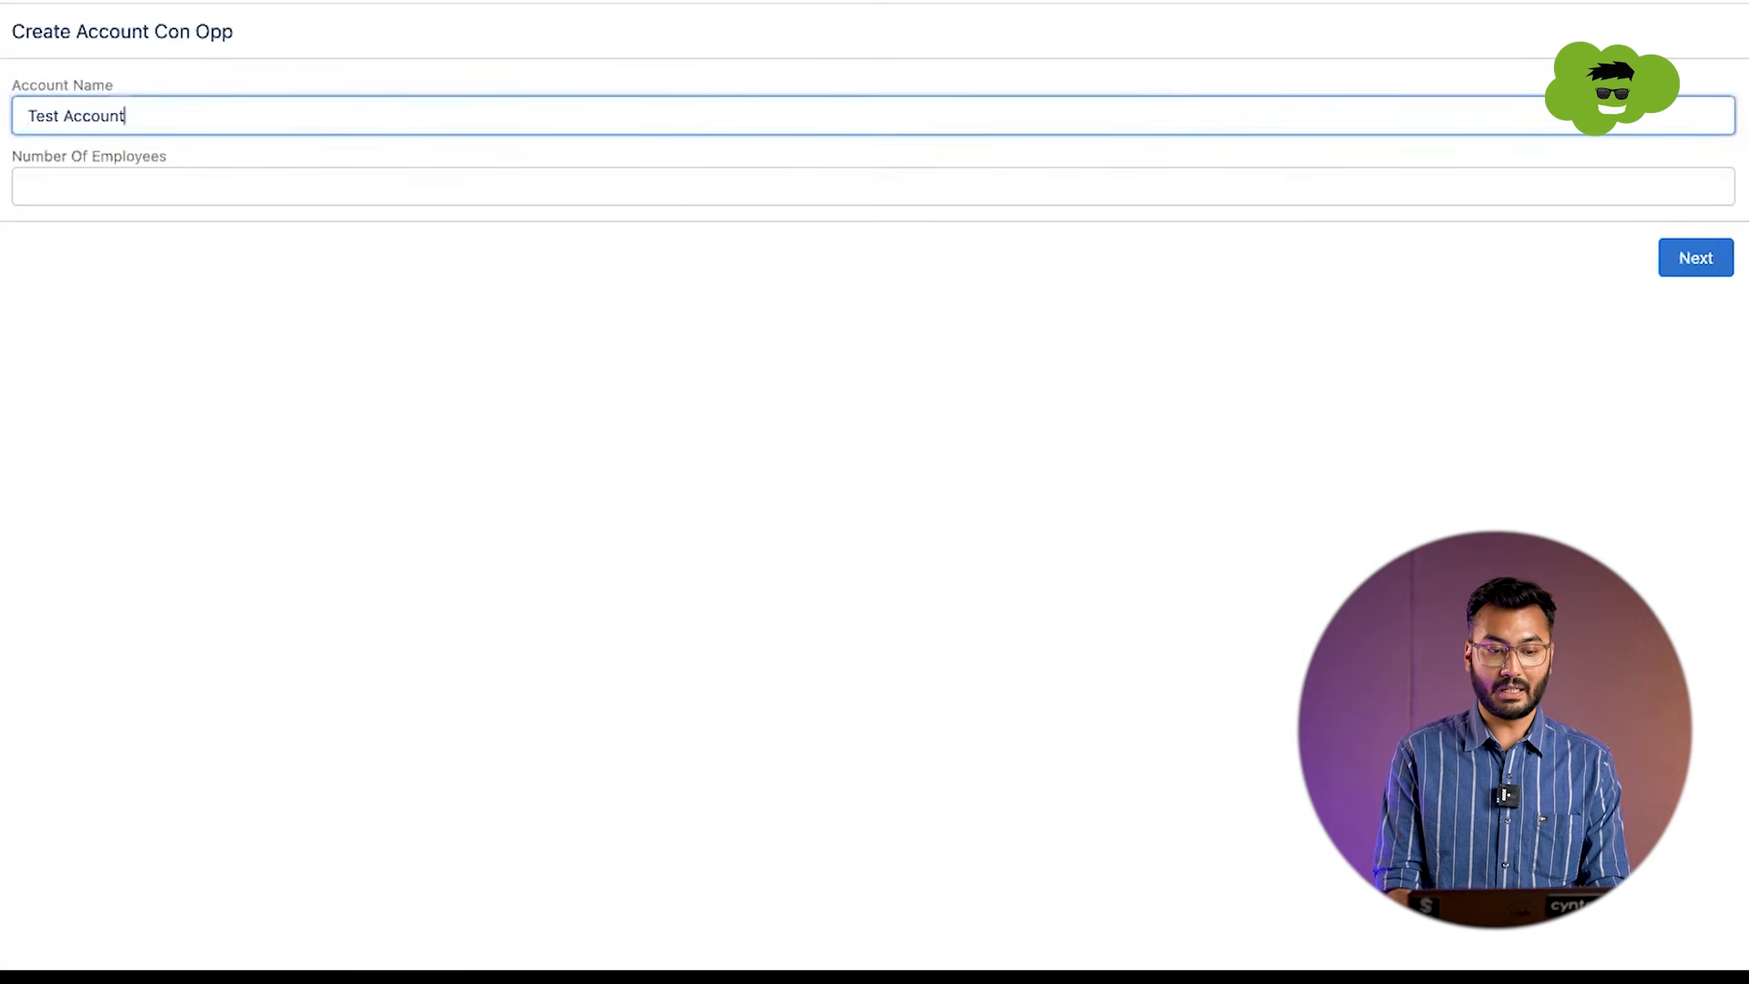
key("Tab")
type("800")
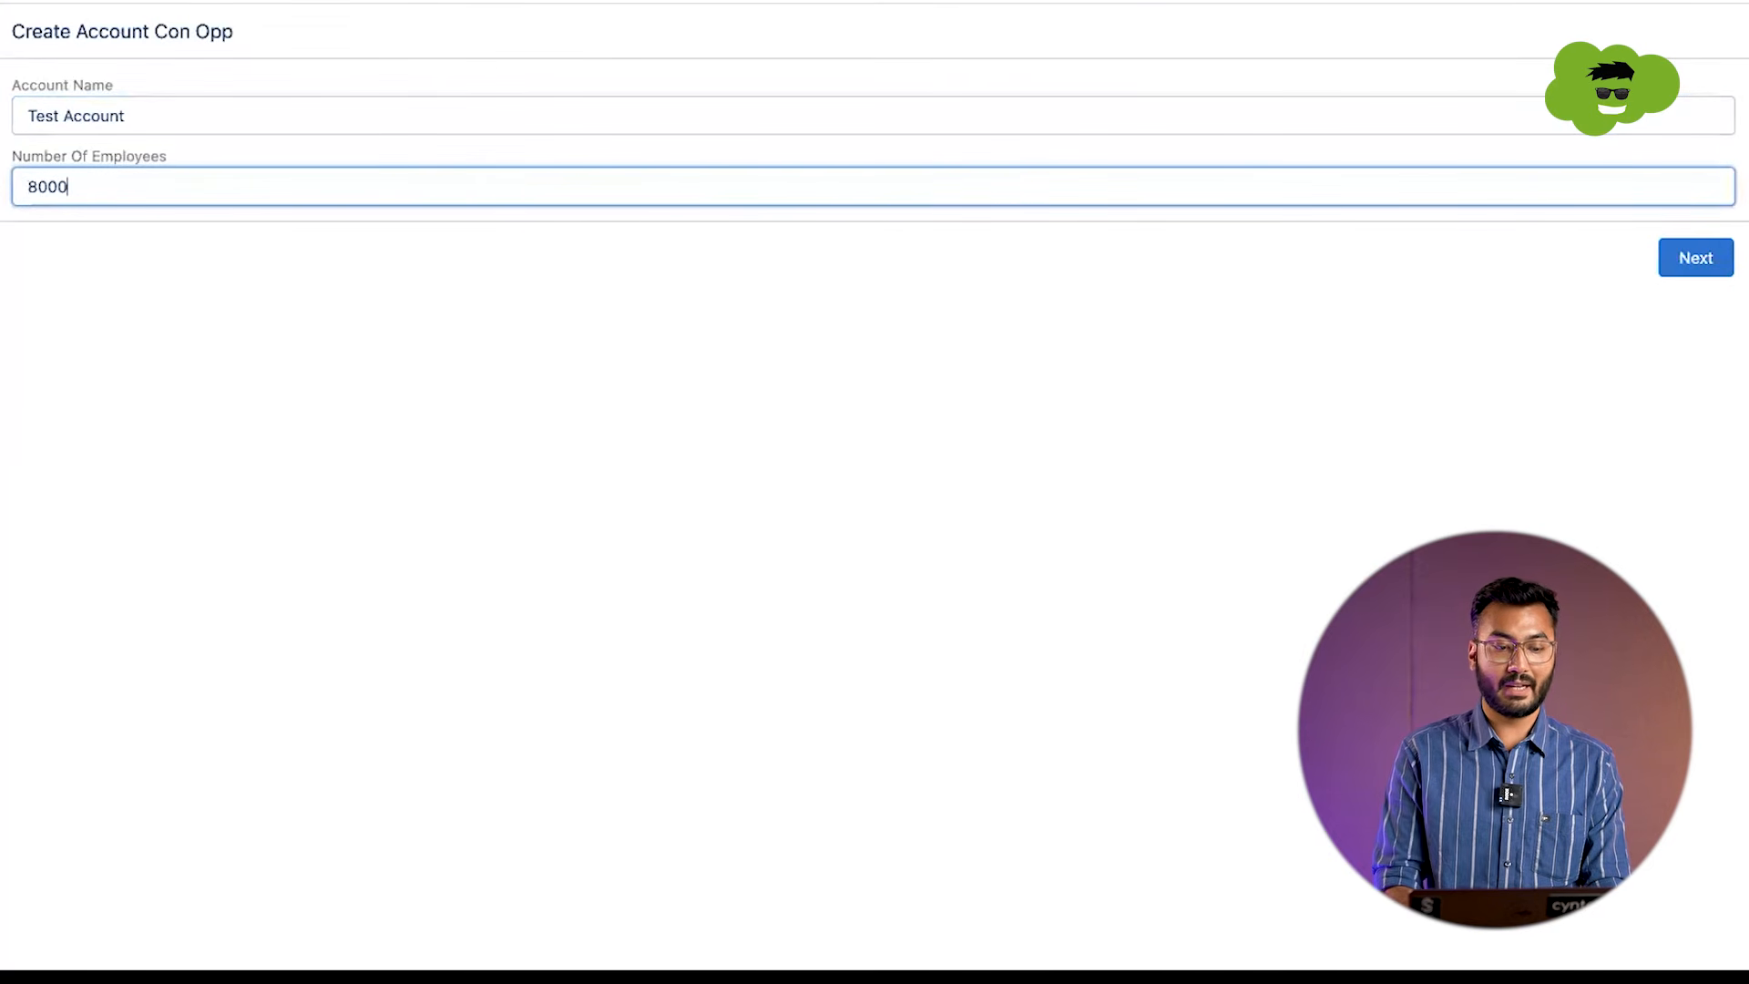
type("0")
left_click(1683, 266)
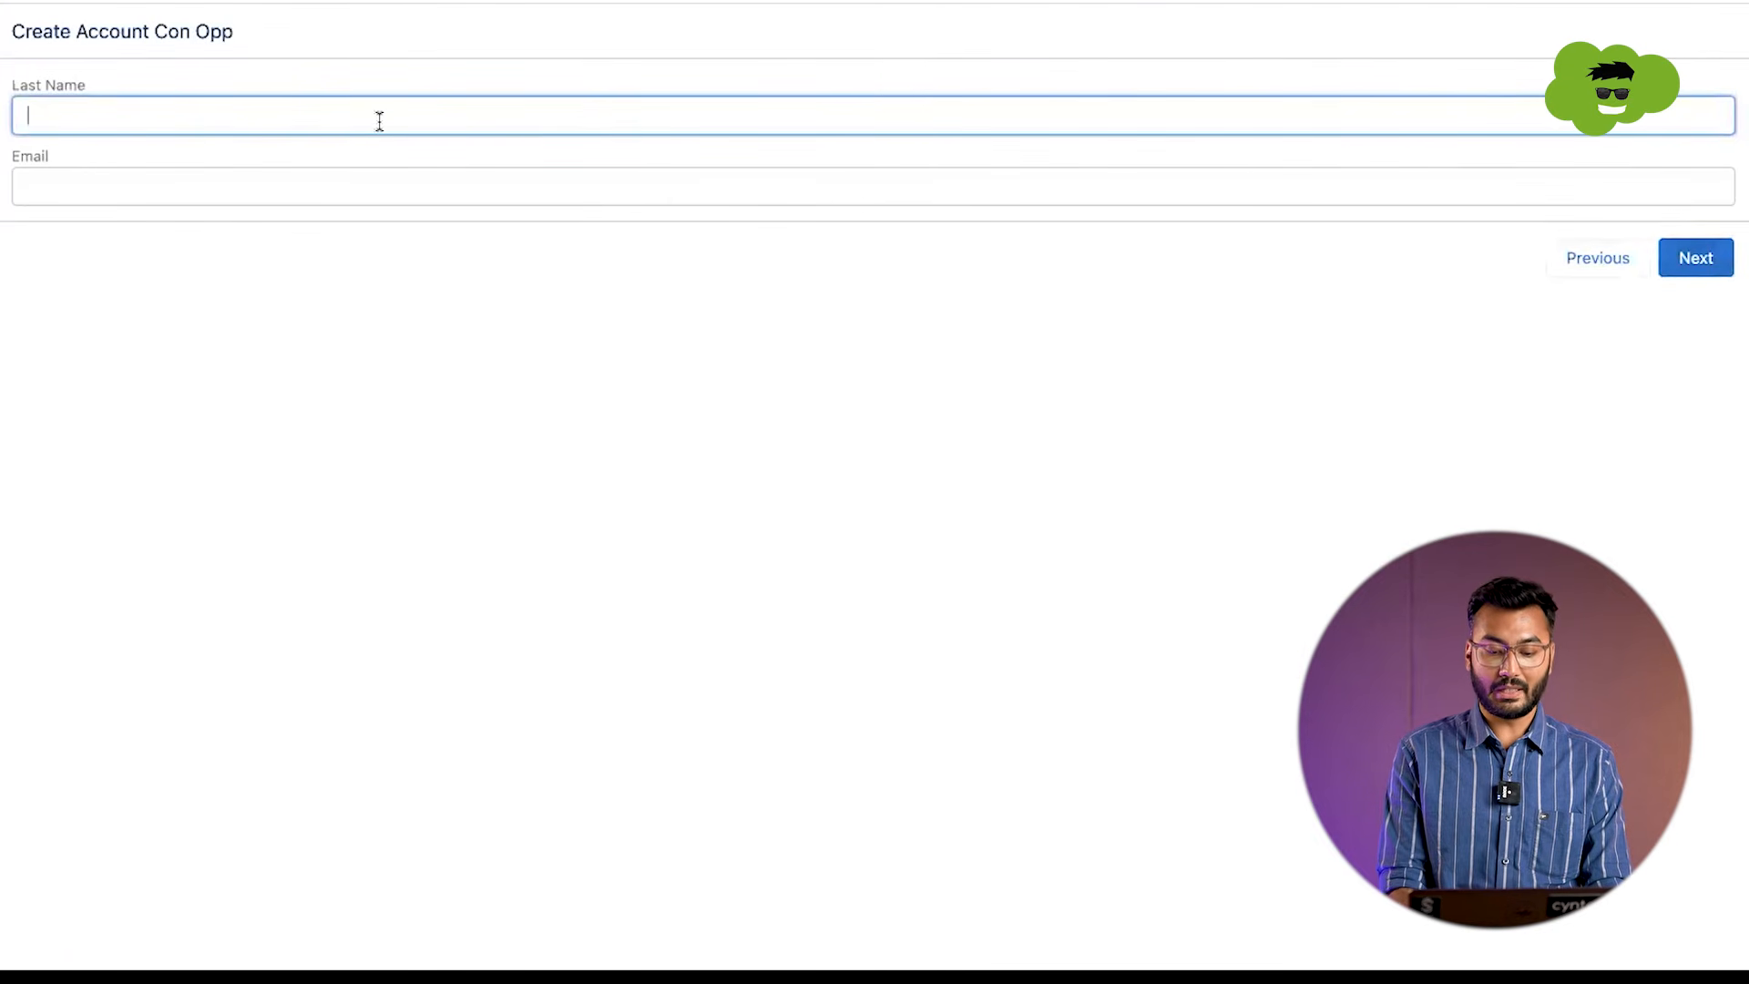
Step: Fill in the contact's last name and e-mail, and continue to the opportunity screen
type("Singh")
key("Tab")
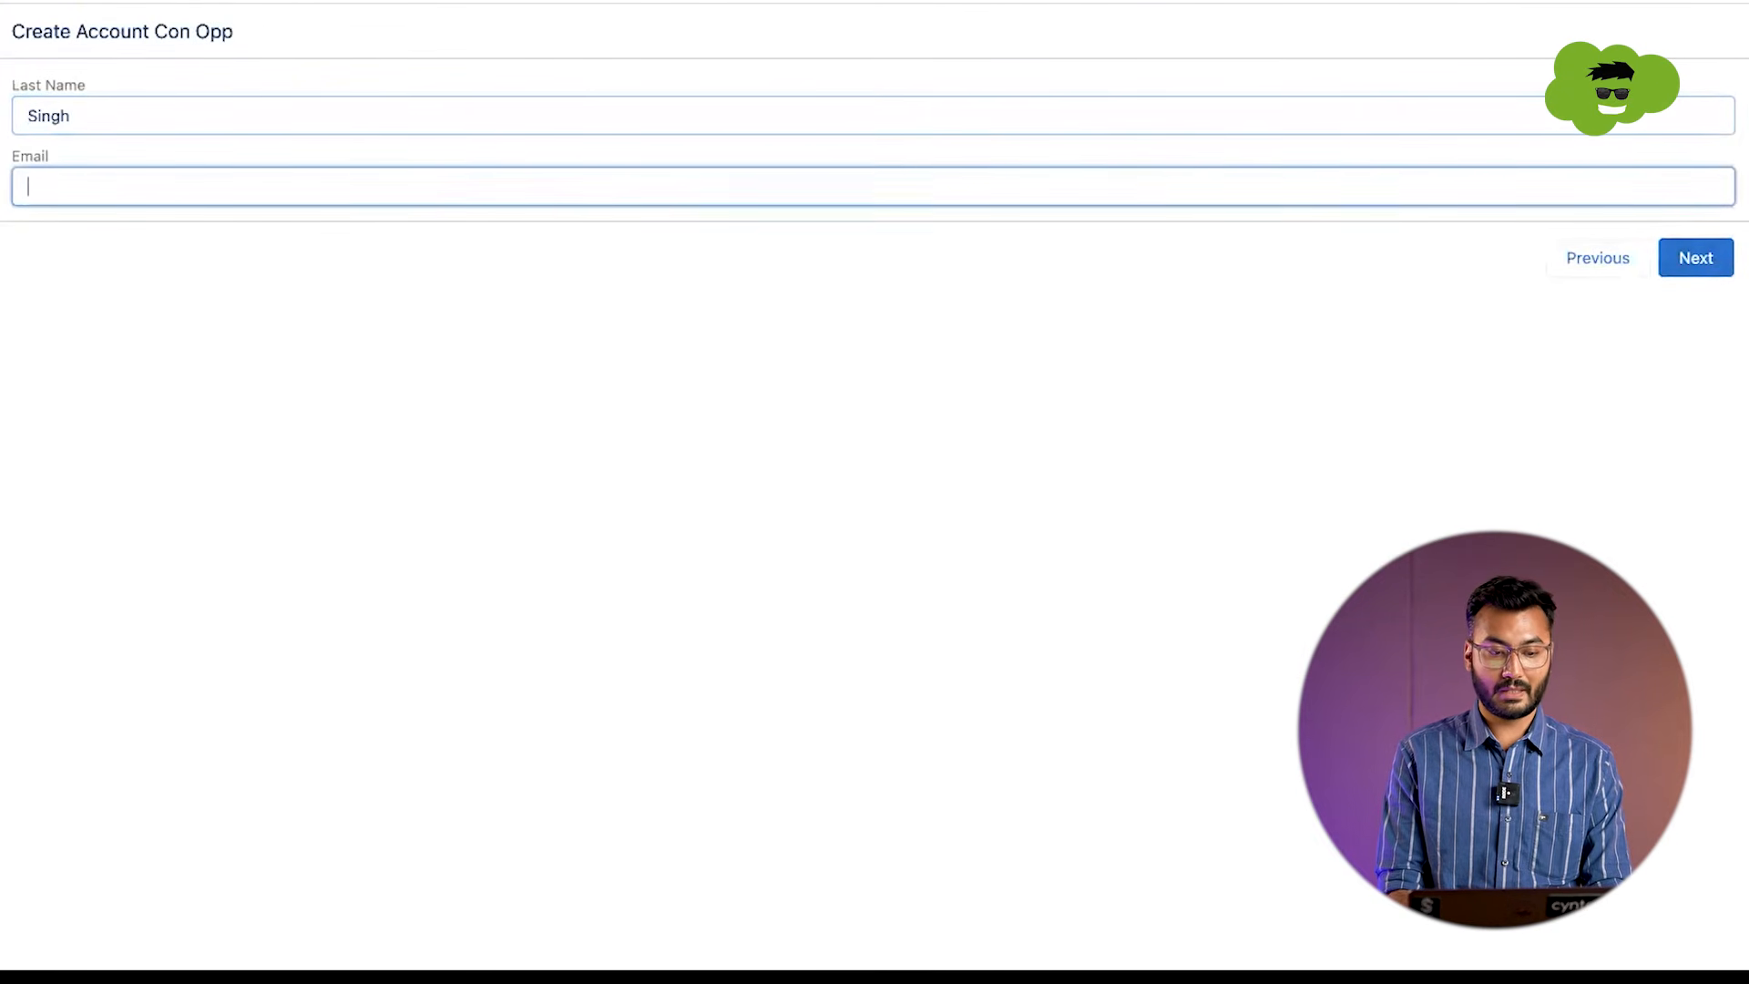
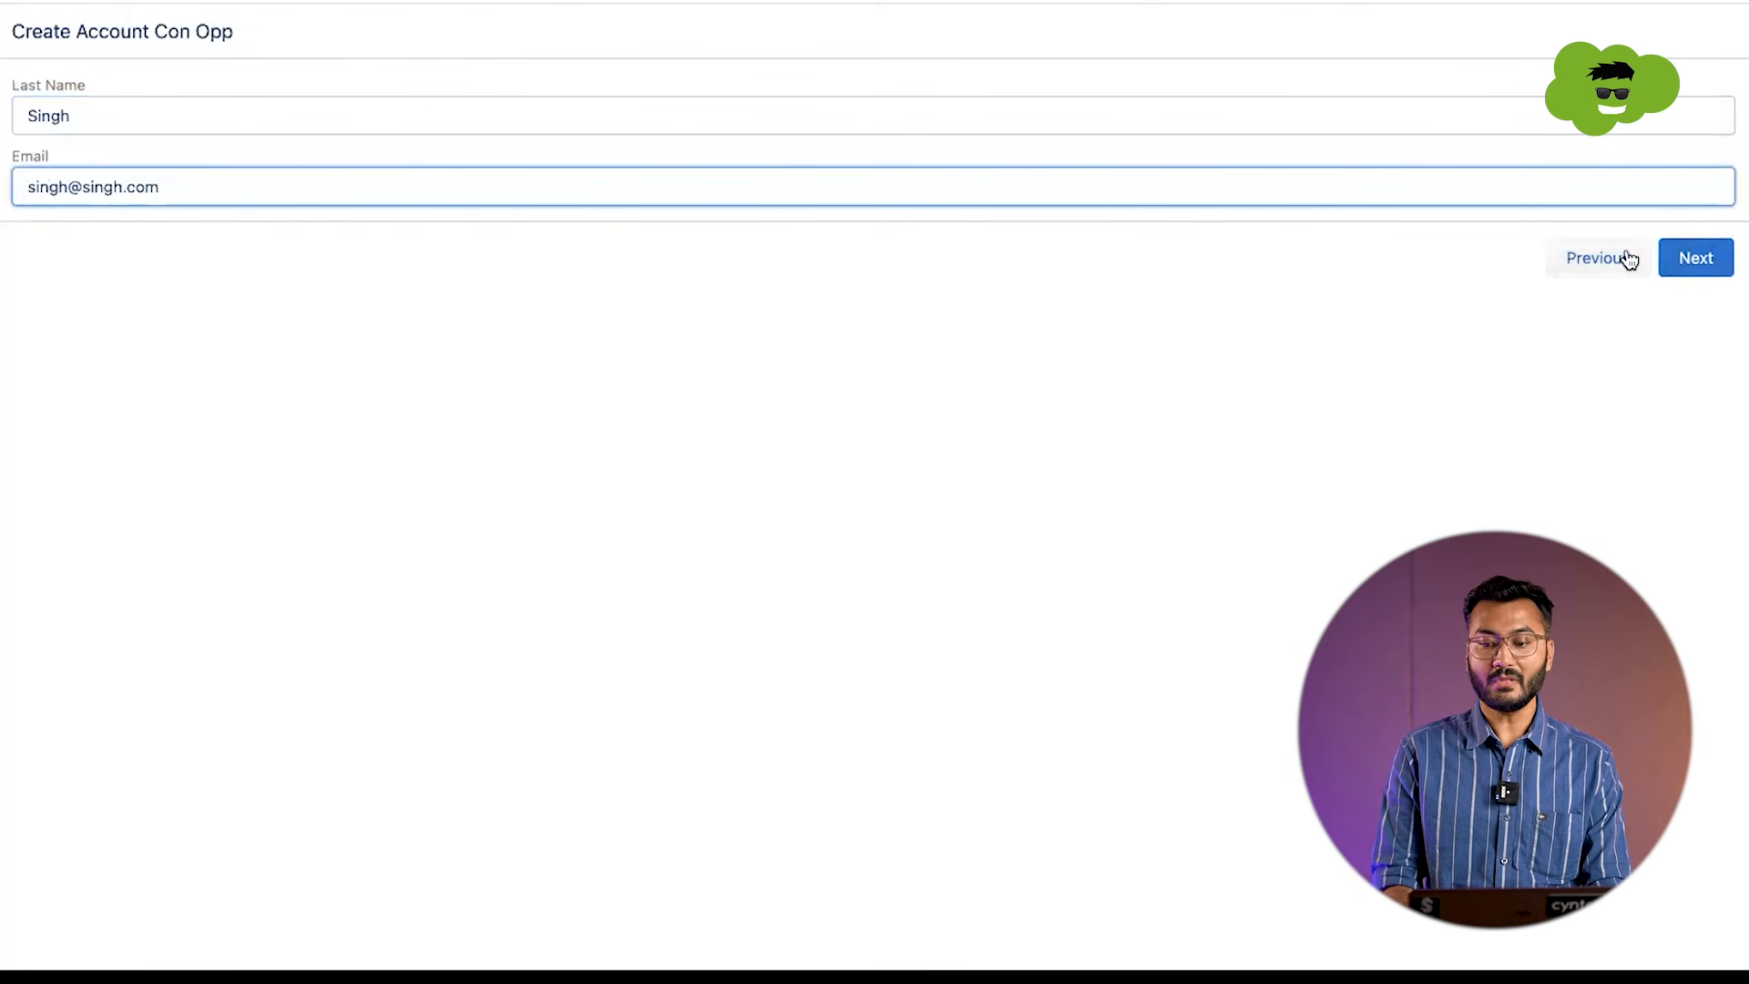
left_click(1691, 264)
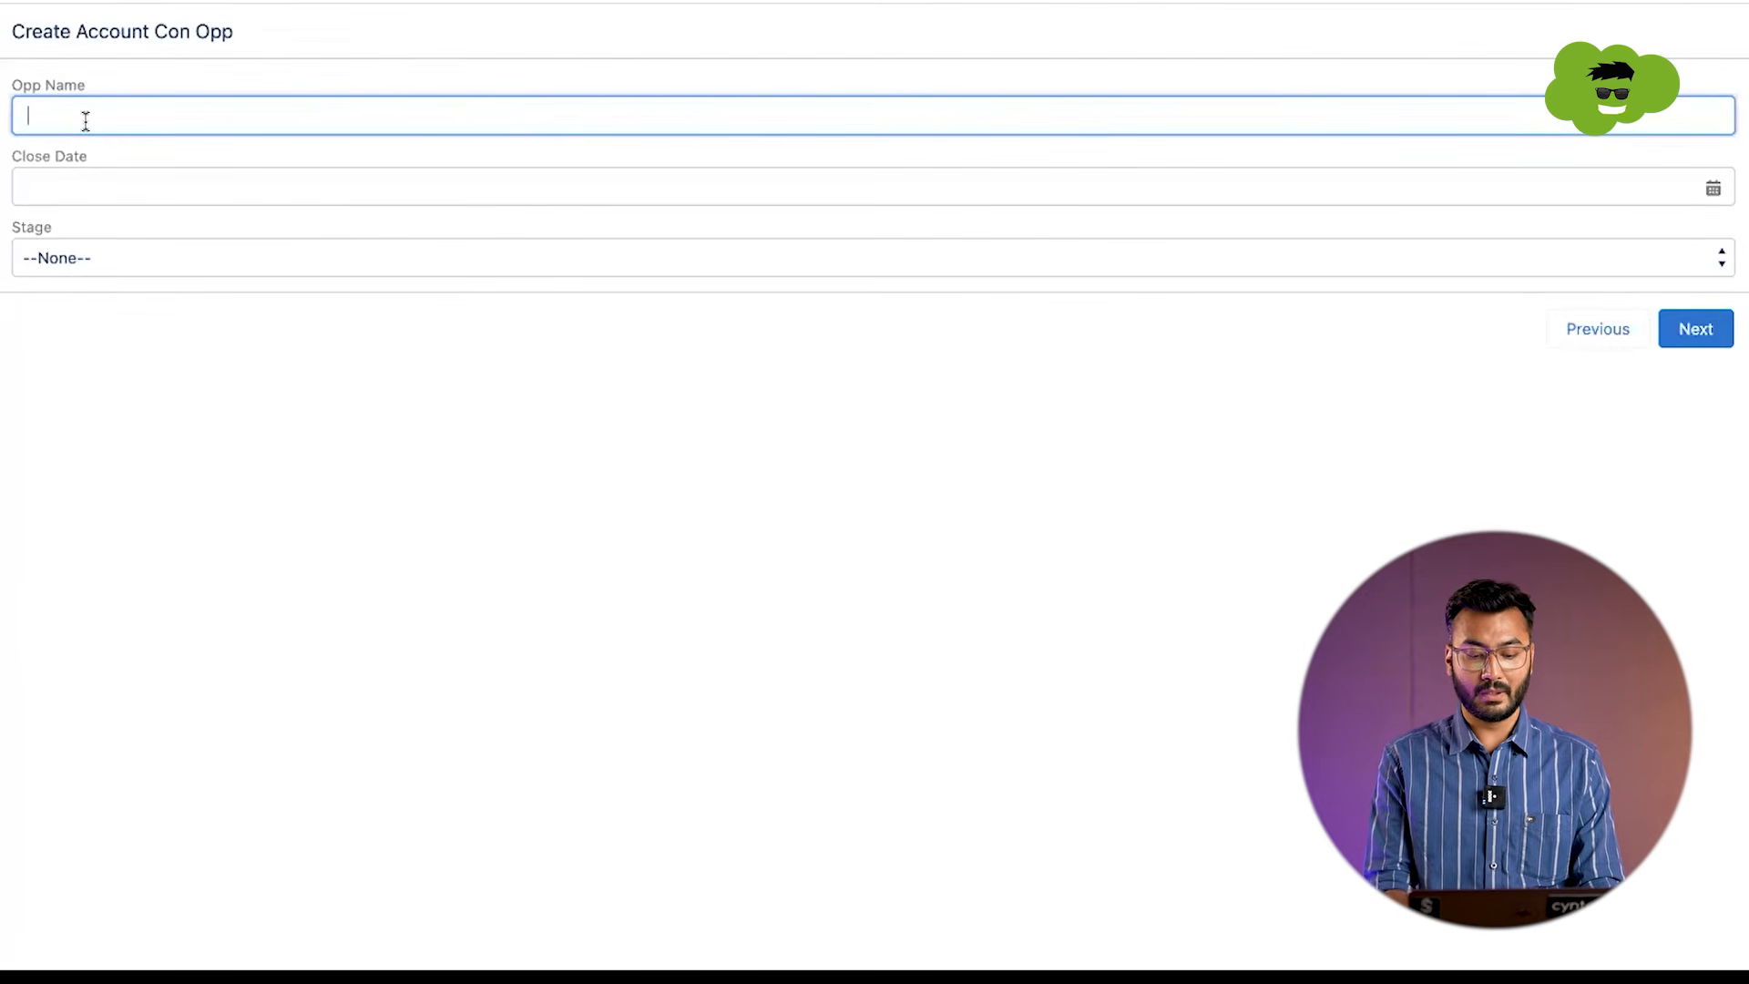
Step: Submit the opportunity screen with Test Opp as the name, 19-May-2023 as Close Date and Qualification as Stage
type("Test Opp")
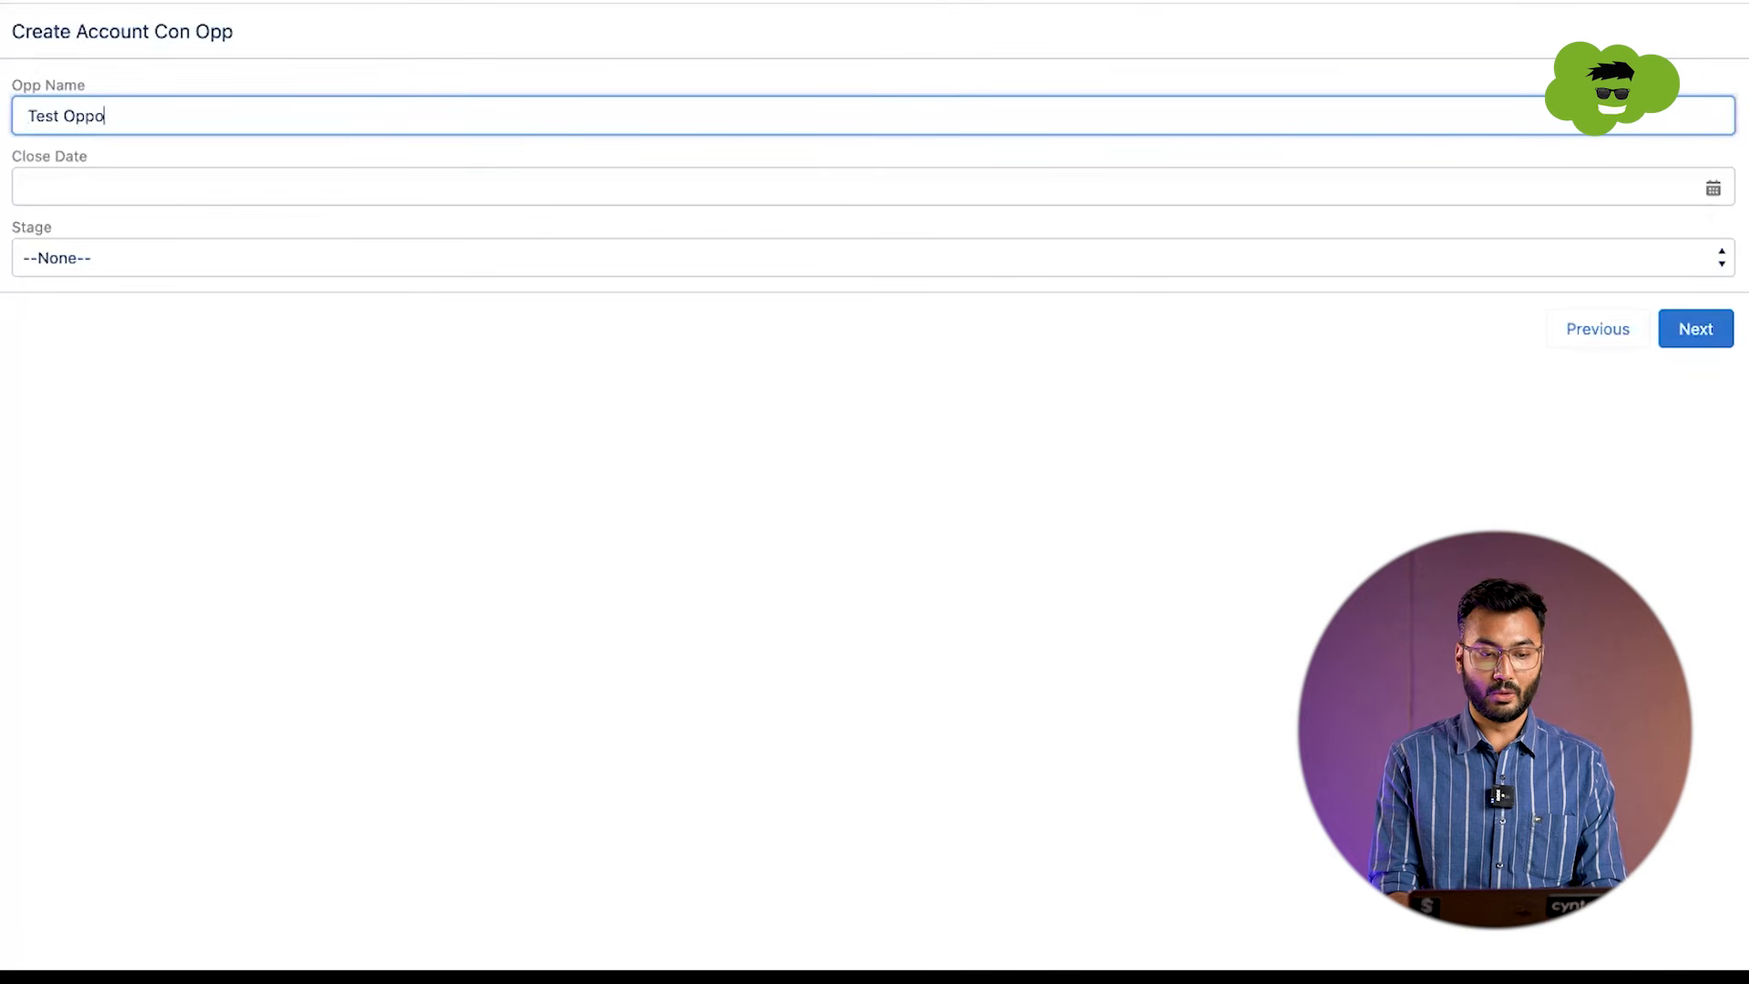
left_click(59, 175)
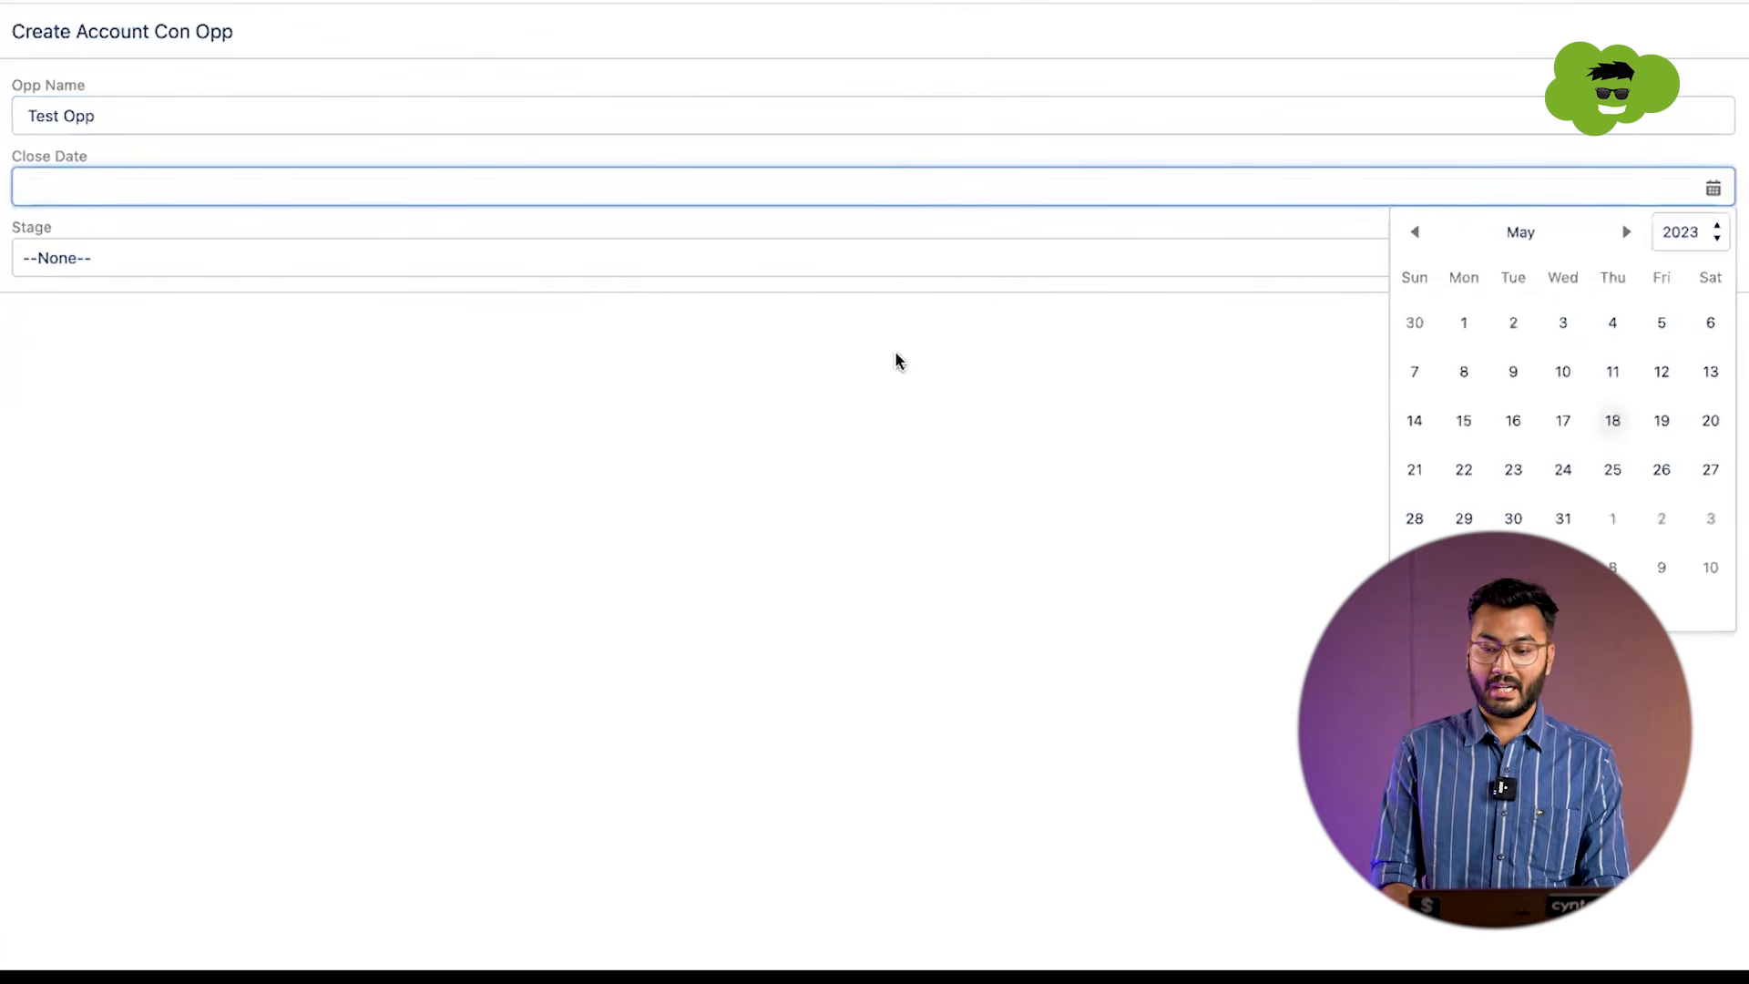
left_click(1662, 421)
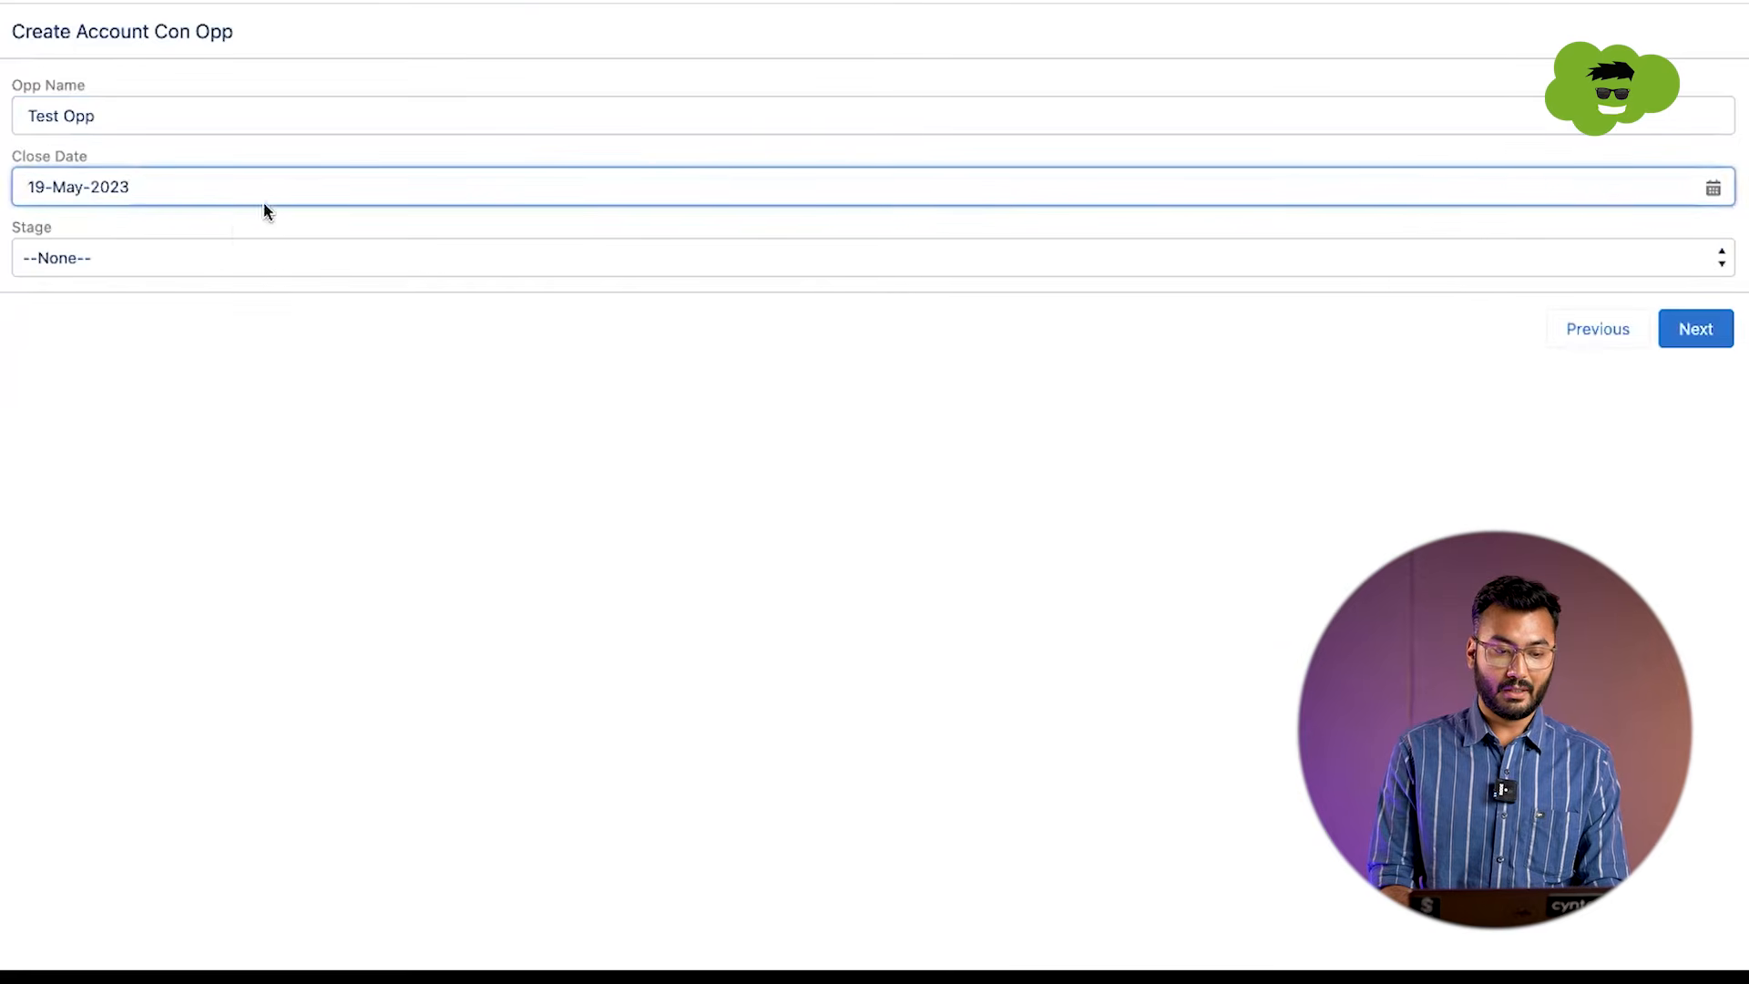
left_click(154, 266)
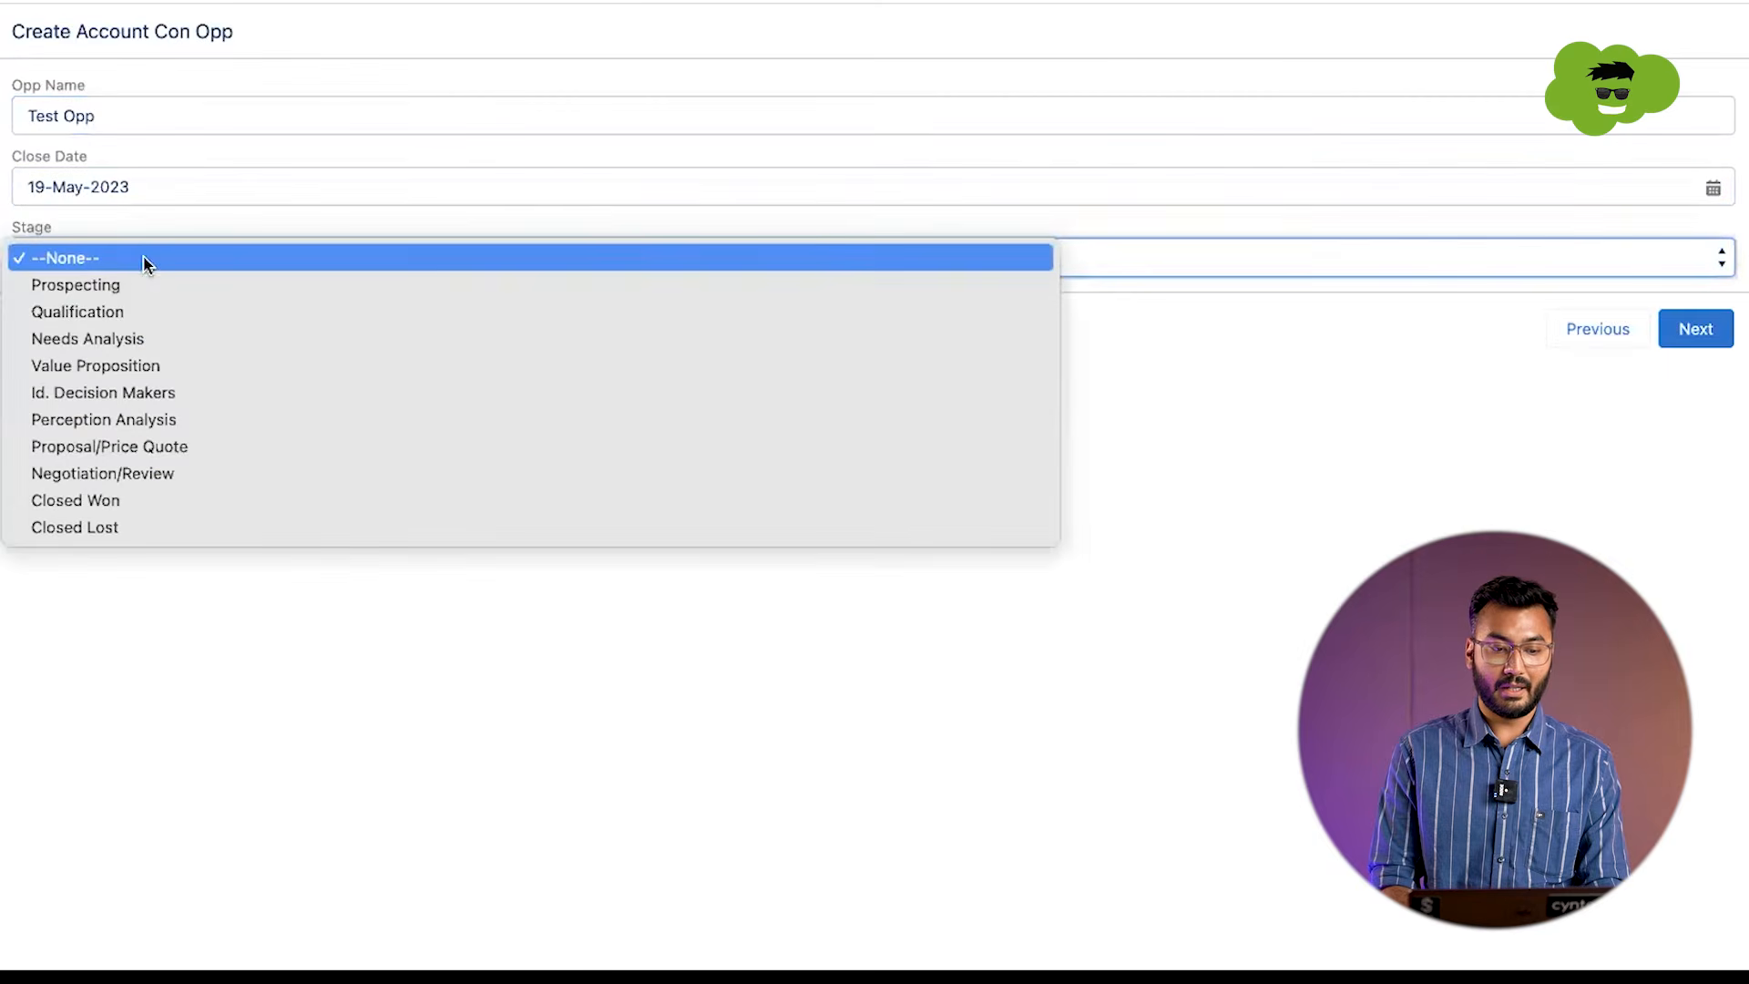
left_click(118, 311)
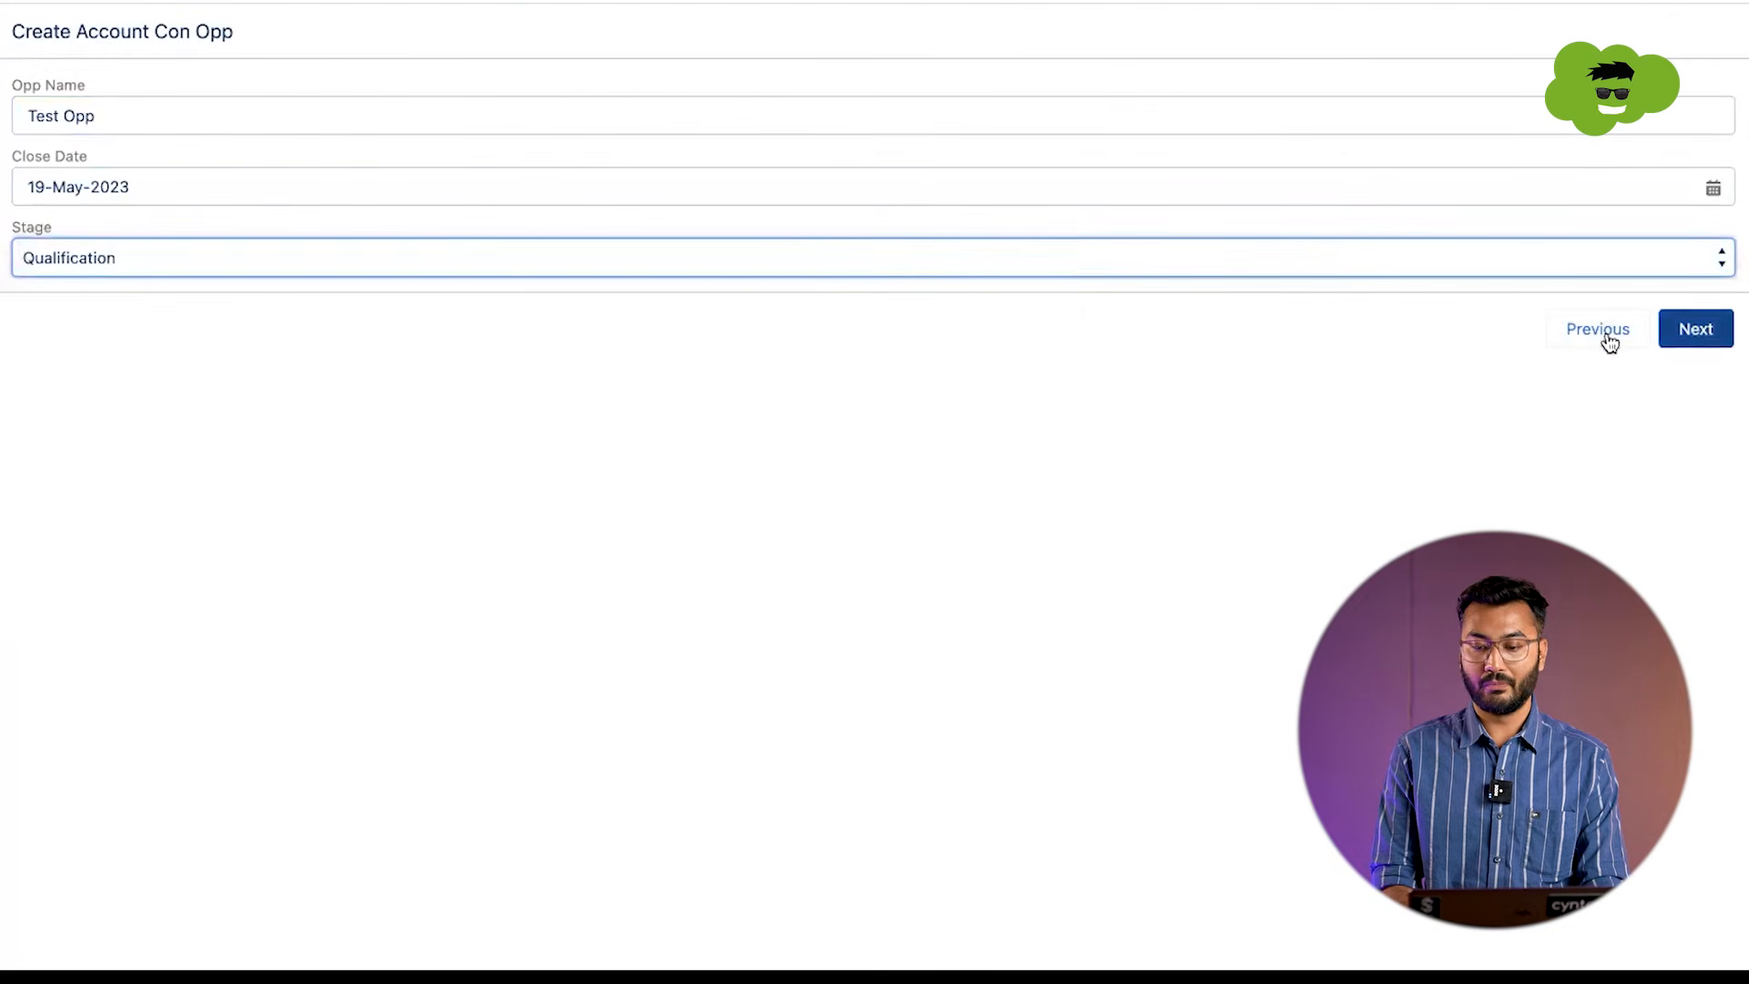
left_click(1695, 329)
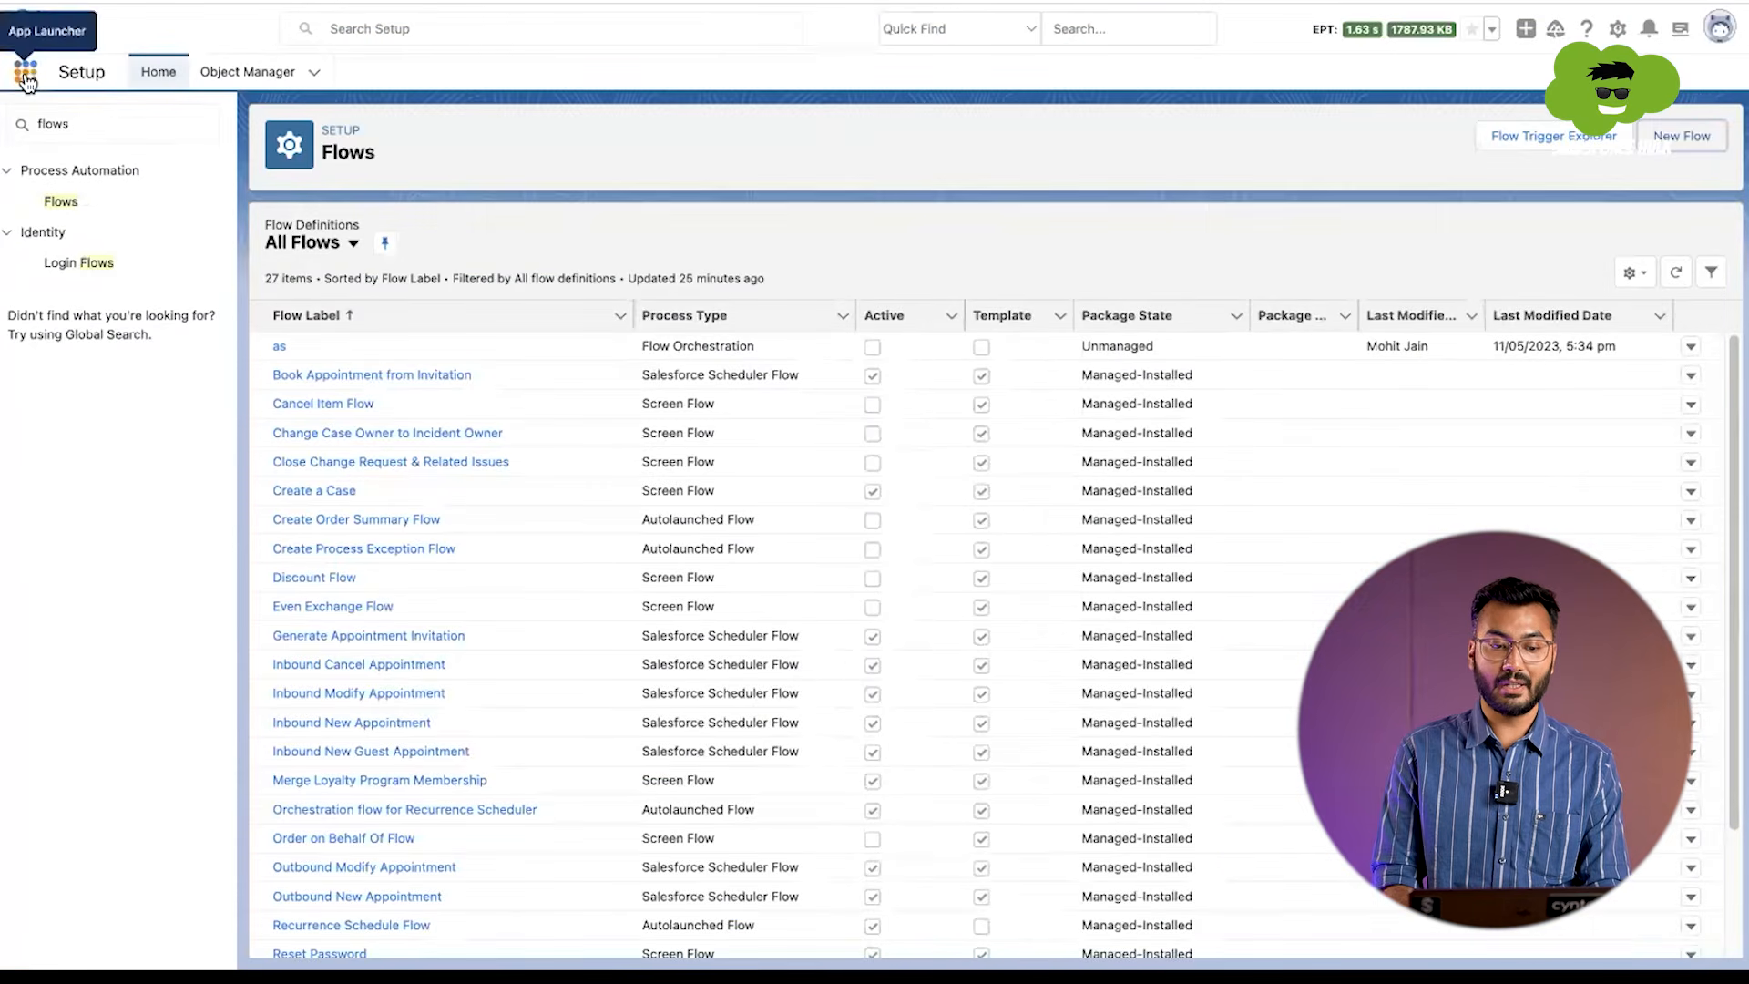
Step: Open the Test Account record from the Accounts list
left_click(26, 75)
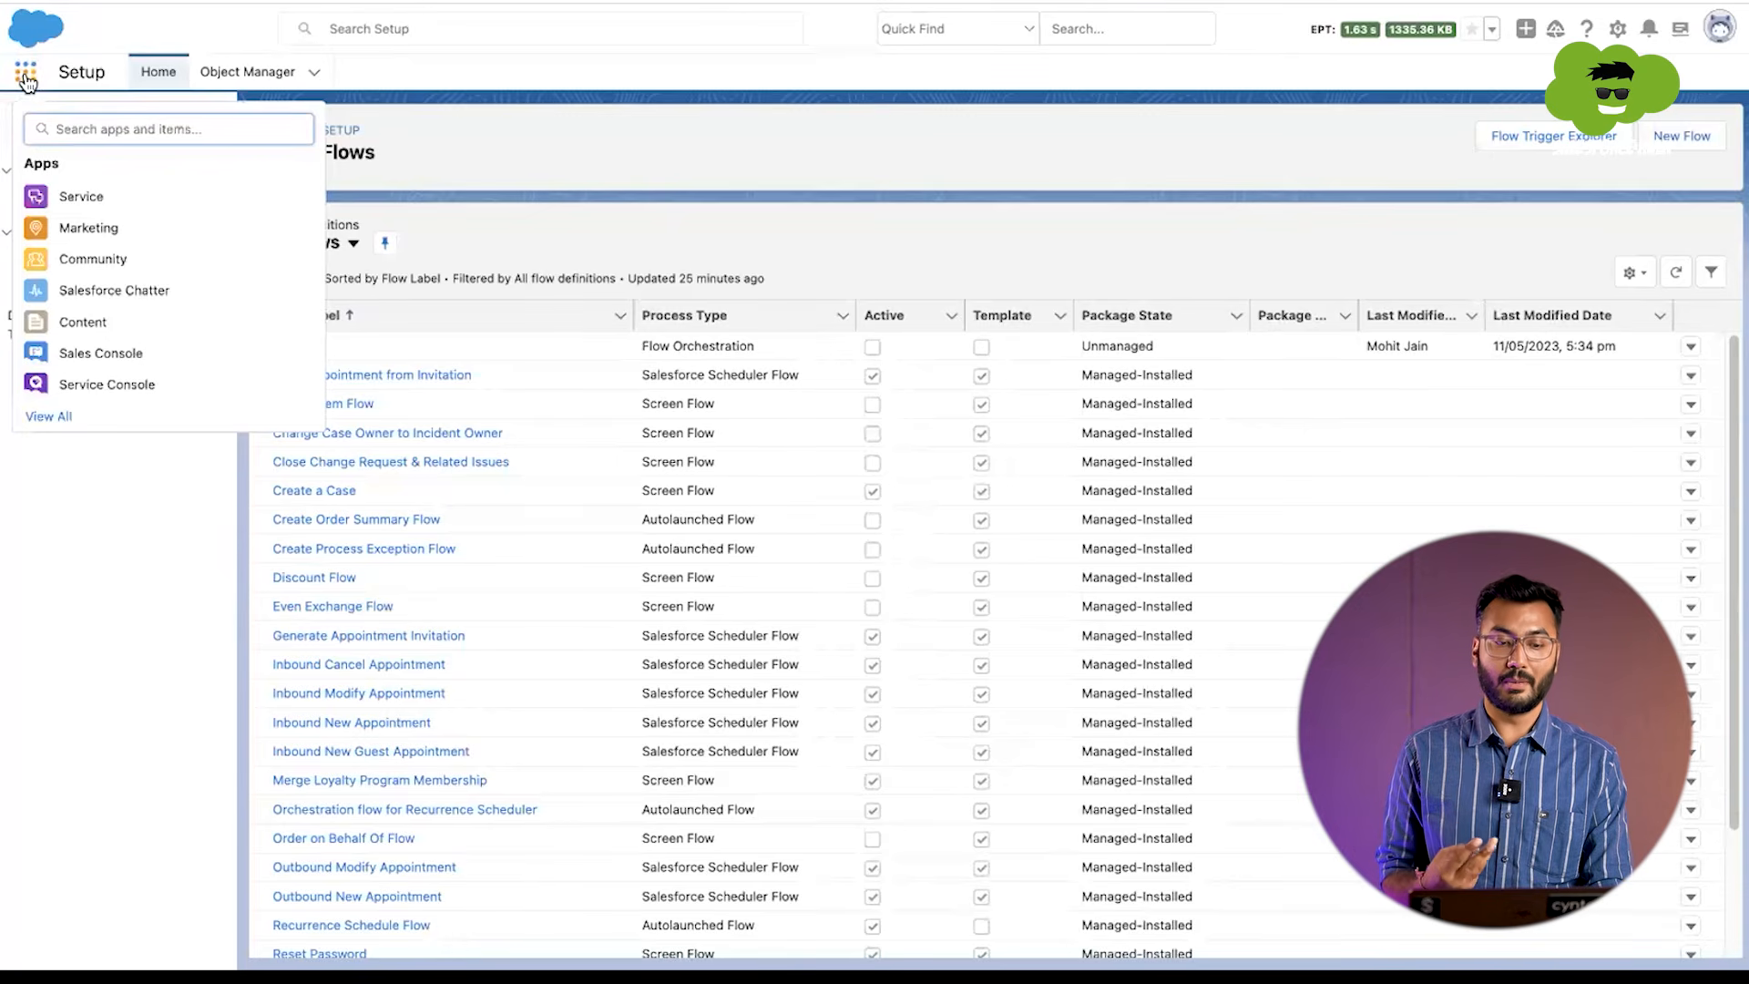
type("acc")
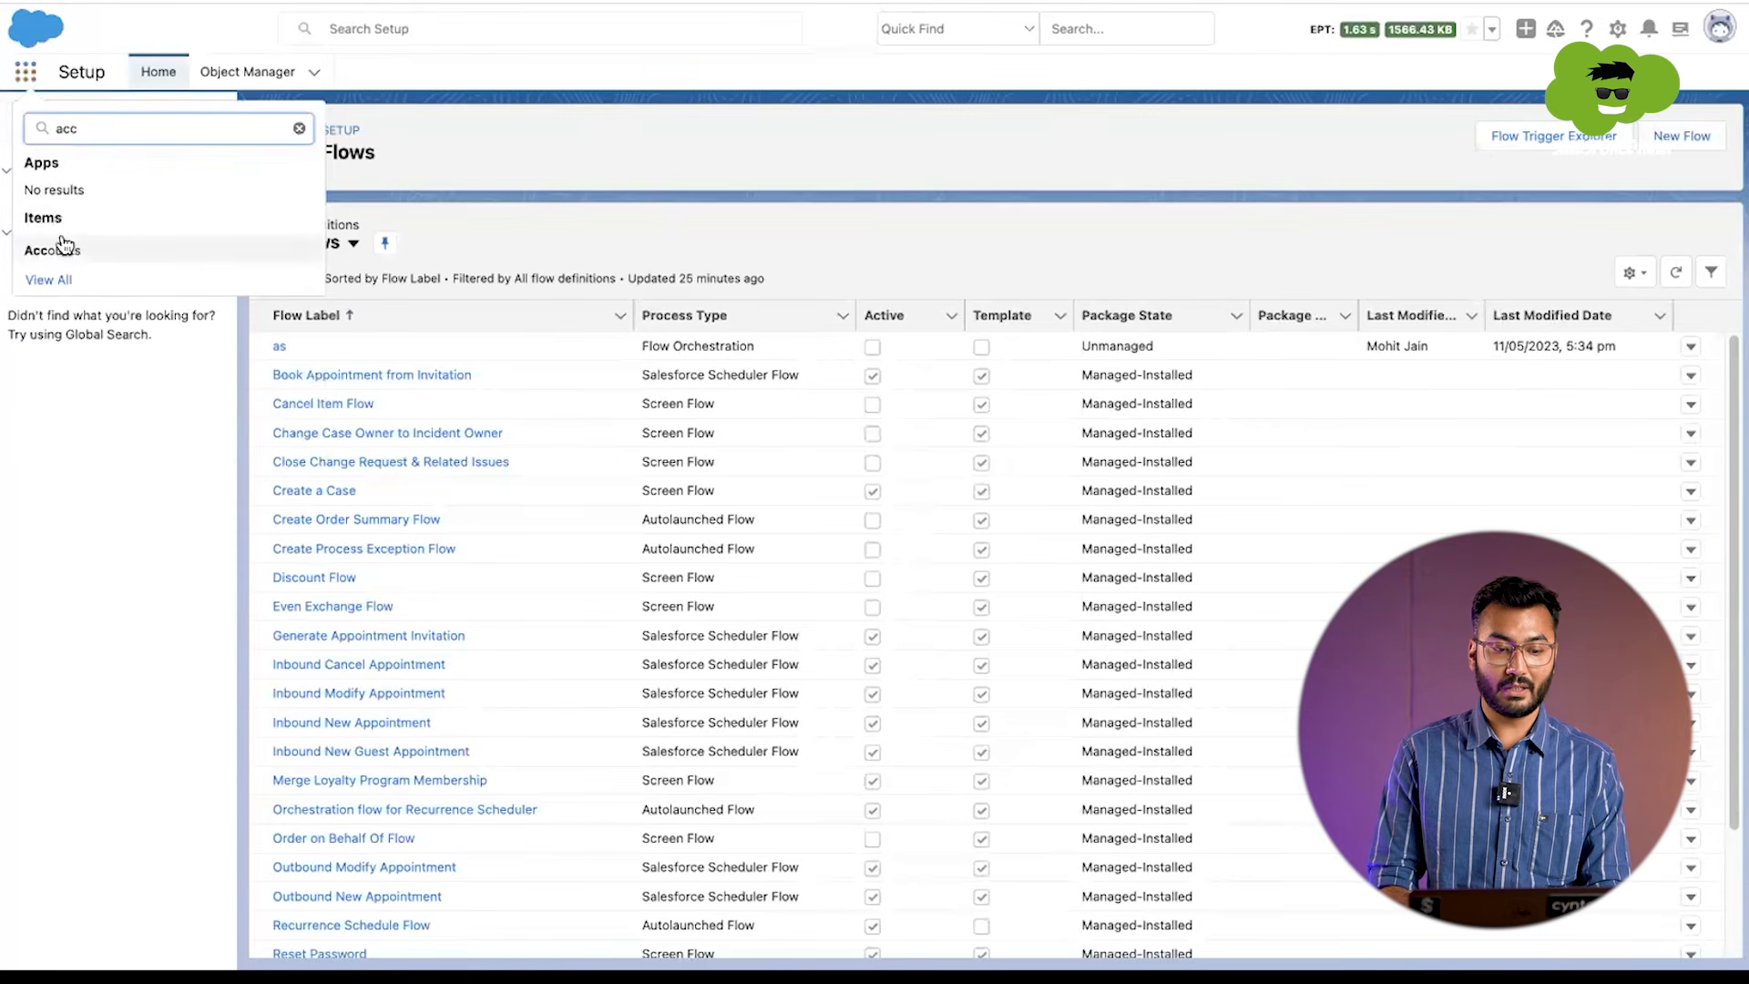
left_click(62, 248)
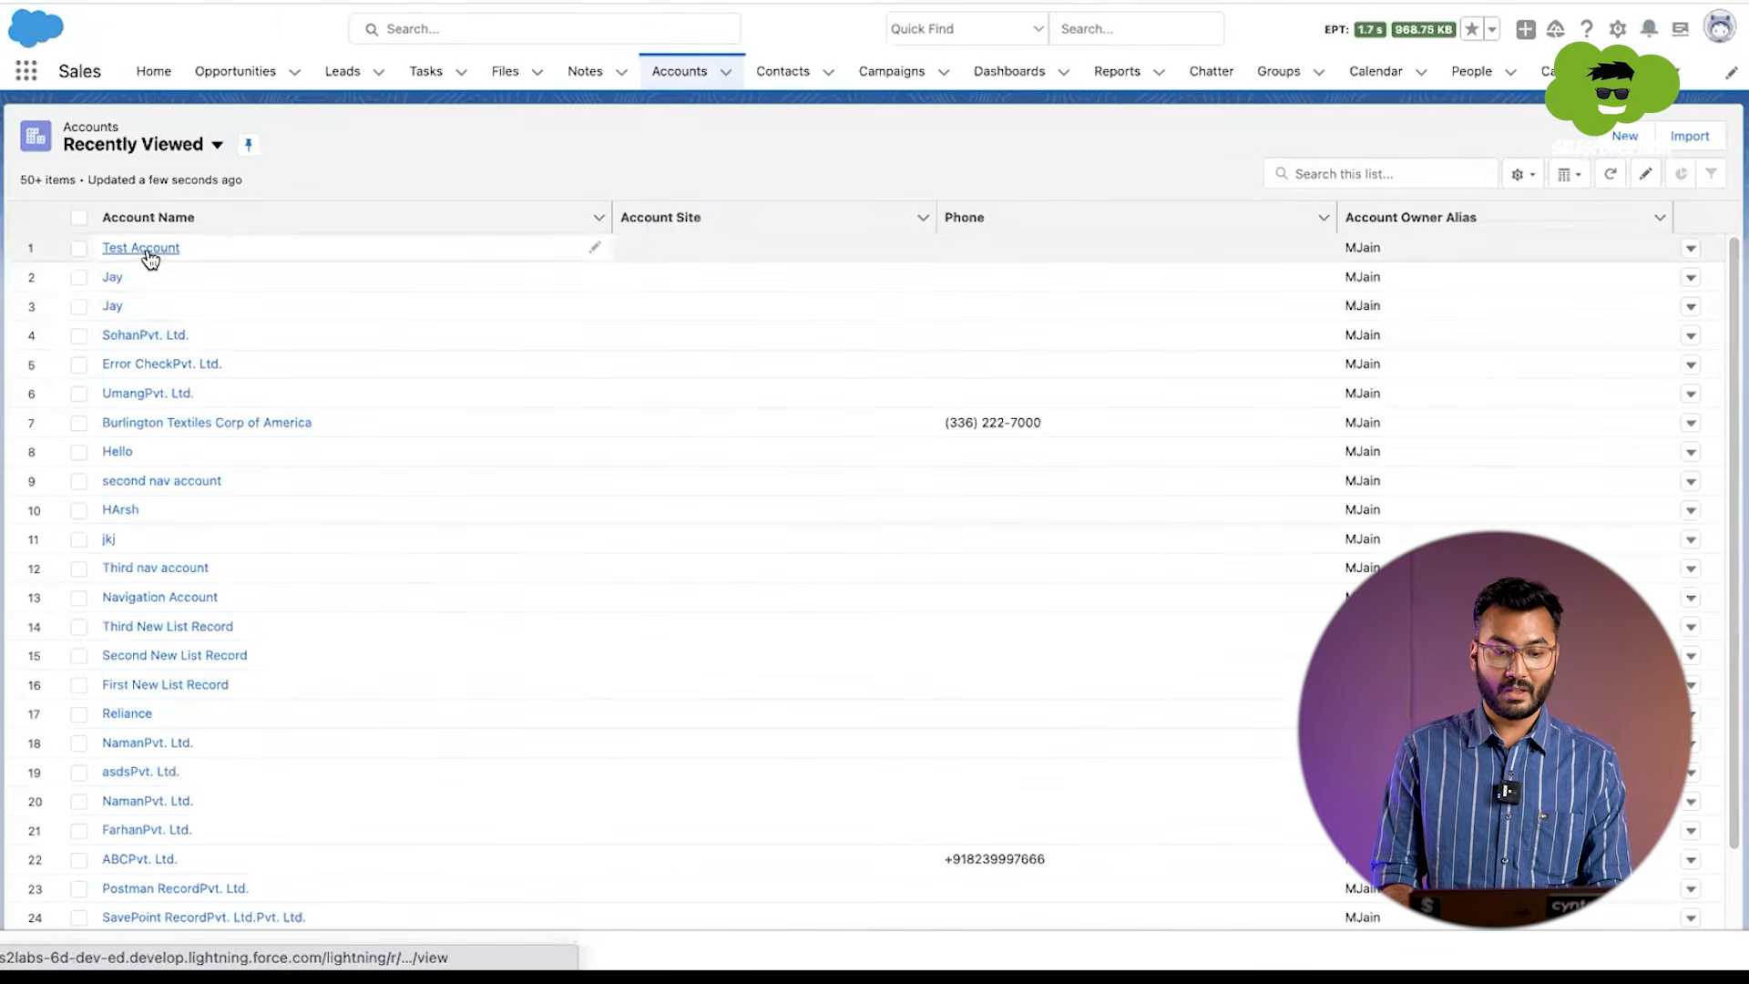
left_click(153, 251)
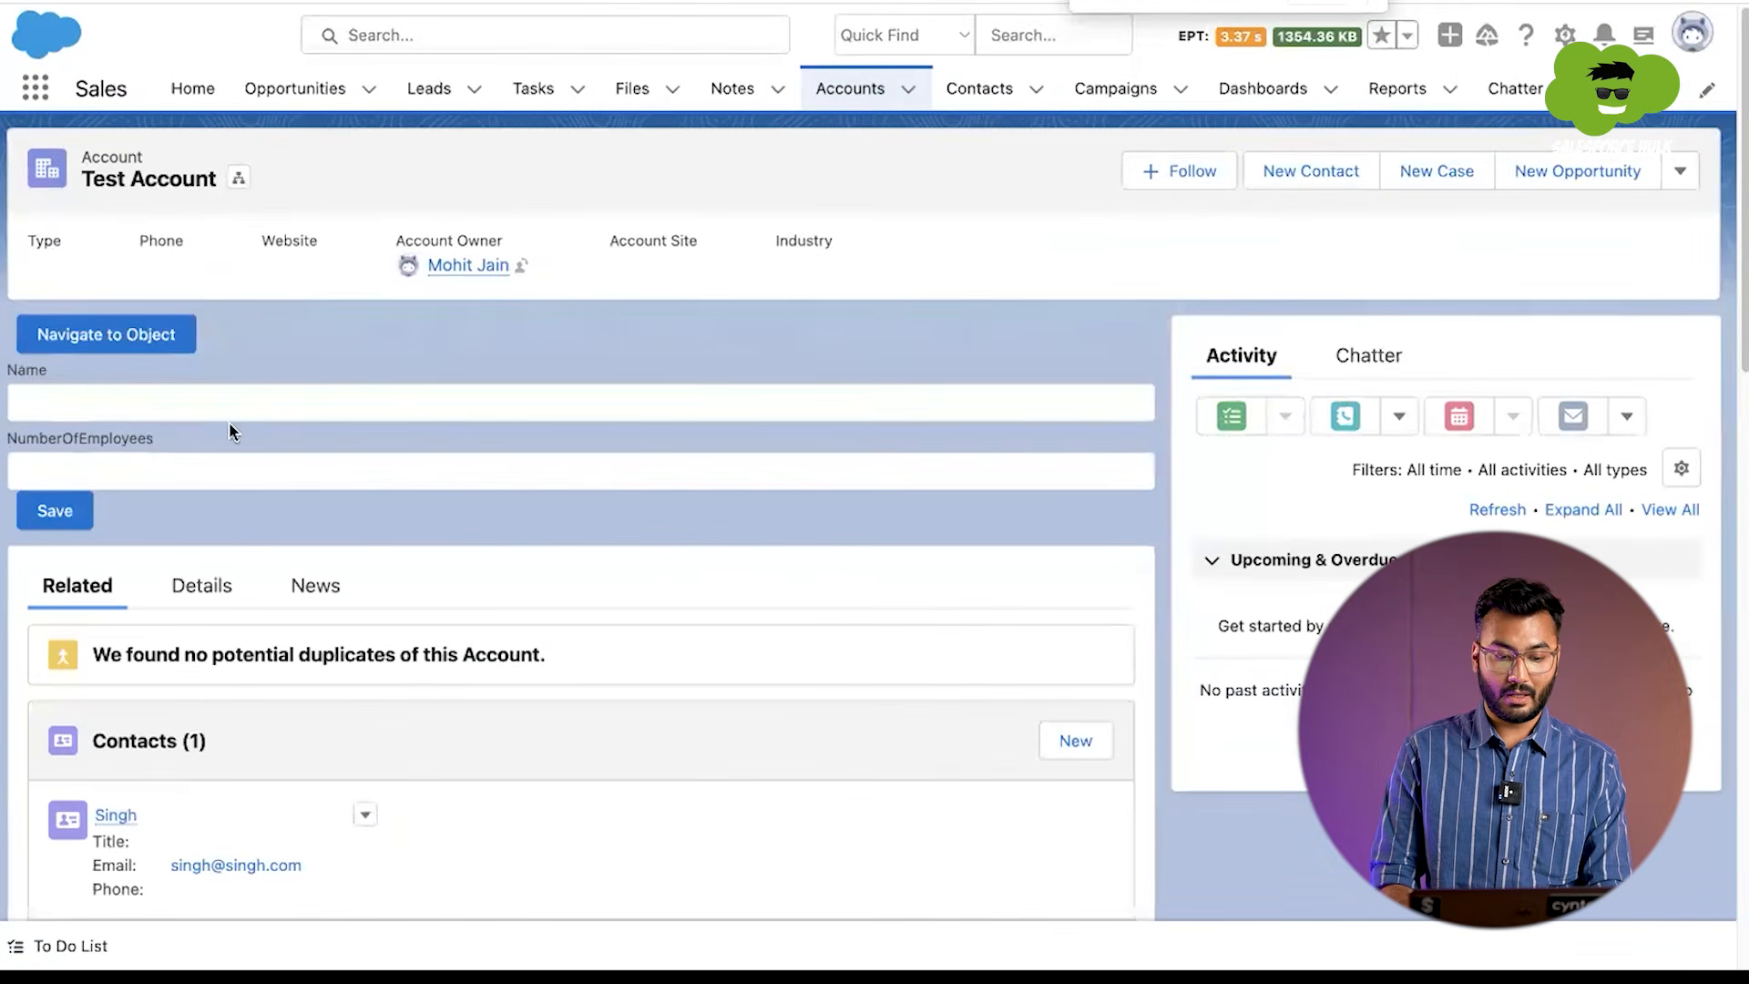
Step: Check the Test Account record's details and its related contacts and opportunities
scroll(186, 345, "down", 3)
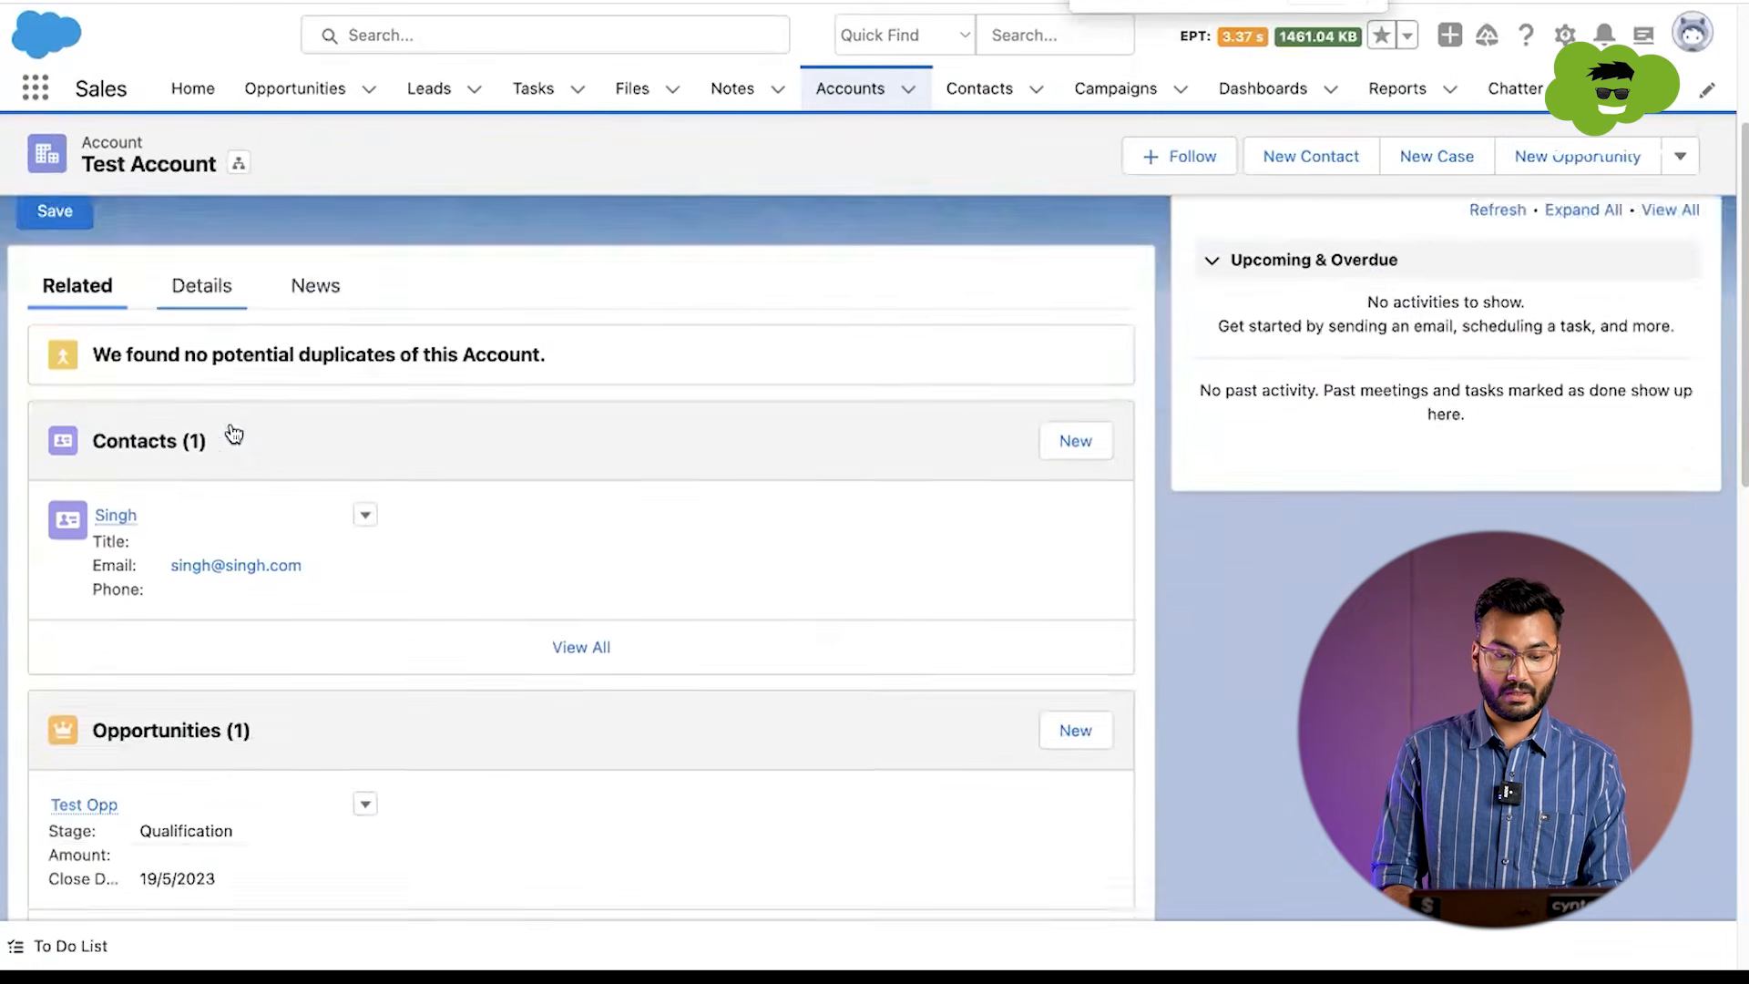
scroll(230, 483, "down", 3)
scroll(227, 531, "up", 4)
left_click(205, 377)
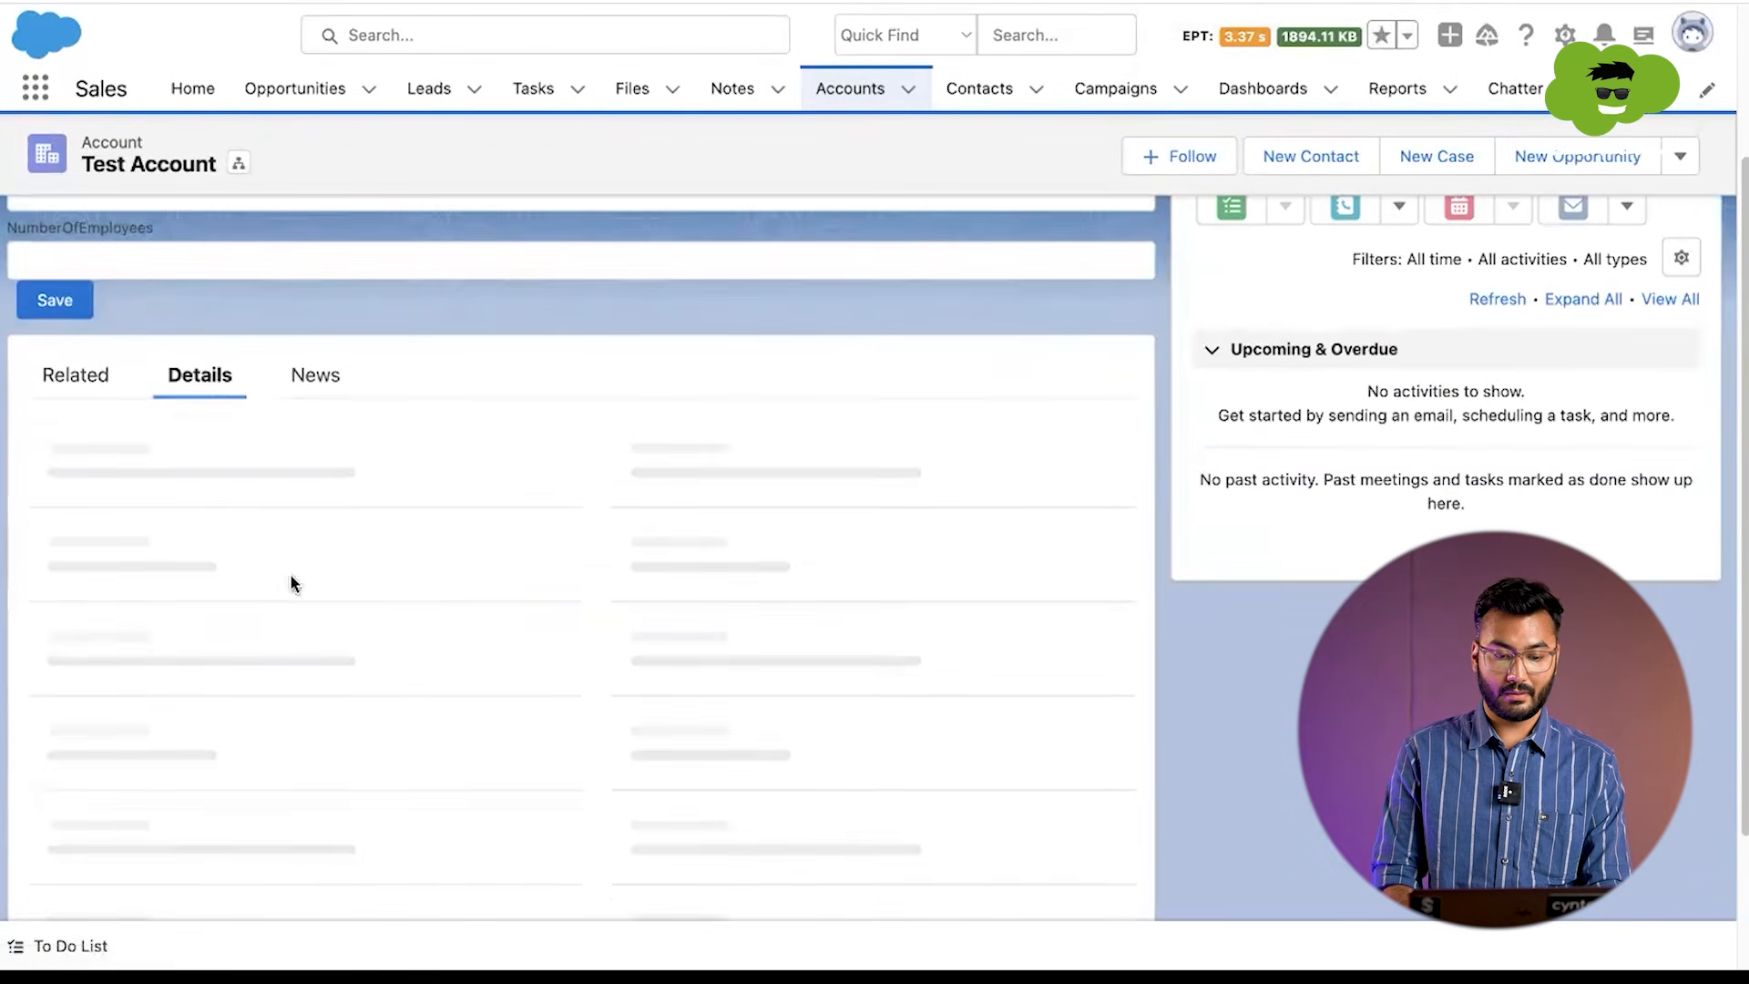
scroll(299, 647, "down", 8)
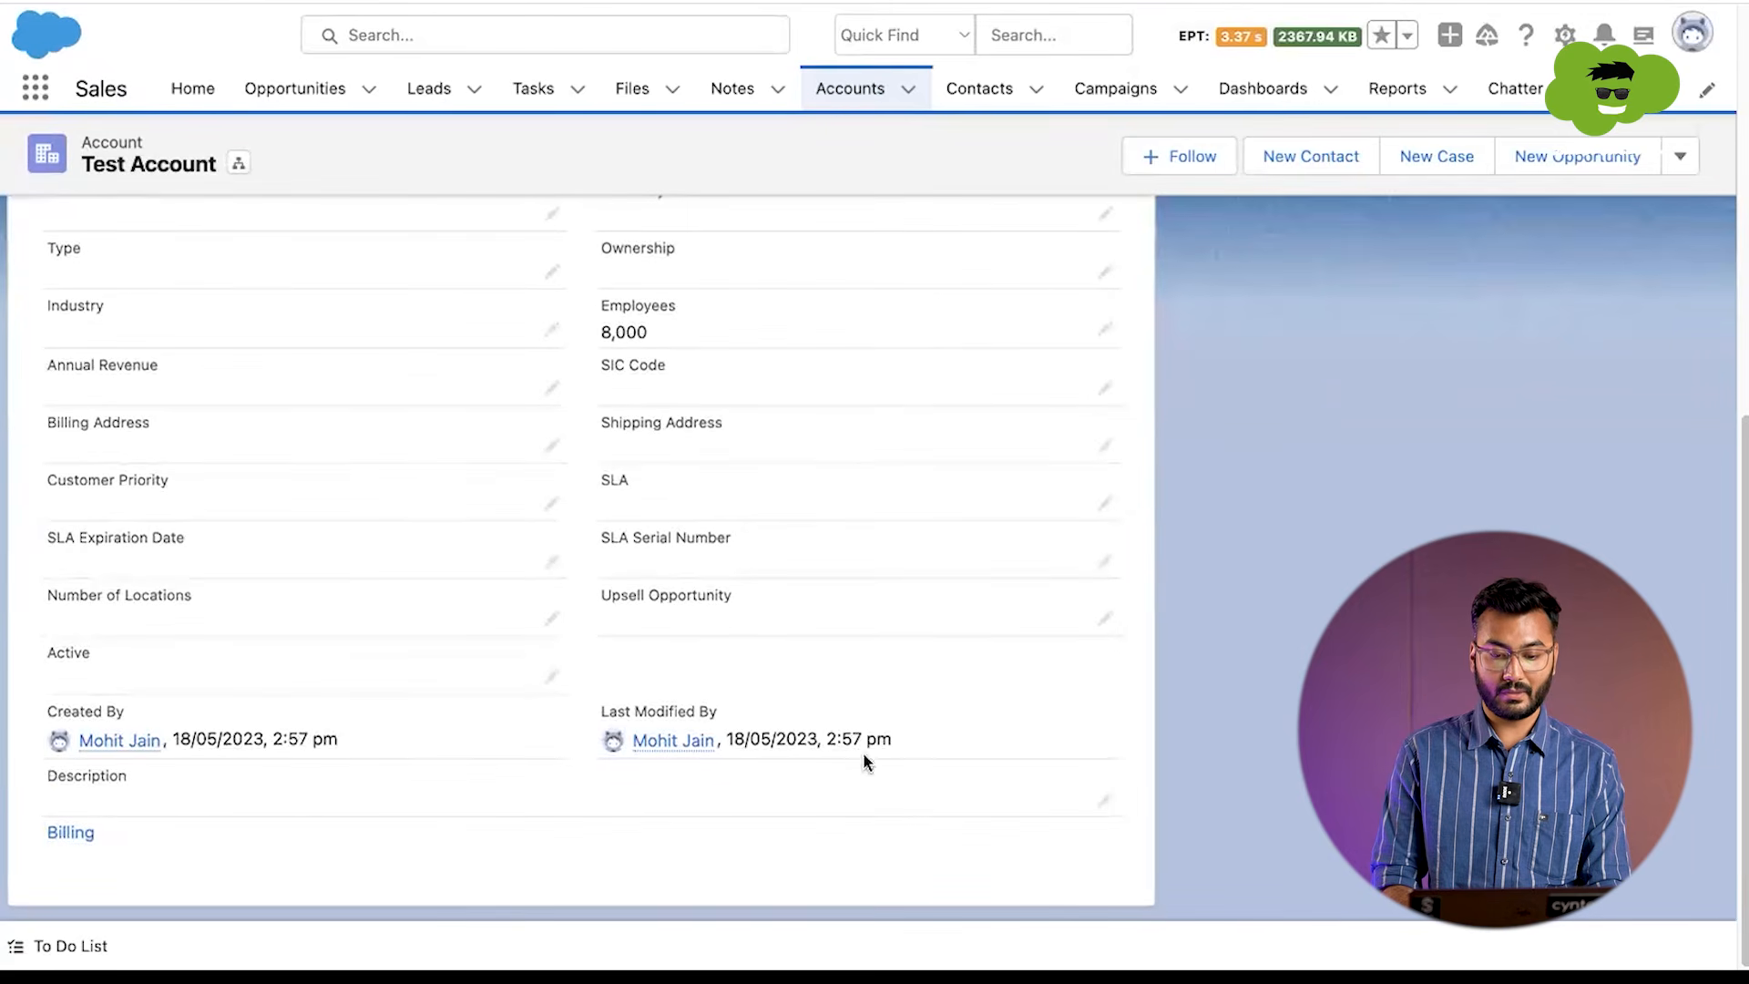
scroll(740, 707, "up", 10)
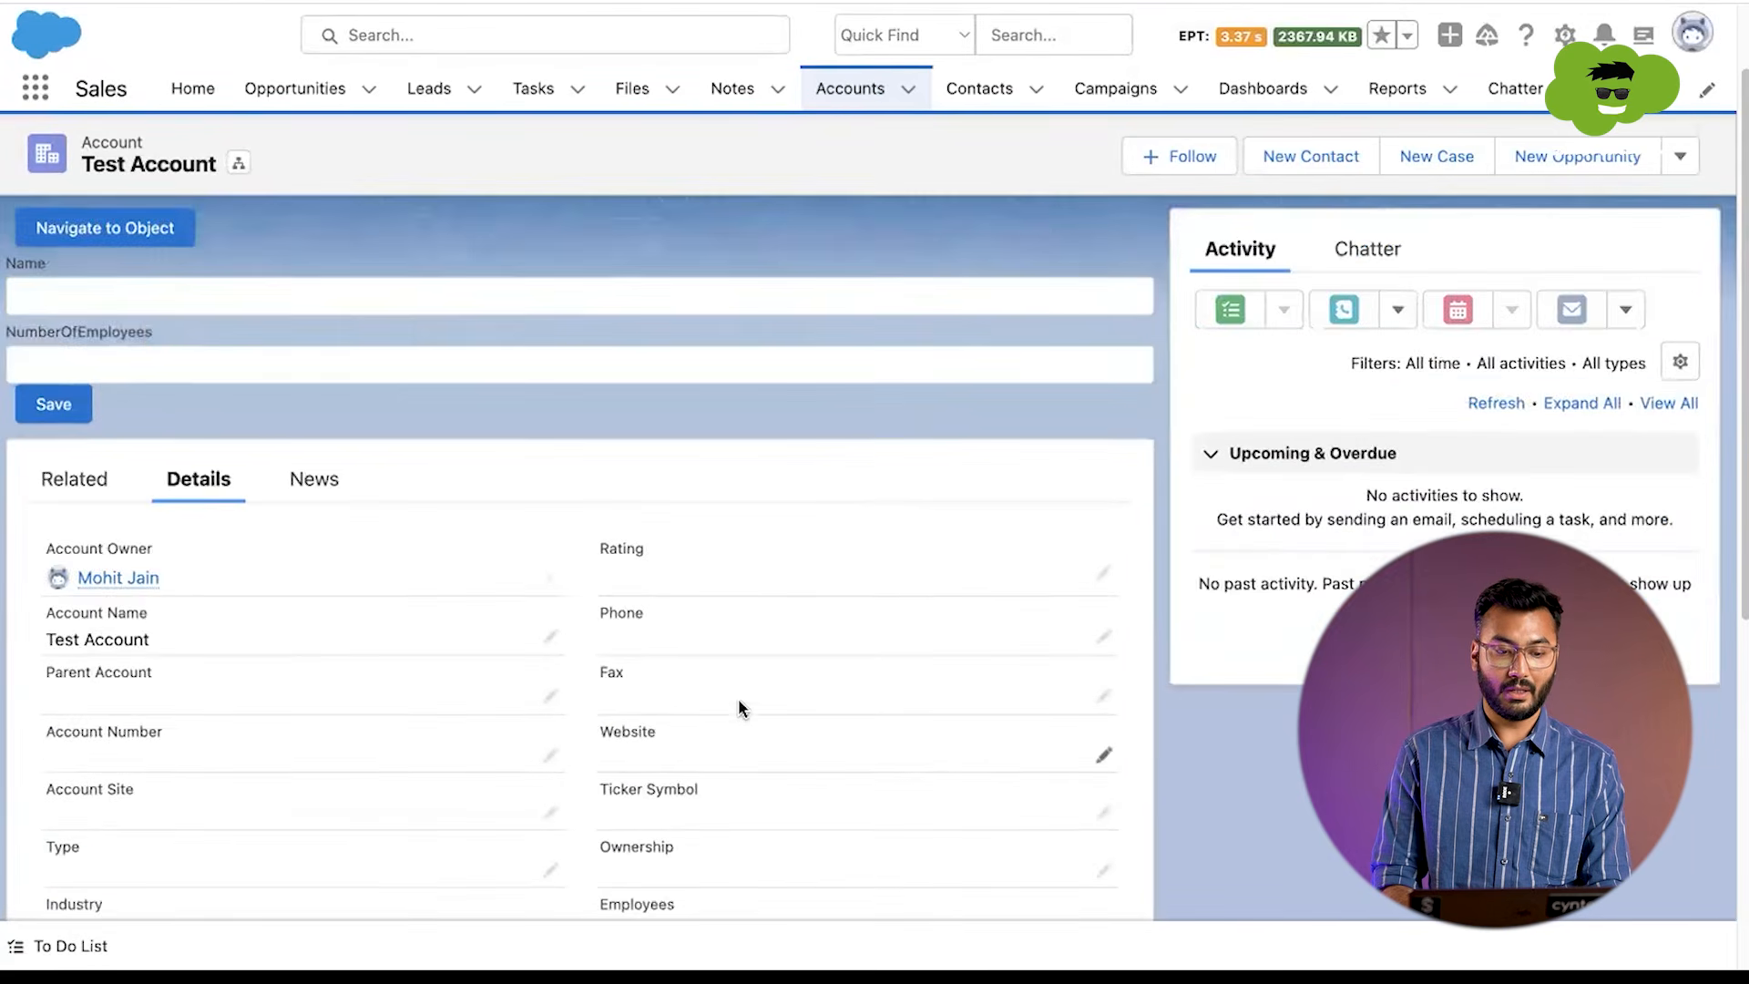
left_click(54, 607)
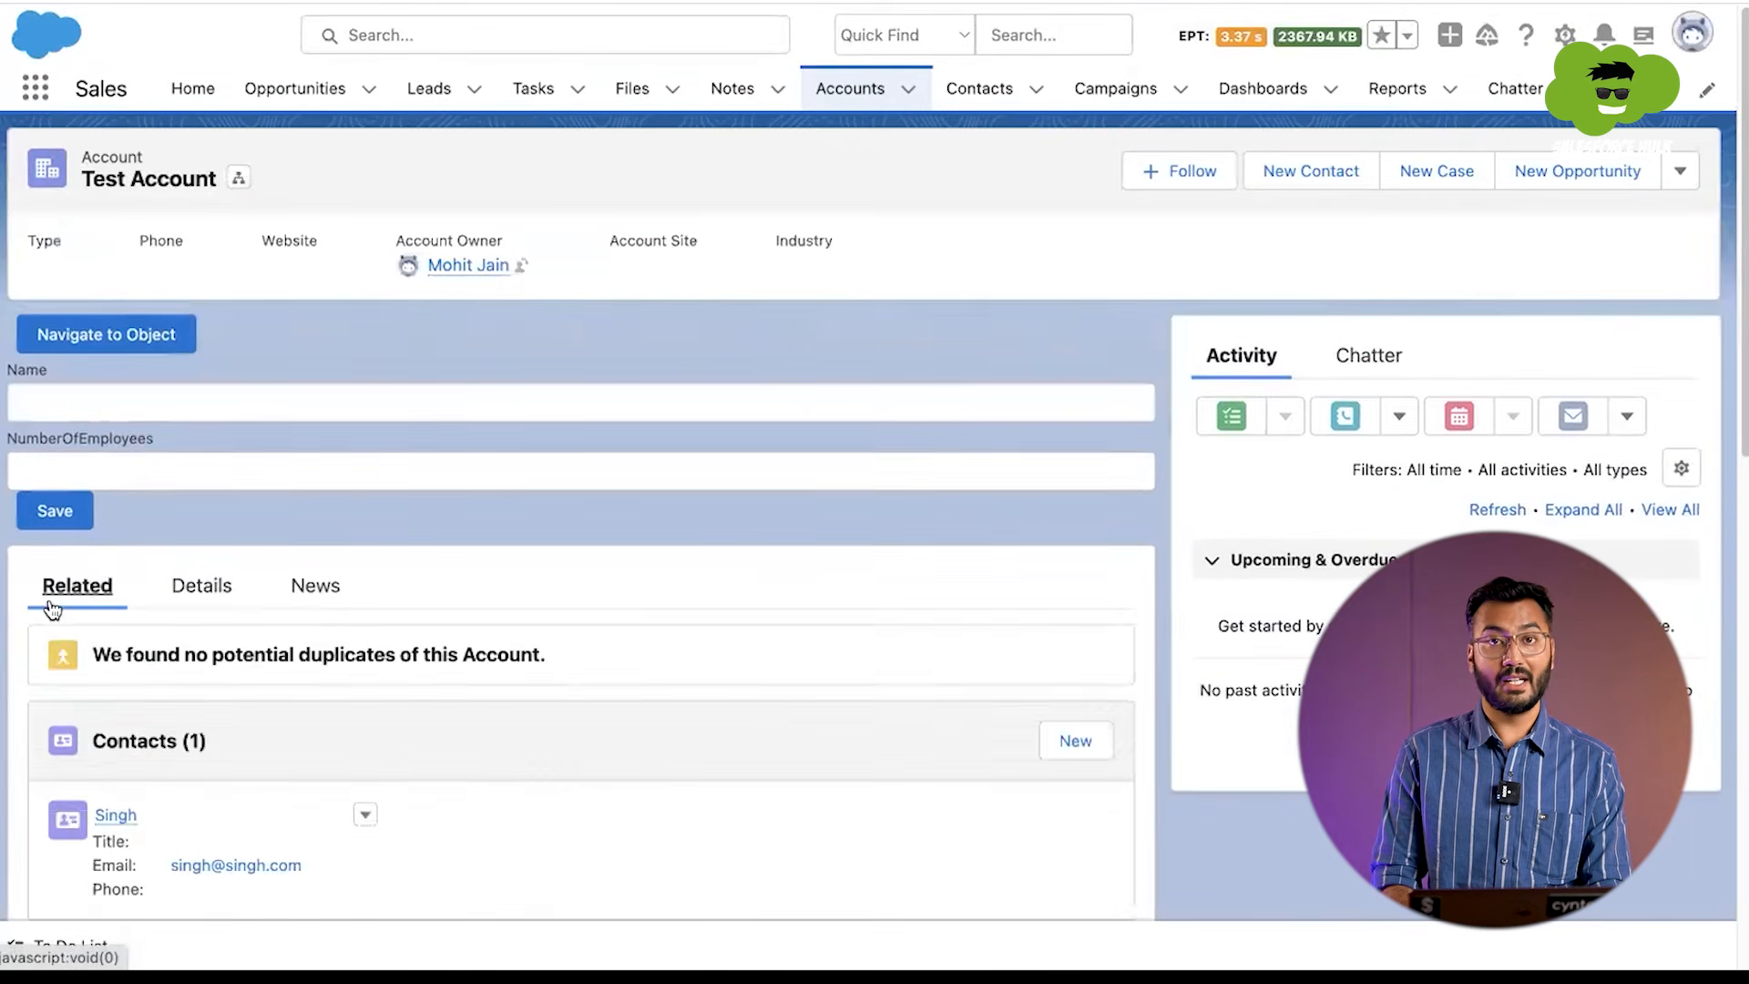
scroll(331, 573, "down", 4)
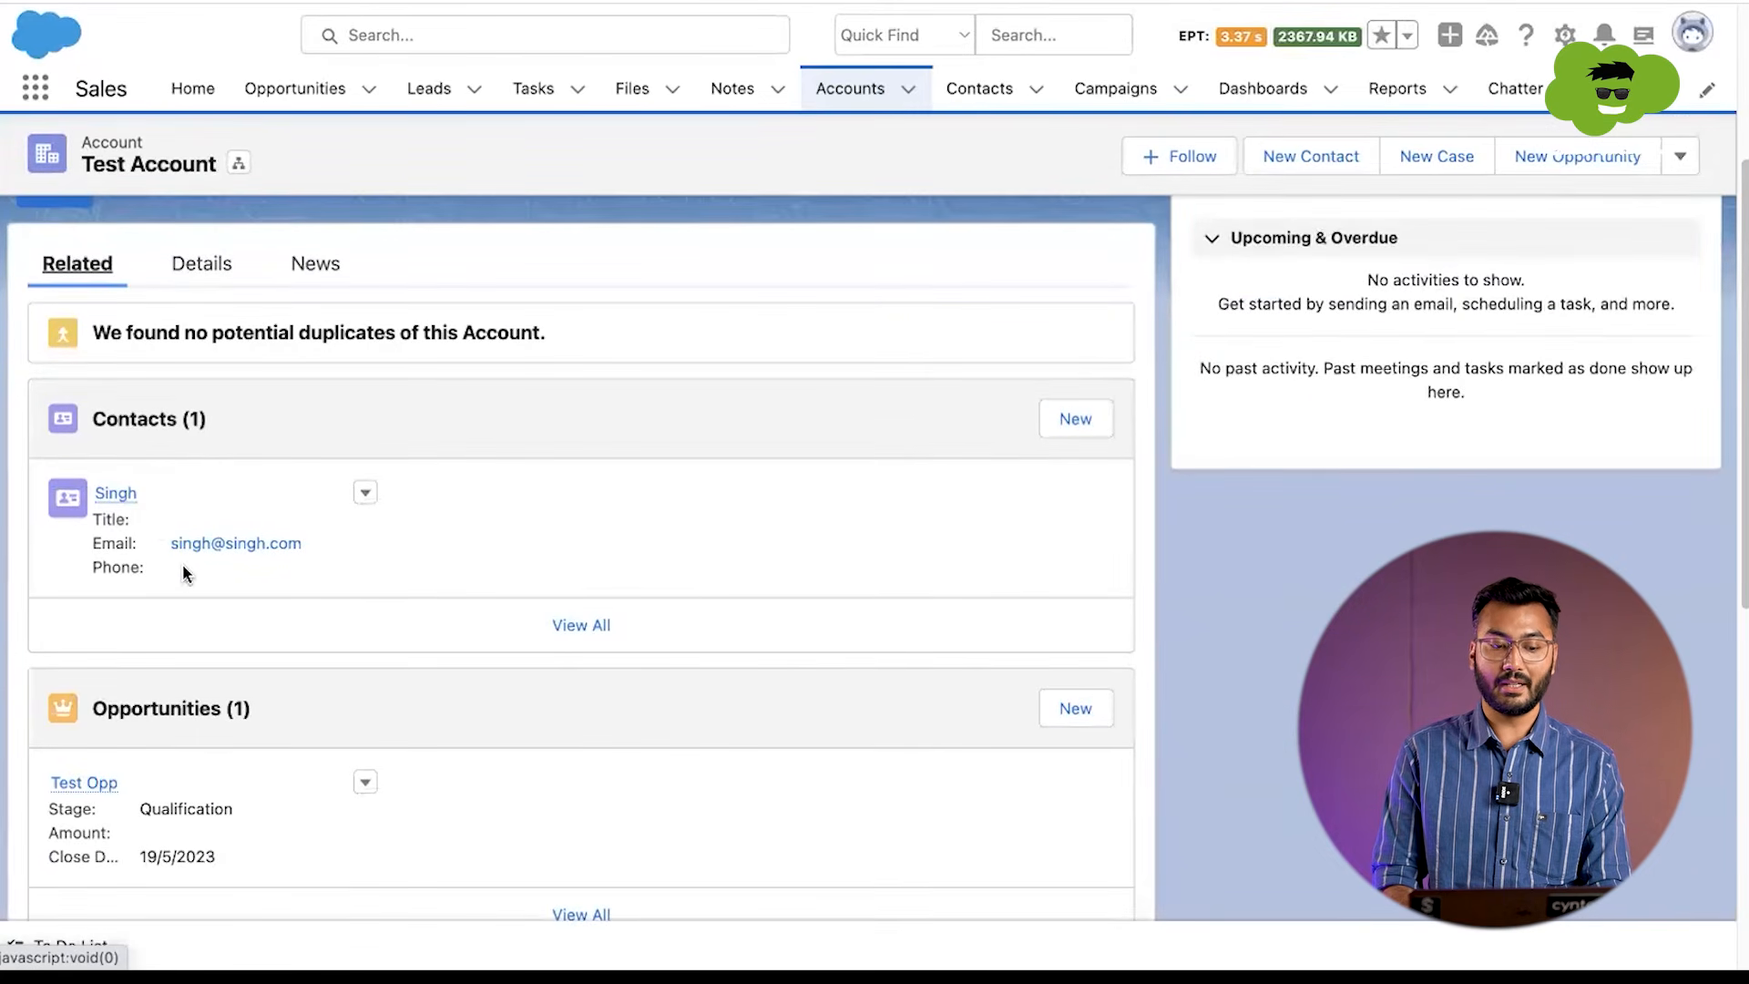
scroll(183, 565, "down", 1)
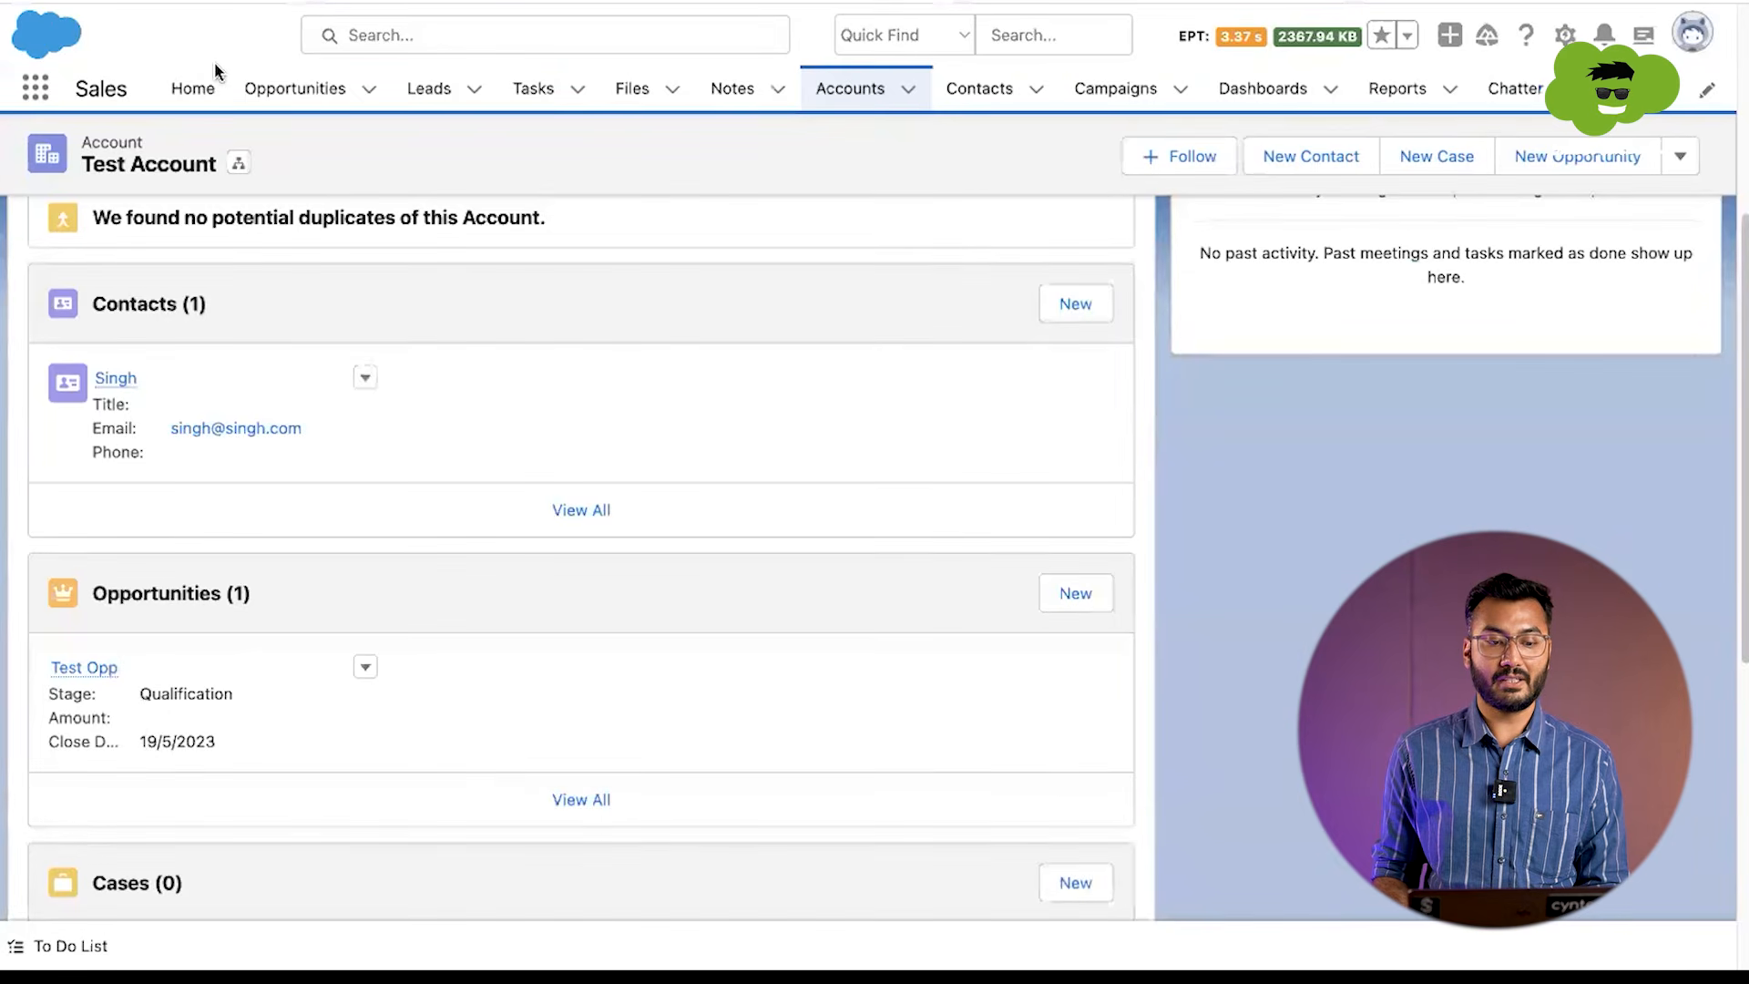
Step: Open the Sales app's home page for editing in Lightning App Builder
left_click(182, 95)
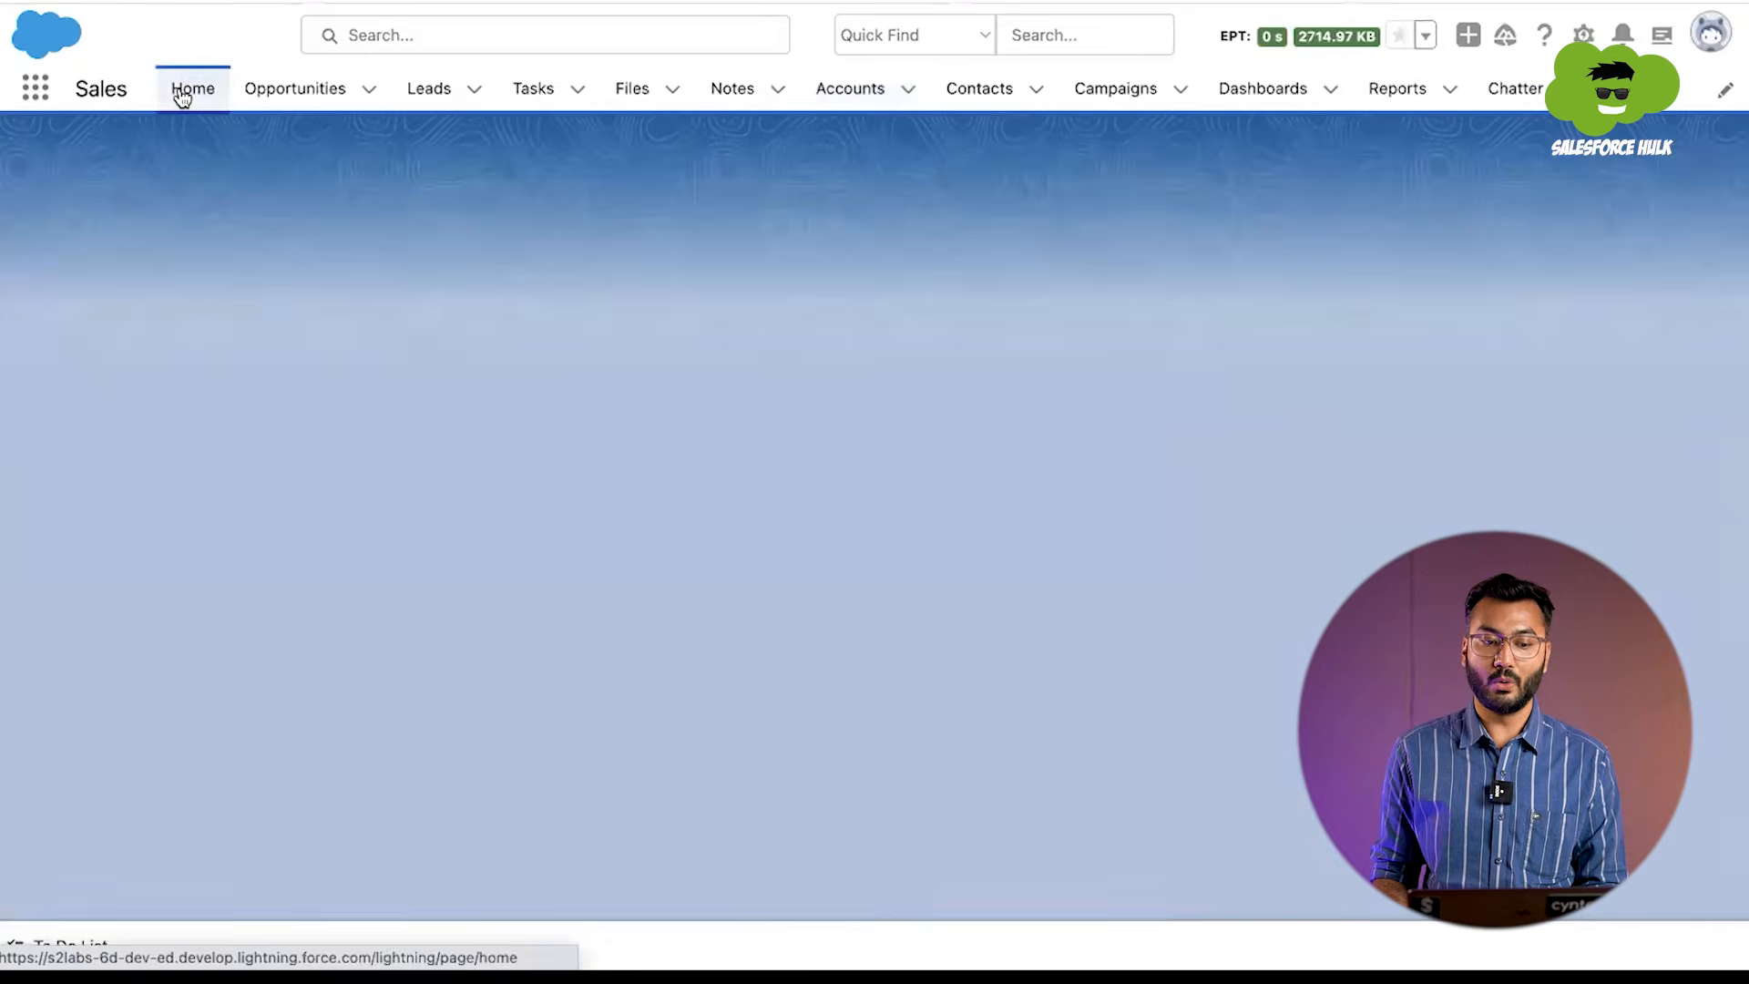
scroll(557, 403, "down", 4)
scroll(557, 402, "up", 5)
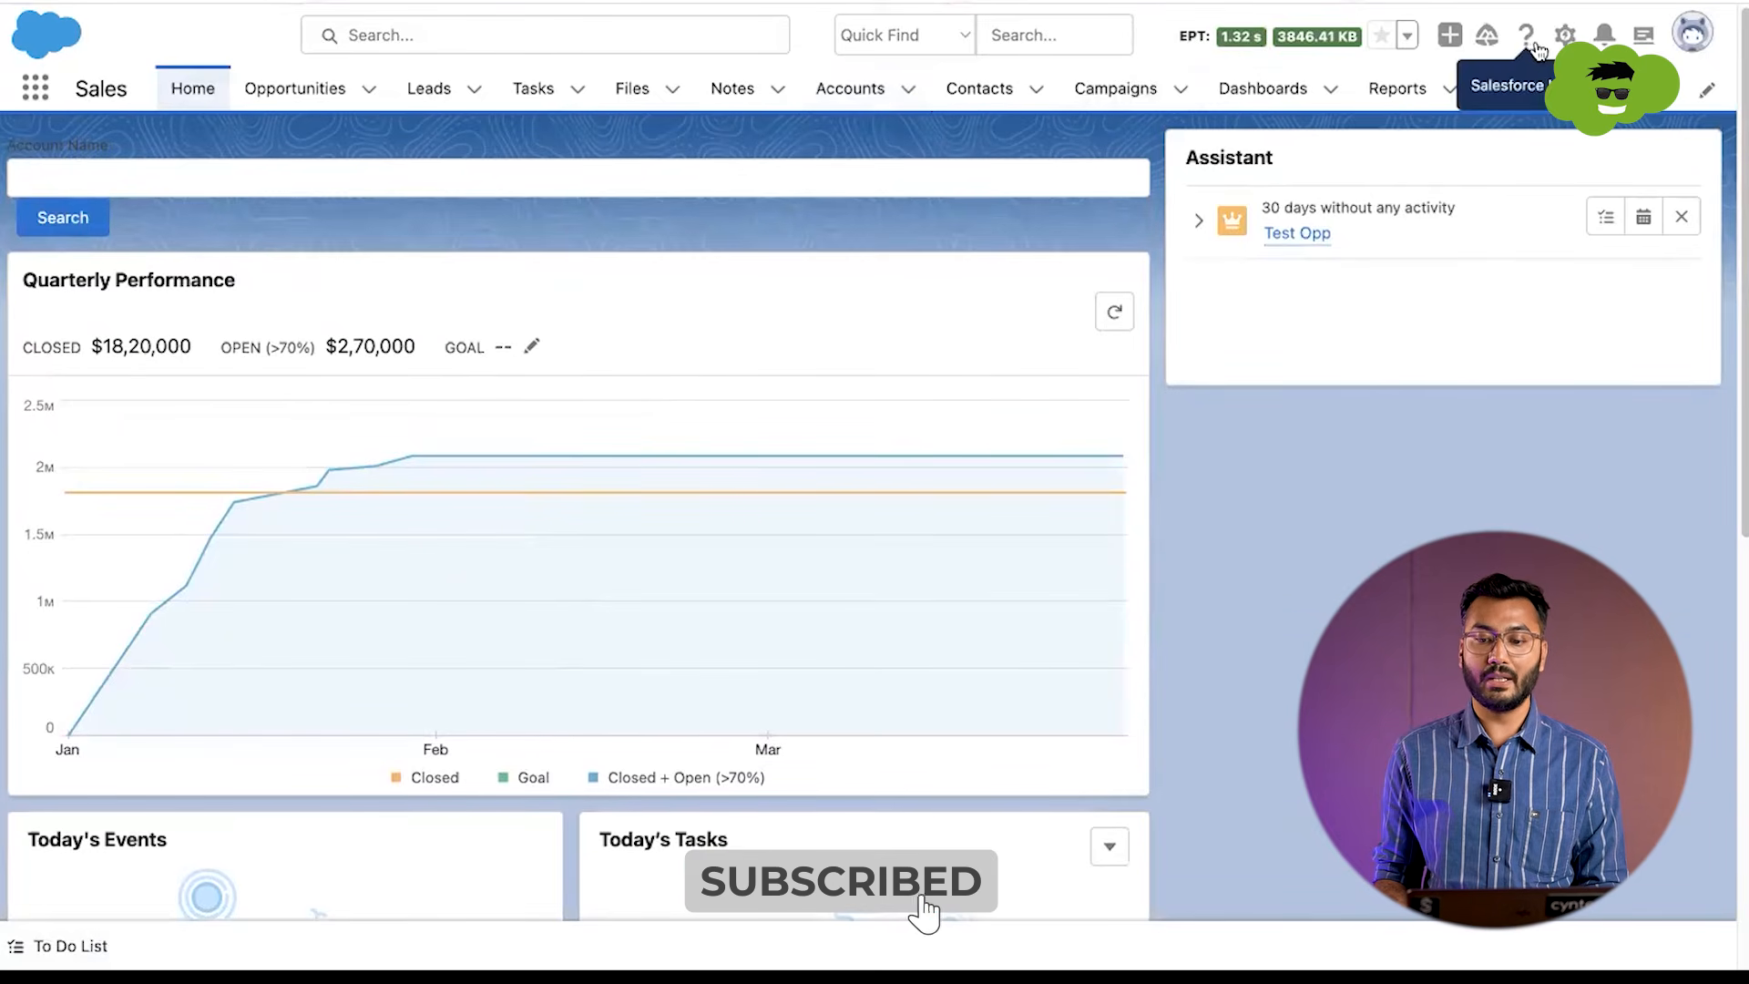
left_click(1563, 35)
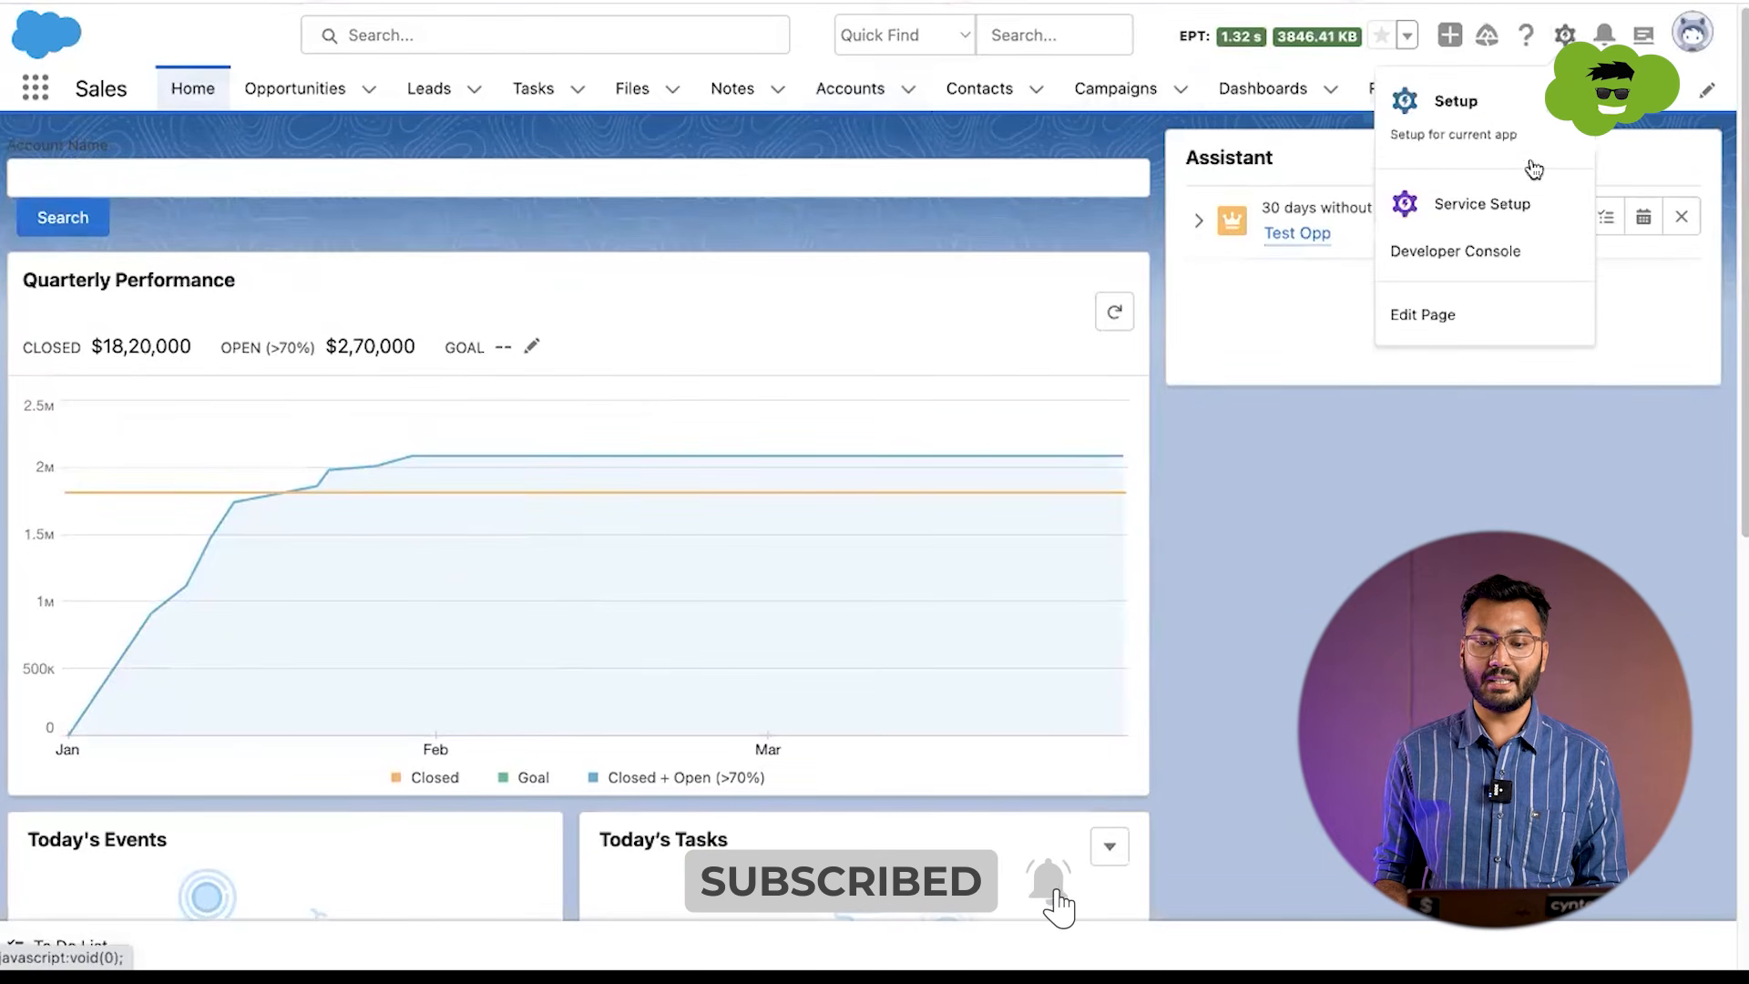
left_click(1448, 332)
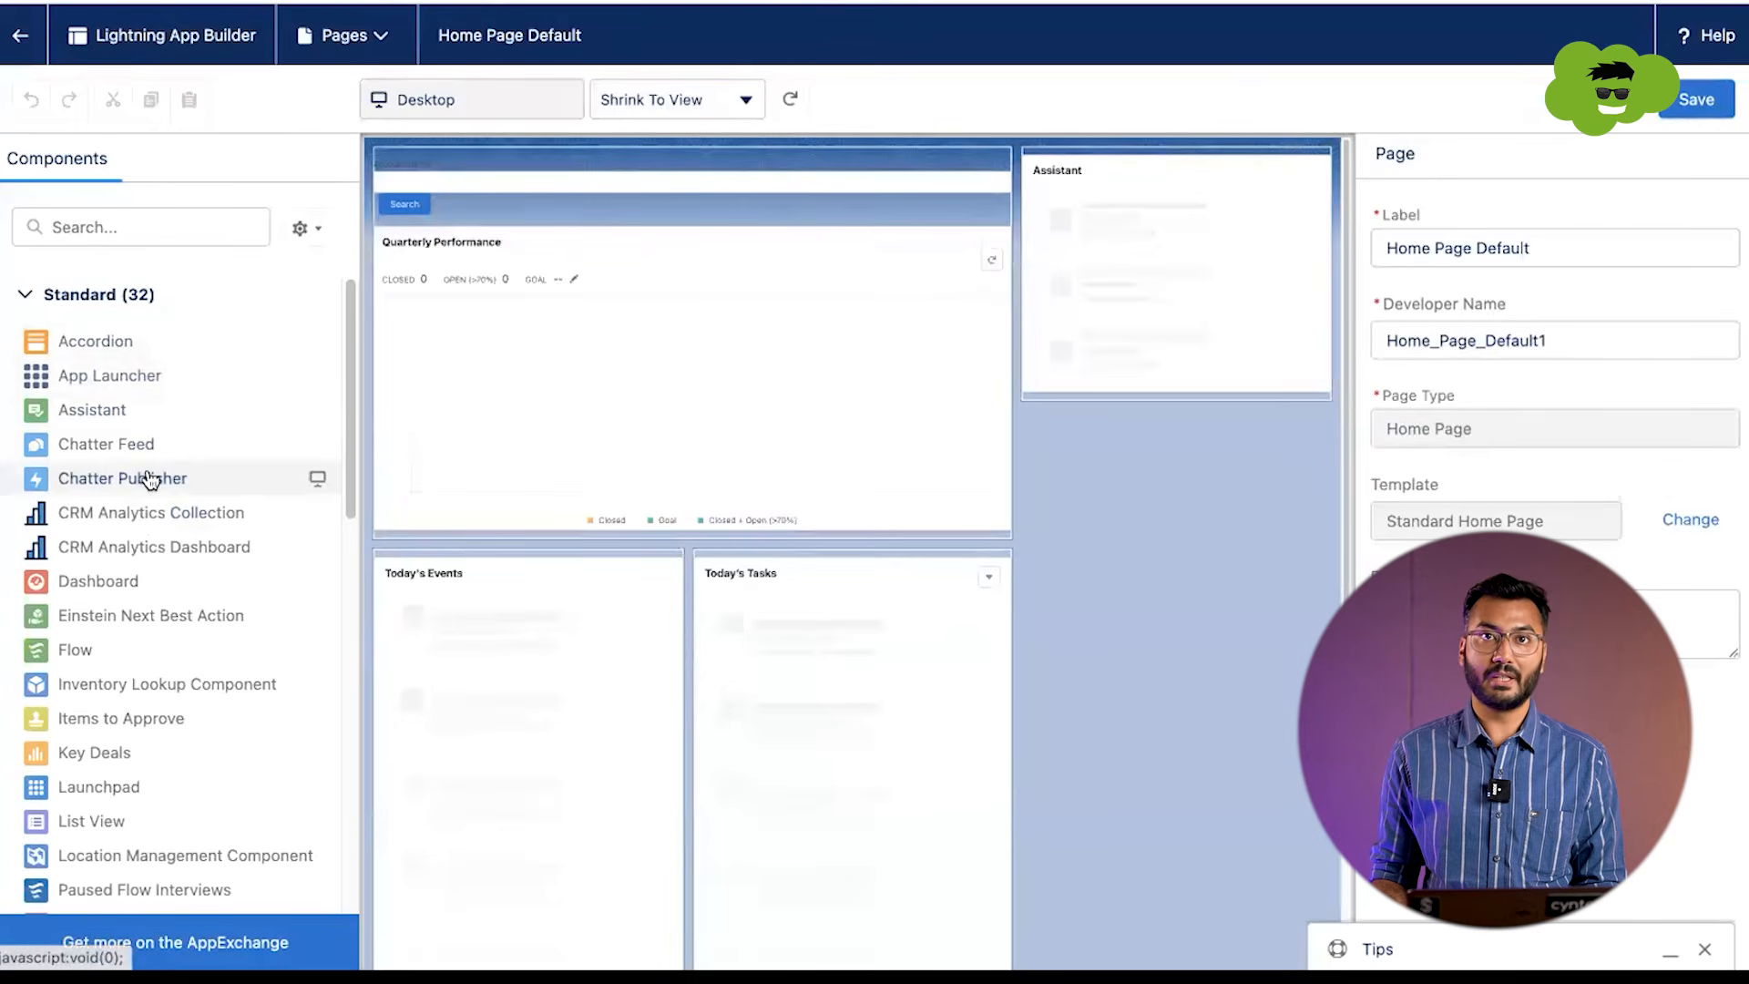
Step: Add a Flow component above Quarterly Performance on the home page
left_click(127, 234)
type("flo")
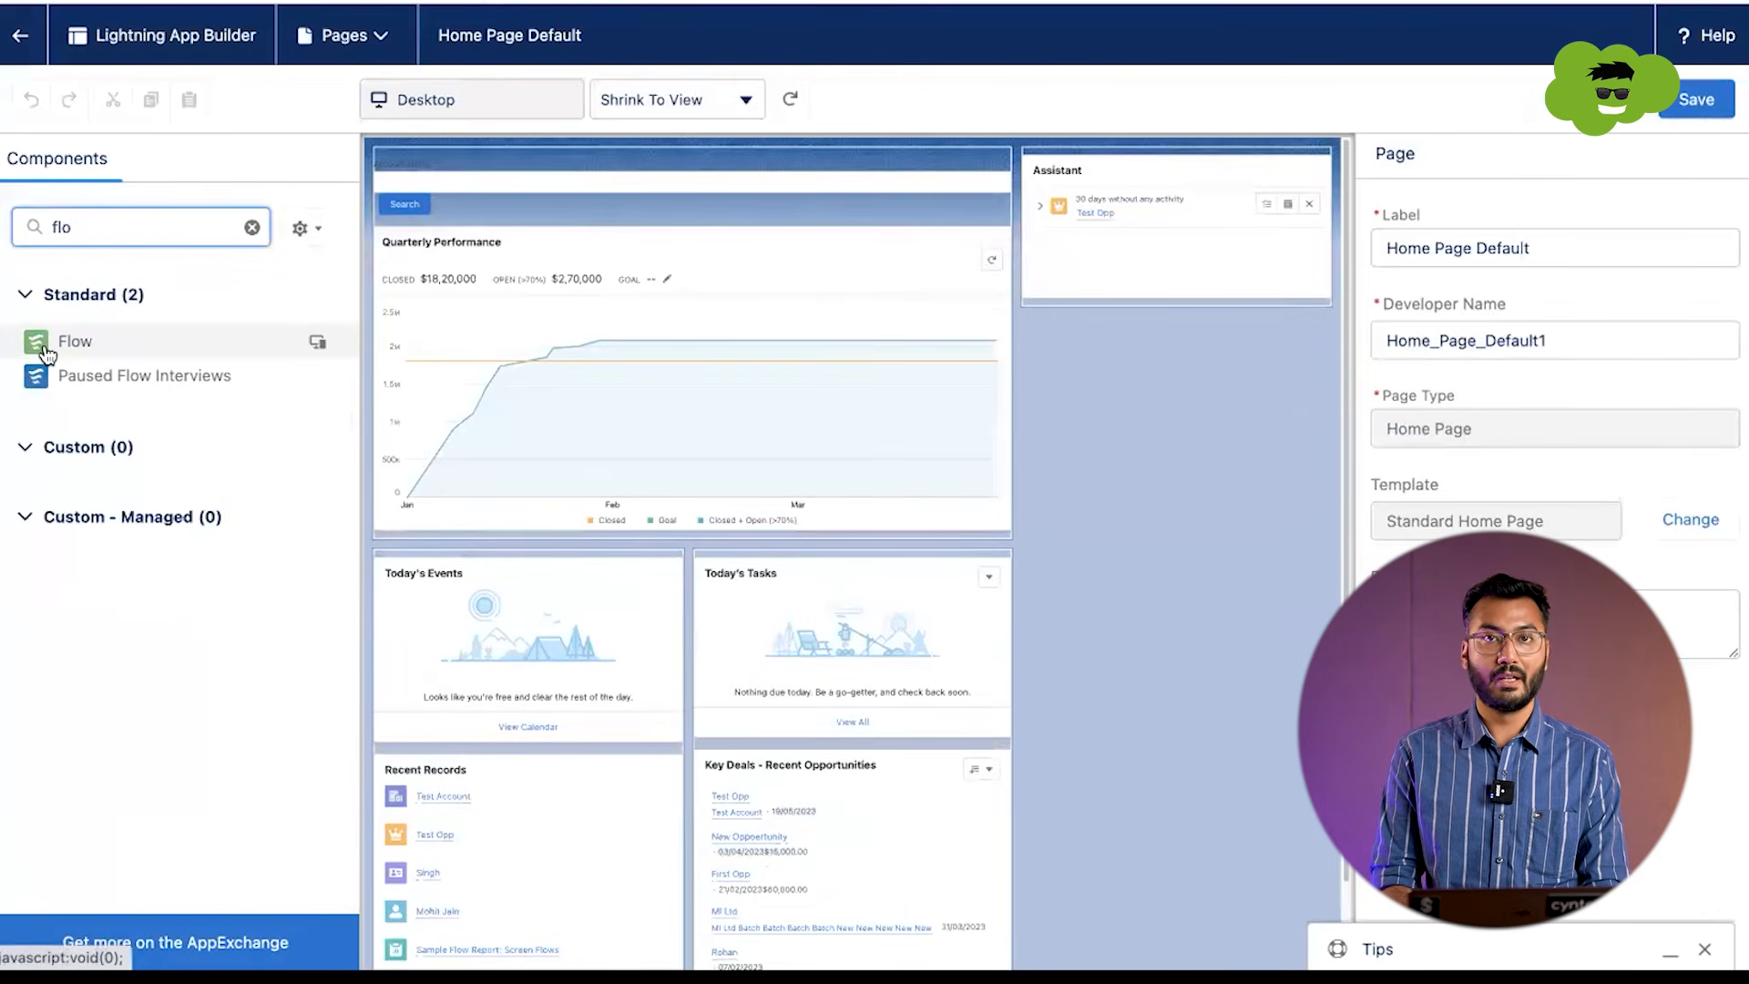
left_click_drag(86, 346, 598, 243)
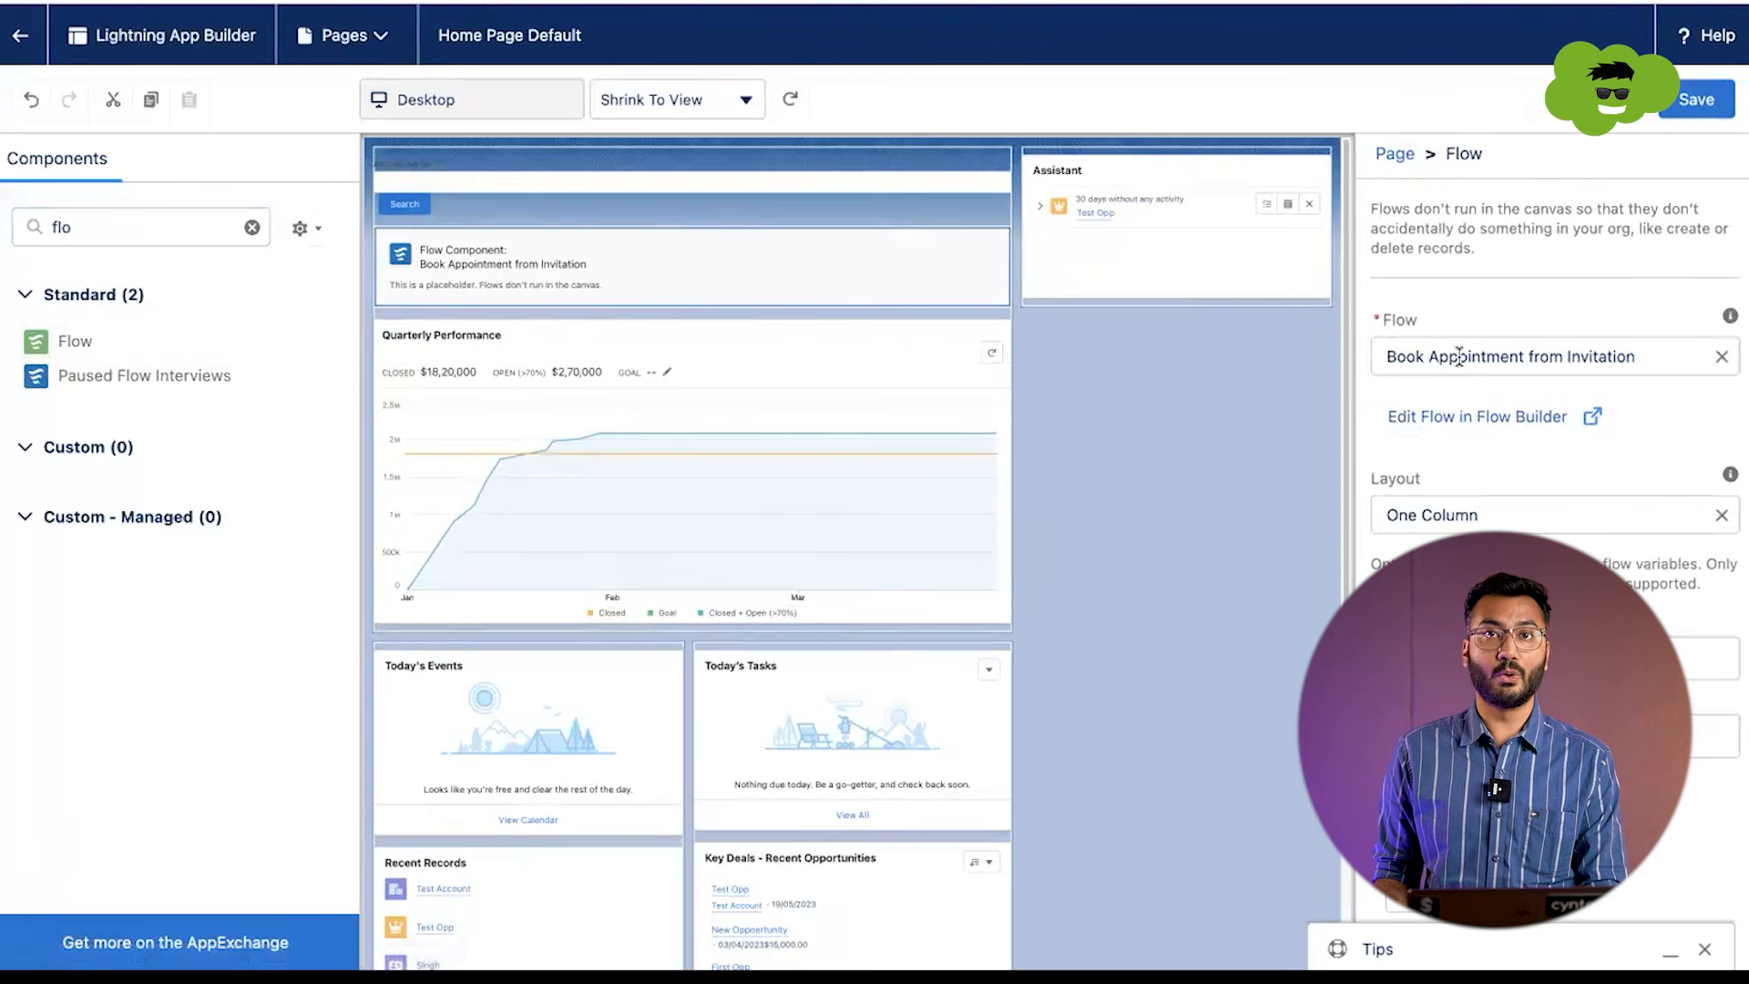
Step: Clear the Flow component's preset flow and try to find the new flow by searching for "create"
left_click(1720, 356)
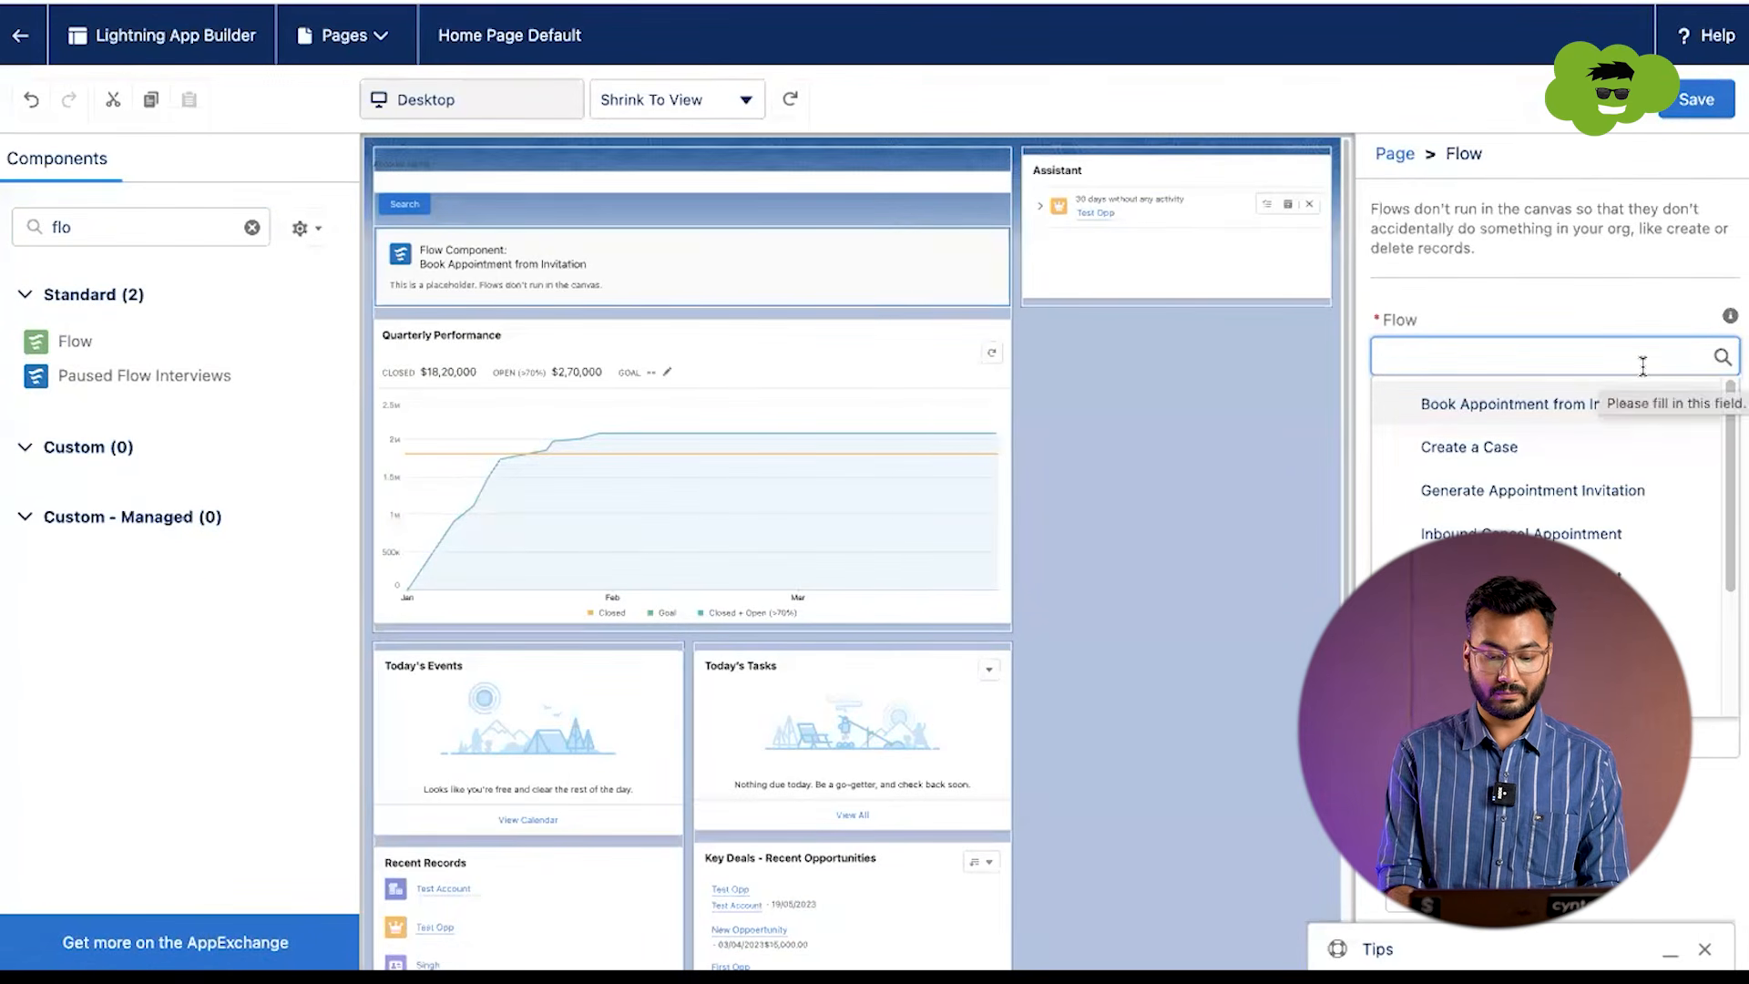
type("crea")
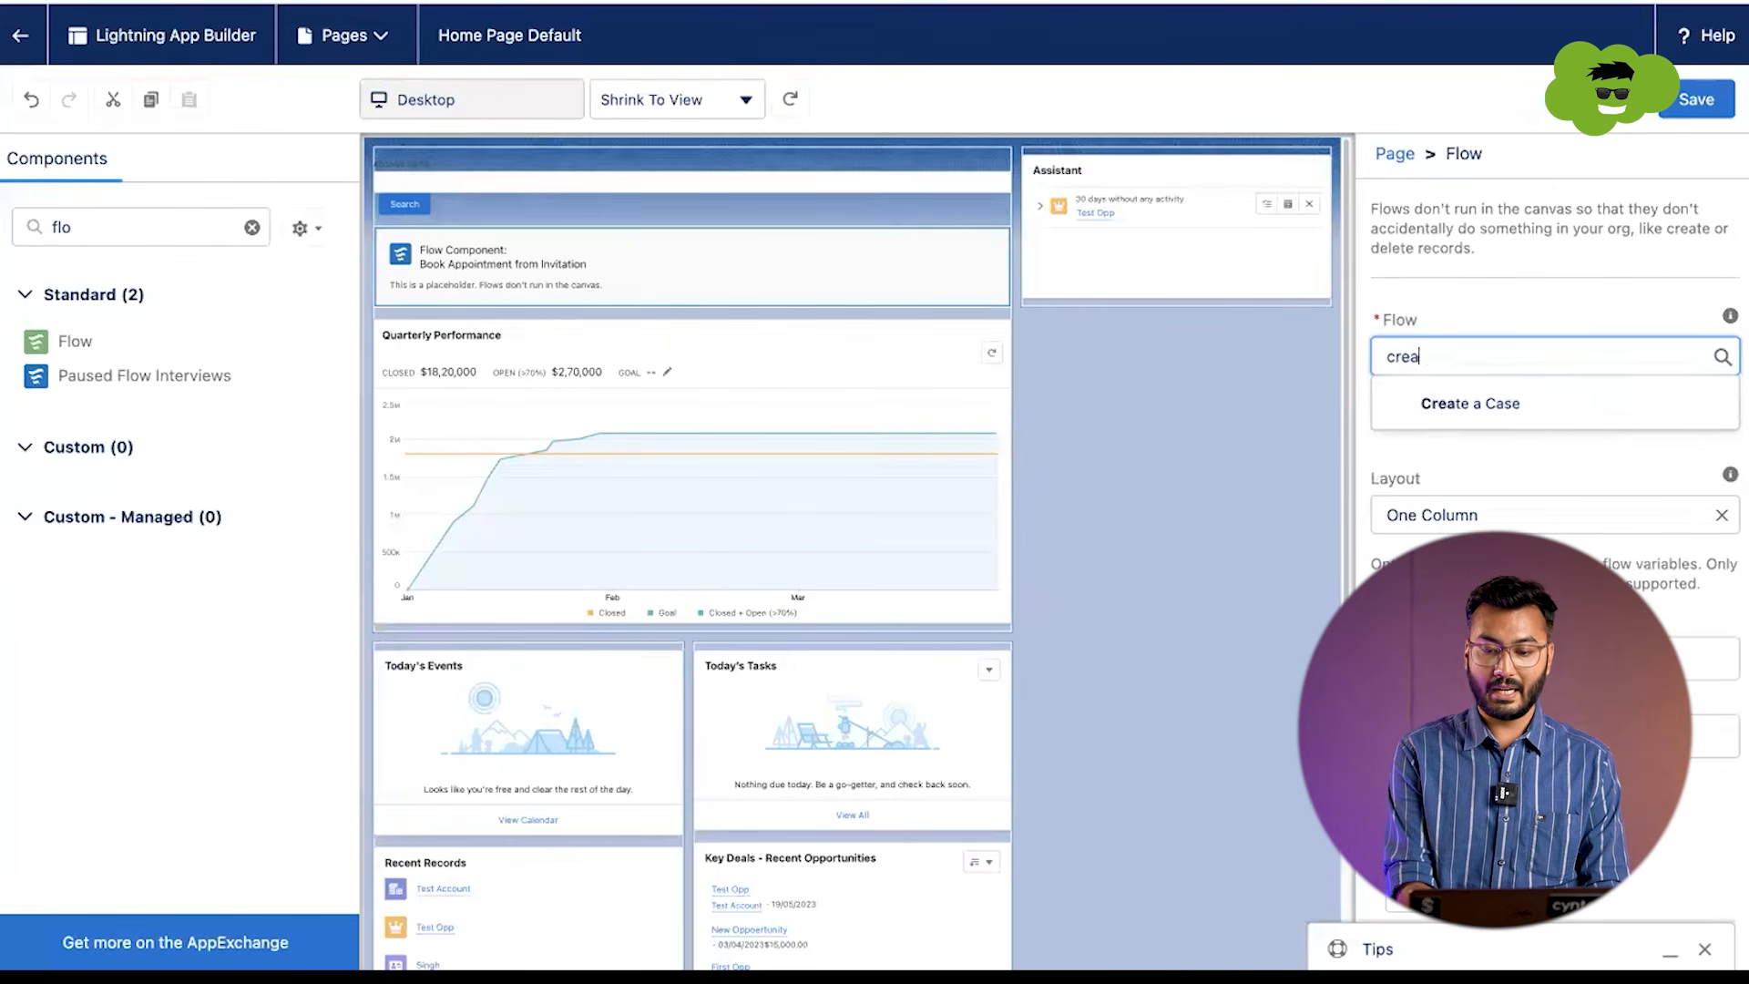
key("BackSpace")
key("BackSpace")
key("BackSpace")
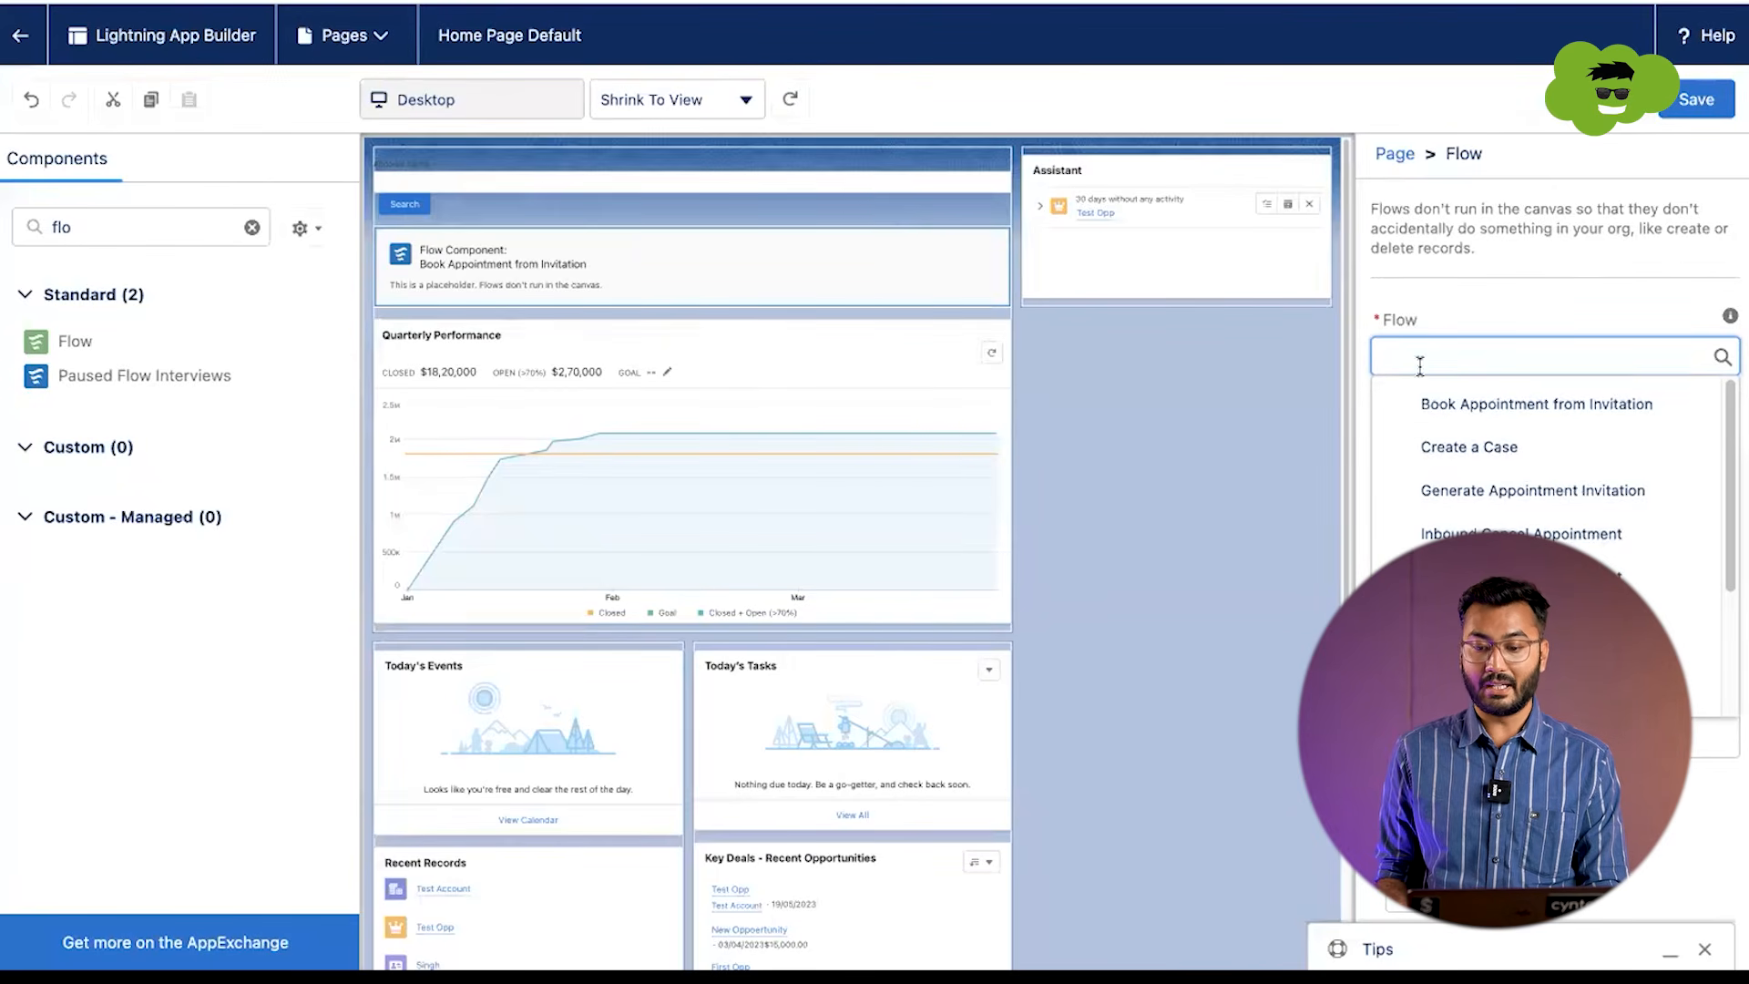
type("create")
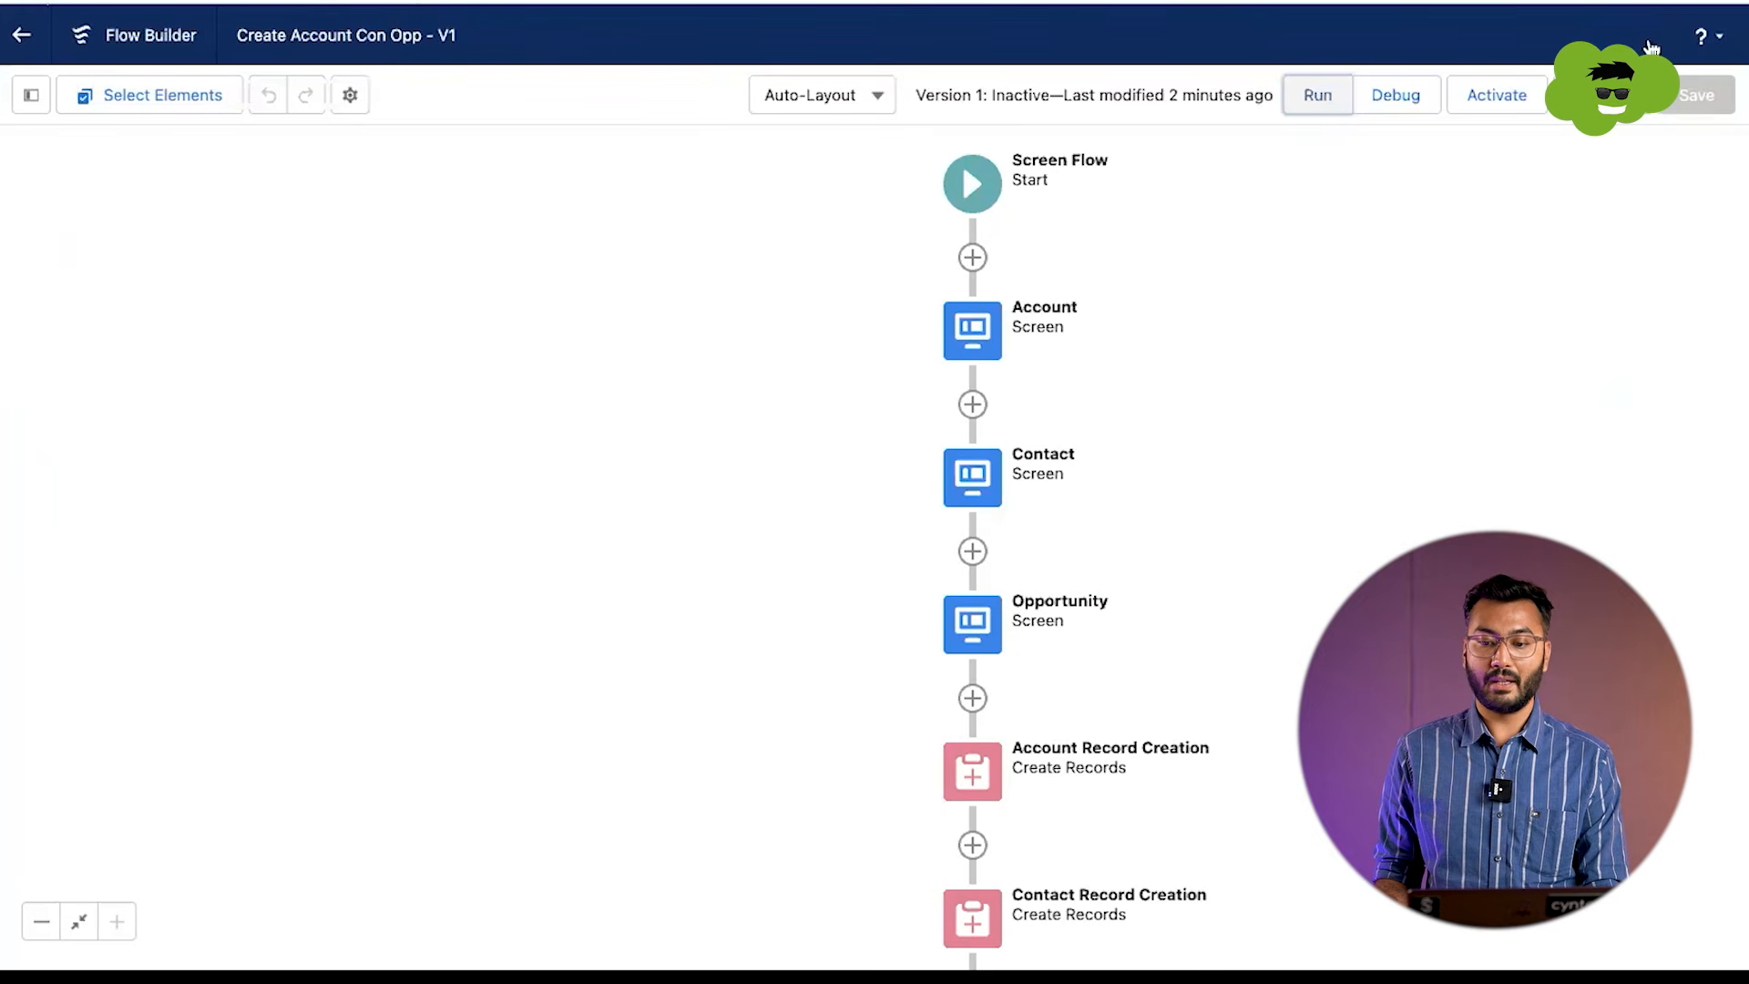
Step: Activate the Create Account Con Opp flow in Flow Builder and reload the home page editor, discarding its unsaved changes
left_click(1508, 96)
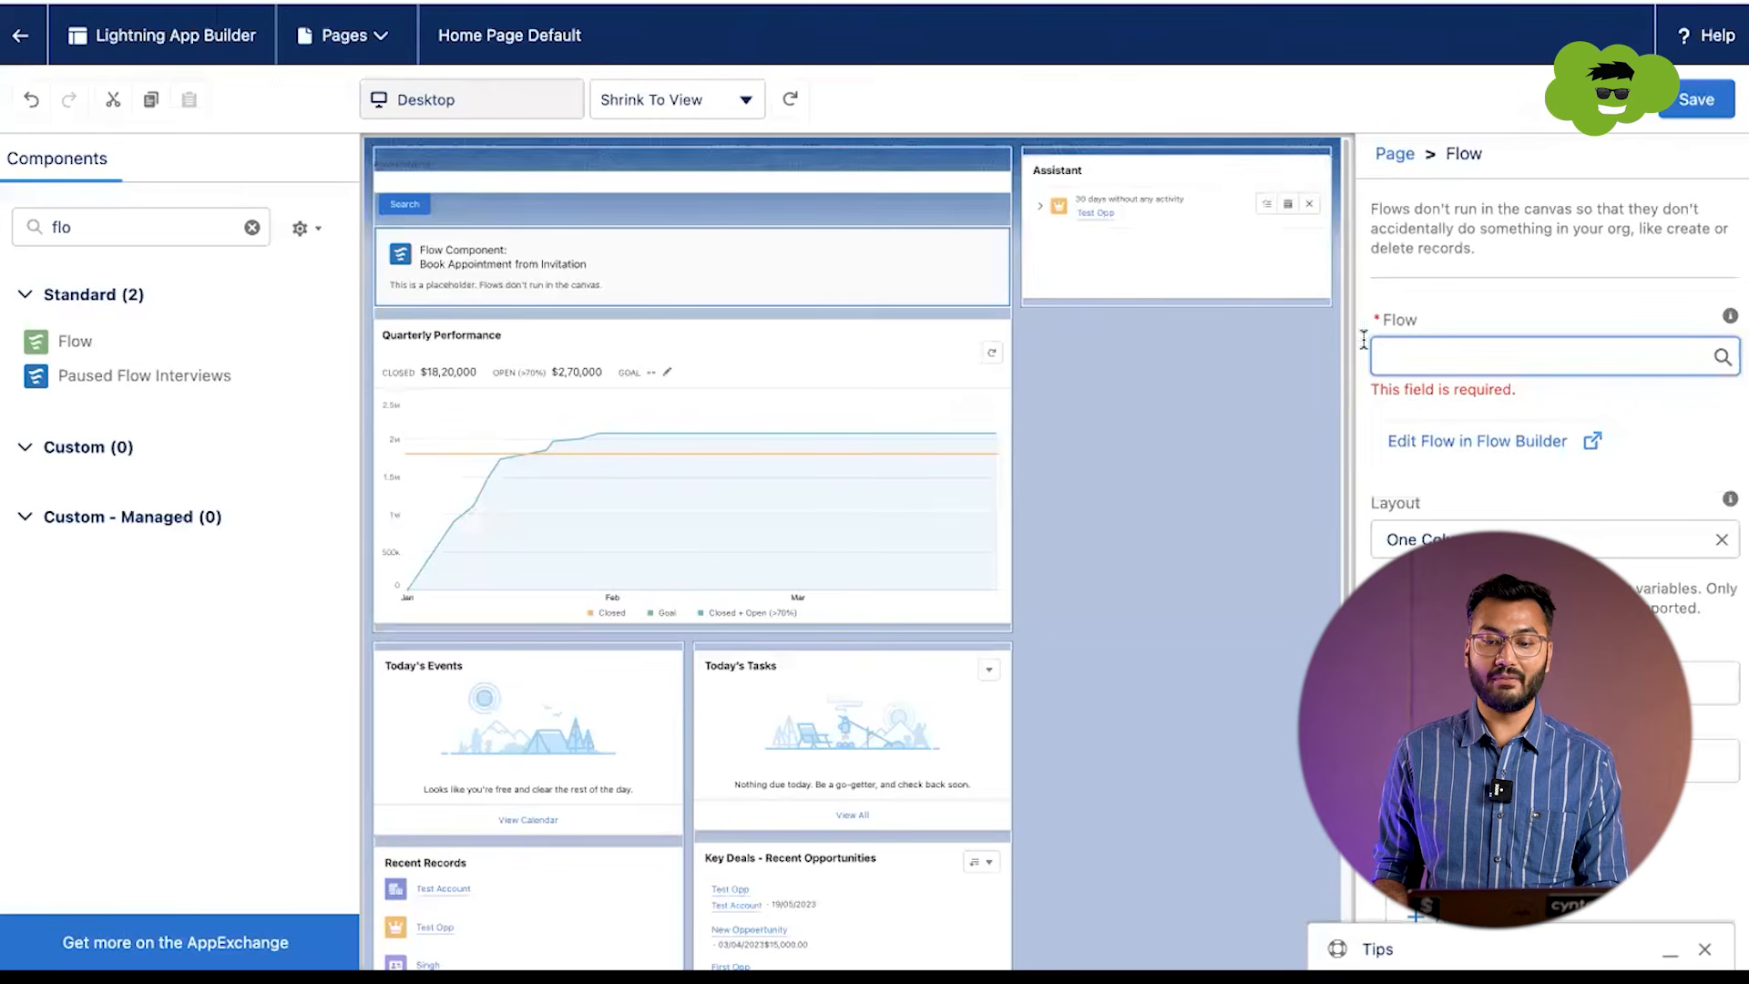
left_click(1415, 356)
type("creat")
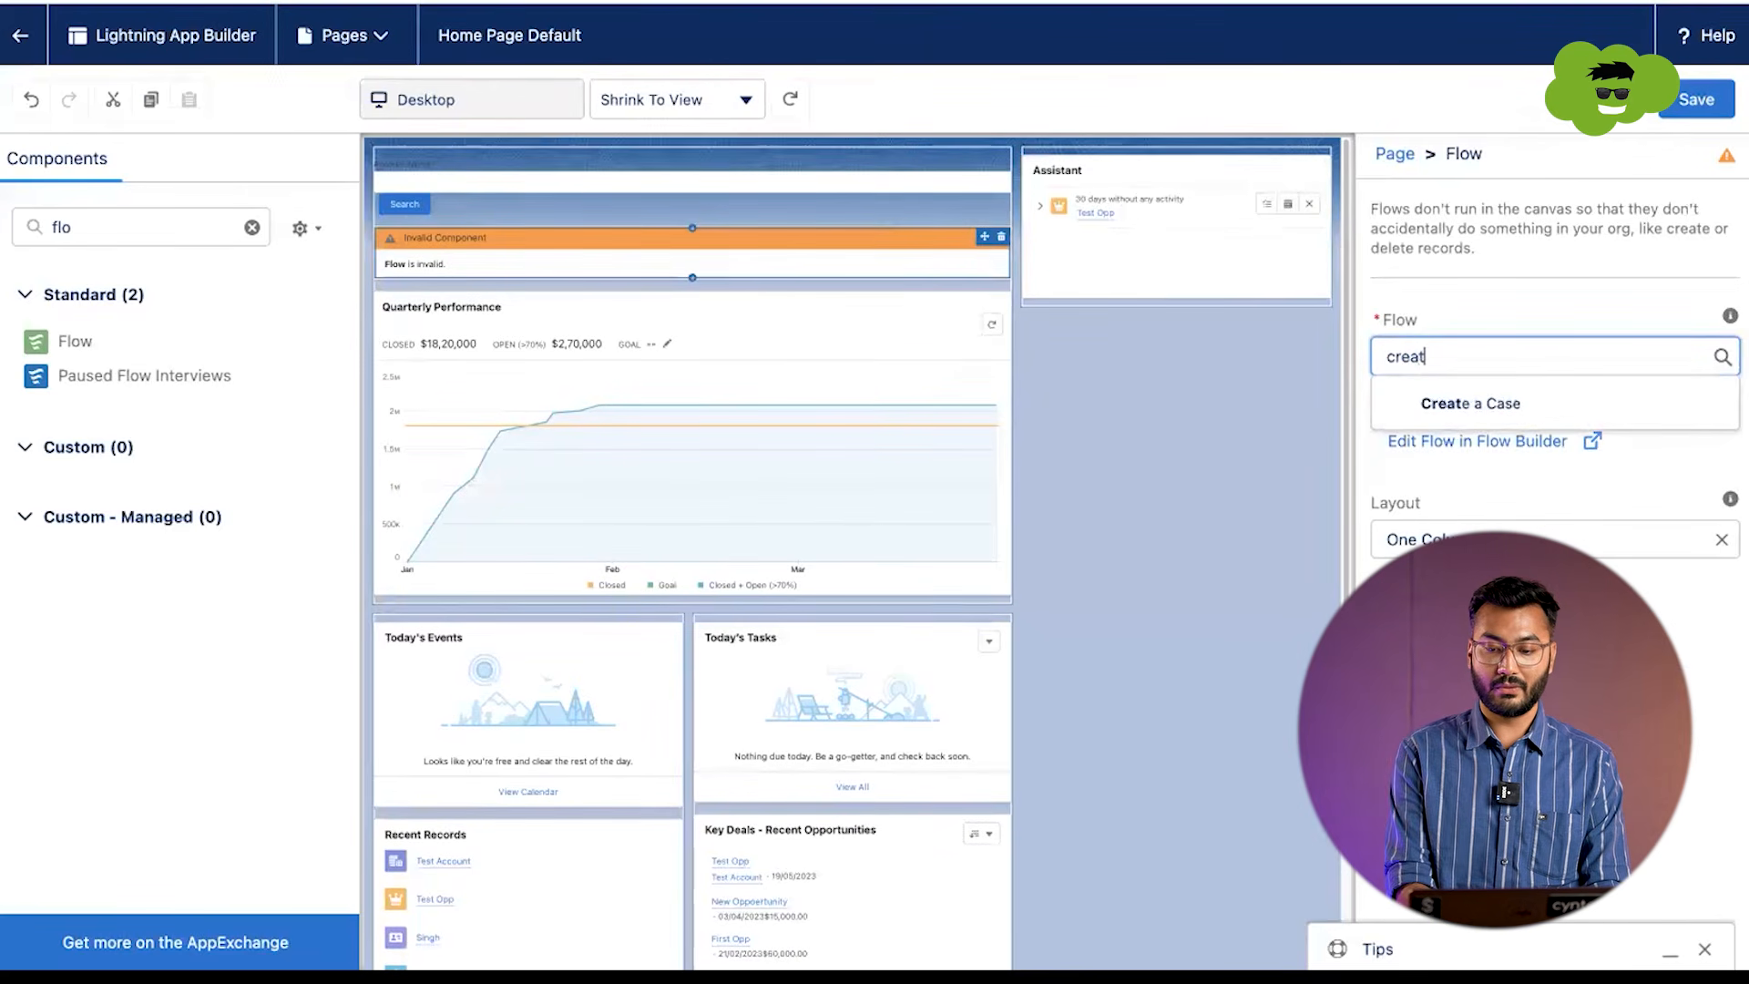
key("BackSpace")
key("BackSpace")
key("super+r")
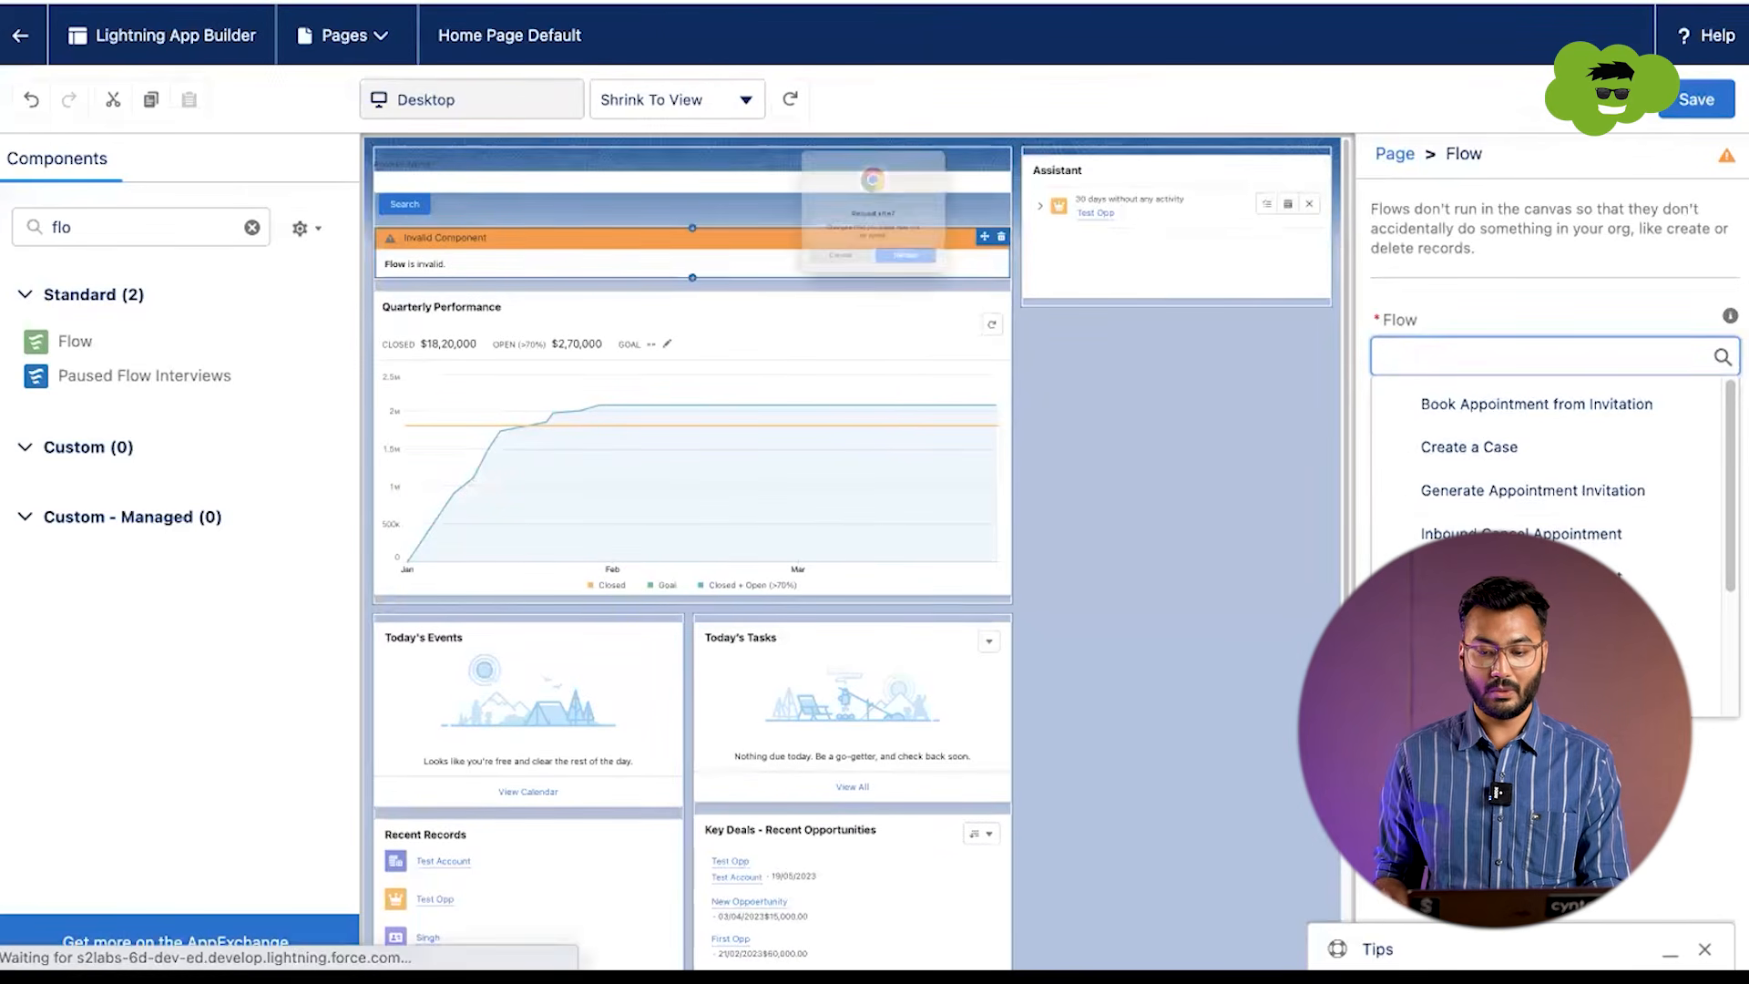
left_click(936, 315)
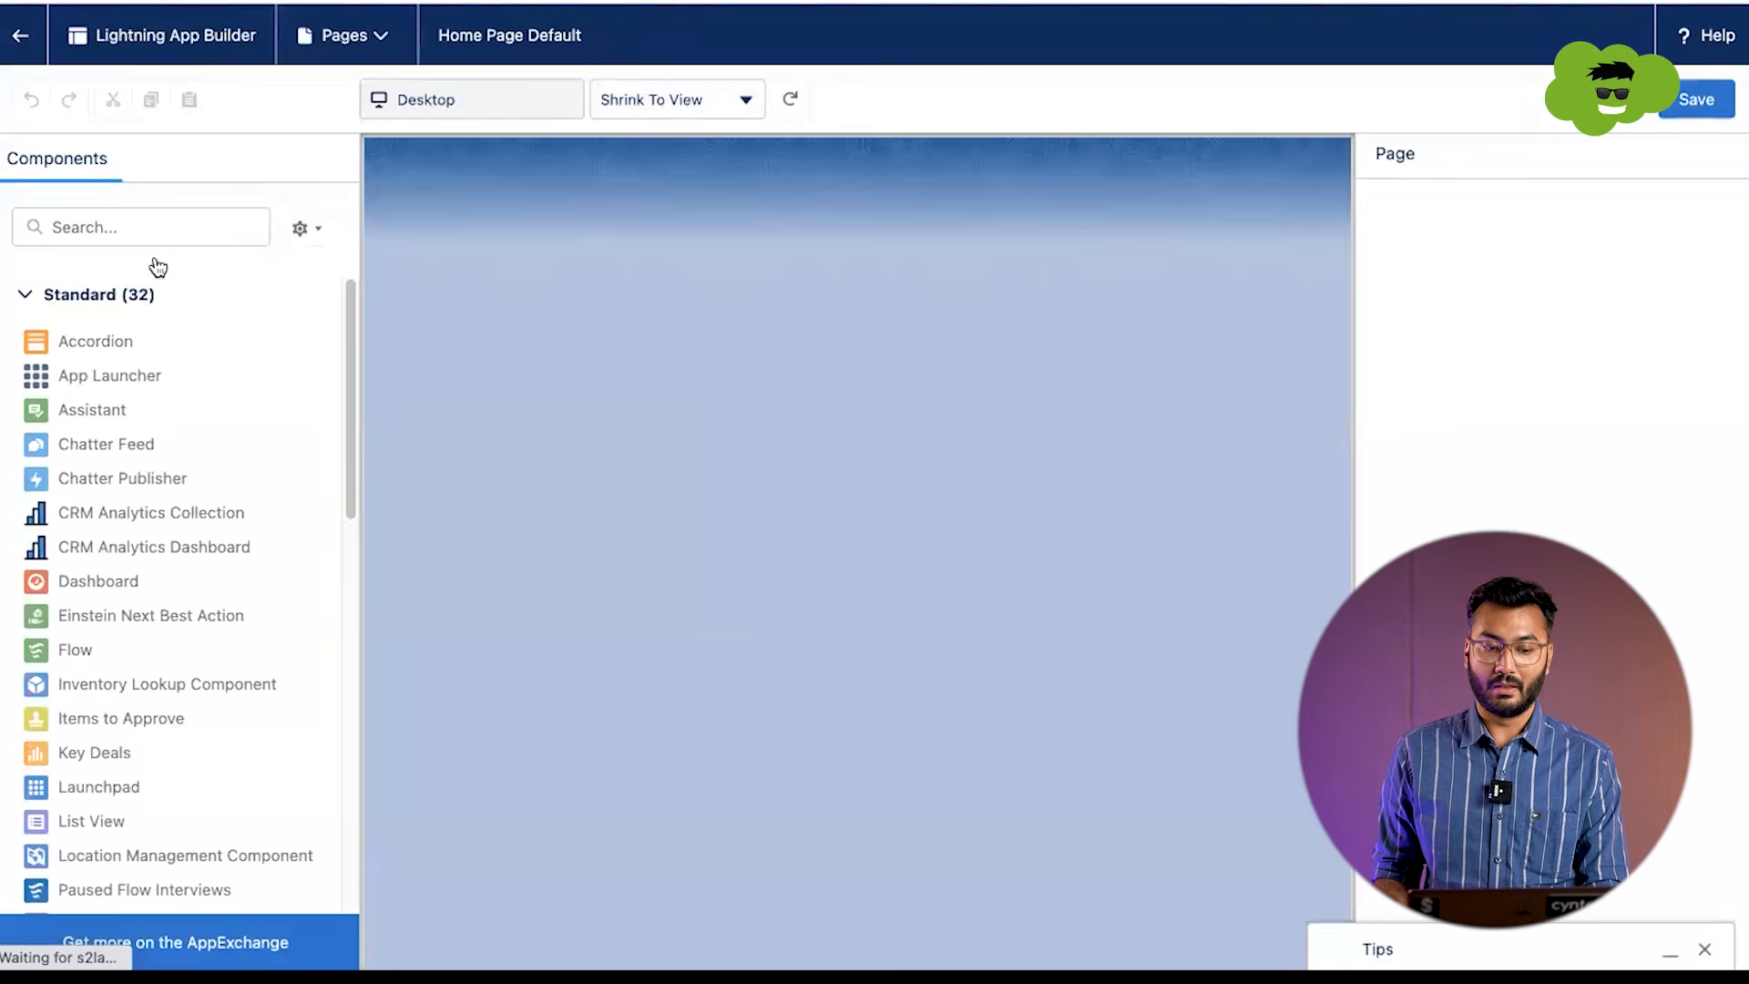
Step: Find the Flow component again and place it above Quarterly Performance on the reloaded home page
left_click(155, 229)
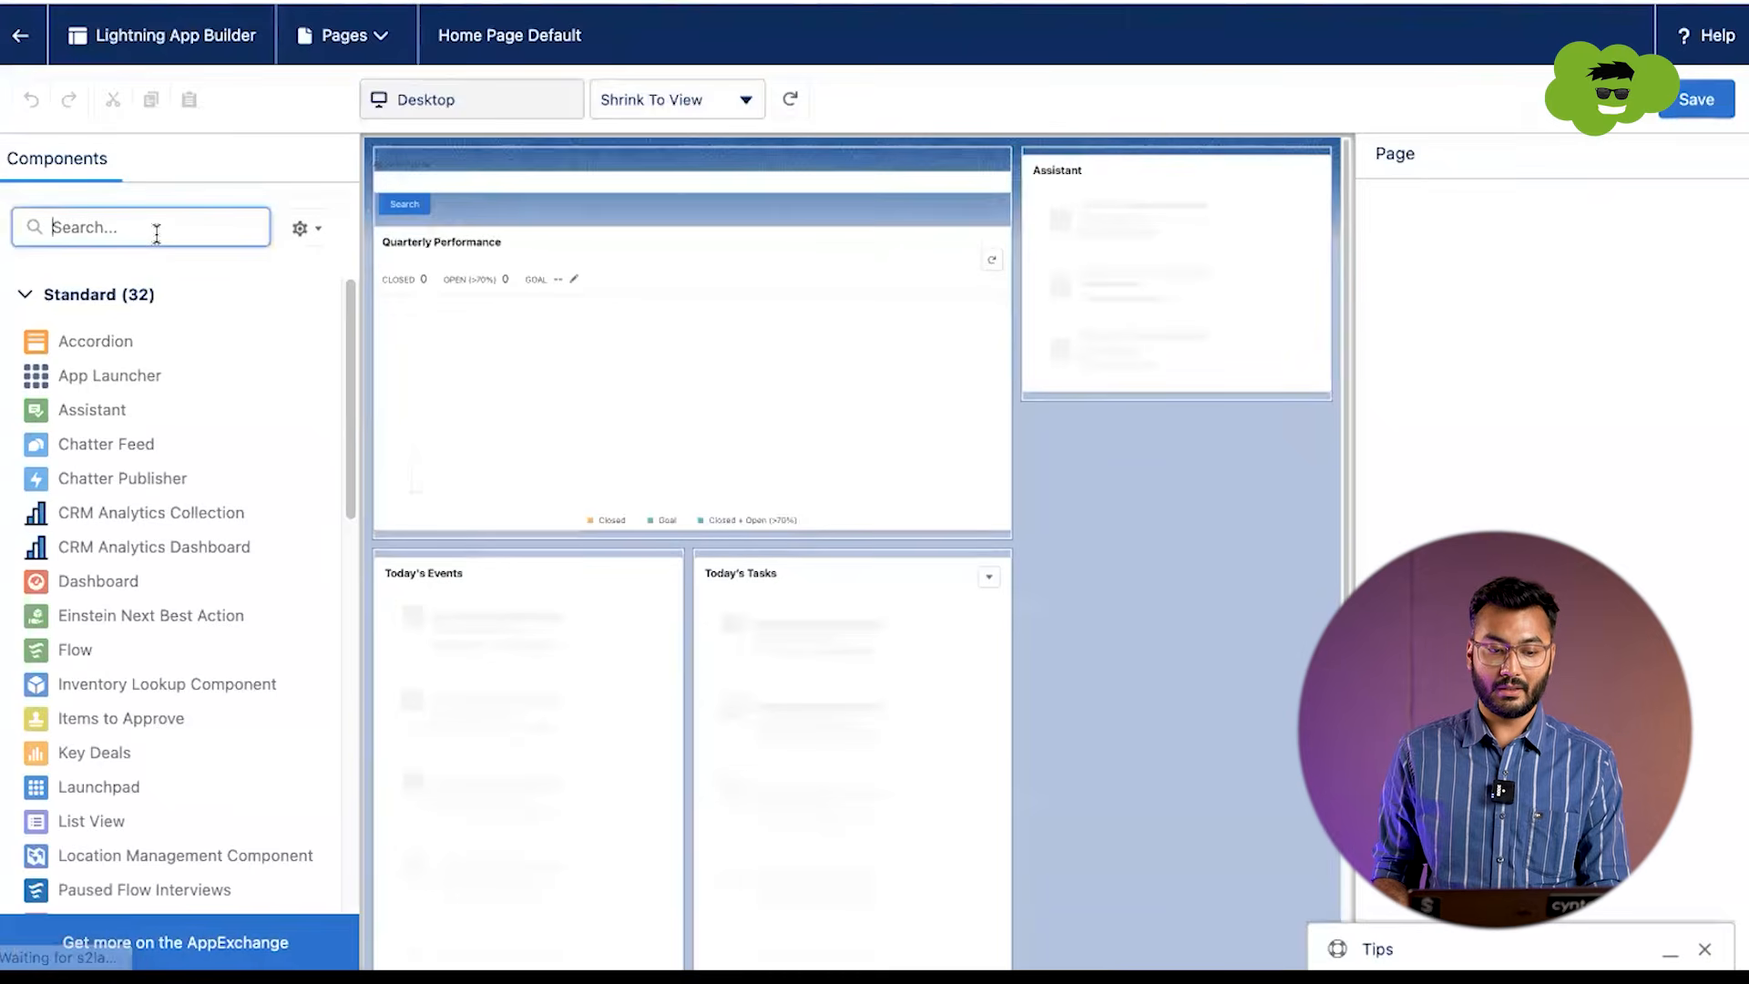
type("flow")
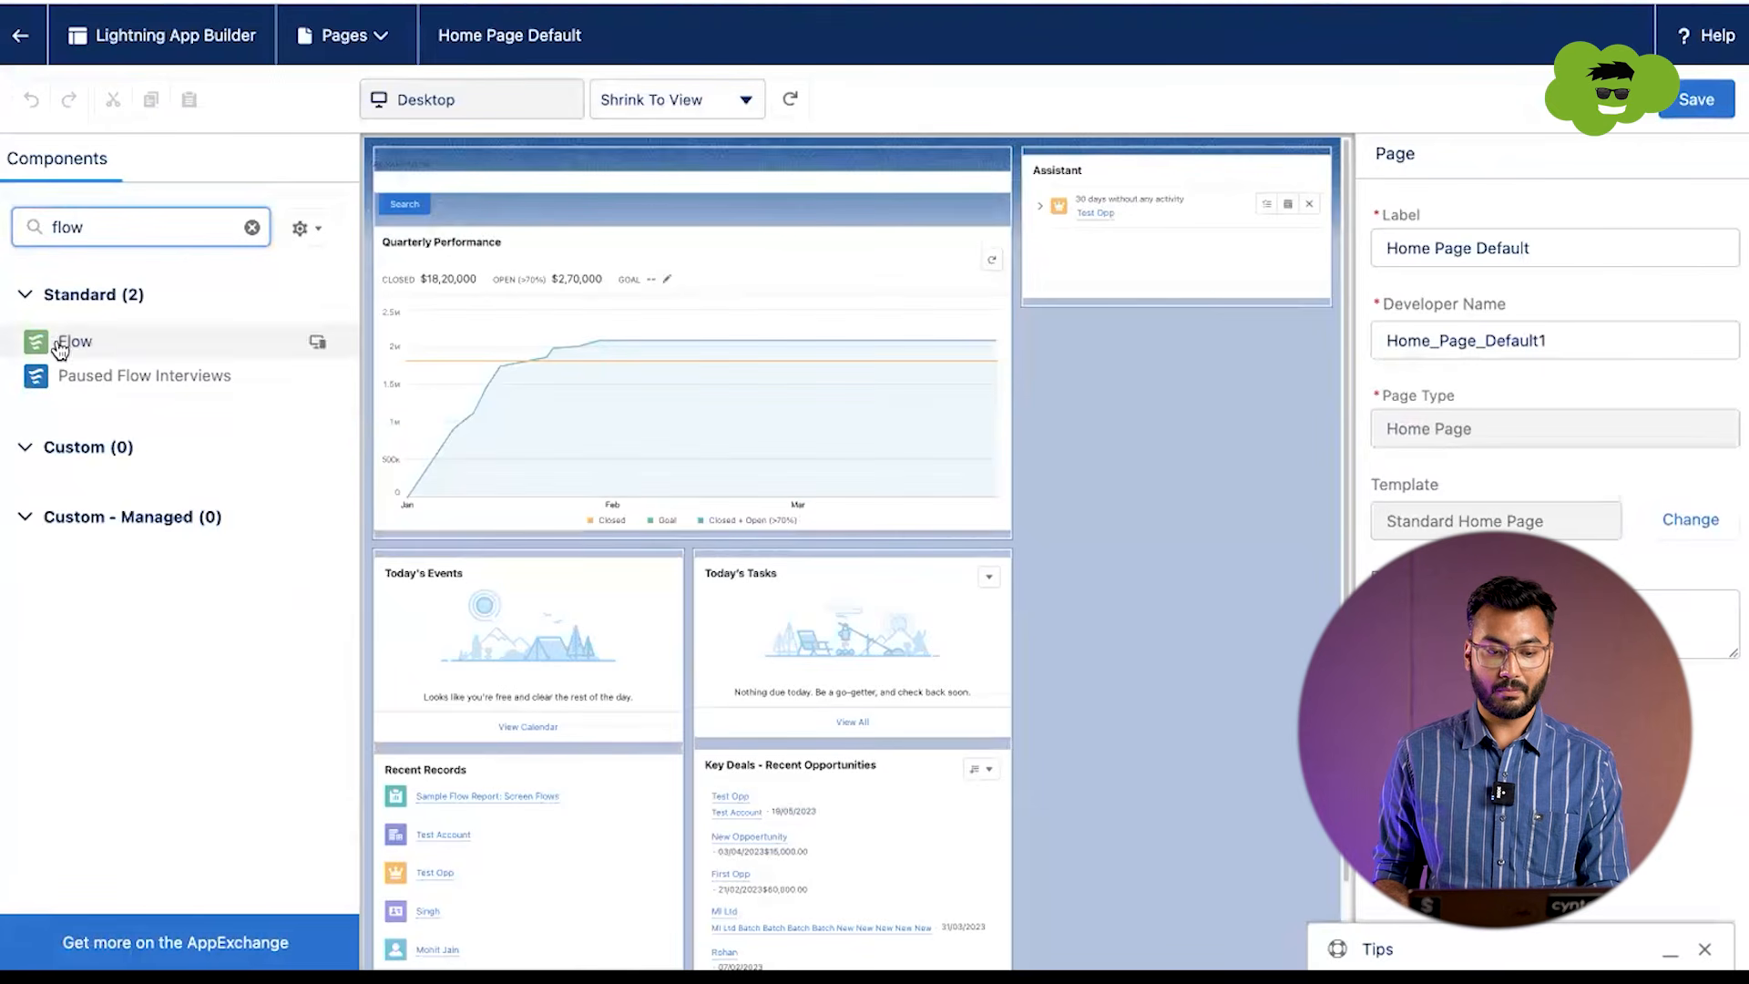
left_click_drag(77, 343, 526, 217)
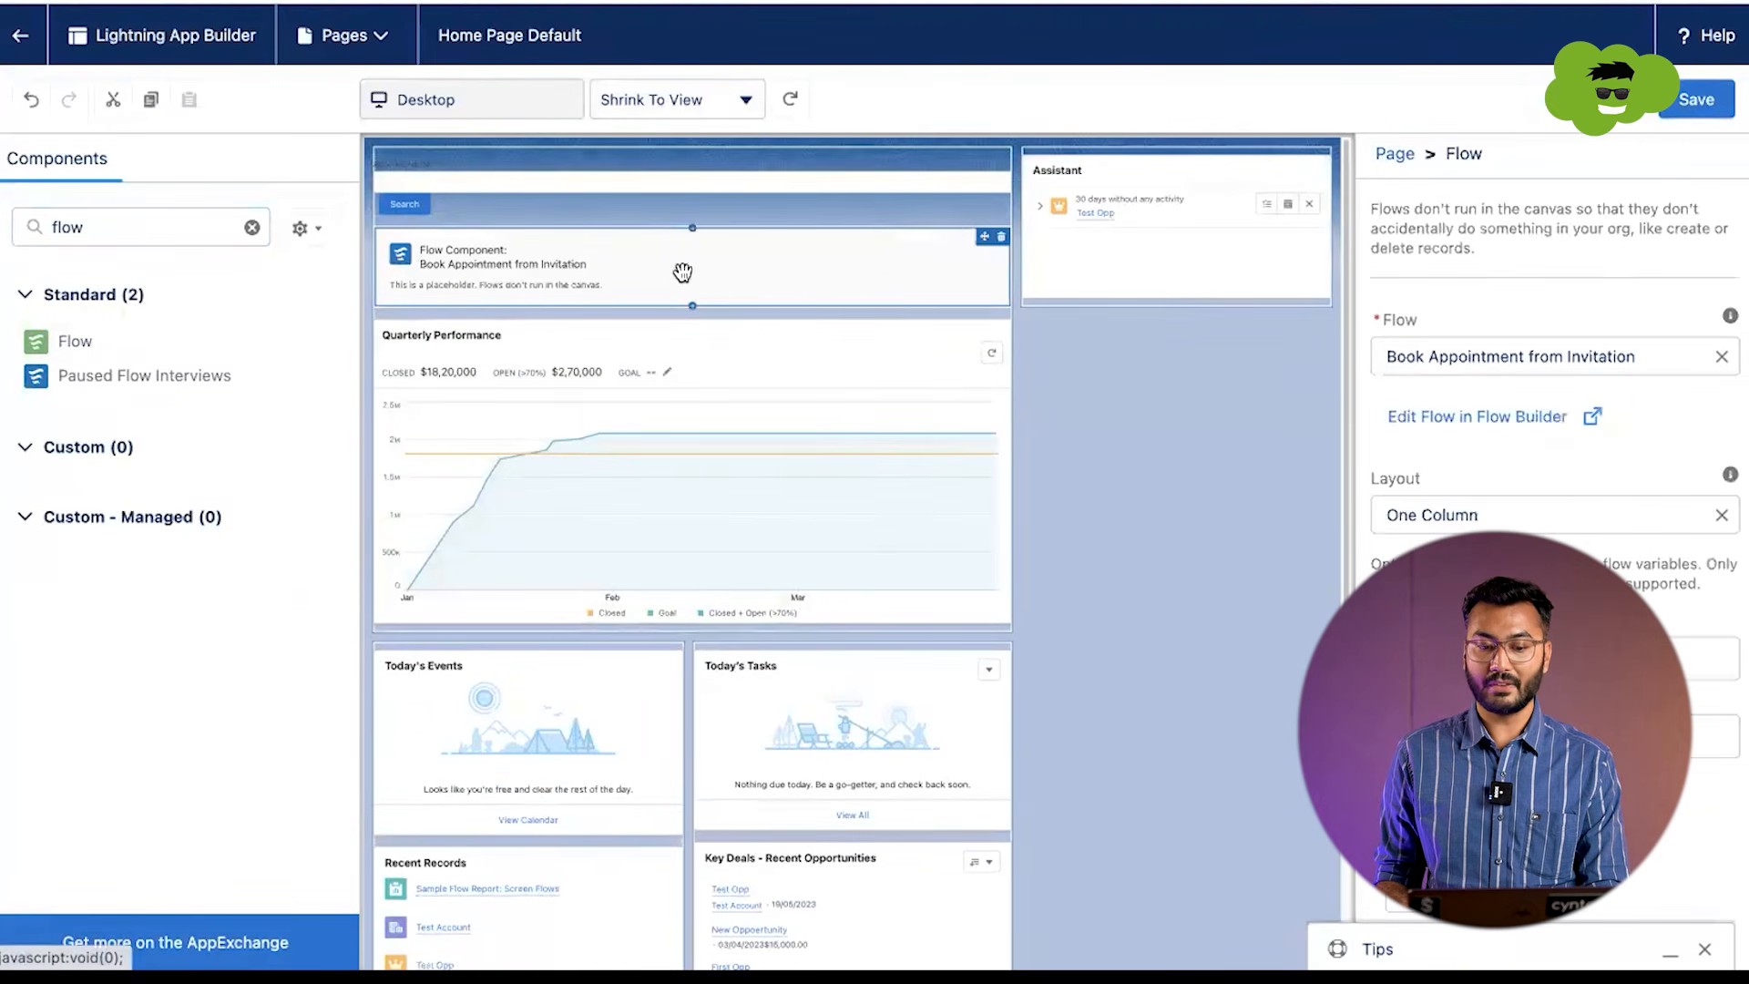
Step: Set the component's flow to Create Account Con Opp and save the home page
left_click(1446, 354)
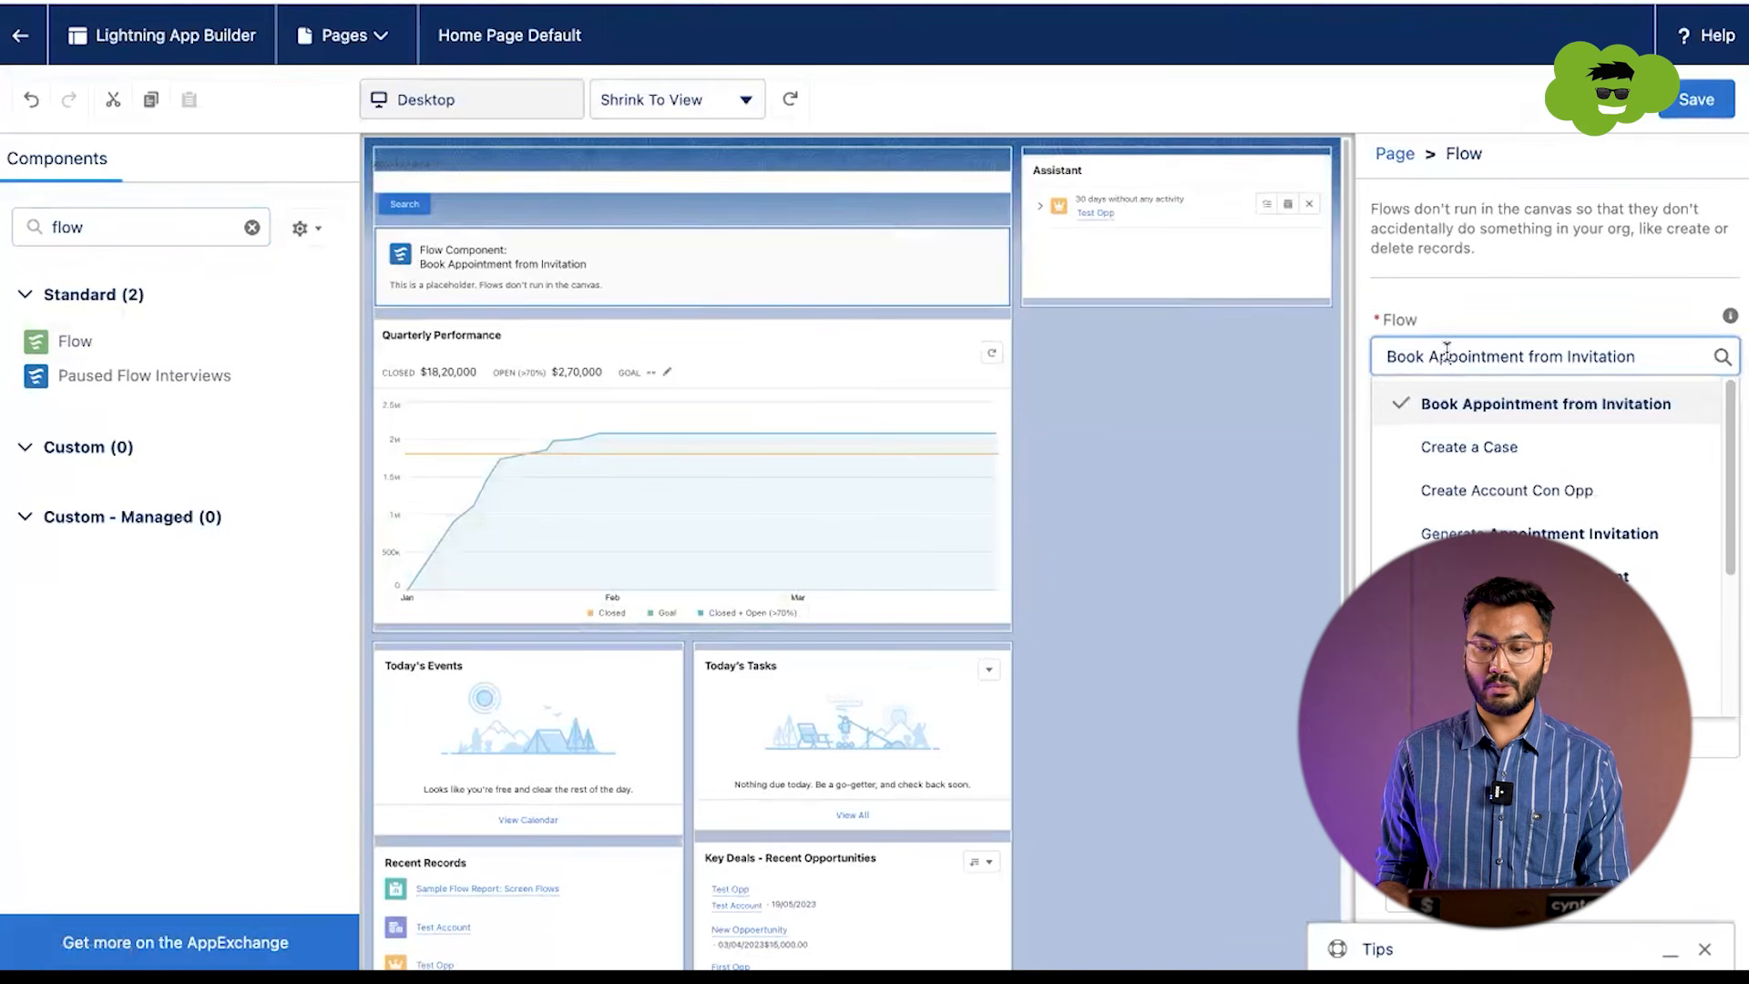
type("create")
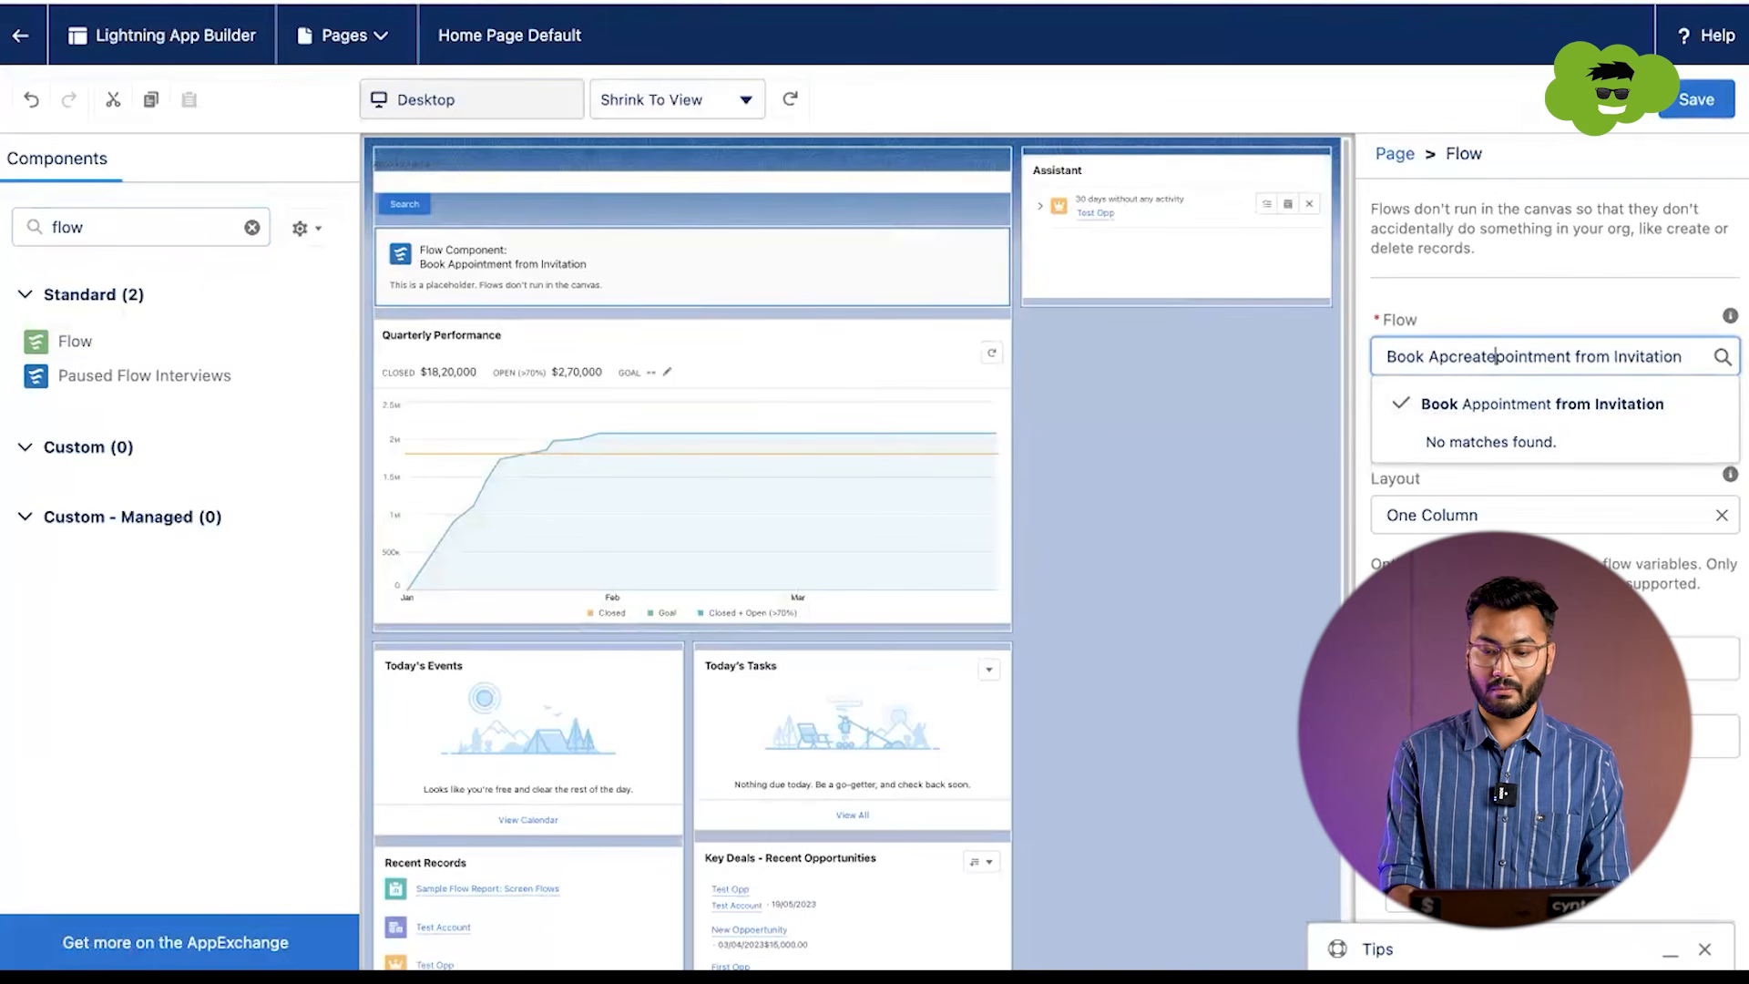
key("ctrl+a")
key("BackSpace")
type("create")
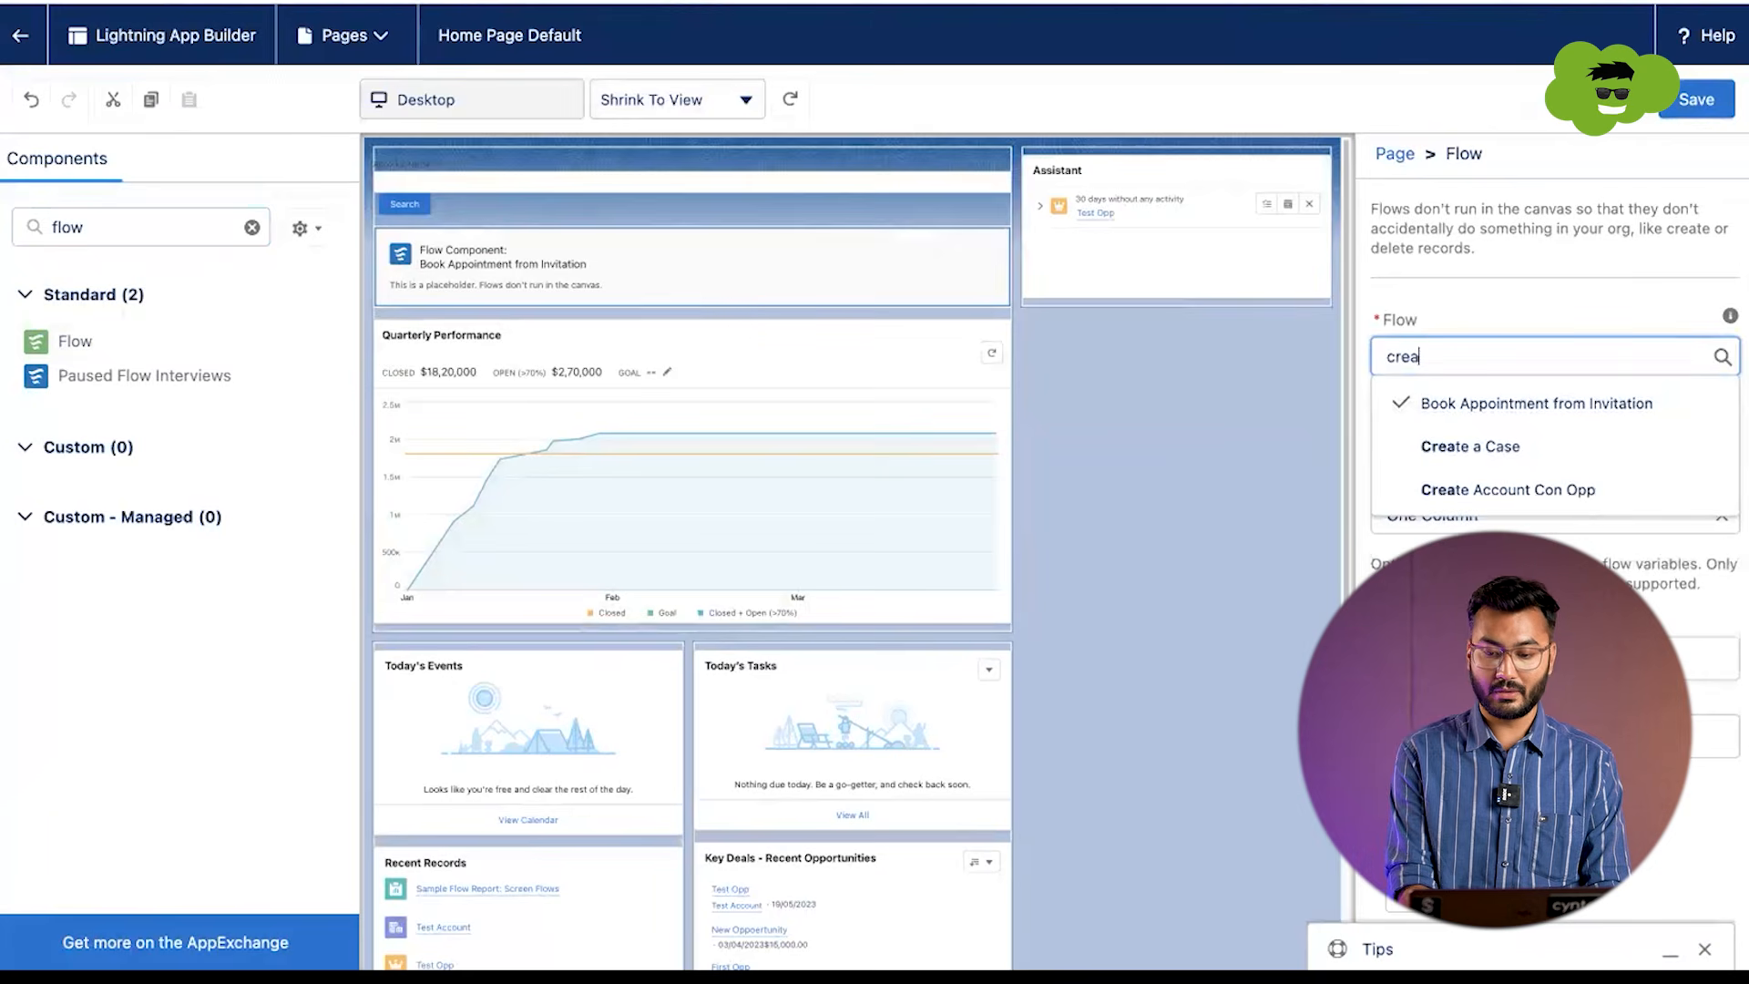
left_click(1556, 494)
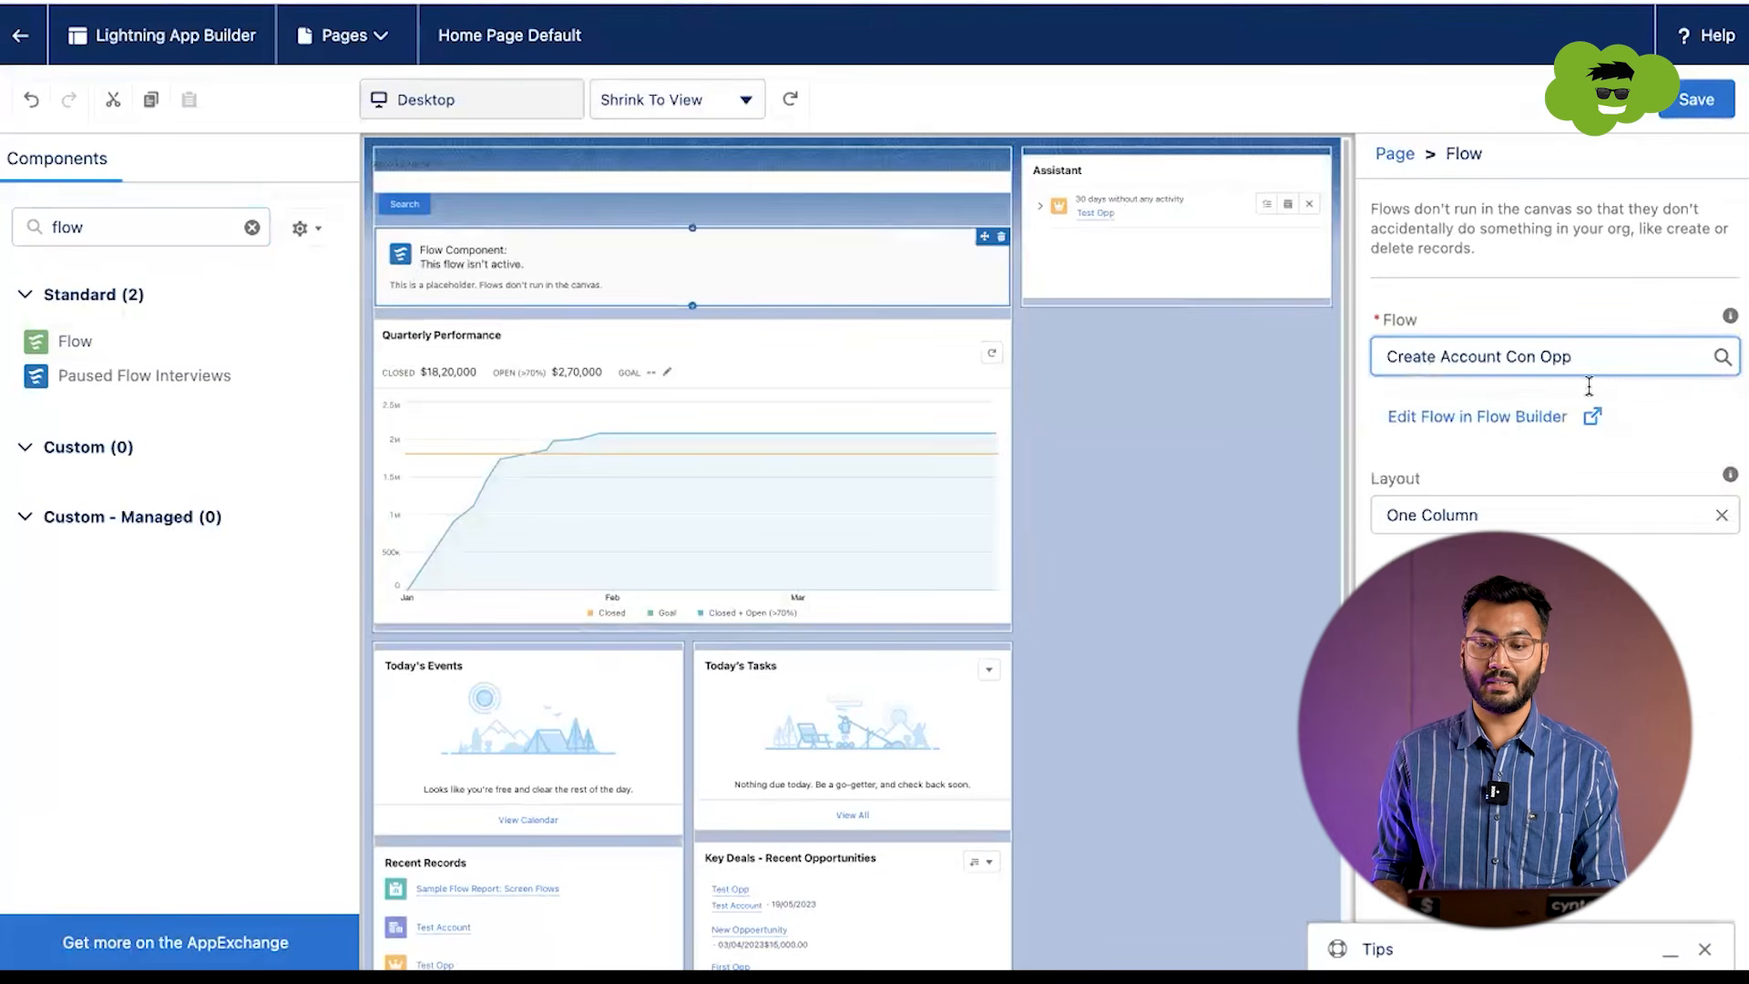
left_click(1686, 108)
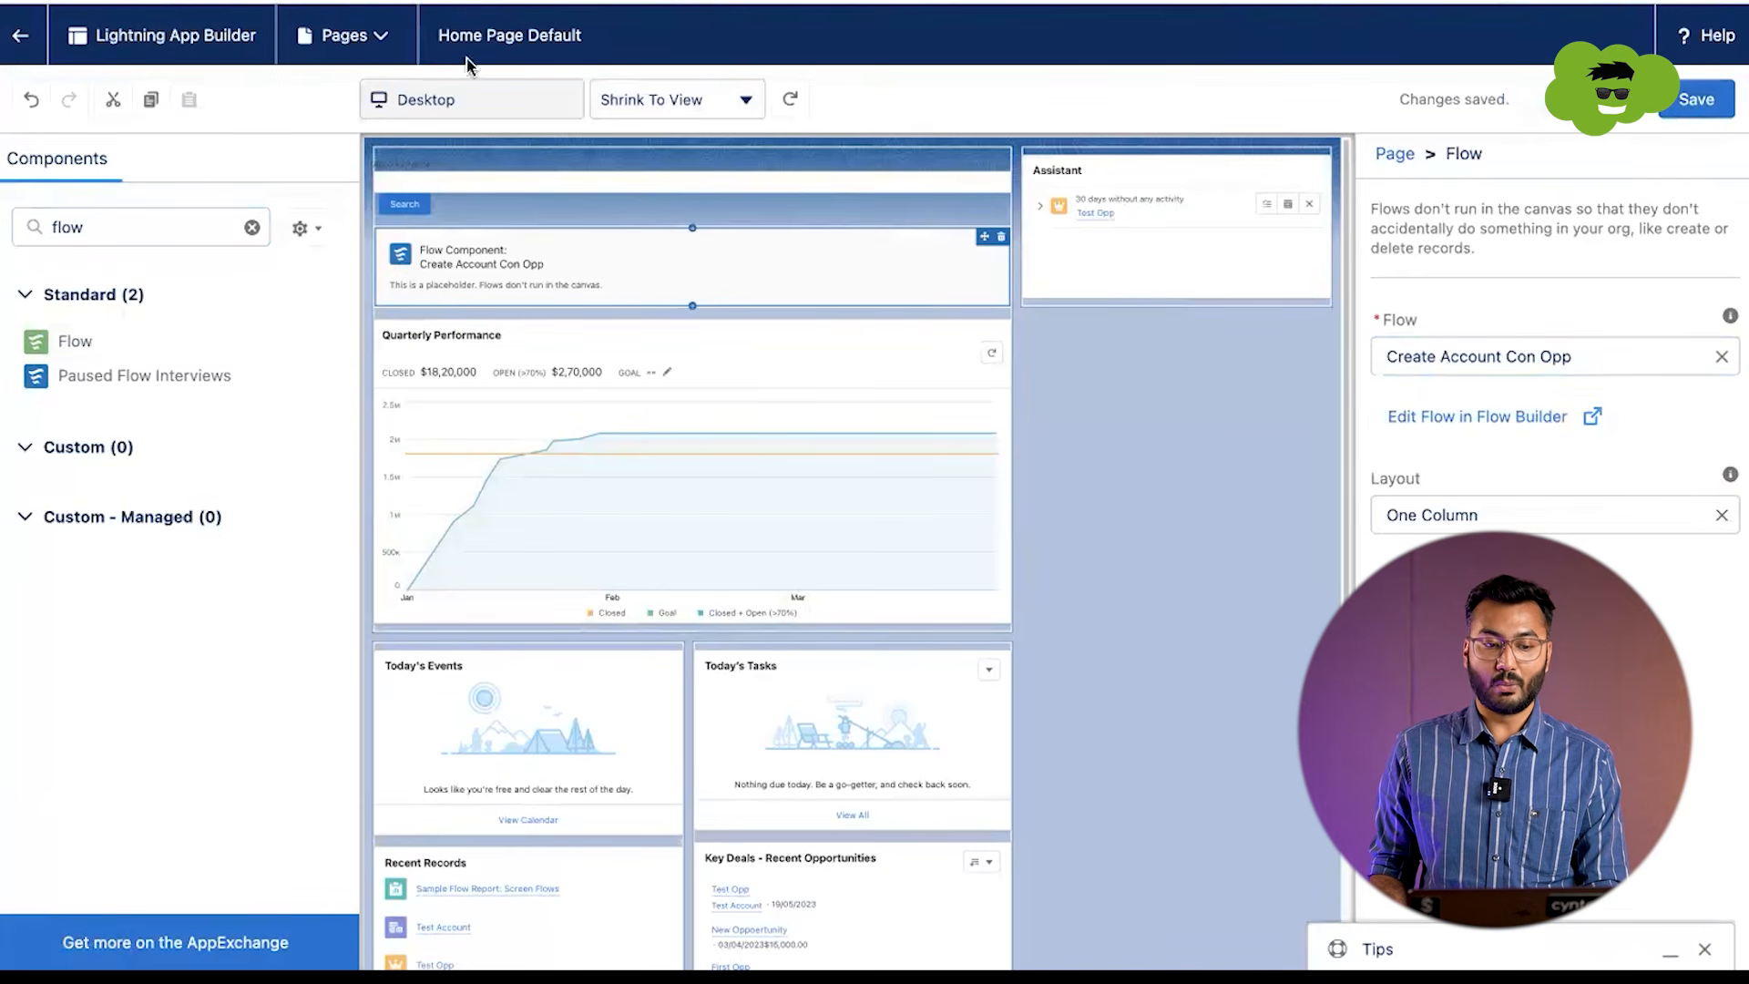
Step: Return to the home page and enter account name Test Account 2 with 5000 employees in the Create Account Con Opp flow
left_click(26, 44)
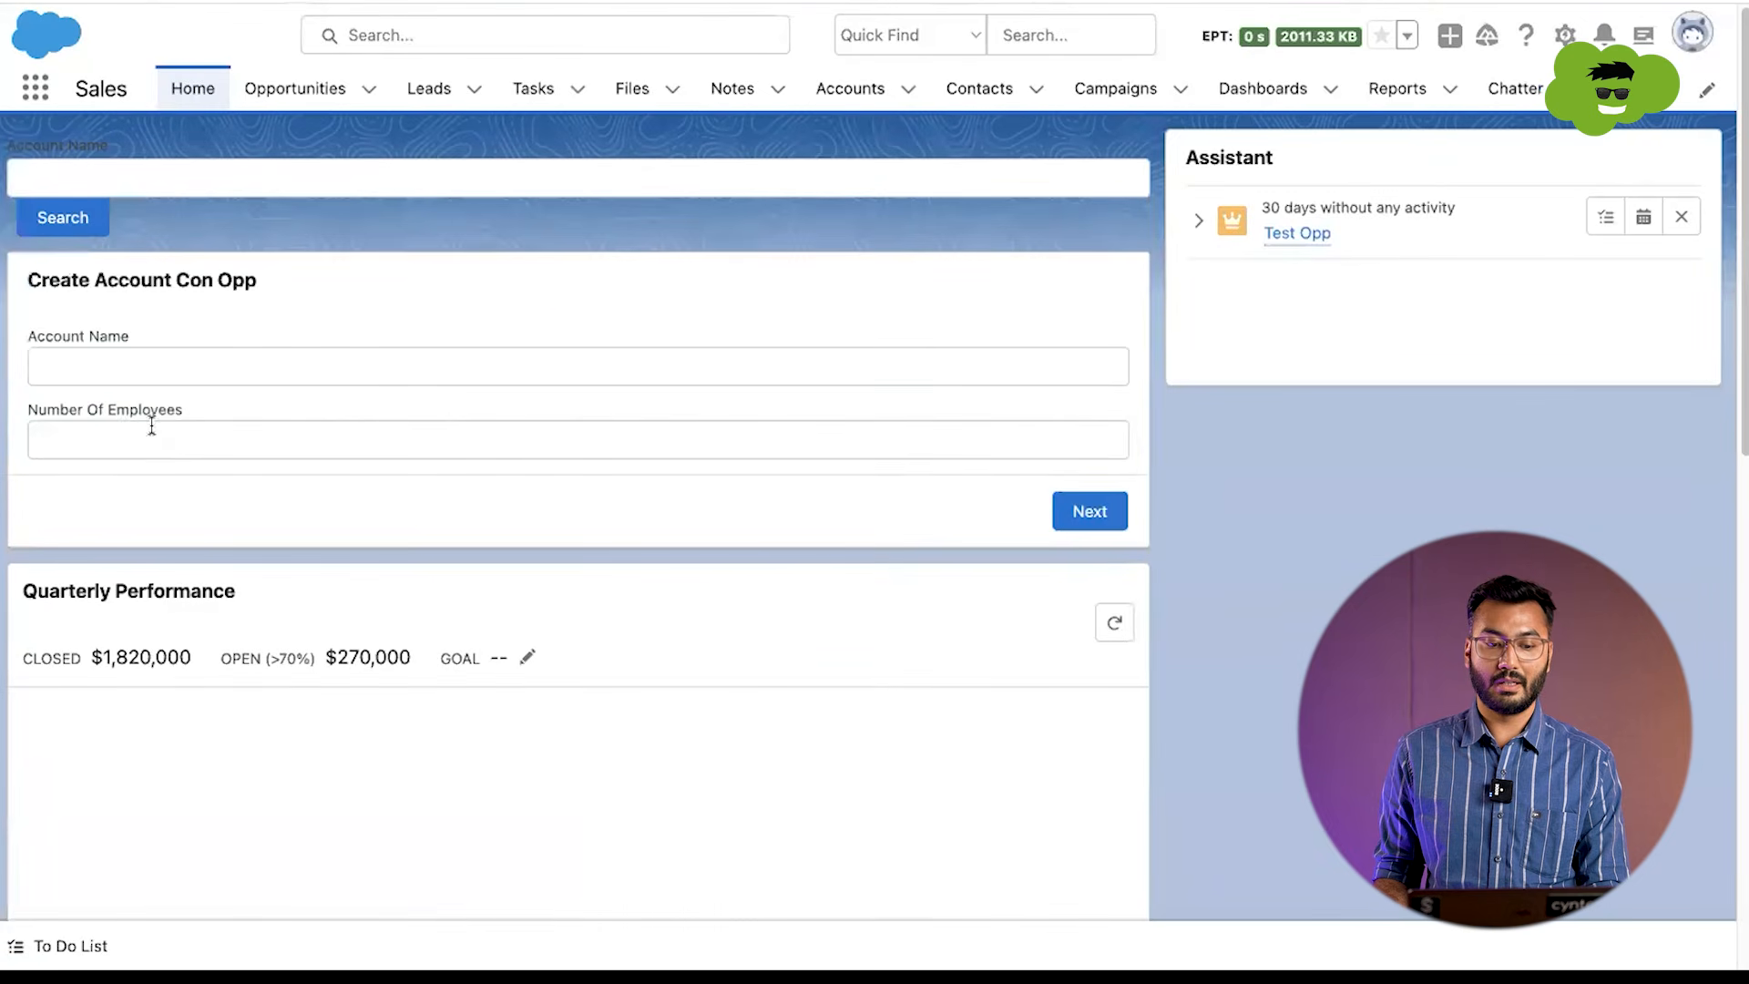
left_click(94, 357)
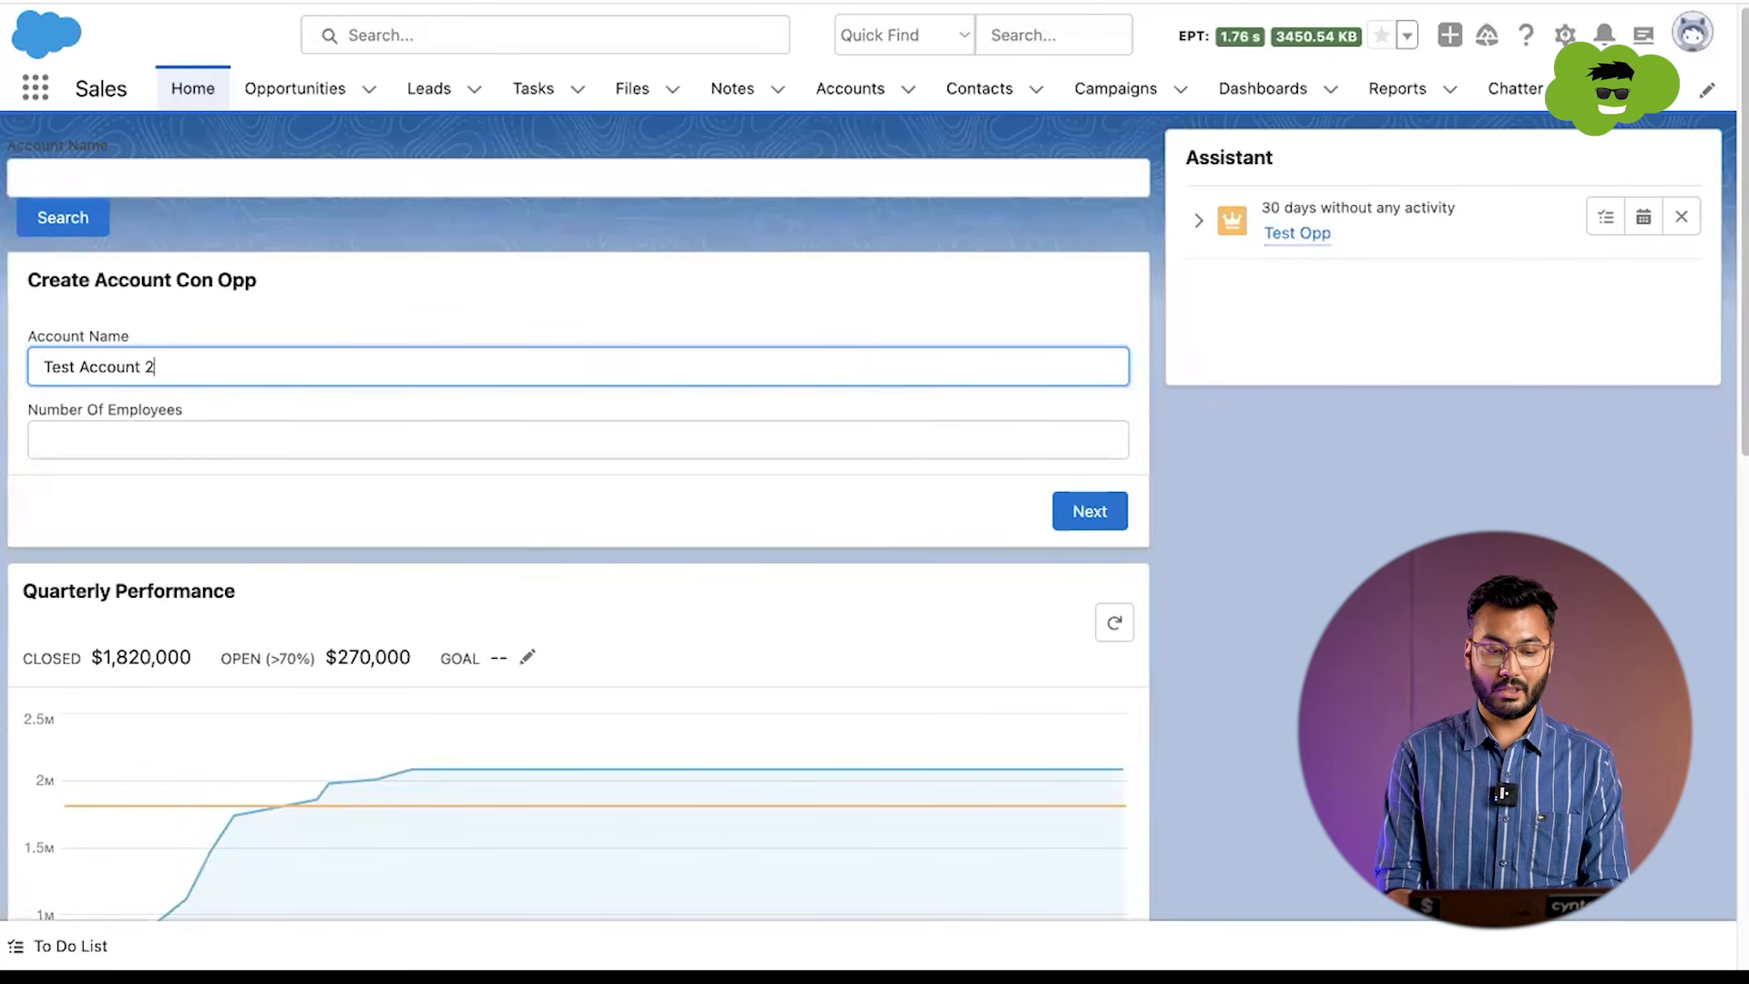
left_click(90, 445)
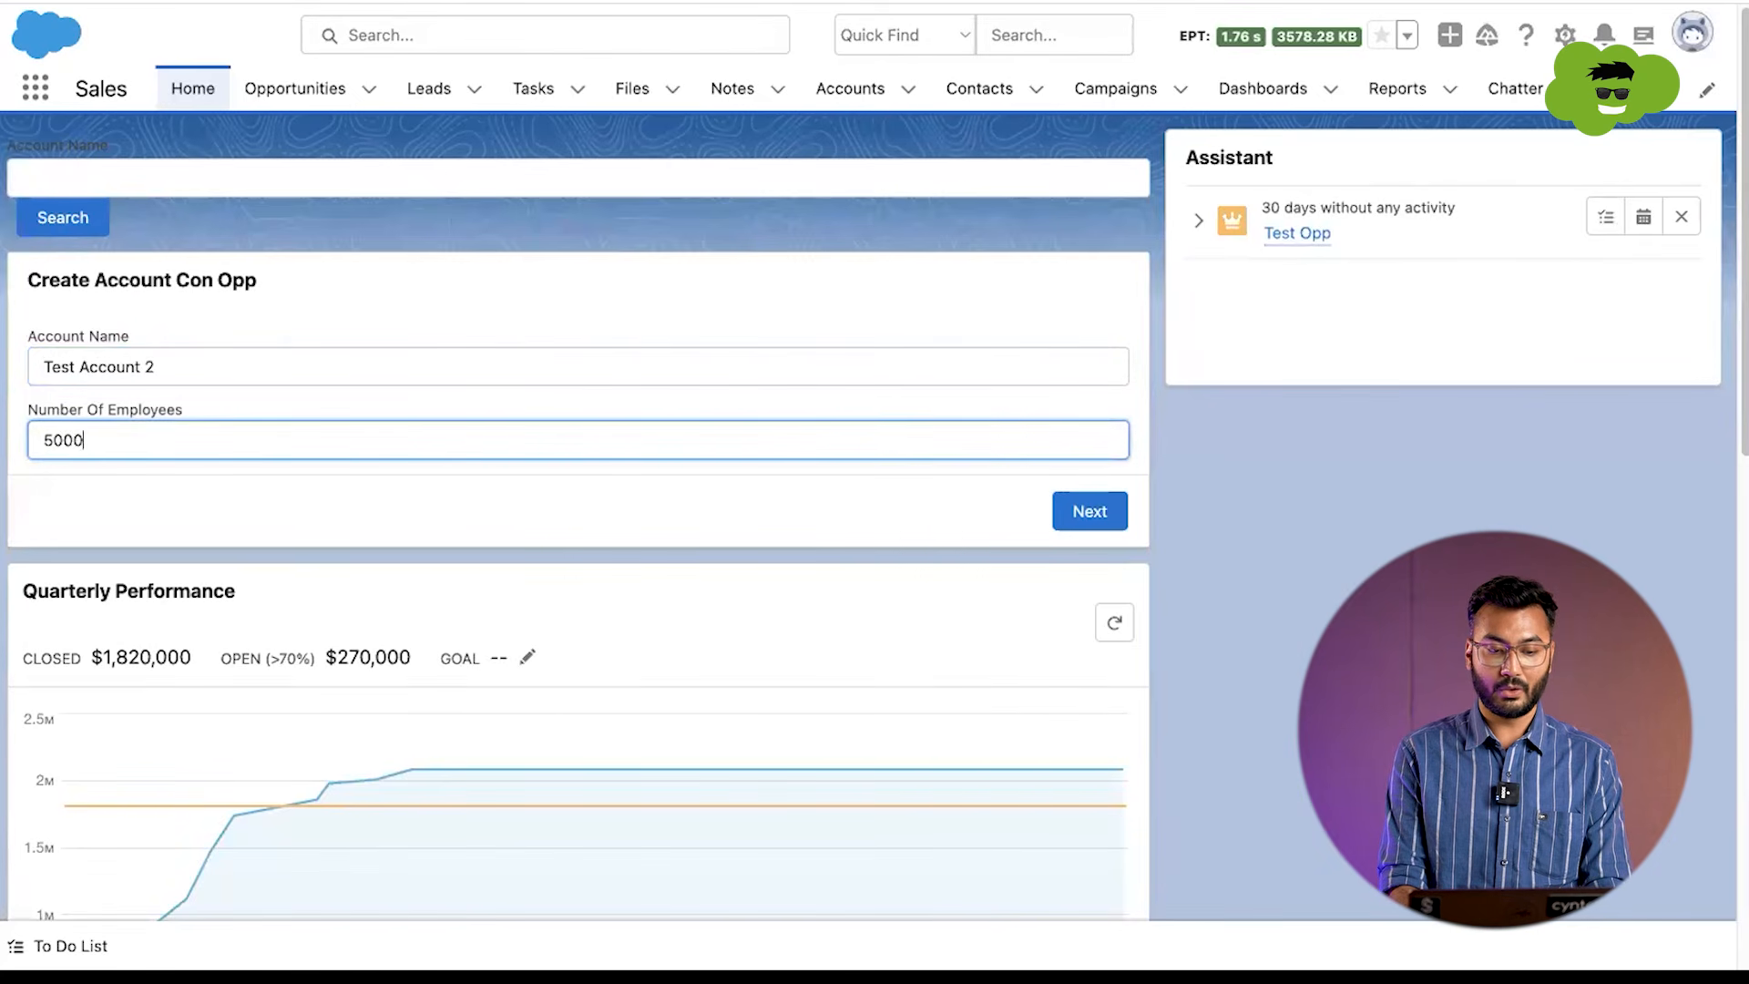
Step: Continue to the flow's contact screen, fill in the contact's last name and email, and submit that screen
left_click(1079, 508)
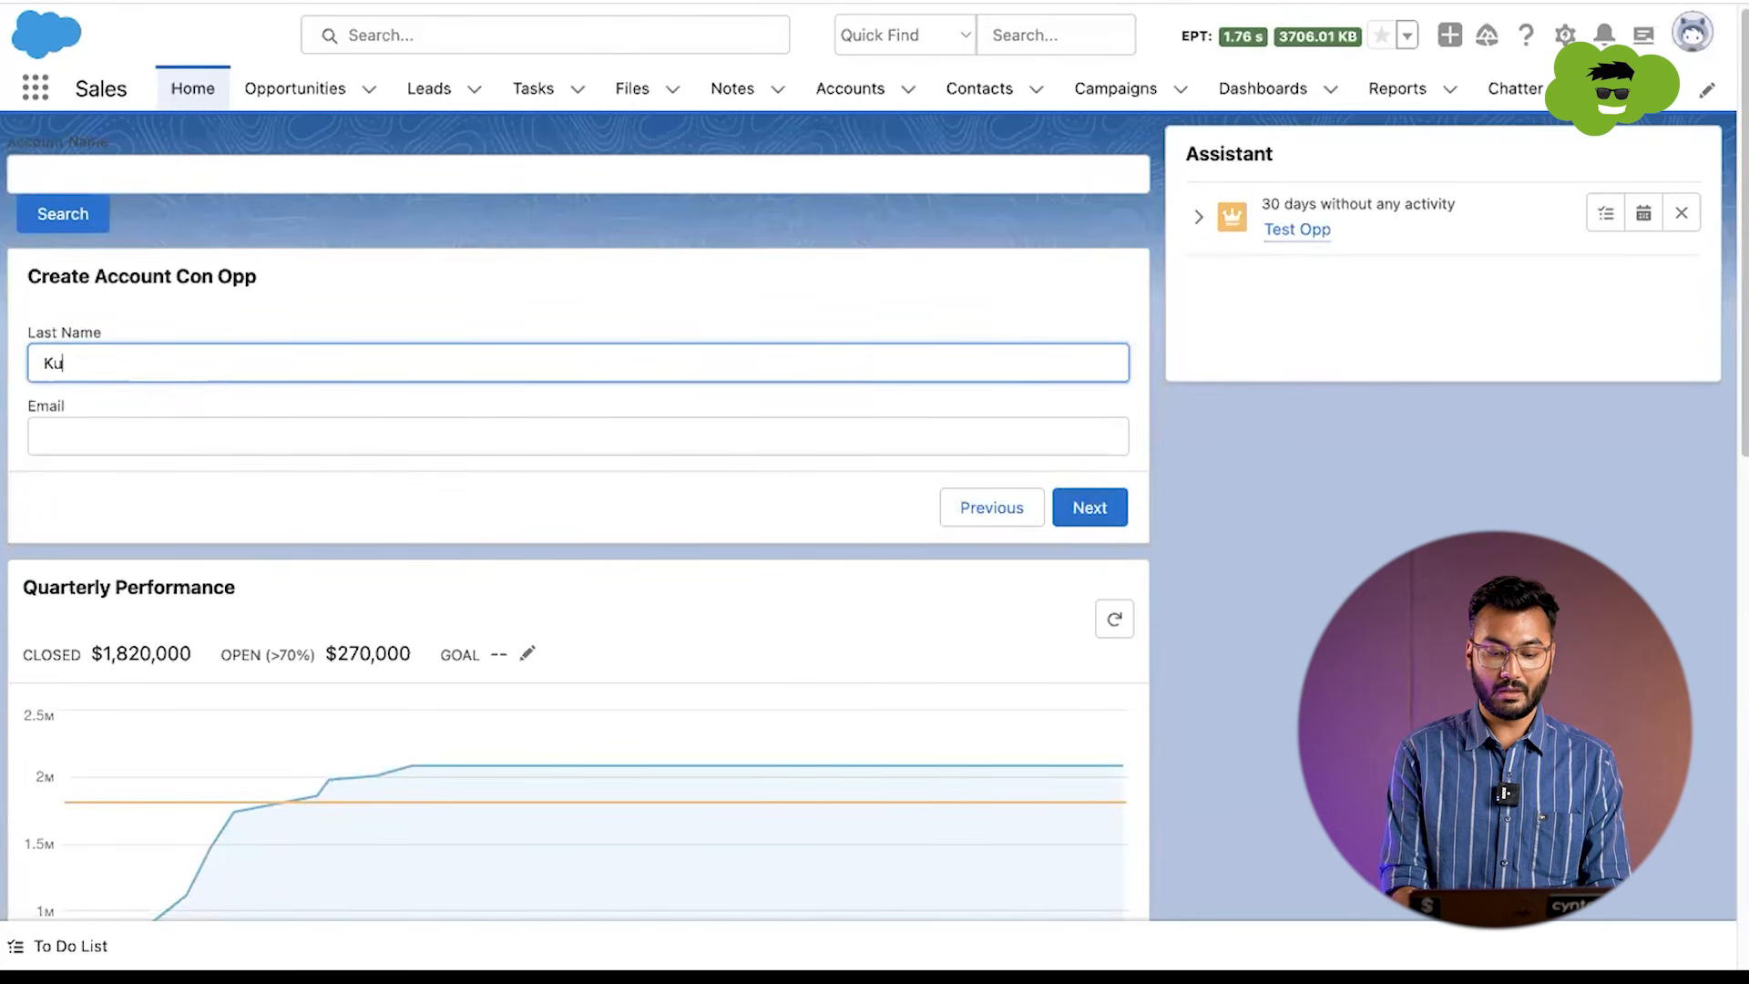
key("Tab")
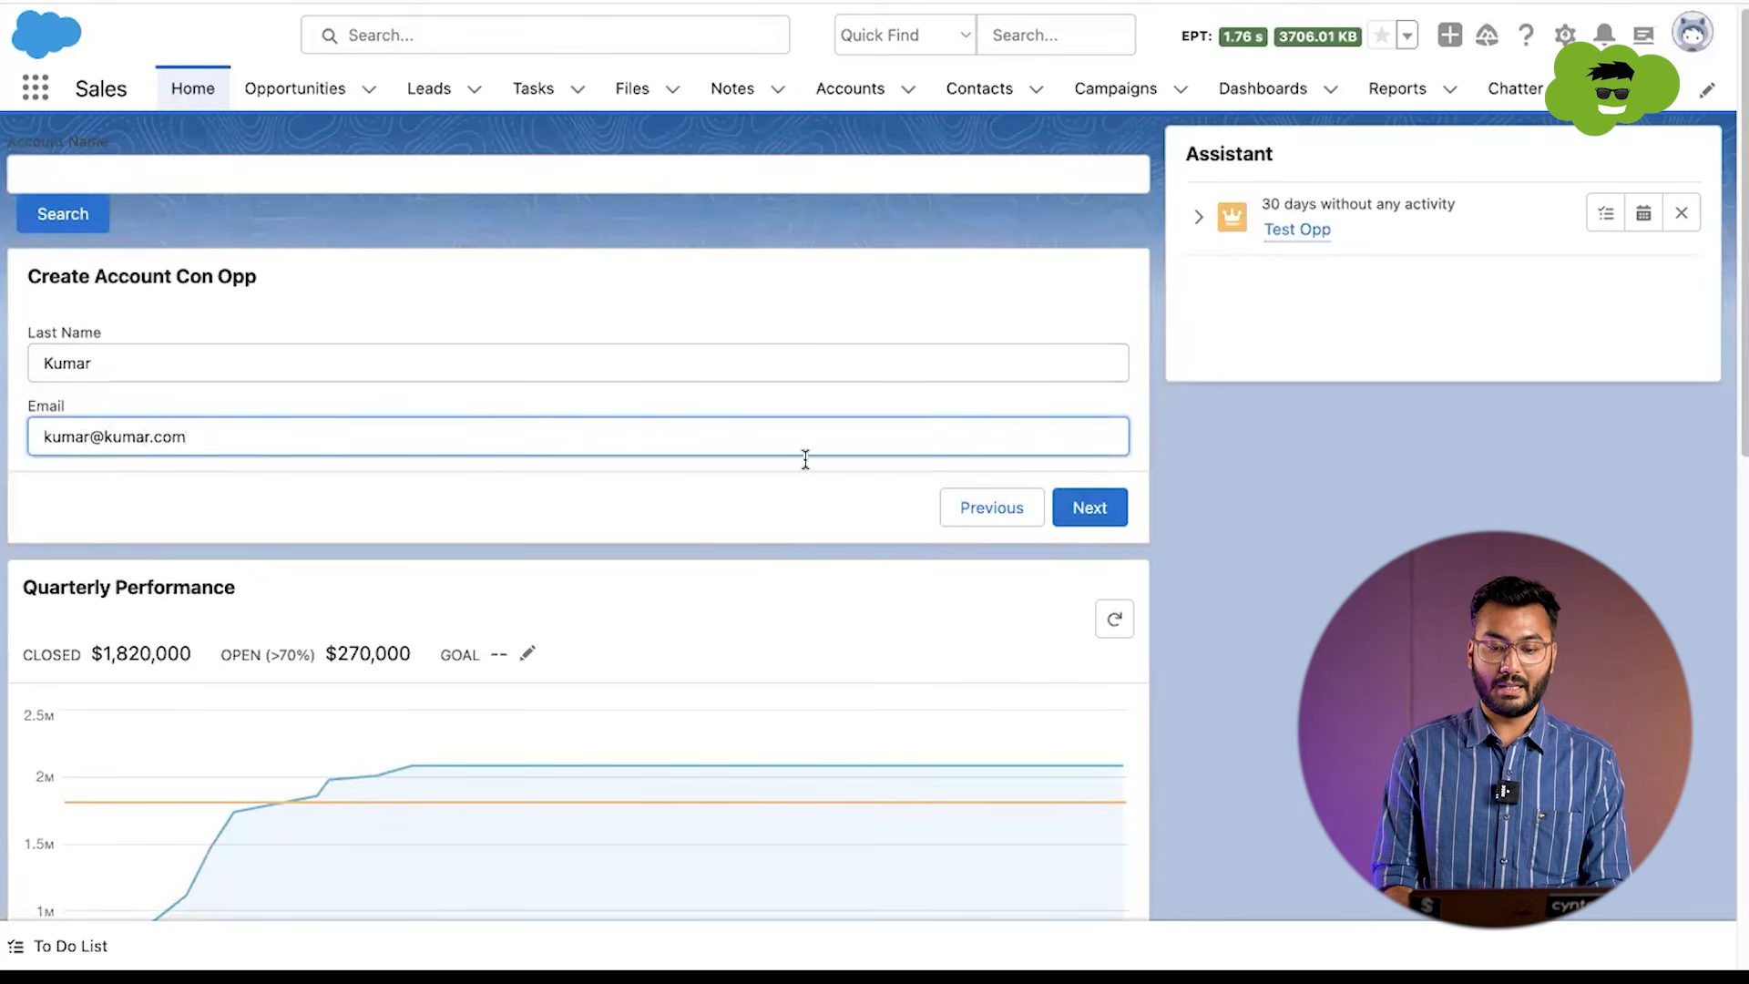
left_click(1084, 508)
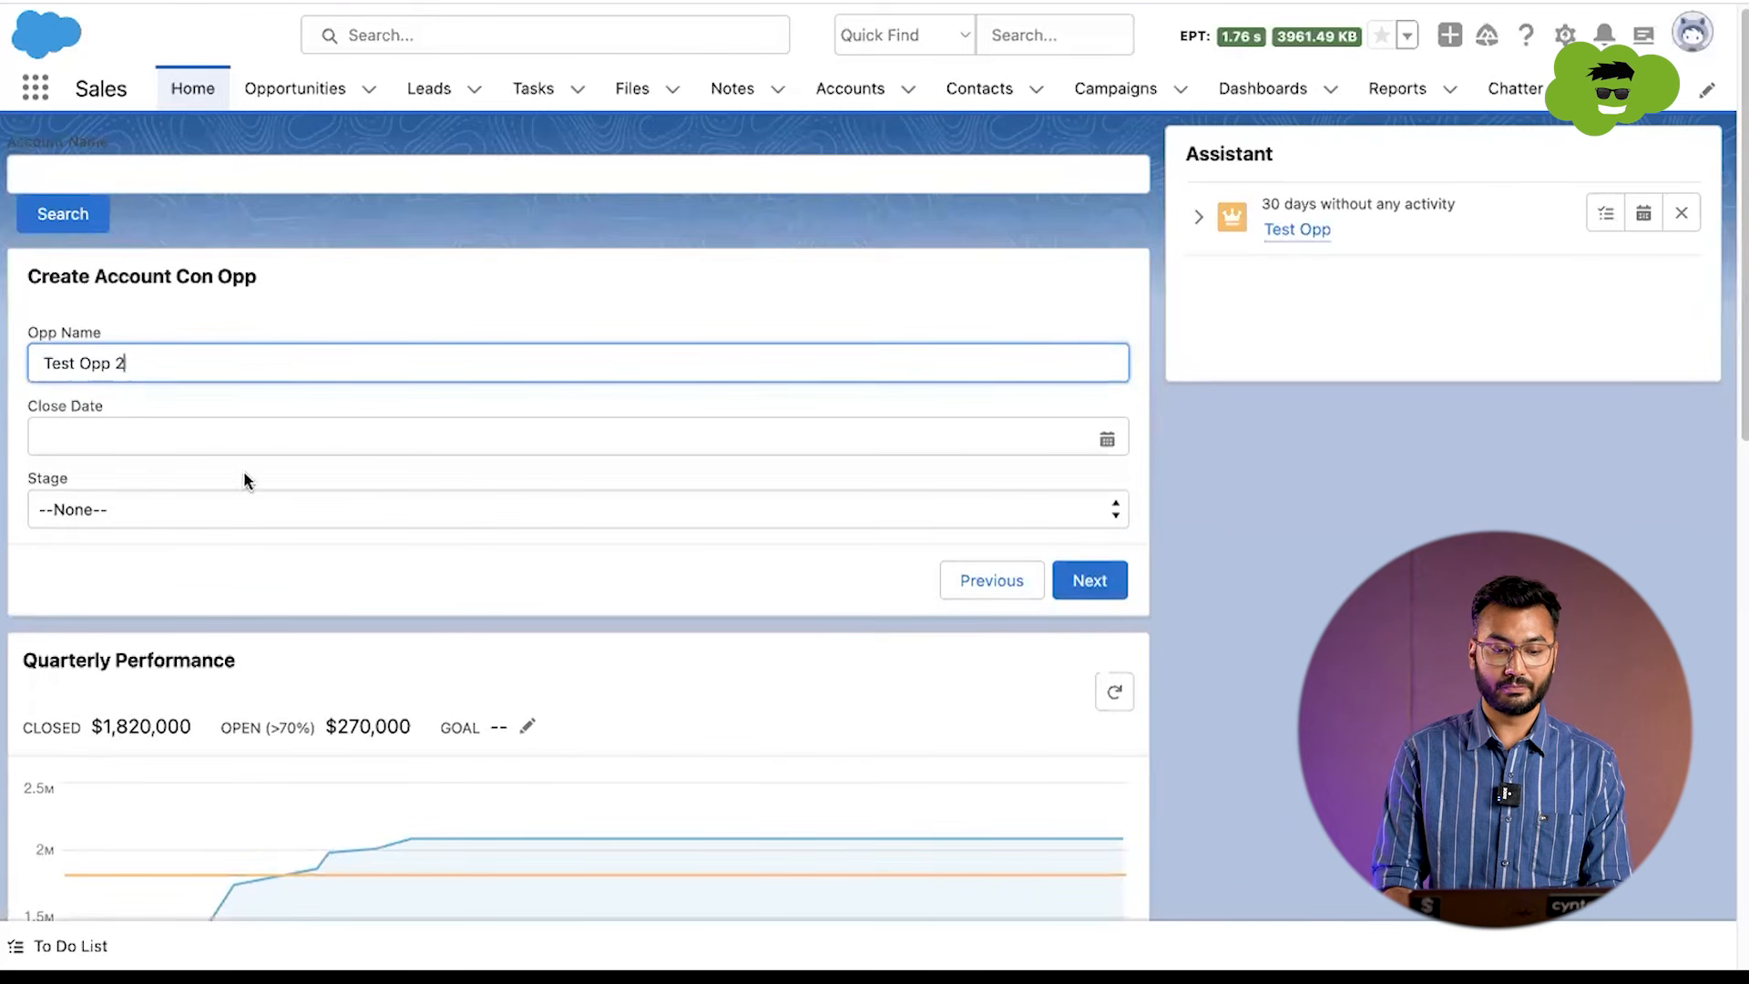
Step: Complete the opportunity screen with name Test Opp 2, close date 20-May-2023 and stage Needs Analysis, and finish the flow
left_click(222, 438)
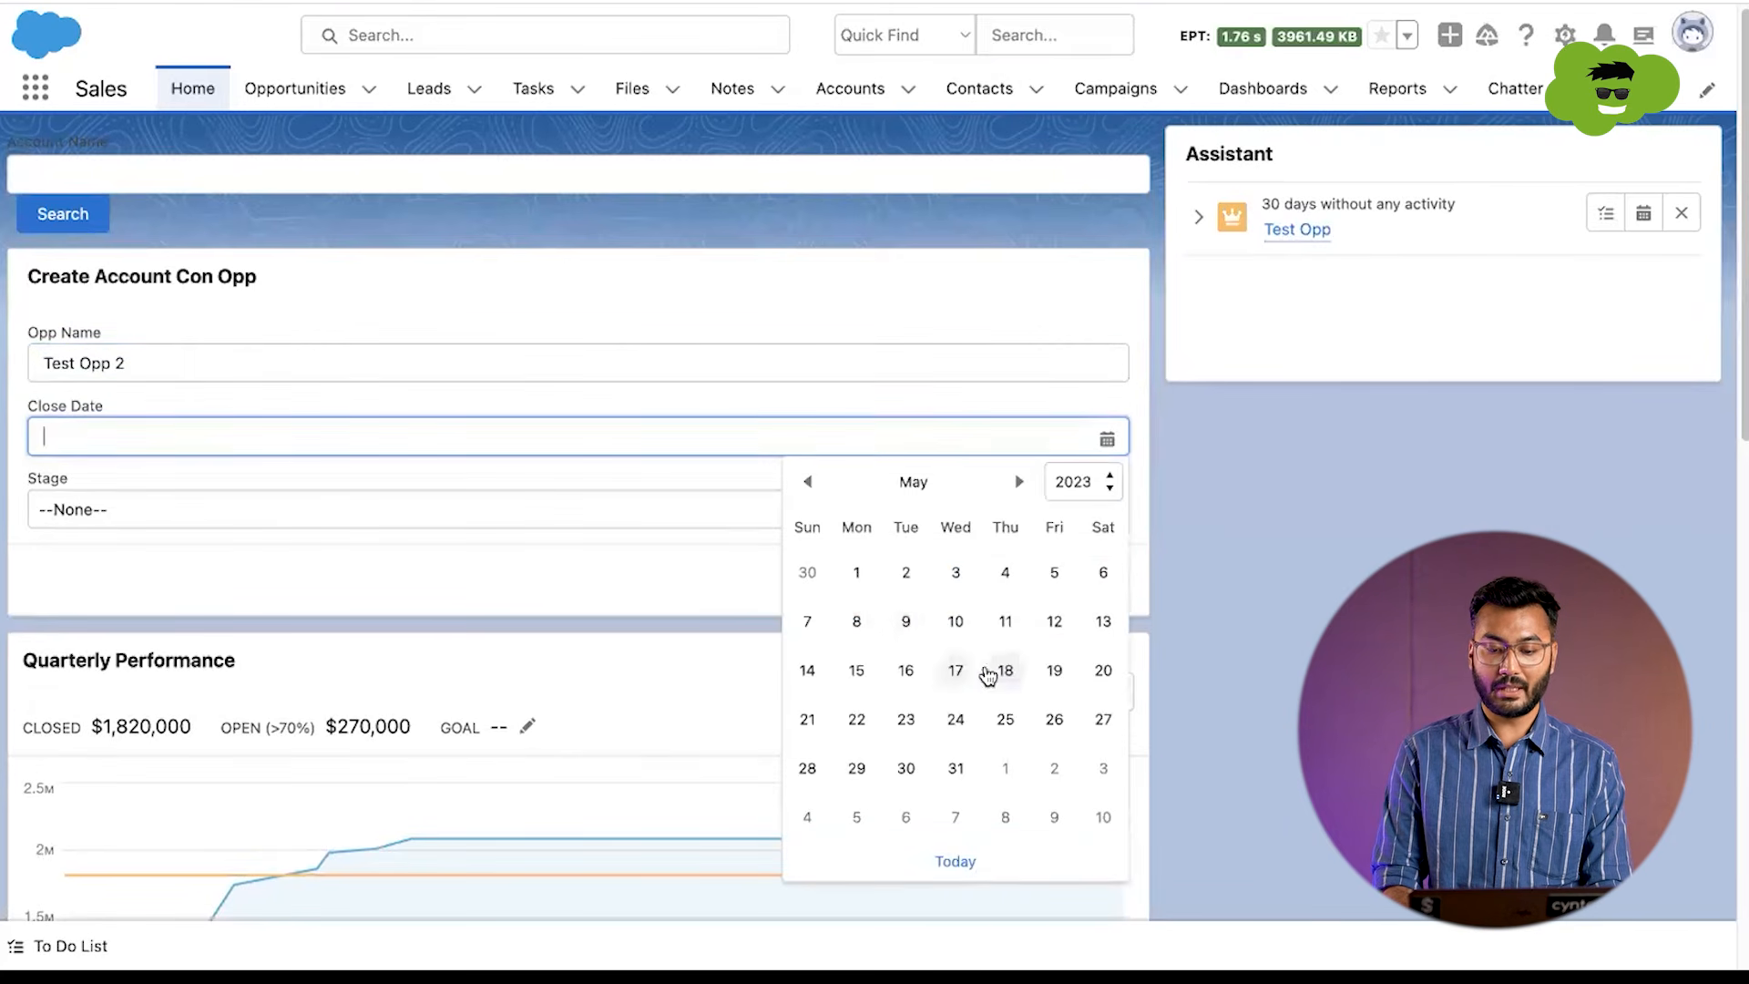
left_click(1103, 673)
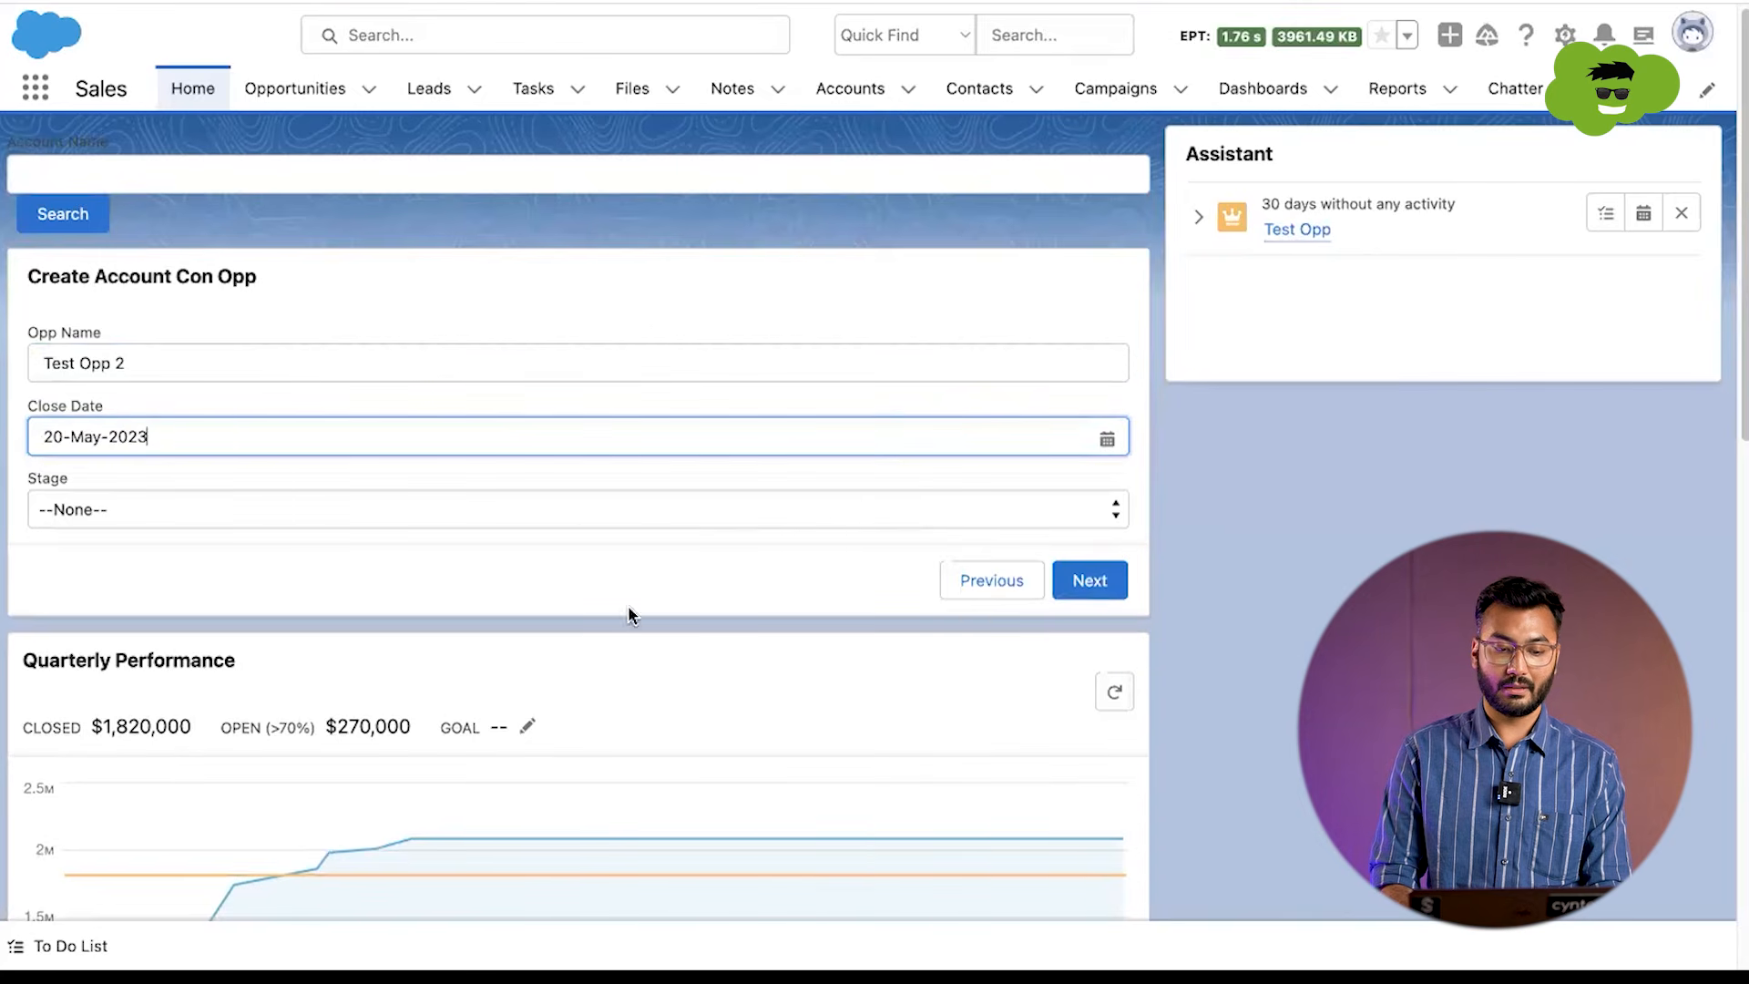
left_click(573, 514)
left_click(510, 593)
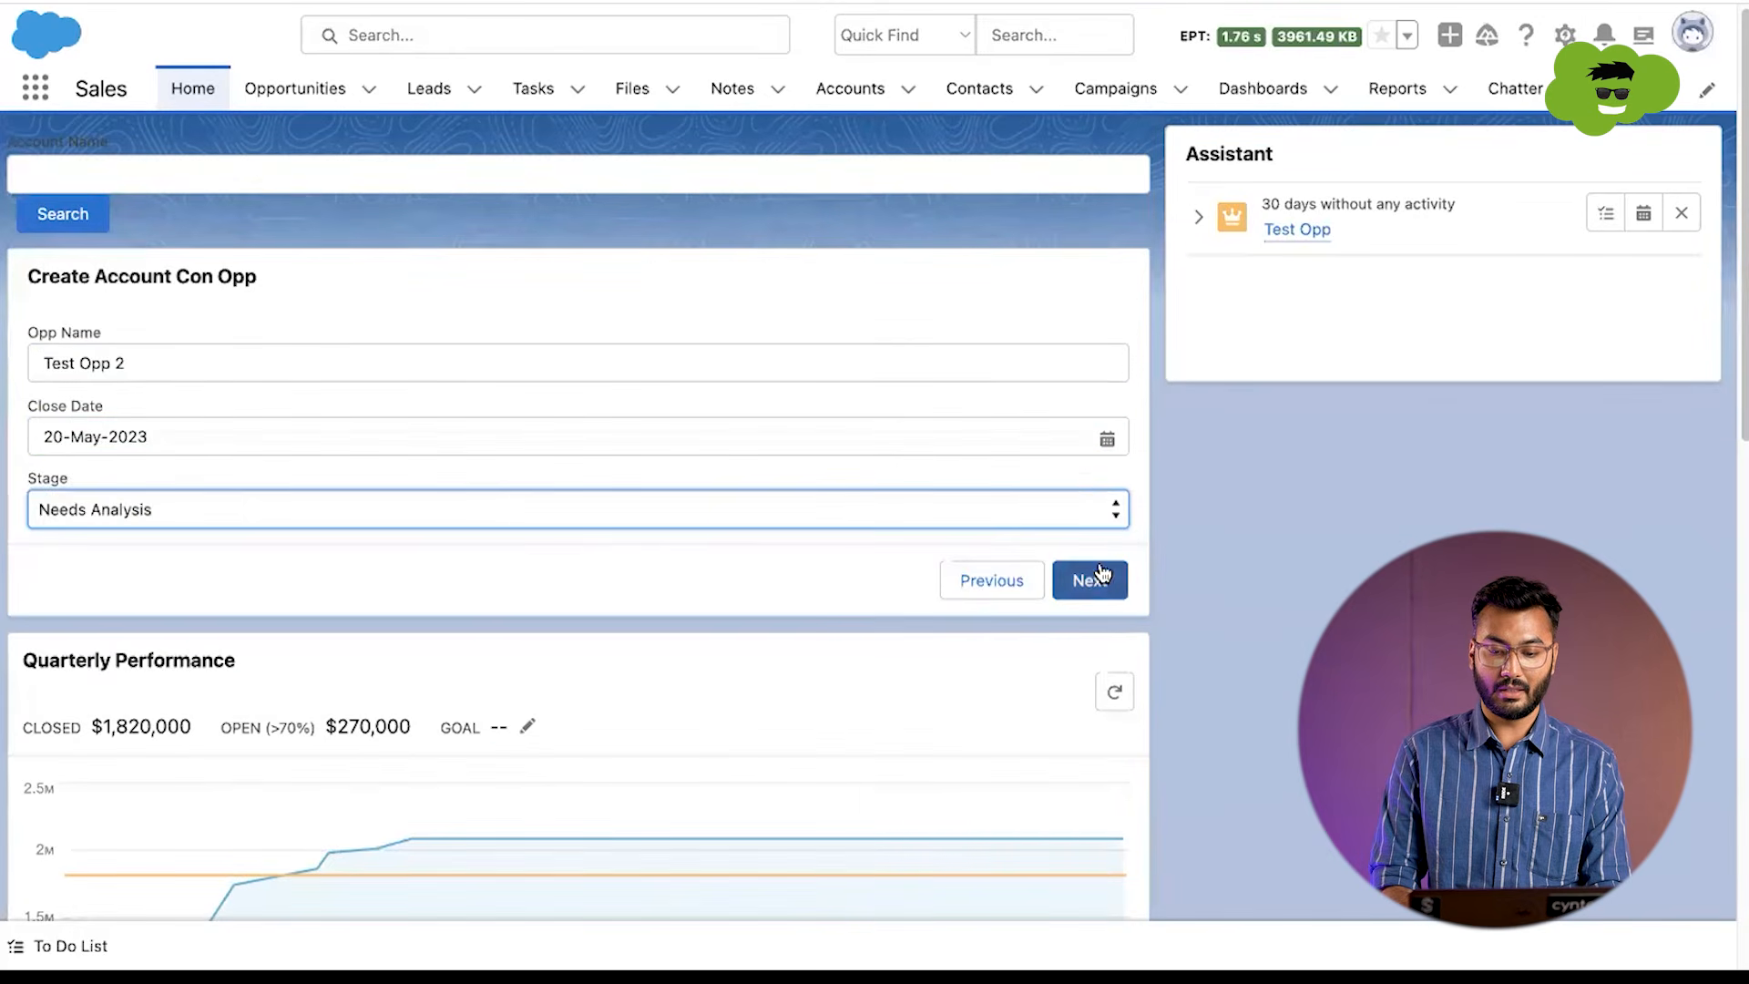
left_click(1100, 575)
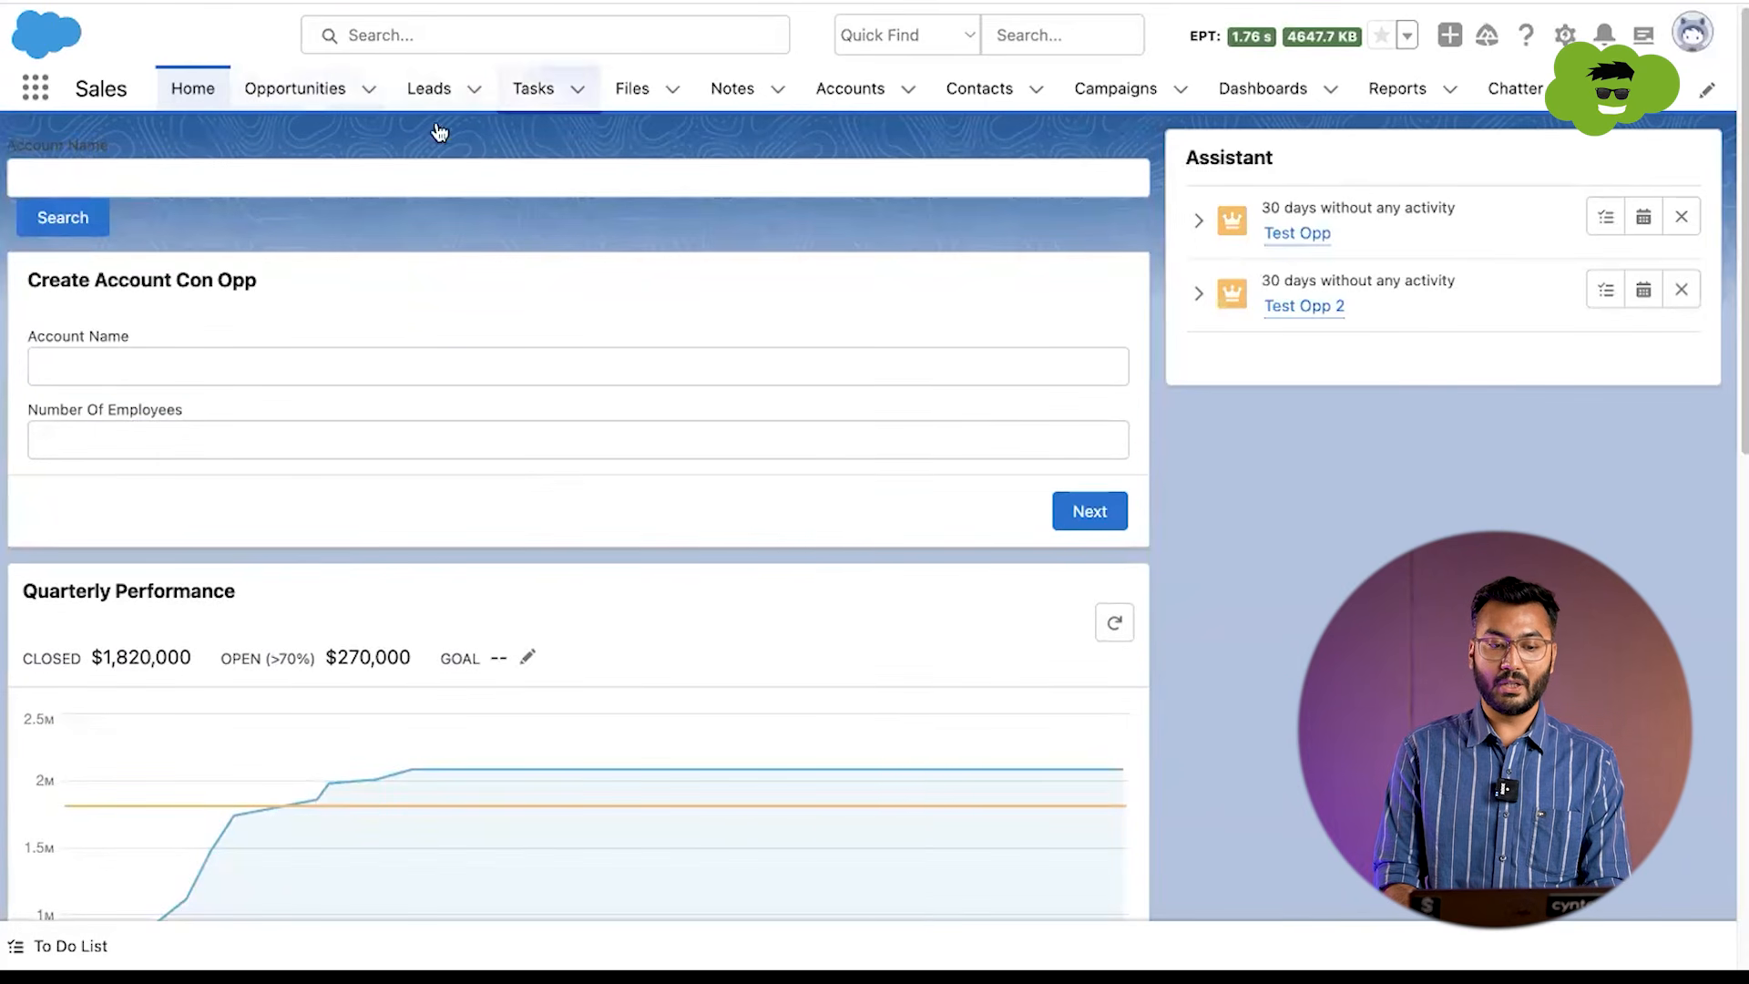
Step: Open the Test Account 2 record from the accounts list and check its related contacts and opportunities
left_click(844, 83)
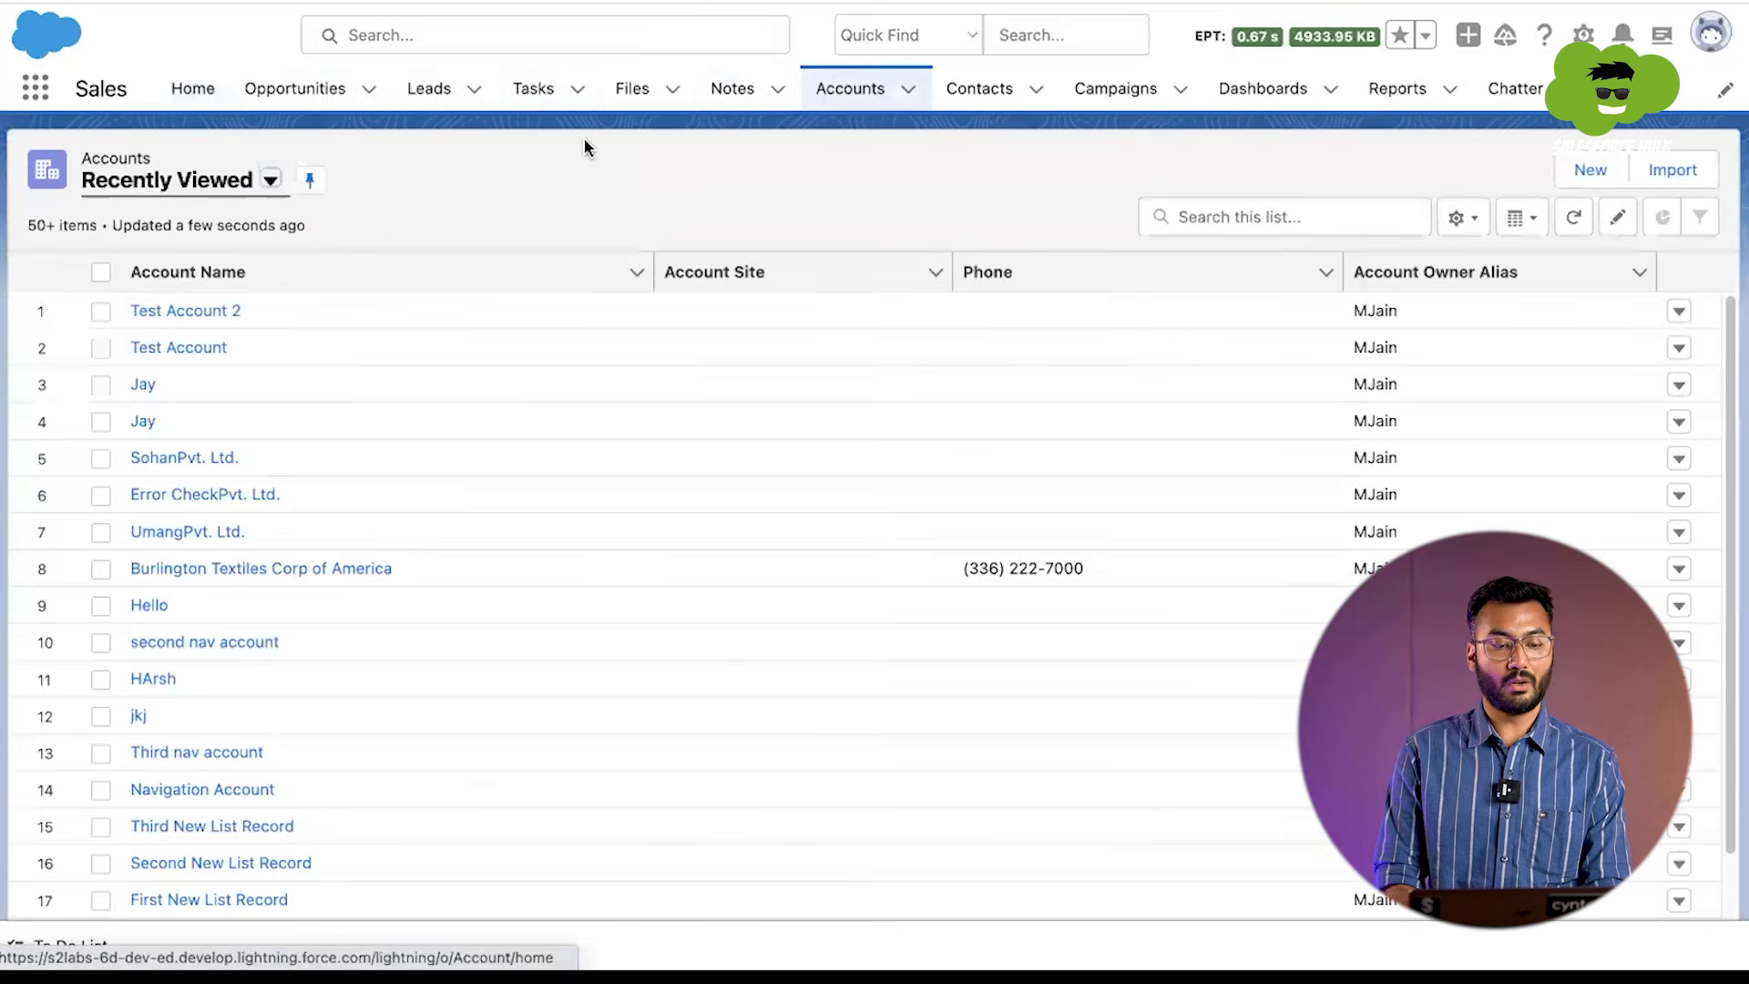
left_click(204, 319)
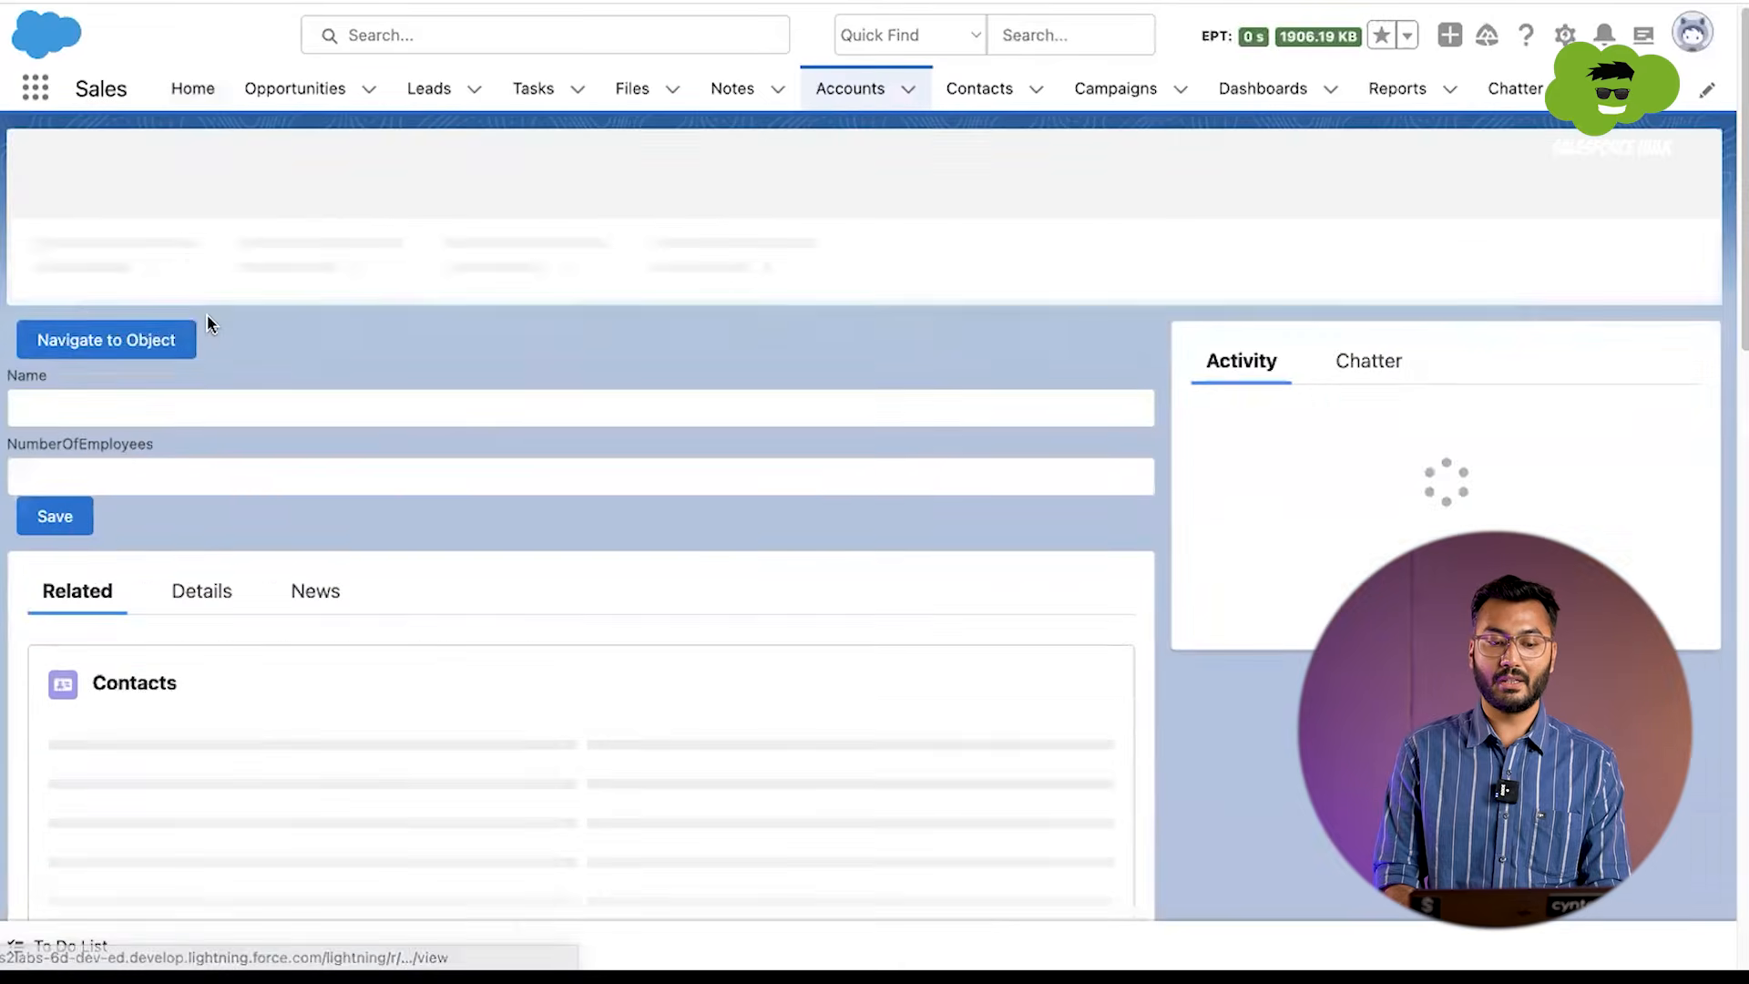
scroll(177, 584, "down", 2)
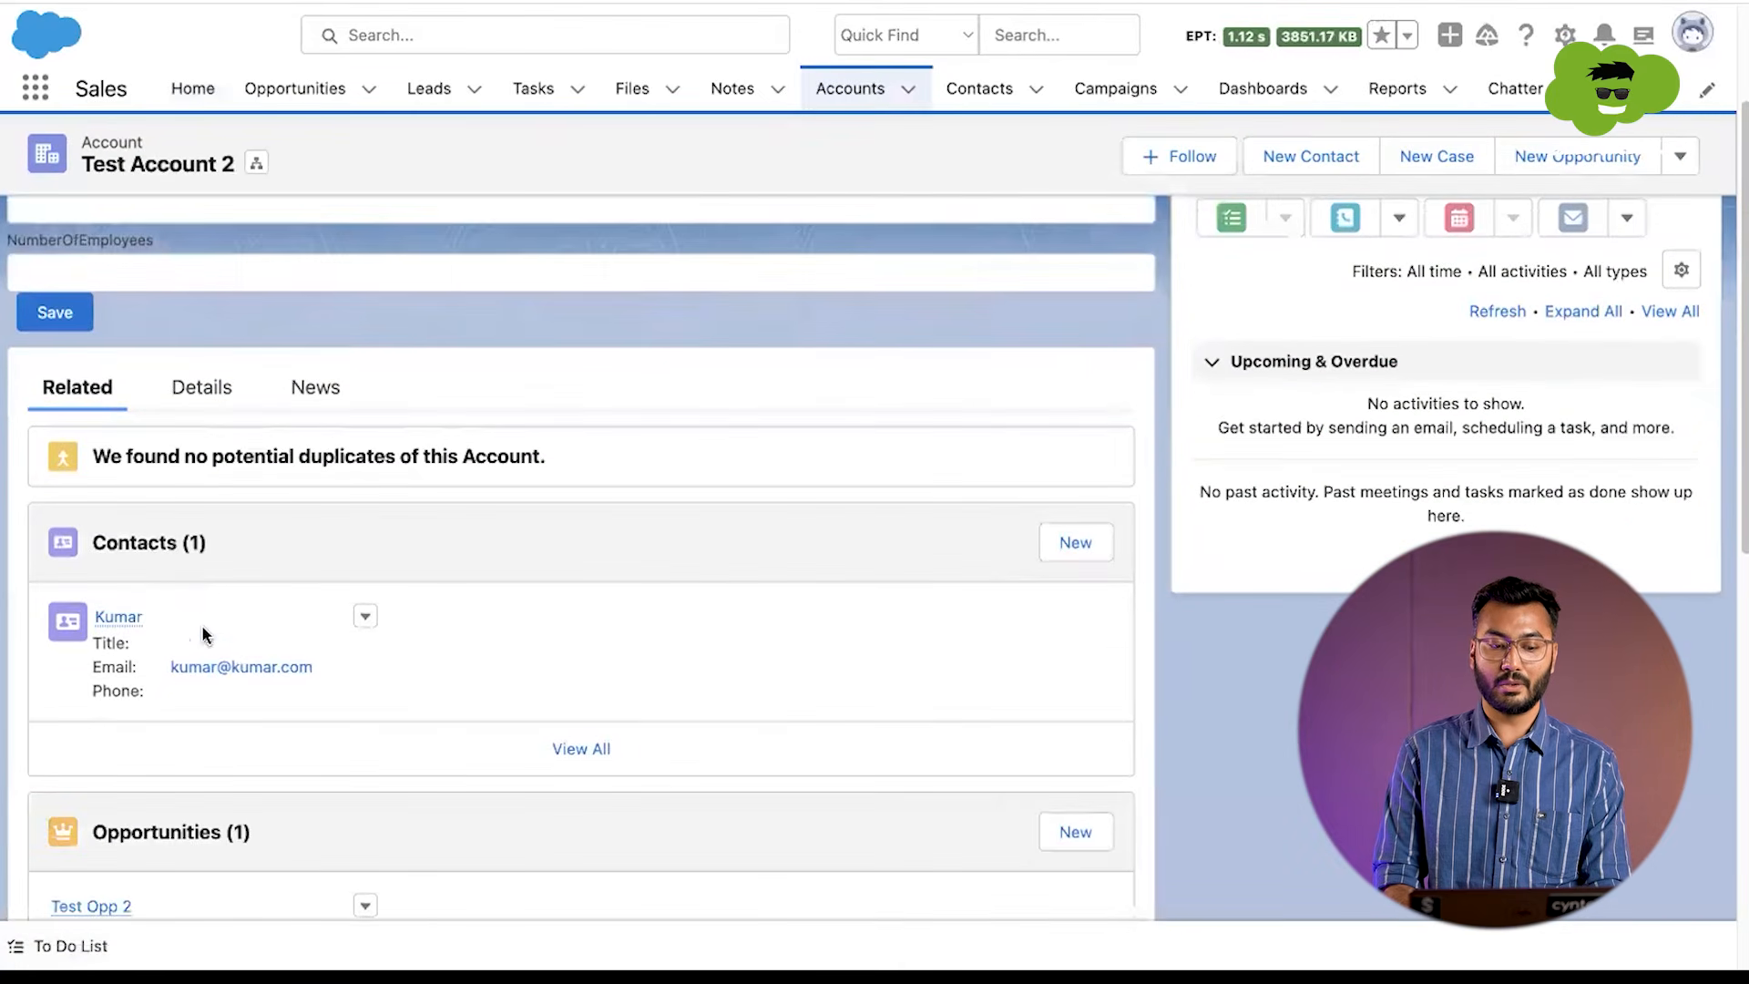
scroll(206, 639, "down", 2)
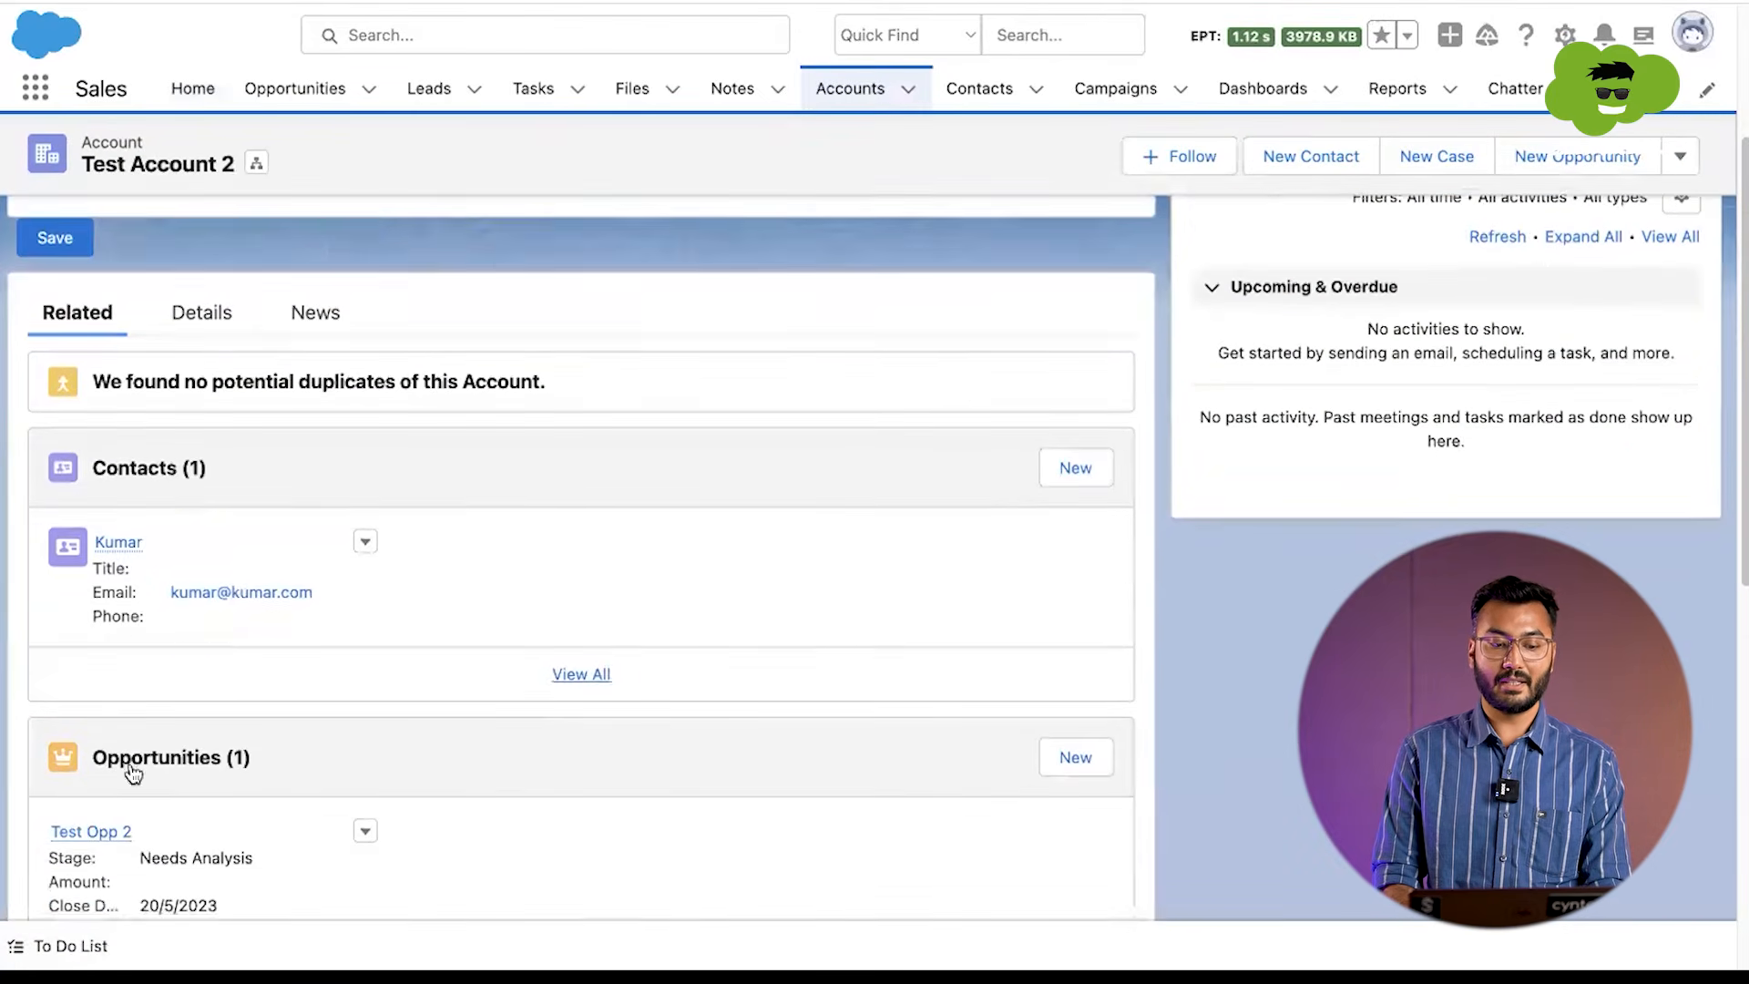